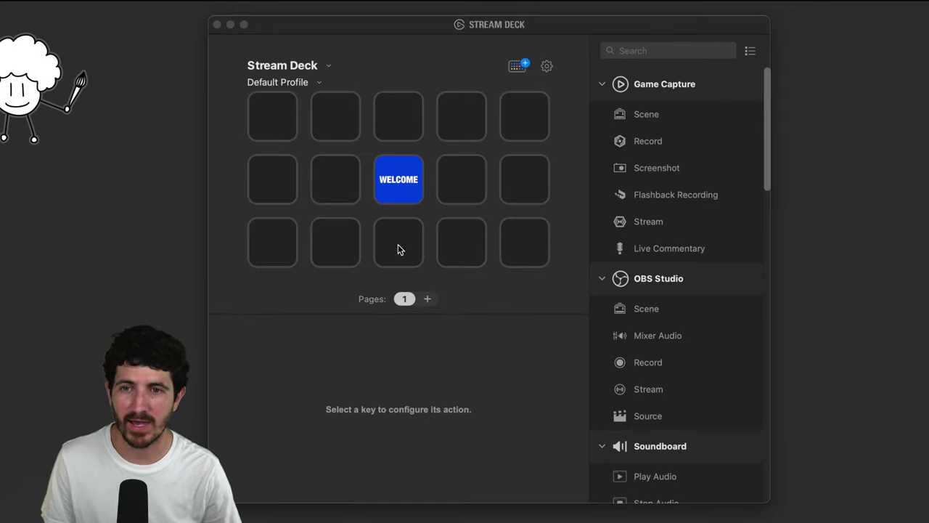
Select the first empty key and collapse the Game Capture, OBS Studio and Soundboard action categories
left_click(276, 108)
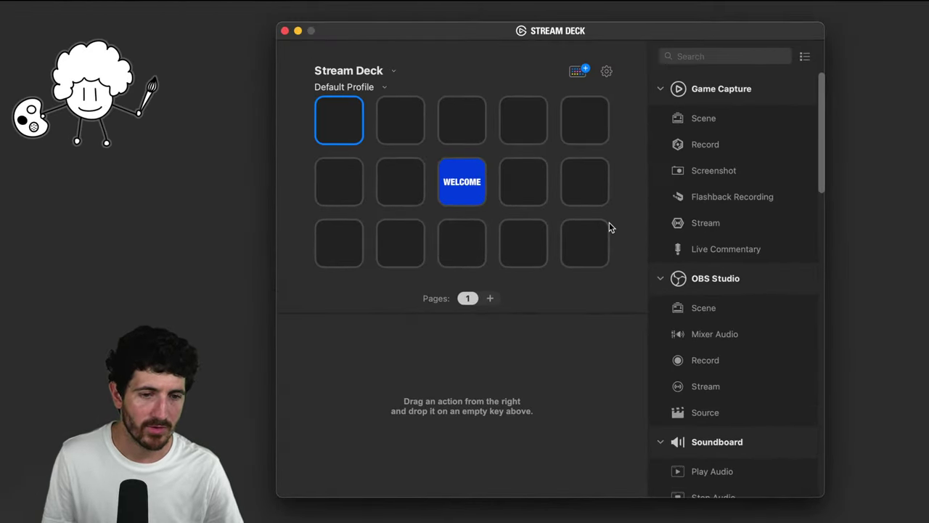
left_click(661, 90)
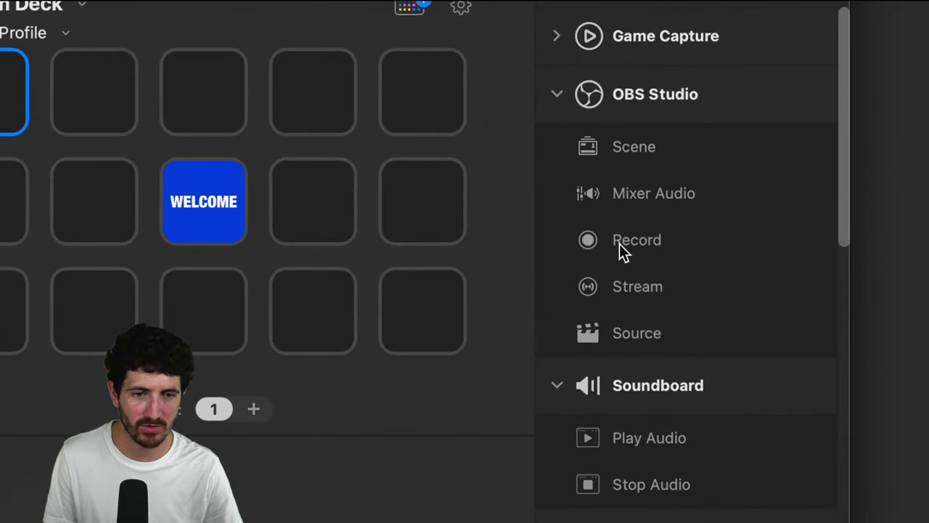
left_click(556, 95)
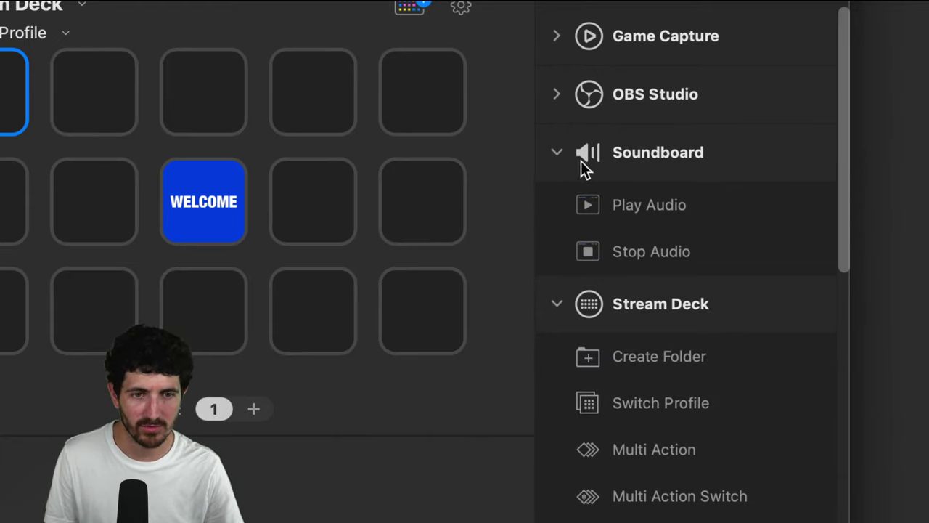
left_click(555, 153)
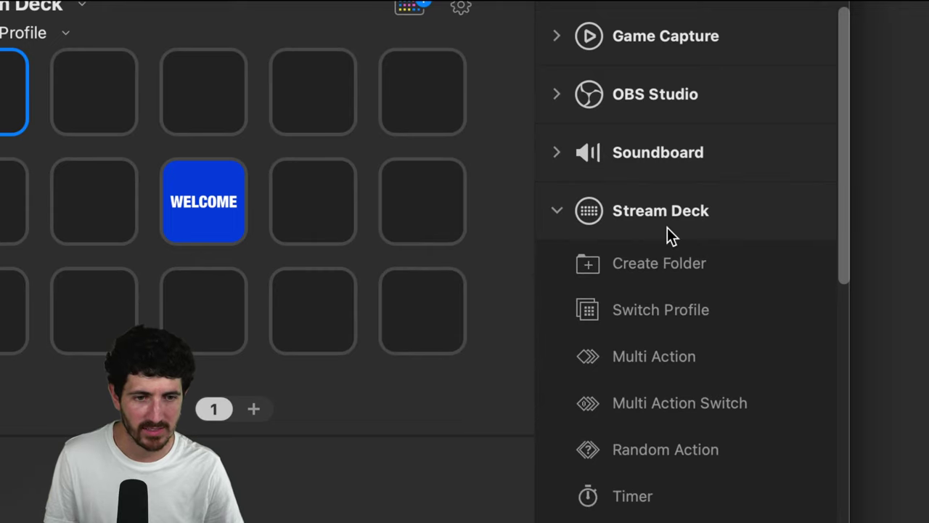
Collapse the Stream Deck, Streamlabs Desktop, System and Twitter categories in the action list
scroll(667, 232, "down", 5)
scroll(667, 228, "up", 4)
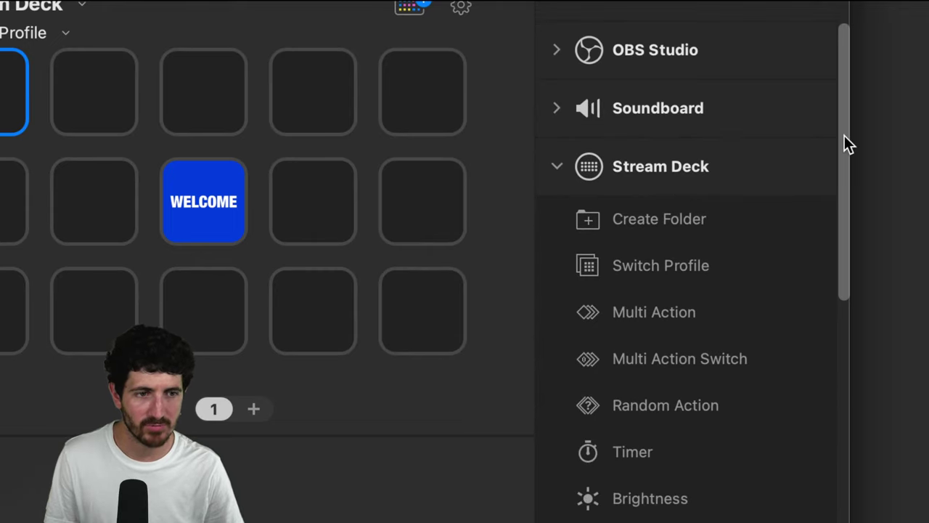
left_click_drag(844, 136, 838, 180)
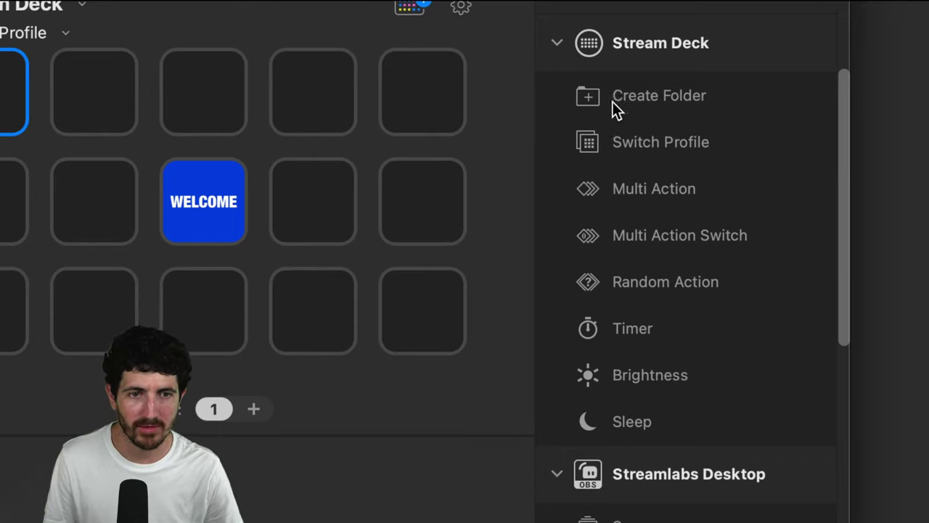
mouse_move(593, 96)
left_mouse_down()
mouse_move(429, 87)
mouse_move(602, 95)
left_mouse_up()
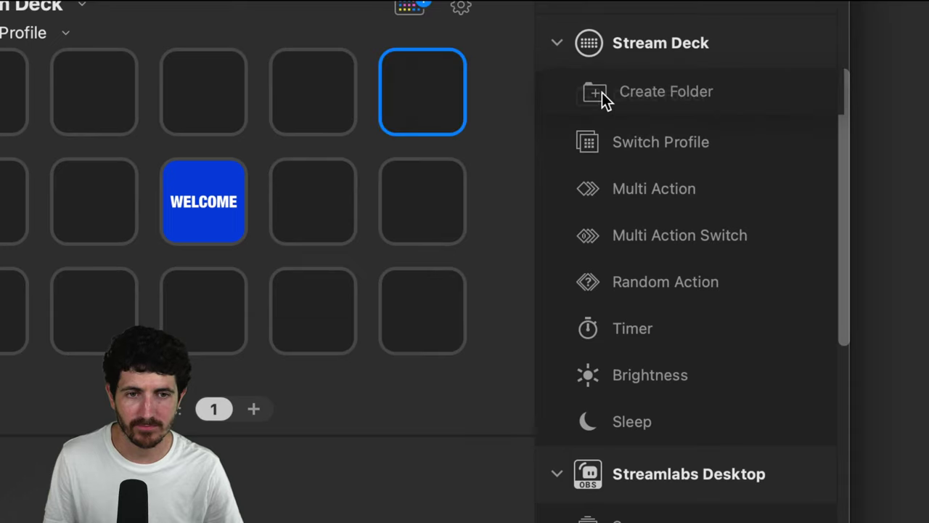
left_click(556, 45)
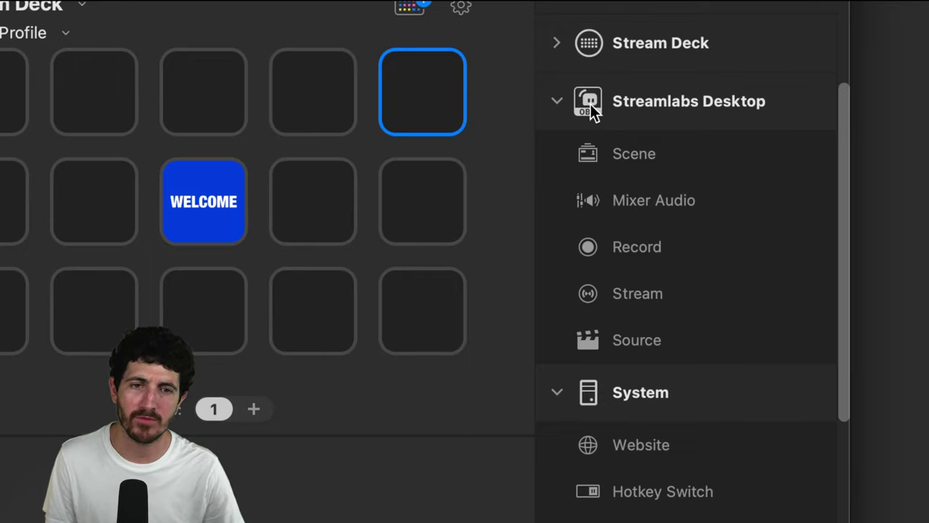
left_click(558, 103)
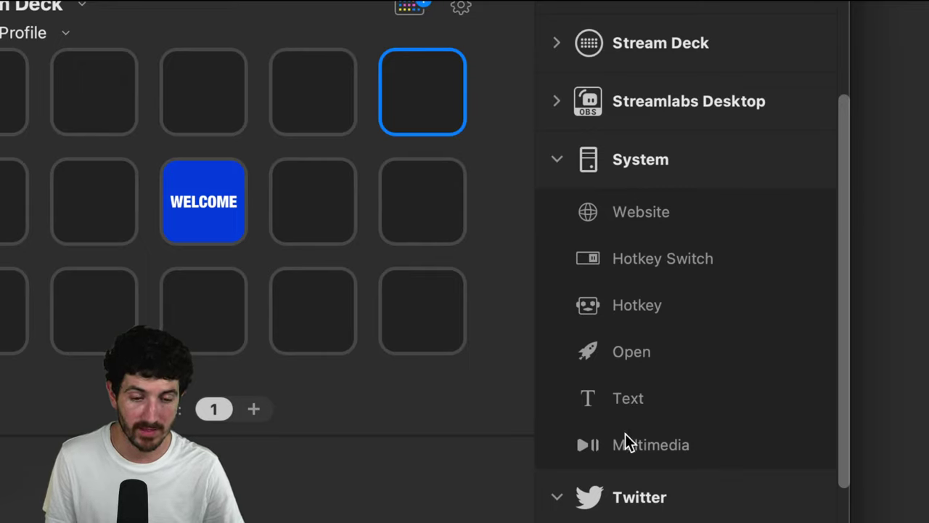
left_click(560, 163)
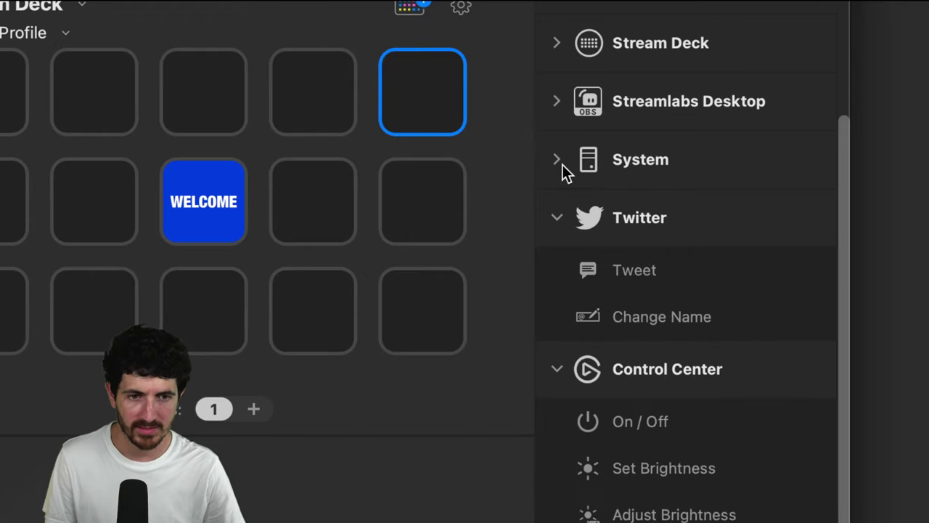
left_click(560, 218)
scroll(636, 285, "down", 4)
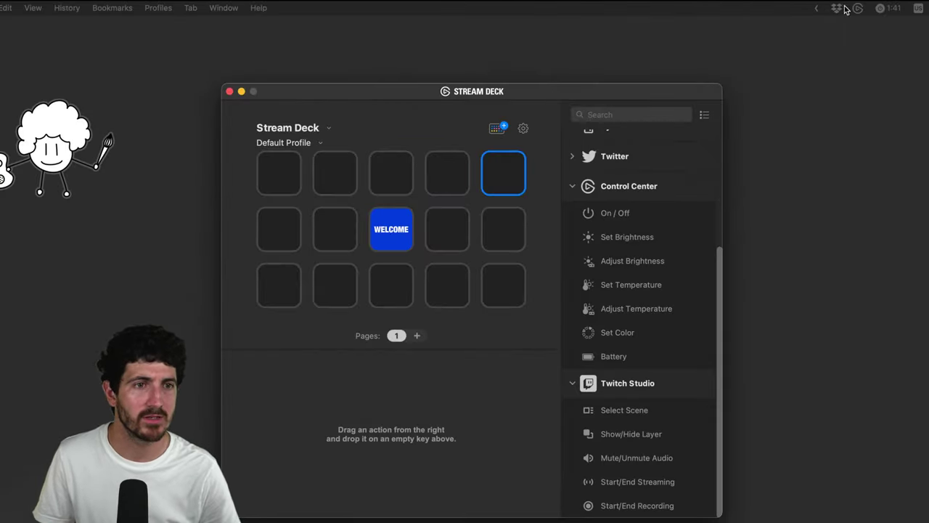
Switch to Elgato Control Center, raise the left Key Light's brightness slightly, and close it
left_click(857, 8)
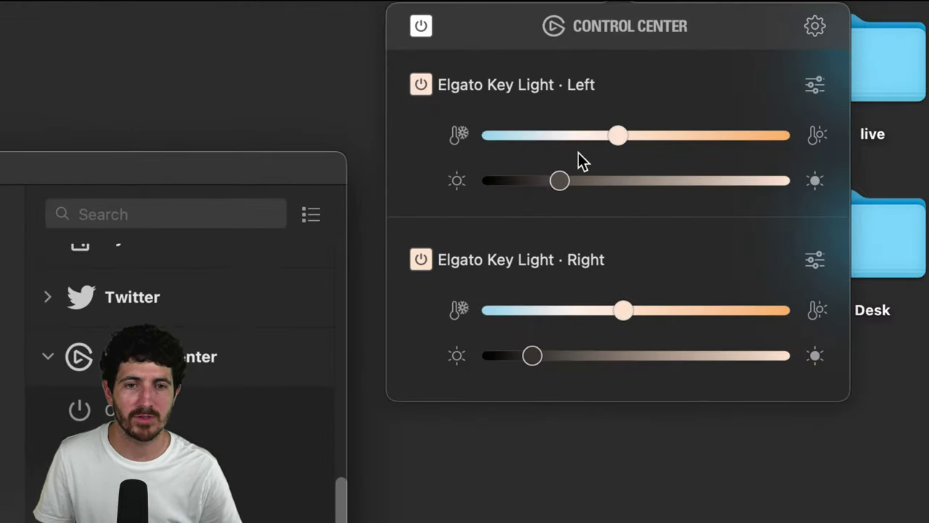
left_click_drag(562, 177, 564, 182)
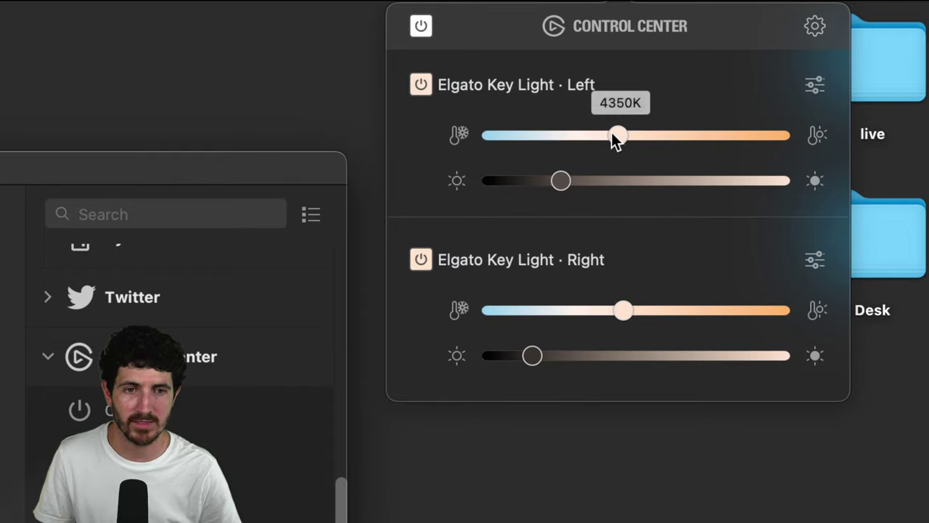
left_click(306, 73)
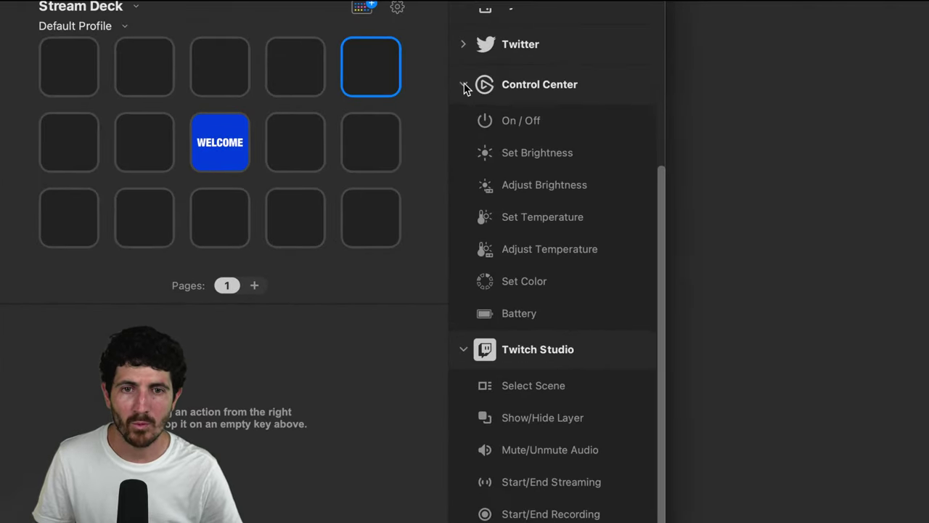
Collapse the Control Center and Twitch Studio categories in the action list
left_click(464, 87)
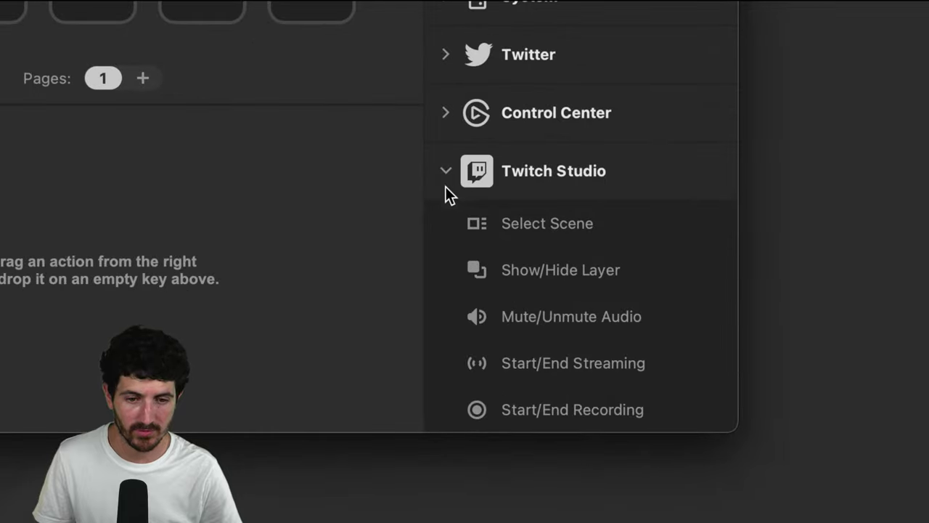
left_click(444, 184)
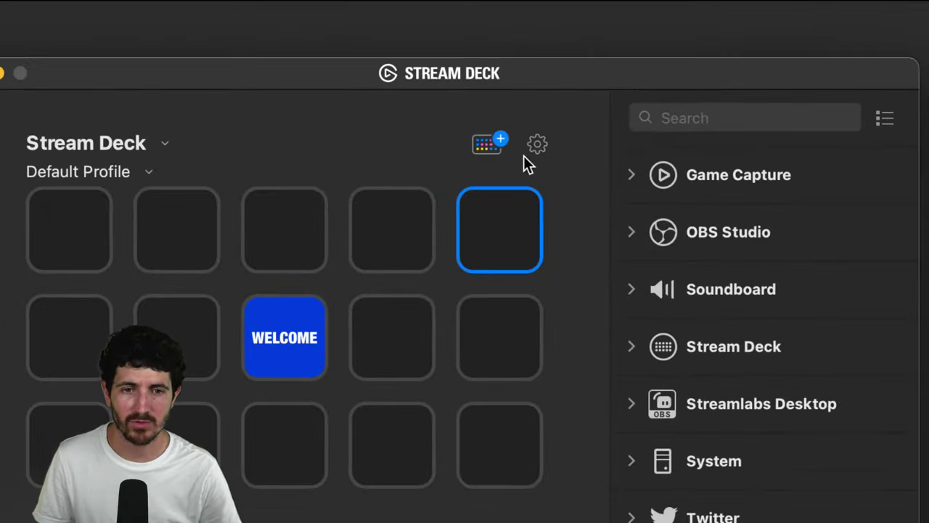
Add a YouTube account in the Stream Deck preferences and open YouTube from that account
left_click(559, 135)
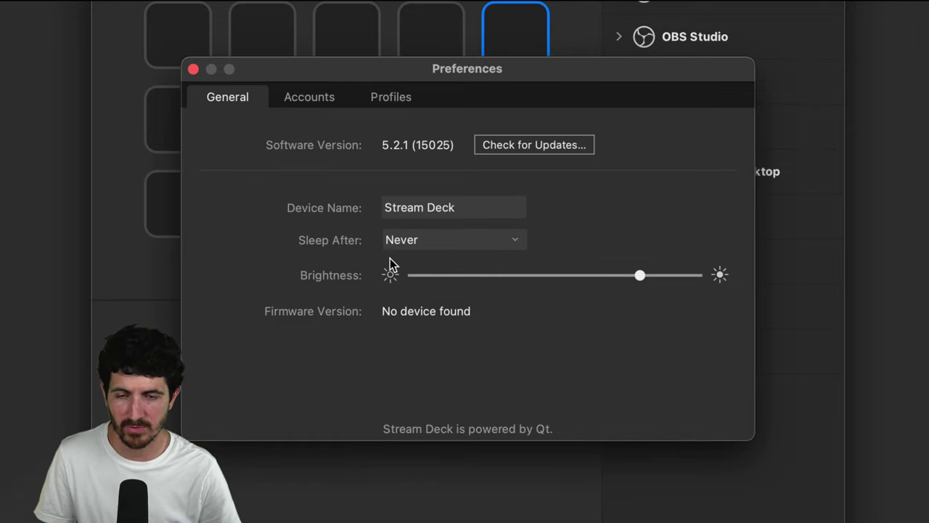
left_click(319, 96)
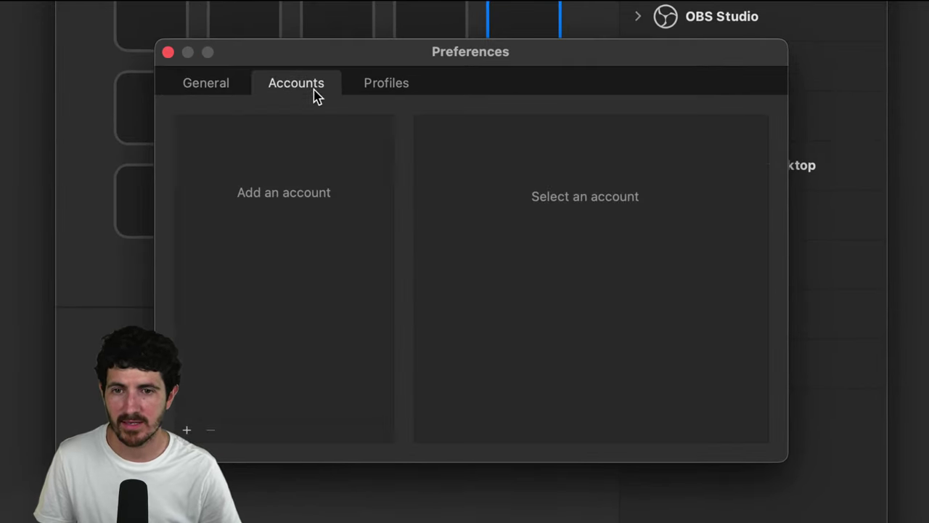
left_click(187, 430)
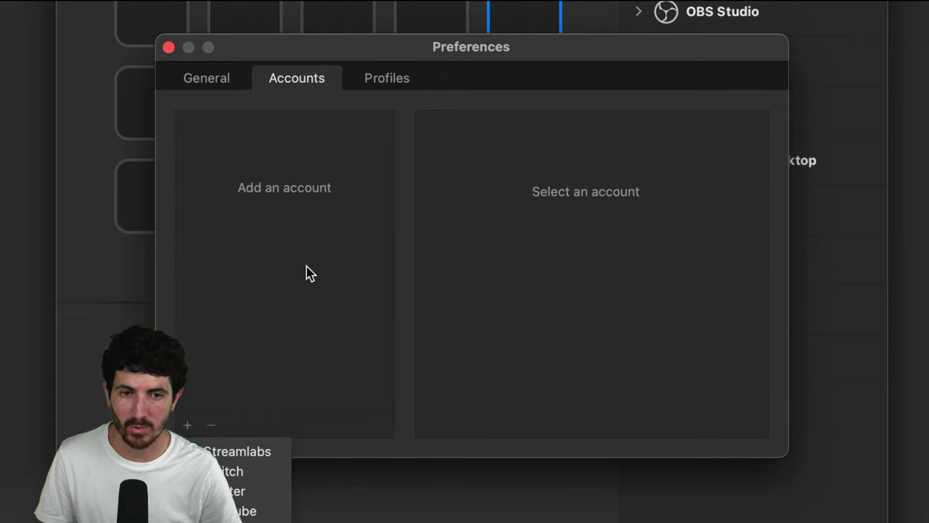
left_click(283, 510)
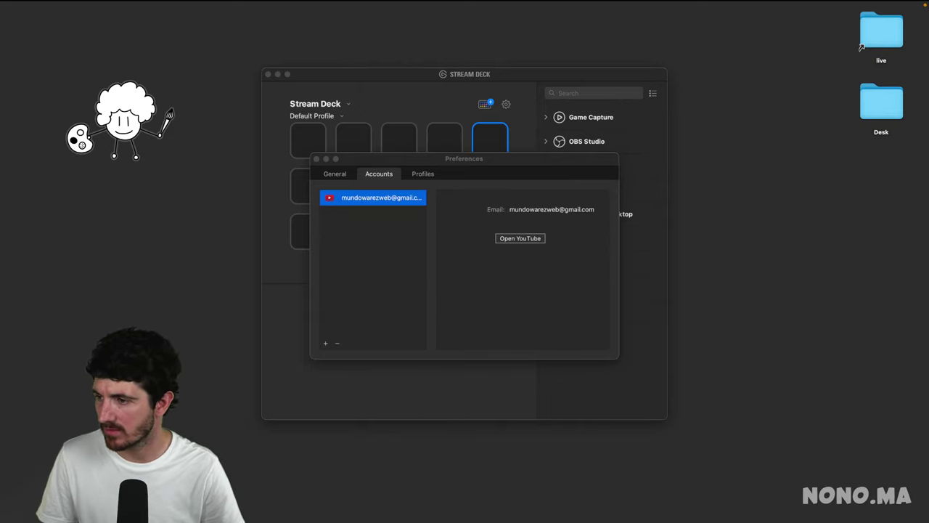
left_click(443, 245)
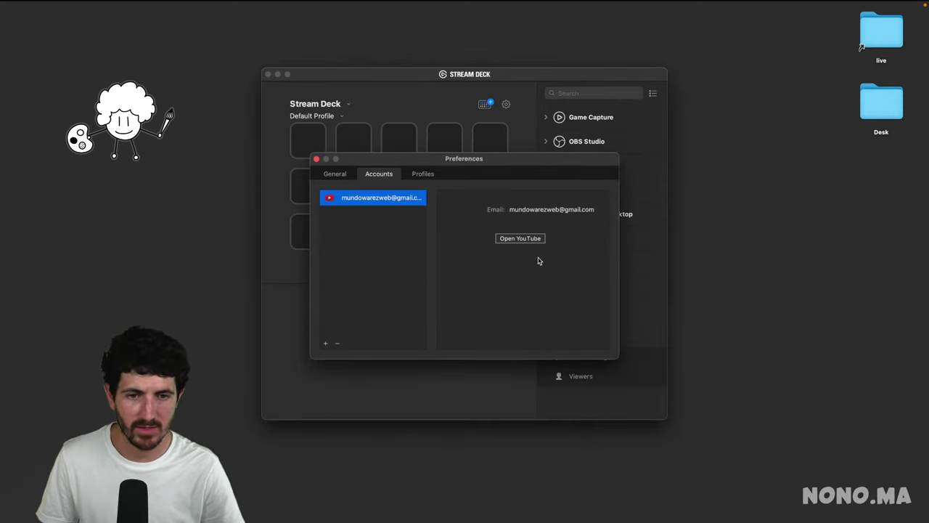
left_click(531, 243)
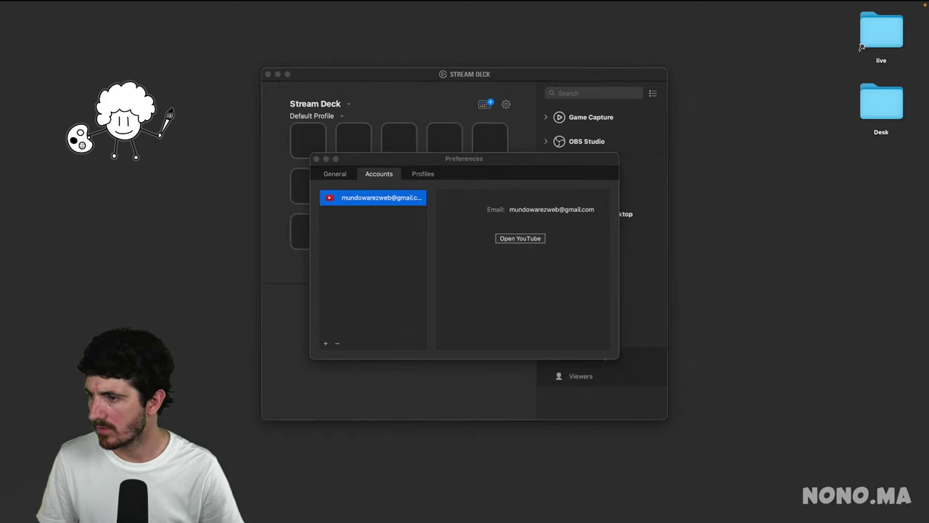
Review the Profiles and General preferences, including the device name, sleep and brightness settings, and close the preferences
left_click(467, 174)
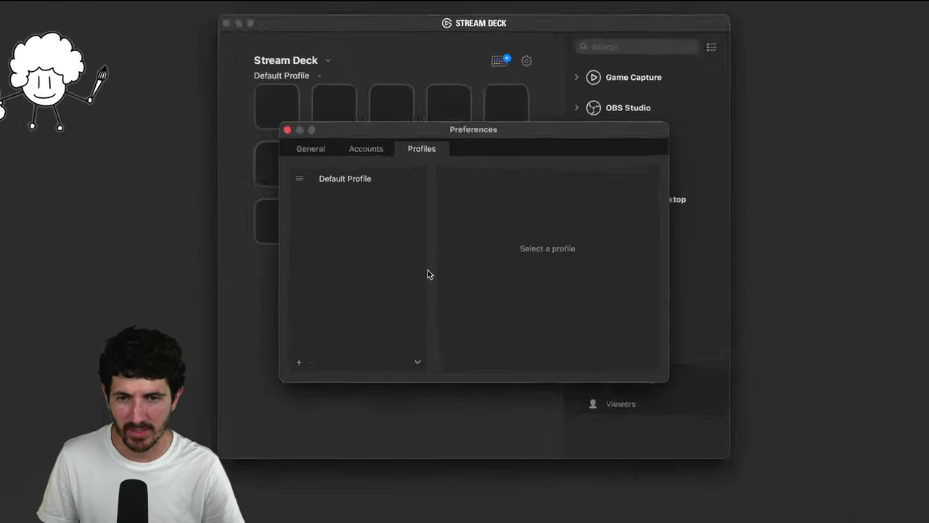
left_click(339, 175)
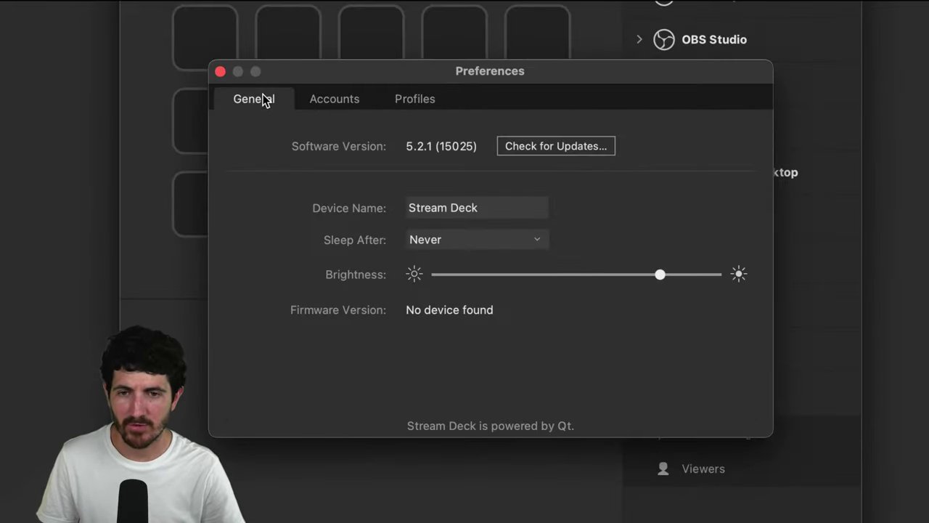
left_click(415, 99)
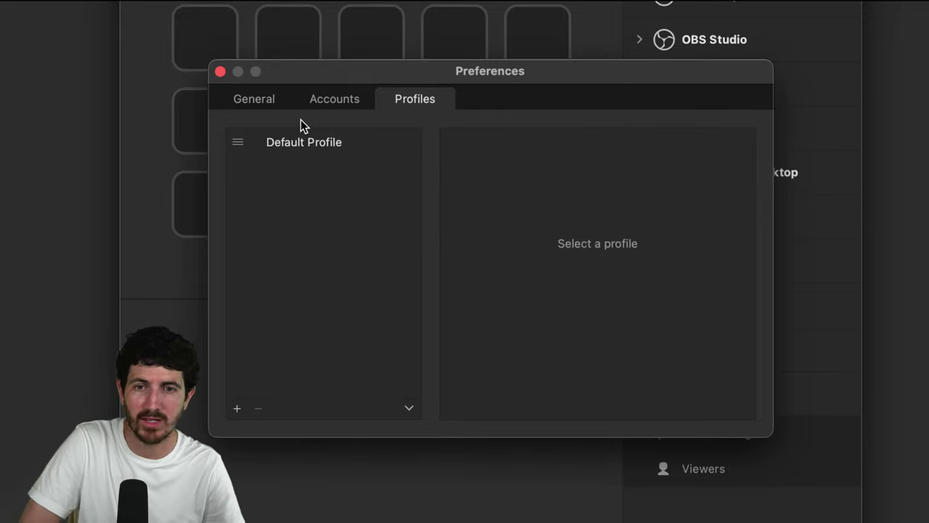
left_click(275, 105)
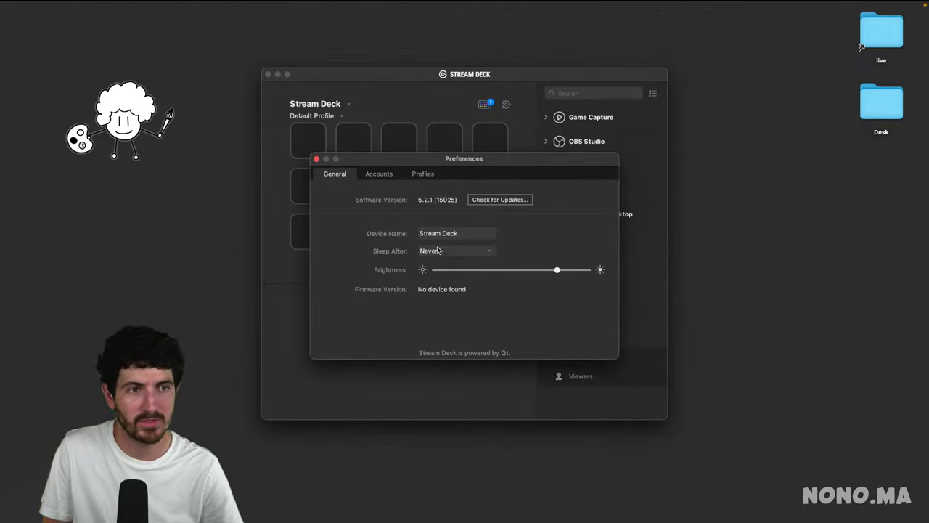
left_click(826, 21)
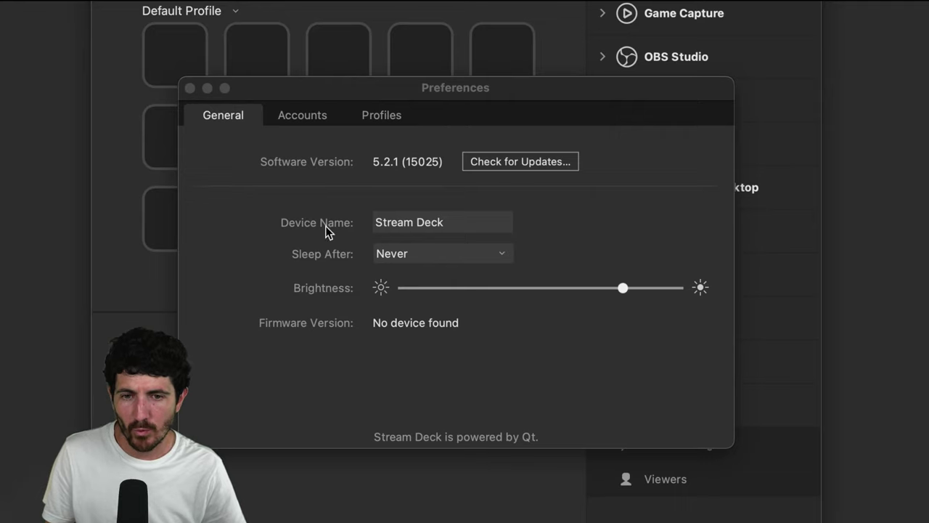
left_click(439, 218)
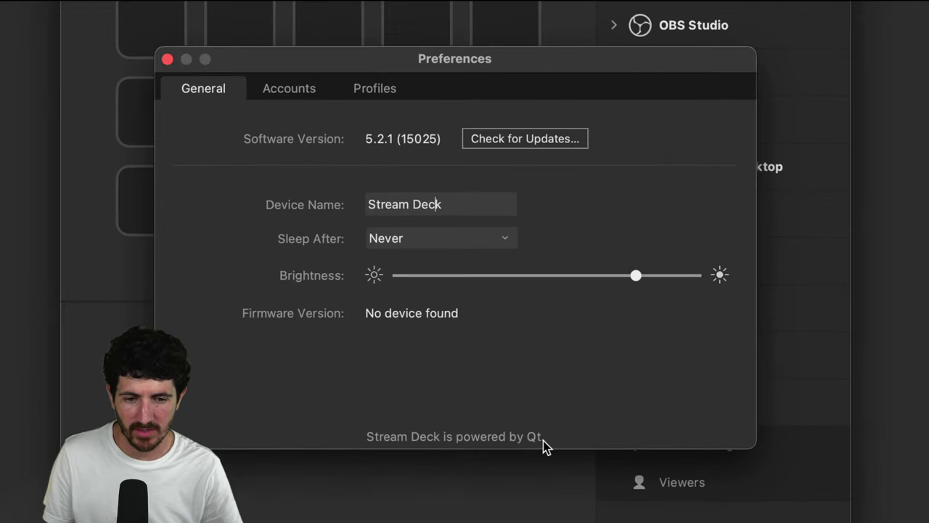
left_click(168, 60)
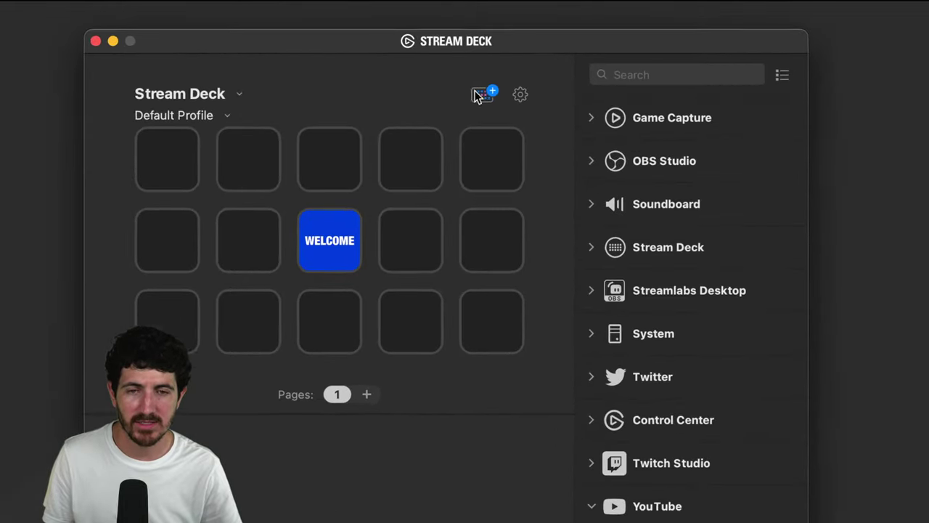
Open the Stream Deck Store and browse its Discover, Icons, Plugins and Music sections
left_click(487, 97)
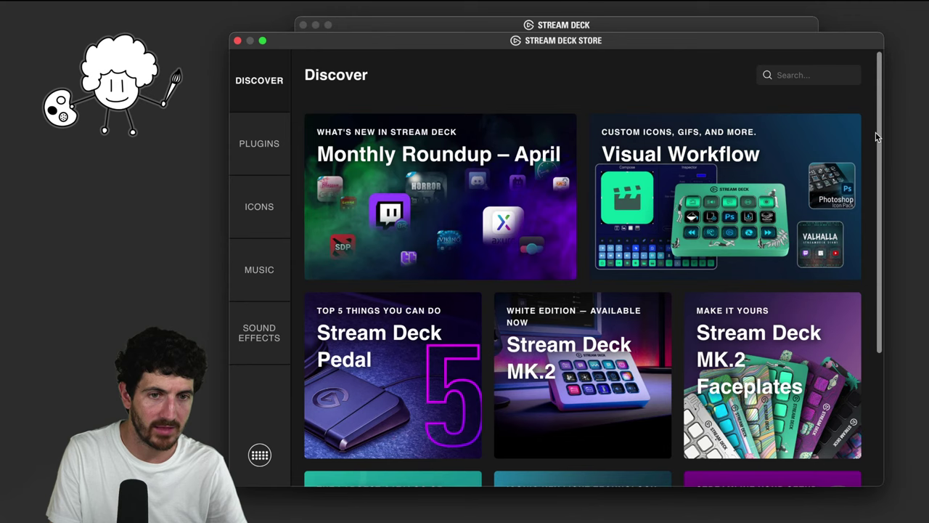
scroll(878, 167, "down", 3)
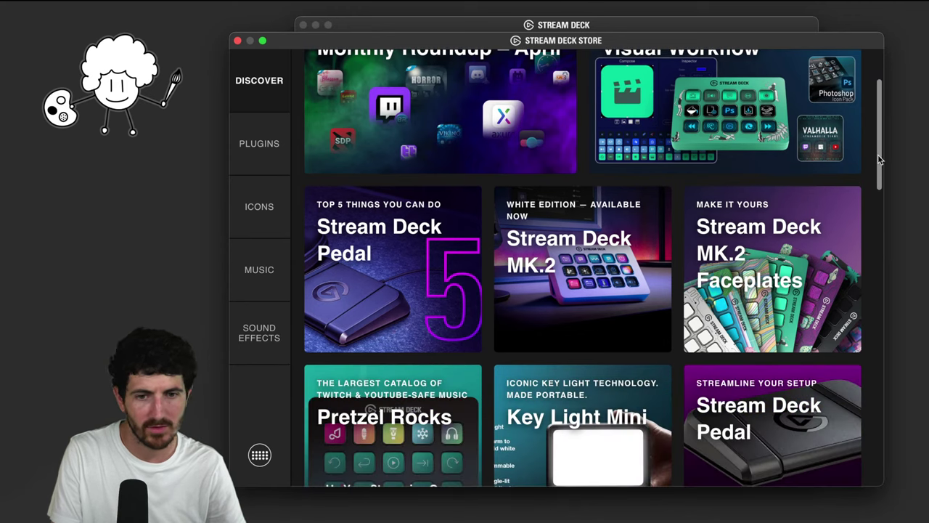
scroll(878, 167, "down", 5)
scroll(877, 278, "down", 15)
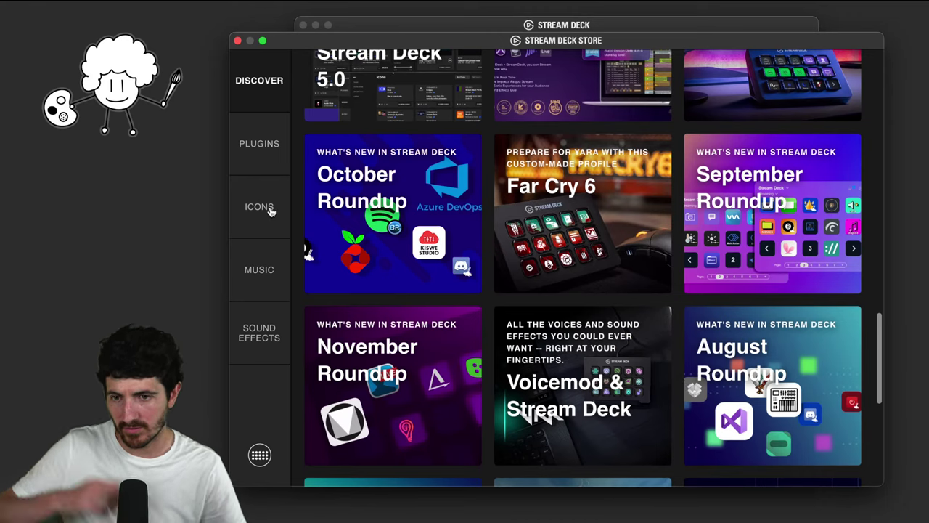
left_click(269, 210)
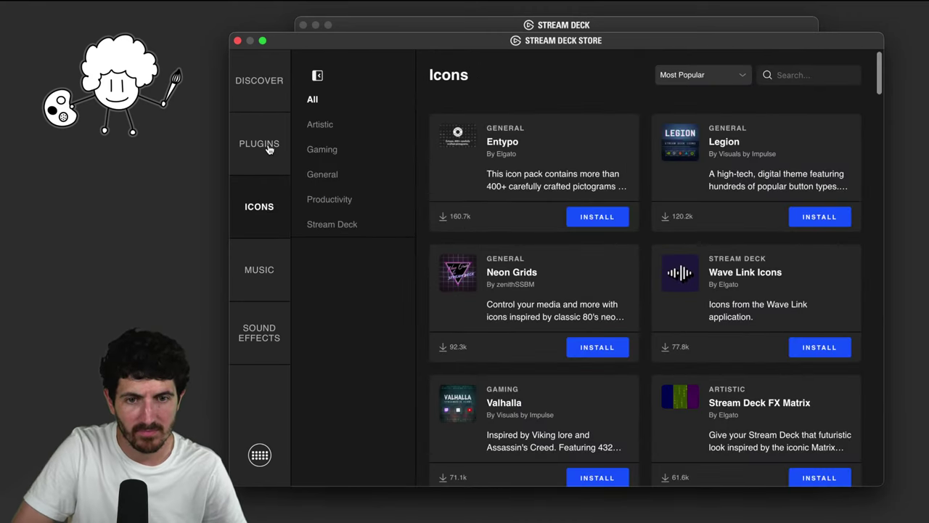
left_click(268, 149)
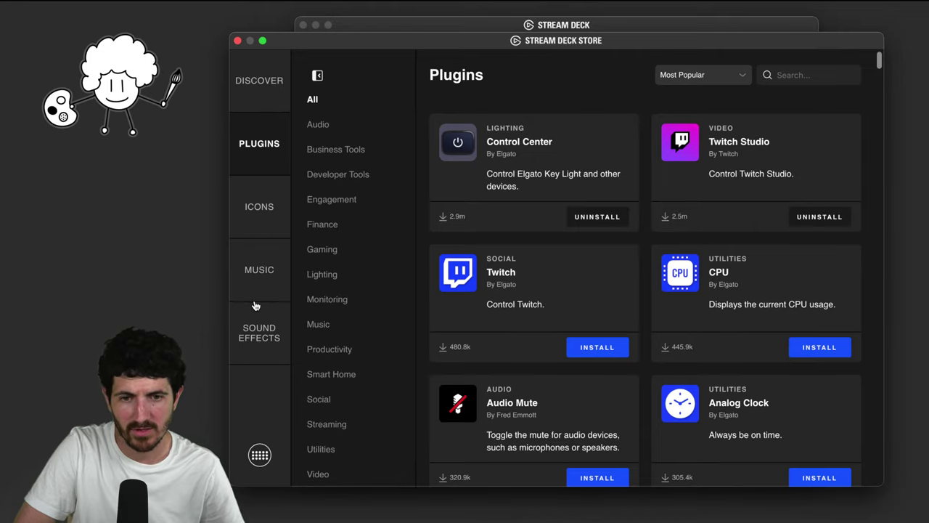
left_click(257, 274)
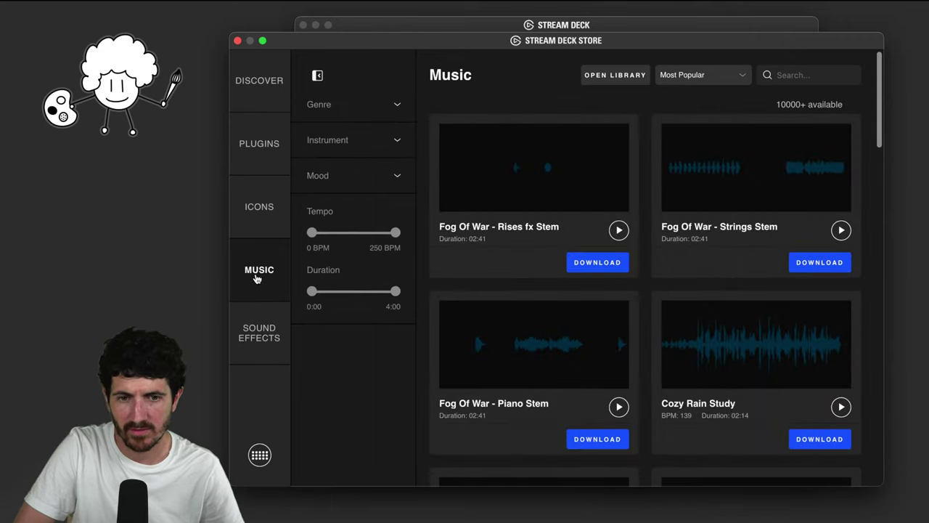
Browse the sound effects offered in the store's Sound Effects section
left_click(252, 330)
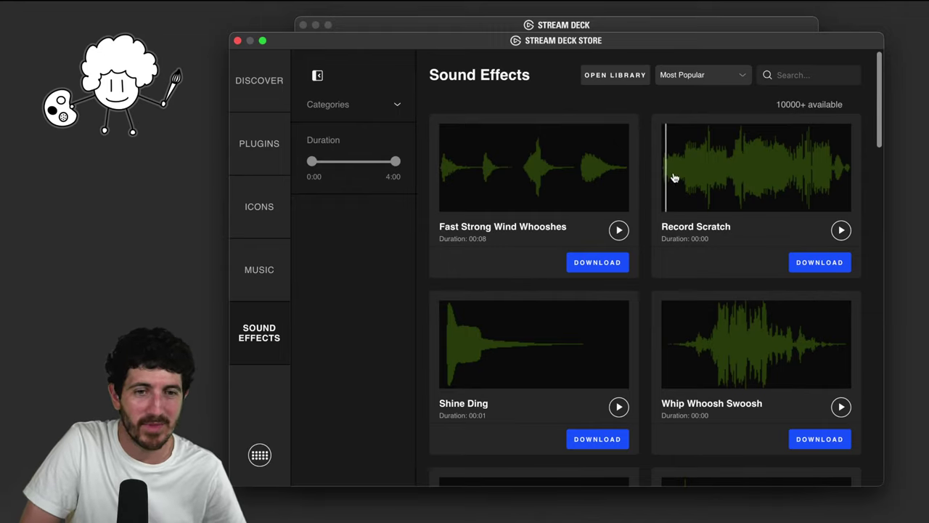
left_click_drag(878, 104, 867, 348)
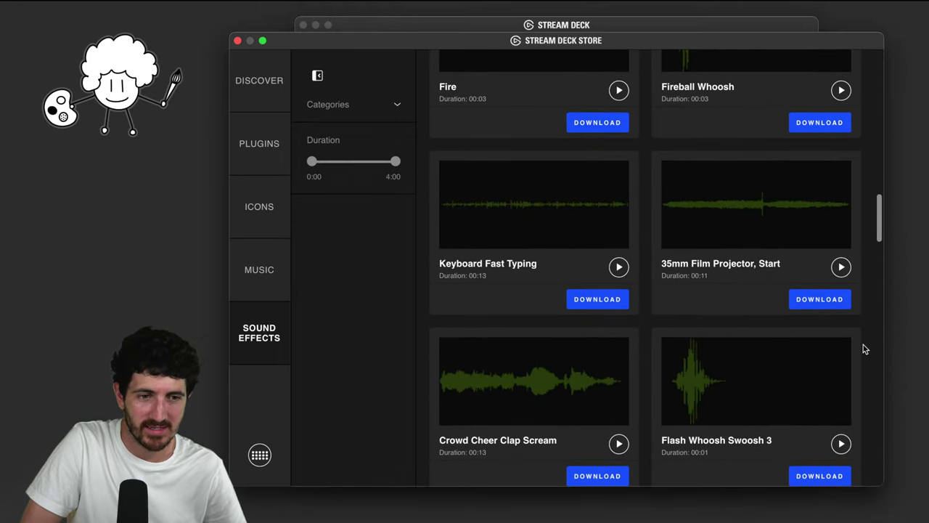
left_click_drag(877, 235, 882, 143)
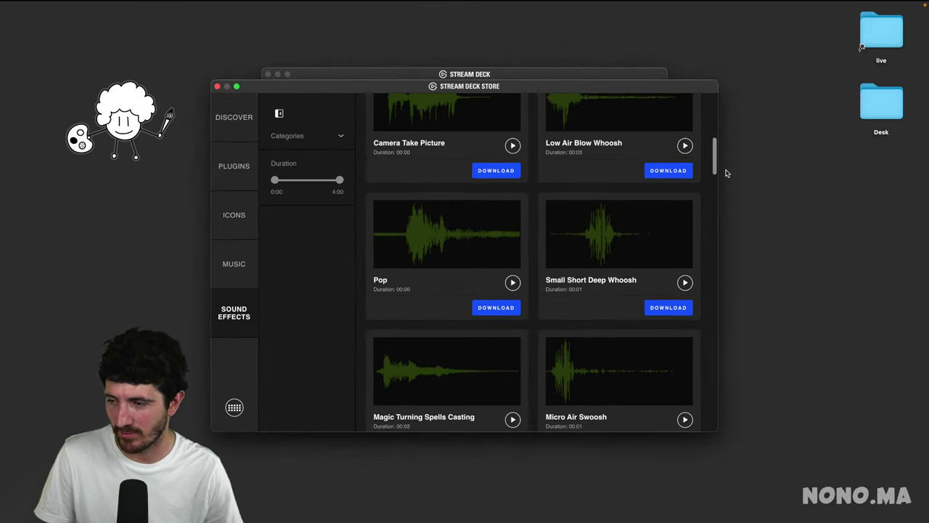
scroll(674, 193, "down", 1)
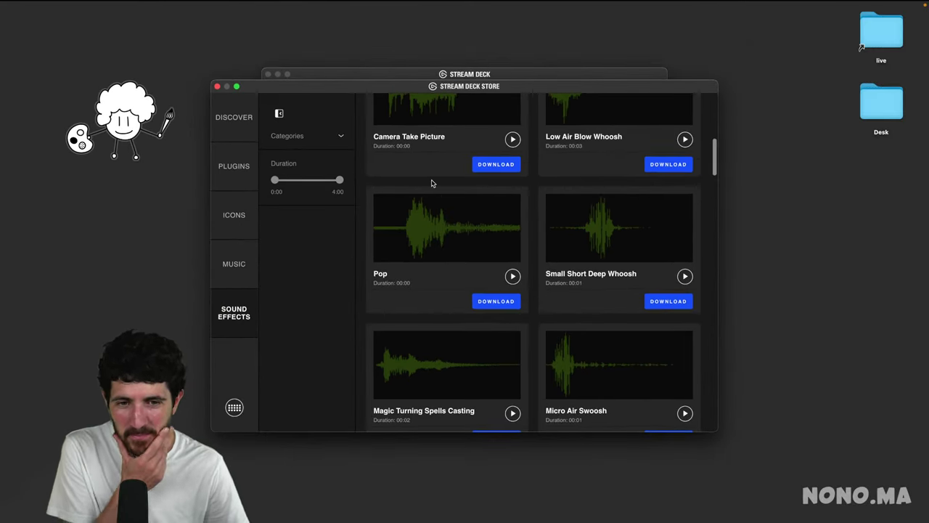
left_click_drag(713, 153, 705, 96)
Look through the store's Music, Icons and Plugins sections, ending on the Plugins section
left_click(233, 267)
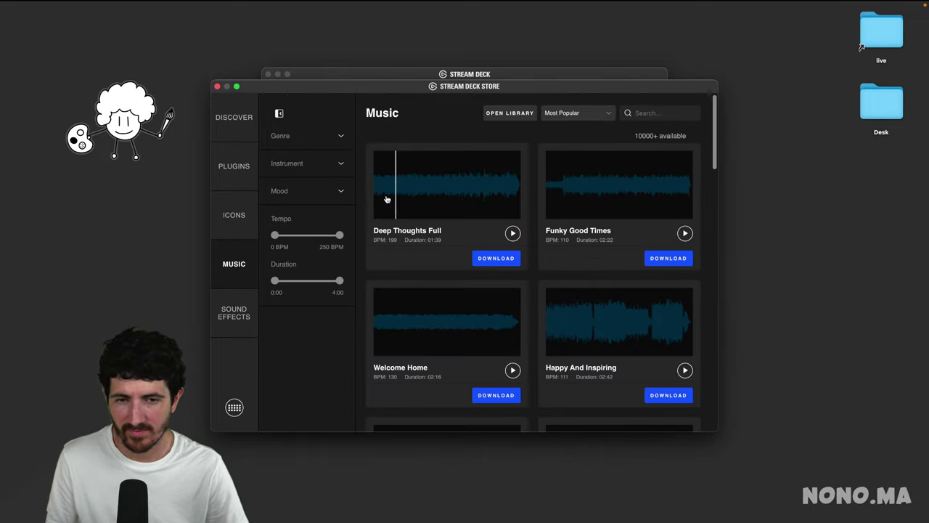
left_click(232, 207)
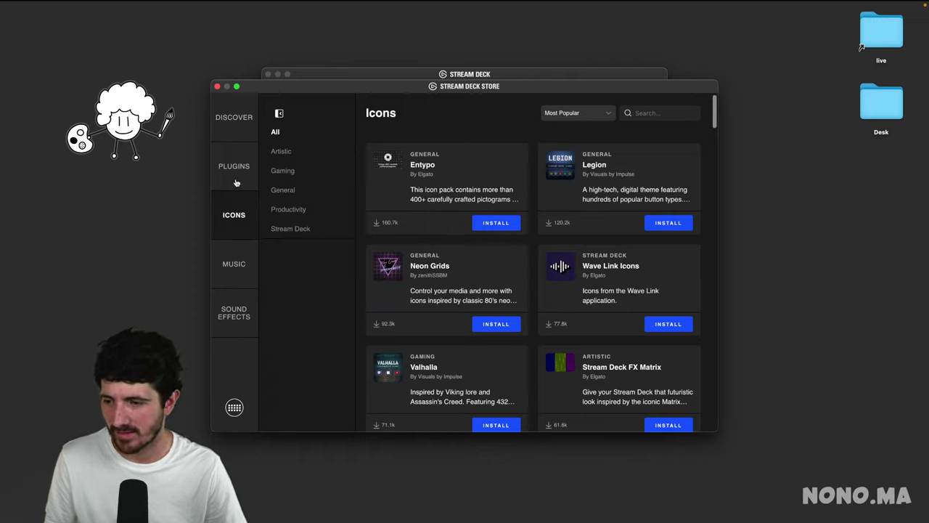
left_click(234, 173)
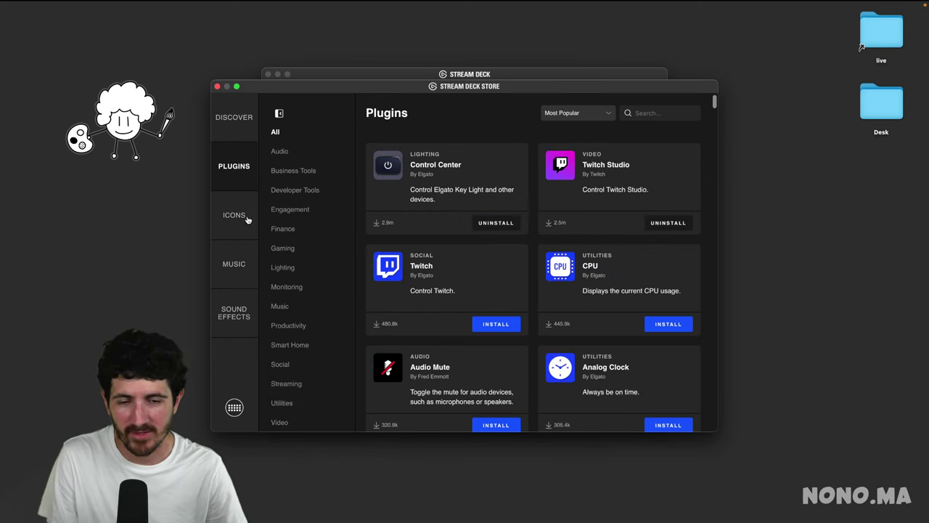
left_click_drag(517, 89, 550, 60)
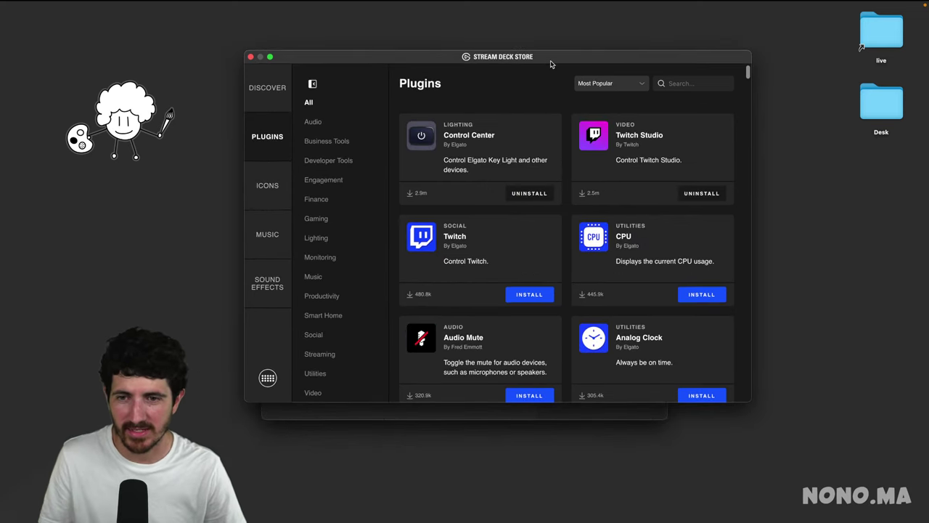
left_click(278, 186)
left_click(270, 138)
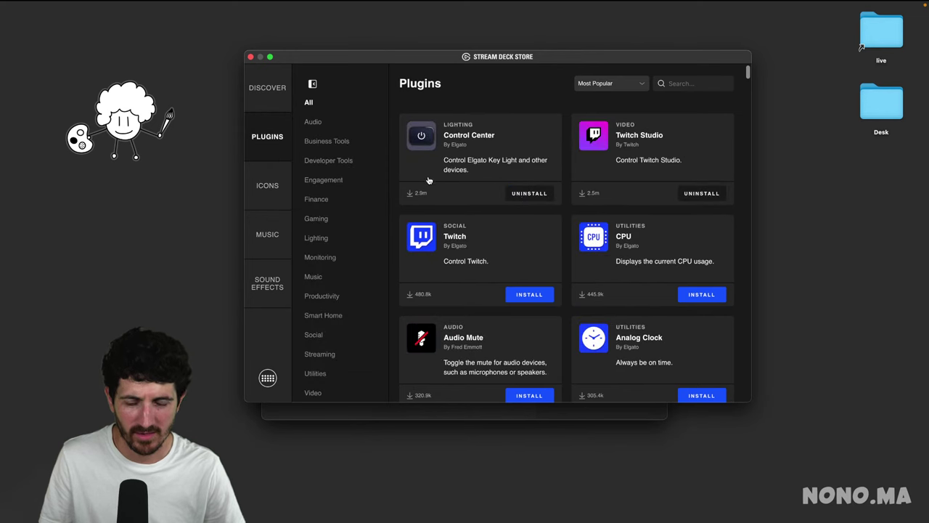
Uninstall the Twitch Studio plugin from the store's plugin list
left_click_drag(464, 58, 476, 91)
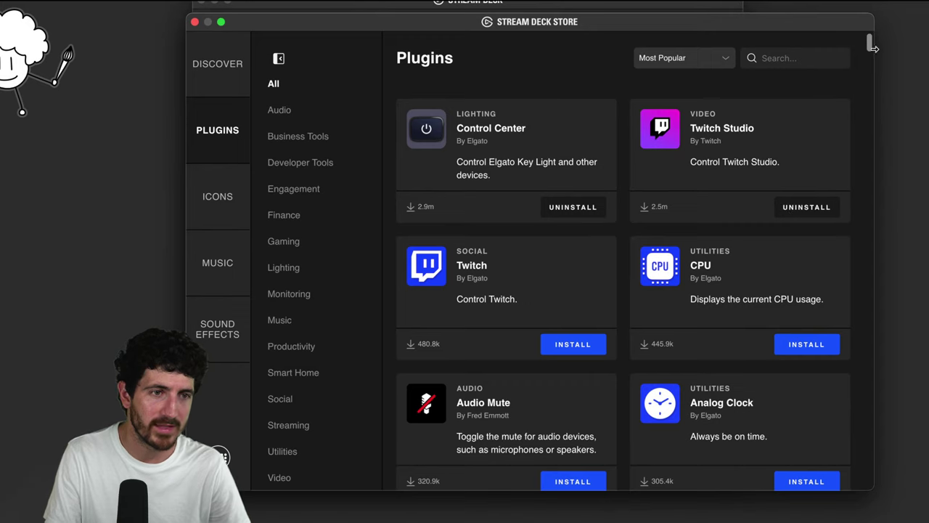
left_click(805, 209)
left_click(552, 270)
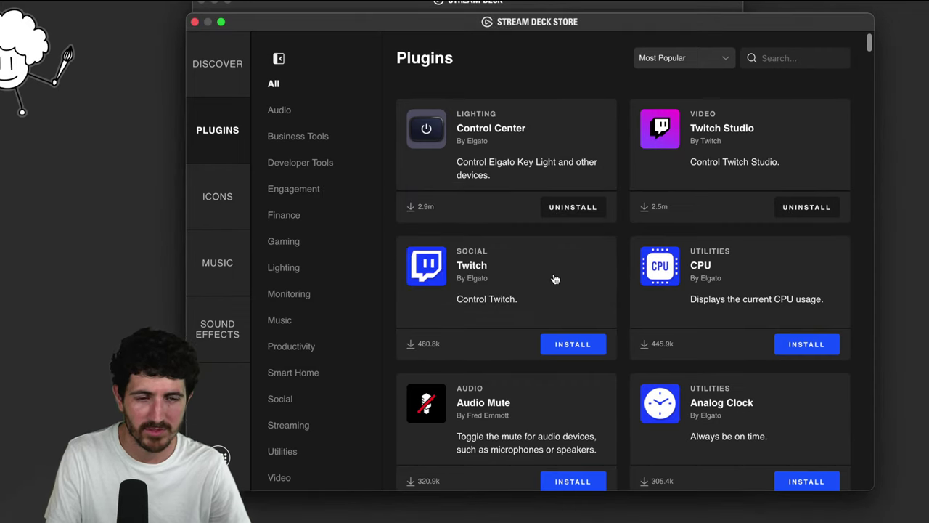
Examine the most popular plugins in the store list from Twitch and CPU down to Discord and Counter
scroll(666, 233, "down", 4)
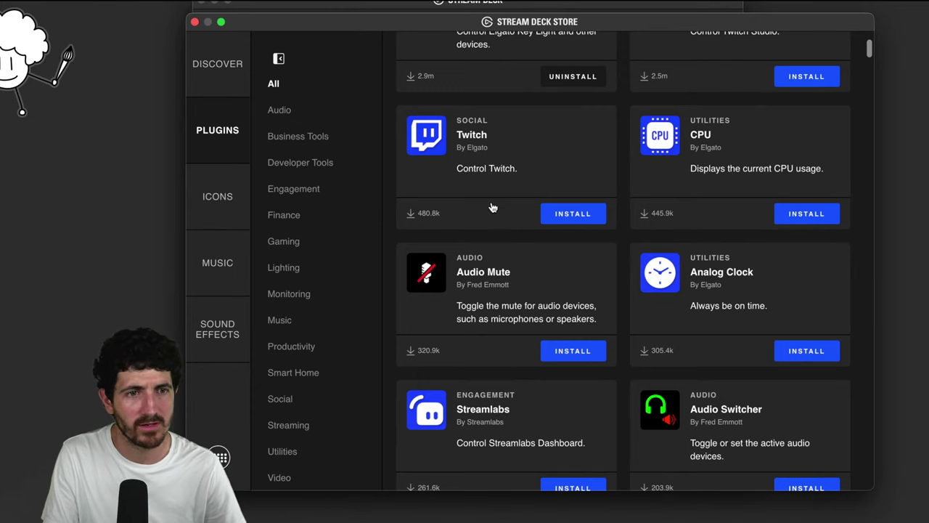
scroll(492, 209, "down", 3)
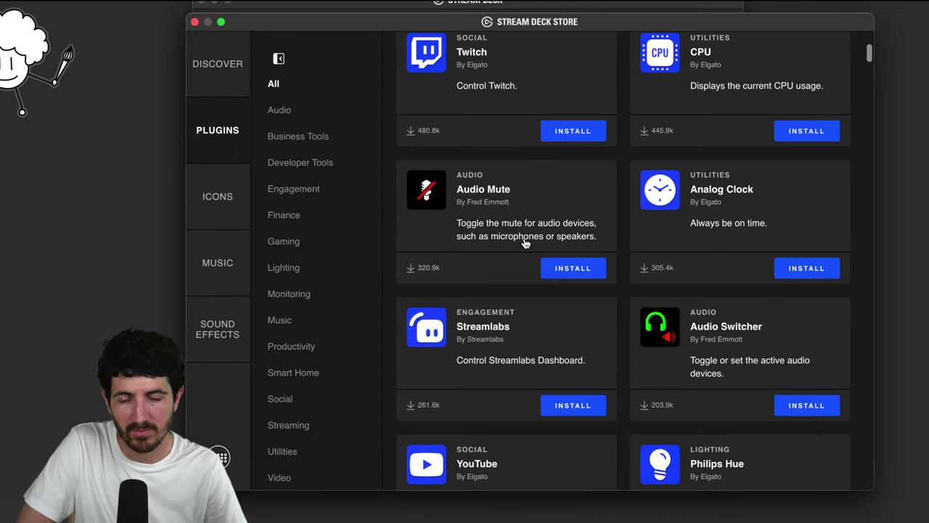
scroll(525, 243, "down", 1)
scroll(525, 243, "down", 2)
scroll(526, 243, "down", 1)
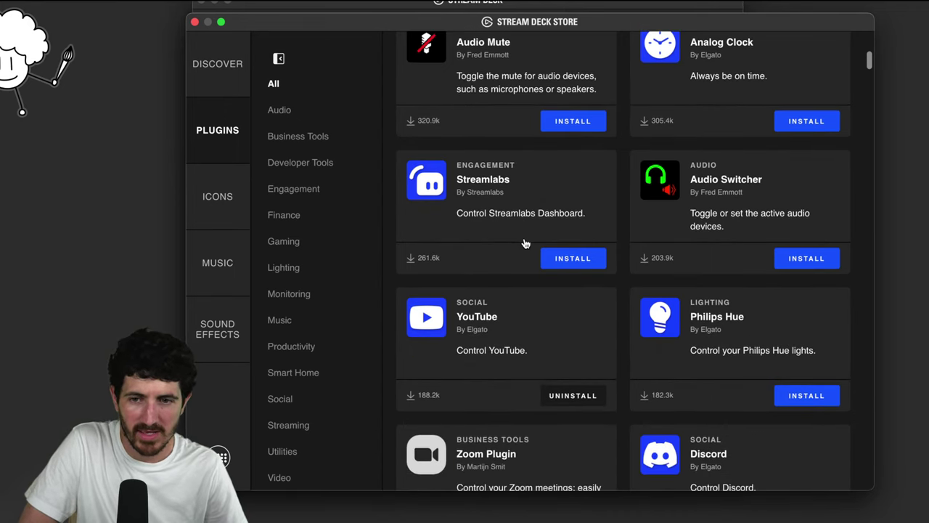
scroll(694, 250, "up", 10)
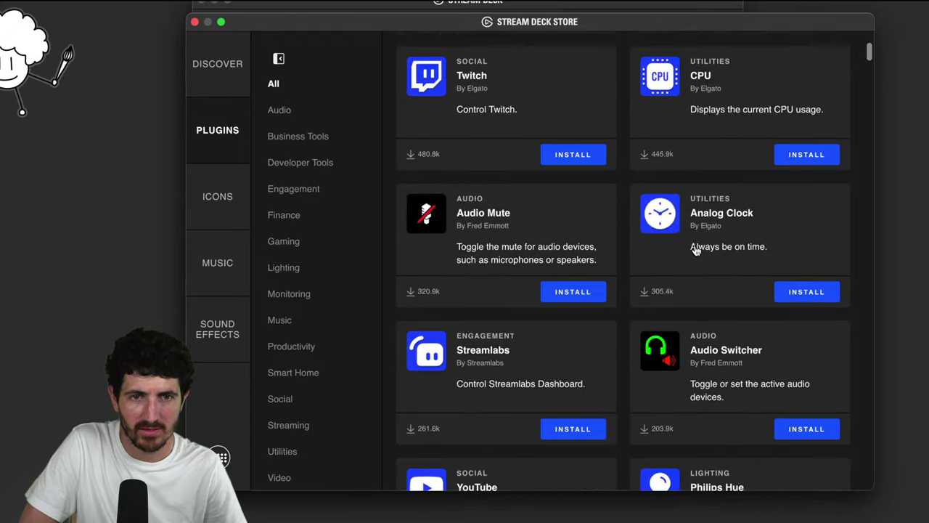
scroll(695, 250, "down", 1)
scroll(695, 250, "up", 1)
scroll(694, 250, "down", 5)
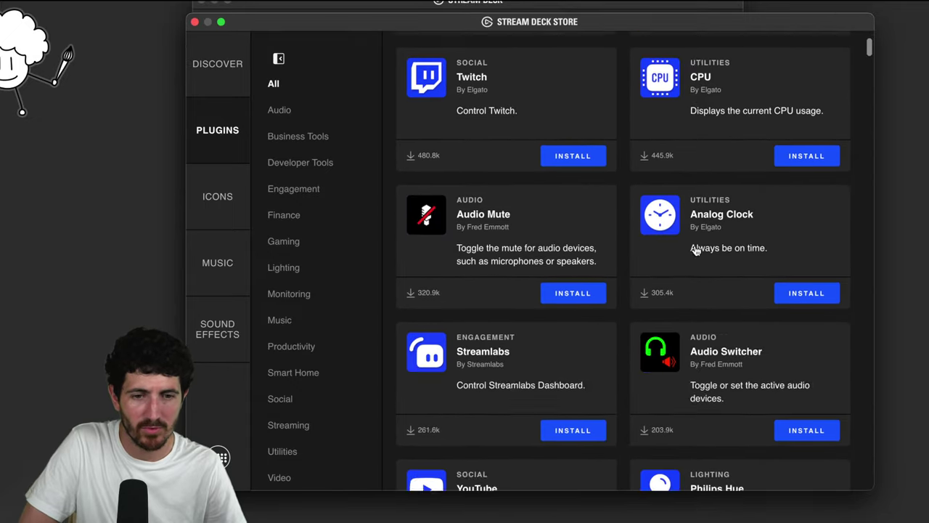
scroll(461, 328, "down", 1)
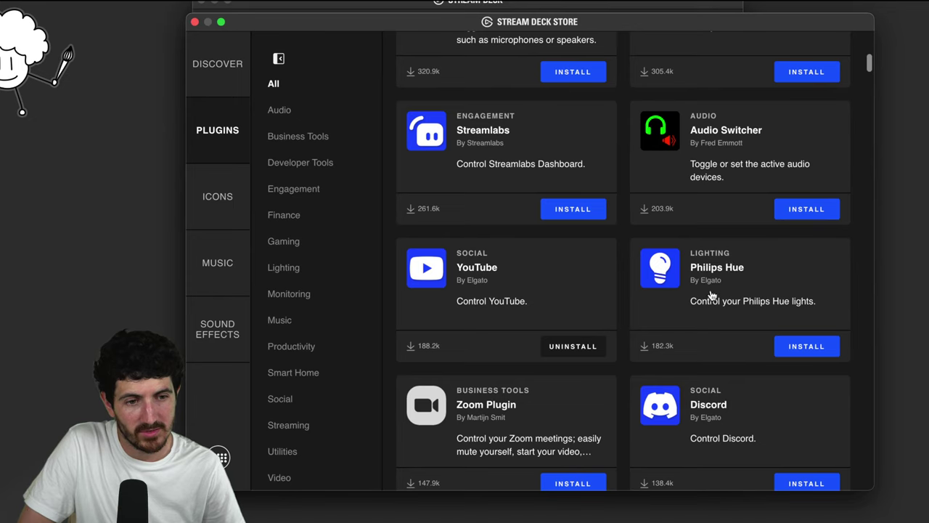
scroll(717, 298, "down", 2)
scroll(720, 290, "down", 1)
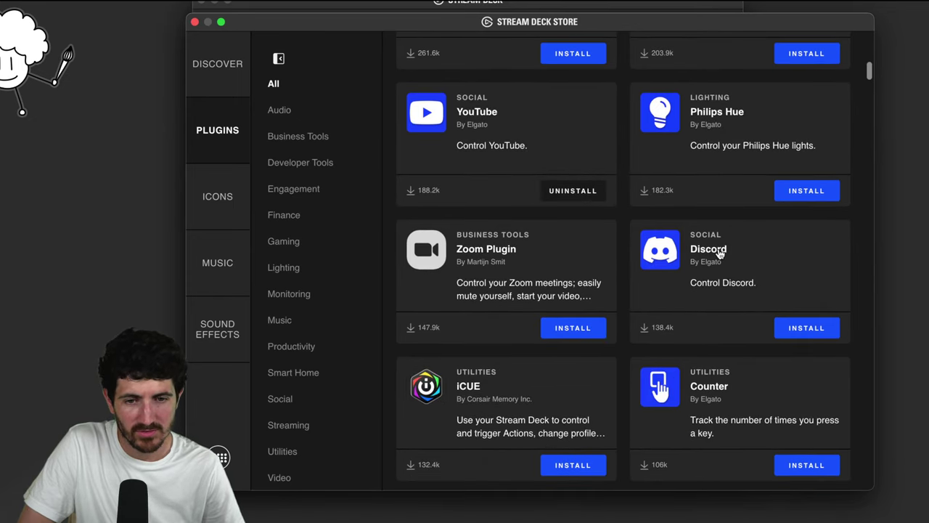
scroll(720, 252, "down", 1)
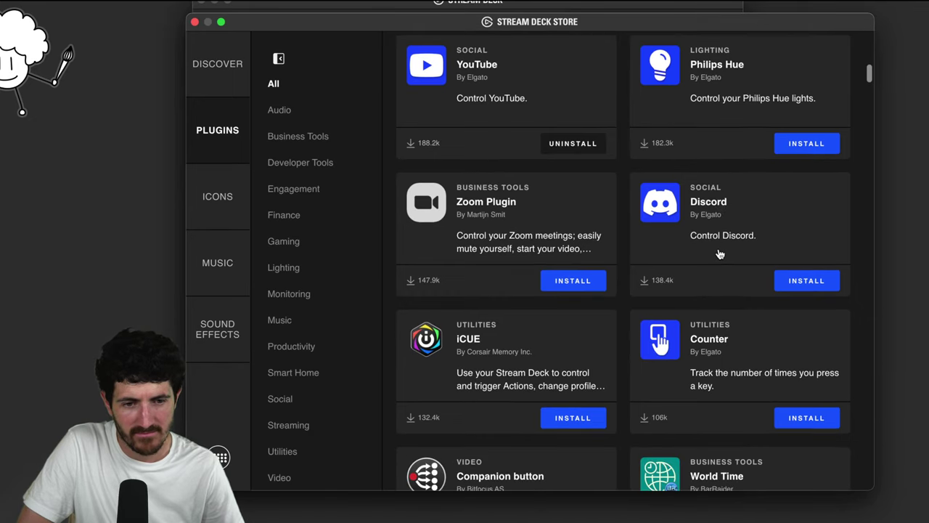
Review the Discord plugin's detail page down to its support links and return to the plugin list
left_click(664, 246)
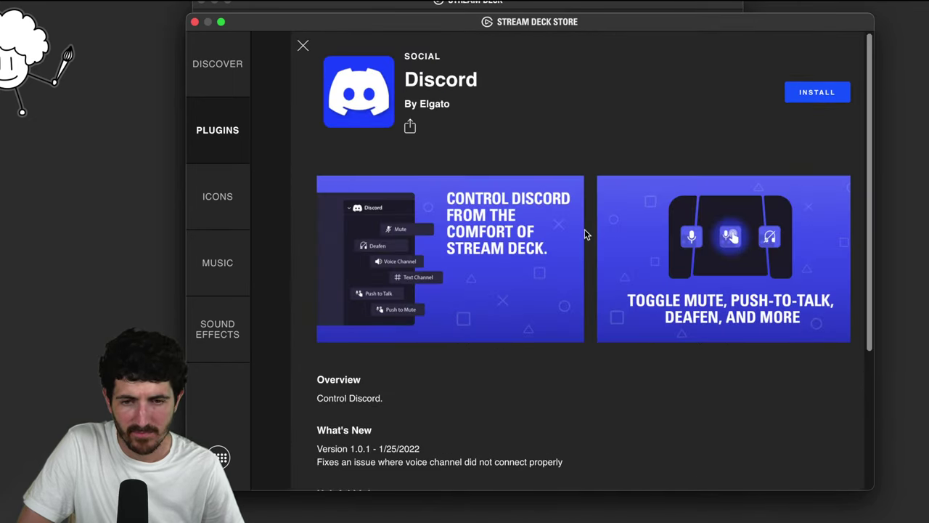
scroll(585, 233, "down", 5)
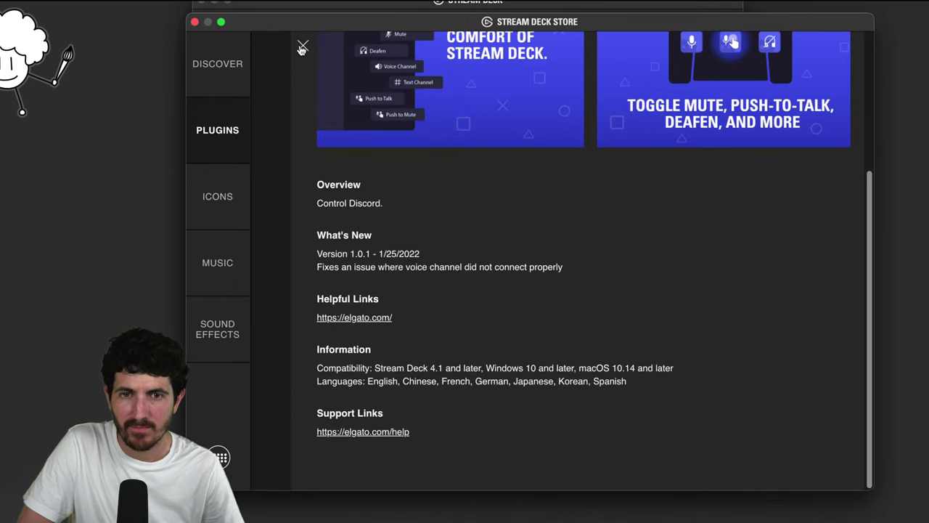
key("Escape")
Browse further down the plugin list, past Wave Link, Spotify and PowerPoint, to the Apple Mail and Toggl plugins
scroll(508, 286, "down", 10)
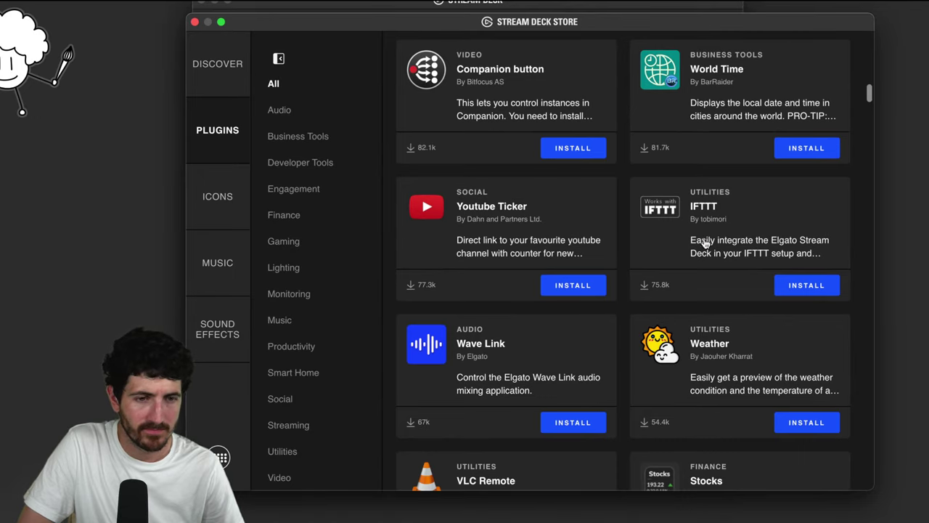
scroll(704, 253, "down", 3)
scroll(704, 253, "down", 3)
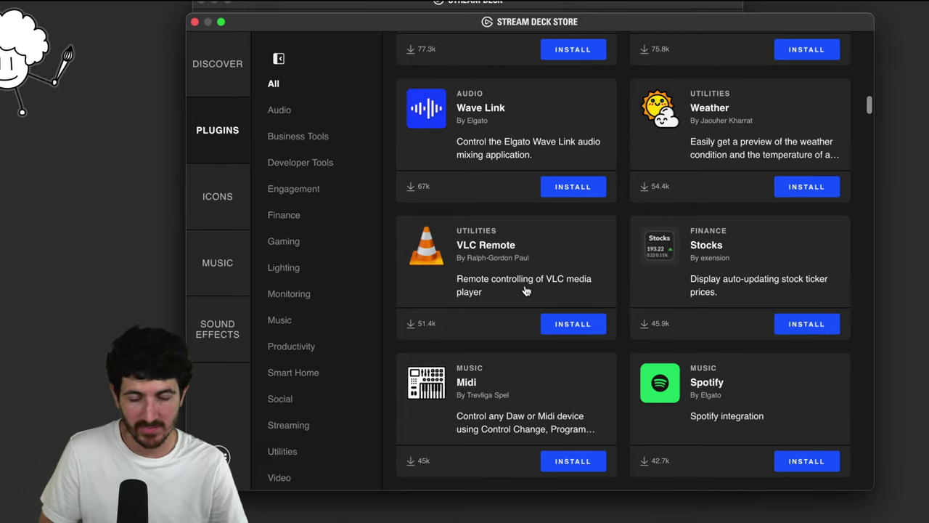
scroll(508, 276, "down", 2)
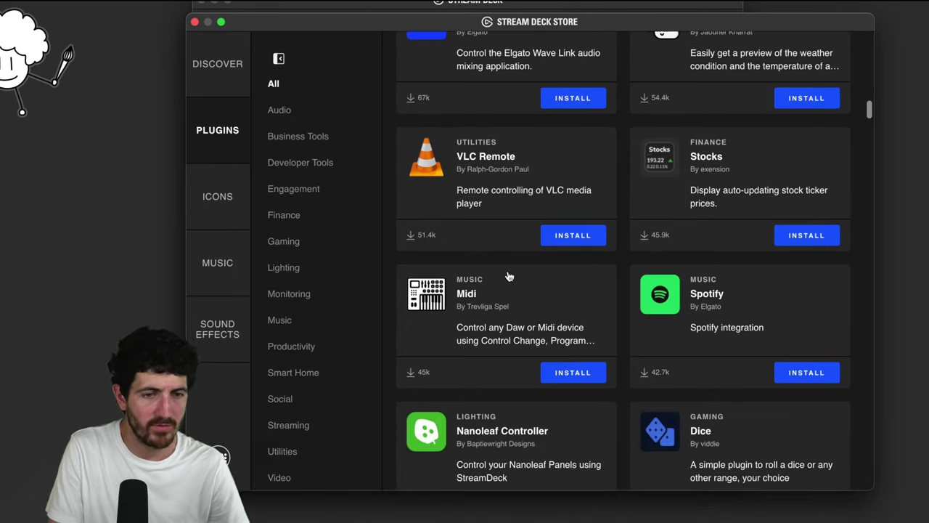
scroll(508, 276, "down", 5)
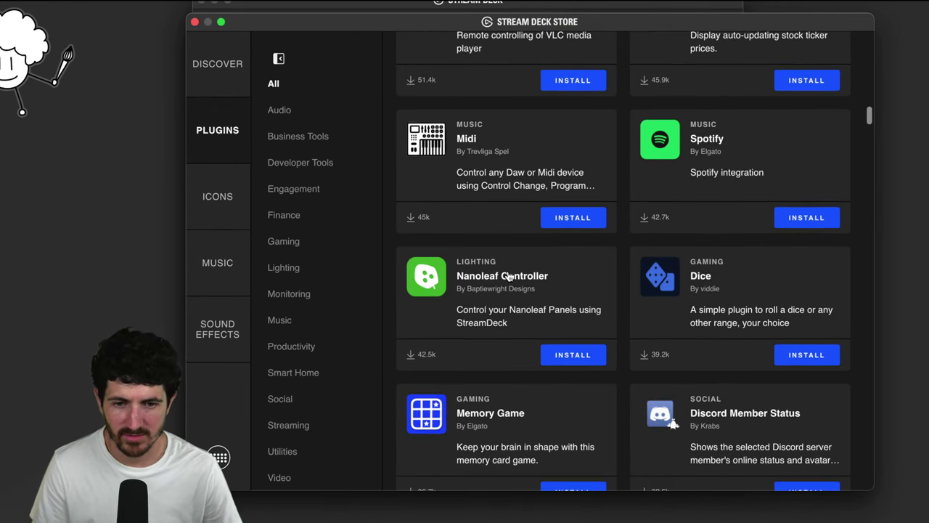
scroll(509, 276, "down", 4)
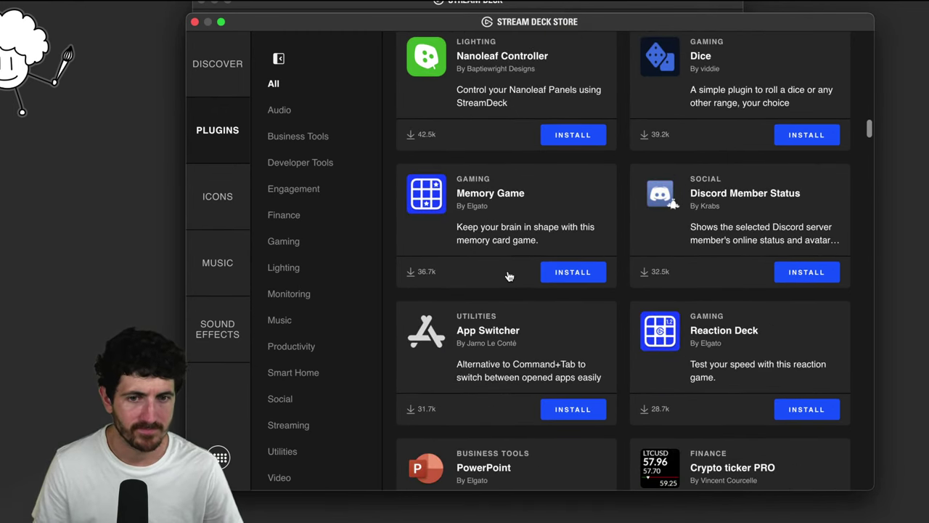
scroll(509, 276, "down", 1)
scroll(509, 276, "down", 2)
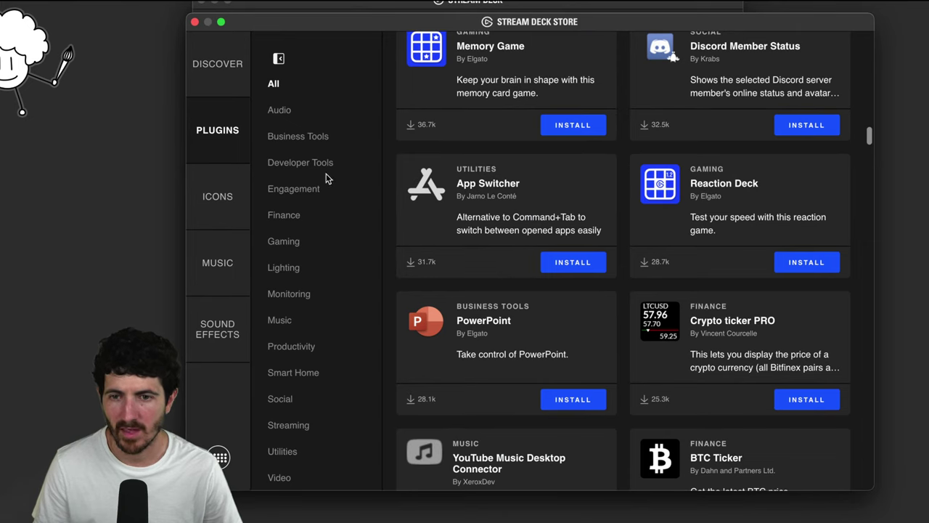
scroll(482, 241, "down", 3)
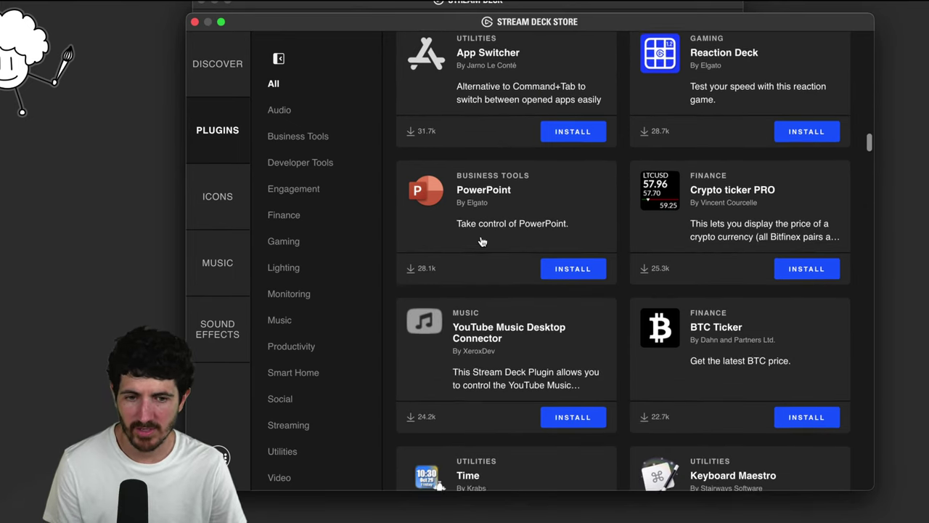
scroll(482, 241, "down", 6)
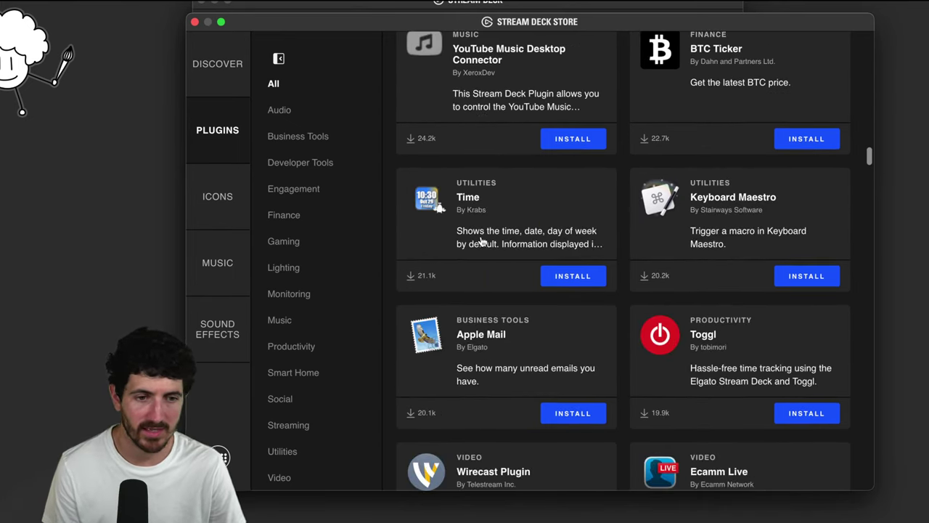
scroll(482, 241, "down", 3)
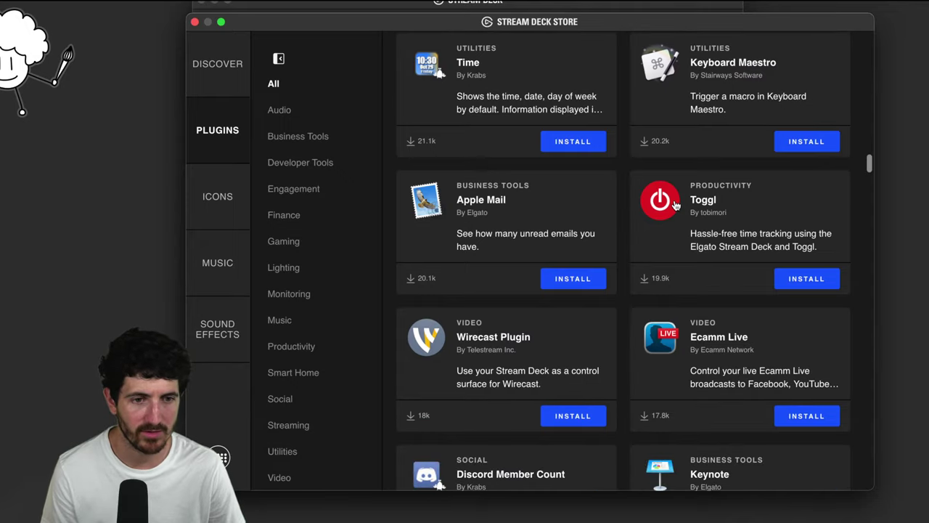
Review the Toggl plugin's detail page and install the plugin from the list
left_click(673, 205)
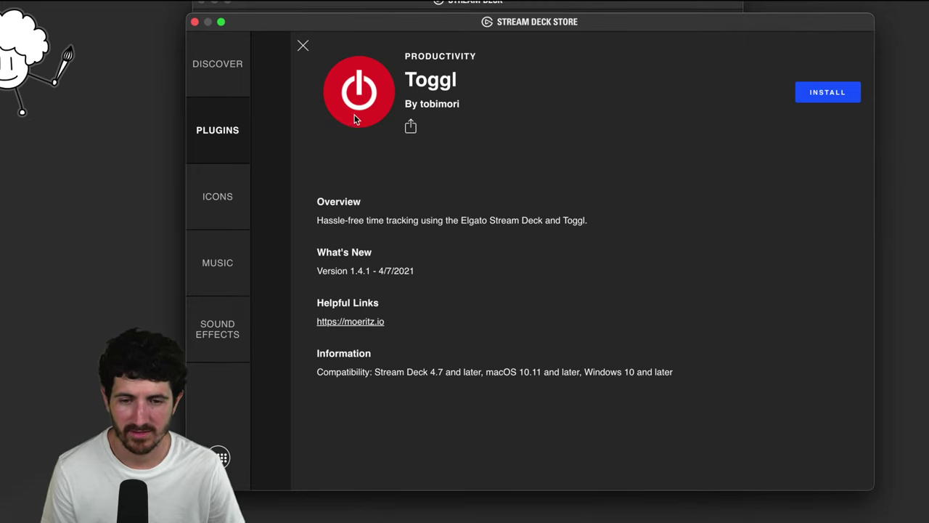
left_click(303, 47)
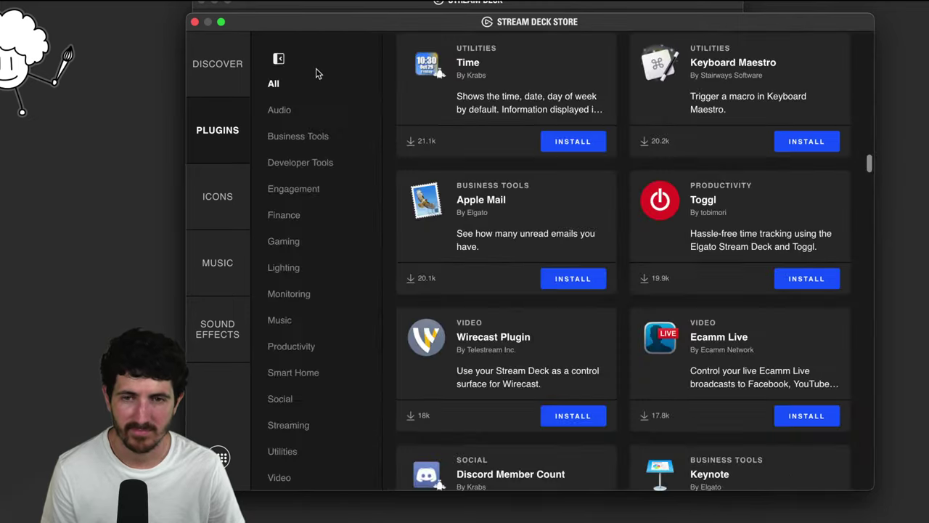
scroll(427, 247, "down", 10)
scroll(431, 228, "down", 3)
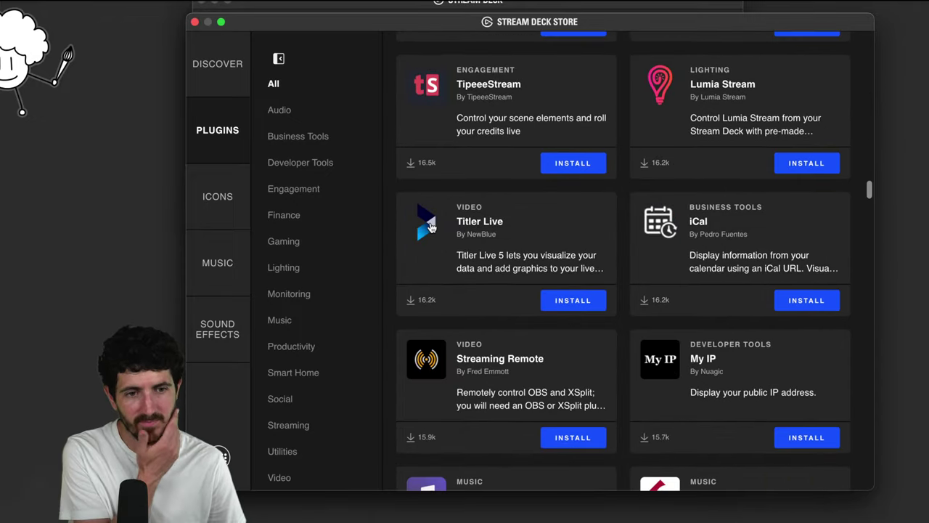
scroll(589, 244, "up", 7)
left_click(804, 279)
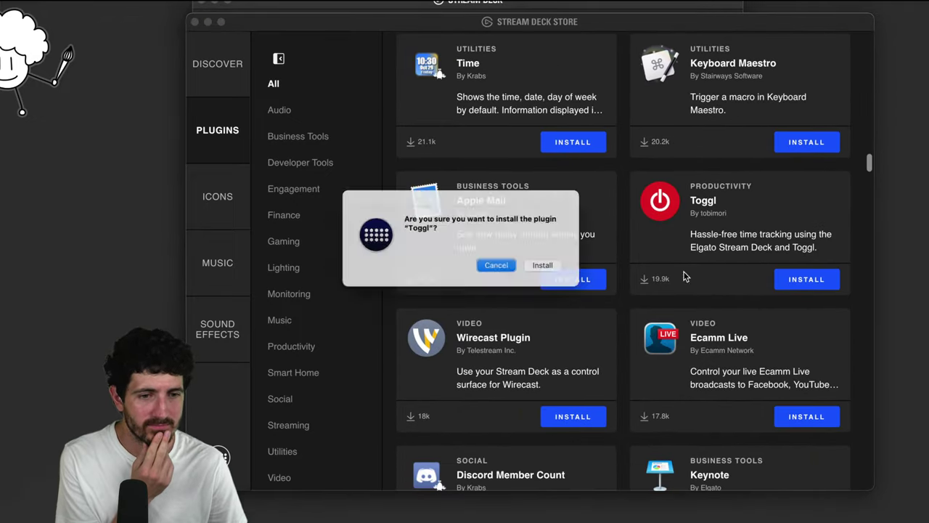
left_click(550, 268)
Install the Keynote plugin from its detail page and allow Stream Deck to control the Keynote app
scroll(552, 261, "down", 2)
scroll(555, 258, "down", 3)
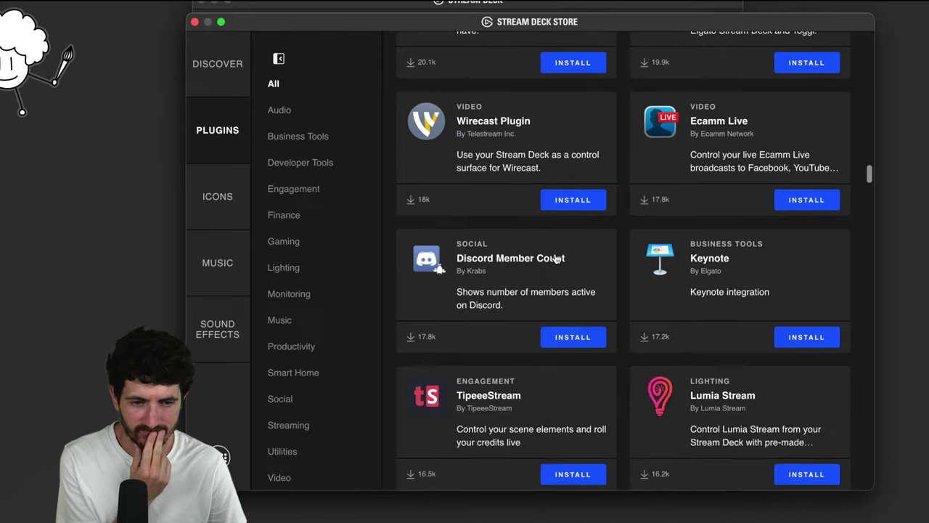
left_click(672, 143)
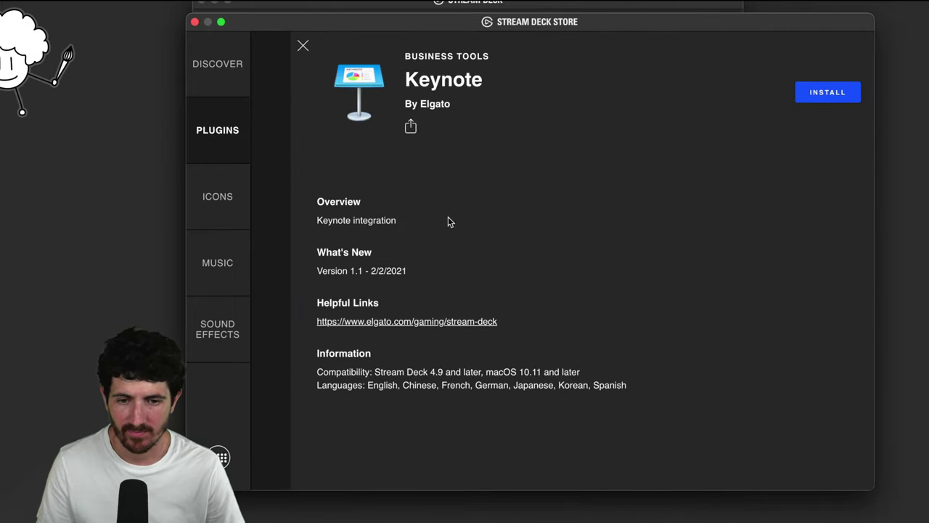
left_click(825, 93)
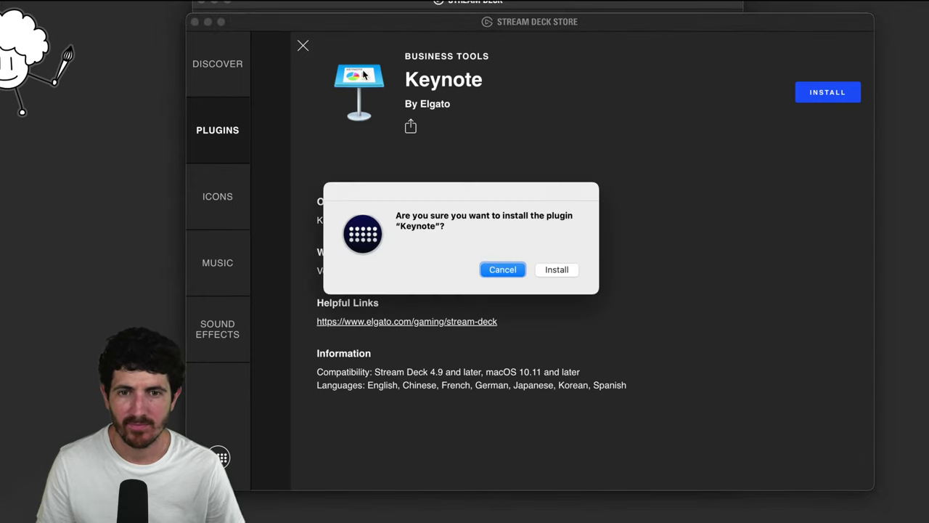
left_click(556, 270)
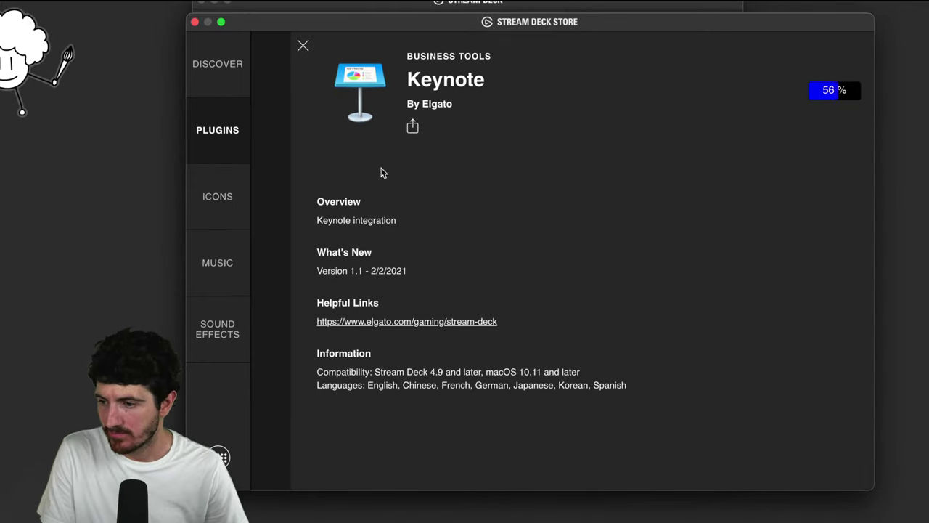
left_click(303, 46)
scroll(515, 271, "down", 5)
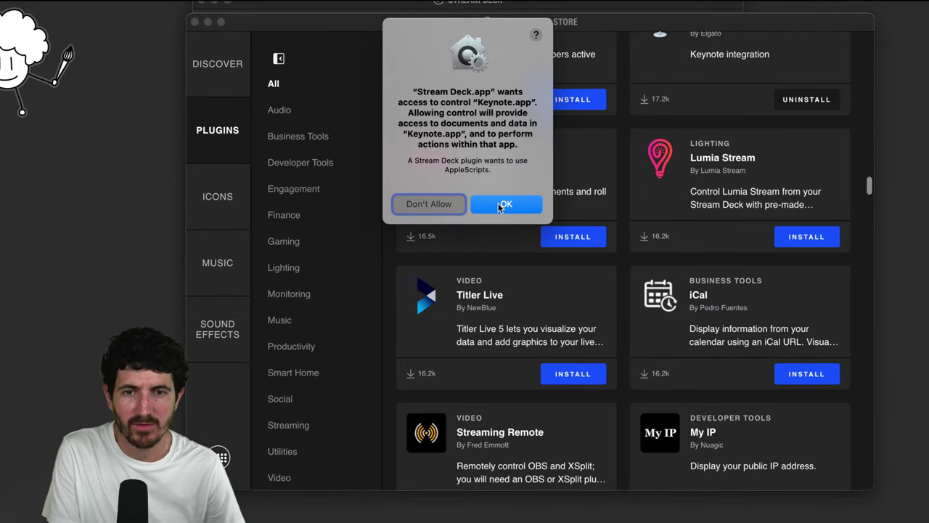
left_click(500, 206)
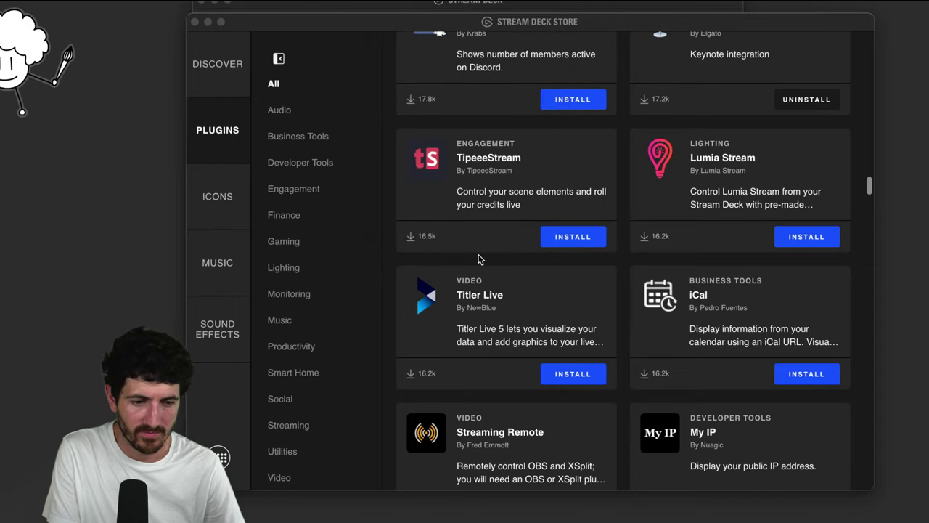
Browse further down the full plugin list, past Apple Music, Finder Tags and Timestamp, to Pihole and McControl
scroll(479, 259, "down", 1)
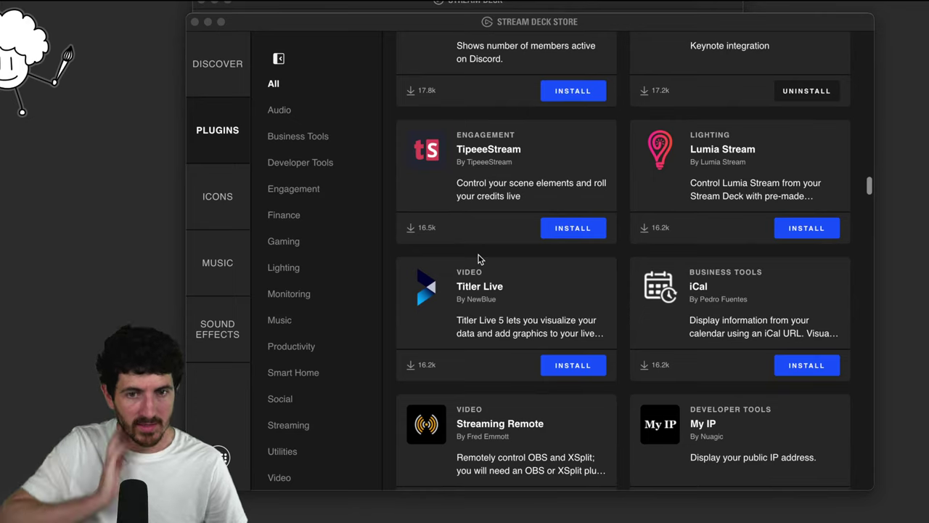
scroll(479, 259, "down", 5)
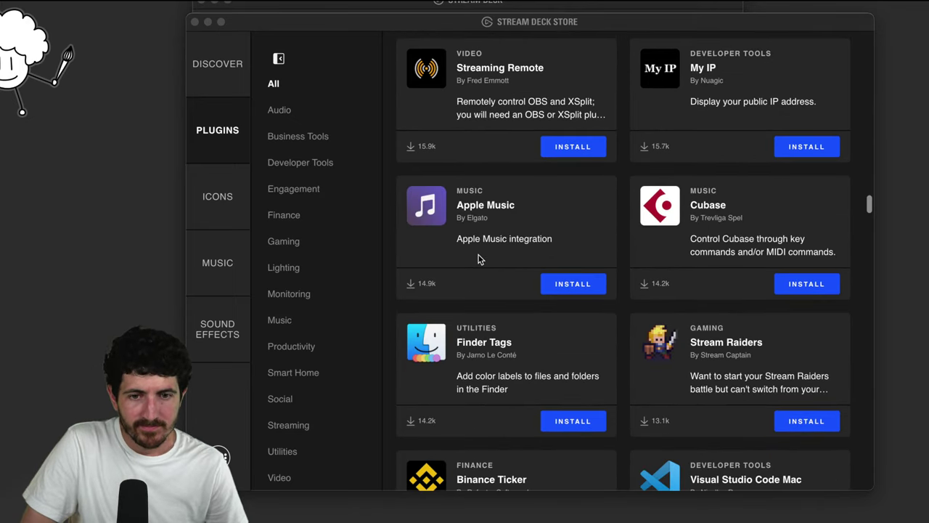
scroll(478, 259, "down", 2)
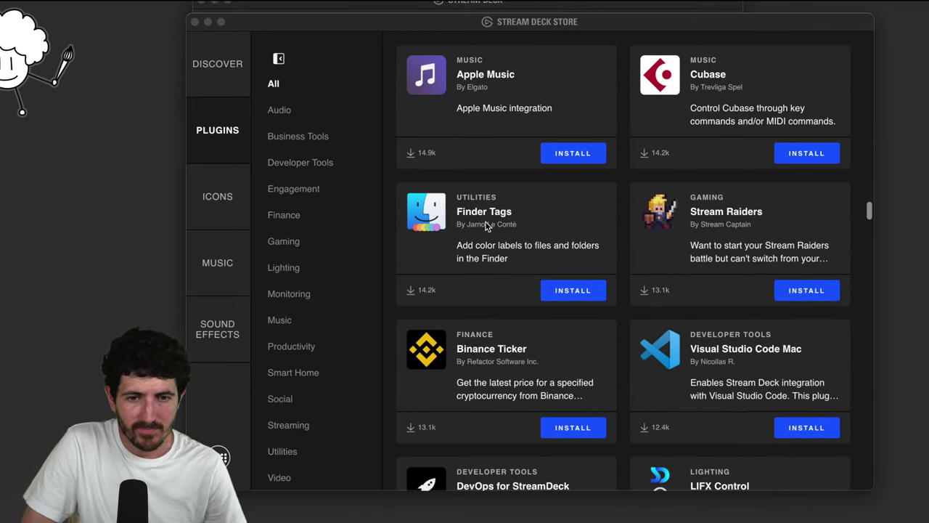
scroll(487, 227, "down", 2)
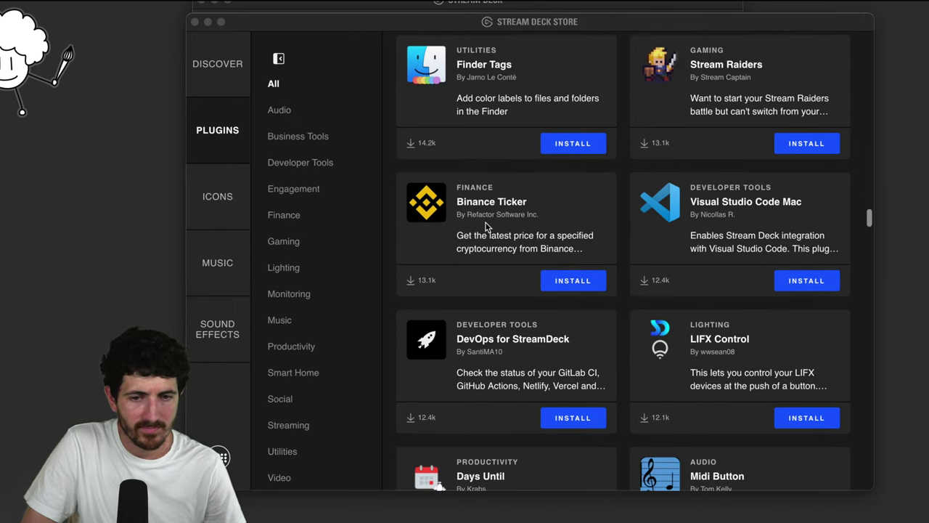
scroll(487, 227, "down", 2)
scroll(487, 227, "down", 5)
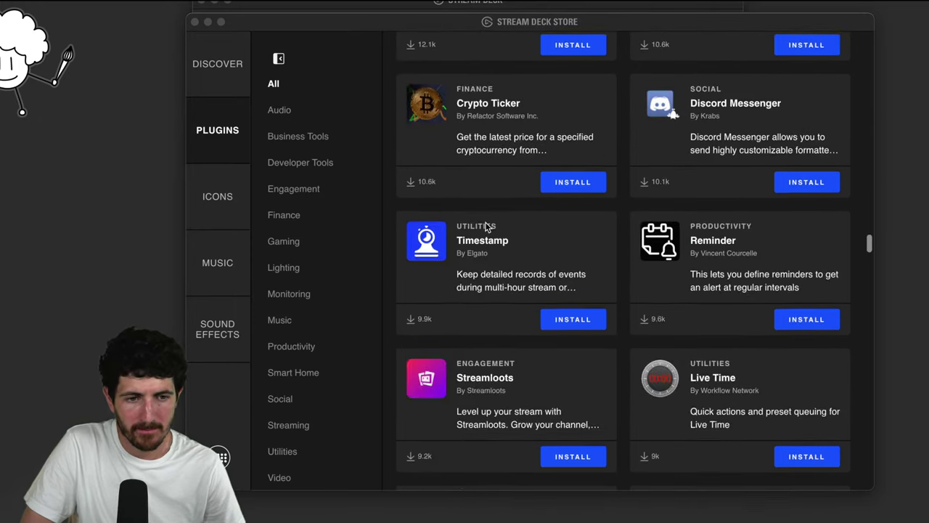
scroll(486, 227, "down", 2)
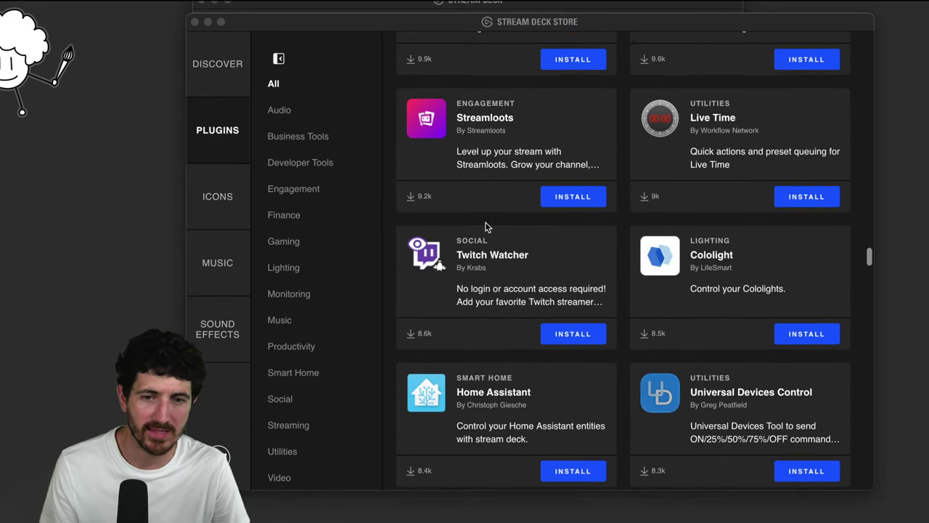
scroll(486, 227, "down", 2)
scroll(486, 227, "down", 2)
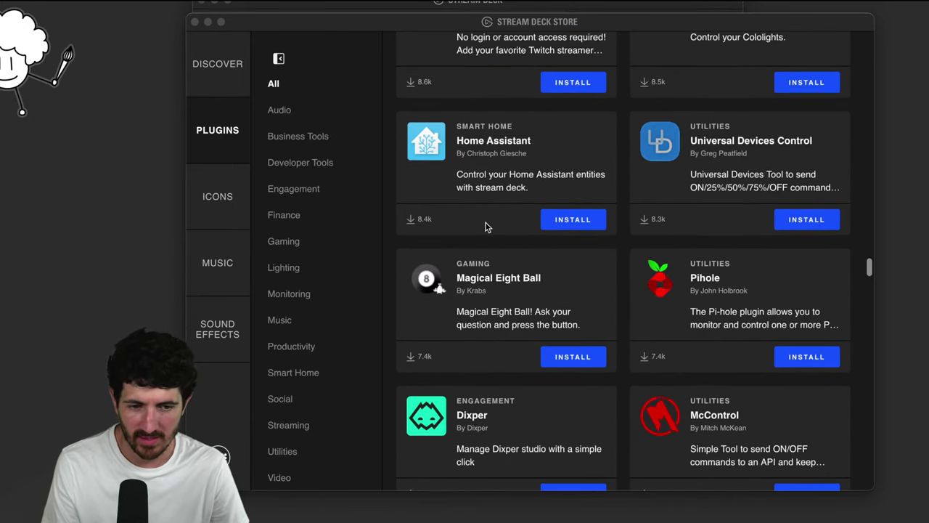
scroll(485, 228, "down", 3)
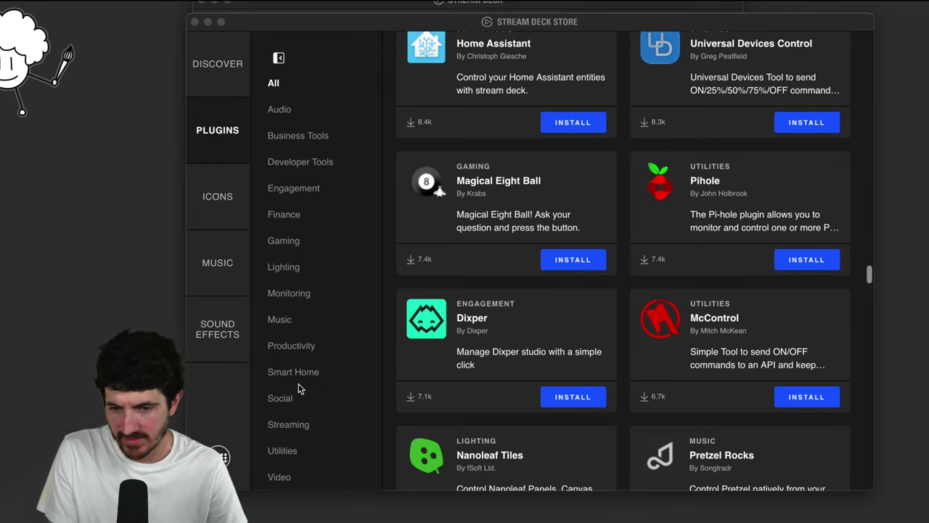
Look through the plugins in the Streaming and Audio categories
left_click(298, 427)
left_click(297, 426)
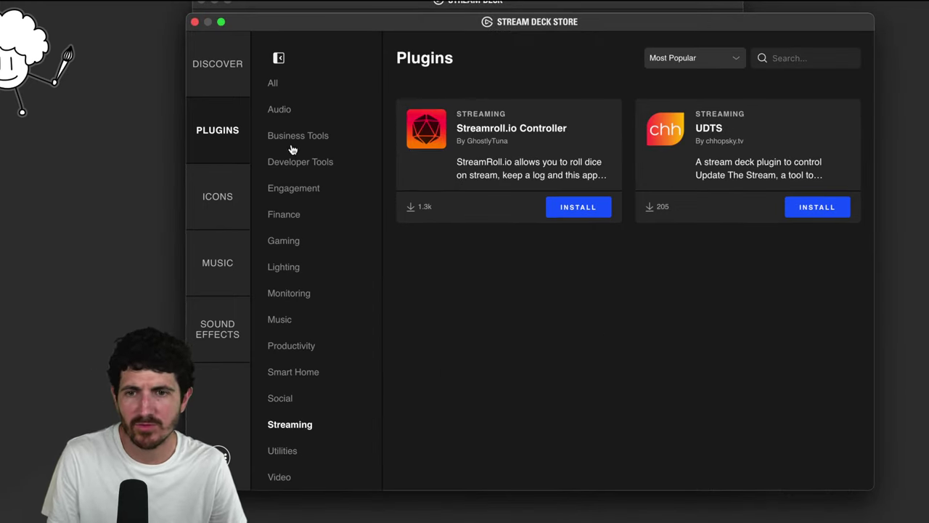
left_click(288, 111)
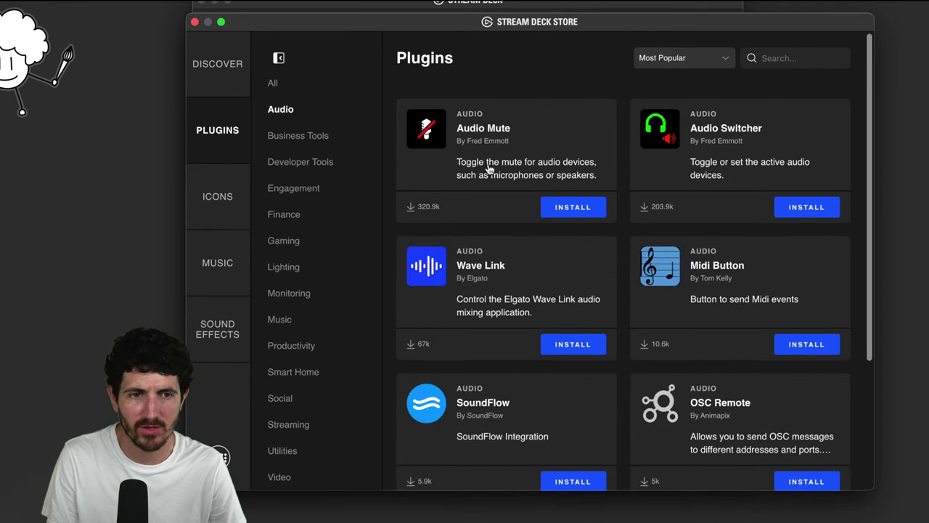
scroll(696, 231, "down", 4)
scroll(696, 230, "down", 1)
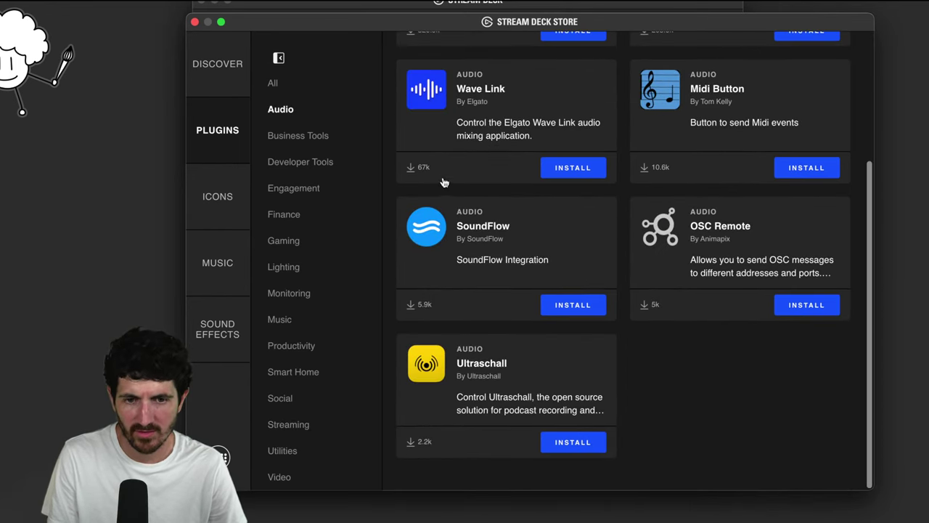
Look through the plugins in the Developer Tools, Lighting and Productivity categories
left_click(292, 164)
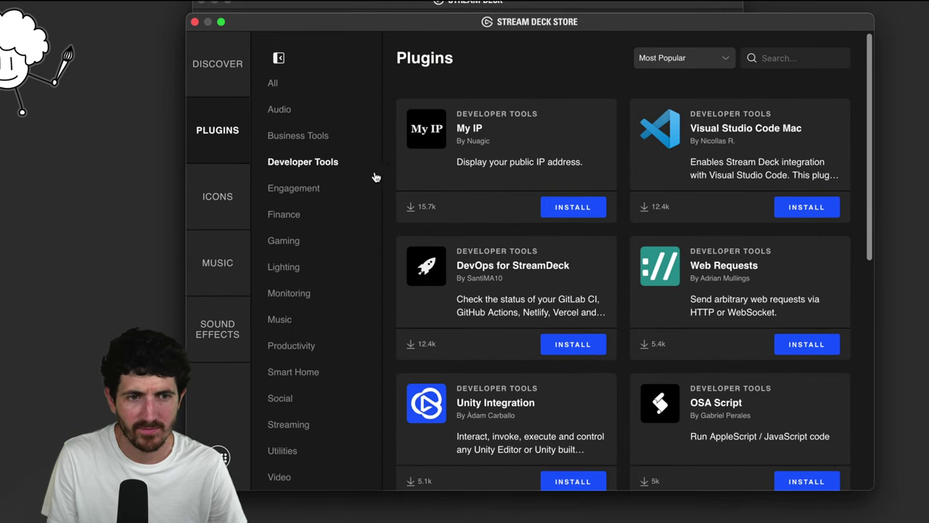
scroll(393, 187, "down", 10)
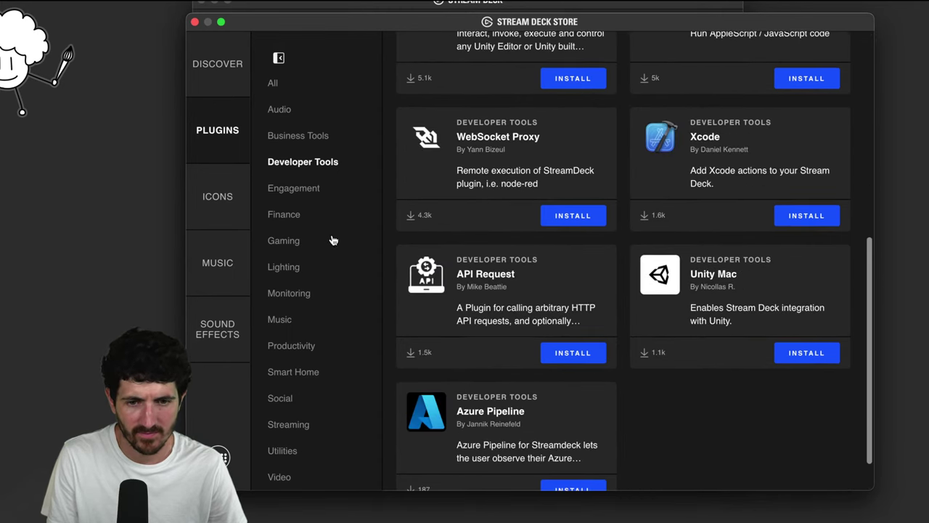
left_click(283, 266)
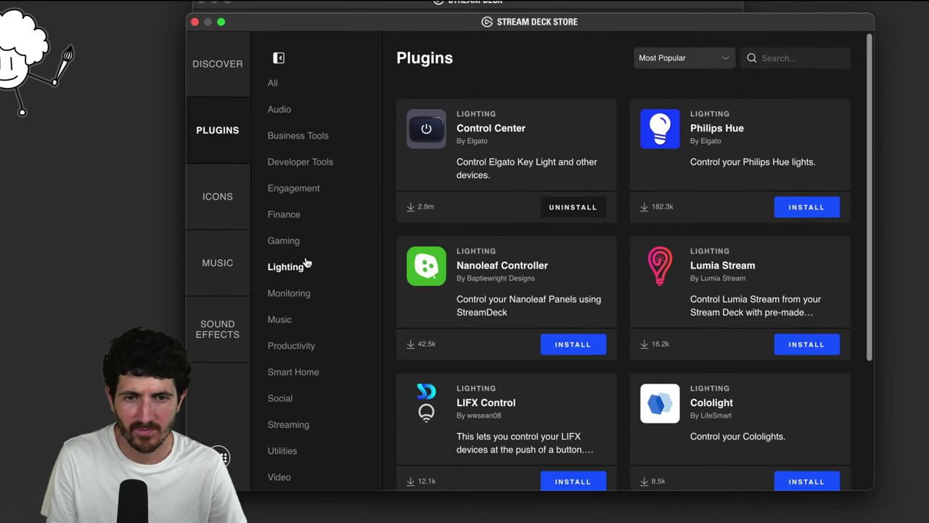
scroll(501, 263, "down", 4)
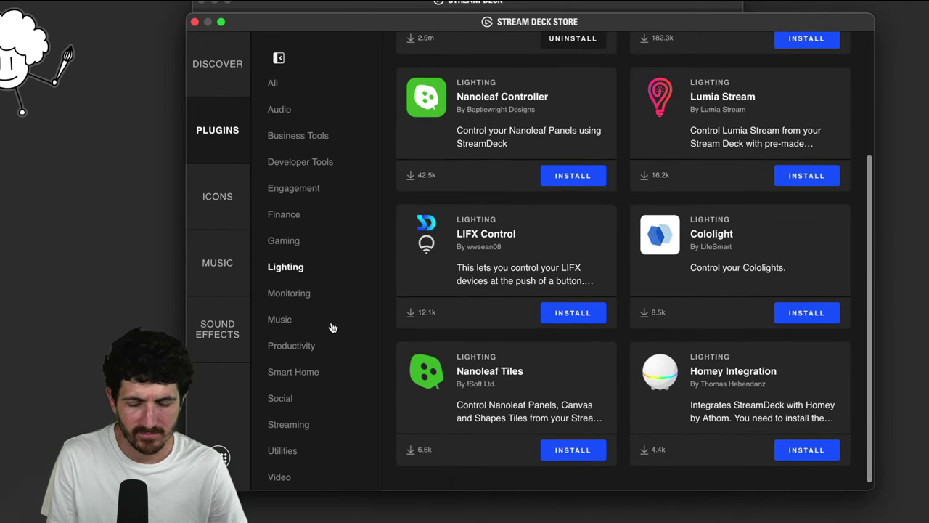
left_click(292, 346)
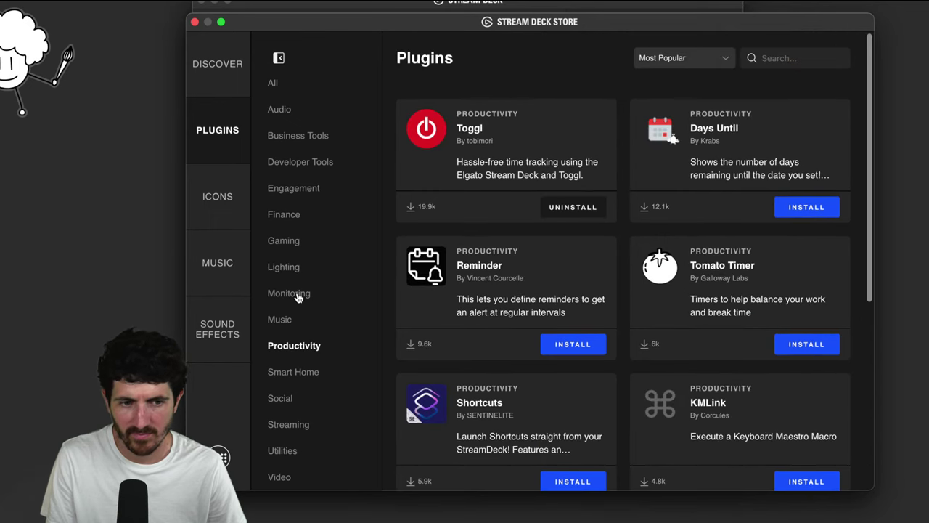
scroll(426, 293, "down", 7)
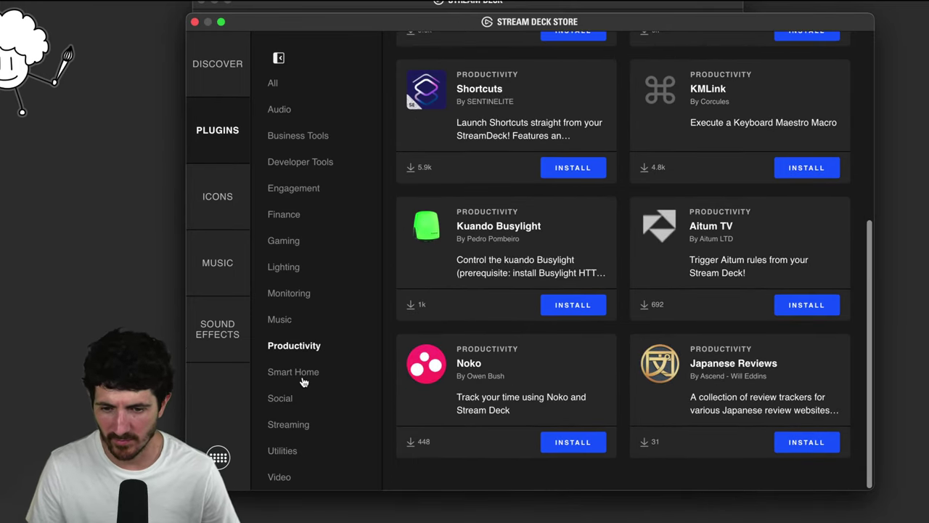
Install the Timestamp plugin from the Utilities category and review its detail page
left_click(285, 452)
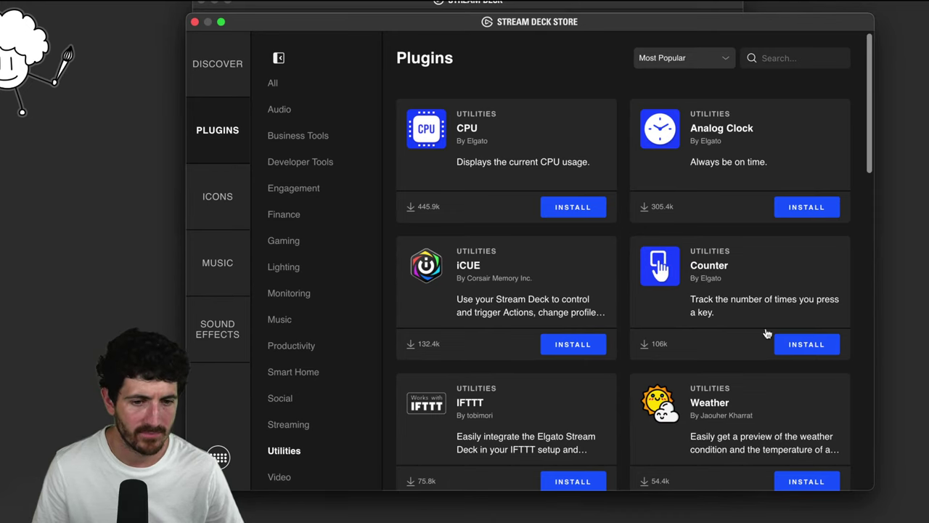
scroll(759, 330, "down", 5)
scroll(753, 329, "down", 10)
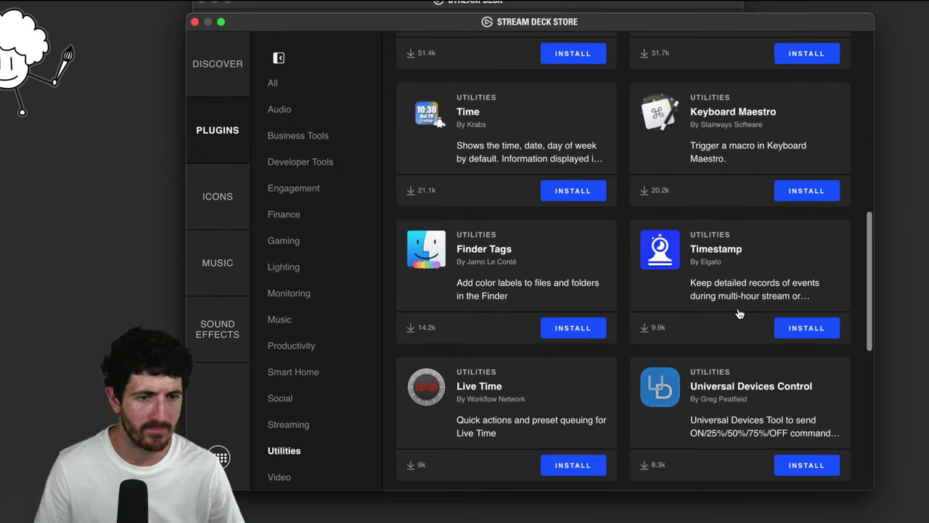
left_click(798, 328)
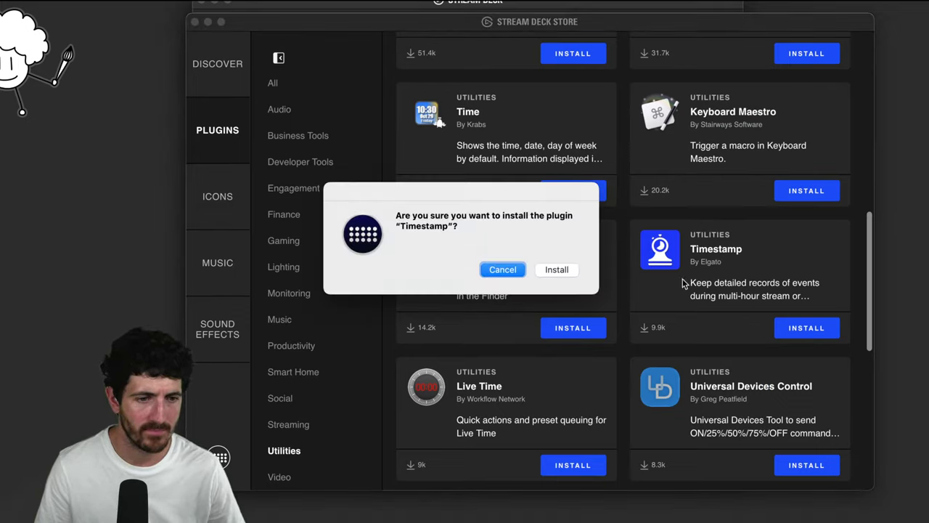
left_click(558, 268)
left_click(694, 249)
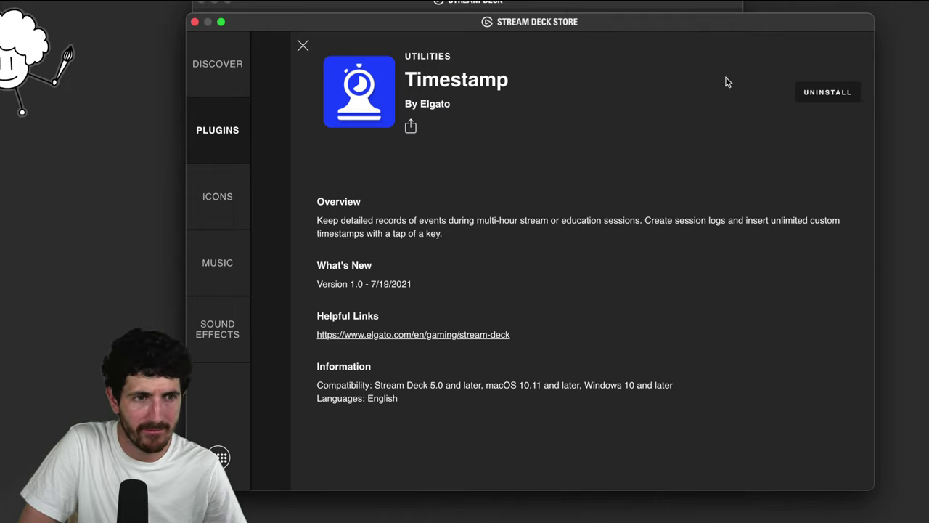
left_click(303, 47)
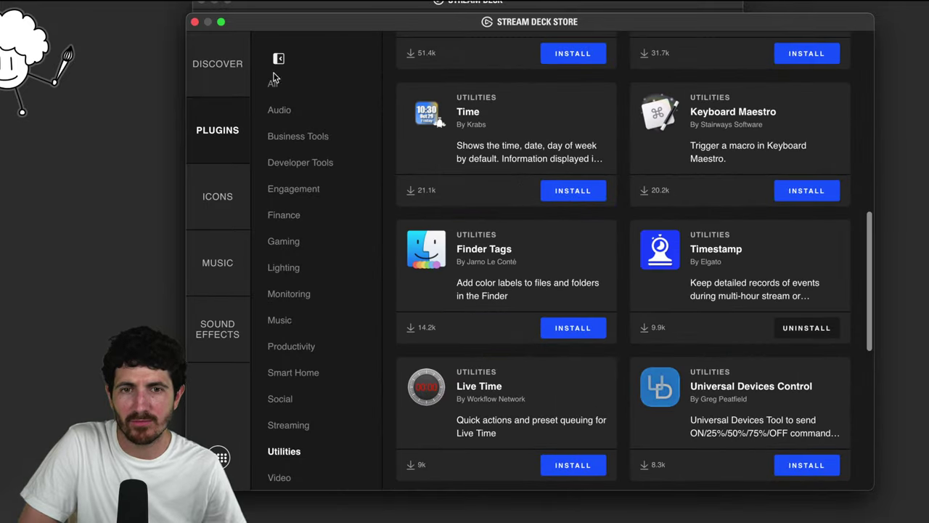
Close the store, assign the OBS Studio Scene action to the first key and check its icon options
left_click(195, 23)
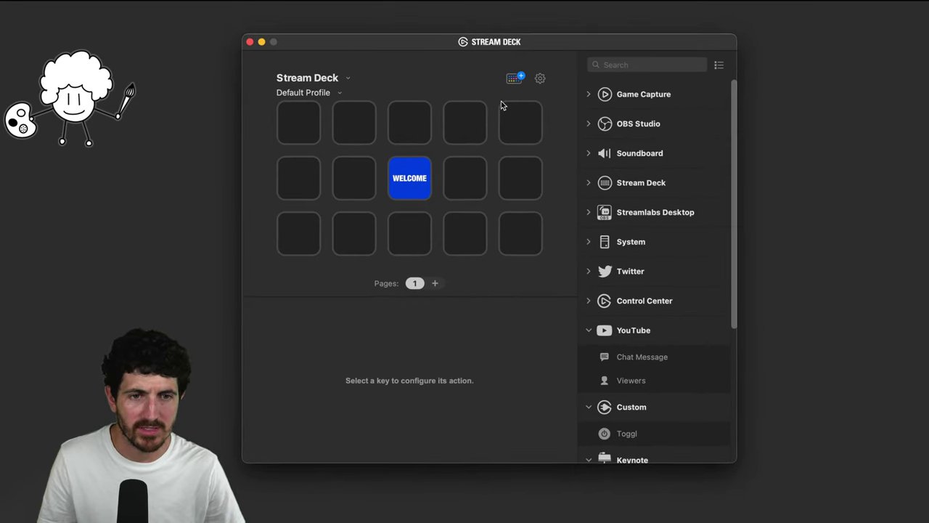
left_click(589, 124)
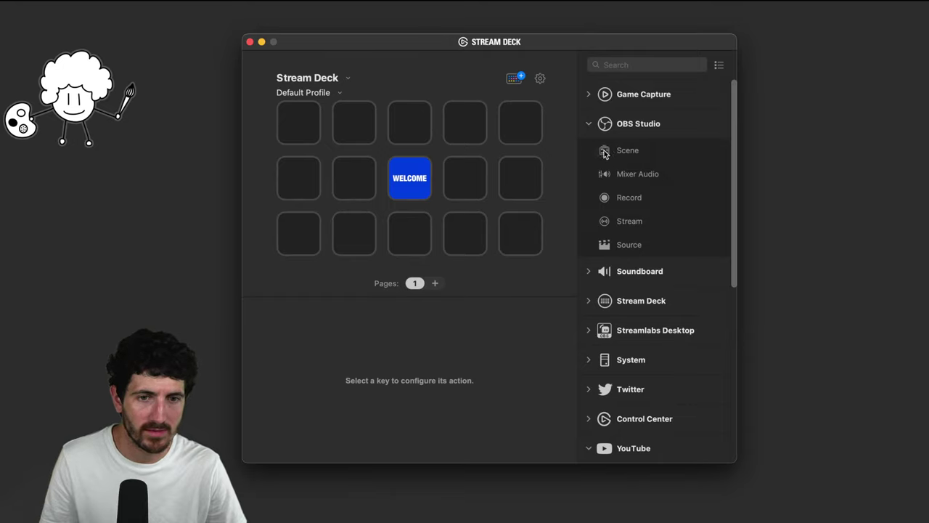
left_click_drag(604, 152, 291, 145)
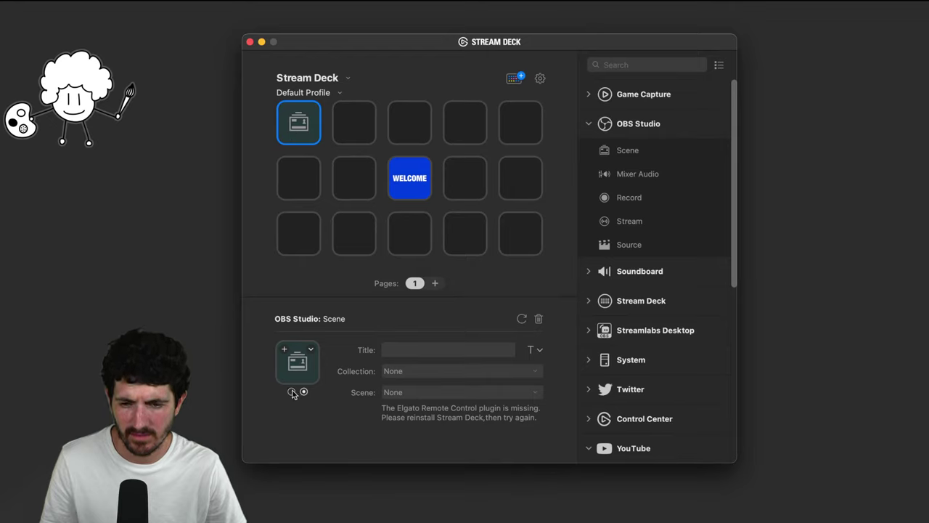
left_click(311, 349)
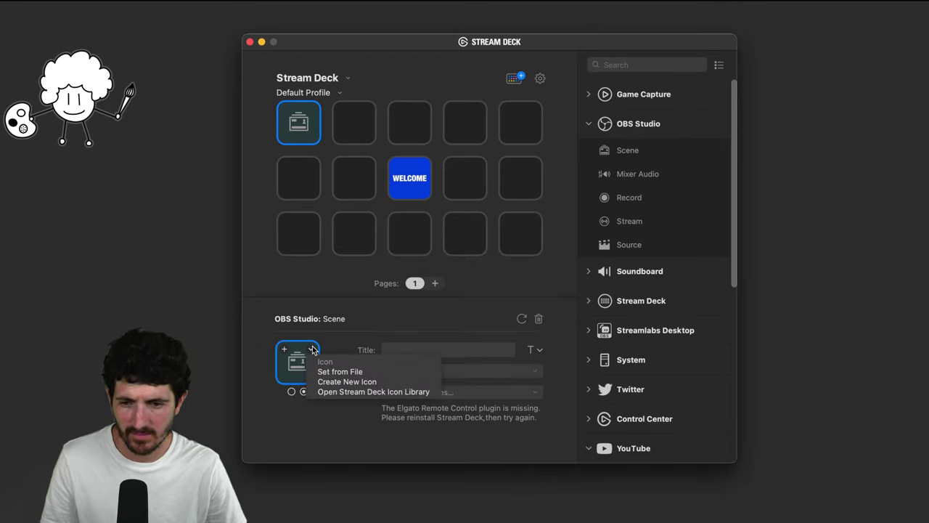
left_click(312, 350)
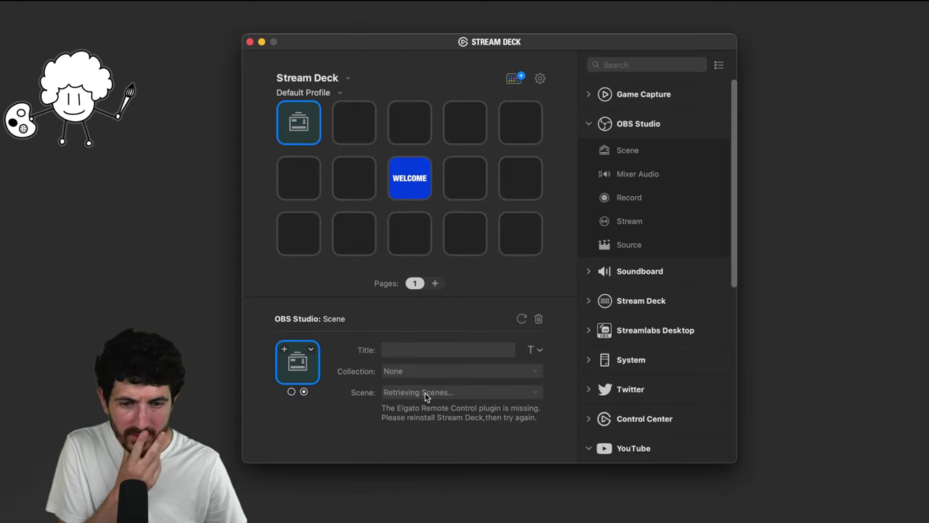
Set the title of the OBS Studio Scene key to "Scene"
left_click(422, 349)
type("T")
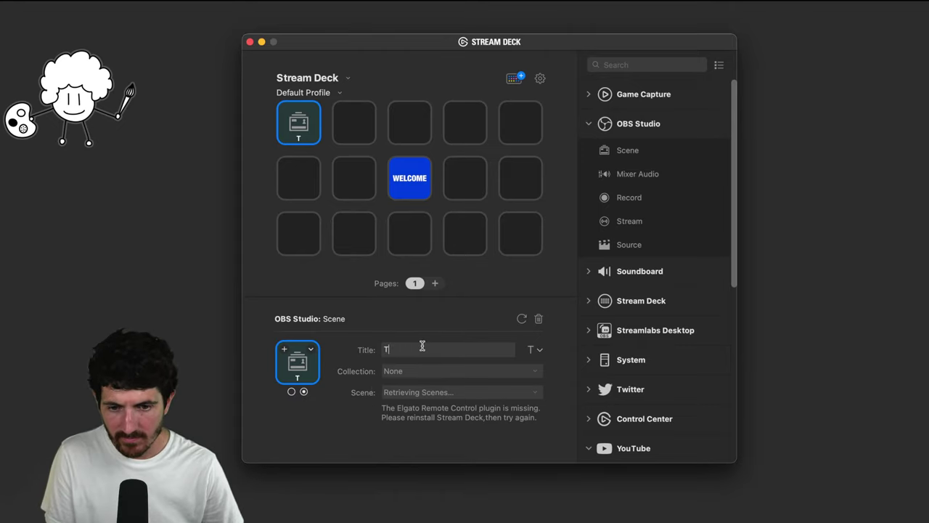
type("est")
key("super+a")
type("Scene")
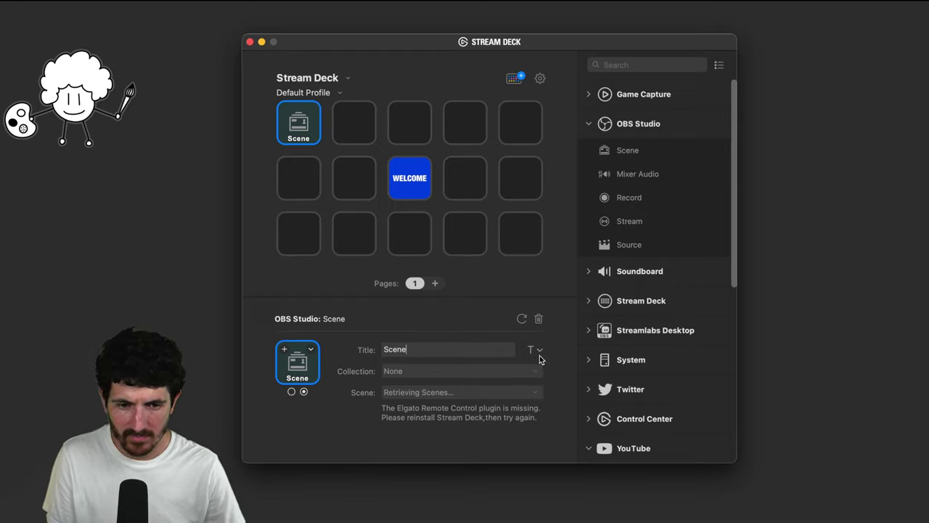
Check the title formatting options and the context commands available for the Scene key
left_click(539, 351)
left_click(557, 354)
left_click(424, 321)
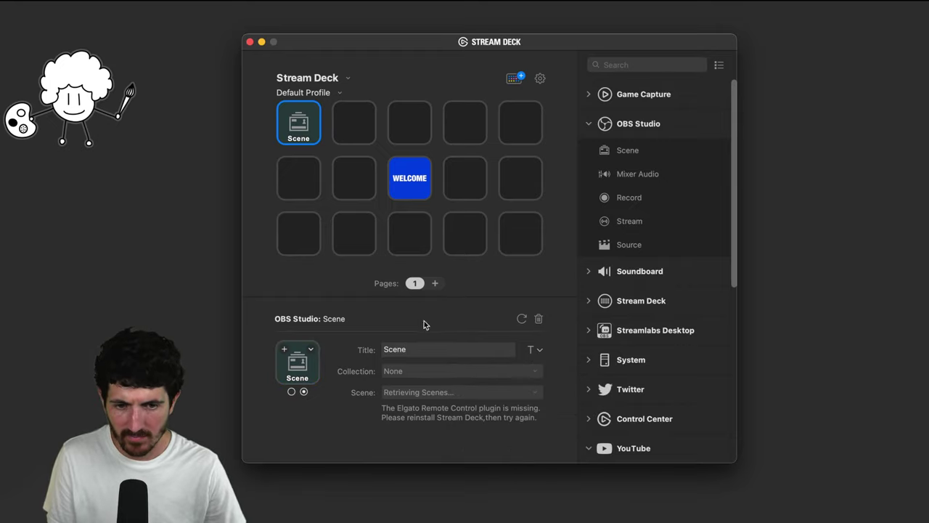
right_click(300, 131)
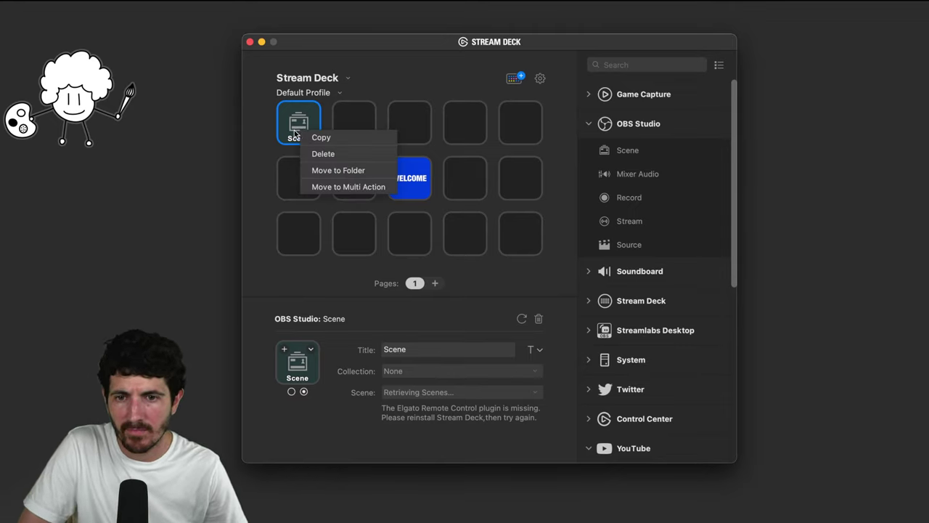
left_click(294, 130)
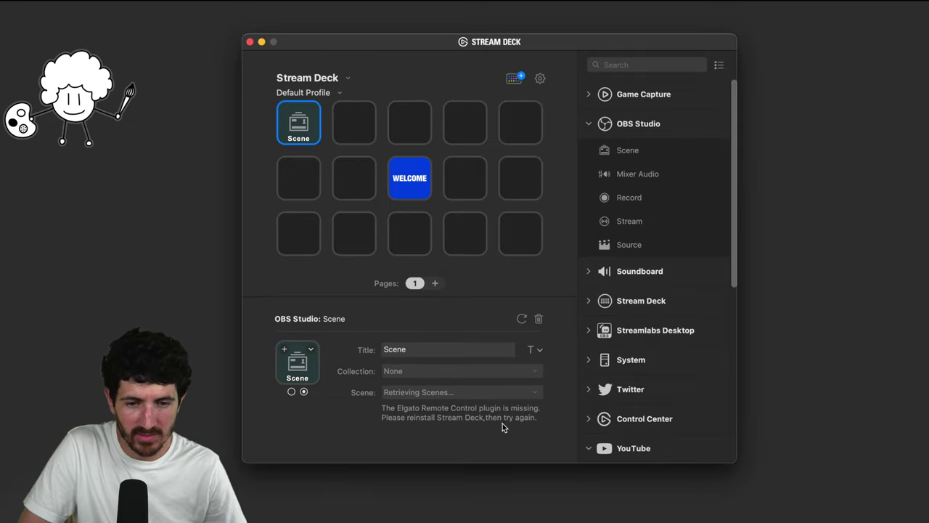
Switch to OBS, and return to the Stream Deck software to recheck the Scene key's settings
left_click(250, 42)
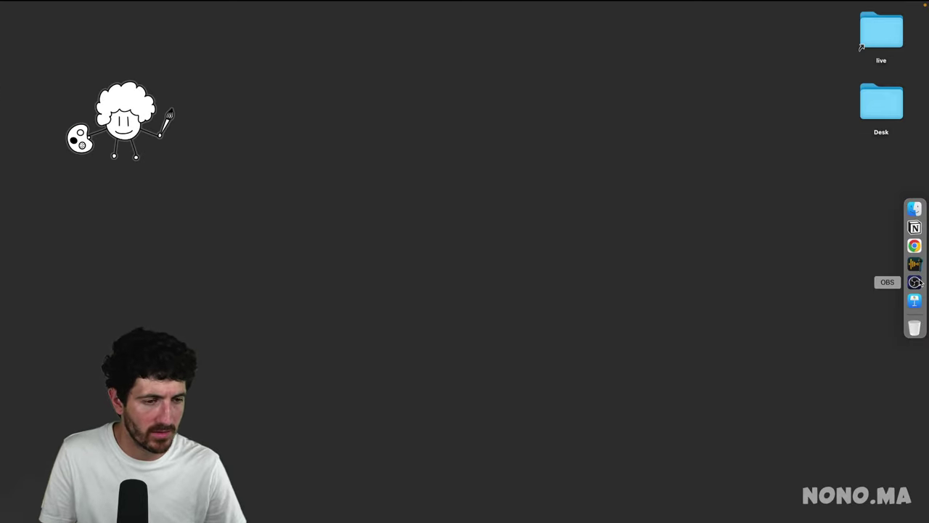
left_click(917, 282)
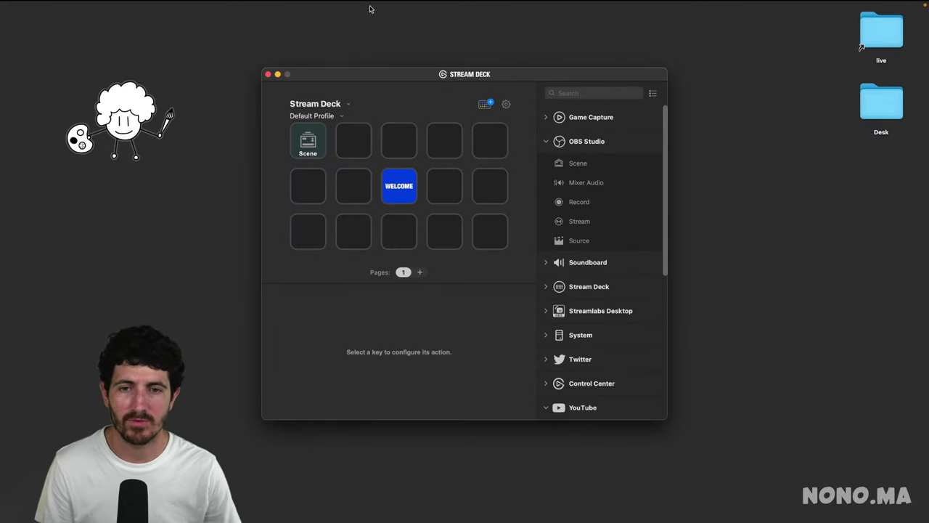
left_click(310, 143)
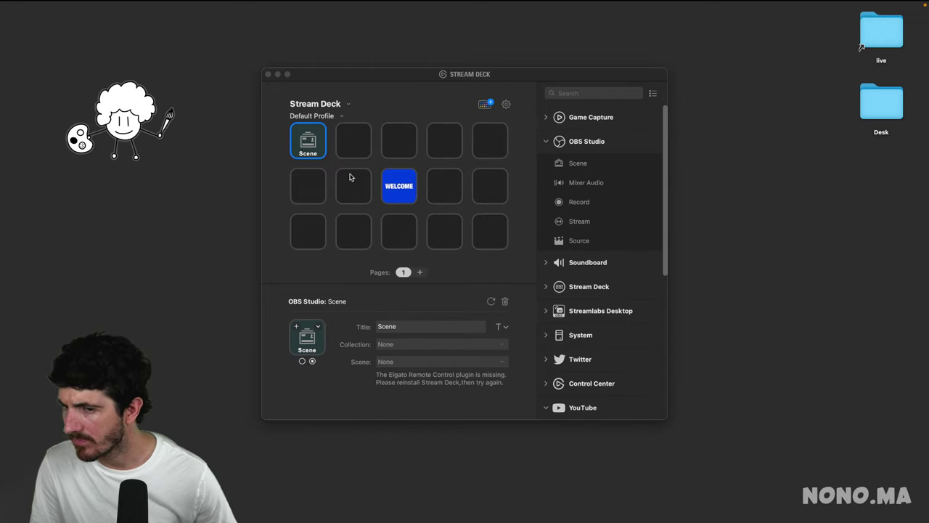
Search Google in Chrome for "obs studio stream deck plugin" and open Elgato's Stream Deck – OBS integration article
mouse_move(916, 245)
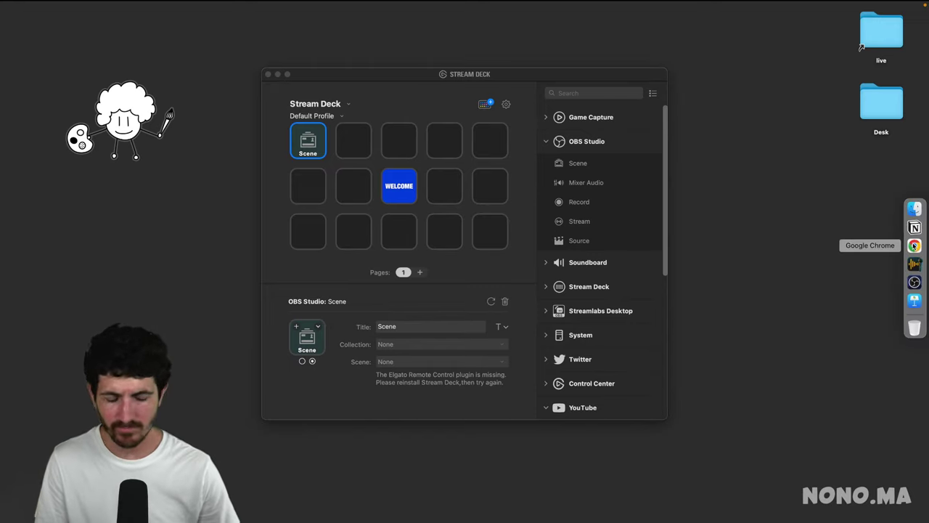
left_click(914, 246)
type("obs st")
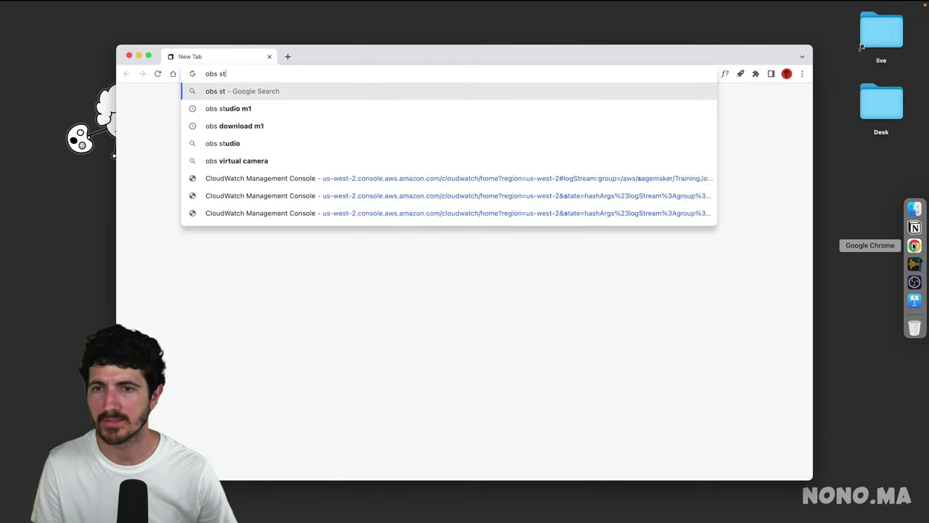
type("udio stream deck plugin")
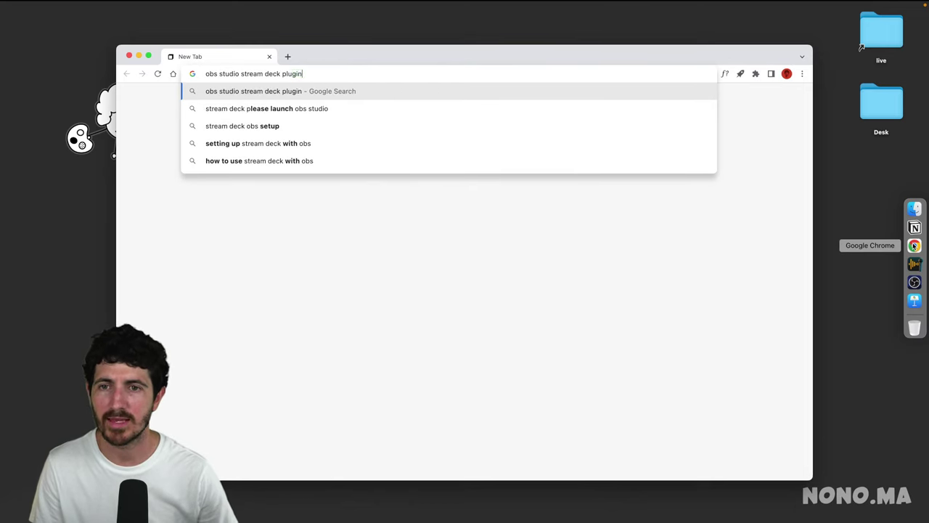
key("Return")
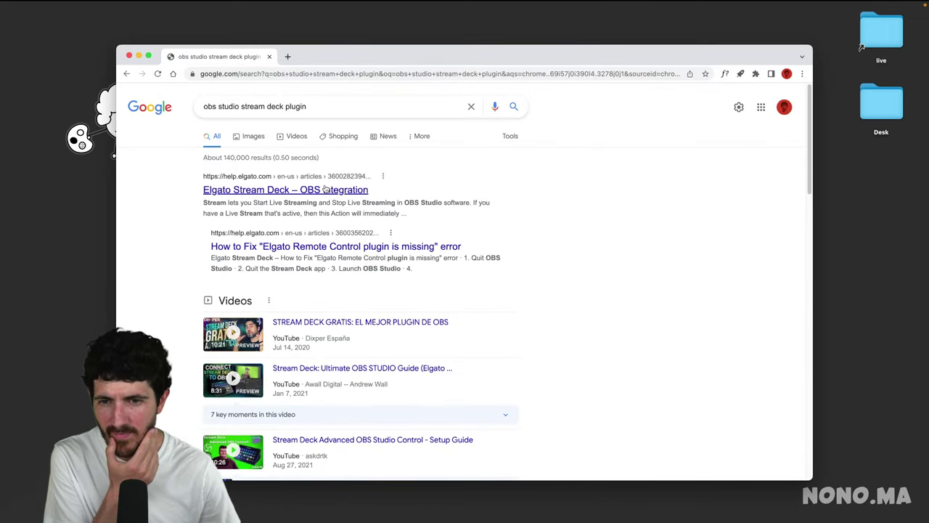
left_click(324, 188)
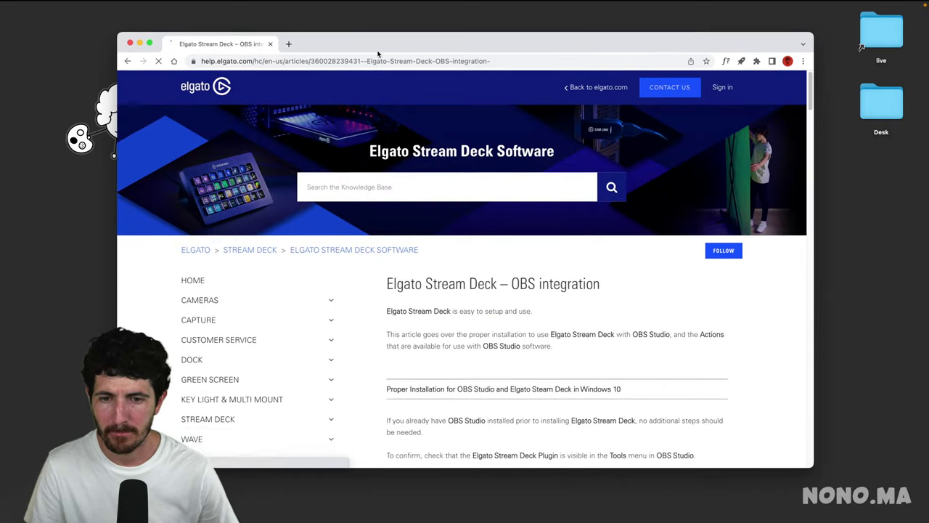
Read the article's OBS Studio installation section enlarged to 150%, and switch to OBS to check for the plugin
scroll(425, 253, "down", 4)
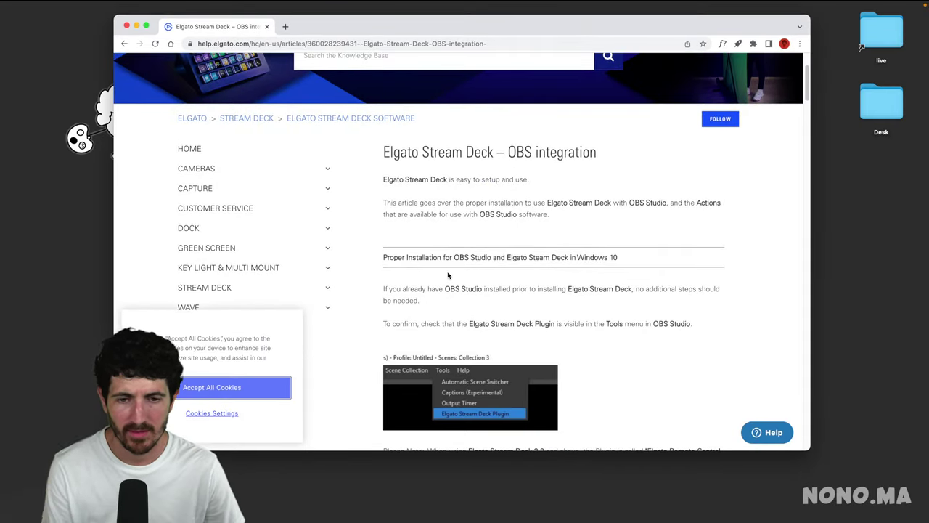
scroll(450, 275, "down", 1)
key("ctrl+alt+Return")
key("super+equal")
key("super+equal")
key("super+equal")
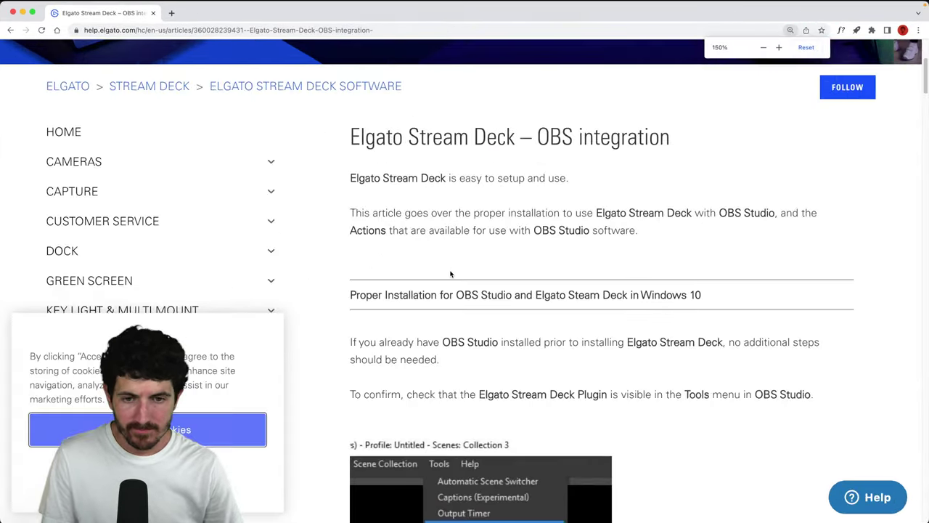
scroll(500, 201, "down", 1)
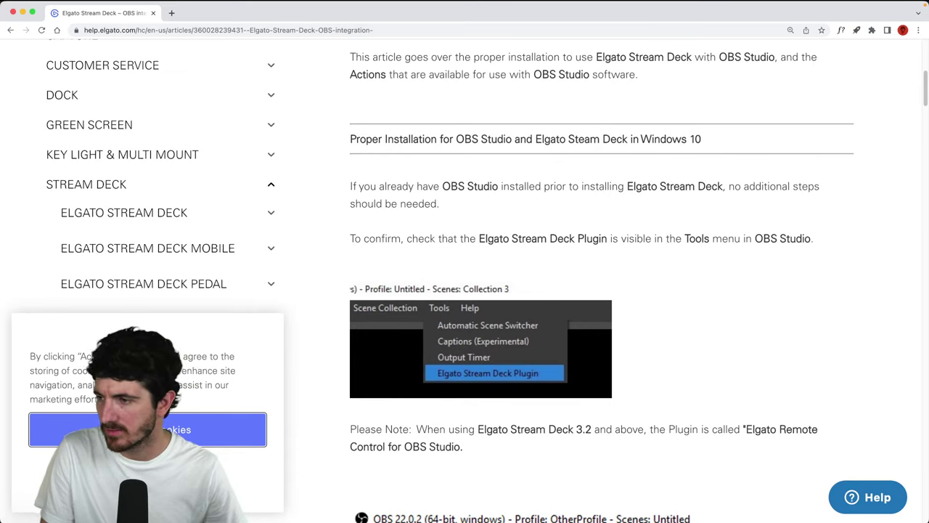
mouse_move(916, 265)
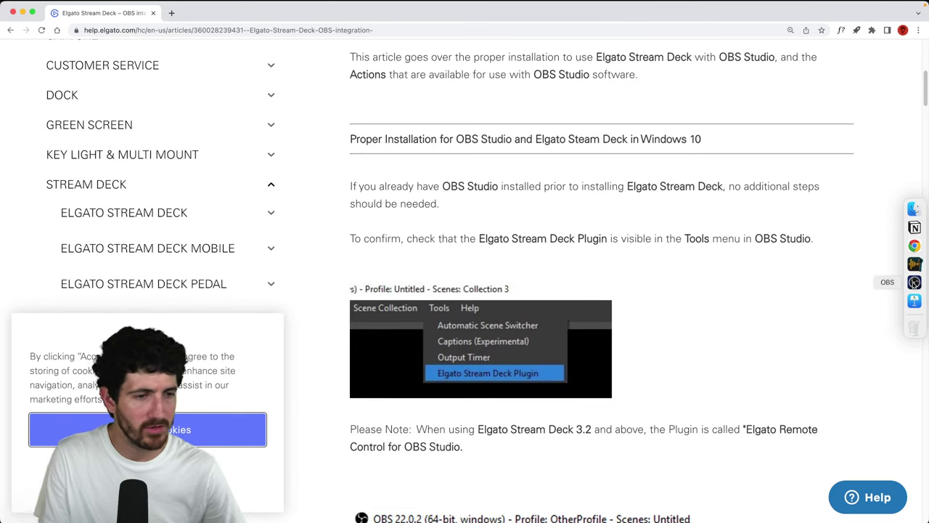
left_click(915, 282)
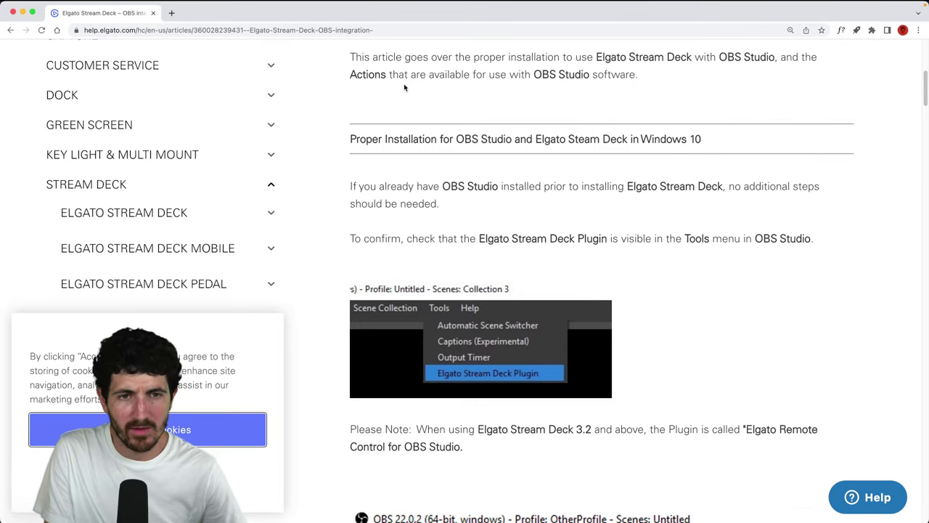
Search for "obs studio m1" and open the M1 Apple Silicon Support forum thread, accepting its cookies
left_click(404, 34)
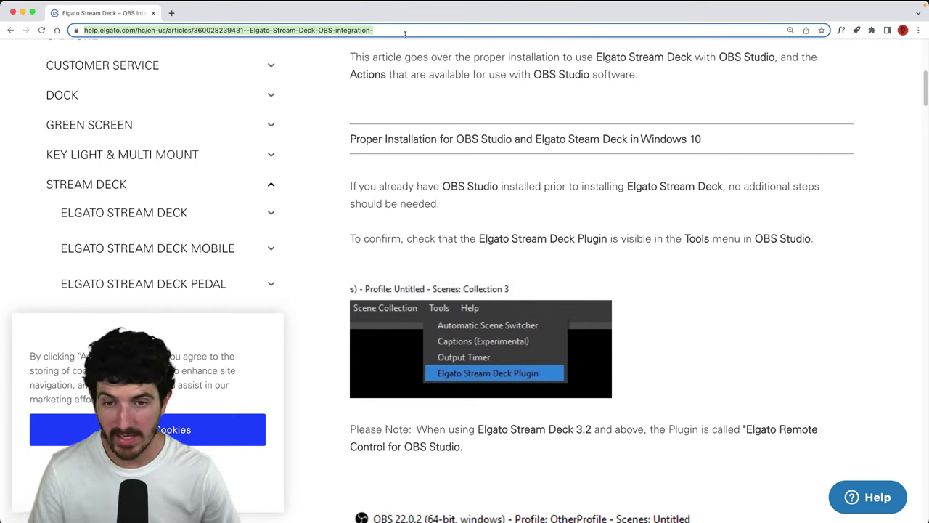
type("obs")
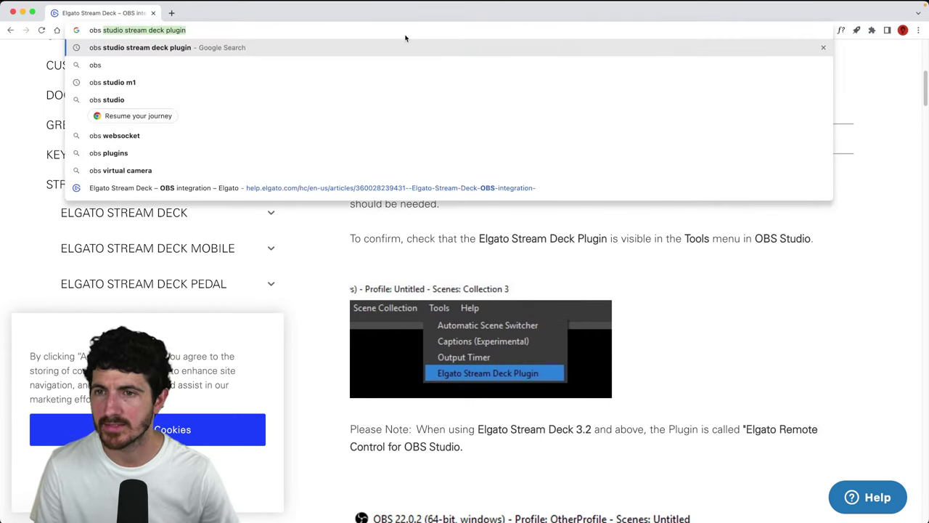
type(" studio m1")
key("Return")
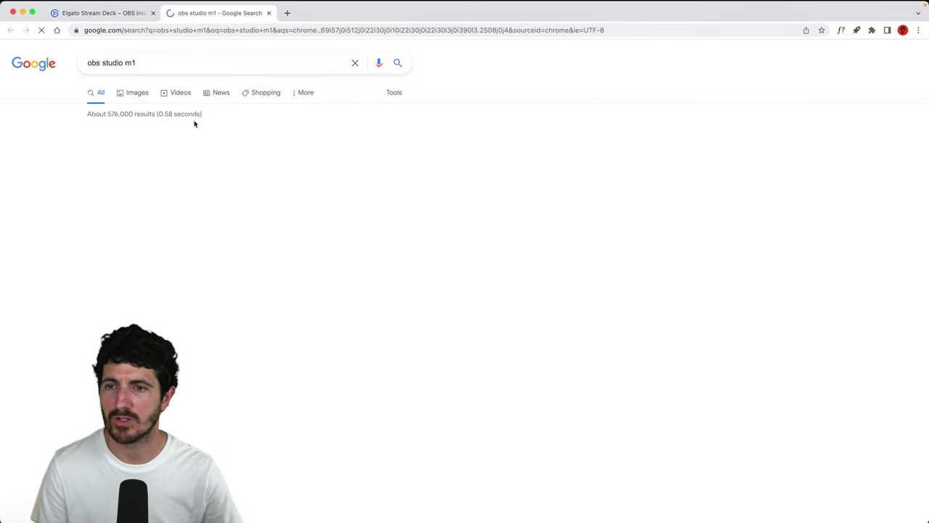
scroll(191, 133, "down", 3)
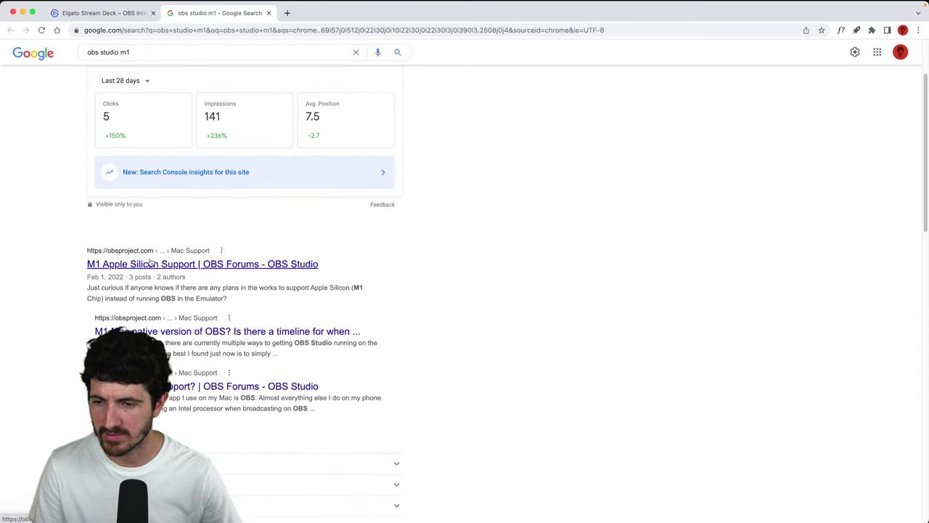
scroll(151, 262, "down", 2)
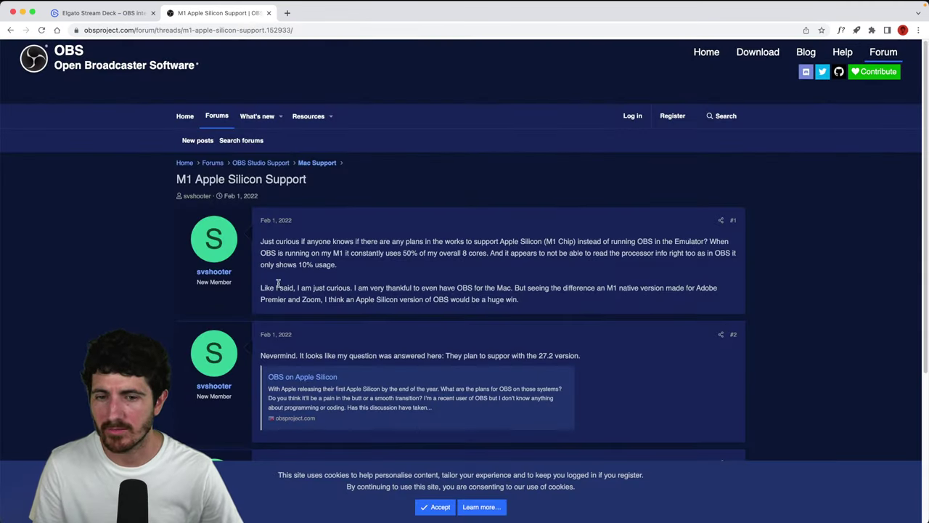
left_click(437, 507)
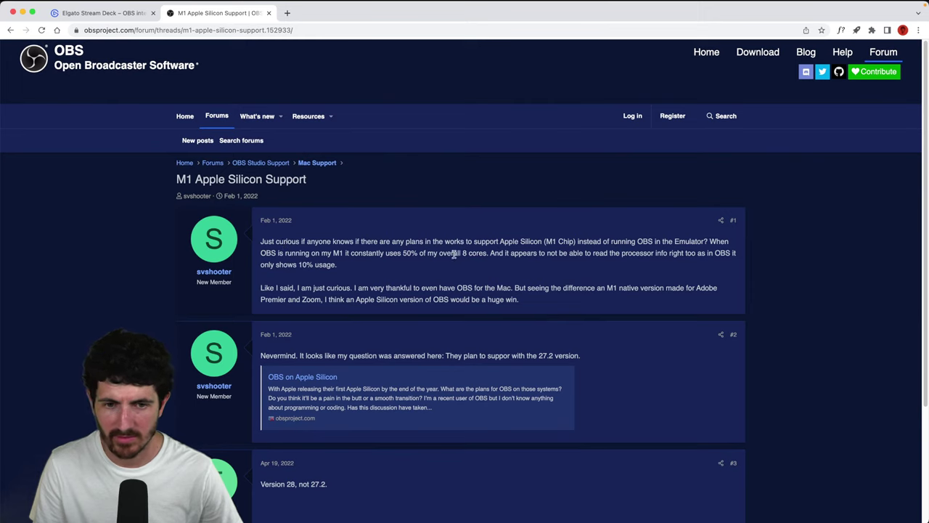
Open the OBS Studio download page and review the macOS release's version and system requirements
left_click(760, 54)
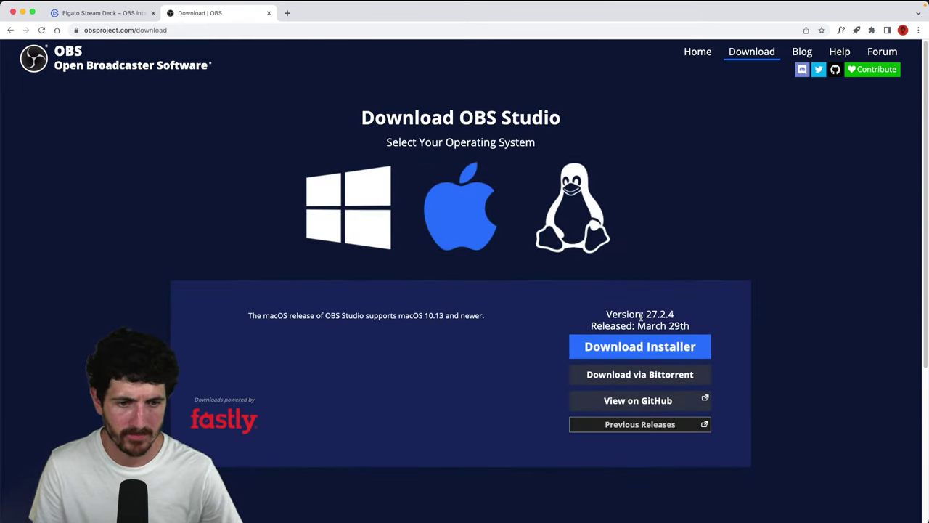
scroll(640, 320, "down", 2)
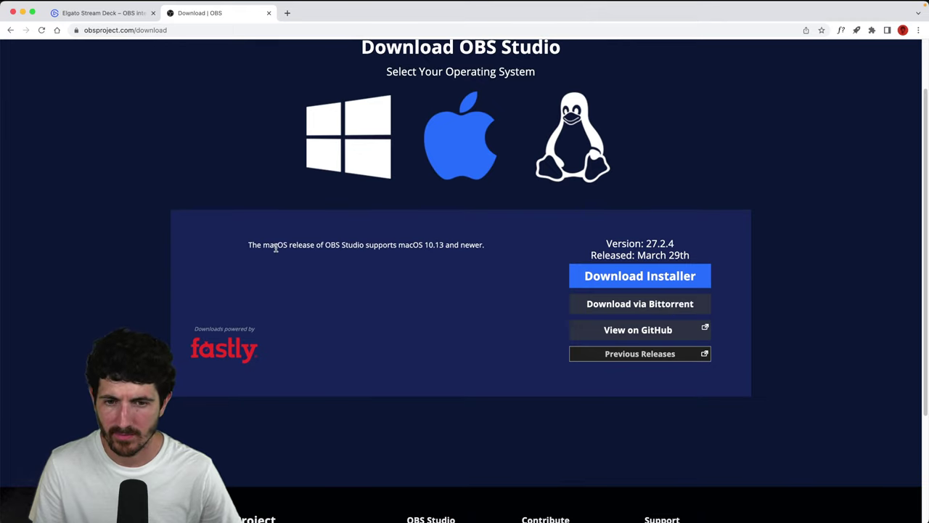
left_click_drag(276, 247, 390, 247)
left_click(390, 247)
scroll(428, 315, "down", 4)
scroll(429, 315, "up", 3)
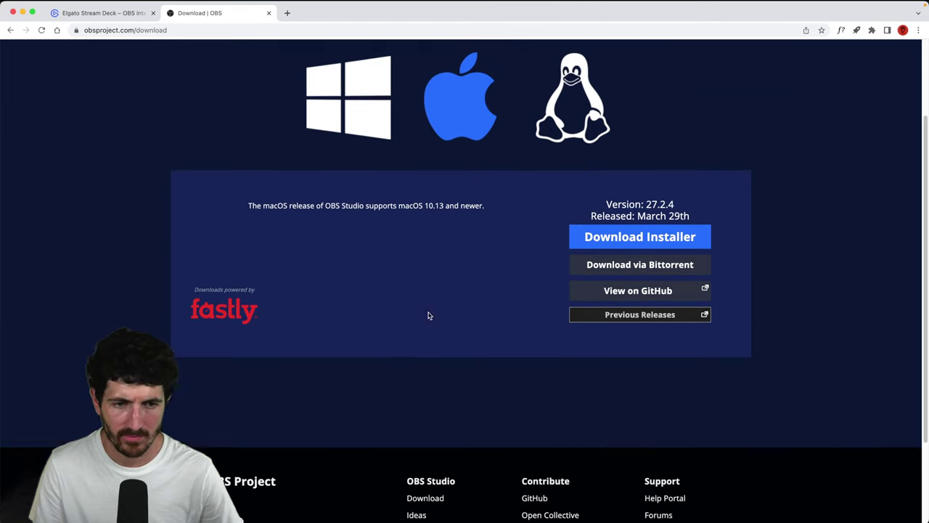
scroll(428, 315, "down", 1)
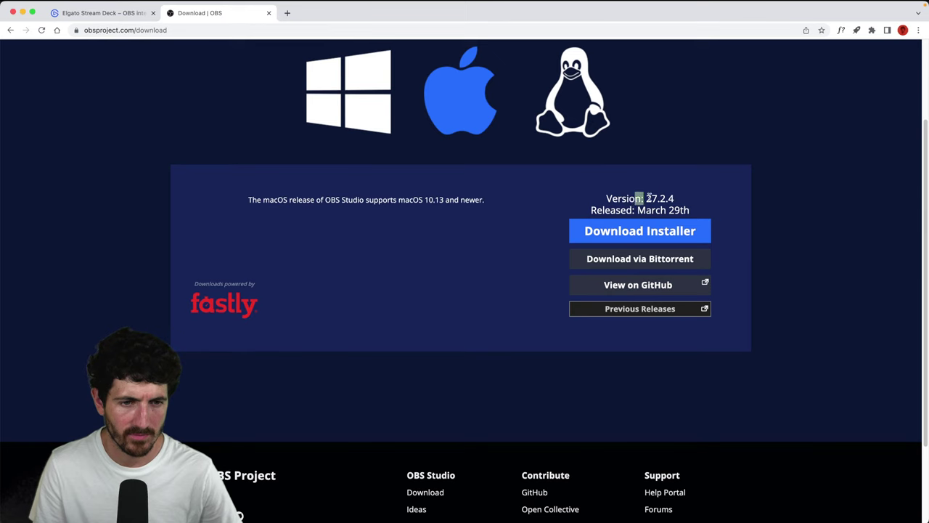
scroll(615, 213, "up", 3)
Search for "elgato obs studio plugin m1" and open page 6 of the OBS on Apple Silicon thread in a new tab
left_click(329, 34)
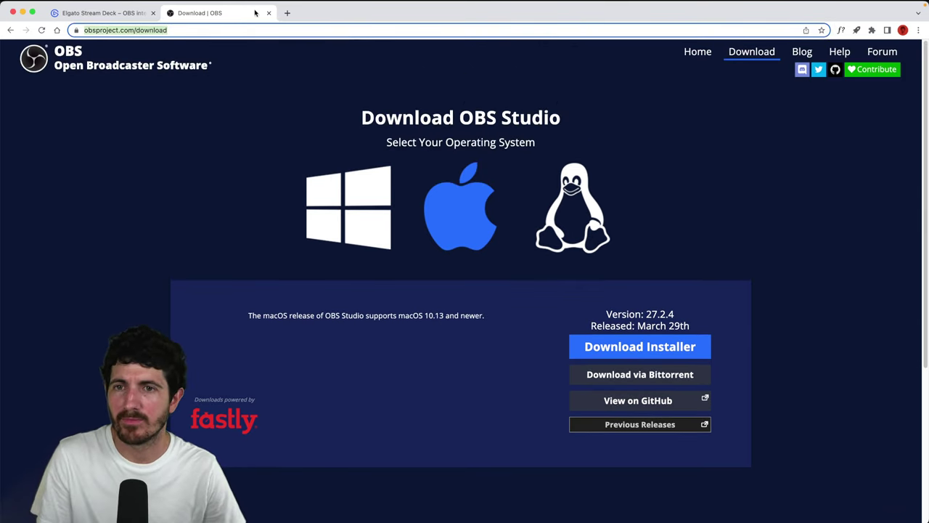
type("elgato")
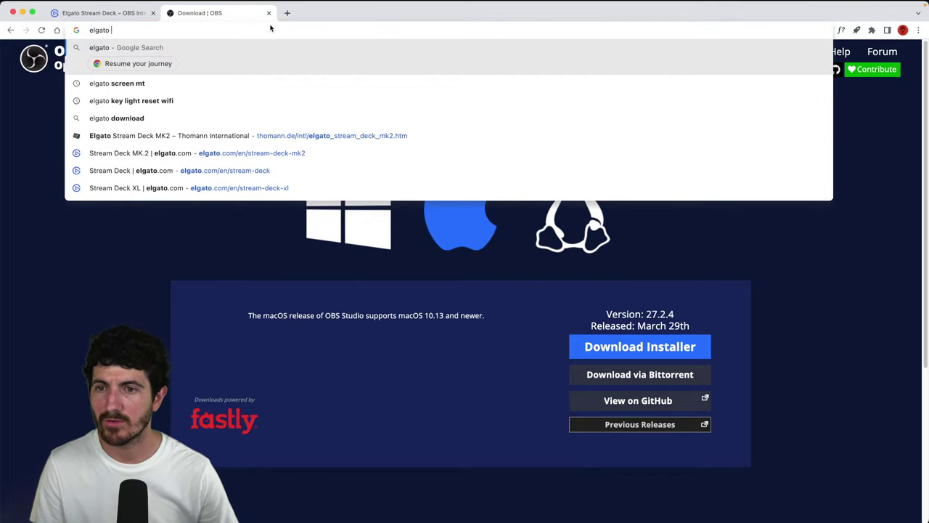
type(" obs studio")
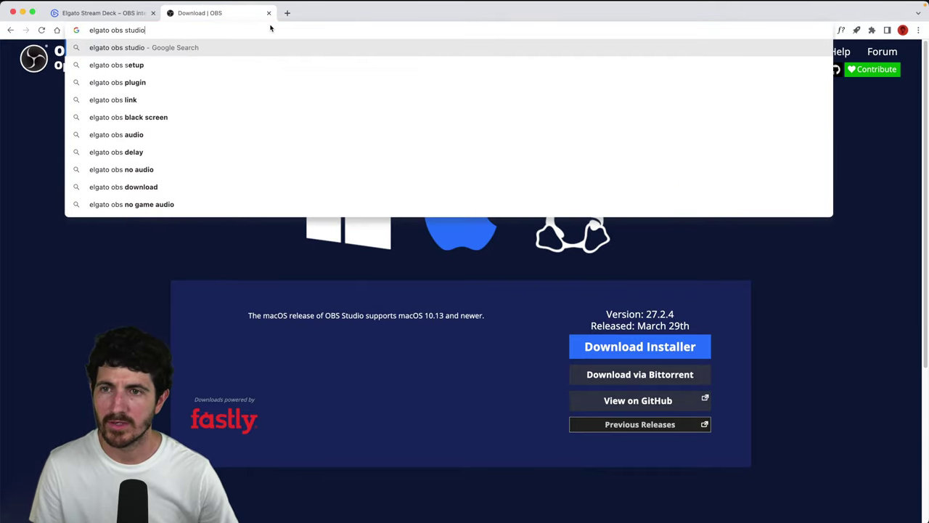
type(" plugin m1")
key("Return")
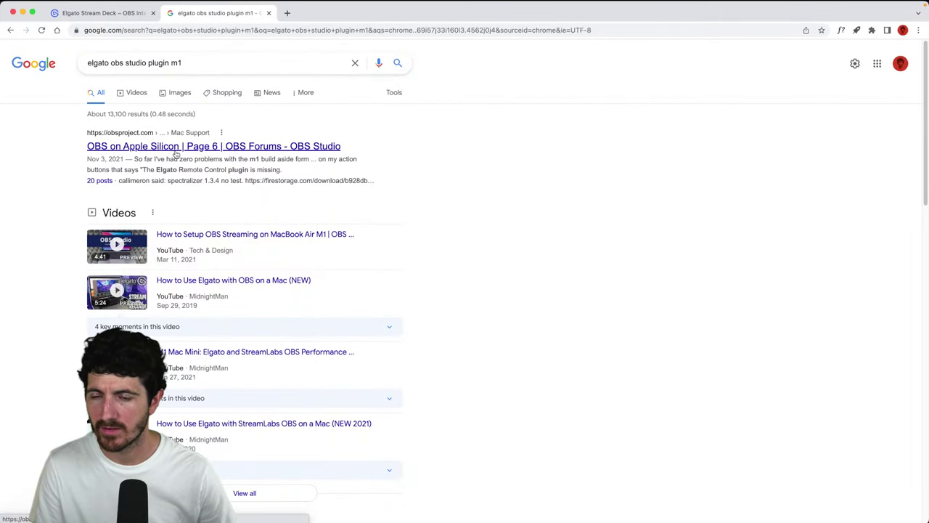
left_click(176, 148, "super")
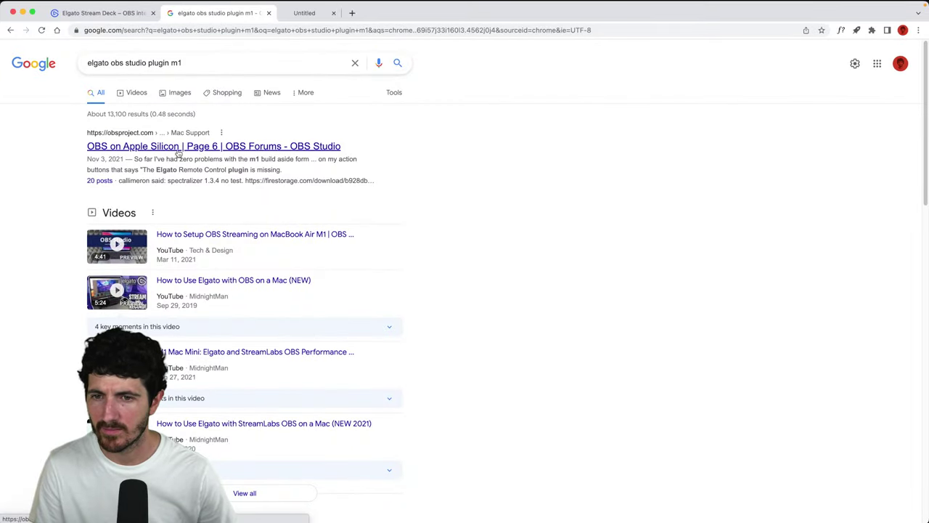
Find "is missing" in the forum thread and read the replies about where to place StreamDeckPlugin.so
left_click(333, 13)
key("super+f")
type("is missing")
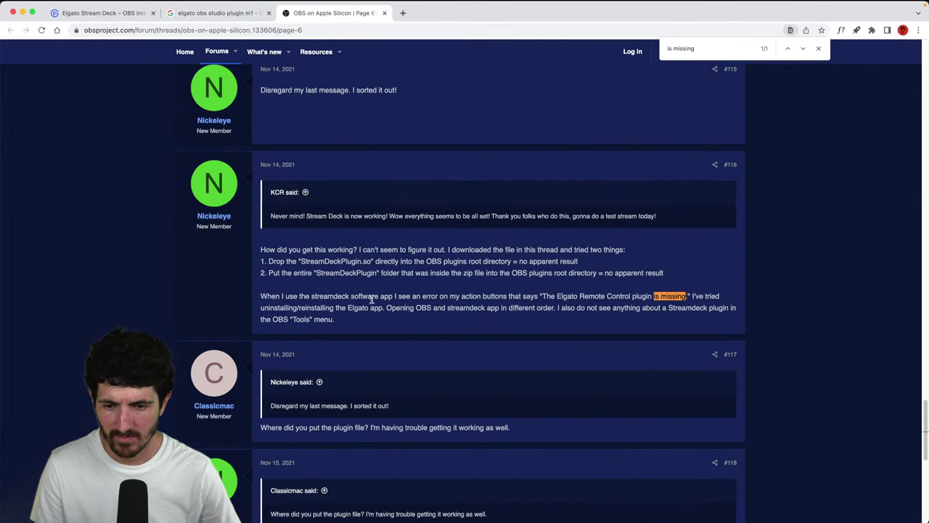
scroll(363, 300, "down", 2)
left_click_drag(310, 374, 493, 375)
left_click(483, 376)
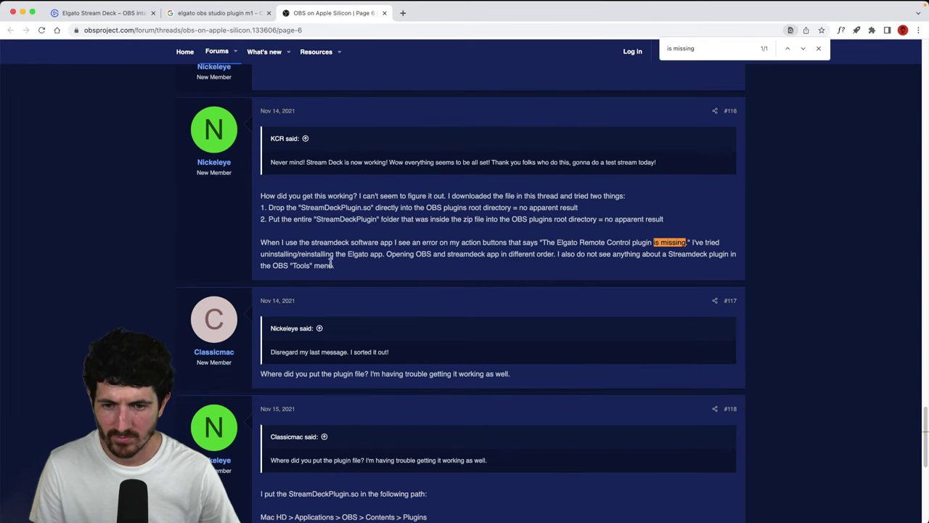
scroll(313, 350, "down", 6)
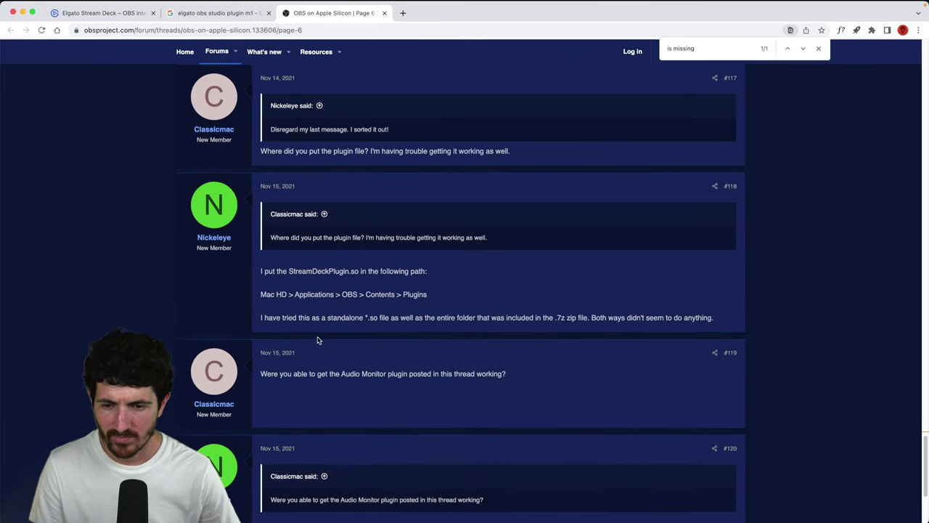
left_click_drag(288, 272, 337, 274)
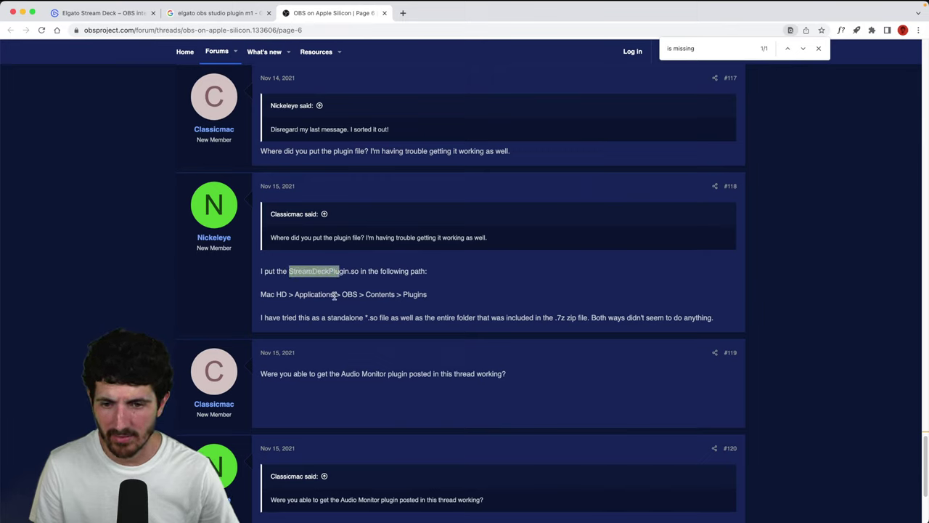
Launch Terminal from the forum thread page
mouse_move(914, 208)
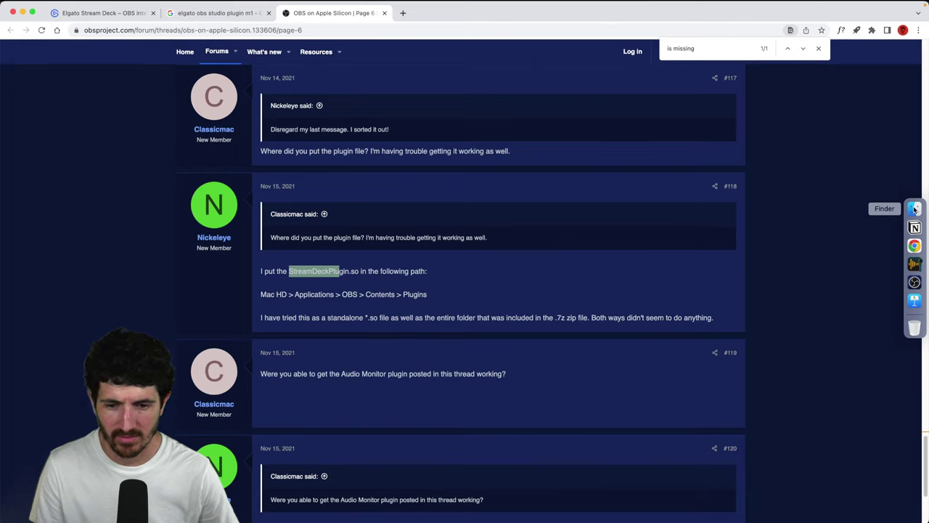
left_click(915, 209)
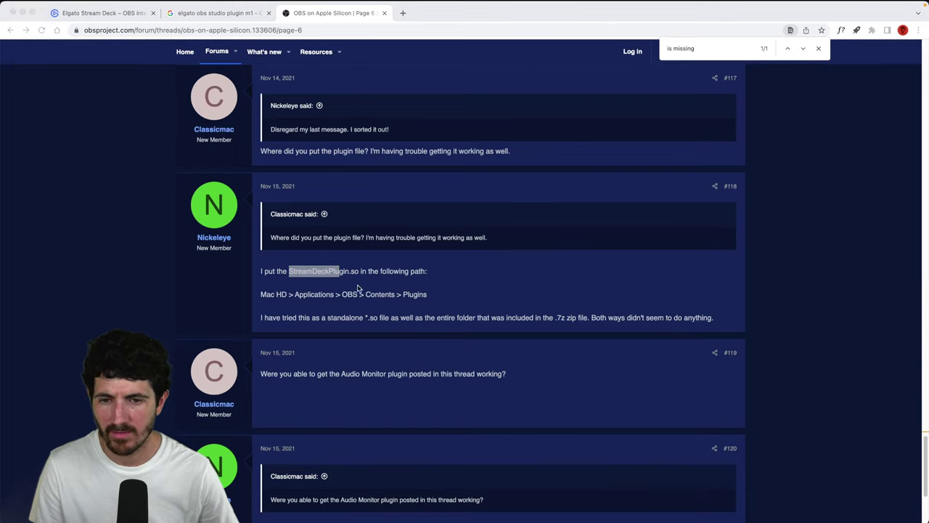
left_click(359, 288)
mouse_move(913, 213)
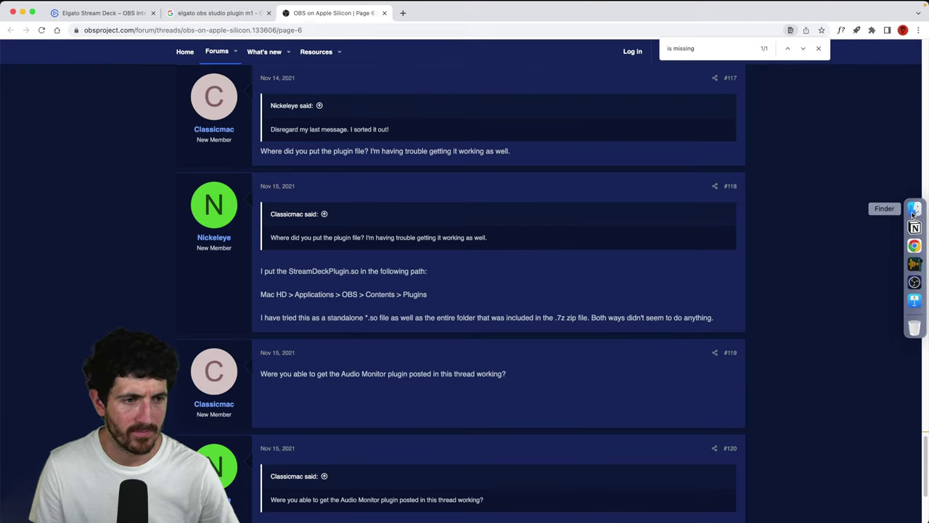
key("super+space")
type("terminal")
key("Return")
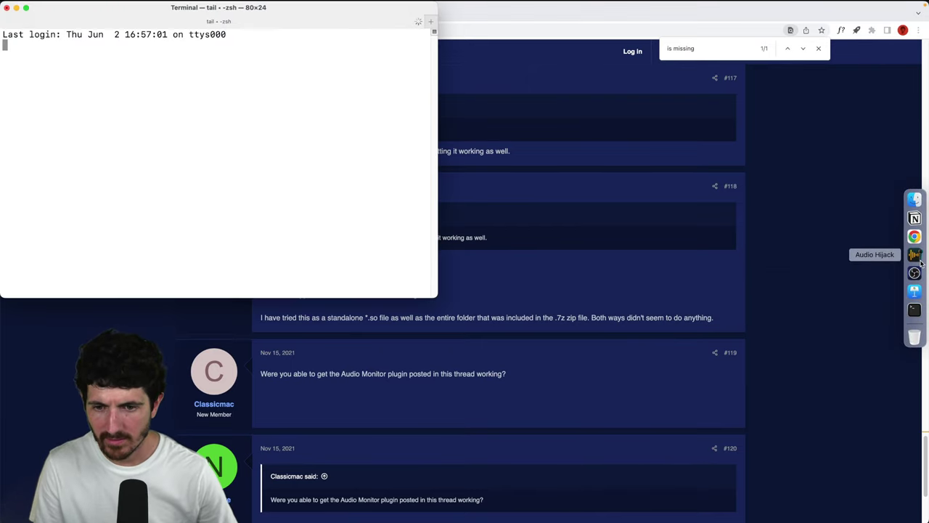
Open the /Applications/OBS.app/Contents/PlugIns folder in Finder with the open command
type("open /A")
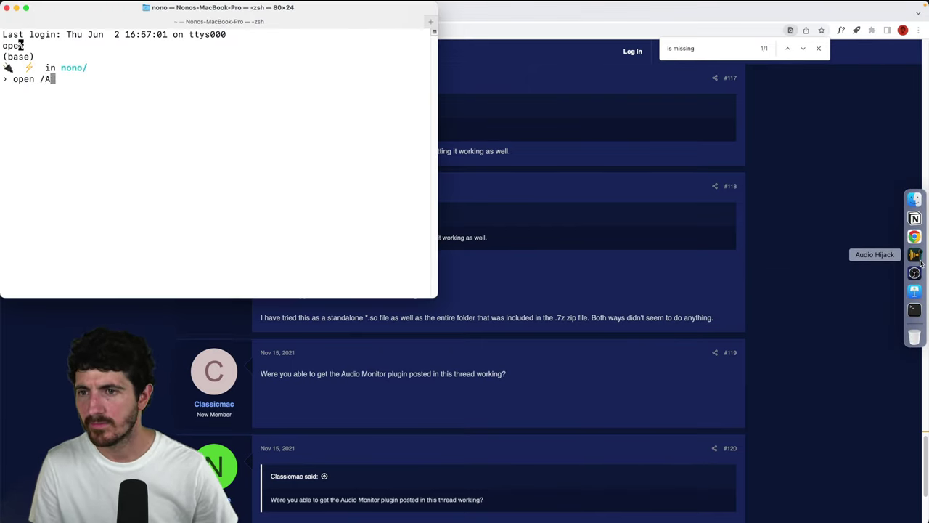
type("ppli")
key("Tab")
type("OB")
key("Tab")
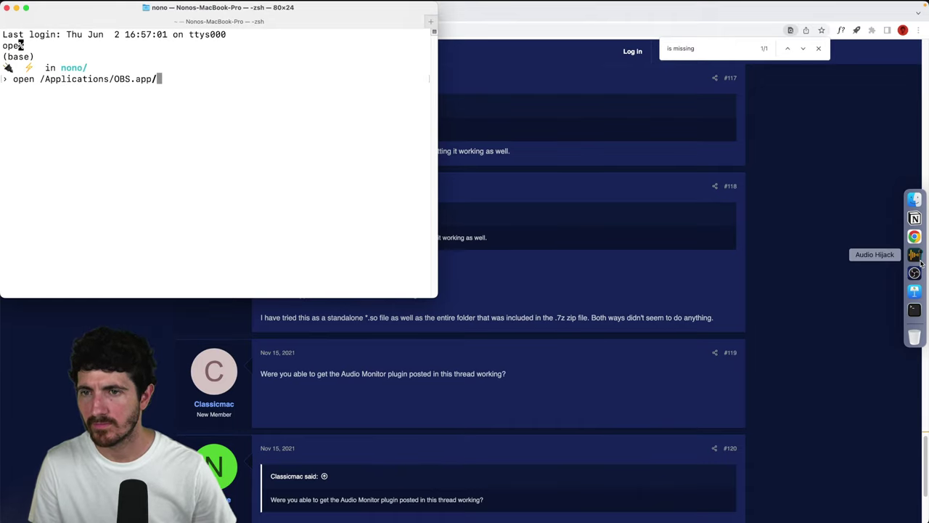
type("Con")
key("Tab")
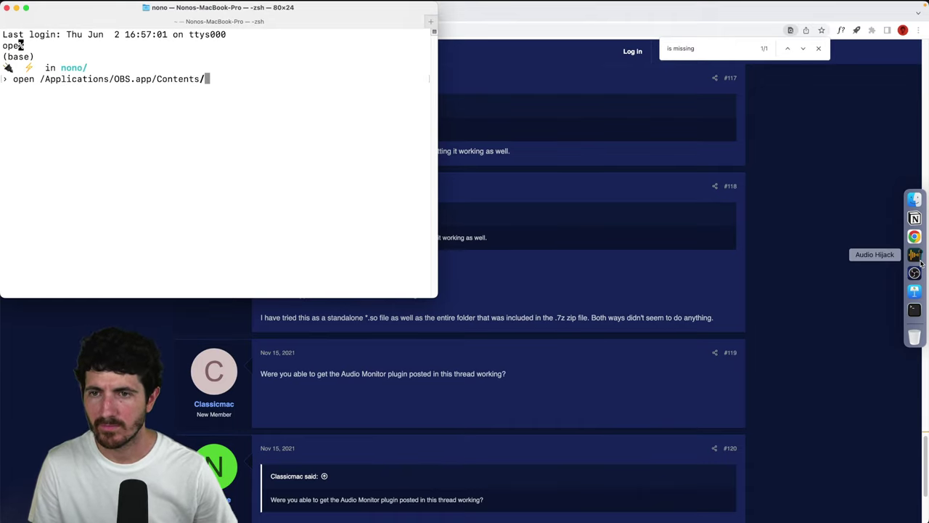
key("Tab")
type("Pl")
key("Tab")
key("Return")
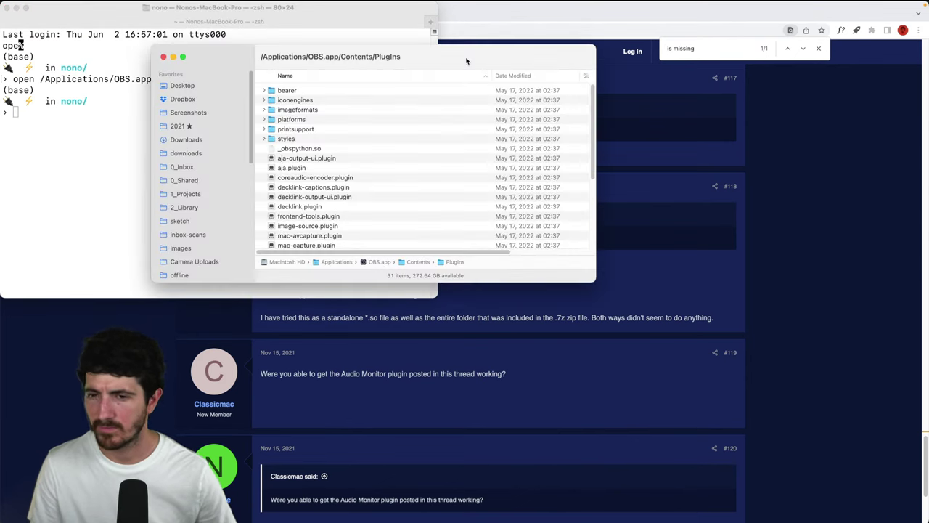
Enlarge the PlugIns folder window, look through the OBS plugin files and preview decklink-captions.plugin
left_click_drag(702, 272, 847, 512)
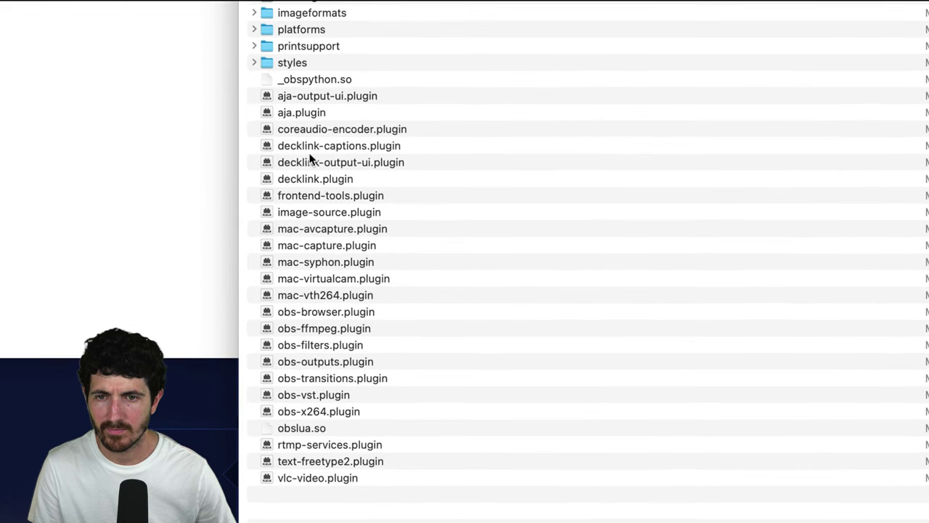
left_click(313, 148)
key("space")
key("space")
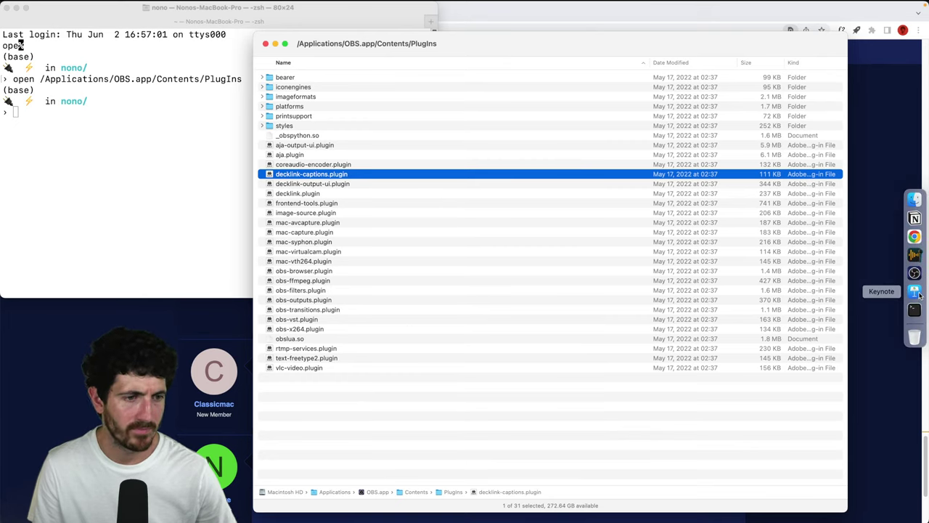
Switch to Stream Deck and check its software version in the general preferences
key("super+space")
type("stream de")
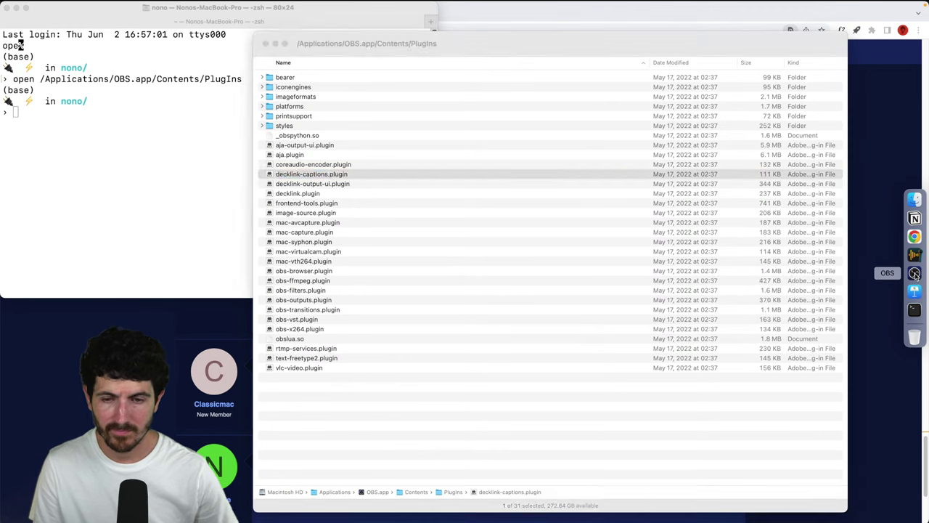
key("Return")
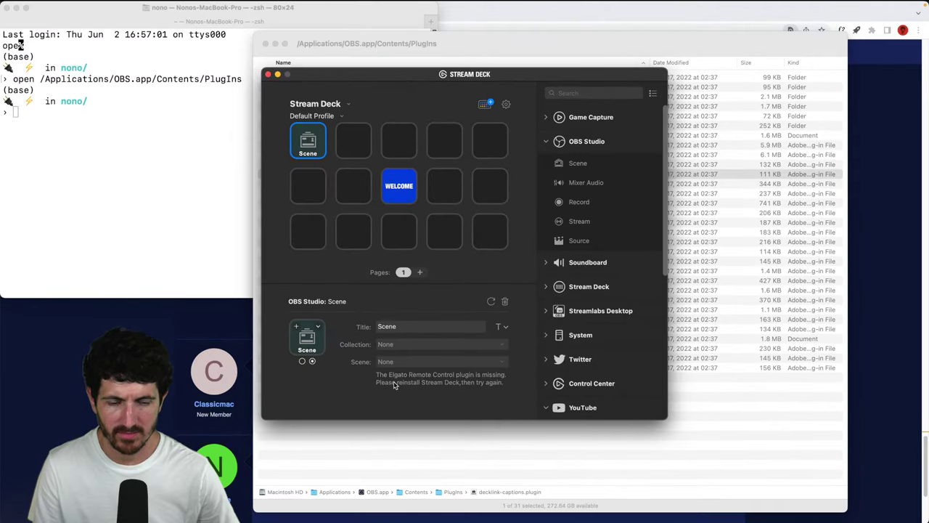
left_click(505, 106)
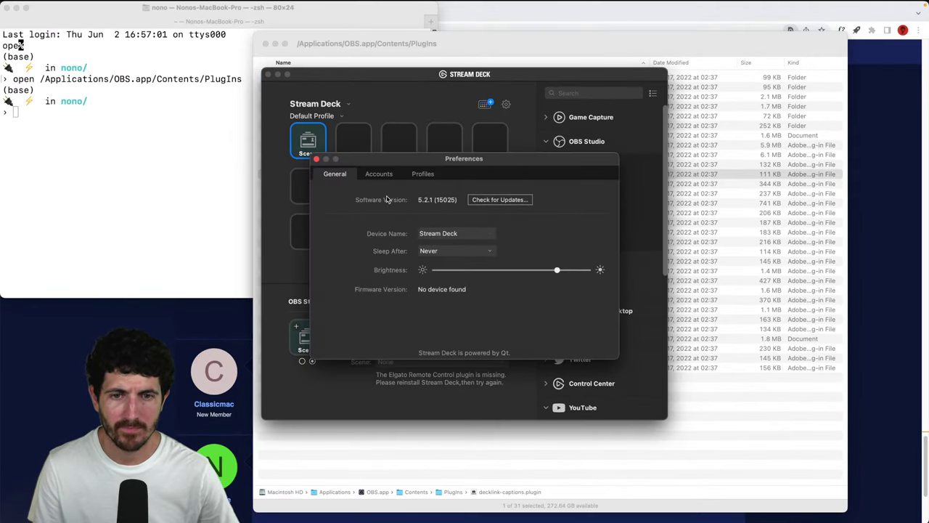
left_click(316, 159)
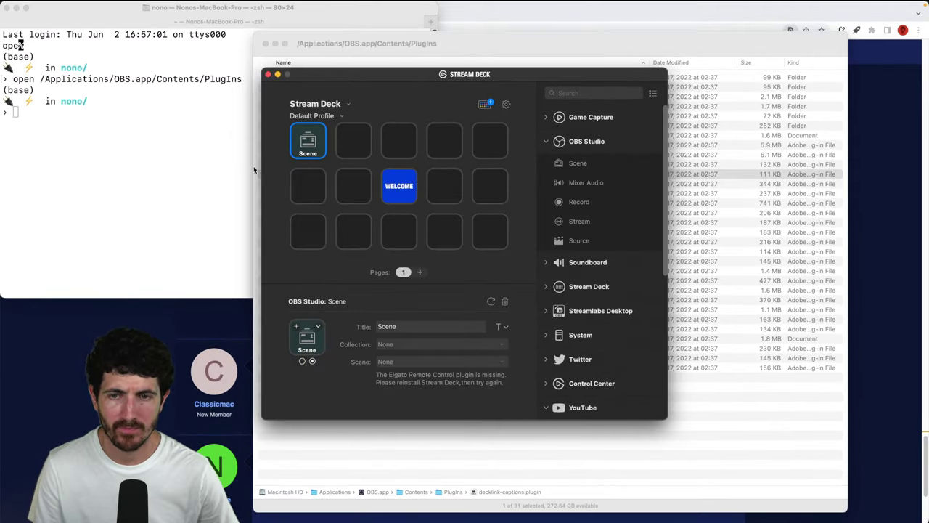
Search in Chrome for "elgato remote control plugin is missing" and open Elgato's How to Fix article in a new tab
left_click(312, 57)
left_click(527, 17)
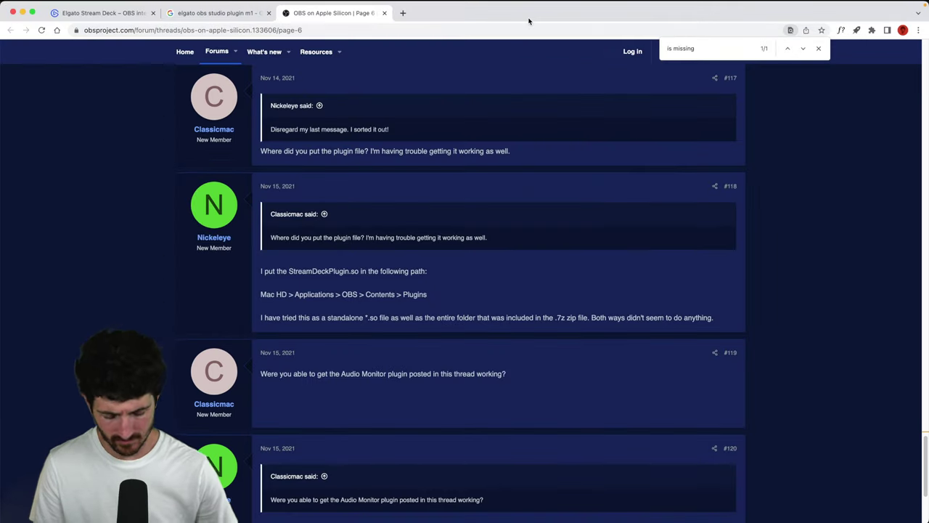
key("super+l")
type("elgato remote control plugin")
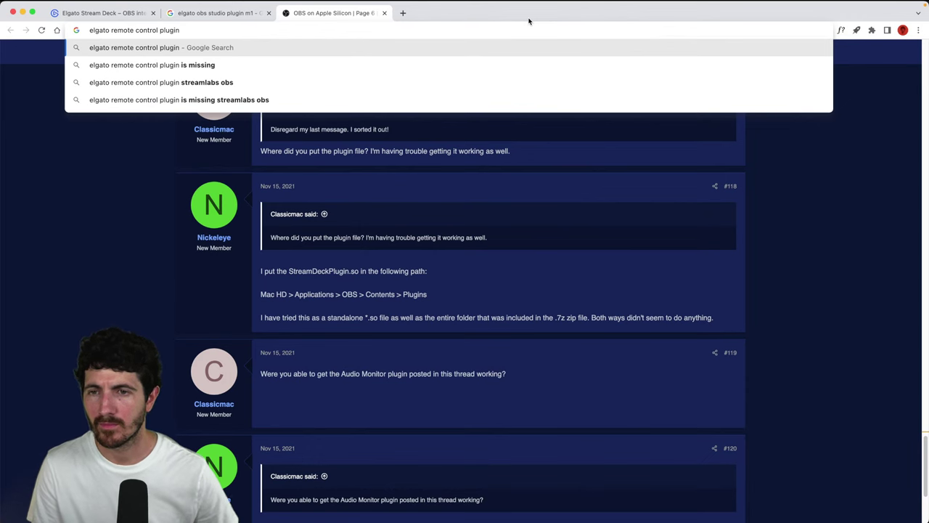
key("Down")
key("alt+Return")
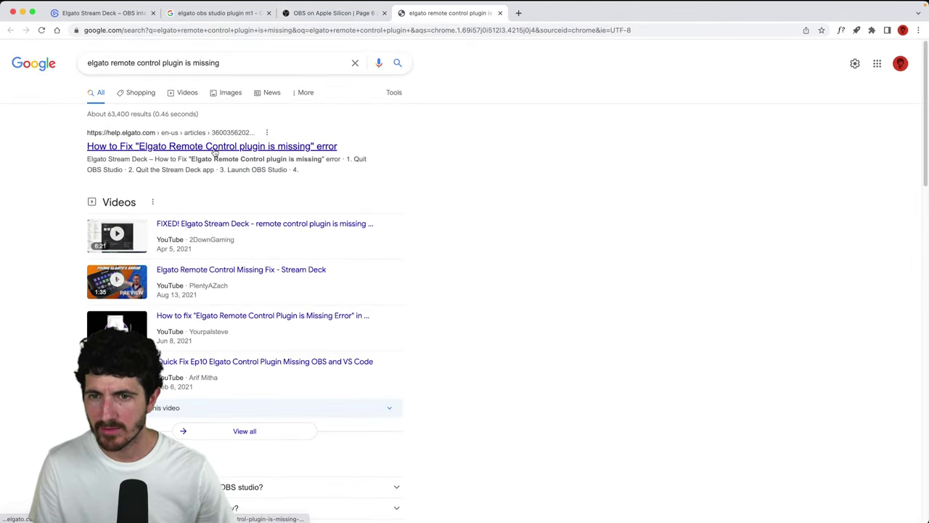
left_click(231, 146, "super")
left_click(550, 15)
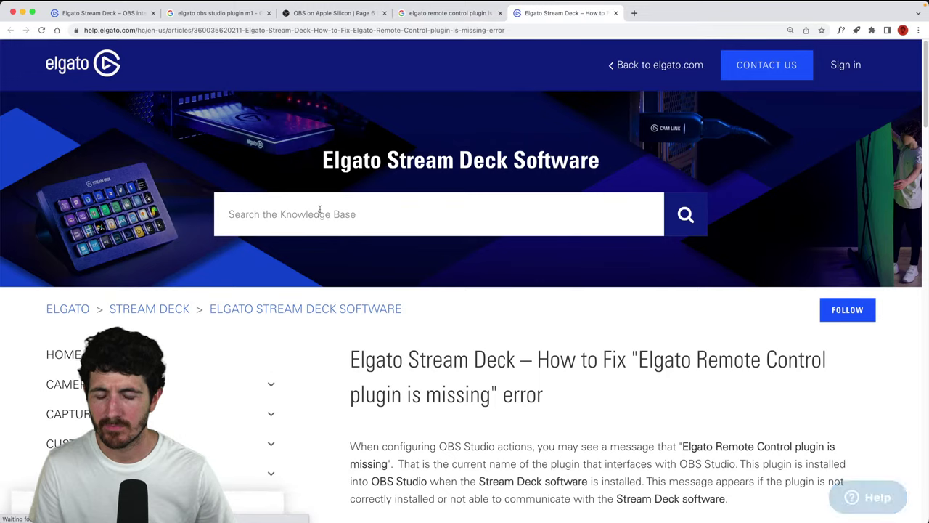
Read the article's eight troubleshooting steps on quitting, relaunching and reinstalling OBS Studio and Stream Deck
scroll(404, 286, "down", 5)
scroll(404, 286, "down", 6)
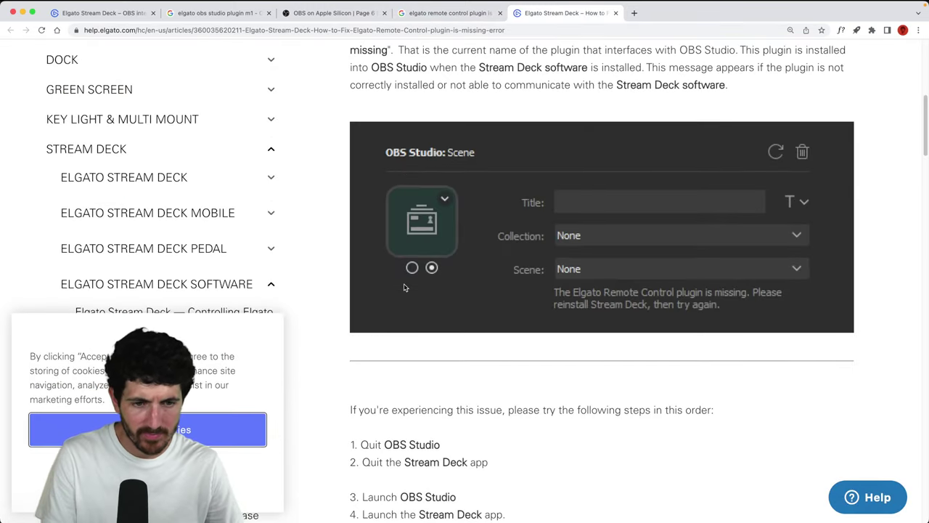
left_click_drag(369, 205, 443, 208)
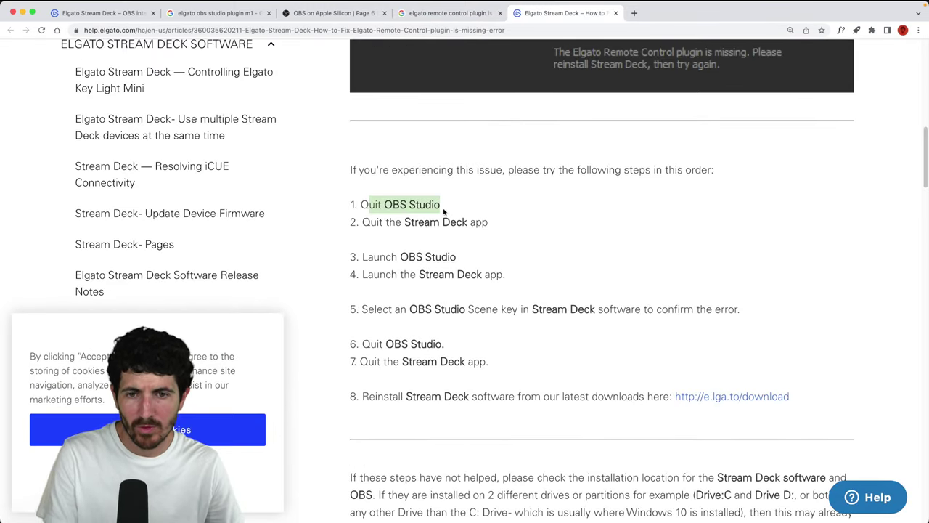
left_click_drag(362, 222, 496, 228)
left_click_drag(373, 257, 494, 260)
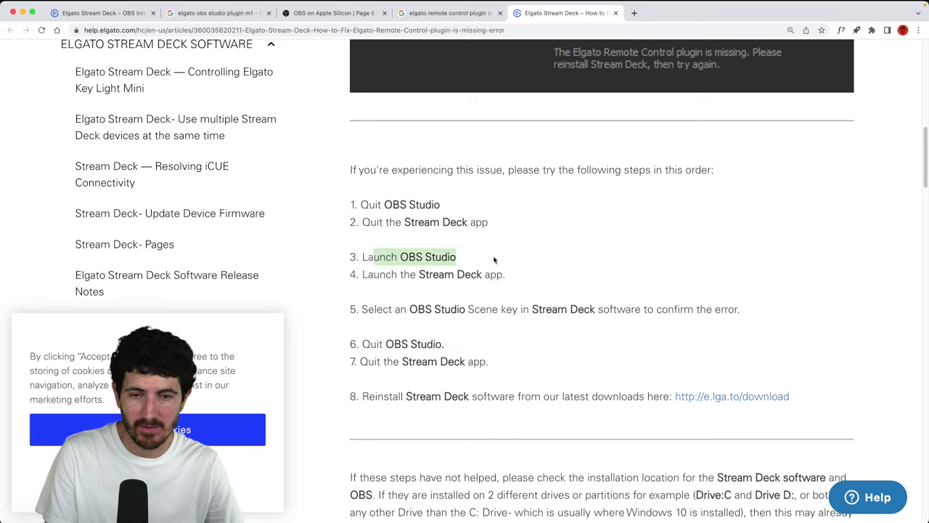
left_click_drag(391, 275, 508, 278)
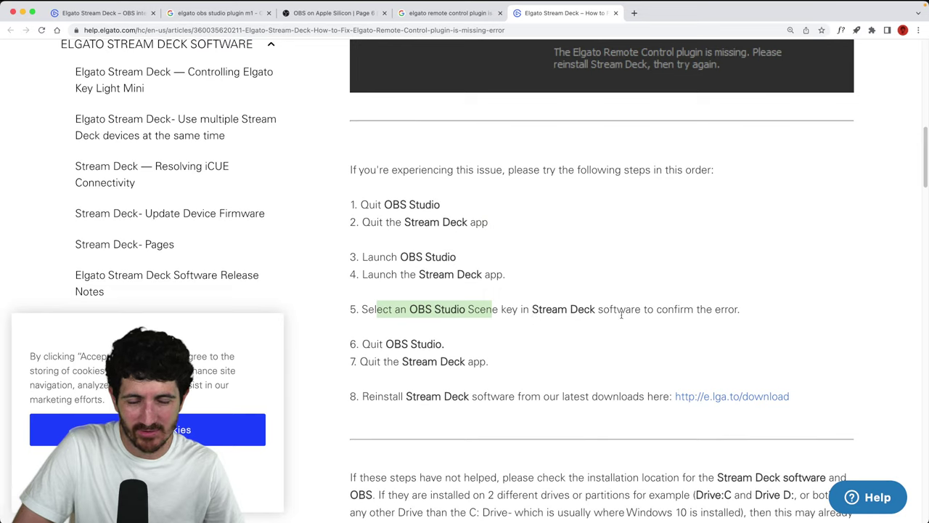
left_click_drag(387, 344, 444, 343)
left_click_drag(368, 360, 481, 361)
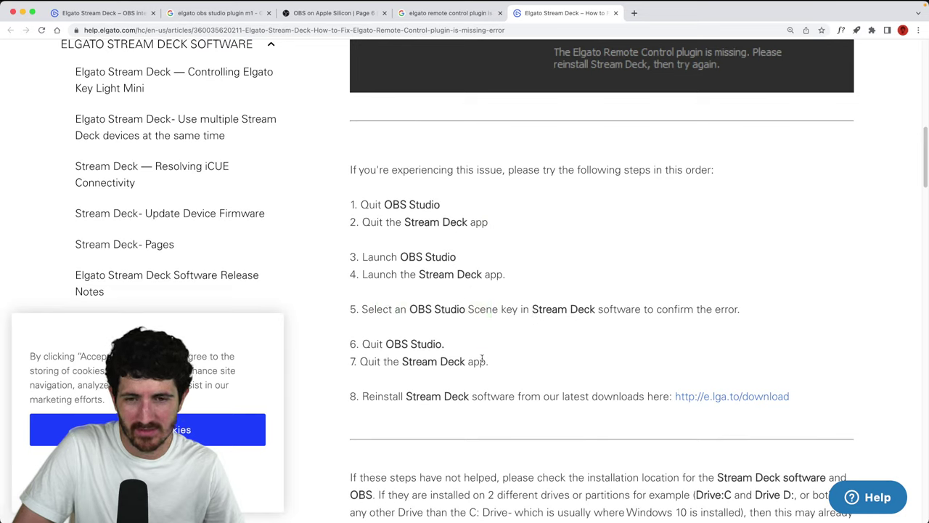
left_click_drag(404, 396, 550, 396)
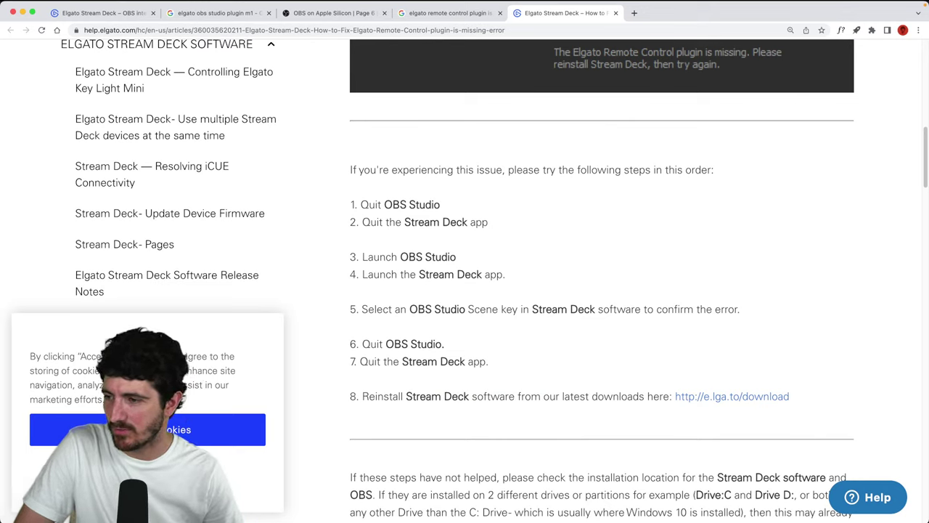
Close all the open browser tabs with the search results, forum thread and Elgato help articles
left_click(477, 20)
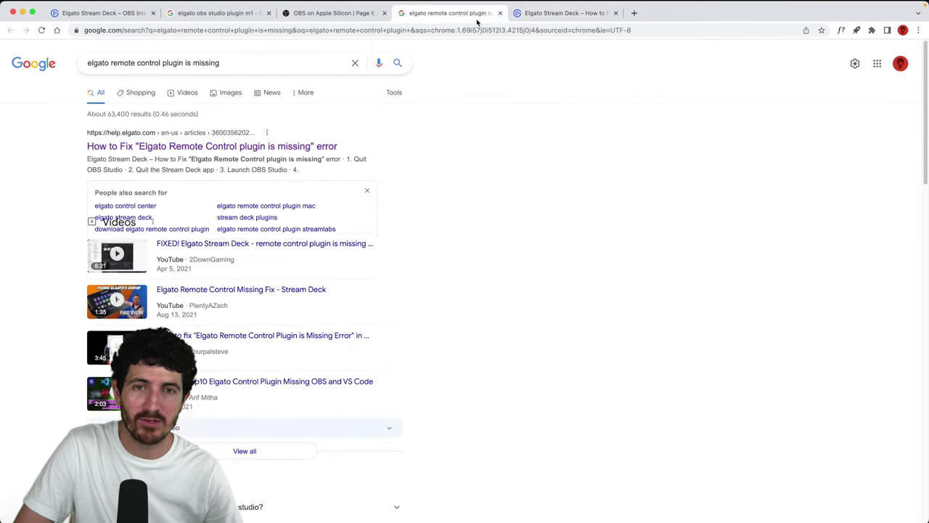
left_click(500, 13)
left_click(366, 13)
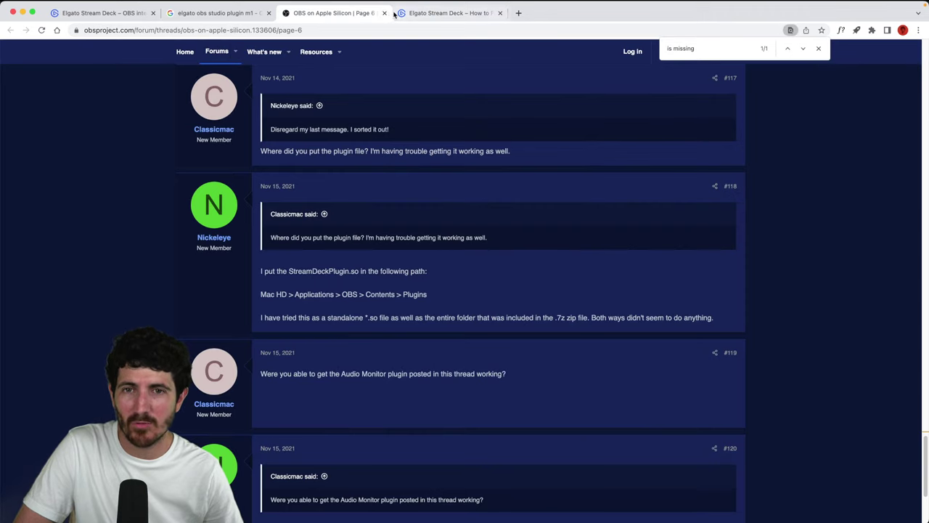
left_click(384, 13)
left_click(384, 13)
left_click(268, 14)
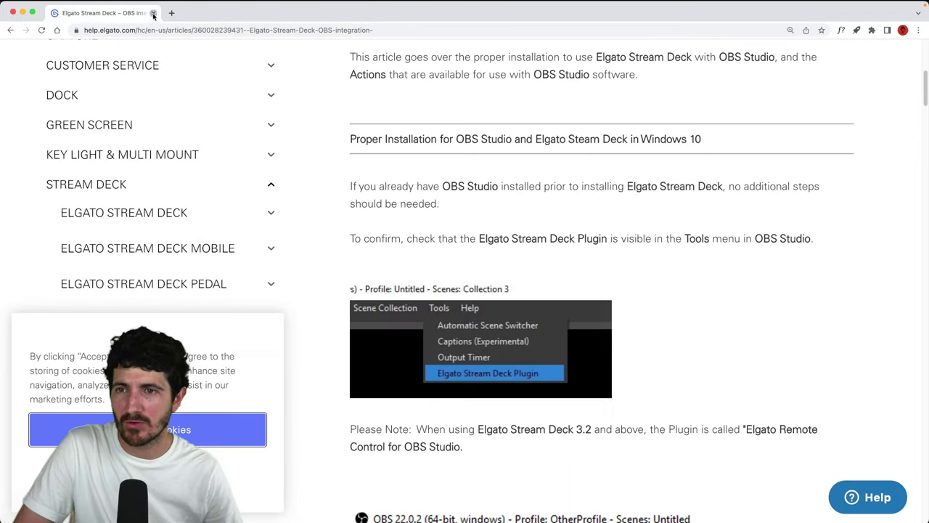
left_click(153, 13)
Close the PlugIns folder and Terminal windows and return to Stream Deck
left_click(265, 43)
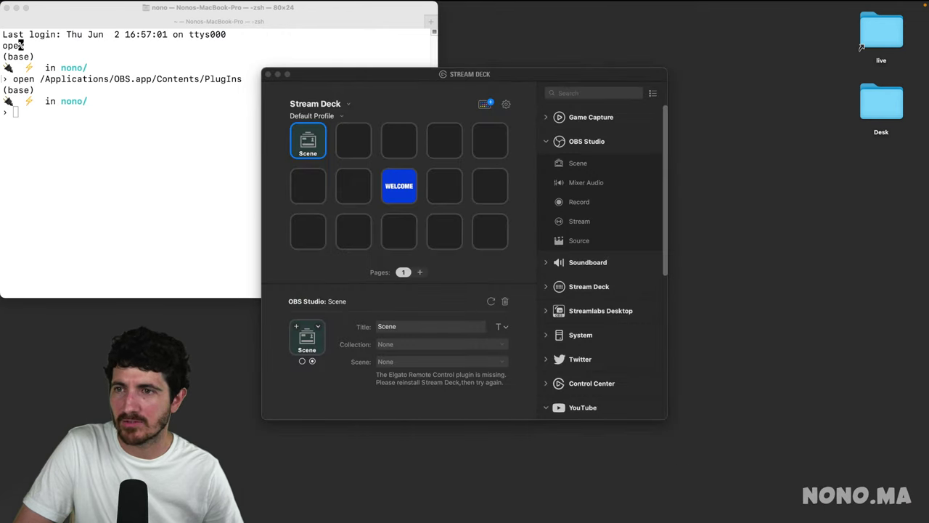
left_click(6, 7)
left_click(495, 99)
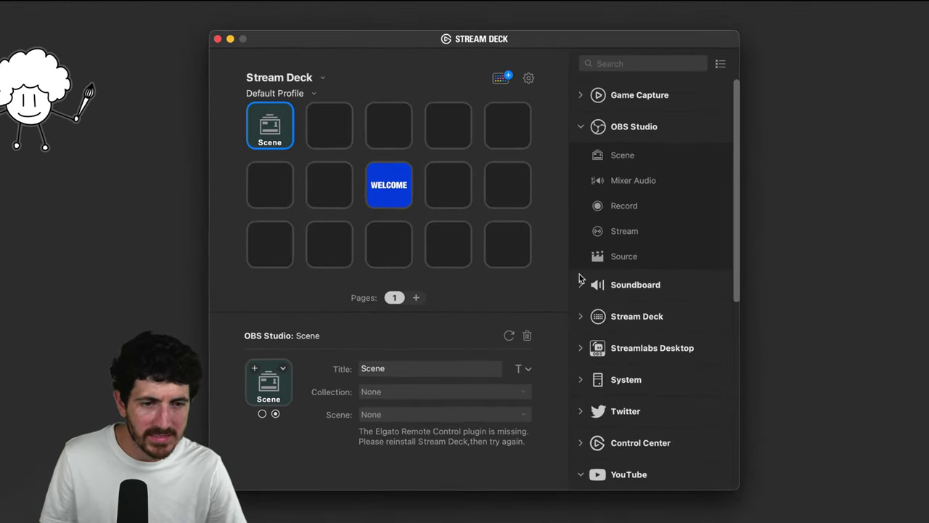
Assign the Keynote Next Slide action to the empty key beside the Scene key
left_click_drag(736, 270, 733, 334)
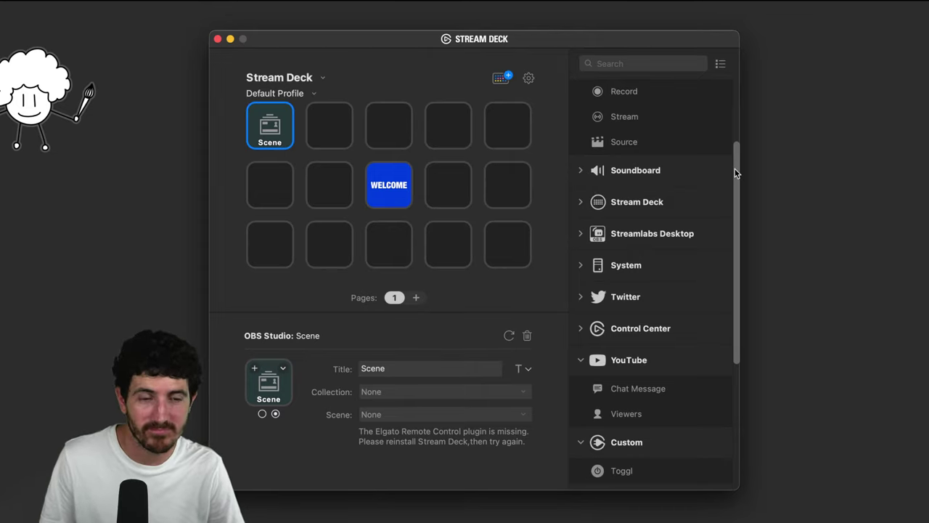
left_click_drag(736, 173, 727, 299)
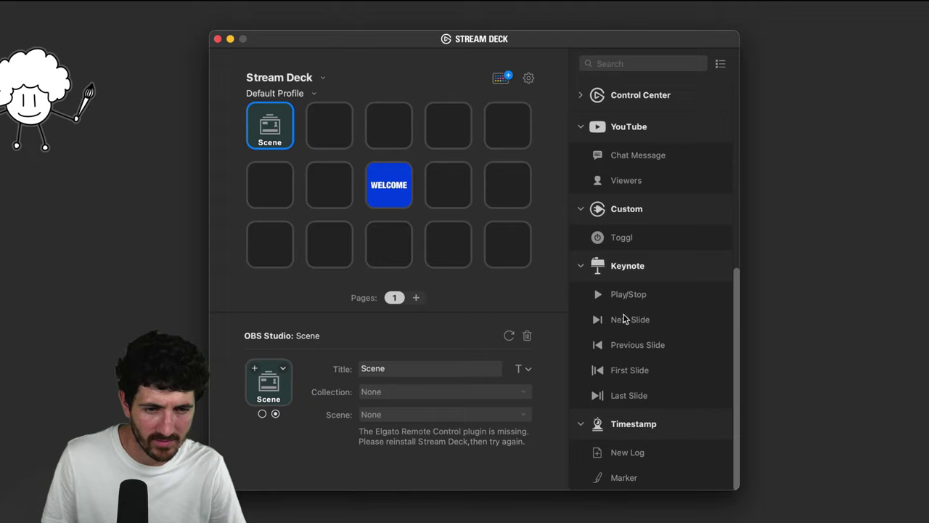
left_click_drag(623, 315, 321, 129)
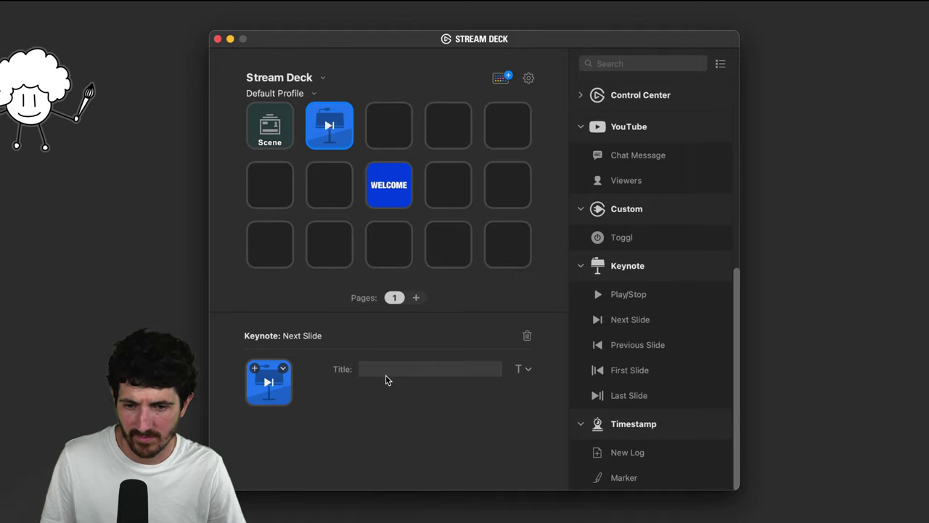
right_click(322, 139)
left_click(318, 142)
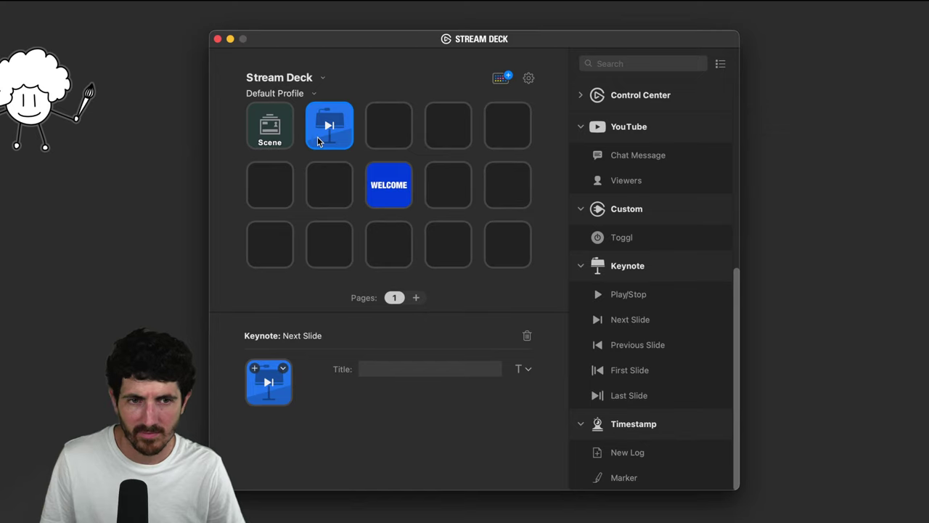
Put the actions list into edit mode to view the visibility options for its plugins and actions
left_click(720, 63)
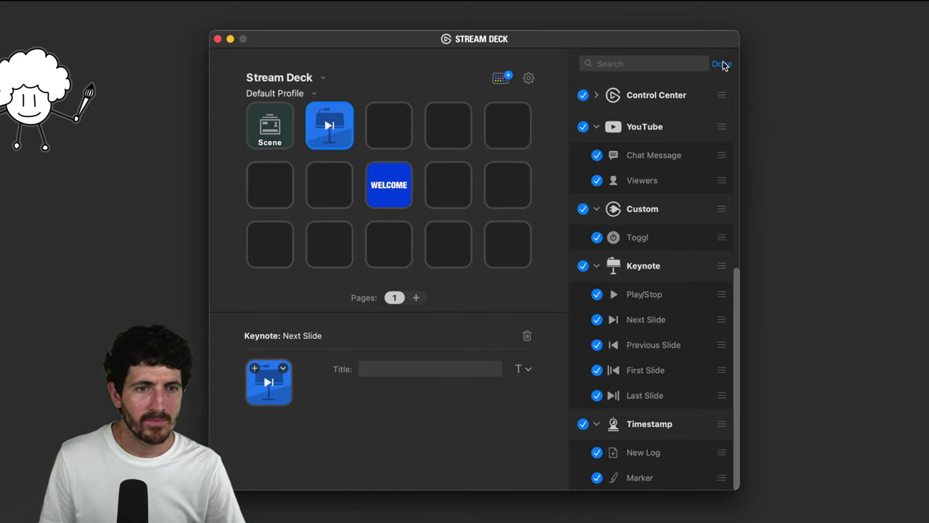
left_click(720, 64)
left_click(721, 64)
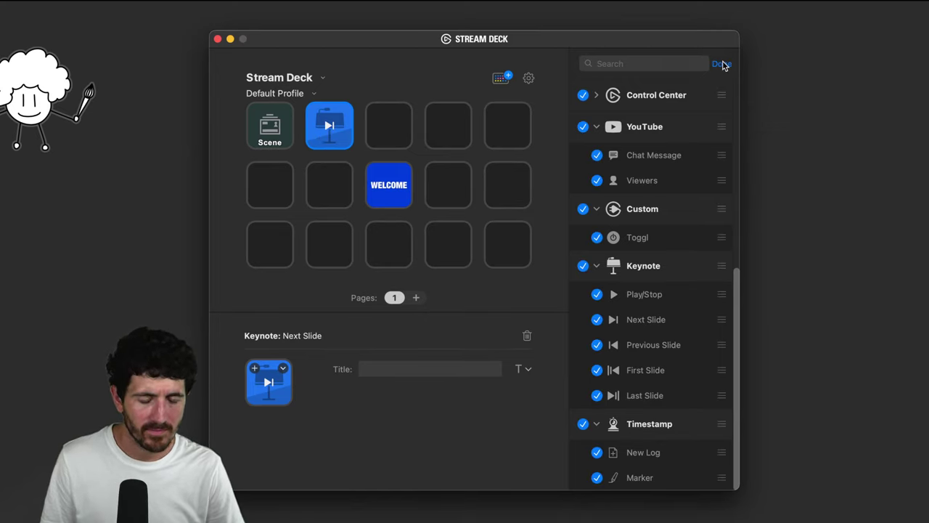
Finish editing the visibility of the plugins and actions and return to the normal actions list
left_click(721, 63)
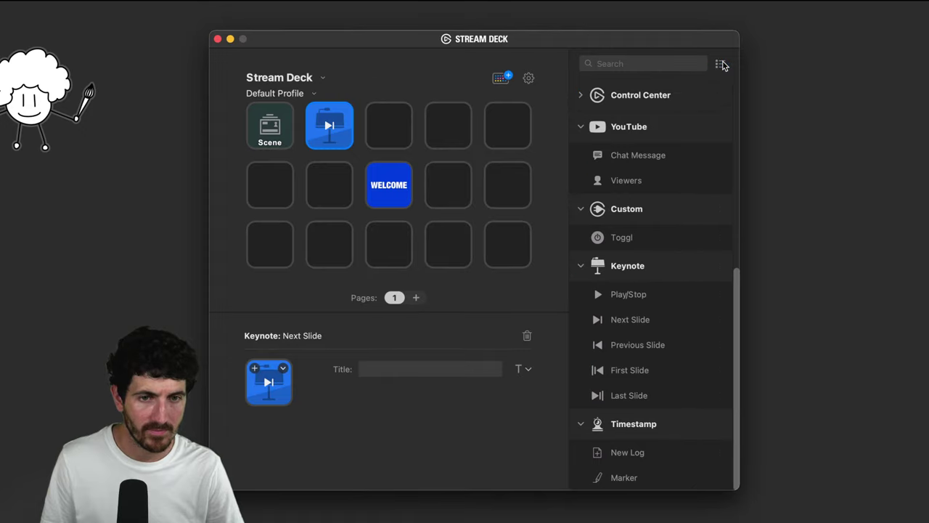
left_click(722, 64)
left_click(721, 64)
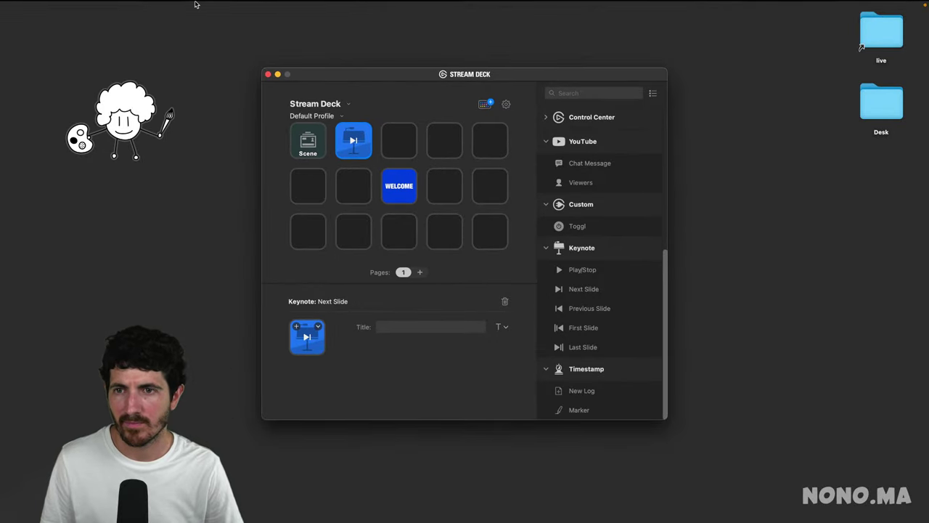
Examine the General, Accounts and Profiles settings in the Stream Deck preferences, and close the preferences
left_click(236, 7)
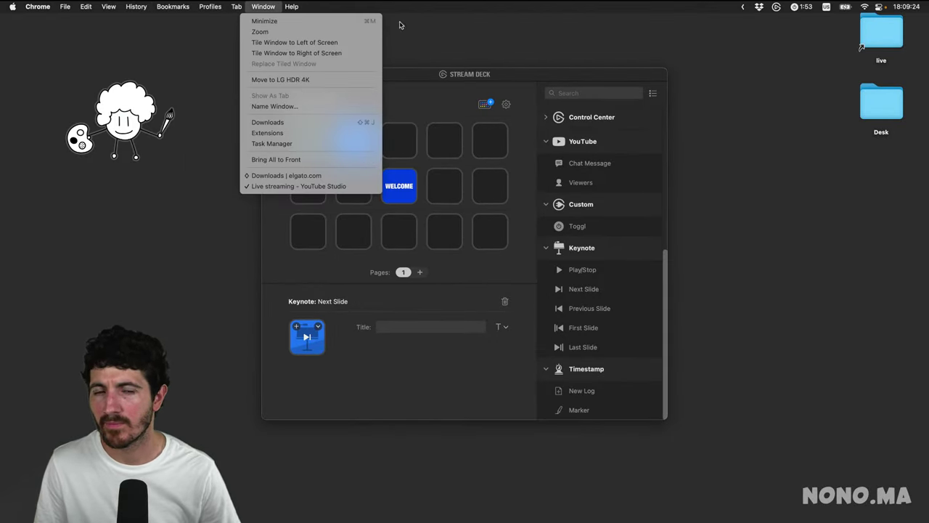
left_click(527, 81)
left_click(506, 104)
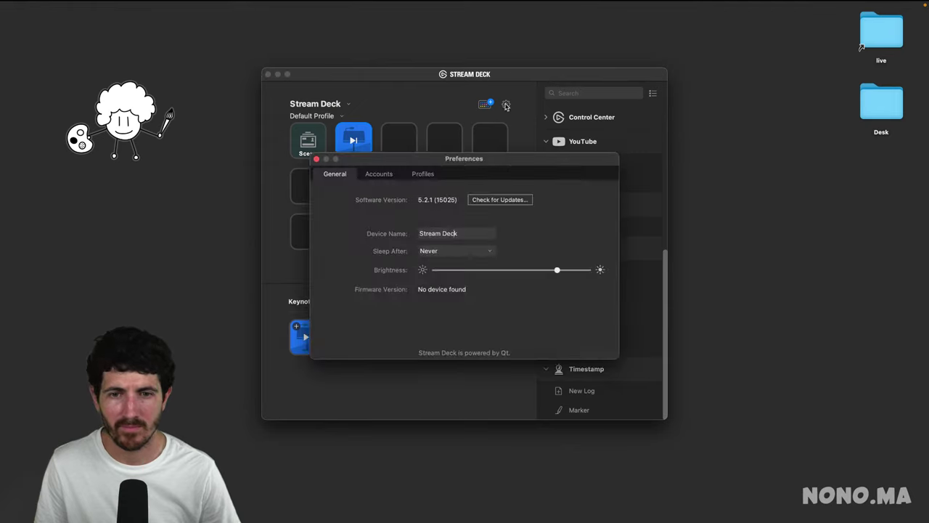
left_click(379, 174)
left_click(420, 174)
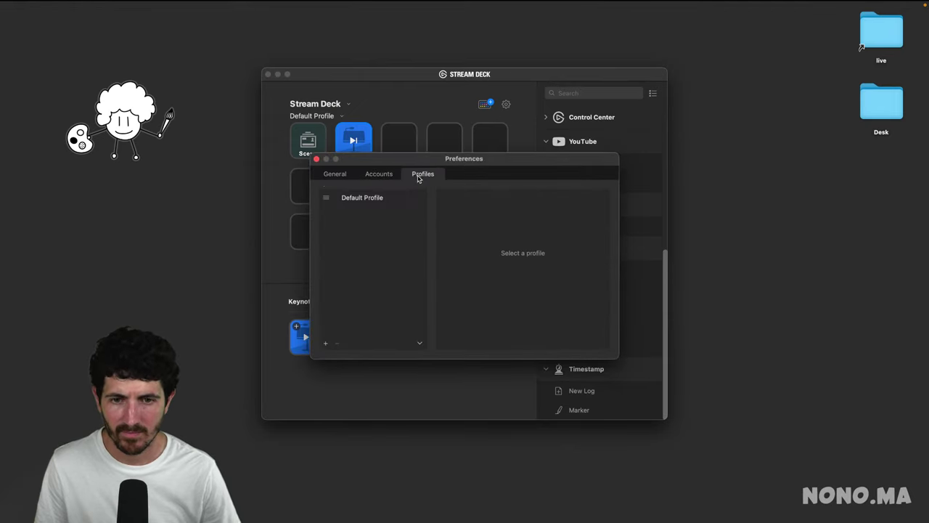
left_click(338, 174)
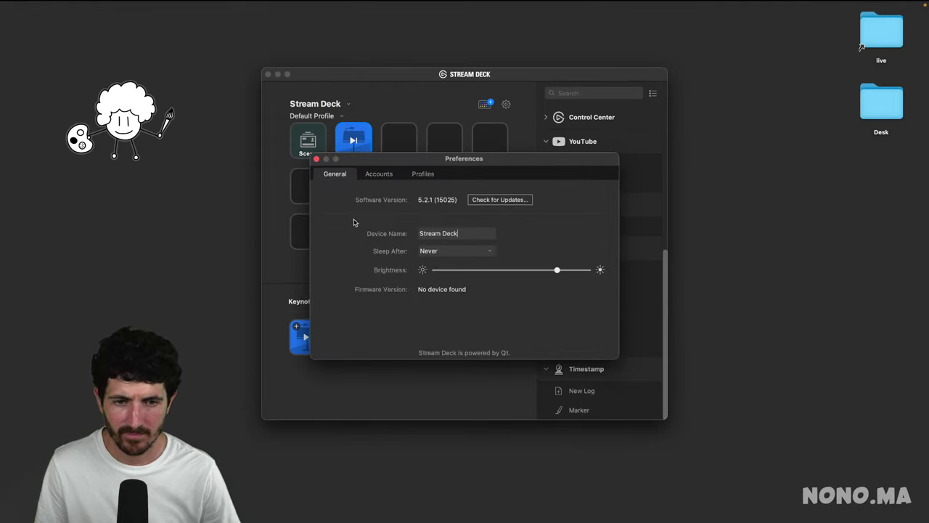
left_click(318, 159)
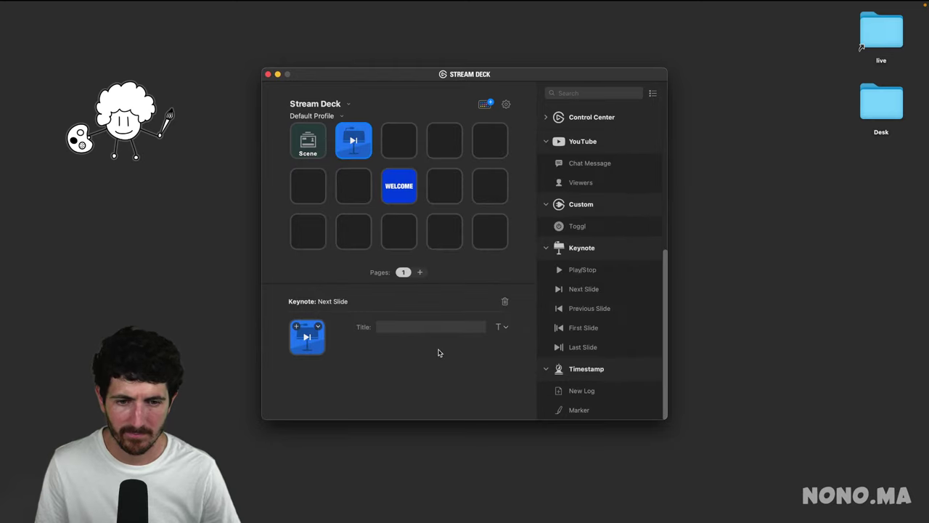
View the available profile options and the device choices for the Stream Deck
mouse_move(916, 314)
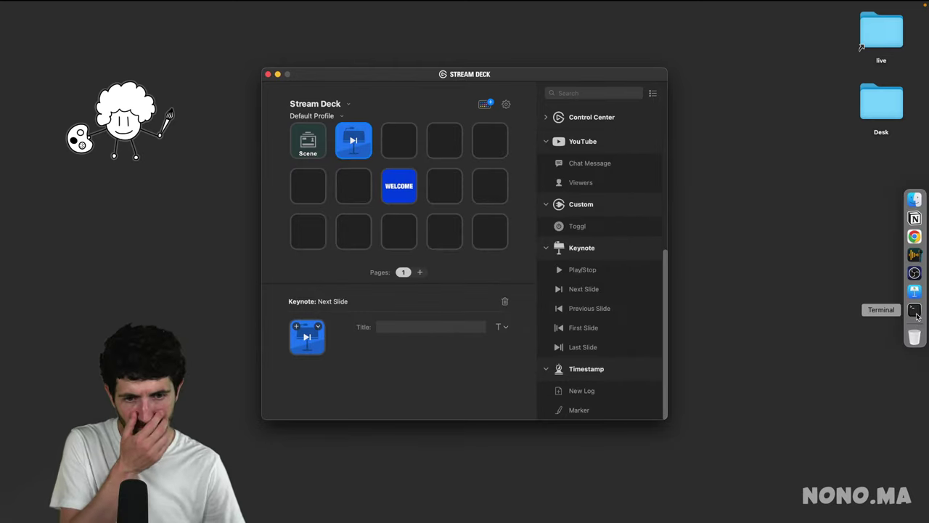
left_click(341, 118)
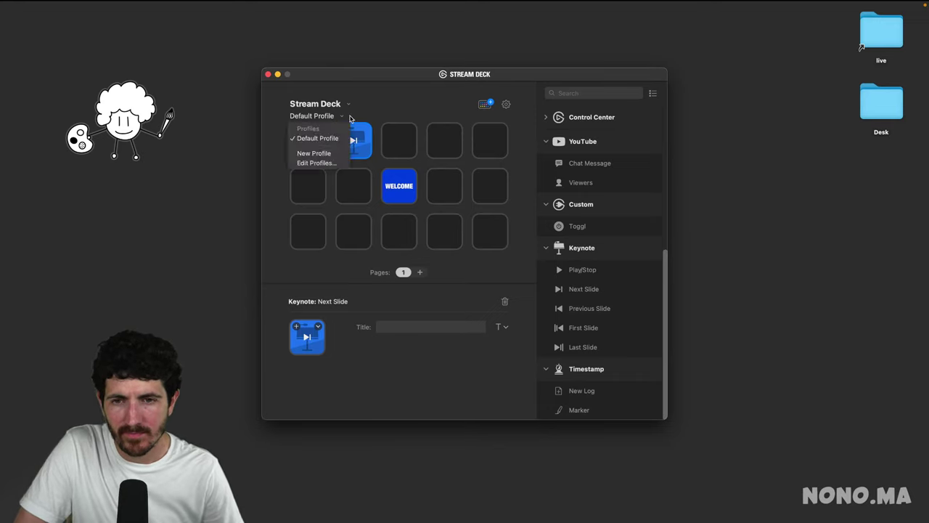
left_click(346, 105)
left_click(358, 106)
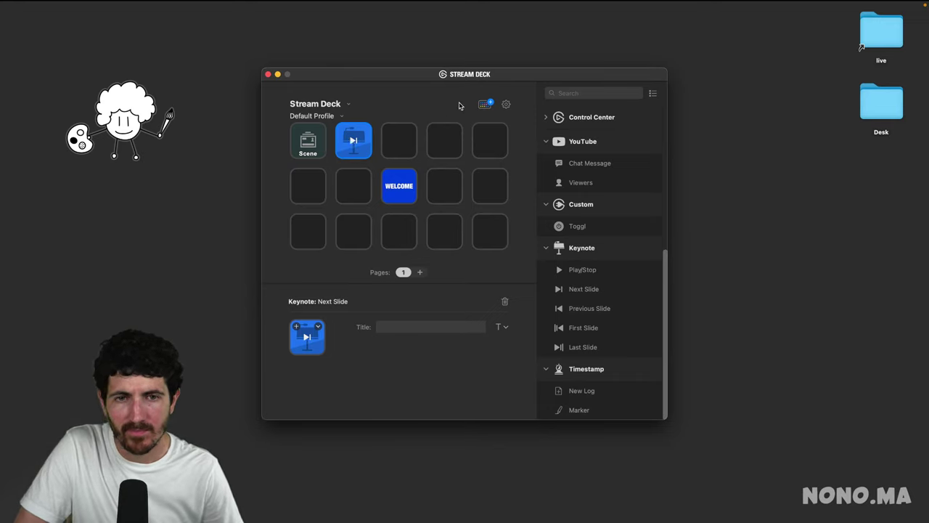
Grant Stream Deck access to the Documents folder from the Next Slide key's icon picker, and cancel the picker
left_click(314, 339)
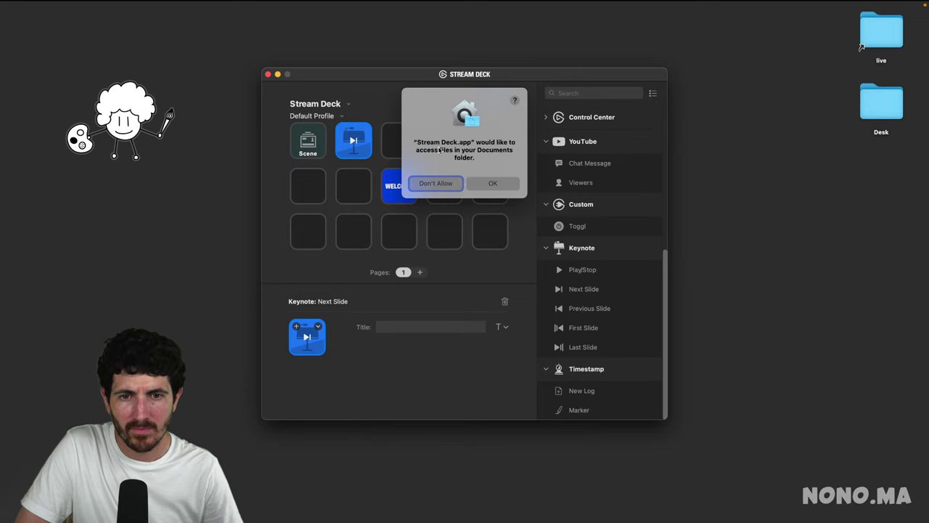
left_click(504, 187)
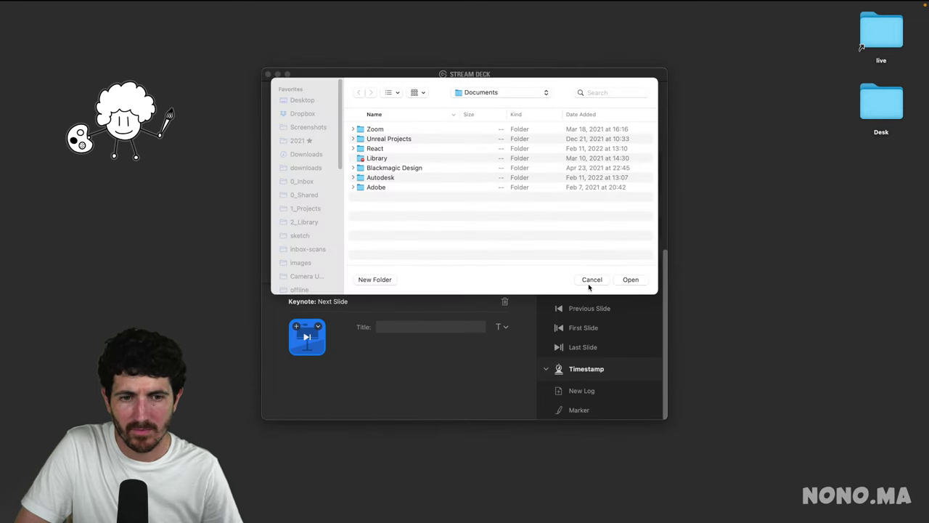
left_click(590, 283)
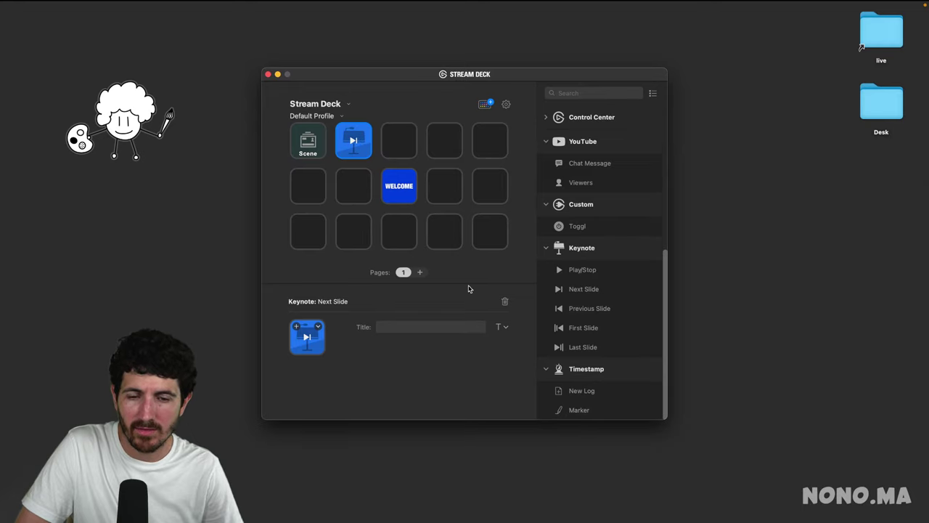
Switch to Keynote, play 220602_live-76.key in a smaller window beside Stream Deck, and jump to slide 1
left_click(916, 292)
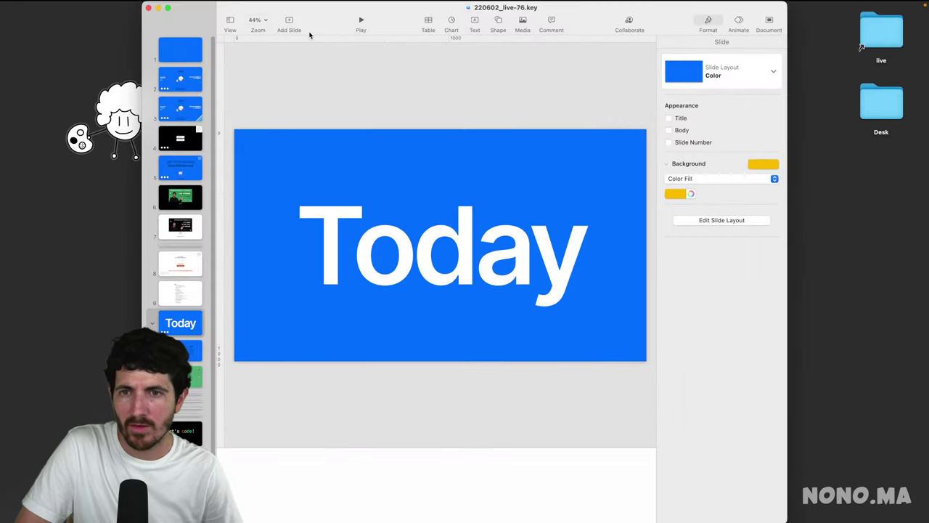
left_click(361, 22)
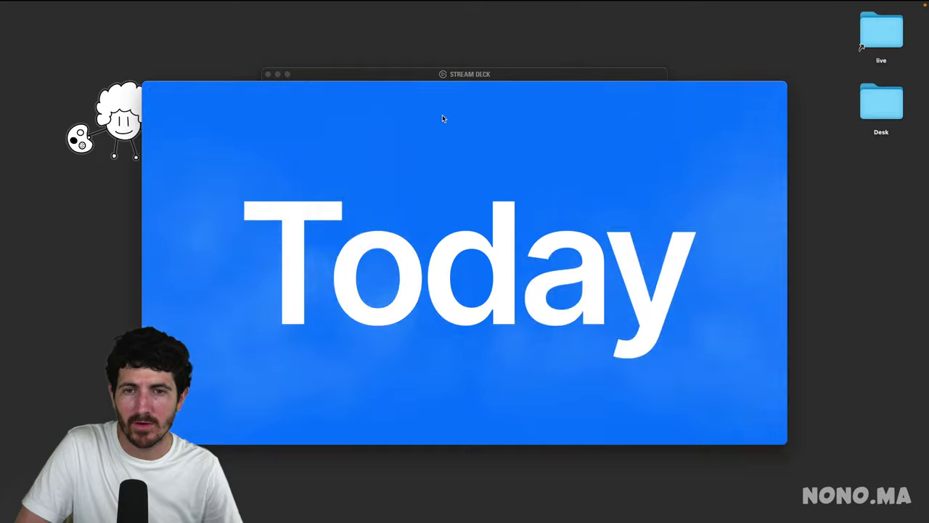
left_click_drag(493, 74, 494, 57)
left_click_drag(229, 411, 593, 207)
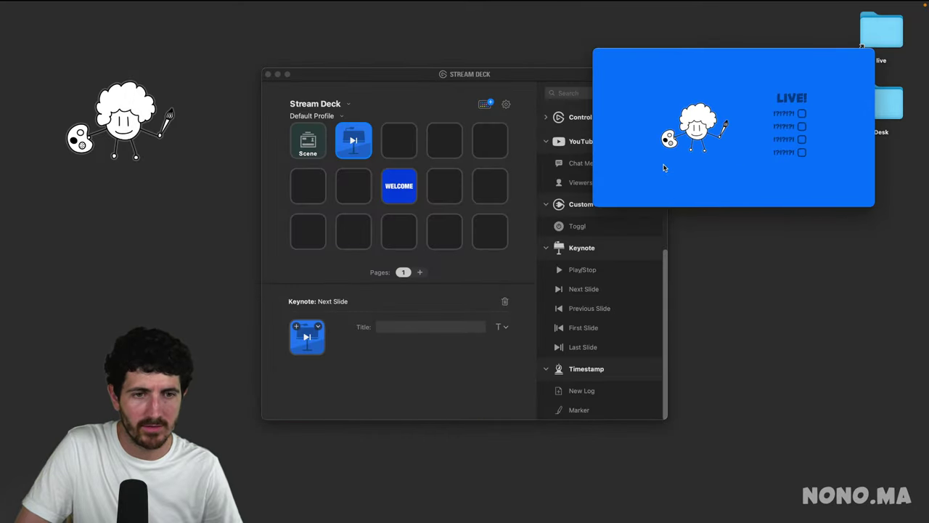
type("111")
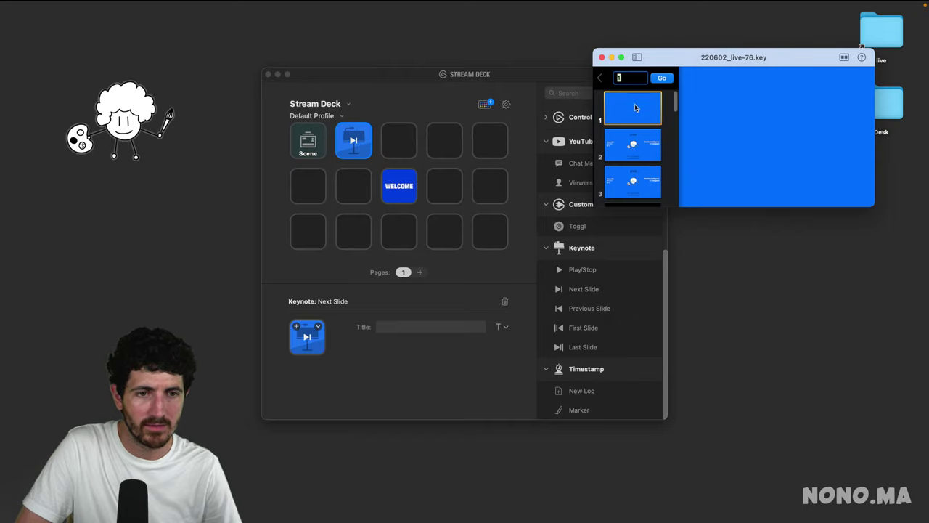
key("Return")
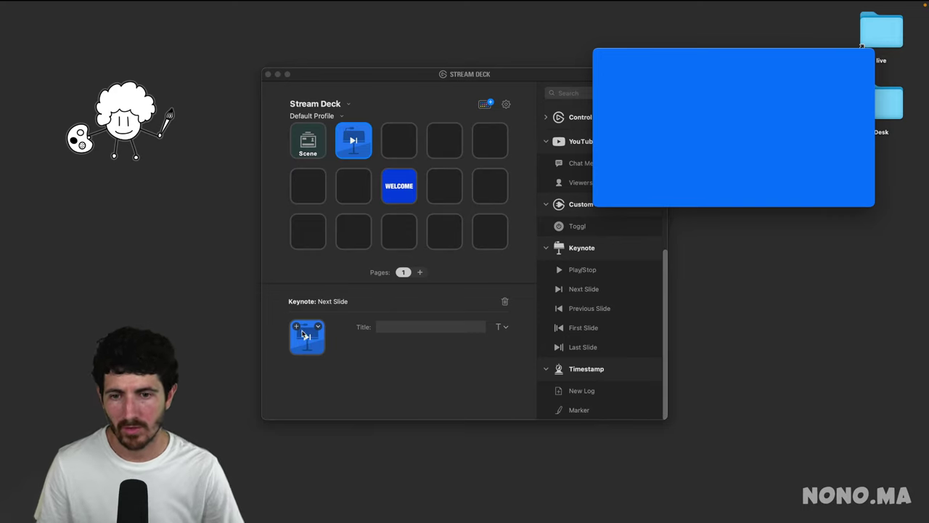
Move the Stream Deck window clear of the slideshow and try triggering Next Slide from the key's preview
left_click_drag(409, 88, 297, 62)
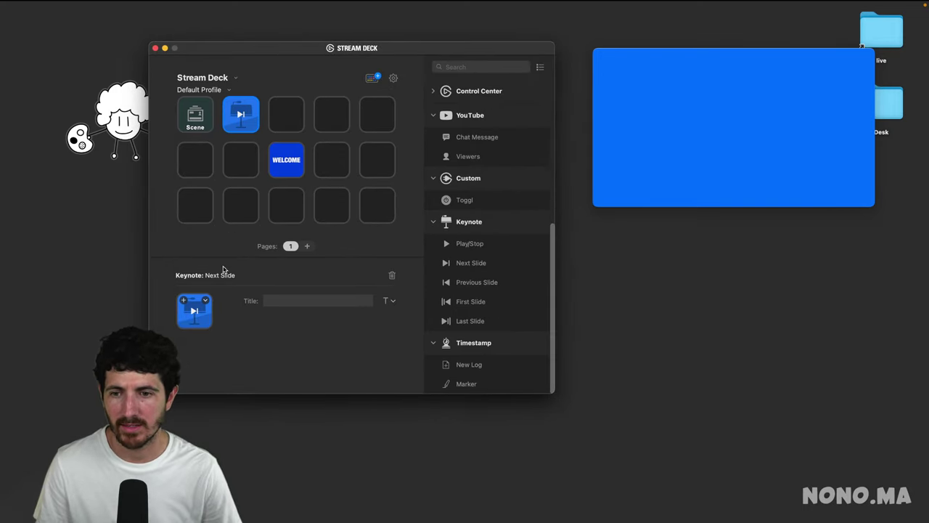
left_click(197, 320)
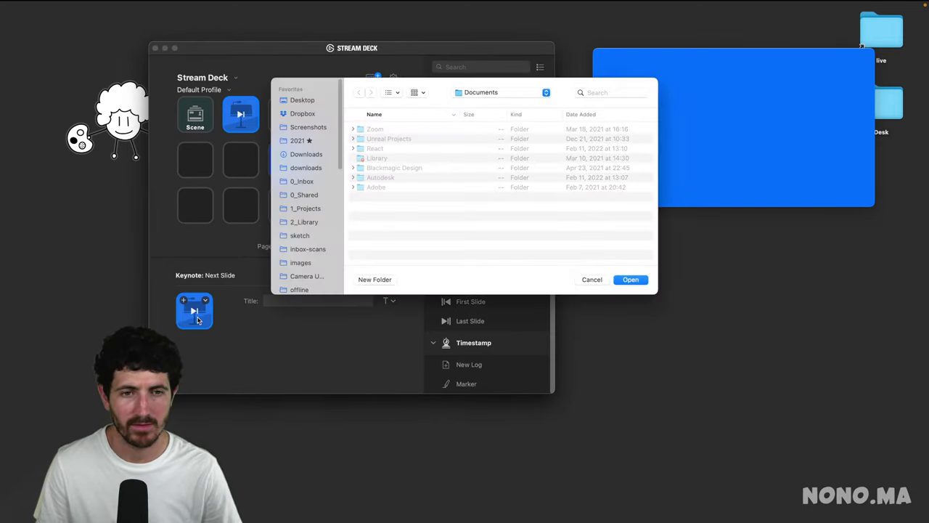
left_click(596, 282)
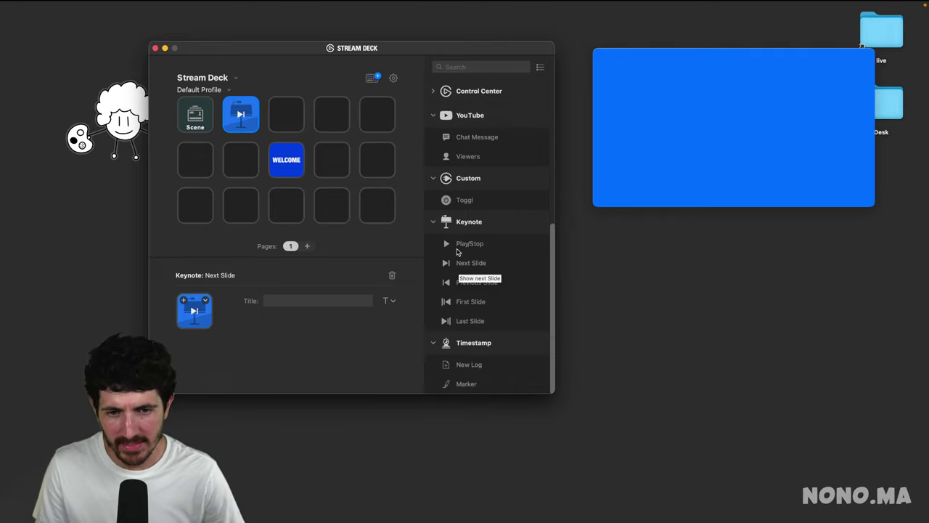
Assign the Keynote Play/Stop action to the empty key beside Next Slide and try triggering it from its preview
left_click_drag(457, 244, 284, 117)
left_click(193, 310)
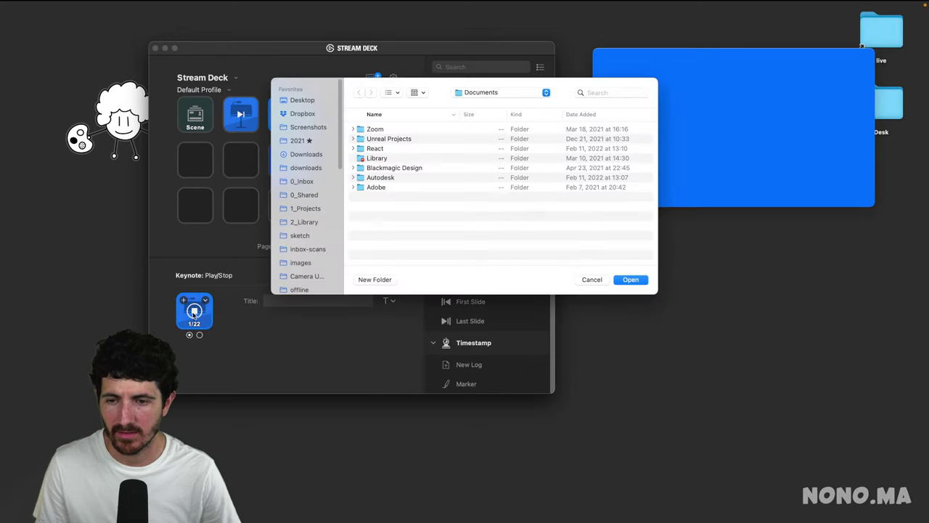
left_click(601, 281)
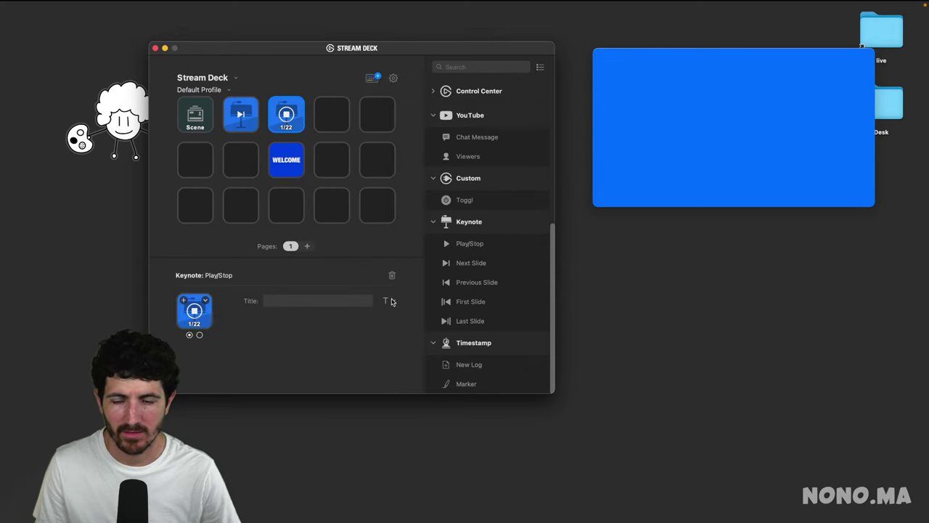
left_click(197, 316)
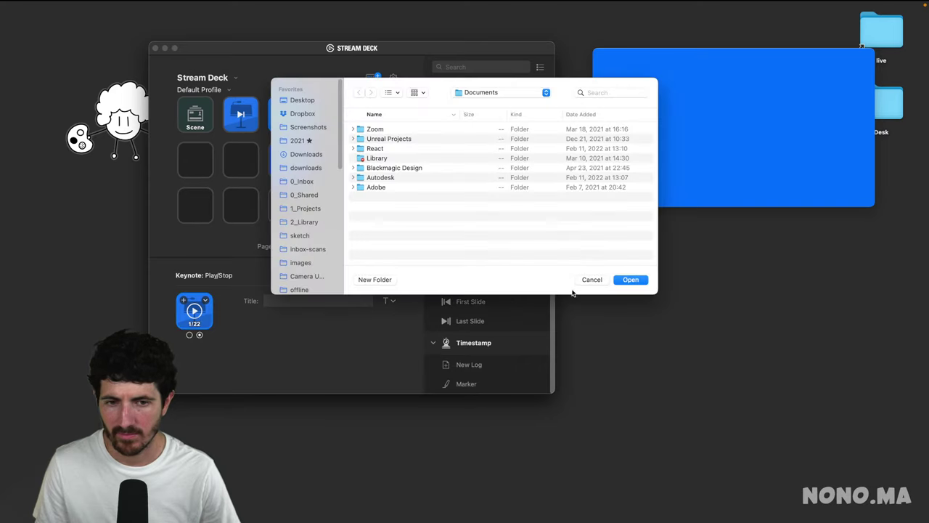
left_click(588, 280)
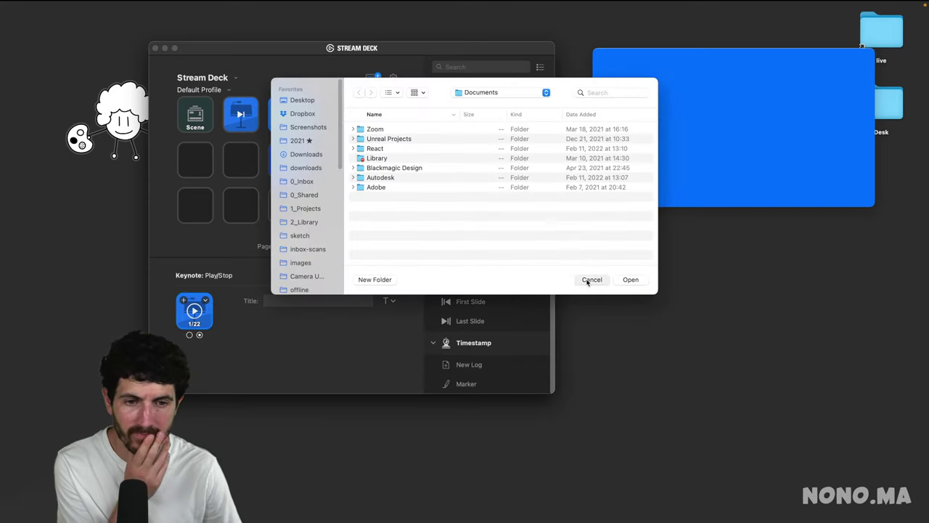
Quit Keynote and select the Next Slide key in Stream Deck
right_click(915, 291)
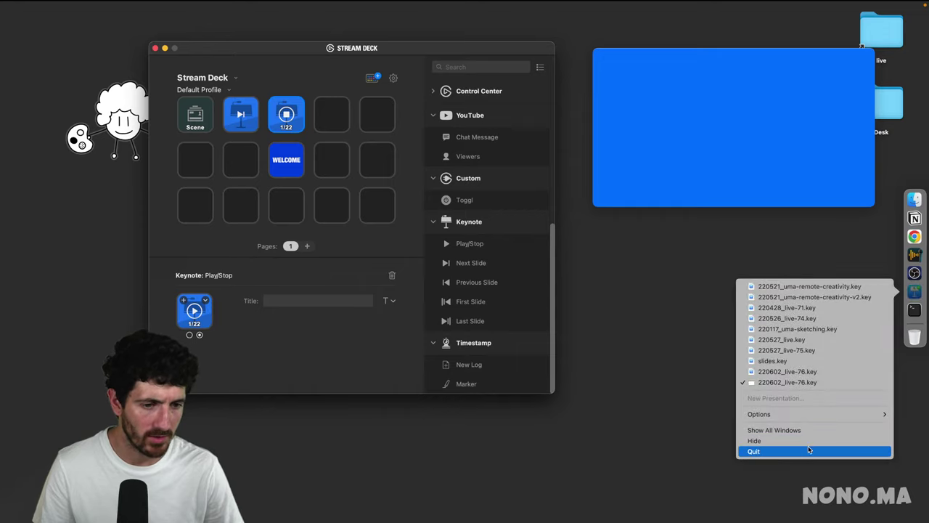
left_click(809, 451)
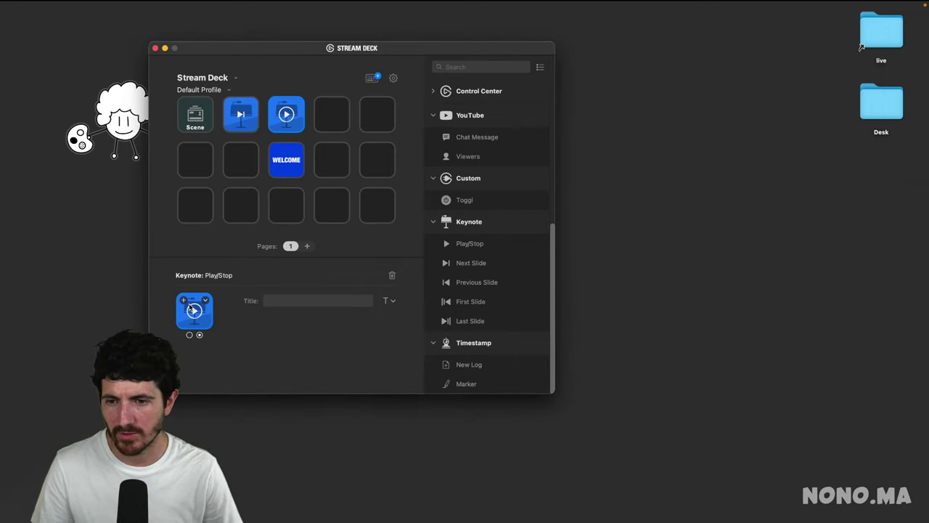
mouse_move(926, 284)
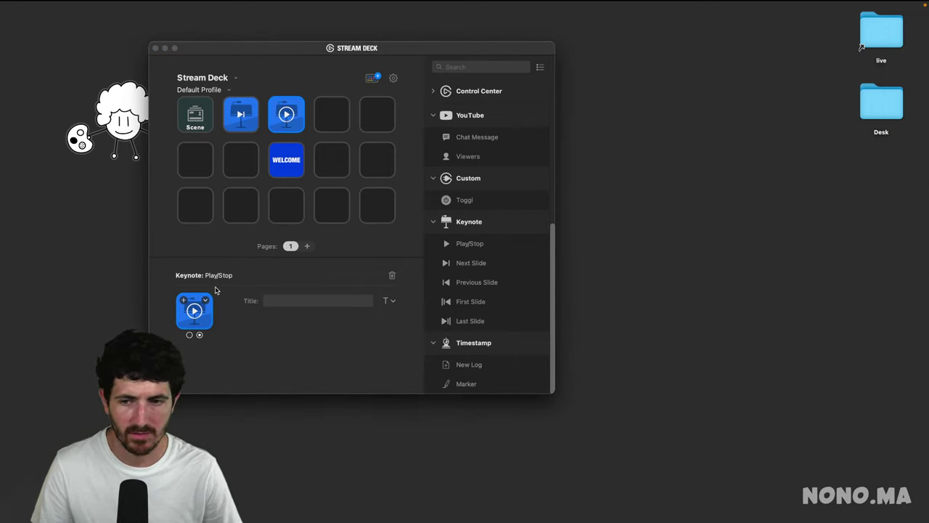
mouse_move(927, 308)
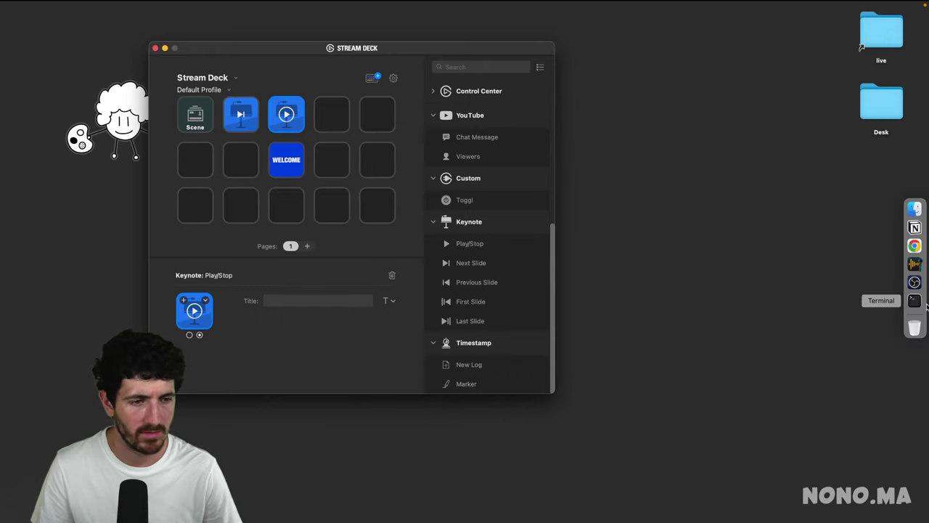
left_click(244, 123)
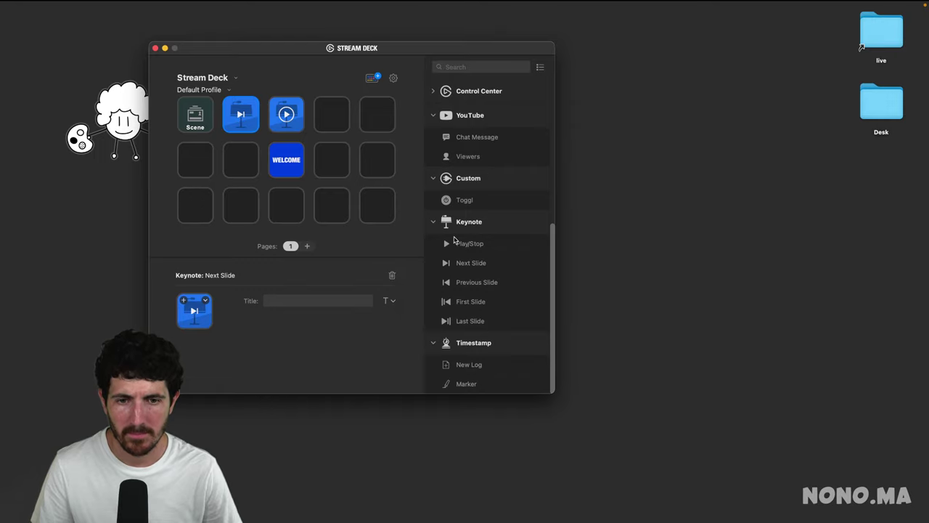
Relaunch Keynote and open the recent presentation 220602_live-76.key
mouse_move(922, 297)
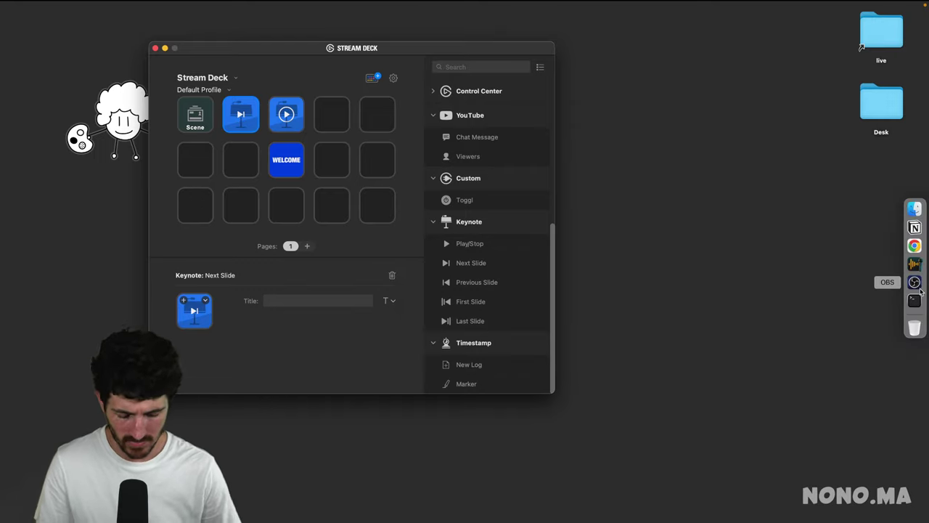
key("super+space")
type("ke")
key("Return")
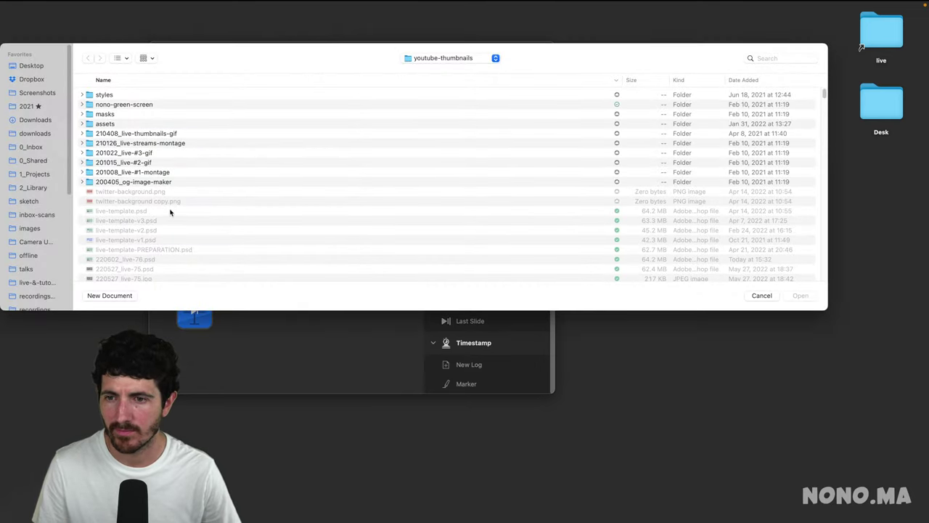
mouse_move(926, 325)
right_click(915, 310)
left_click(820, 387)
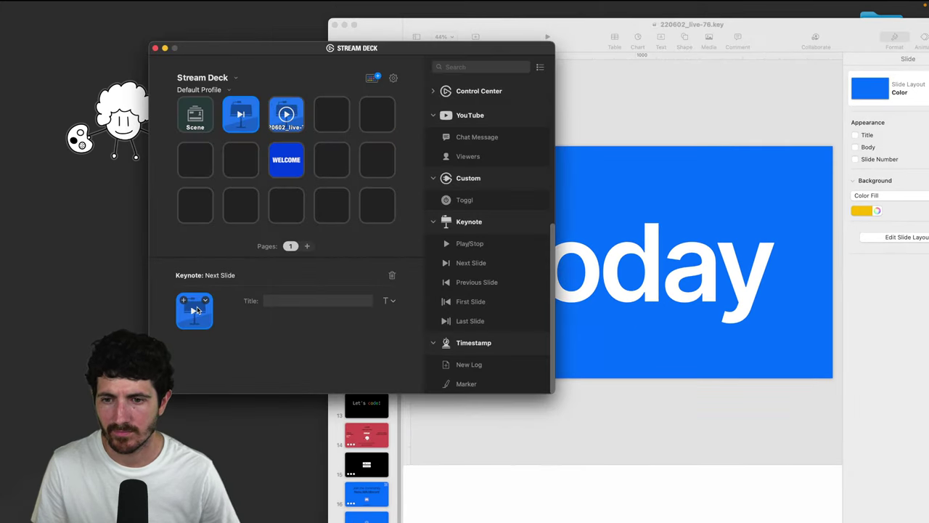
left_click(196, 310)
left_click(592, 280)
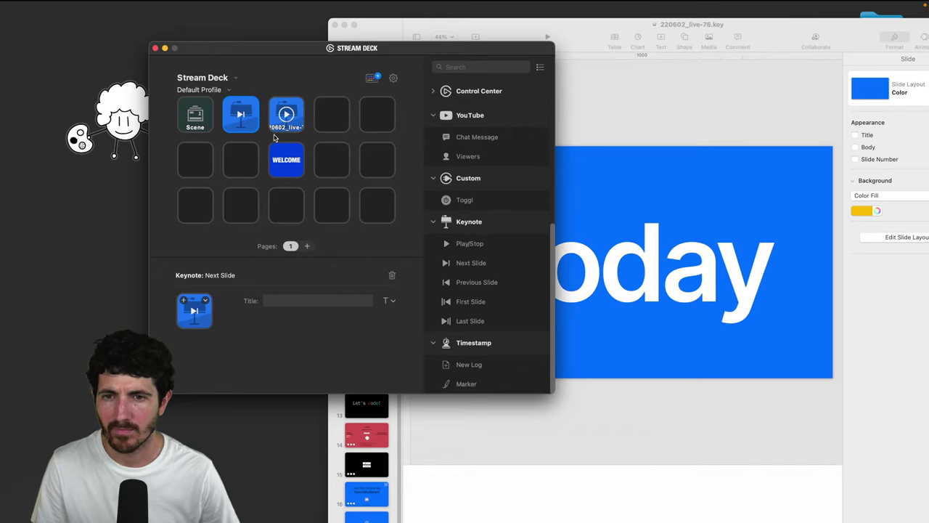
left_click(205, 300)
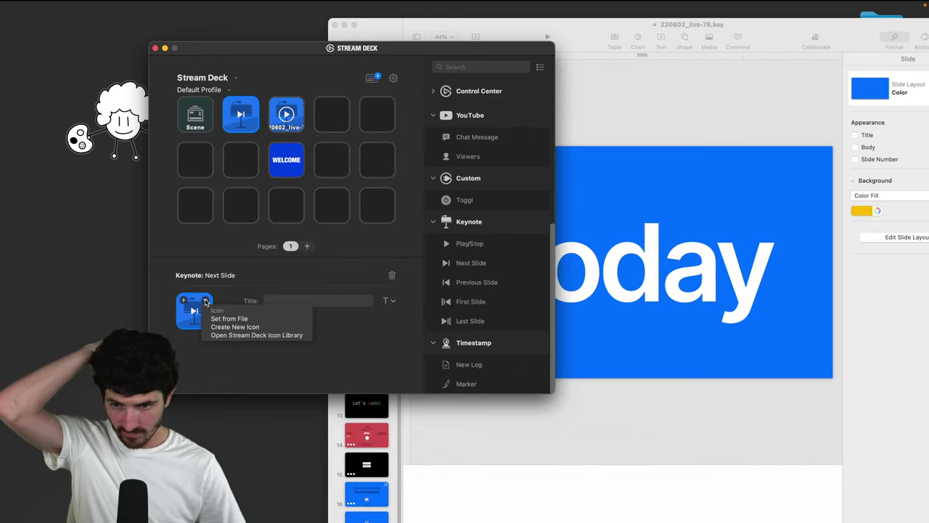
key("Escape")
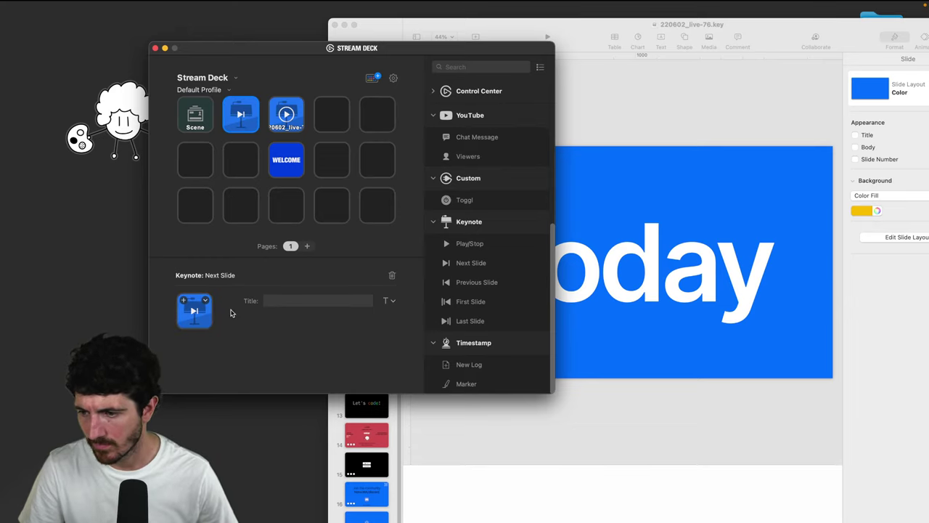
Try to choose an icon file for the Next Slide key from the 220602_live-76 folder in live-&-tutorials
left_click(195, 308)
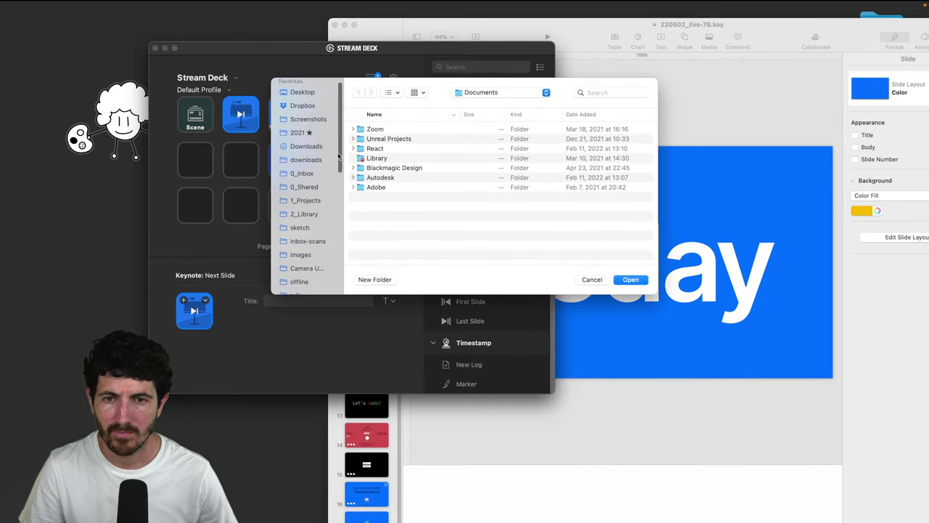
scroll(336, 174, "down", 5)
scroll(336, 195, "down", 2)
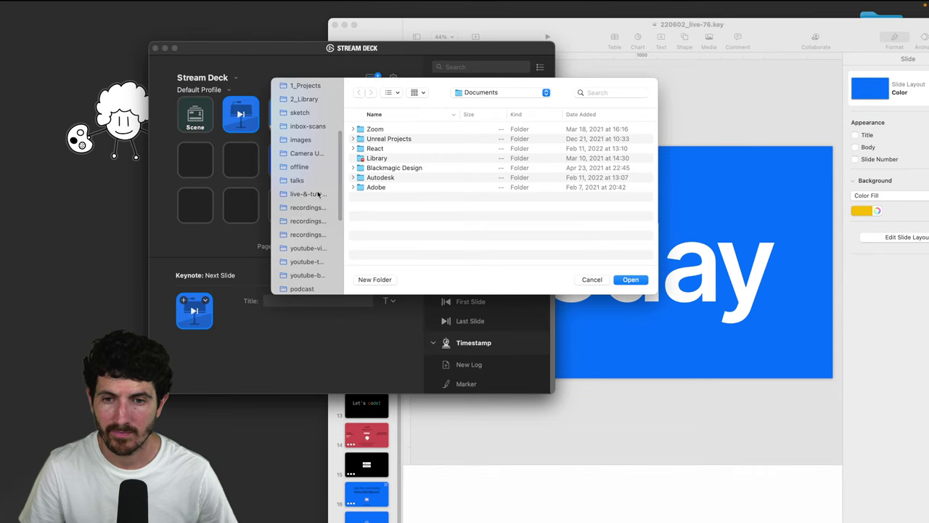
left_click(320, 194)
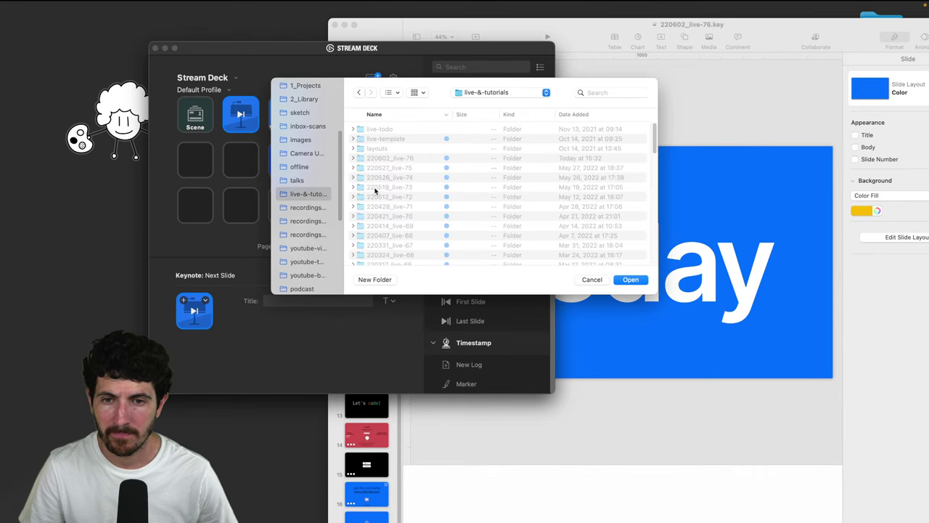
double_click(408, 160)
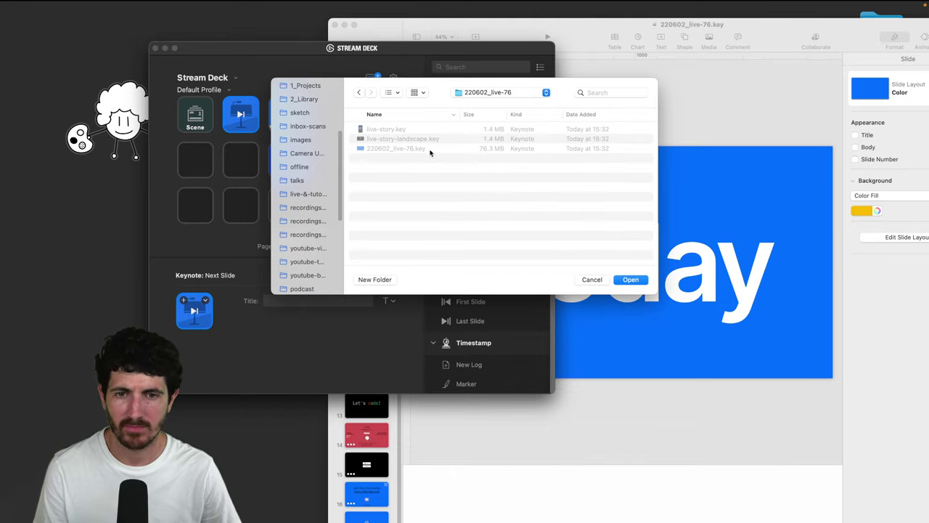
left_click(626, 280)
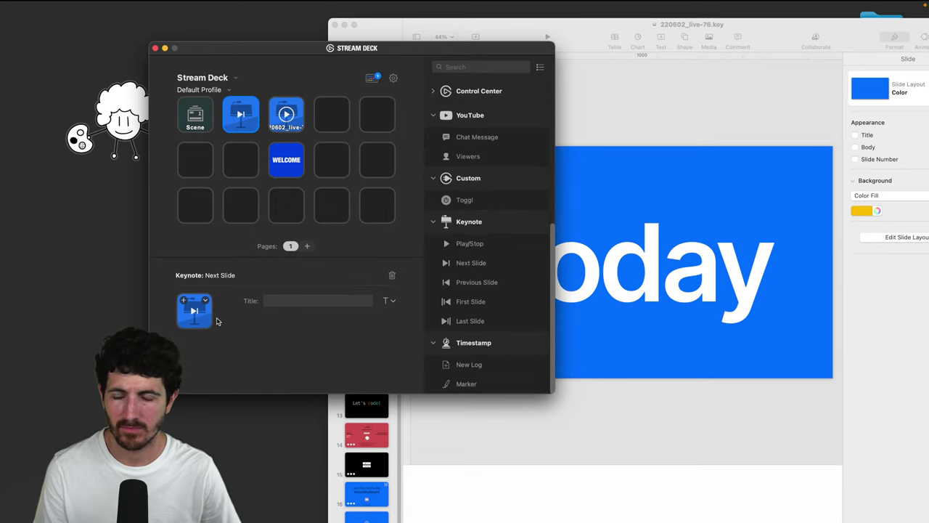
left_click(206, 312)
left_click(591, 280)
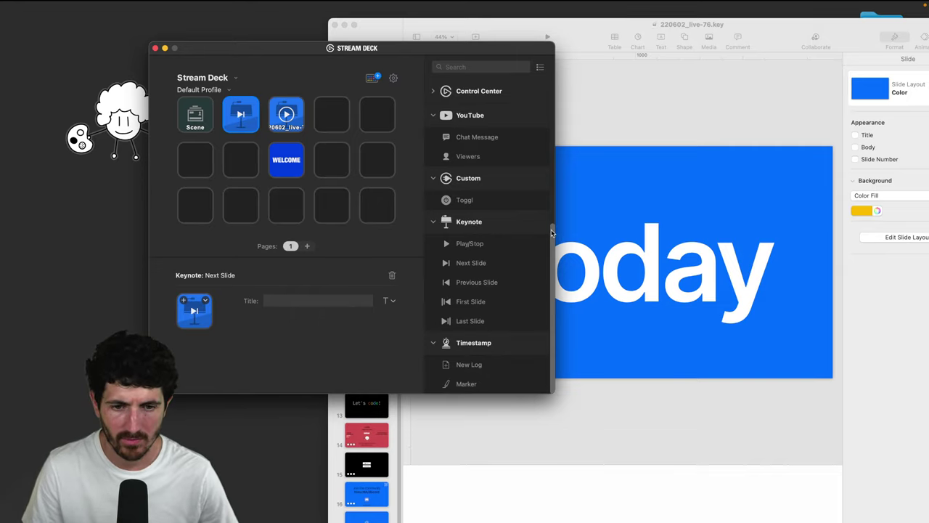
Assign the Timestamp New Log action to the empty key beside Play/Stop, with filename podcast.txt saved to the Desktop folder
left_click_drag(469, 369, 332, 114)
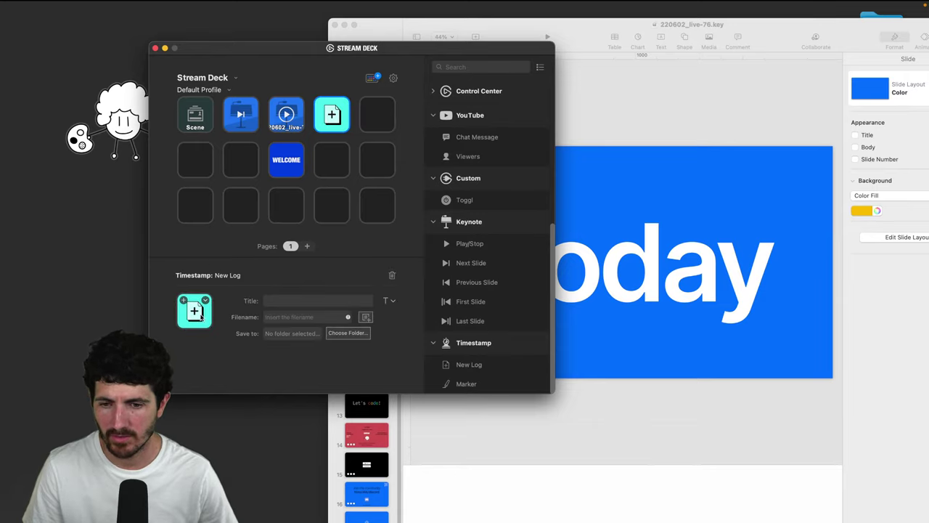
left_click(363, 319)
left_click(347, 317)
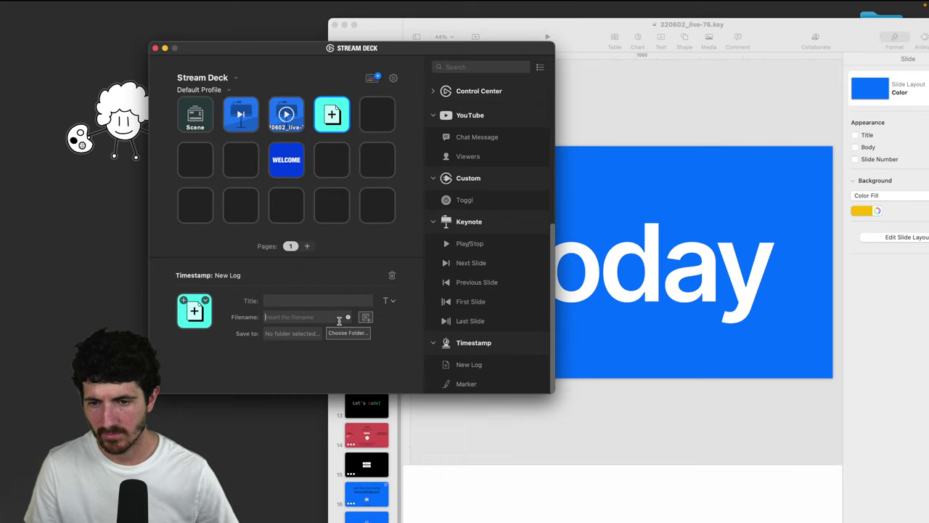
type("my")
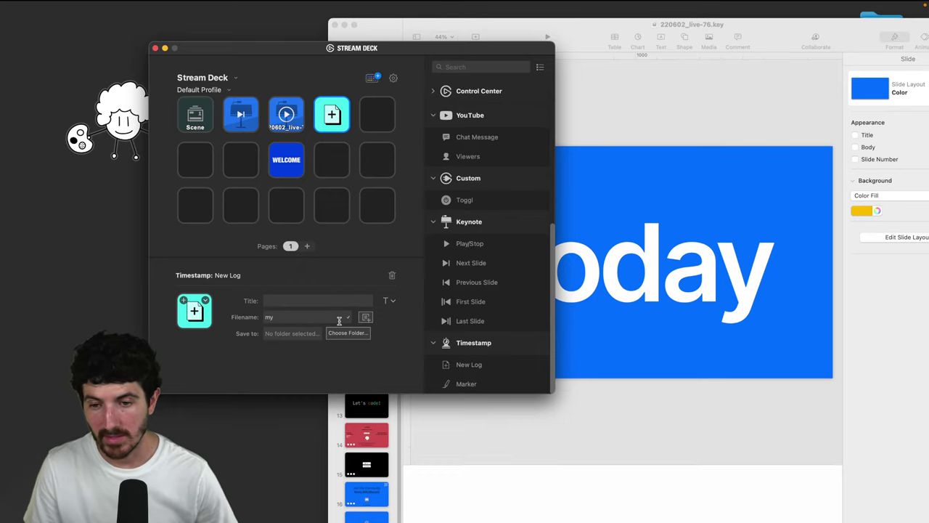
key("super+a")
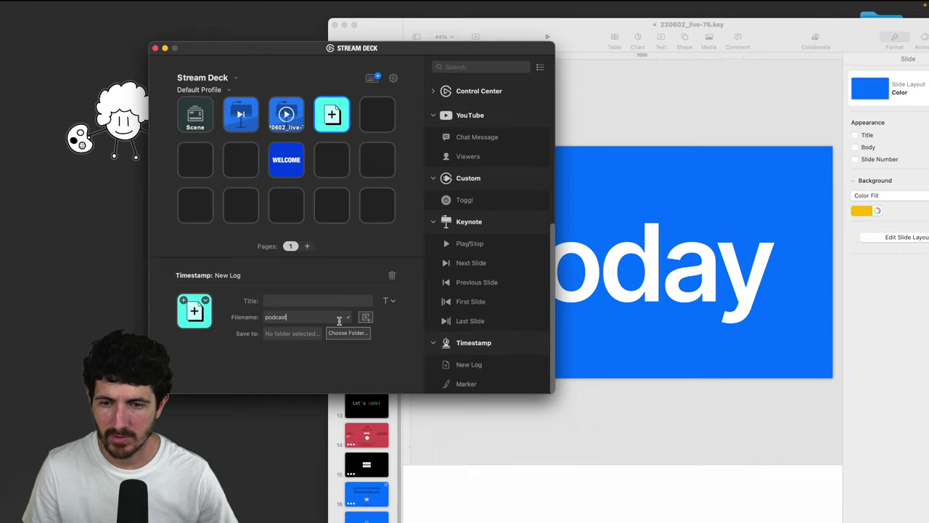
type("podcast.txt")
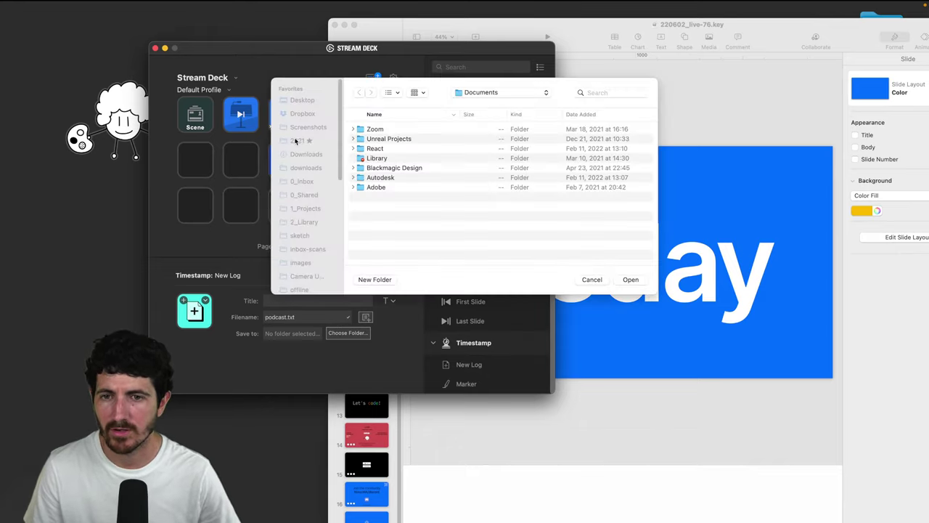
left_click(302, 99)
left_click(629, 281)
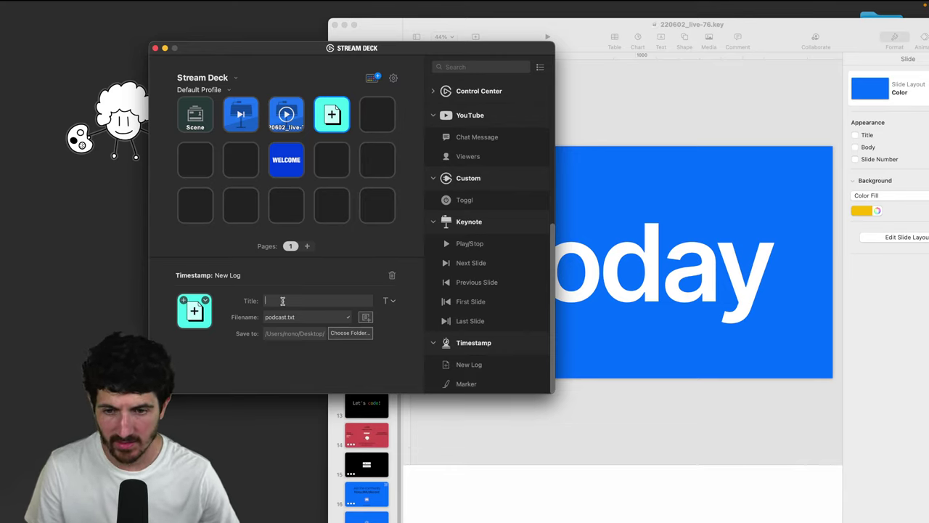
Try a few titles on the New Log key and set its title to TEST
type("He")
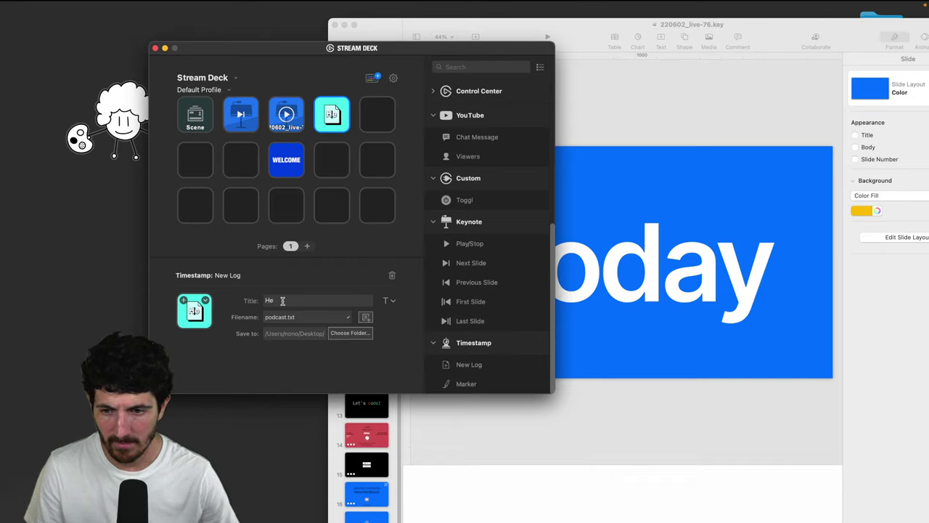
type("T")
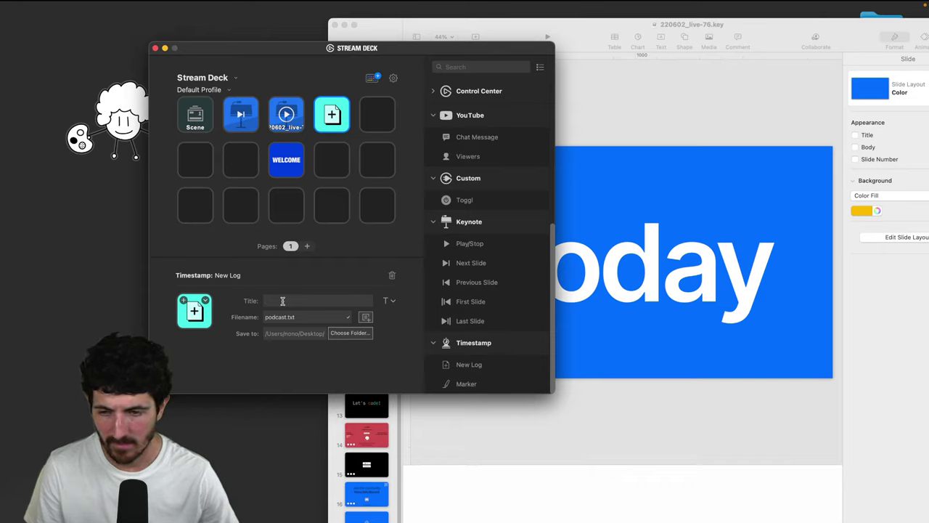
type("MARK")
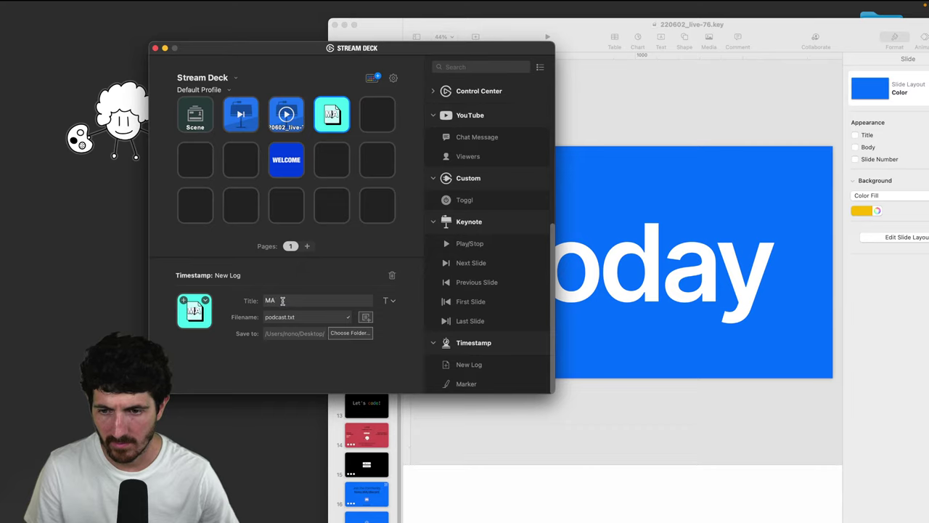
double_click(282, 300)
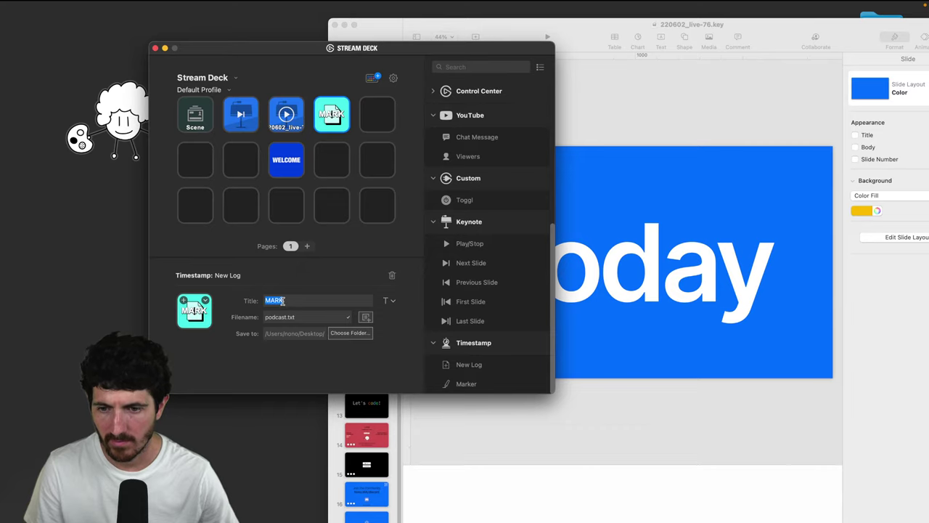
type("HEY")
double_click(282, 301)
type("TEST")
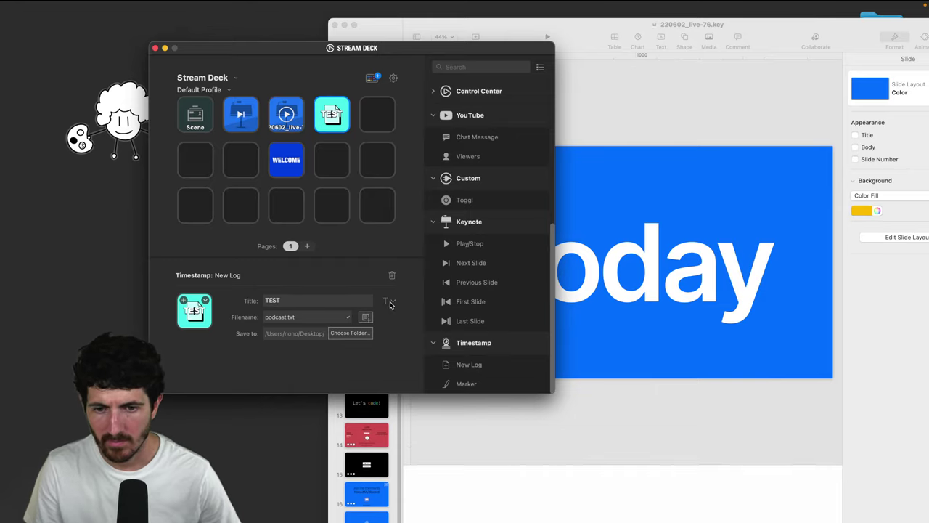
Try black as the TEST key's title color and restore it to white
left_click(391, 300)
left_click(442, 366)
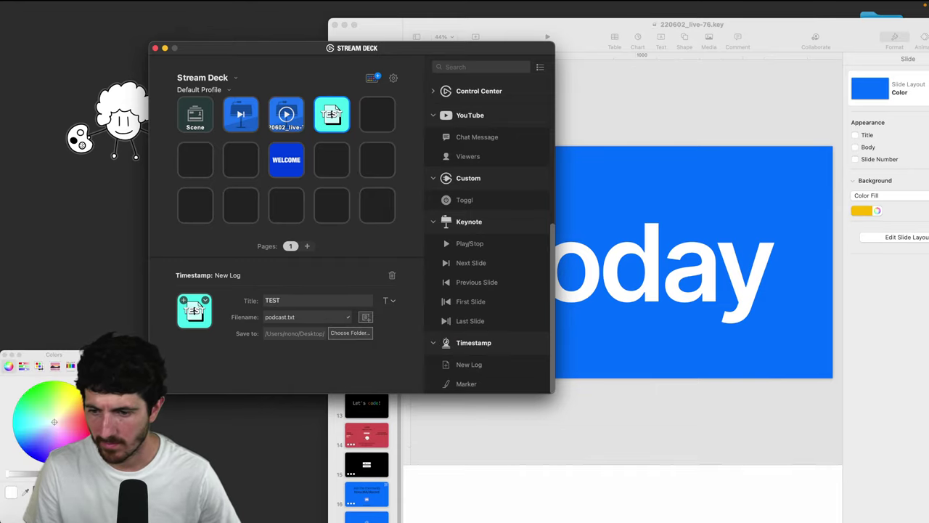
left_click_drag(80, 473, 6, 474)
left_click(365, 319)
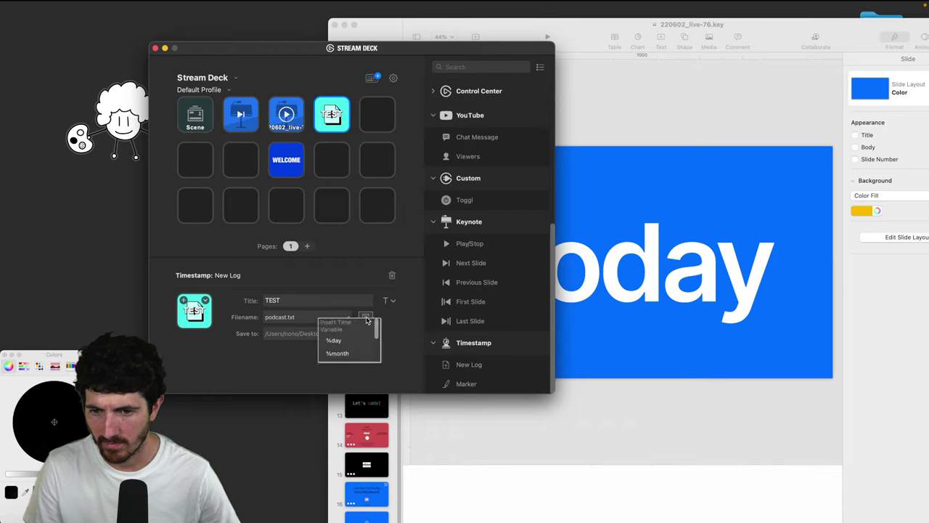
left_click(389, 301)
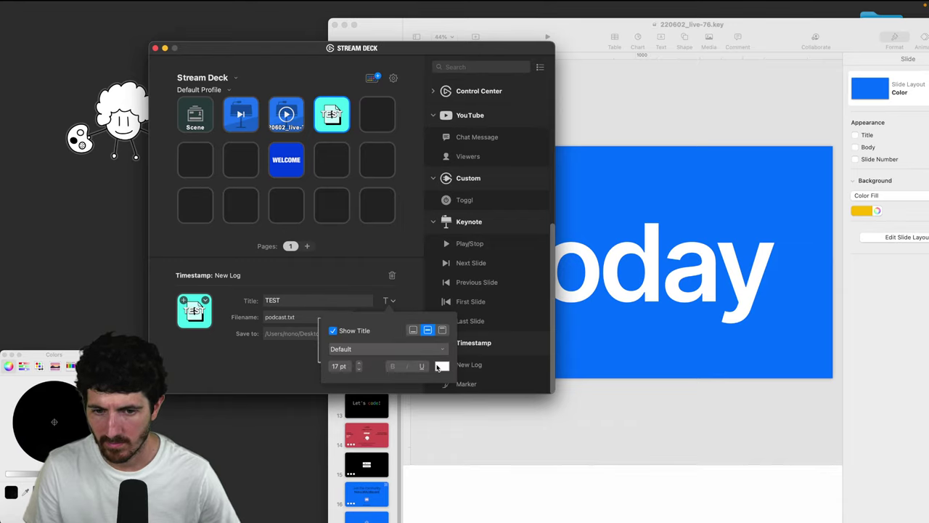
left_click(442, 365)
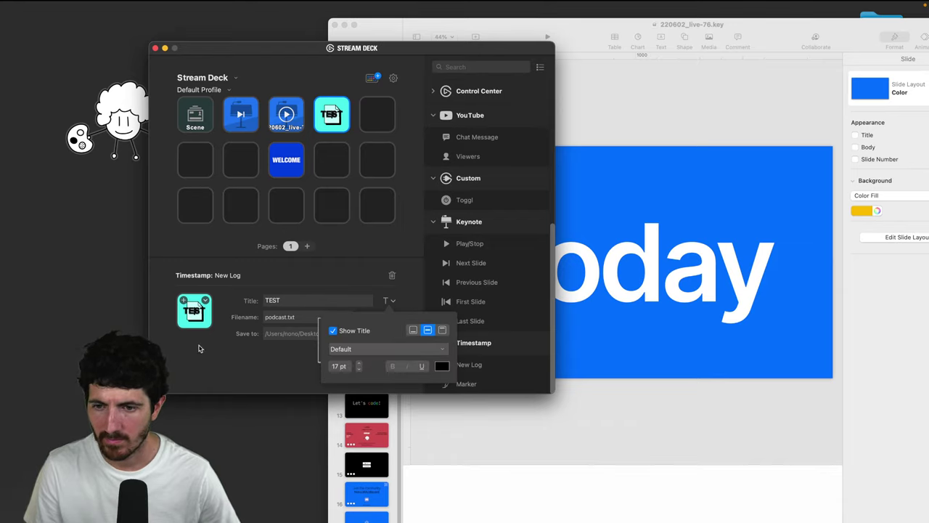
left_click(443, 366)
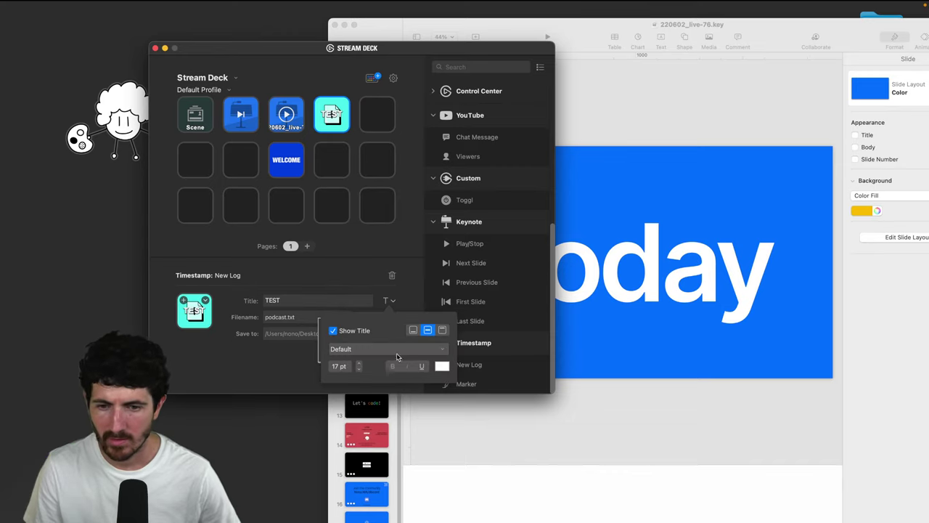
left_click(180, 304)
left_click(184, 301)
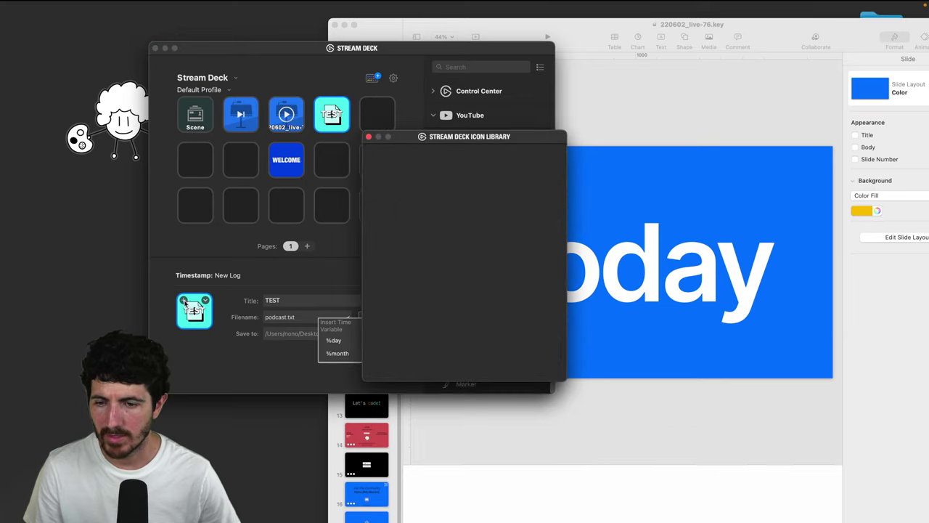
left_click(369, 138)
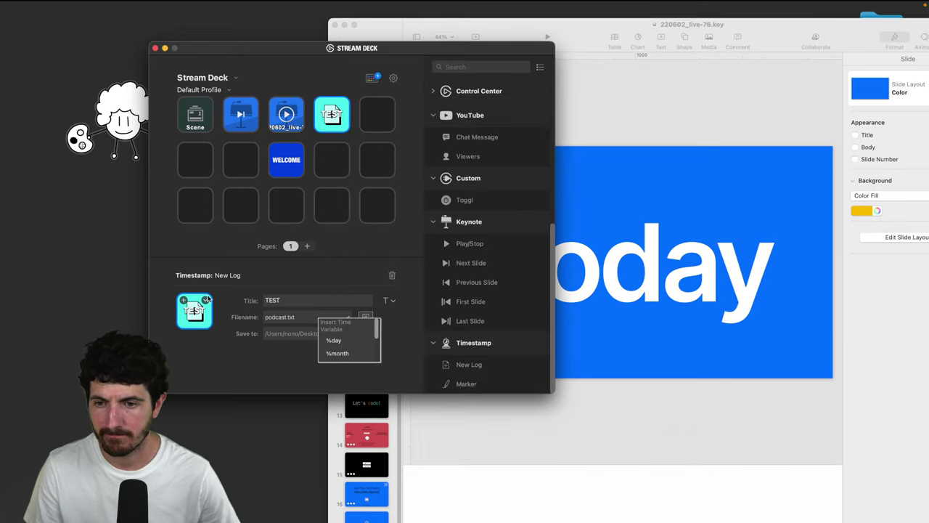
Set the TEST key's icon to the second blue microphone among the Elgato icons in the Stream Deck Icon Library
left_click(206, 300)
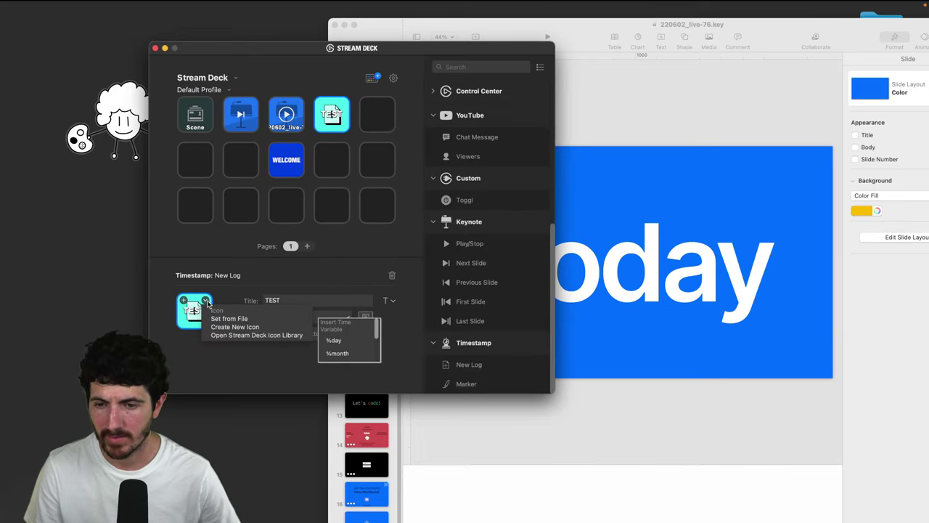
left_click(218, 335)
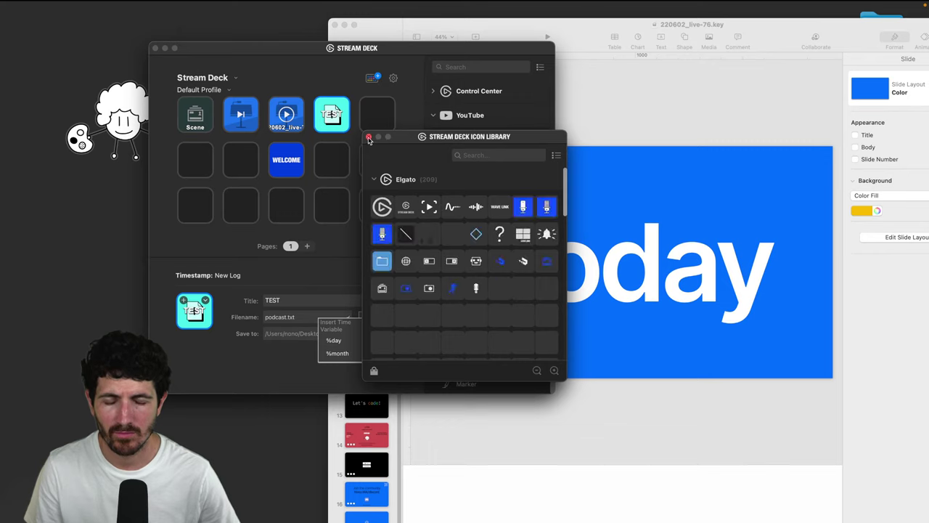
left_click(545, 208)
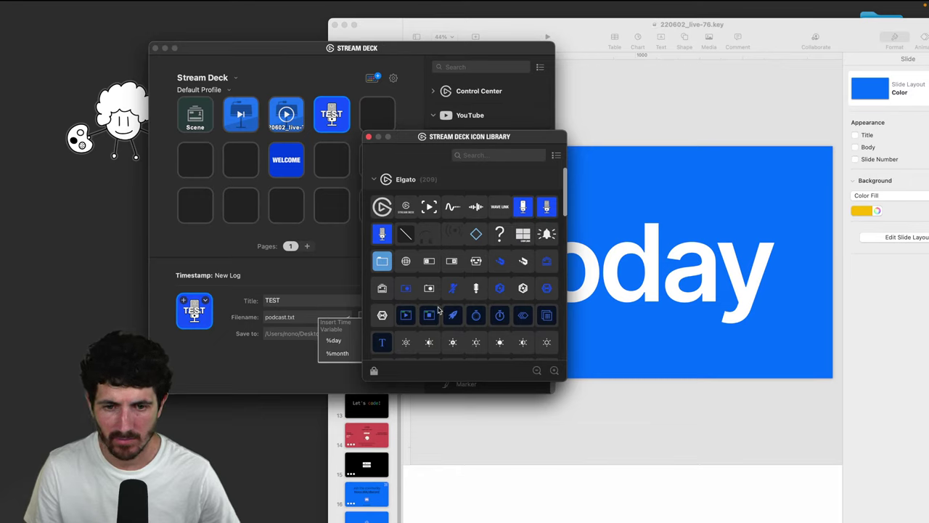
left_click(522, 317)
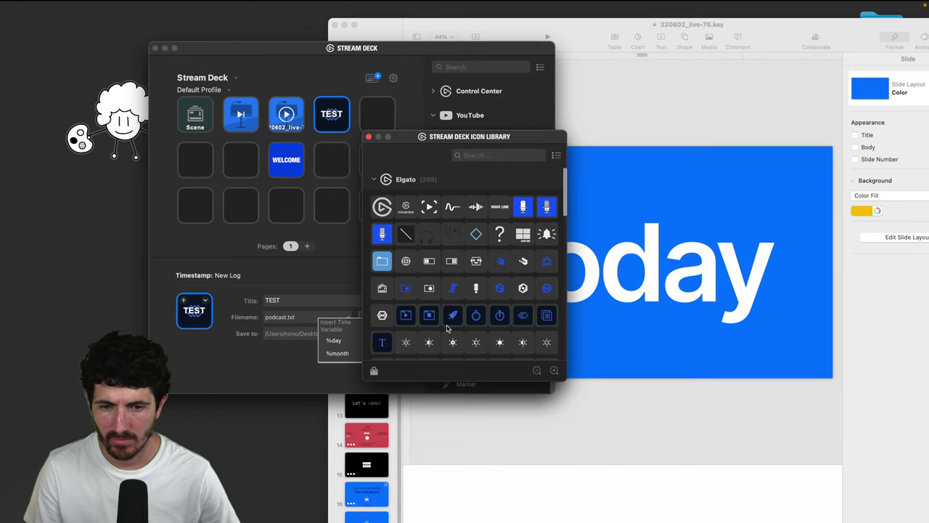
scroll(447, 328, "down", 4)
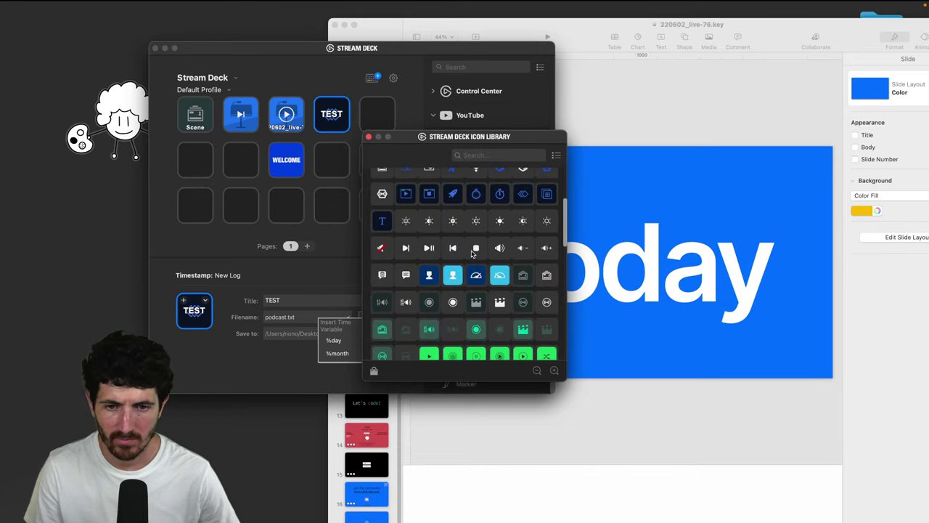
scroll(472, 252, "up", 5)
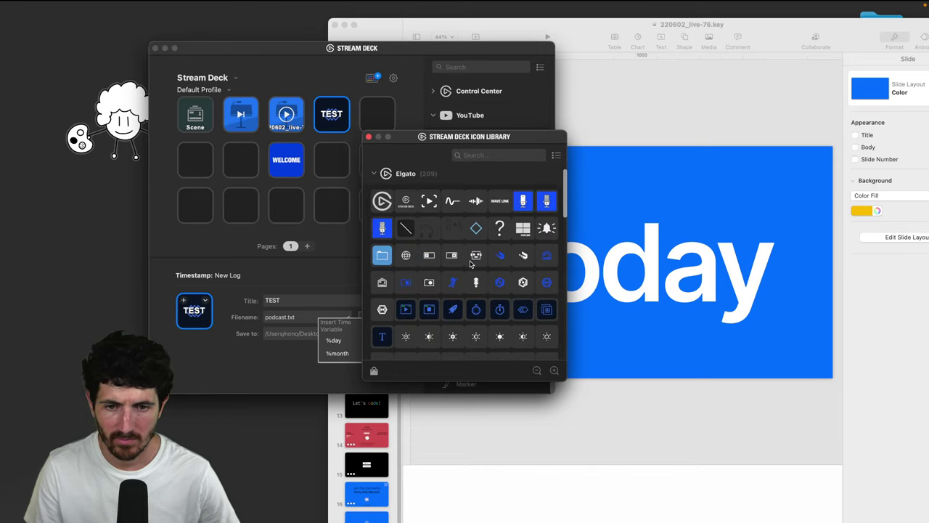
left_click(546, 204)
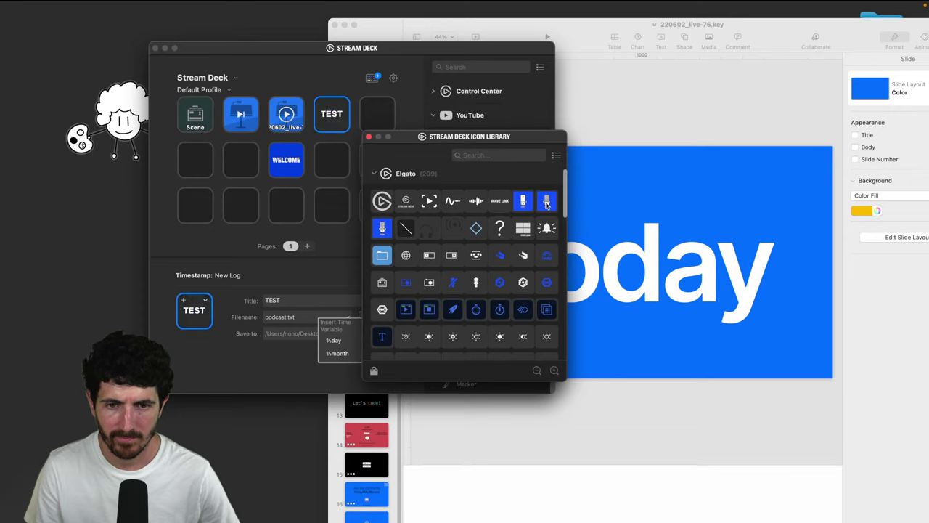
left_click(368, 136)
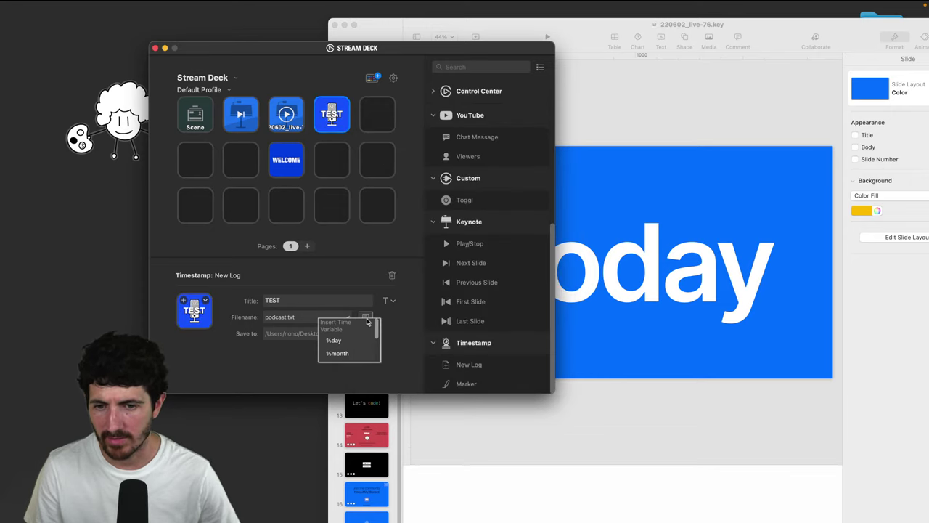
Clear the TEST title from the New Log key
key("BackSpace")
key("BackSpace")
key("BackSpace")
key("BackSpace")
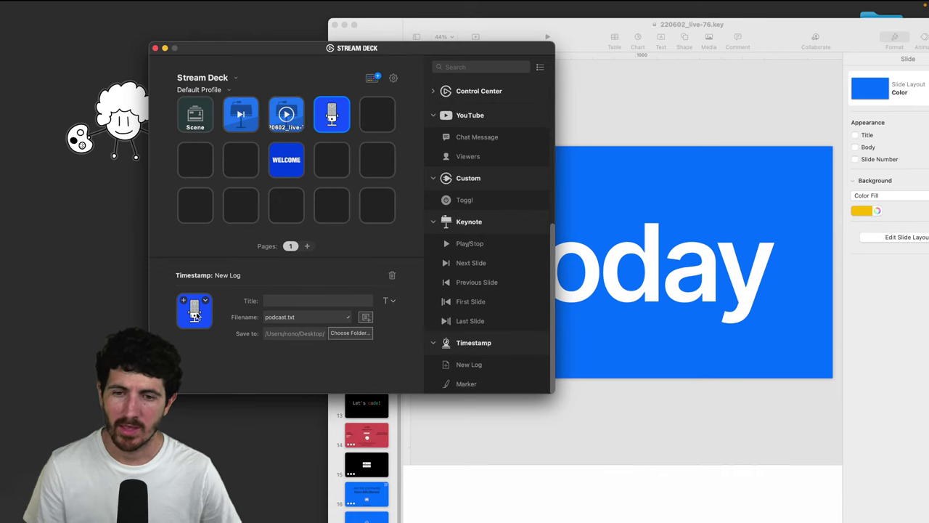
Choose the Desktop again as the New Log key's save folder and glance at the desktop
left_click(350, 332)
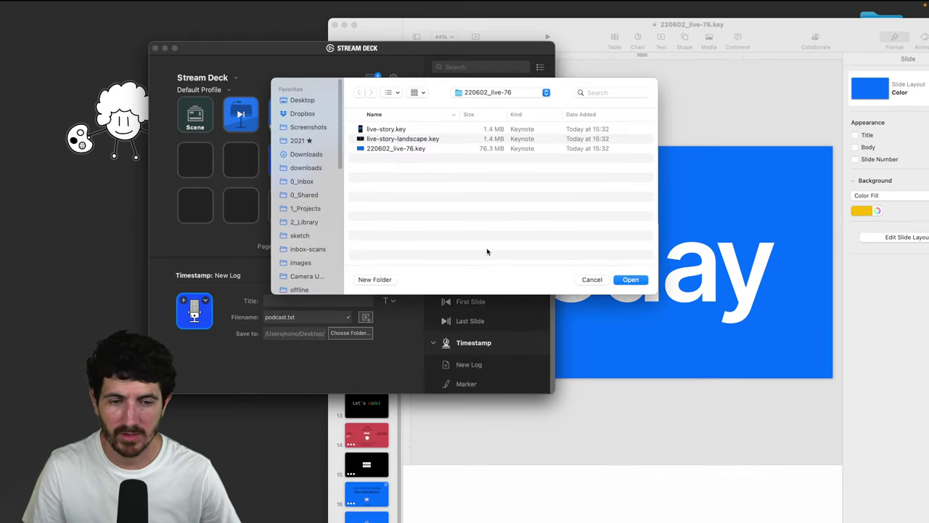
left_click(630, 280)
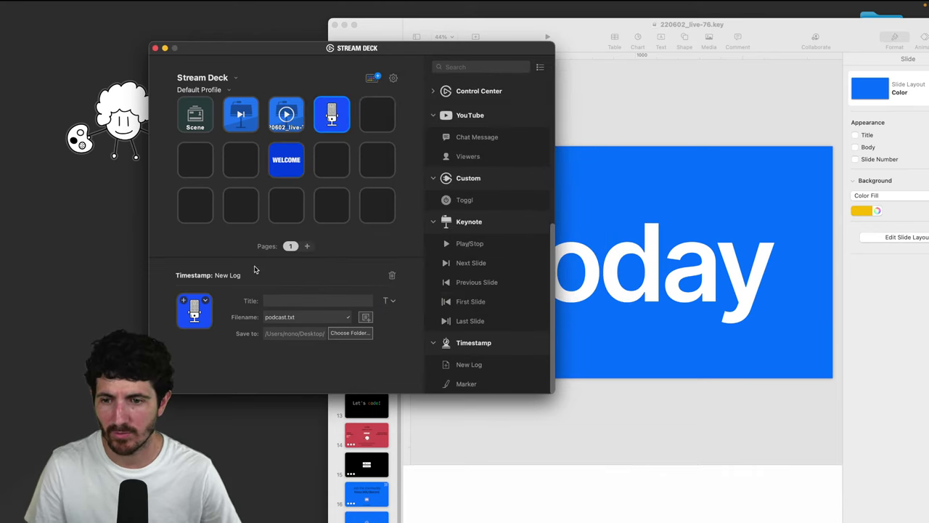
left_click(350, 333)
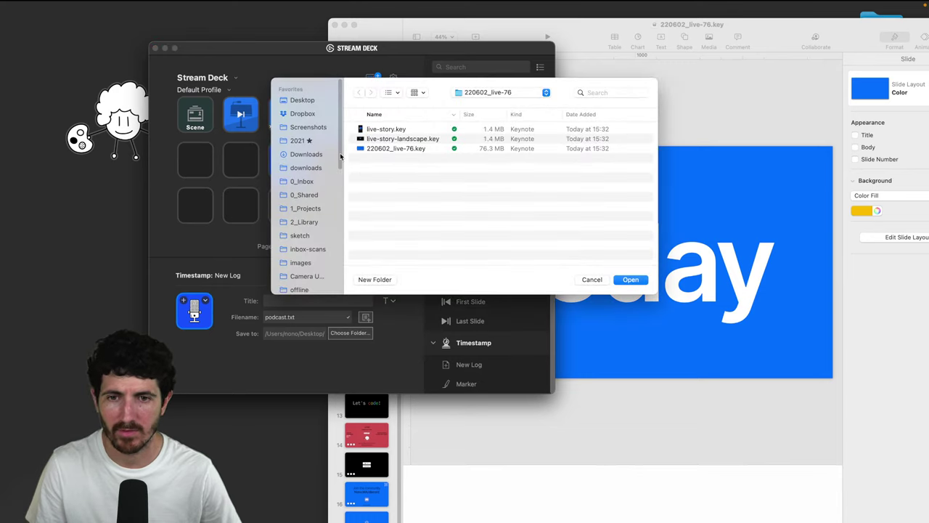
left_click(312, 102)
left_click(630, 281)
key("F11")
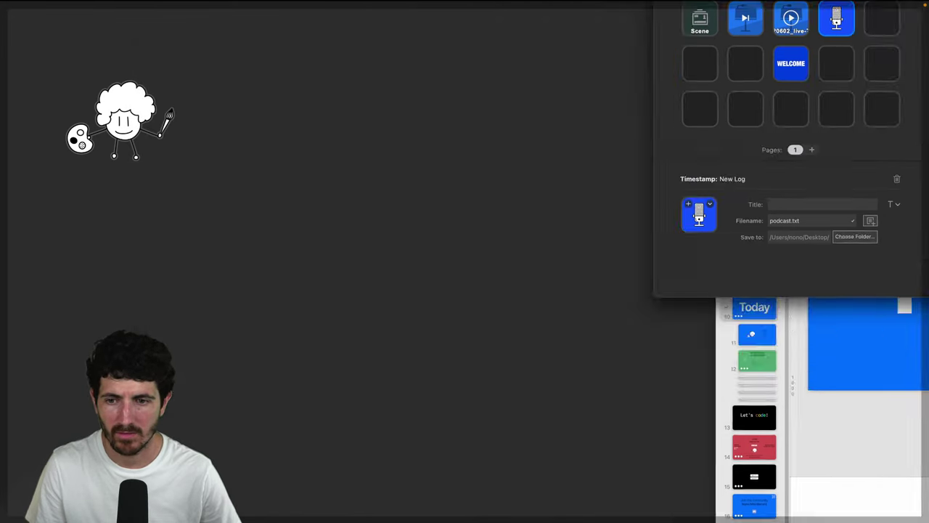
key("F11")
left_click(193, 310)
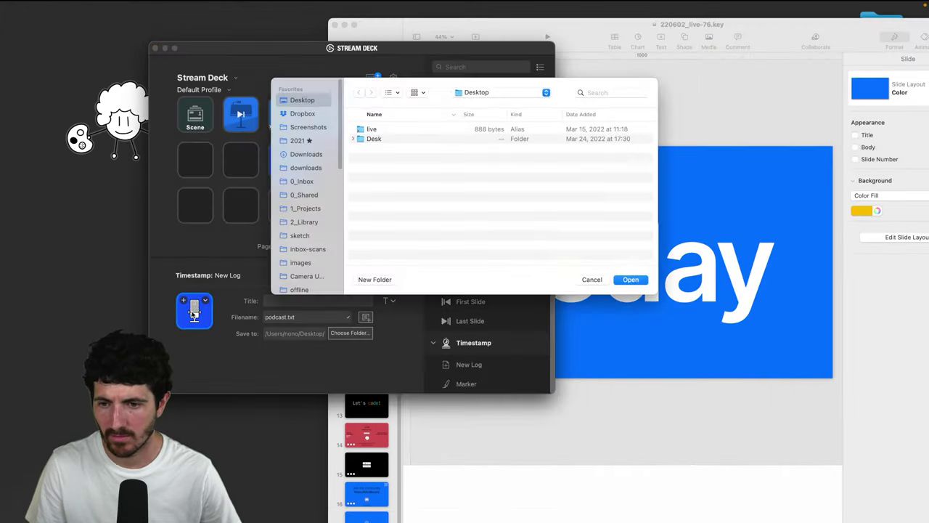
left_click(590, 280)
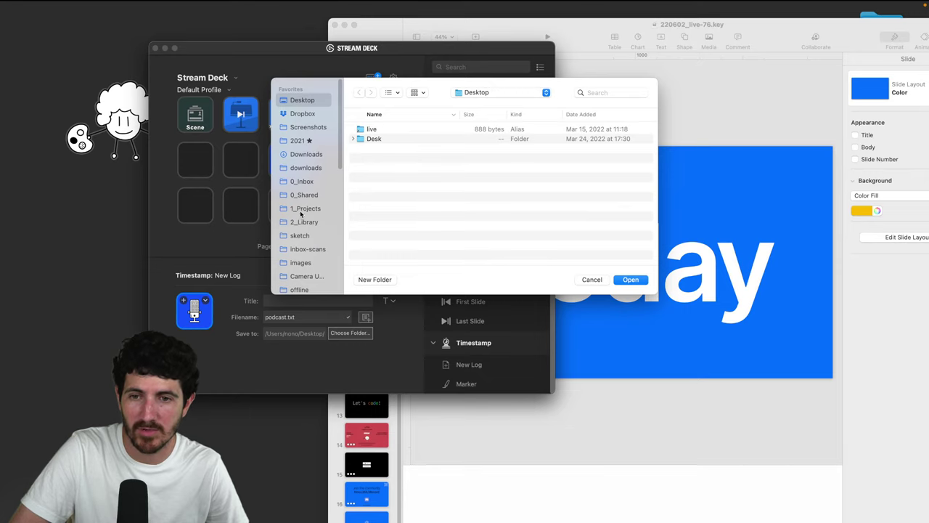
left_click(591, 280)
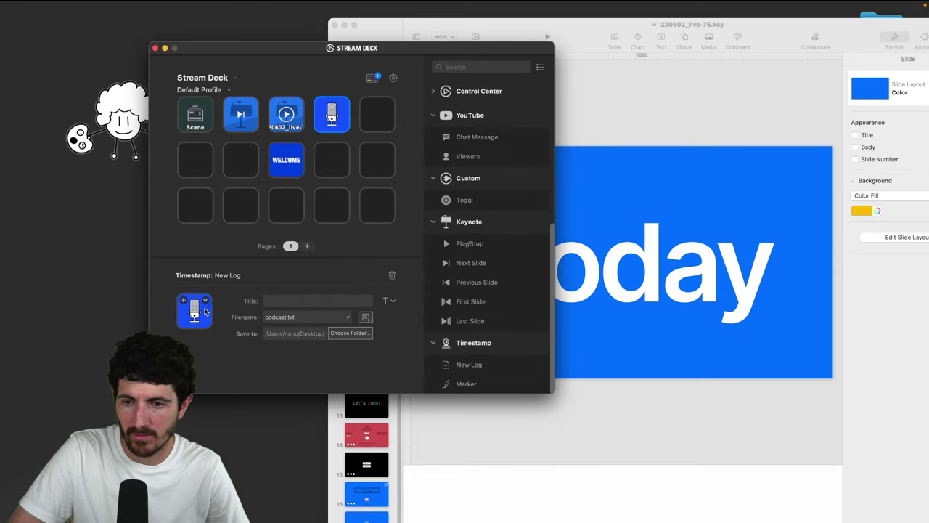
left_click(188, 318)
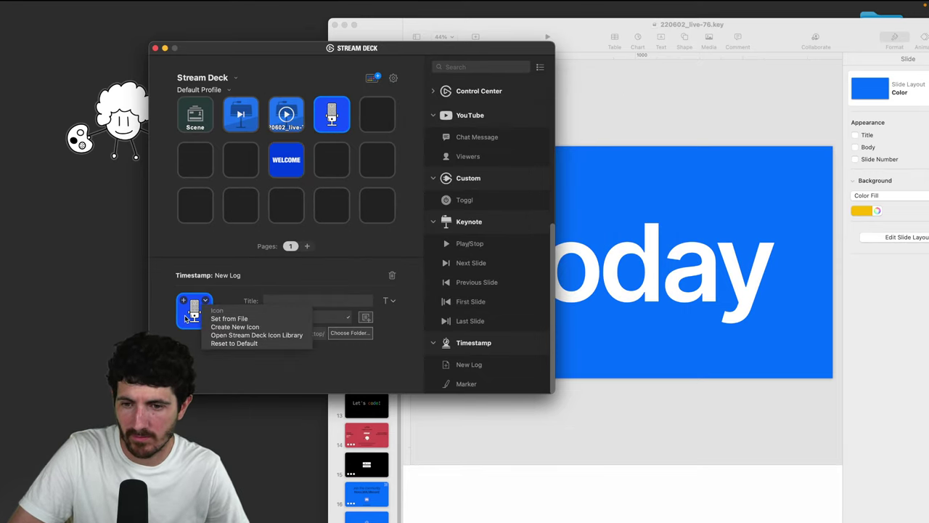
left_click(186, 318)
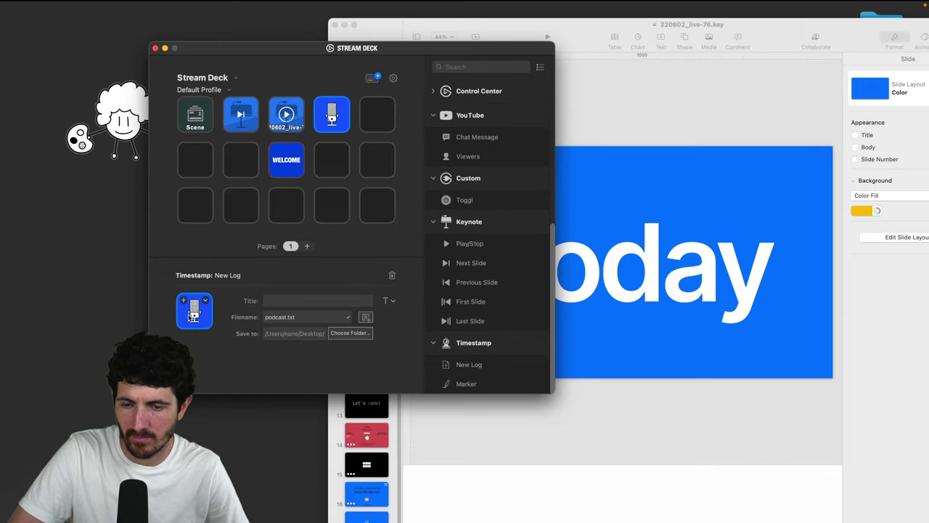
Switch to the Chrome browser and search Google Images for "icon"
left_click(828, 230)
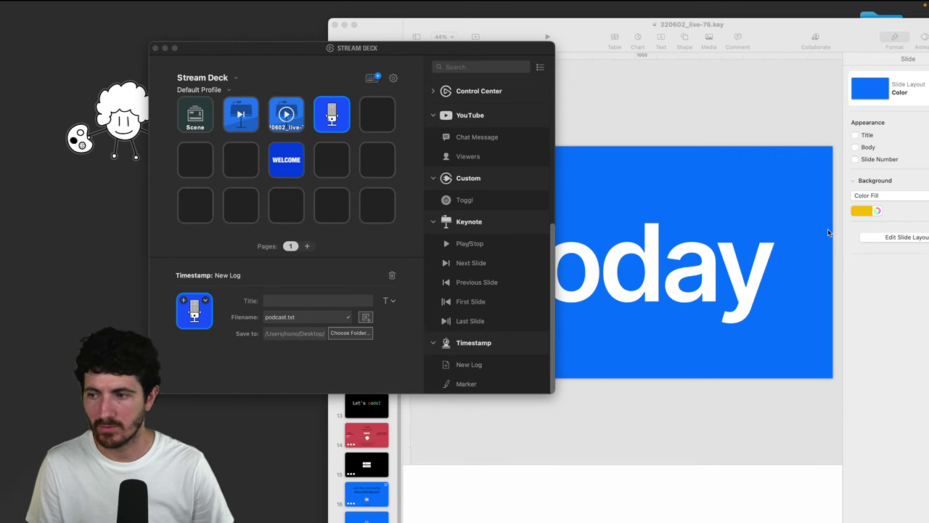
key("super+Tab")
type("img")
key("Tab")
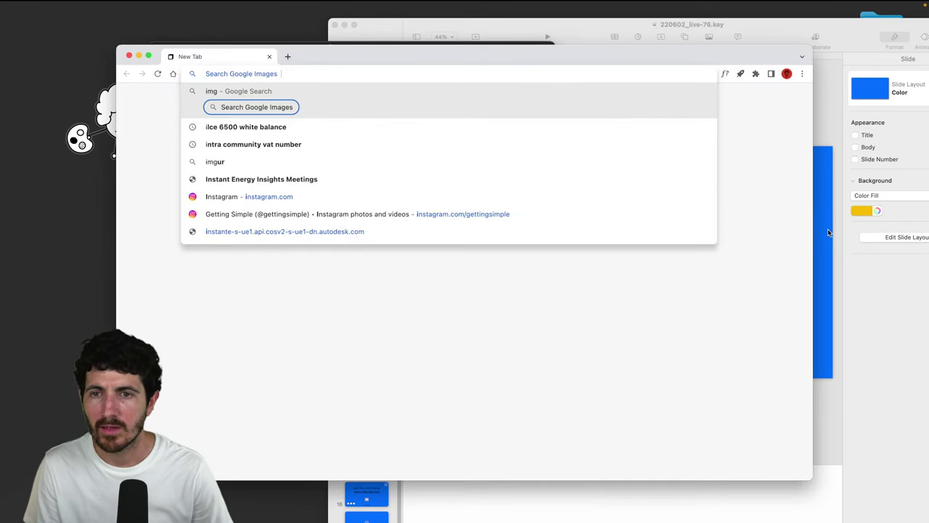
type("icon")
key("Return")
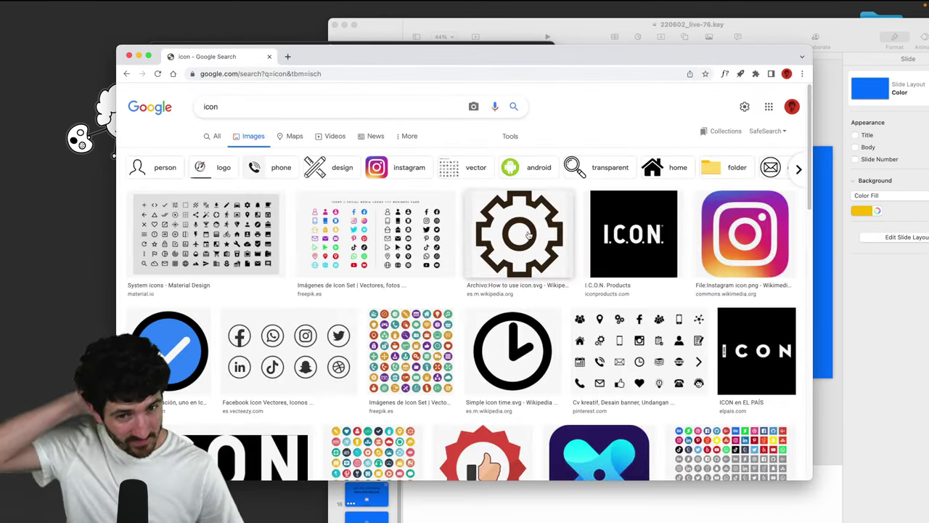
Save the large black I.C.O.N. Products image to the desktop and hide the browser
left_click(644, 247)
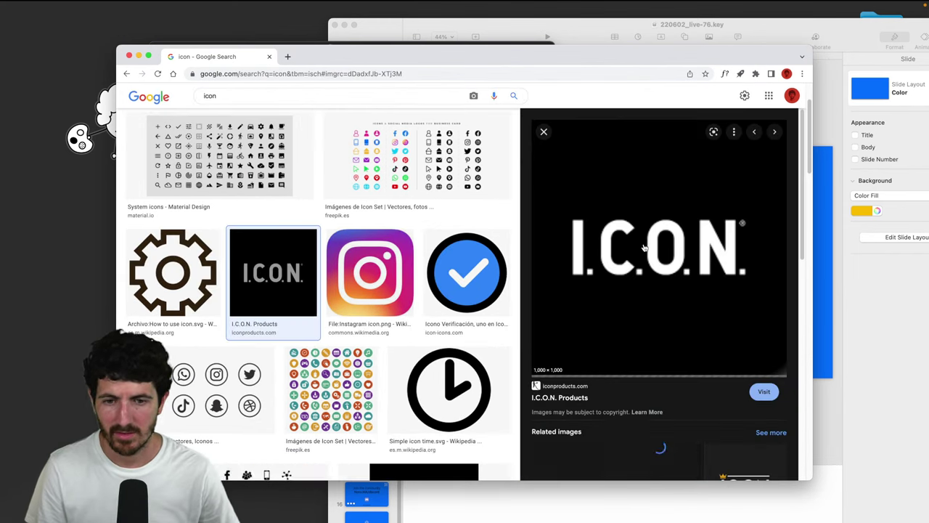
left_click_drag(643, 247, 58, 192)
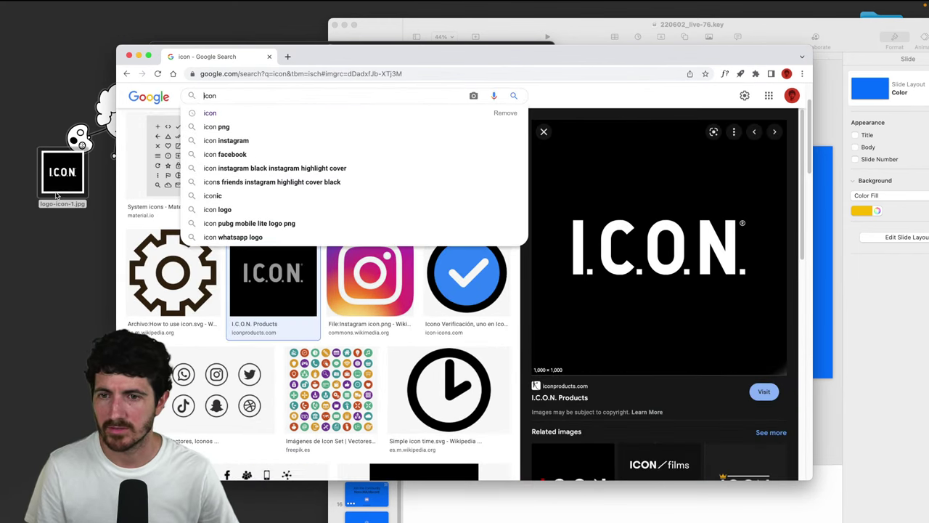
key("super+h")
Set the New Log key's icon from the Desktop file logo-icon-1.jpg and delete that file from the desktop
left_click(200, 313)
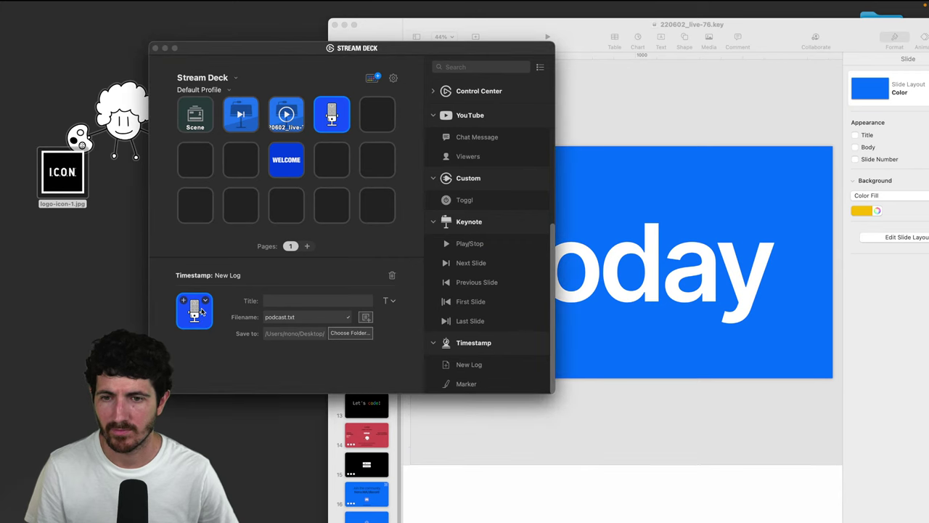
left_click(205, 301)
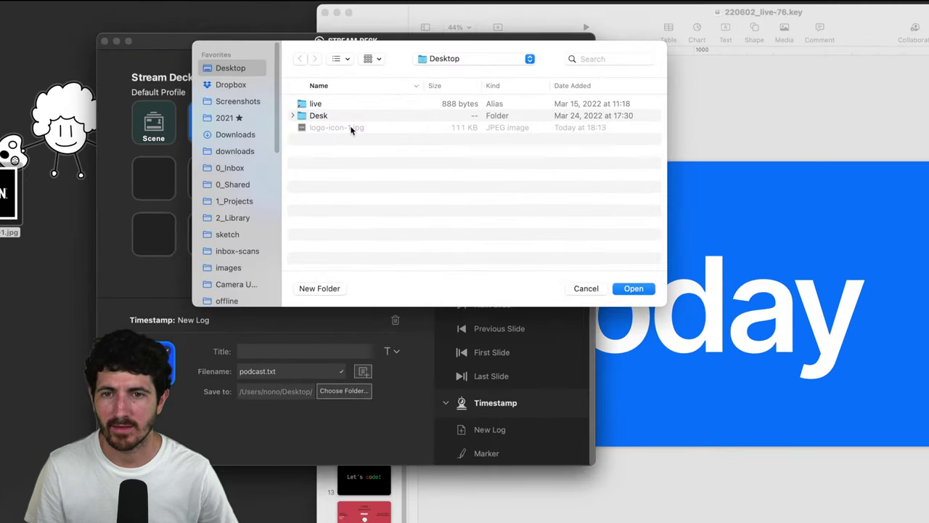
double_click(356, 118)
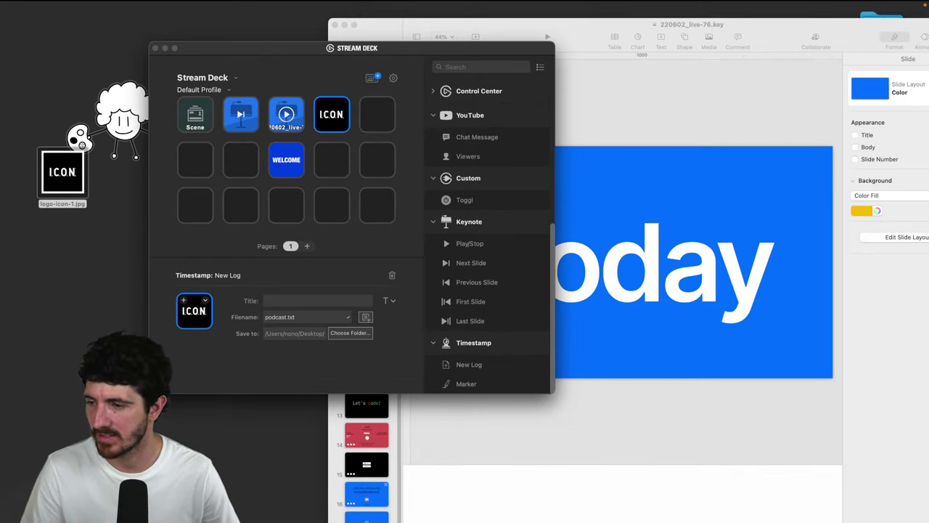
left_click(306, 108)
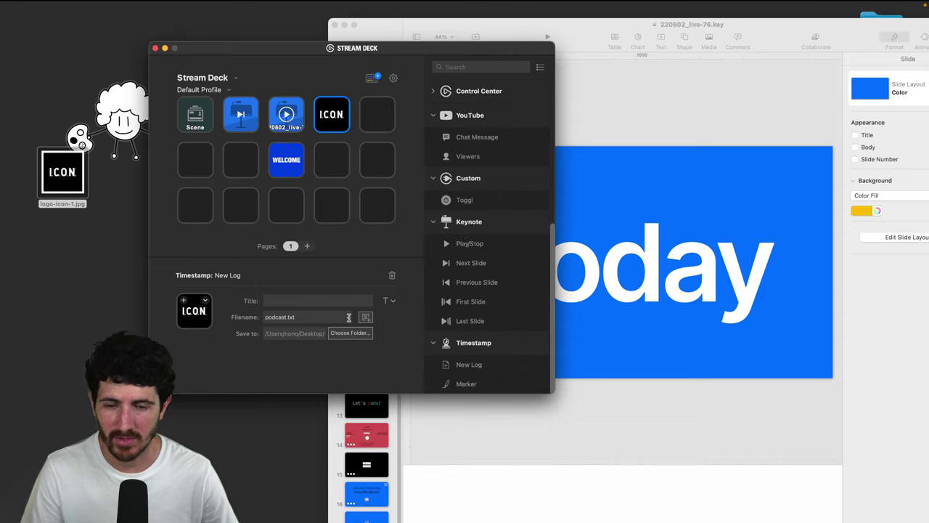
left_click(82, 166)
key("super+BackSpace")
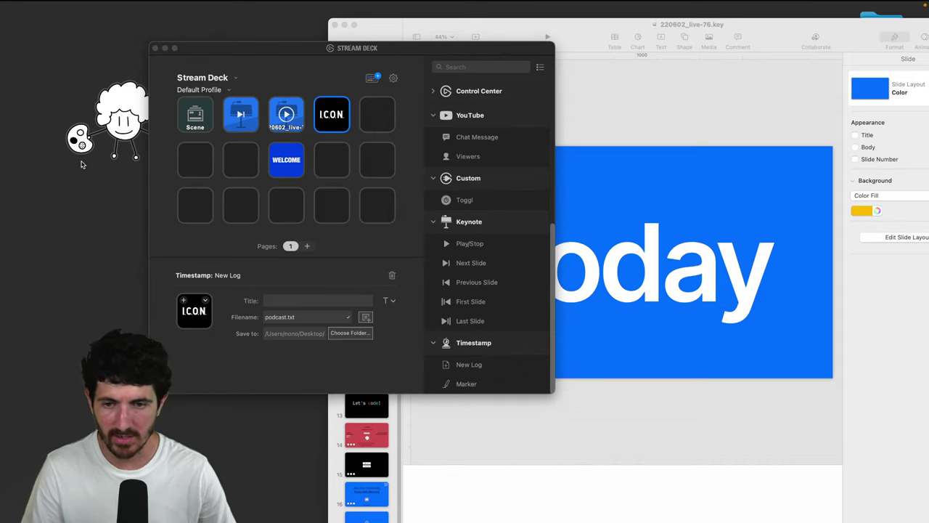
Look over the context options of the New Log action and Play/Stop key, the icon options, and the General preferences
right_click(469, 366)
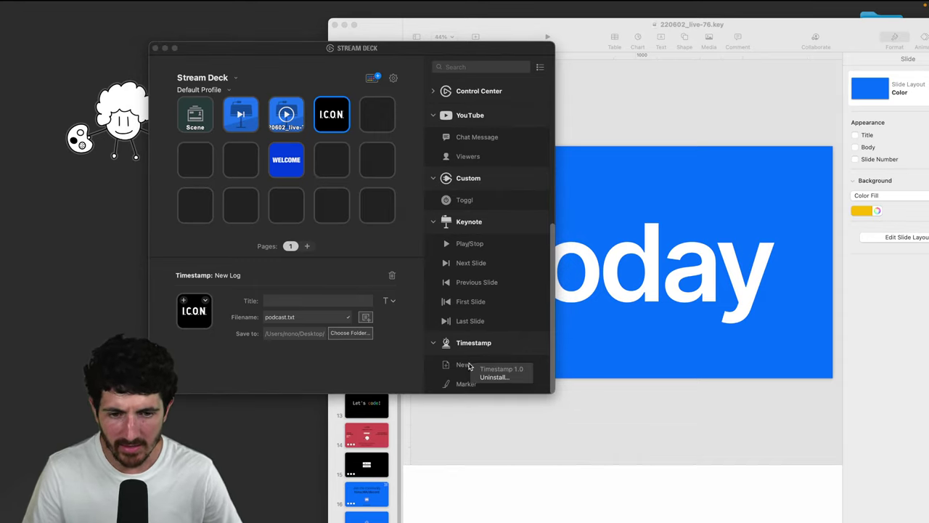
left_click(323, 382)
left_click(195, 314)
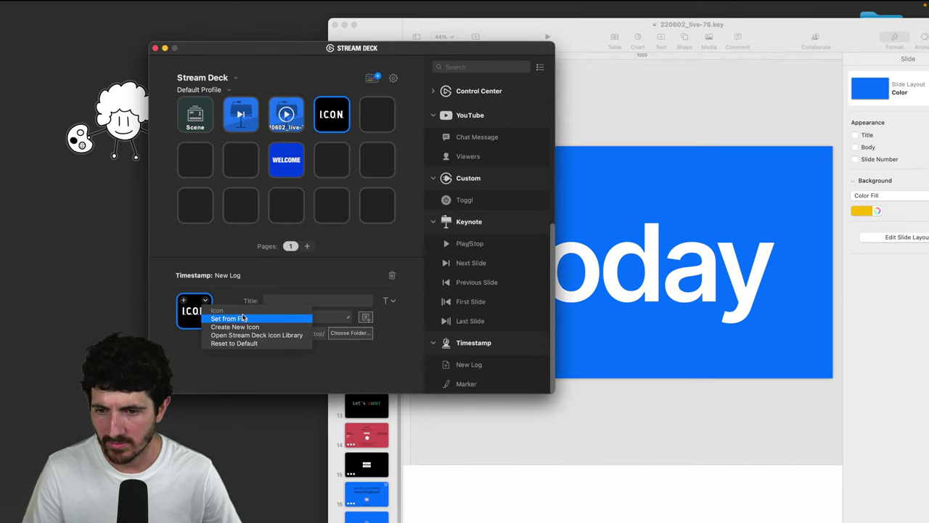
left_click(256, 220)
right_click(285, 111)
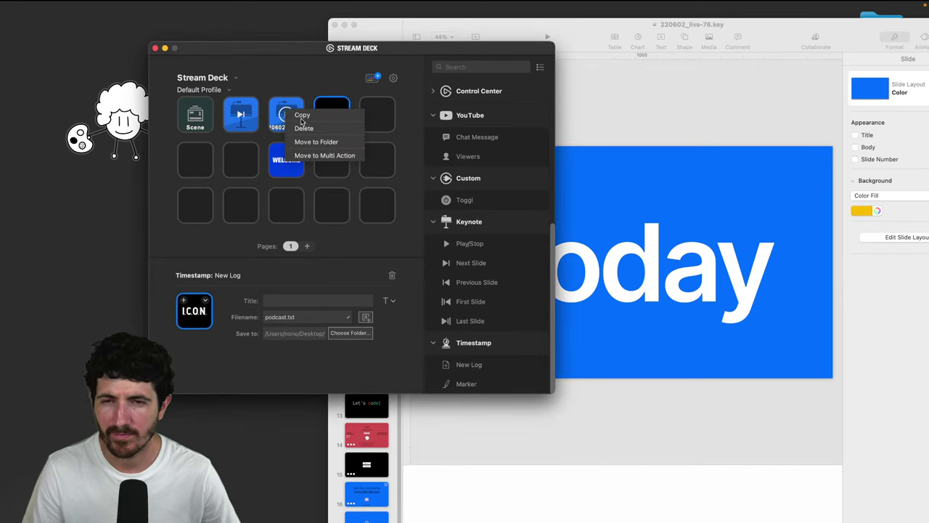
left_click(374, 79)
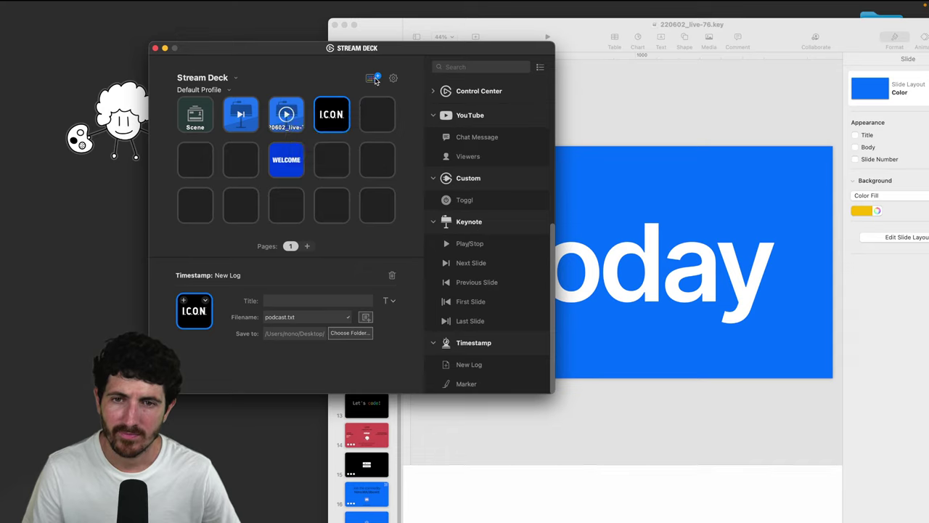
left_click(365, 78)
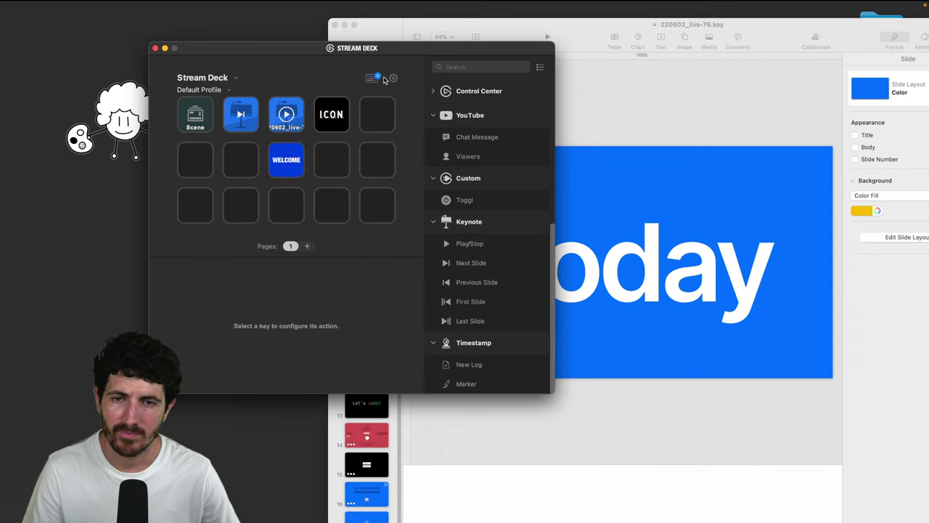
left_click(392, 78)
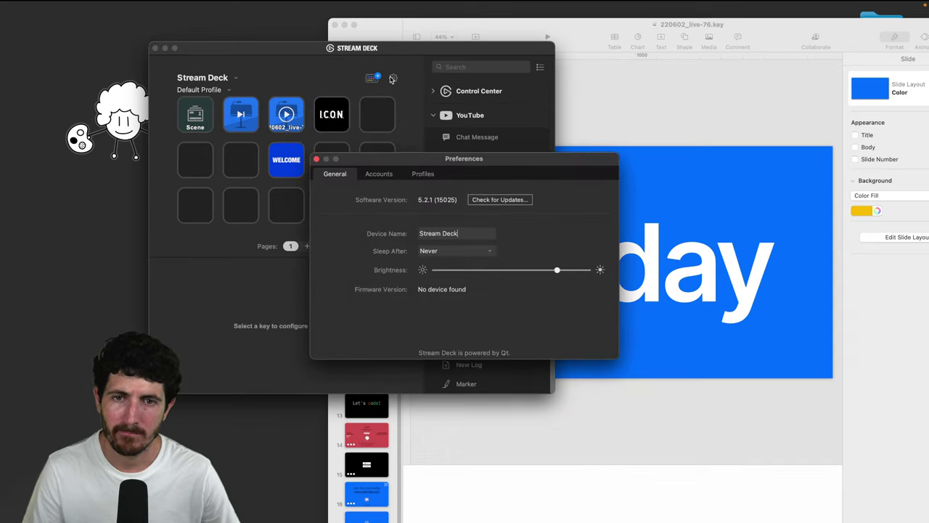
left_click(317, 161)
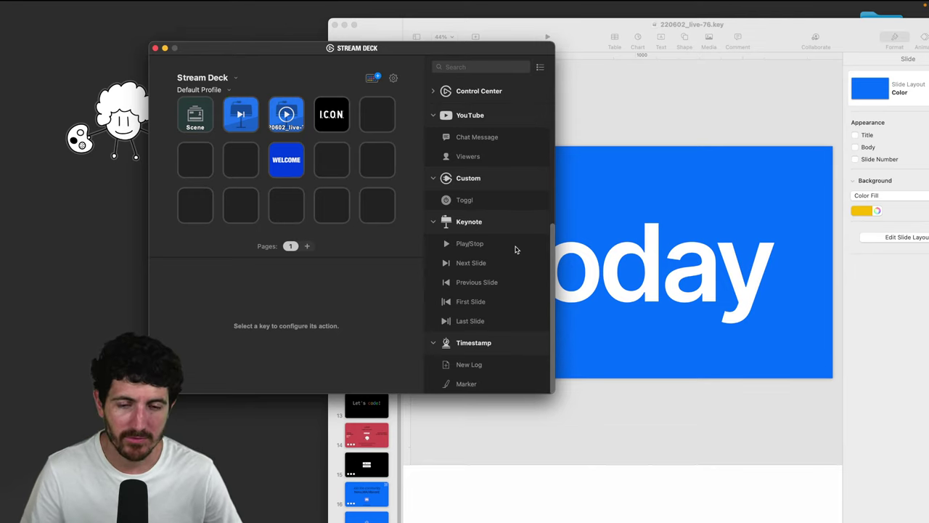
Assign the Custom Toggl action to the first key of the second row and the System Open action to the key beside it
scroll(460, 235, "up", 4)
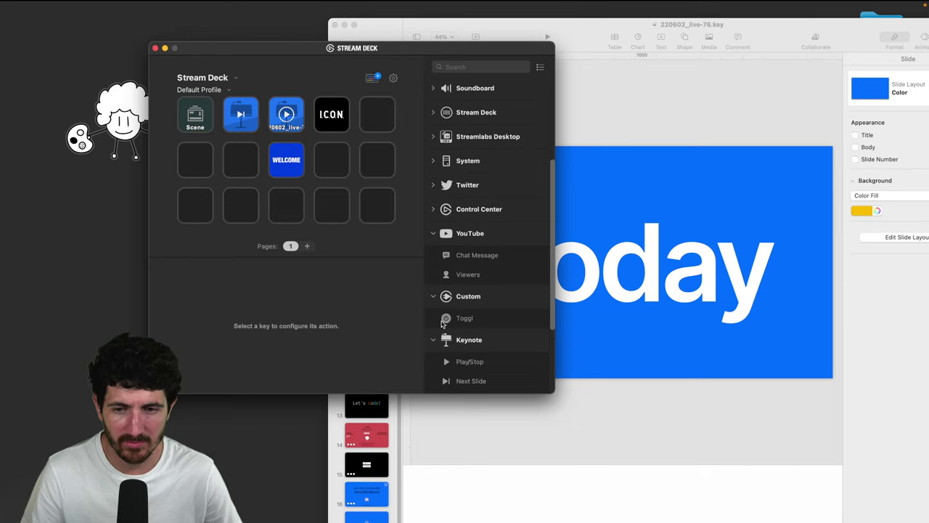
left_click_drag(442, 324, 195, 160)
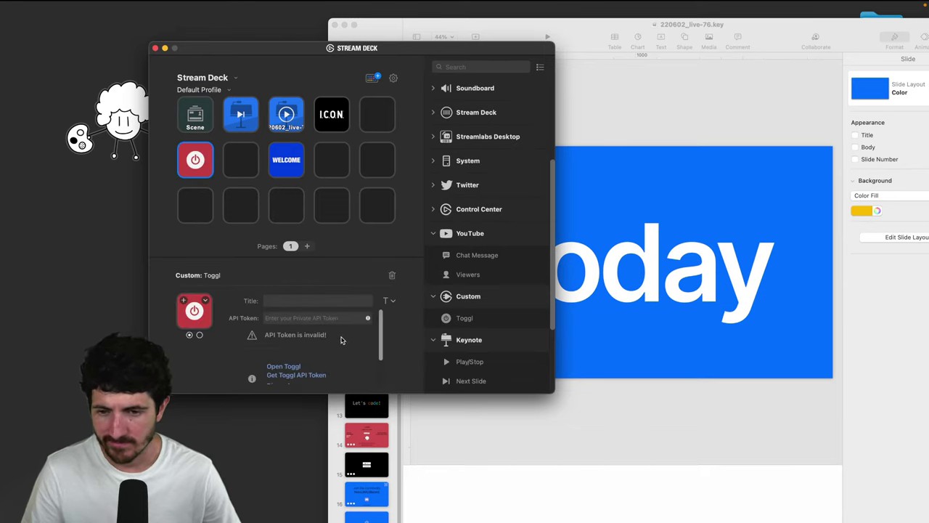
scroll(343, 340, "down", 2)
scroll(343, 339, "up", 2)
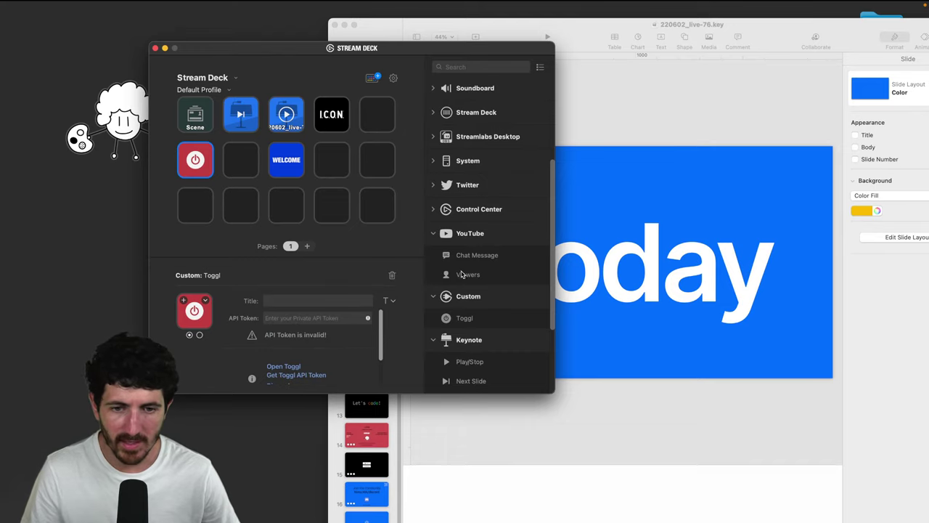
left_click(434, 162)
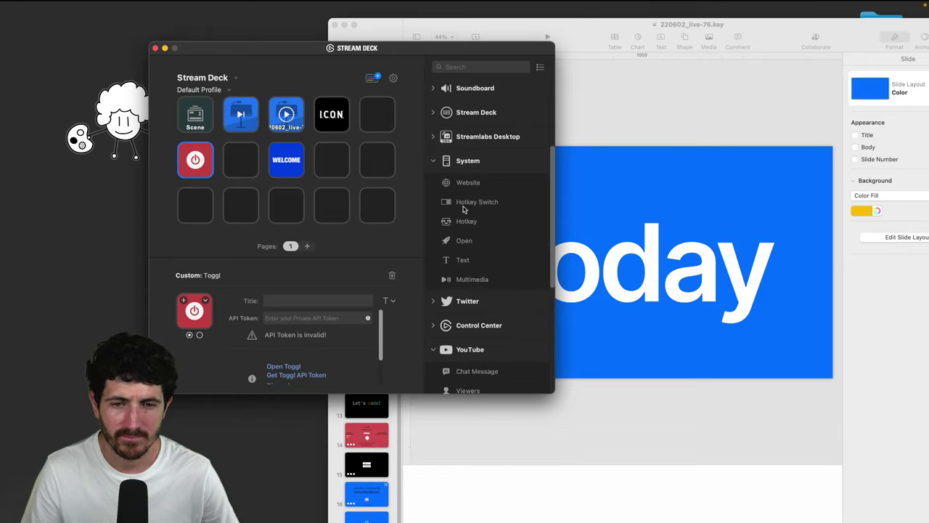
left_click_drag(463, 250, 240, 159)
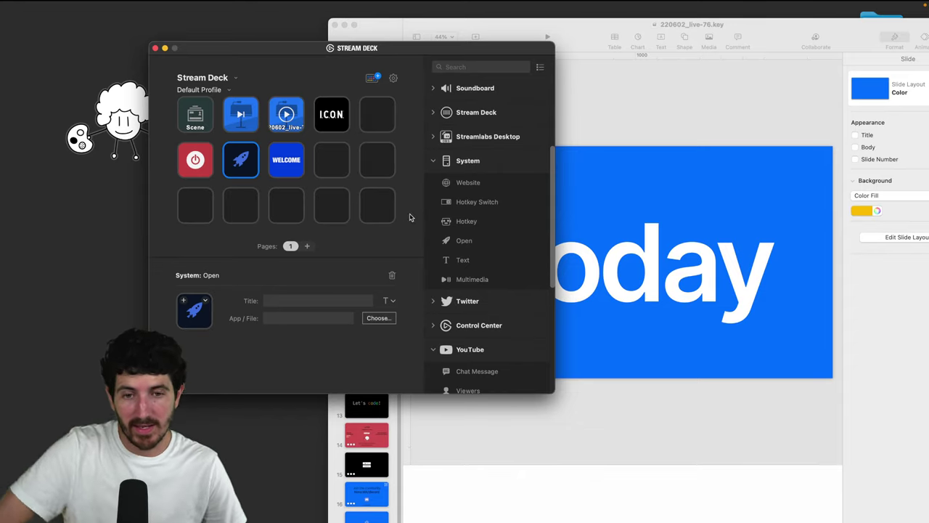
Assign the System Hotkey action to the key beside WELCOME and allow Stream Deck.app to monitor keyboard input in the privacy settings
left_click_drag(447, 224, 341, 164)
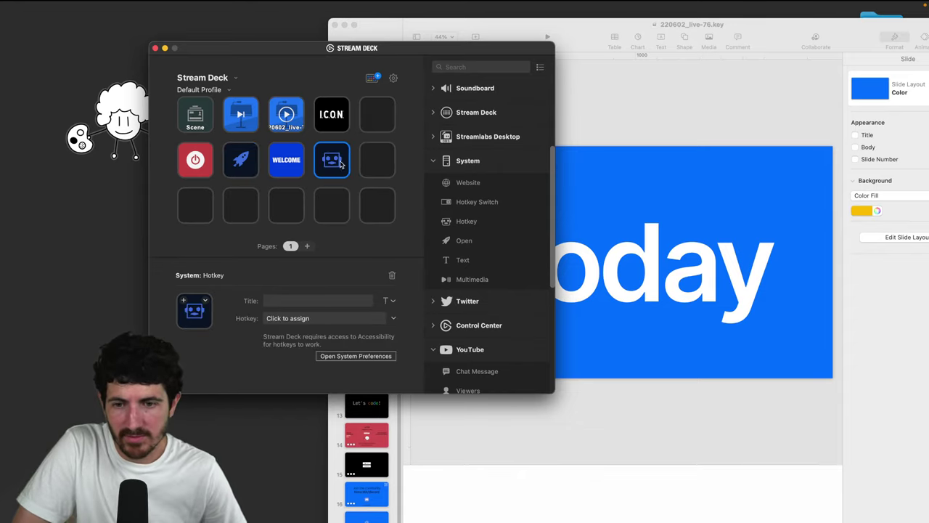
left_click(297, 320)
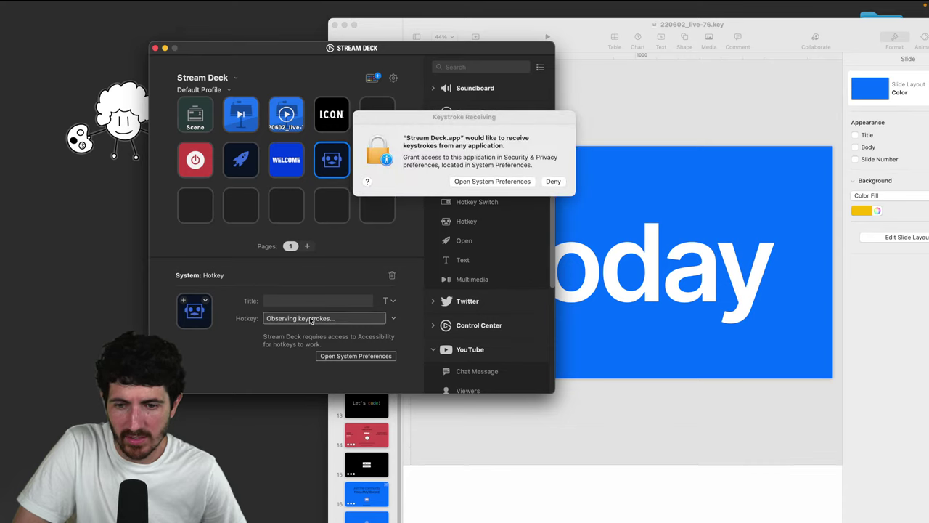
left_click(552, 181)
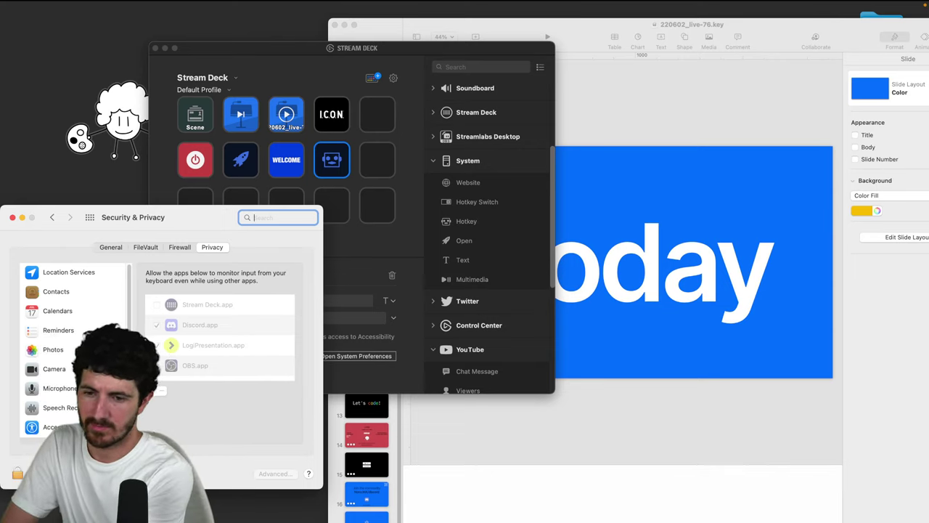
left_click(13, 475)
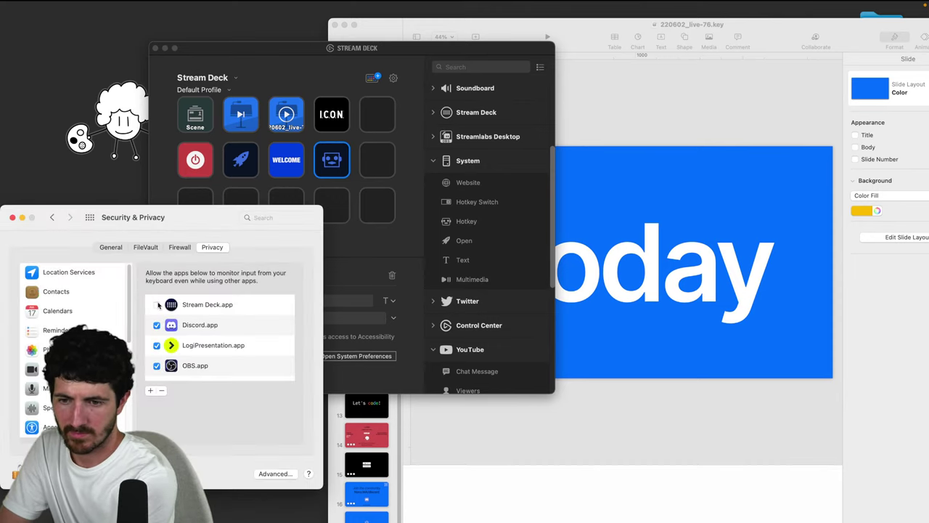
left_click(157, 305)
left_click(176, 396)
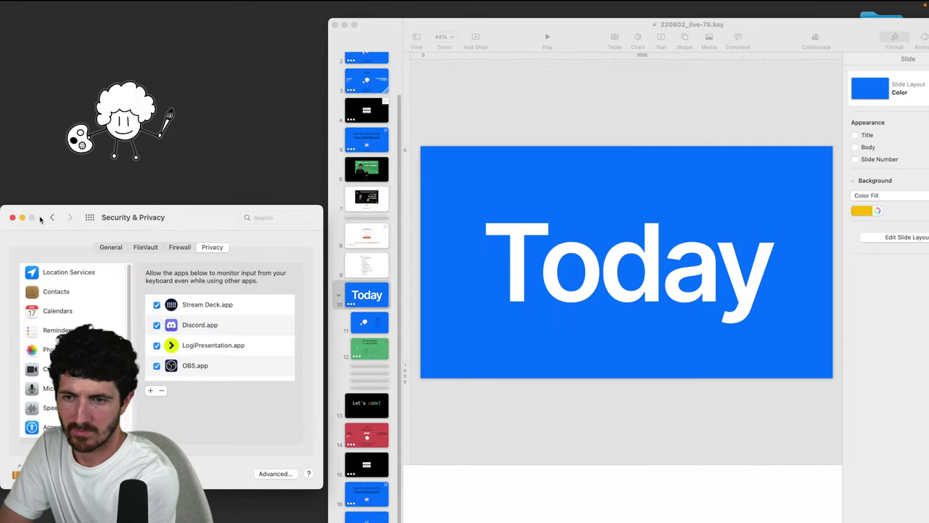
left_click(12, 217)
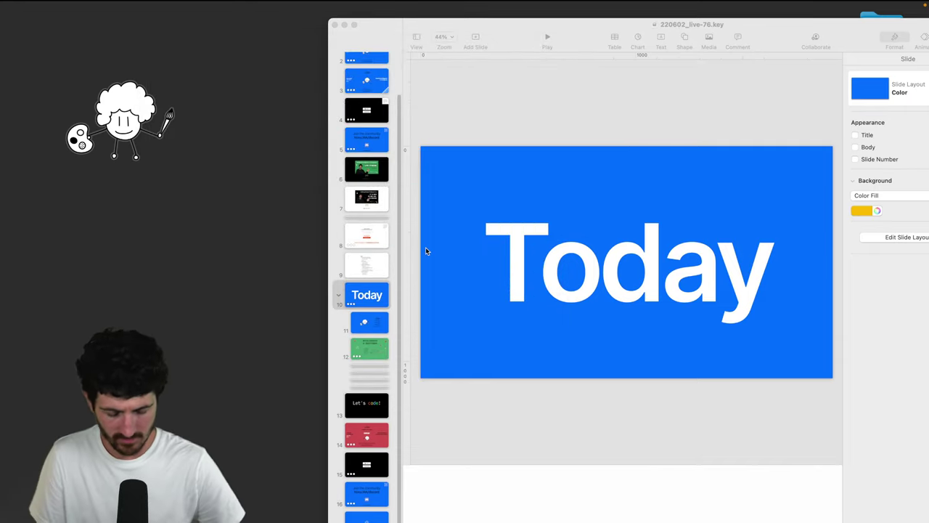
Relaunch Stream Deck and hide Keynote, leaving the Stream Deck window alone on the desktop
key("super+space")
type("stream")
key("Return")
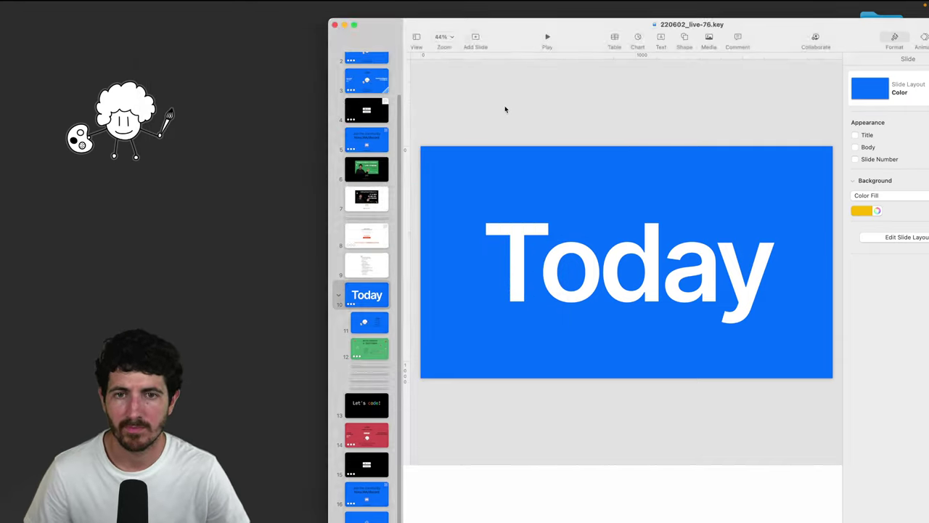
right_click(914, 308)
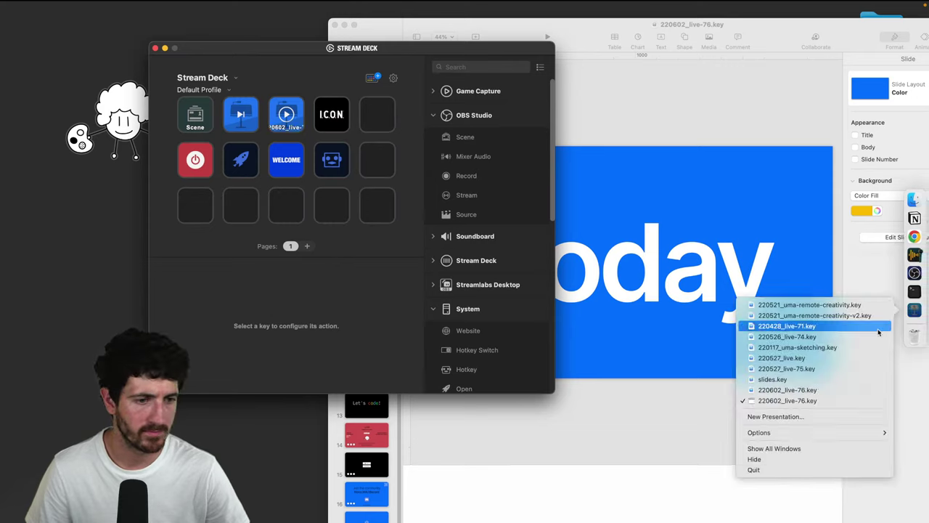
left_click(797, 457)
left_click_drag(429, 53, 645, 159)
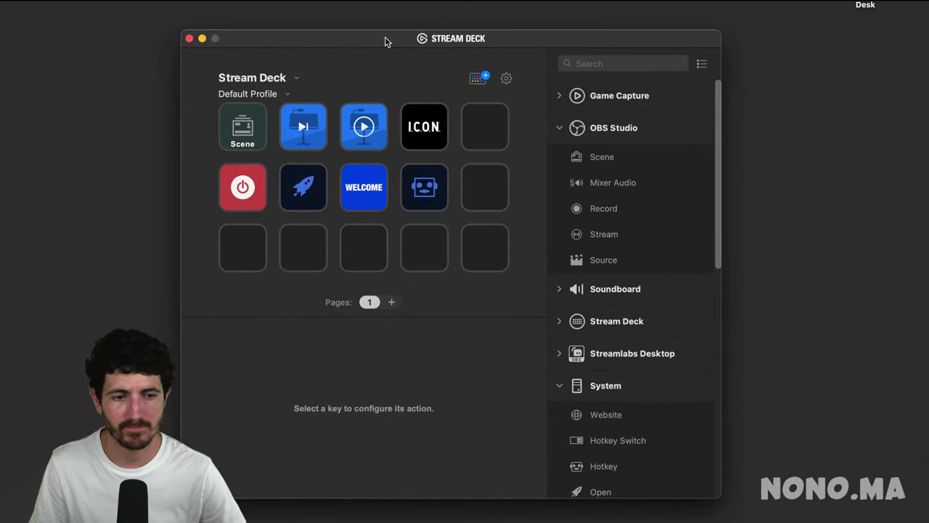
Set the Open key to launch Adobe Photoshop 2022.app from the Applications folder
left_click(284, 187)
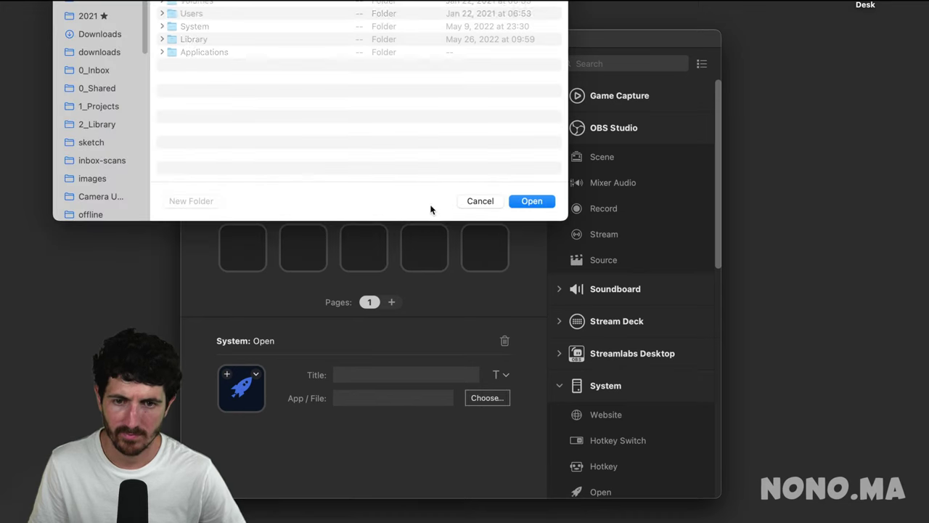
double_click(283, 53)
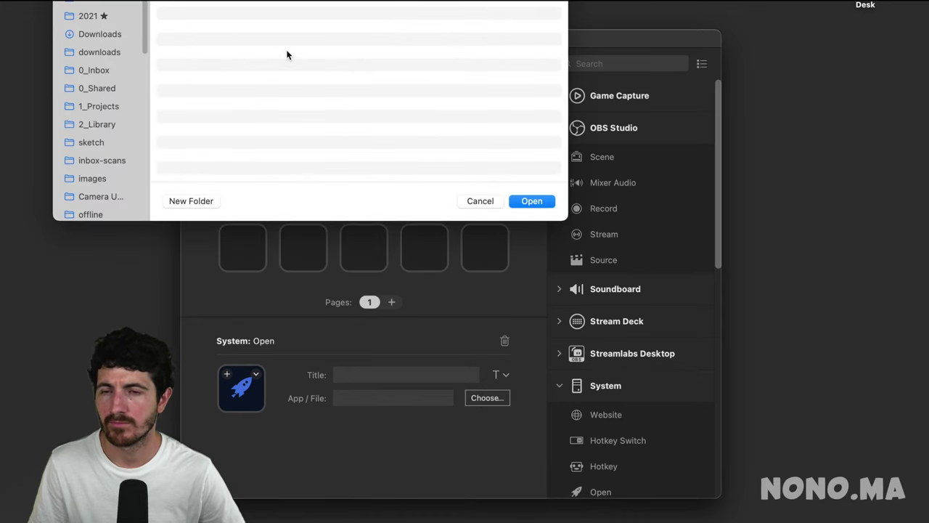
left_click(216, 145)
double_click(216, 145)
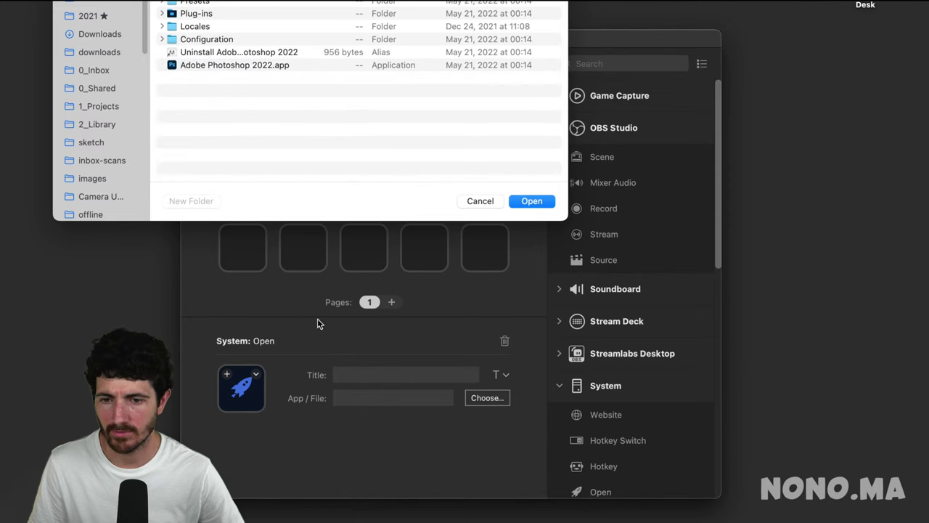
left_click(523, 201)
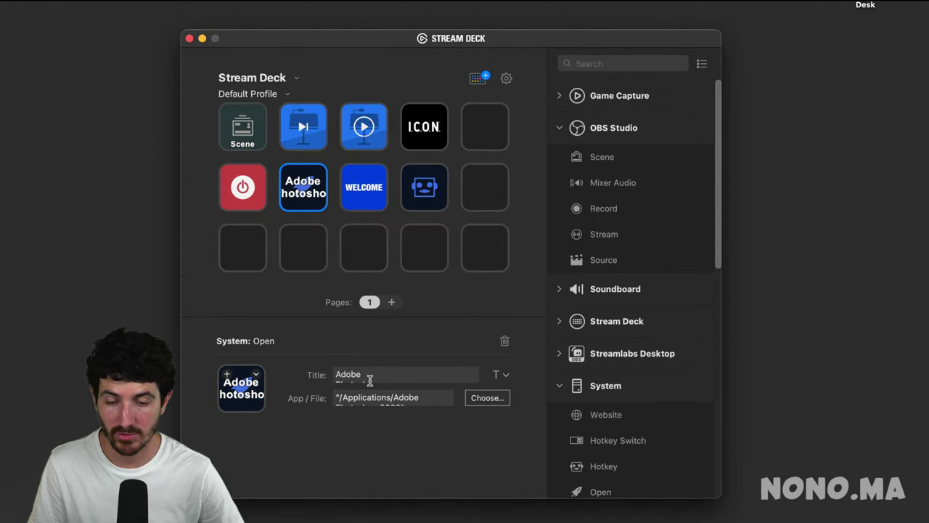
Delete the Open action from the second key of the second row
right_click(300, 200)
left_click(319, 221)
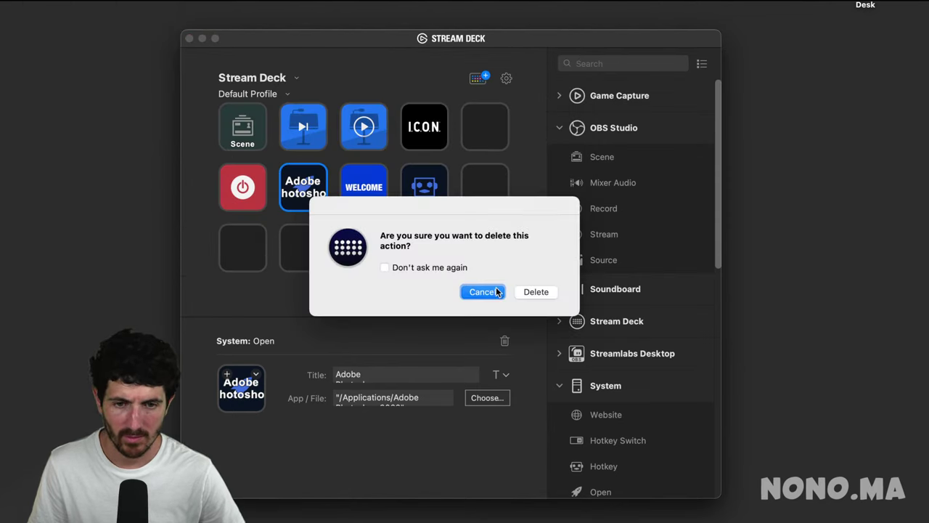
left_click(537, 291)
Record Shift+Command+Y as the Hotkey key's shortcut and title the key SNAP
left_click(413, 182)
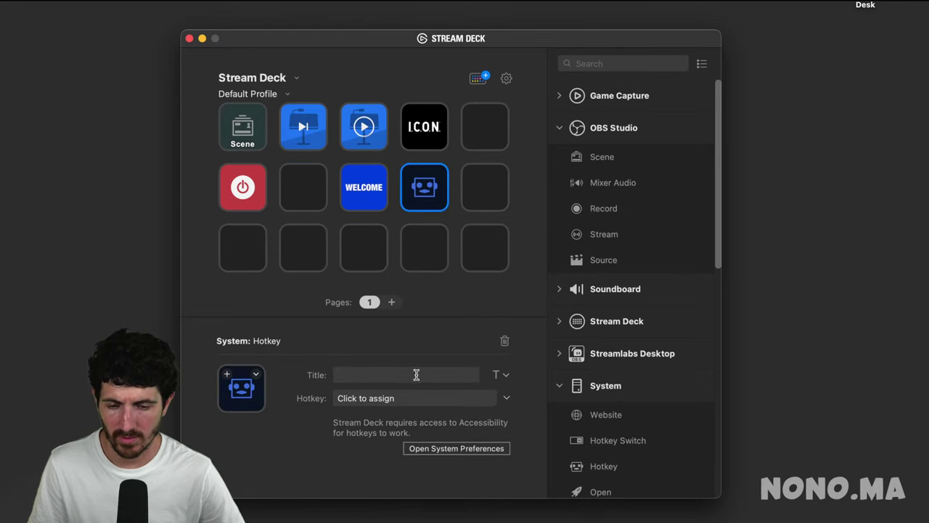
left_click(414, 397)
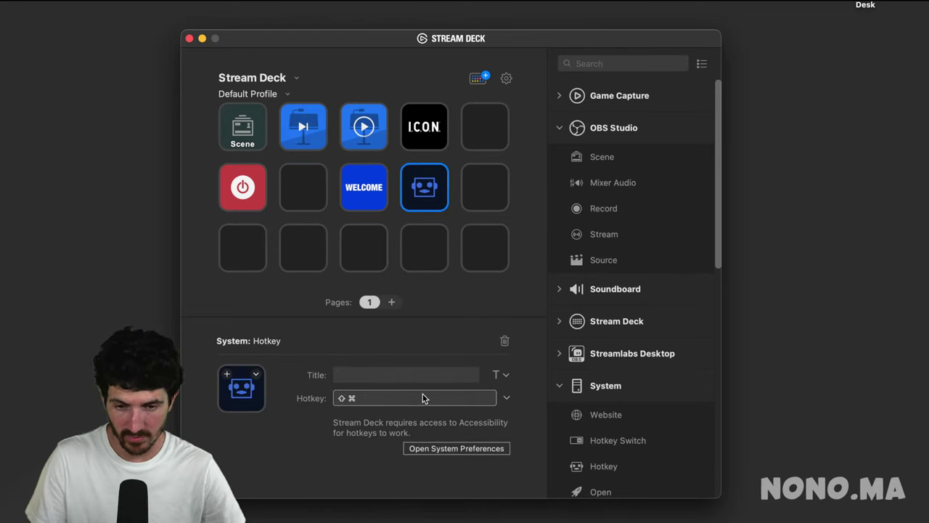
key("shift+super+y")
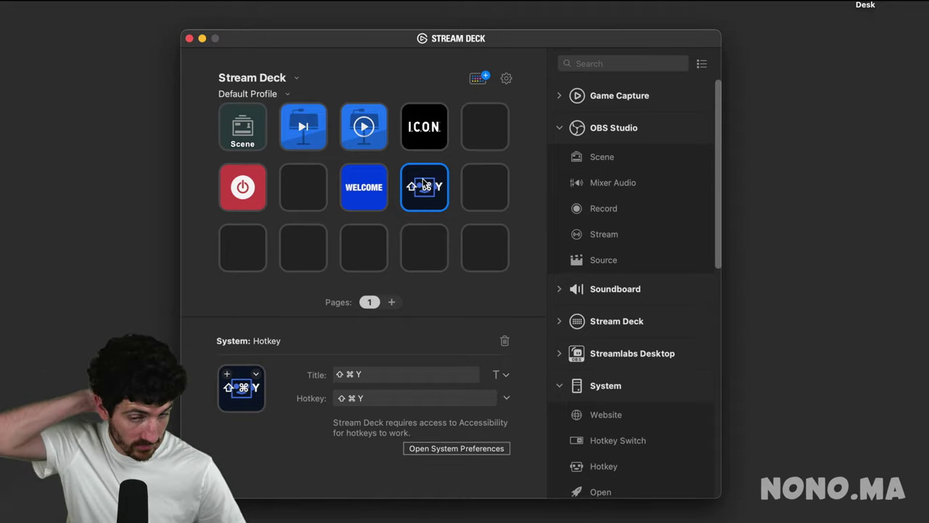
triple_click(337, 375)
type("SNAP")
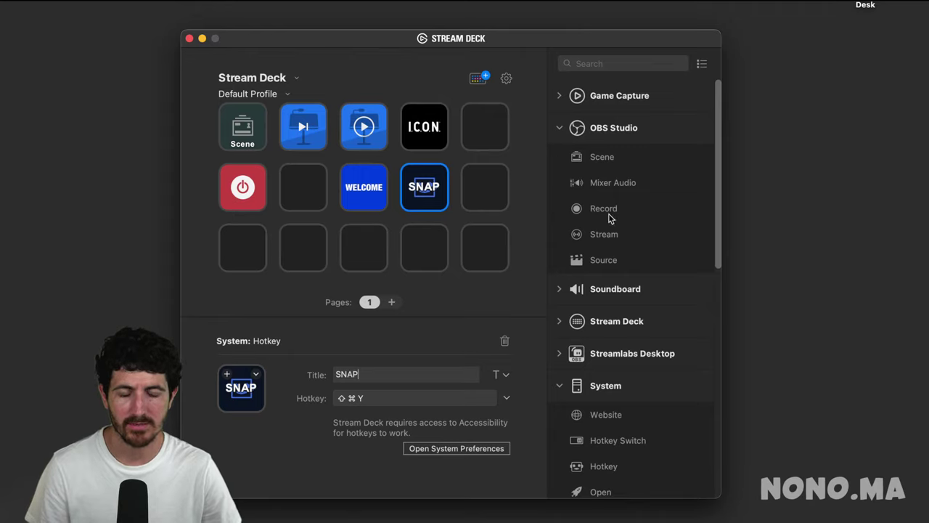
left_click(374, 398)
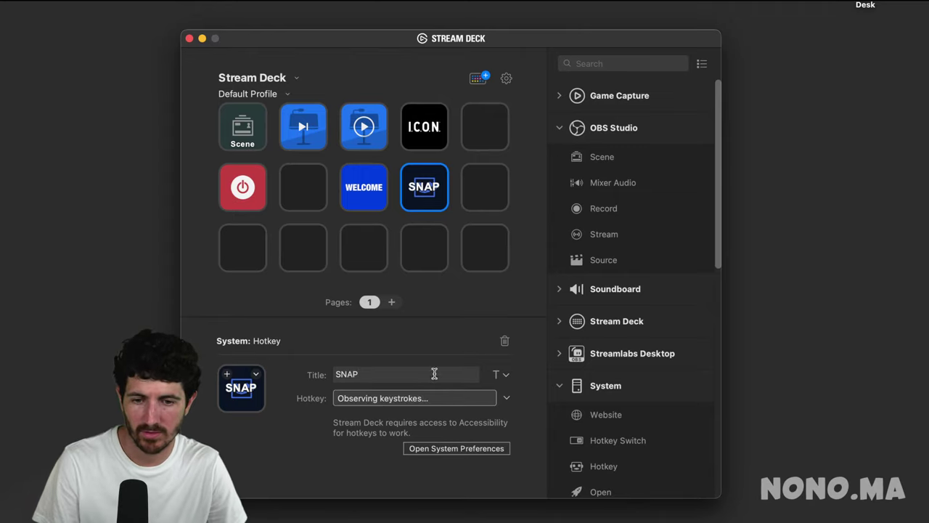
Assign the OBS Studio Mixer Audio, Record and Source actions to the first, second and third keys of the last column
left_click_drag(597, 205, 499, 192)
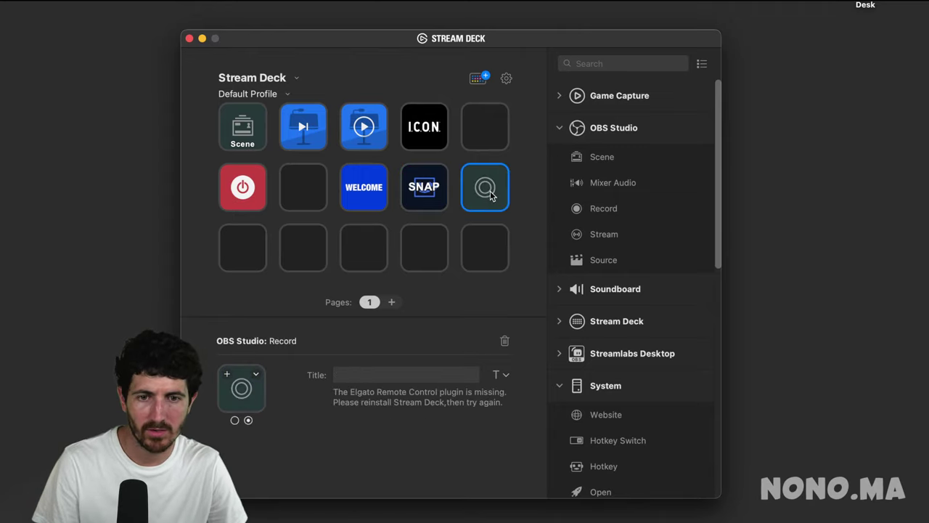
left_click_drag(575, 185, 488, 127)
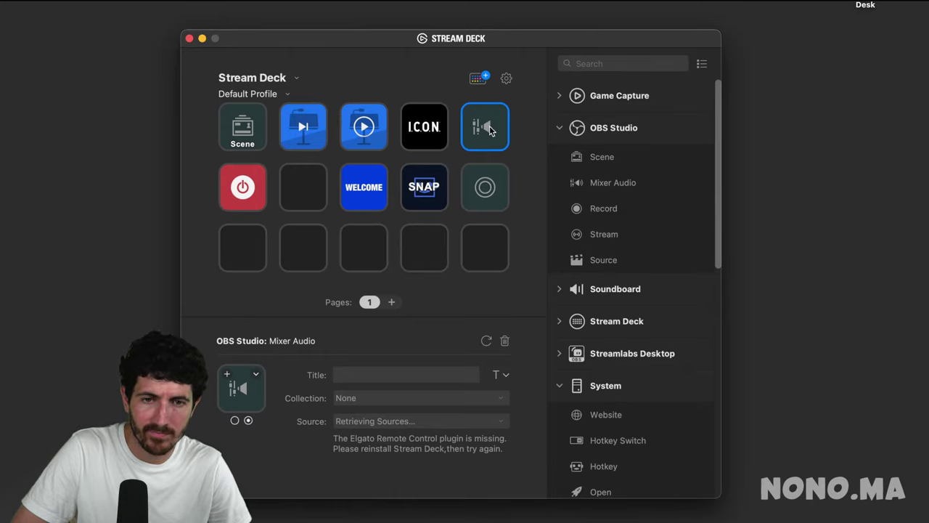
left_click_drag(583, 261, 492, 248)
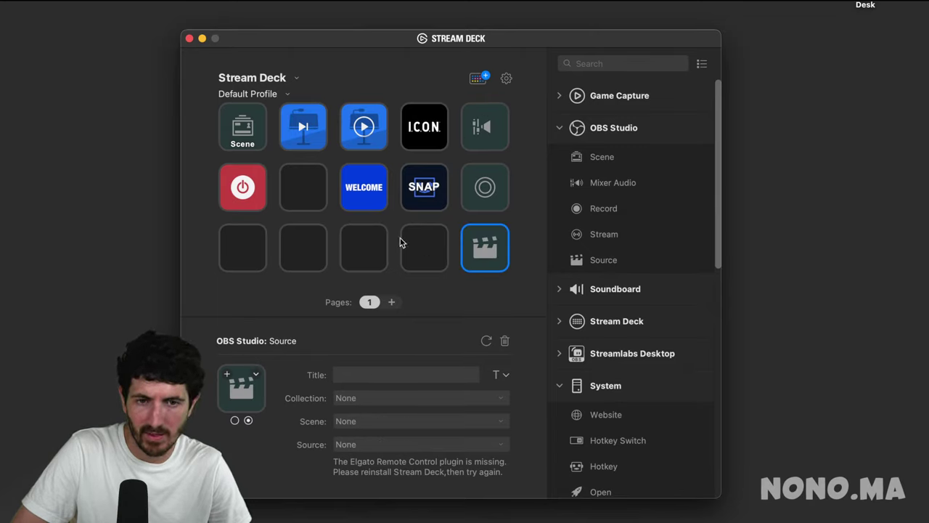
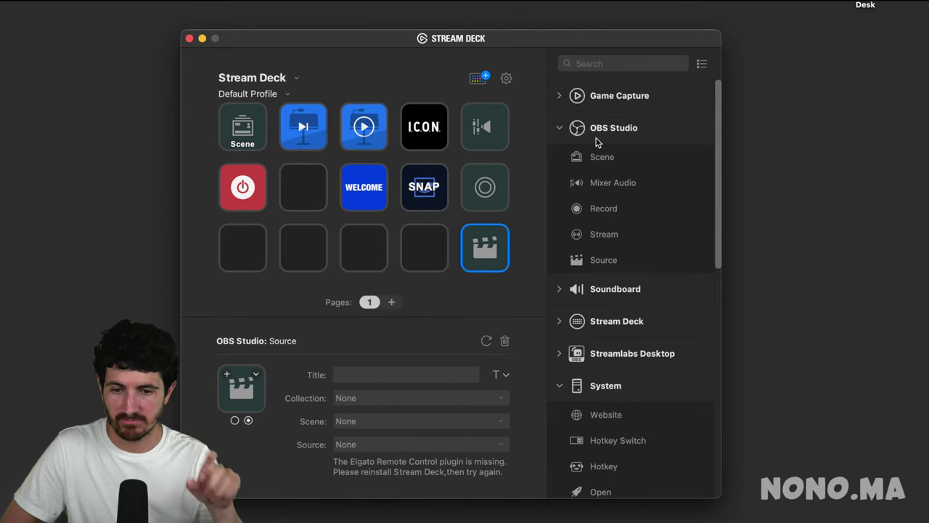
Check the Mixer Audio key's settings and close the Stream Deck window
key("ctrl+Up")
left_click(508, 80)
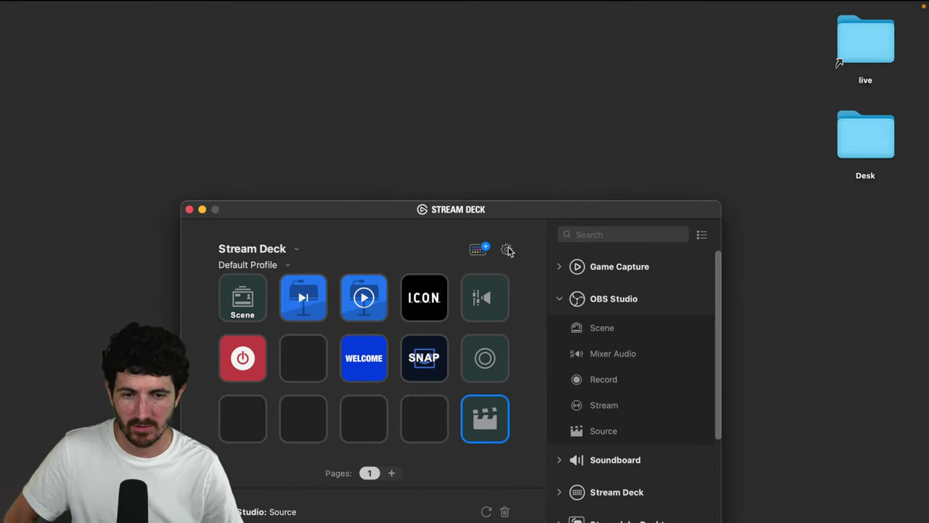
left_click(485, 297)
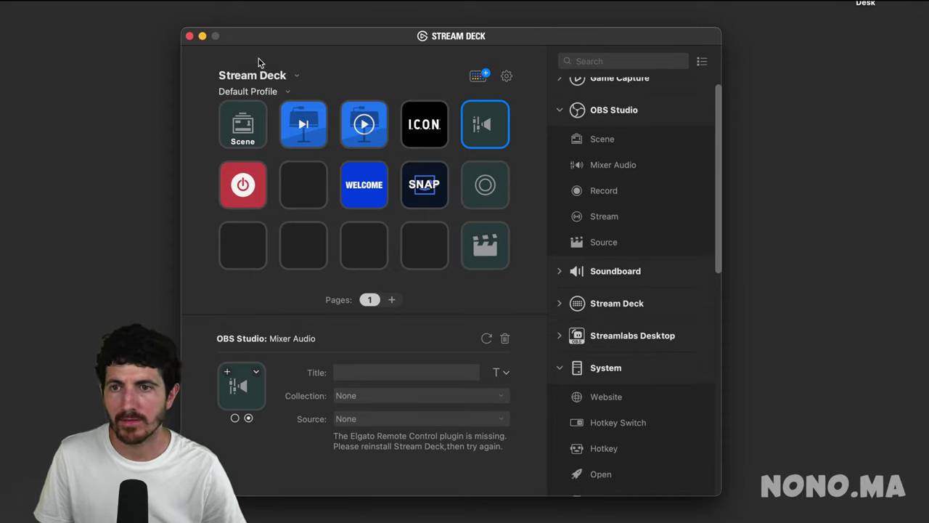
scroll(617, 174, "down", 5)
scroll(616, 182, "up", 5)
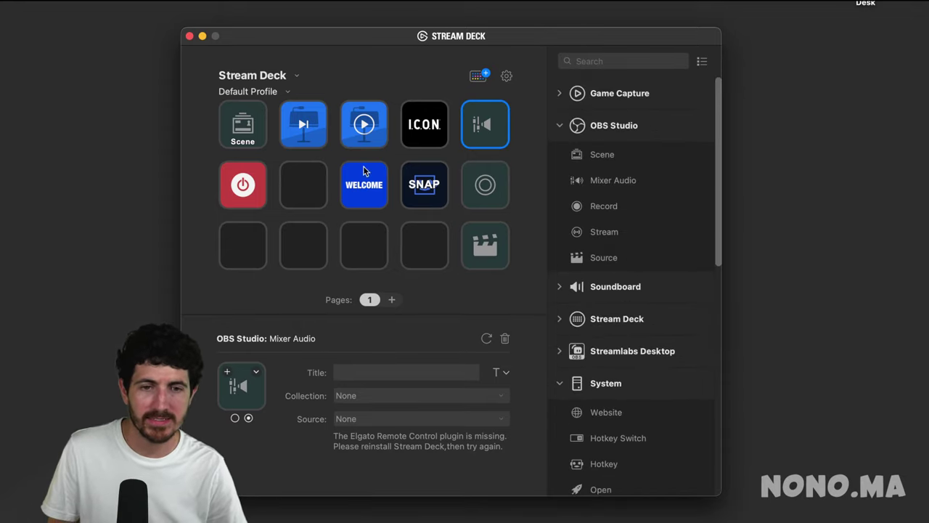
left_click(189, 36)
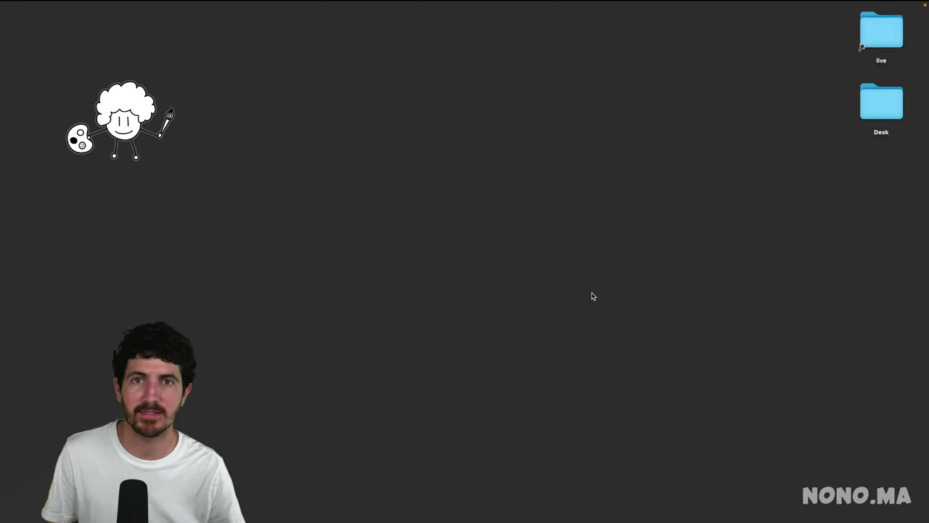
mouse_move(916, 281)
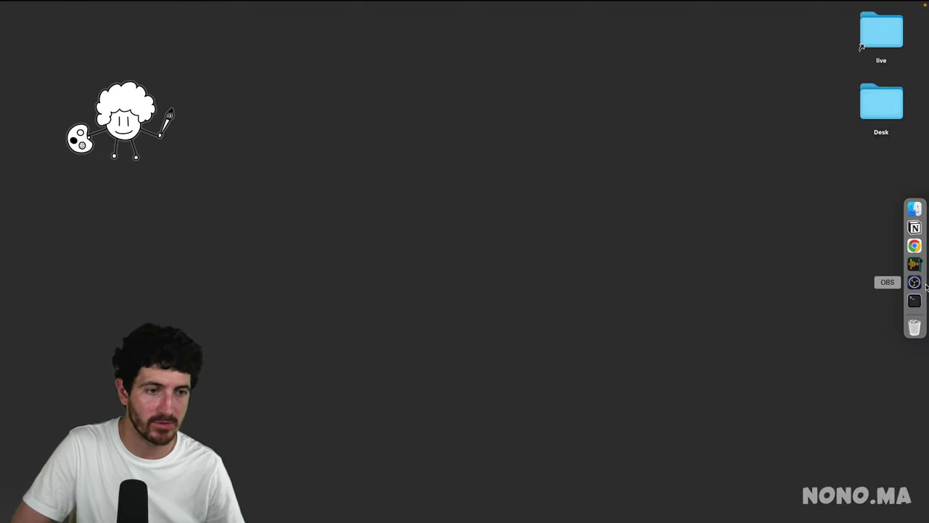
right_click(913, 327)
left_click(896, 338)
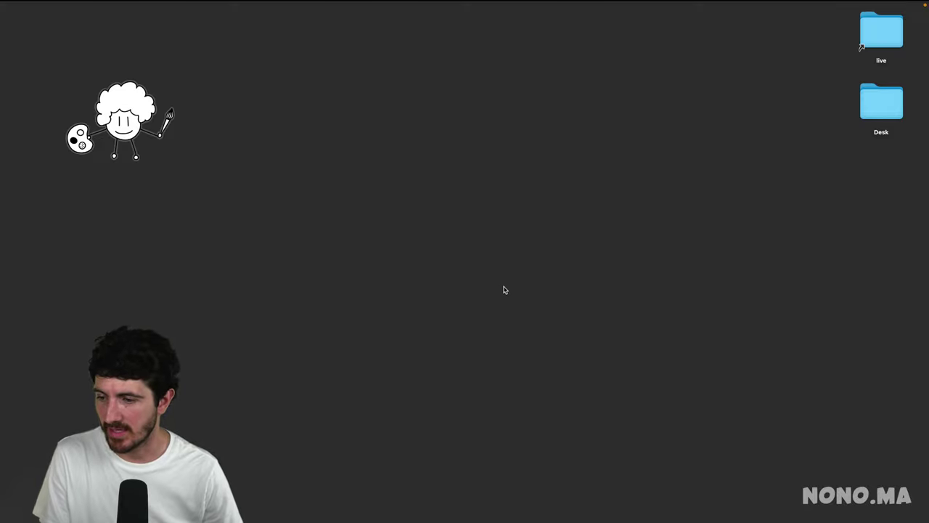
Switch to Google Chrome, search the web for "runway ml" and look over the Runway website
mouse_move(924, 300)
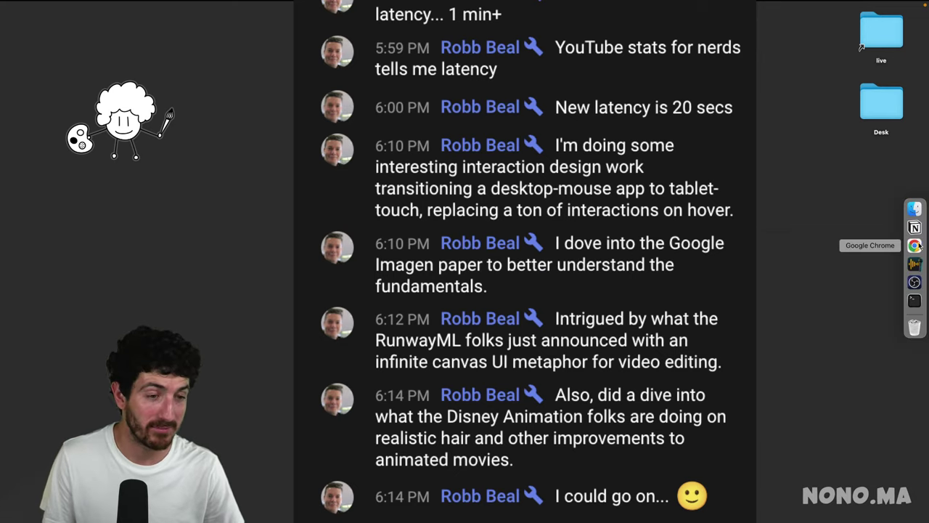
right_click(916, 246)
key("Escape")
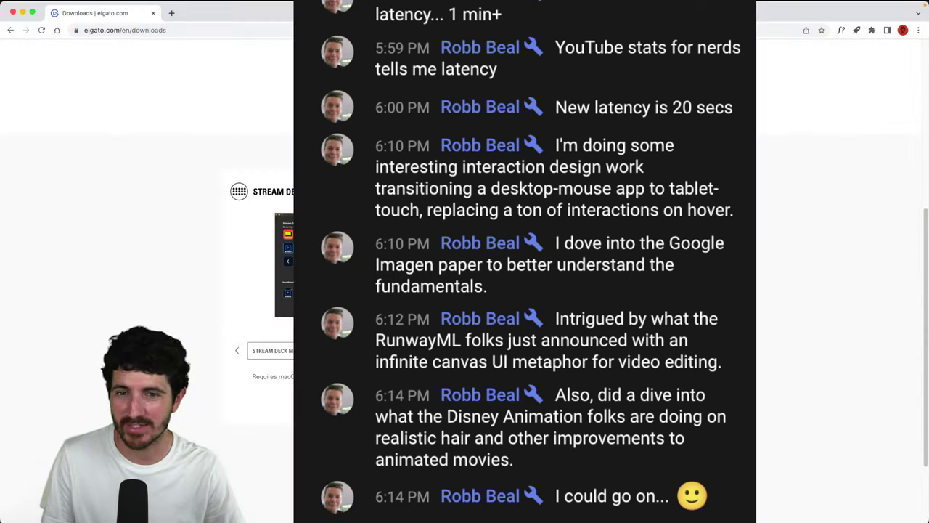
left_click(156, 30)
type("runway ml")
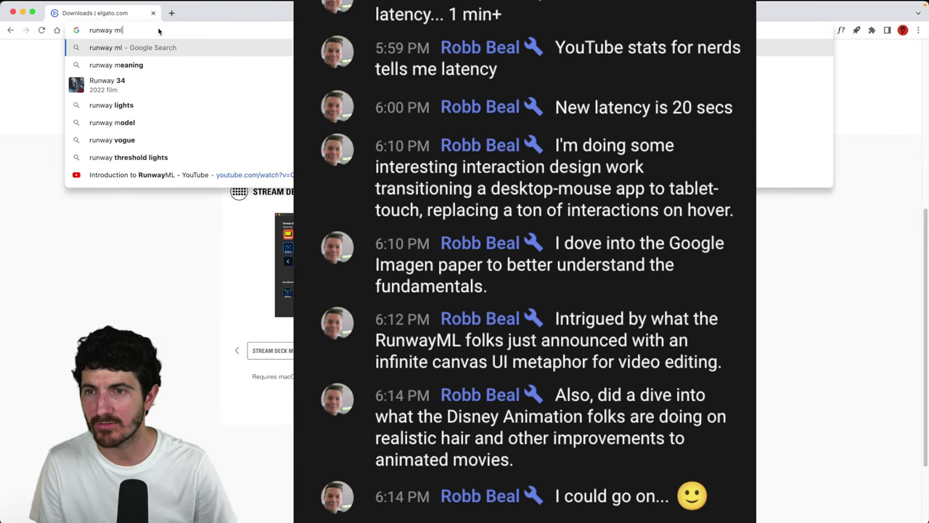
key("Return")
left_click(126, 148)
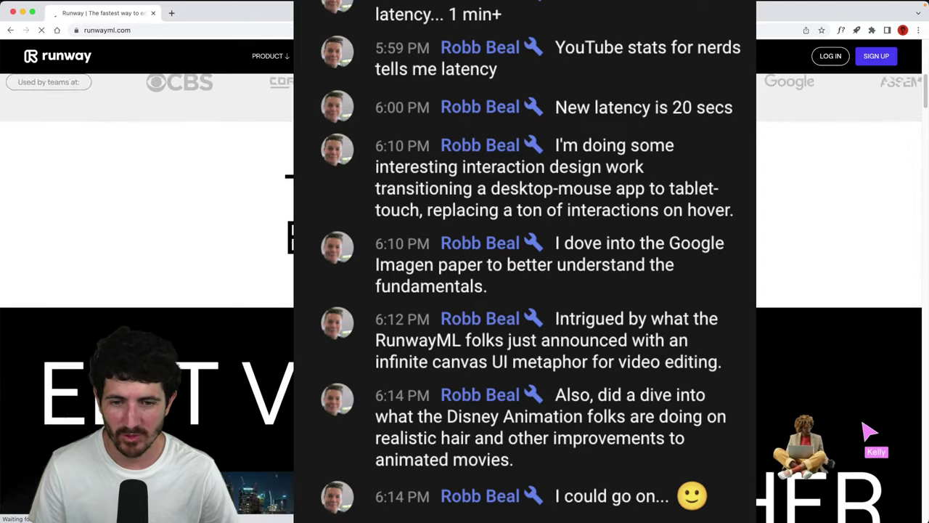
scroll(461, 283, "down", 5)
Open the Twitter profile of Runway's co-founder and CEO and view its header photo
type("twitter.com/")
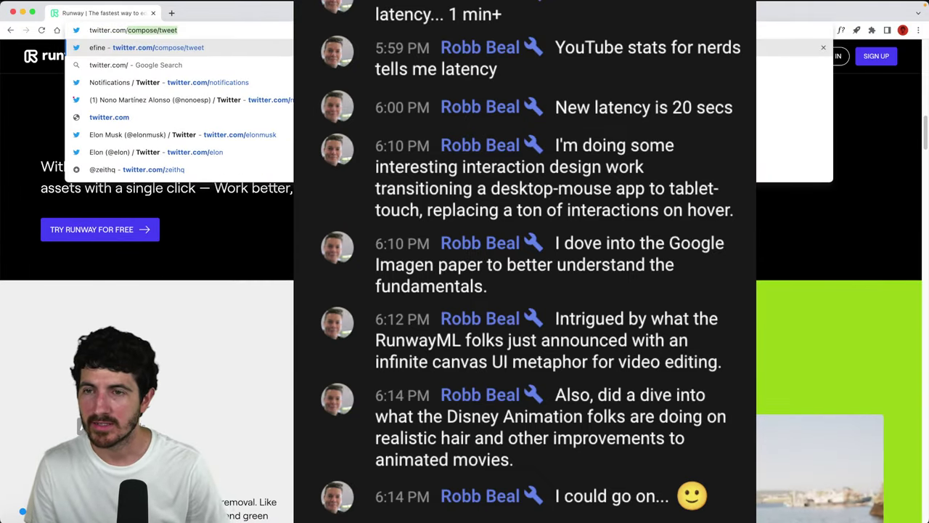
type("c_va")
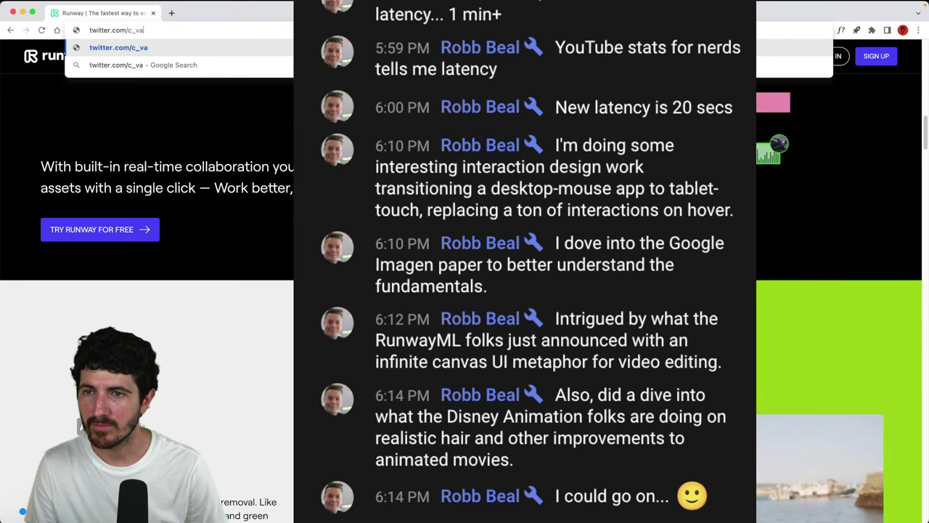
type("lenzule")
type("ab")
key("Return")
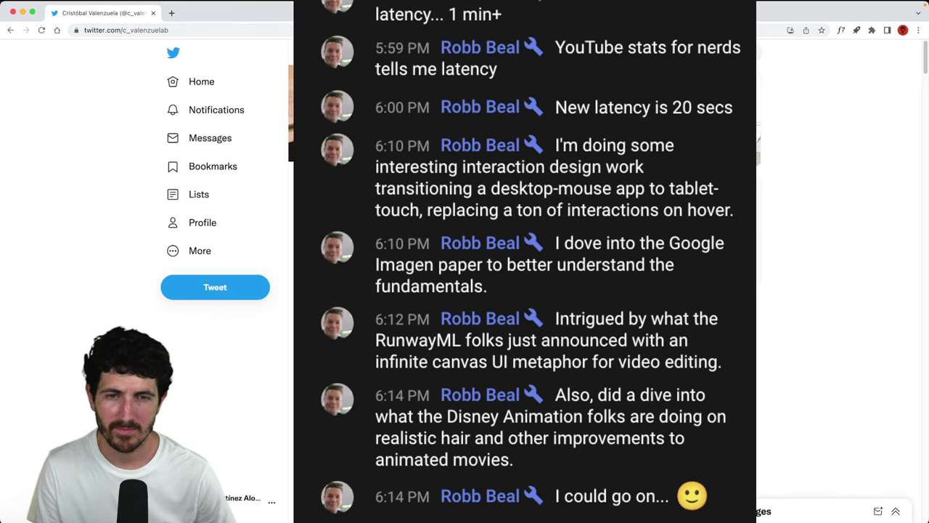
left_click(522, 101)
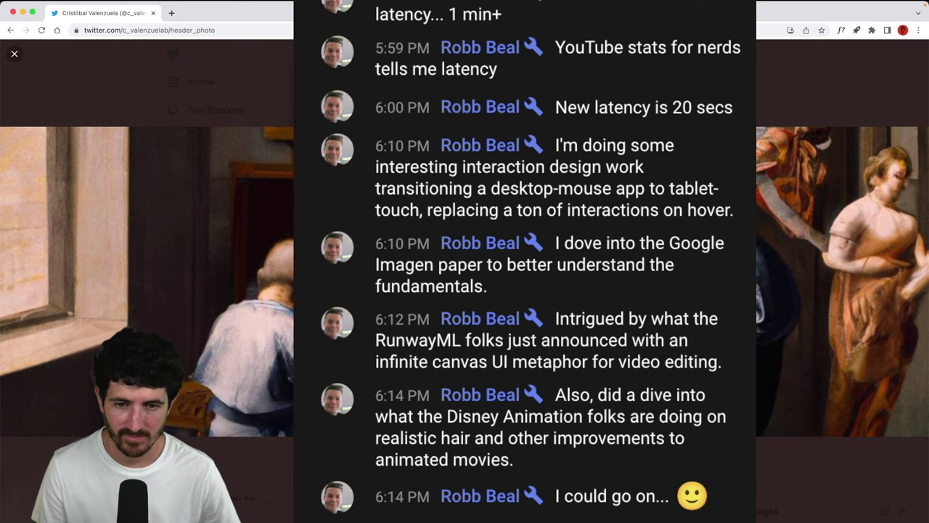
key("Escape")
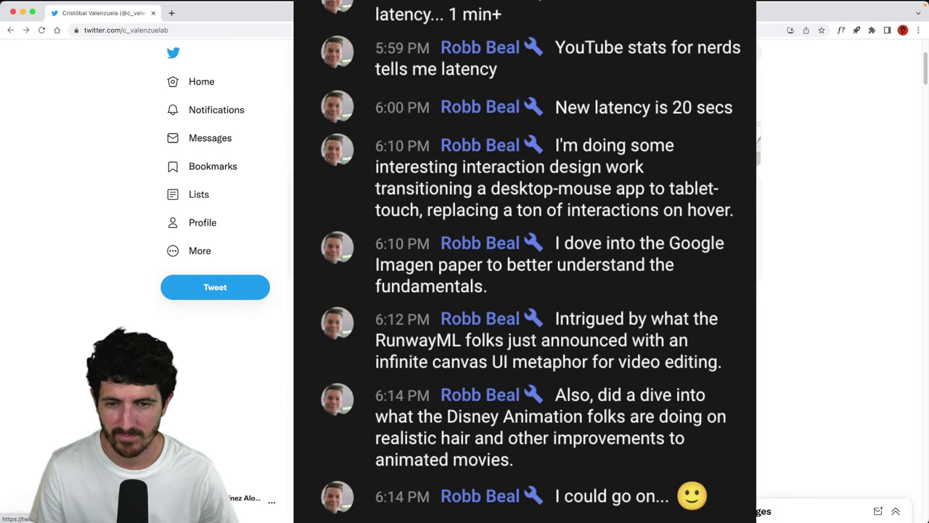
Enlarge the page zoom and resize the browser window to cover roughly the right two thirds of the screen
key("super+equal")
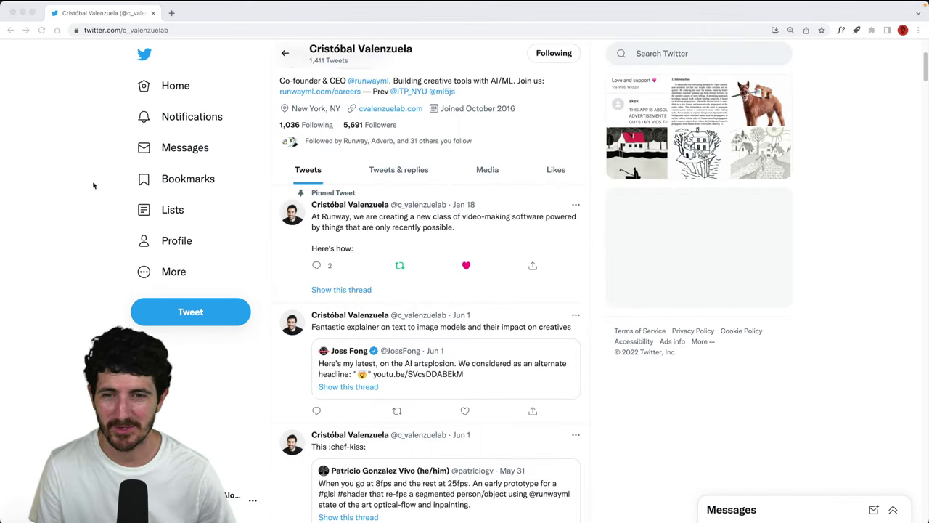
left_click(104, 201)
key("super+equal")
key("super+equal")
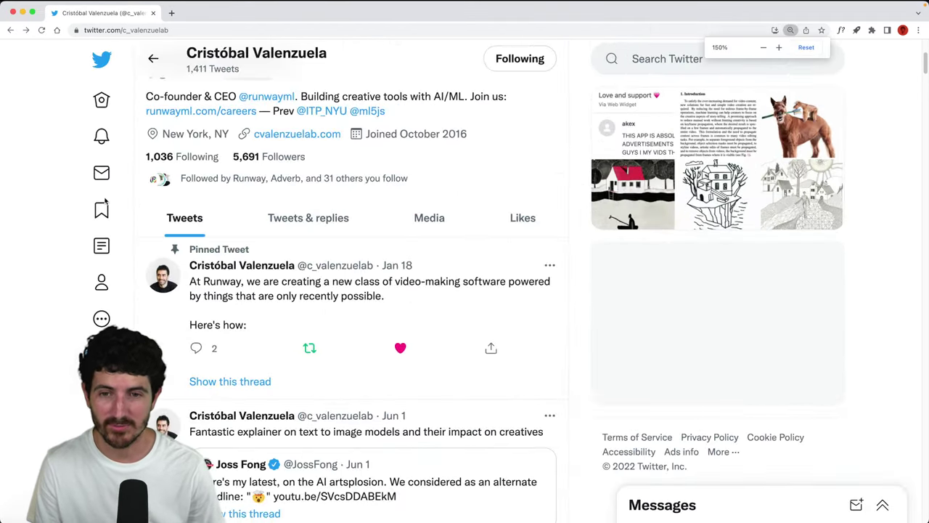
key("ctrl+alt+t")
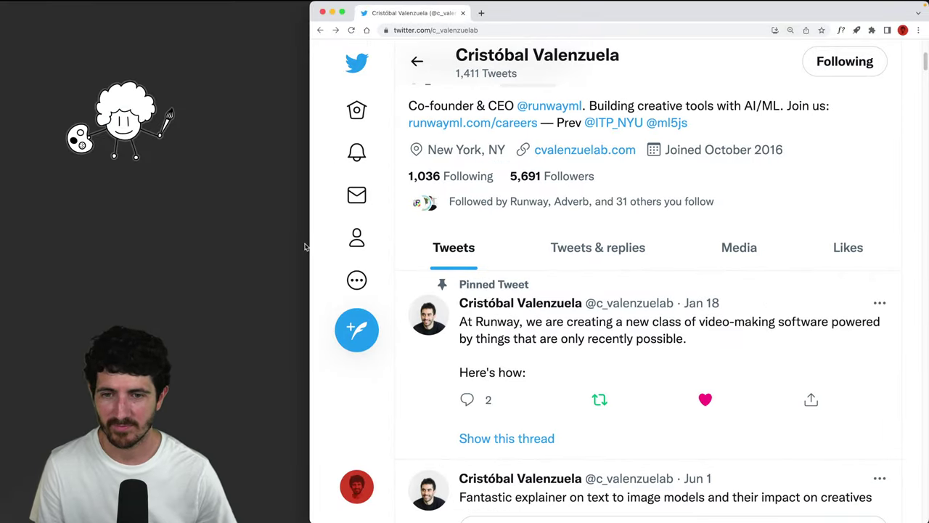
left_click_drag(276, 240, 266, 239)
Browse the profile's latest tweets and open the quoted tweet about the AI artsplosion
scroll(472, 301, "down", 3)
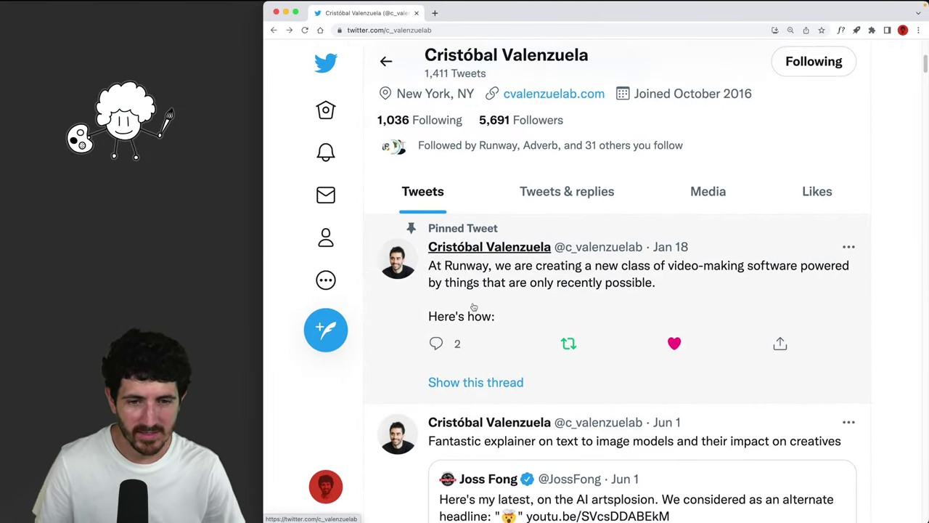
mouse_move(473, 301)
scroll(914, 290, "down", 3)
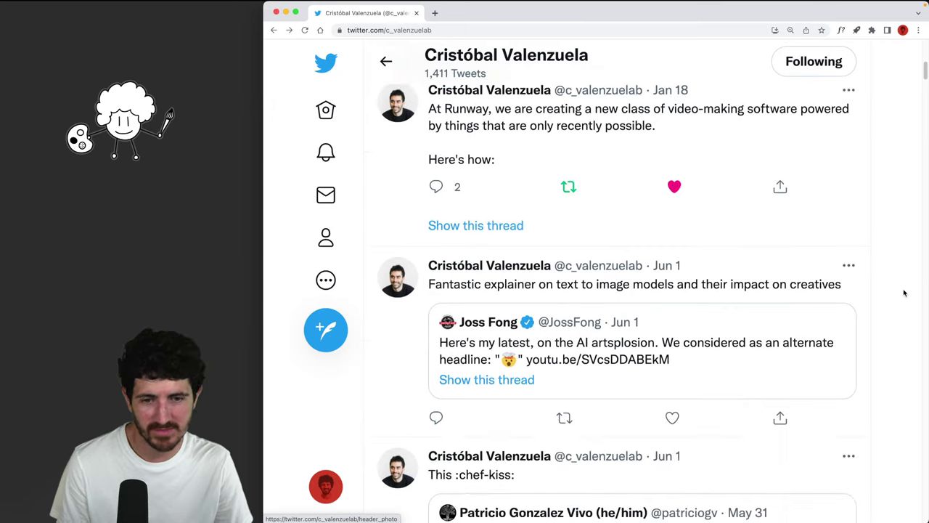
scroll(904, 292, "down", 1)
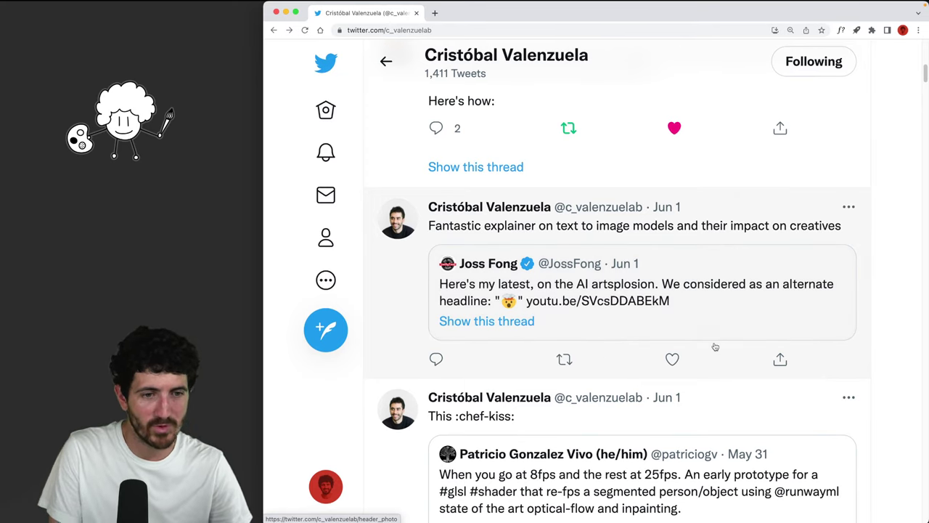
scroll(715, 347, "down", 2)
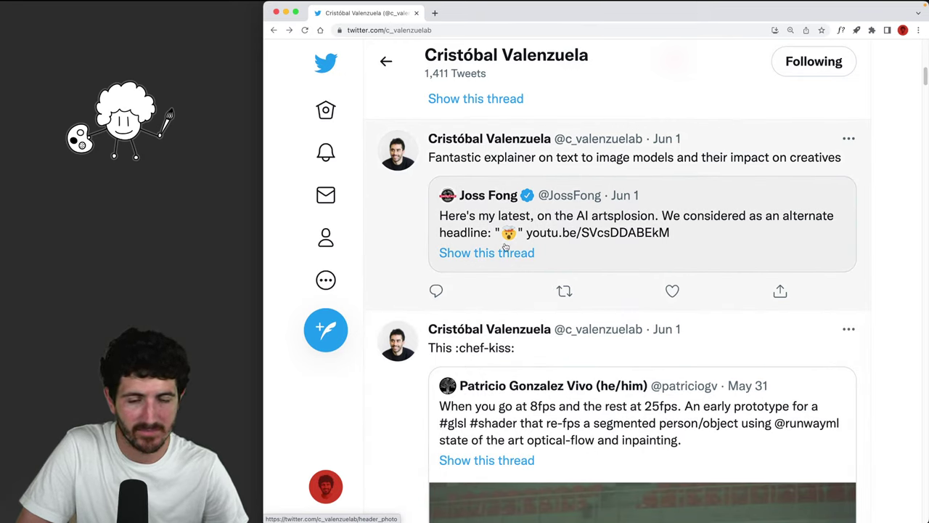
right_click(551, 229)
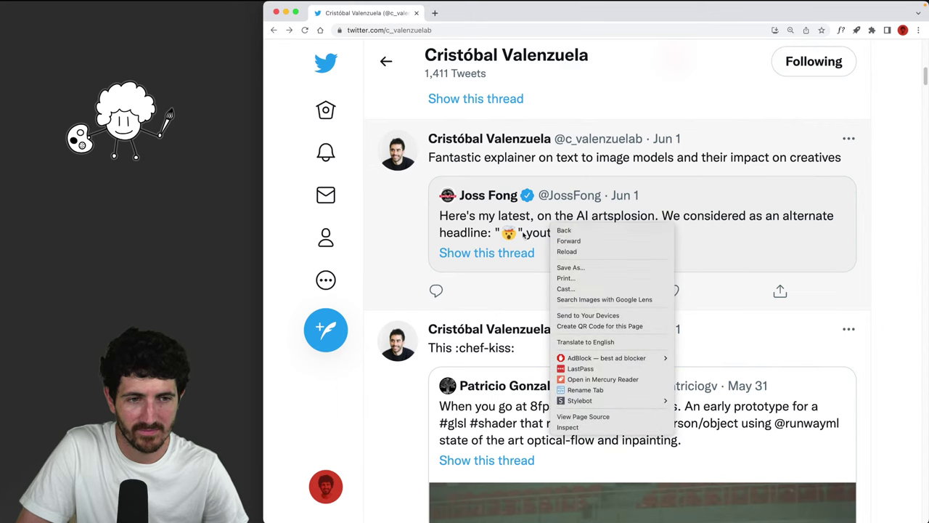
left_click(523, 236)
left_click(517, 241)
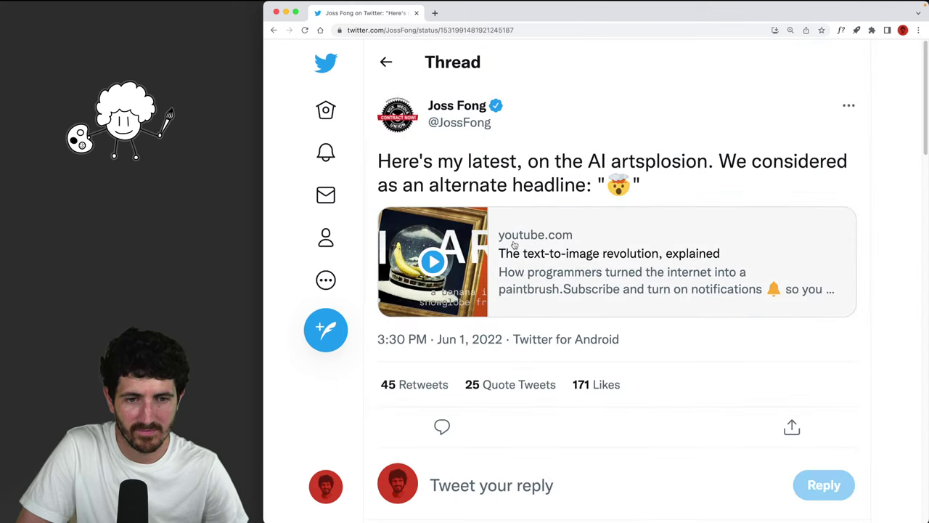
Open the tweet's Vox video on YouTube in its own tab and pause both the embedded and the YouTube playback
left_click(514, 245)
left_click(499, 234)
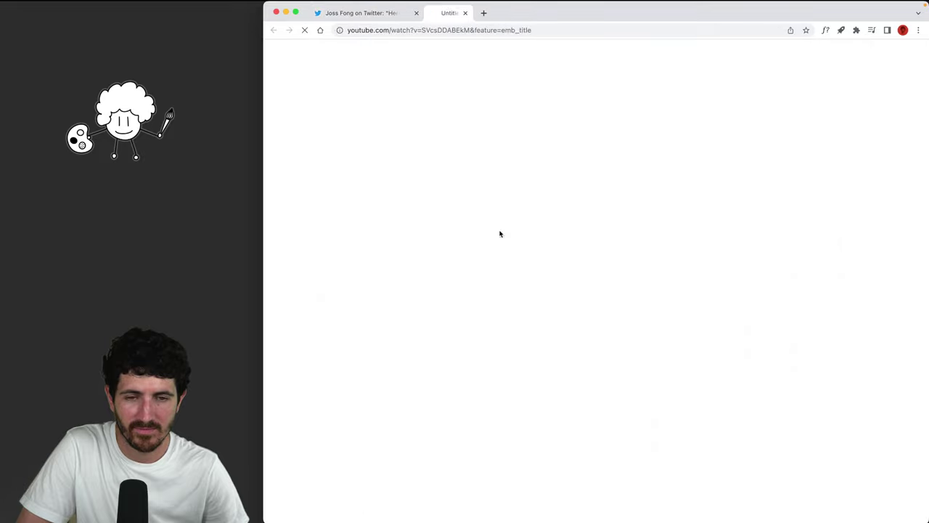
left_click(367, 13)
left_click(487, 294)
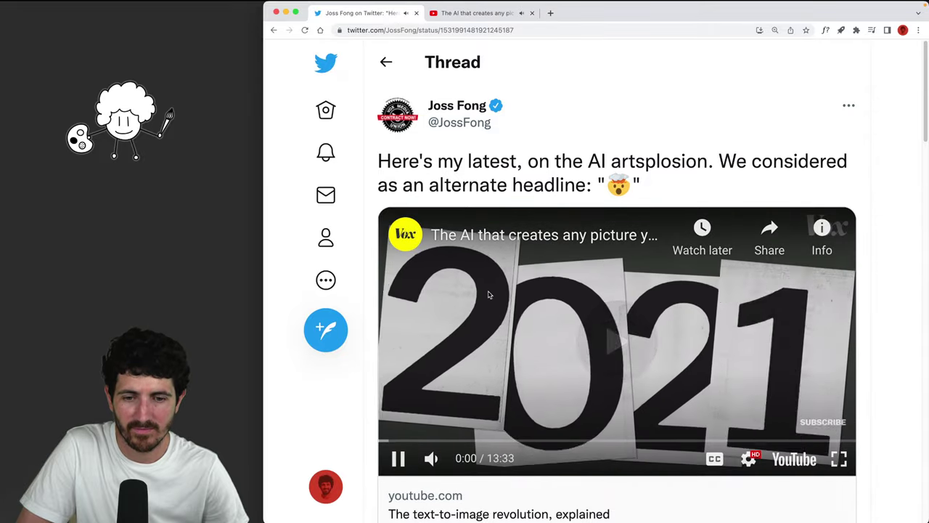
left_click(476, 13)
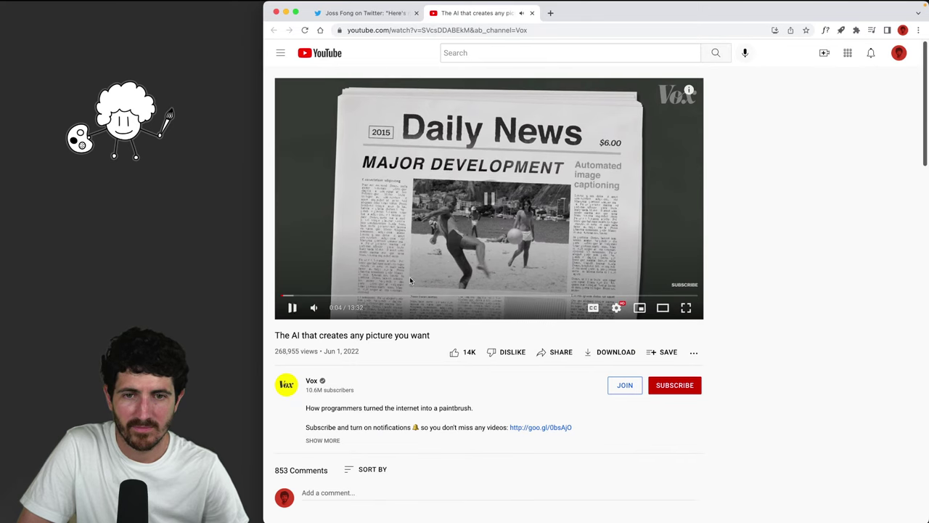
left_click(292, 307)
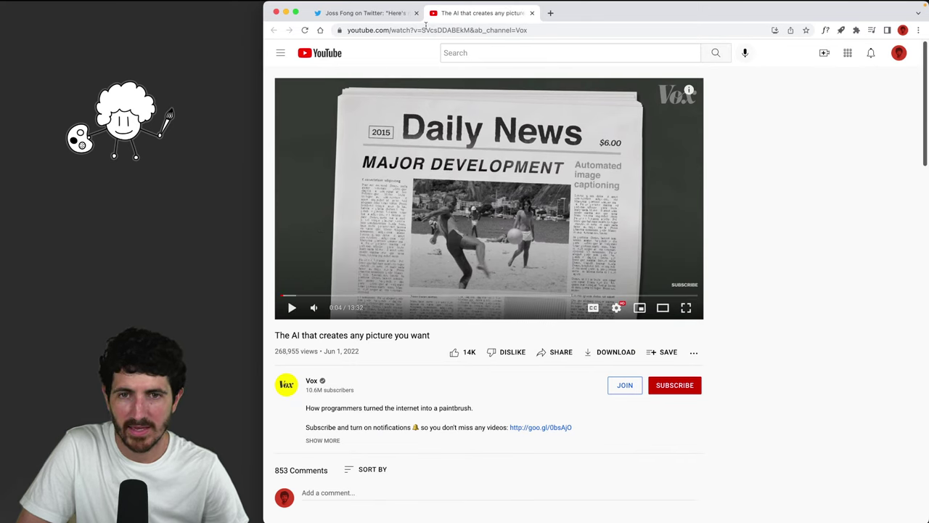
Copy the video's basic YouTube watch link without the channel parameter, close its tab and launch Discord
left_click(468, 30)
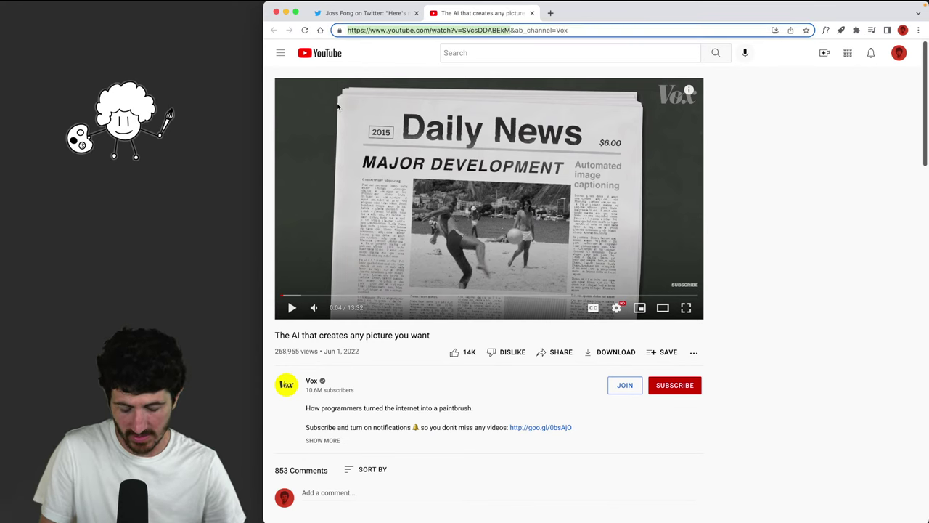
key("super+w")
key("super+space")
type("discord")
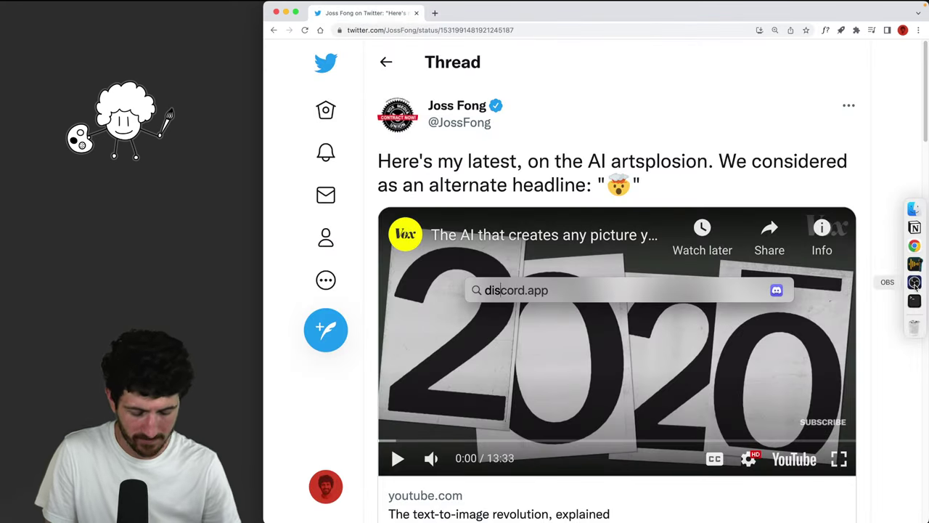
key("Return")
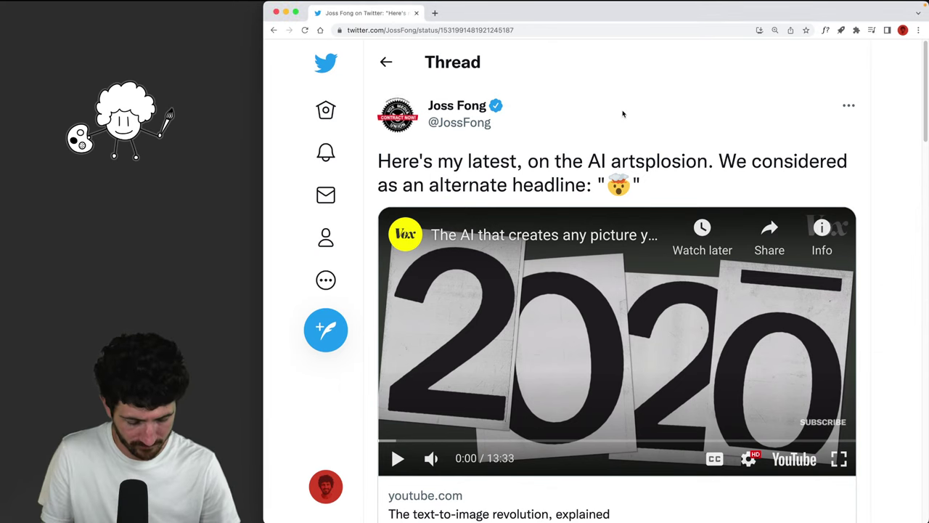
Return to the co-founder's Twitter profile, look through the tweets about Runway and machine learning, and open Runway's own profile
key("super+[")
scroll(488, 226, "down", 4)
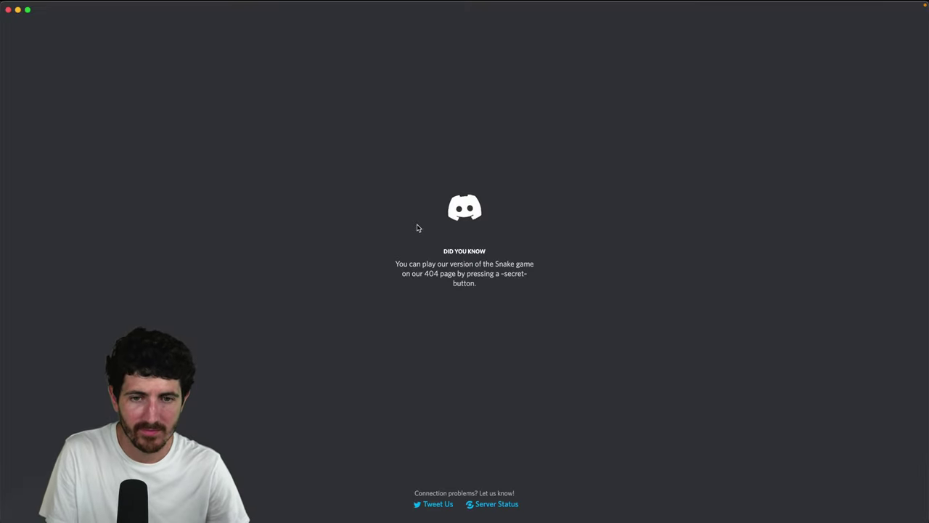
scroll(419, 227, "down", 2)
scroll(418, 227, "down", 1)
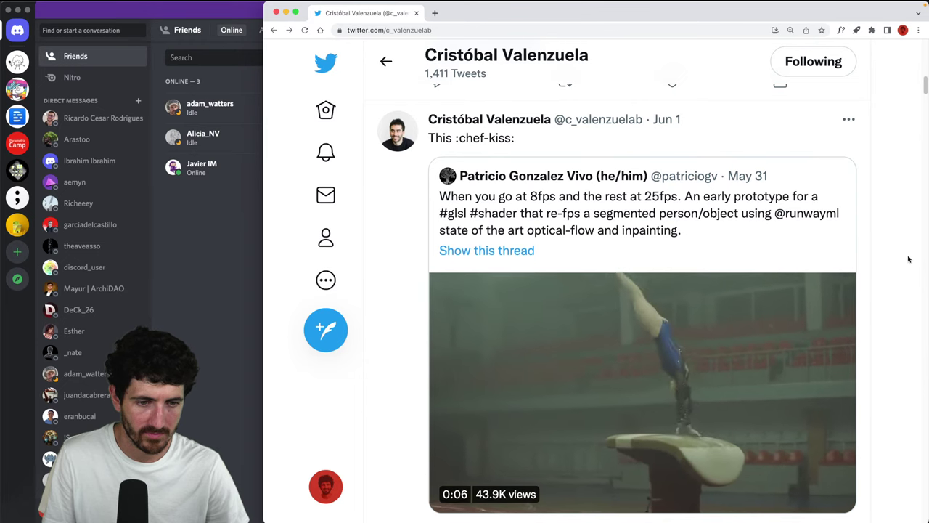
scroll(908, 259, "down", 2)
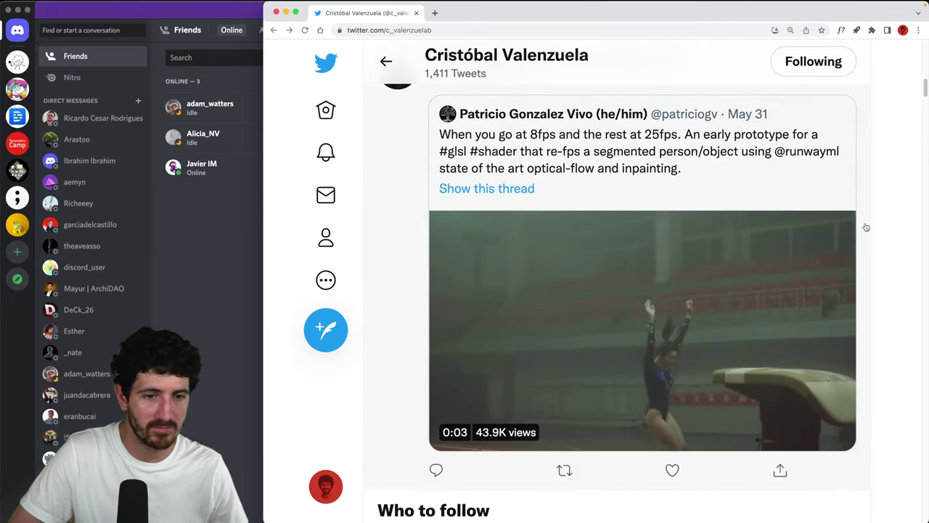
scroll(866, 227, "down", 1)
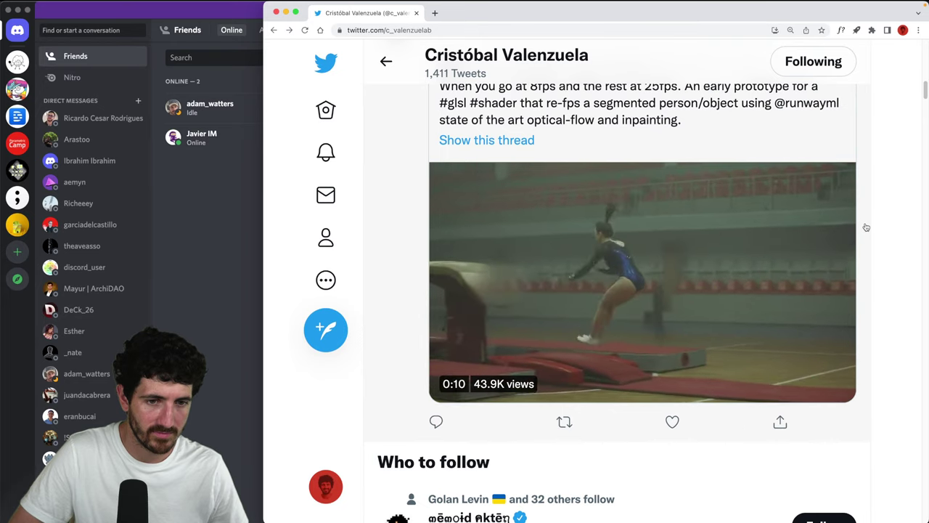
mouse_move(675, 323)
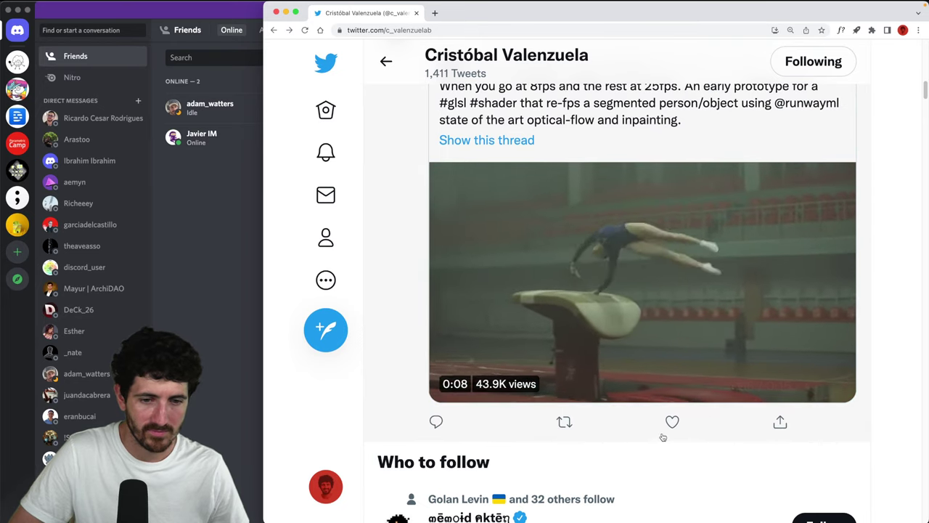
scroll(695, 353, "down", 3)
scroll(696, 351, "down", 14)
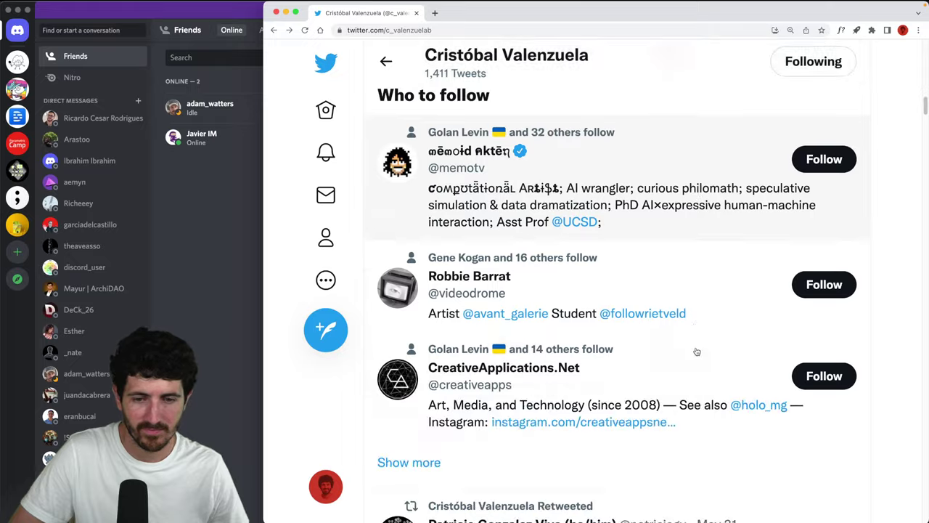
scroll(695, 348, "up", 2)
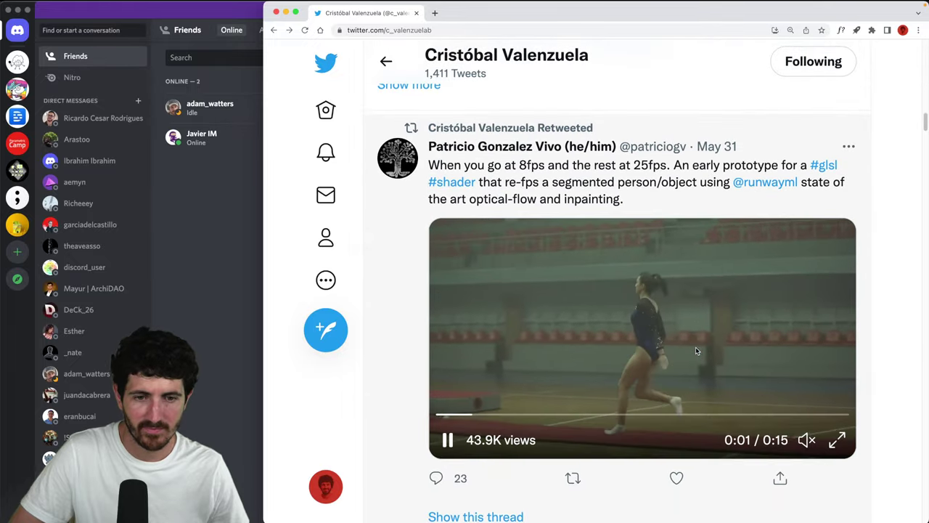
scroll(693, 355, "down", 3)
scroll(681, 380, "down", 5)
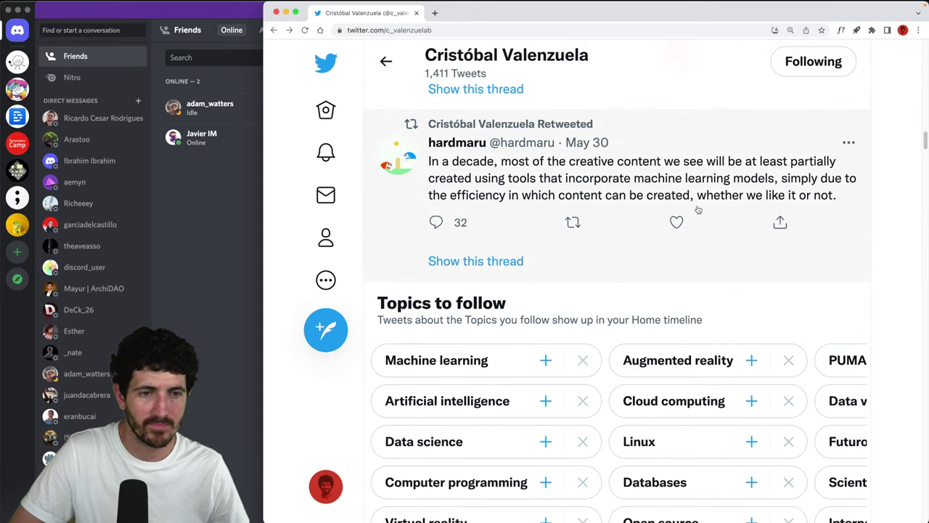
scroll(682, 225, "down", 9)
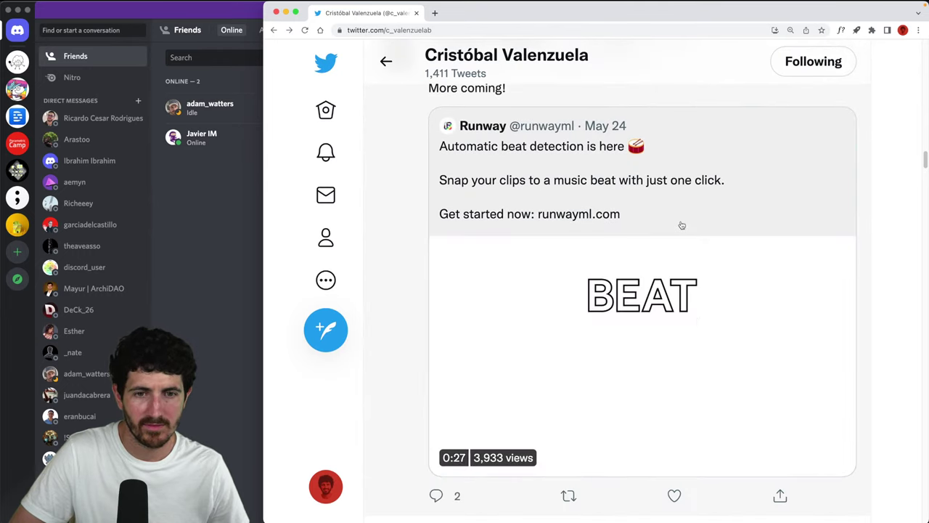
scroll(682, 225, "down", 3)
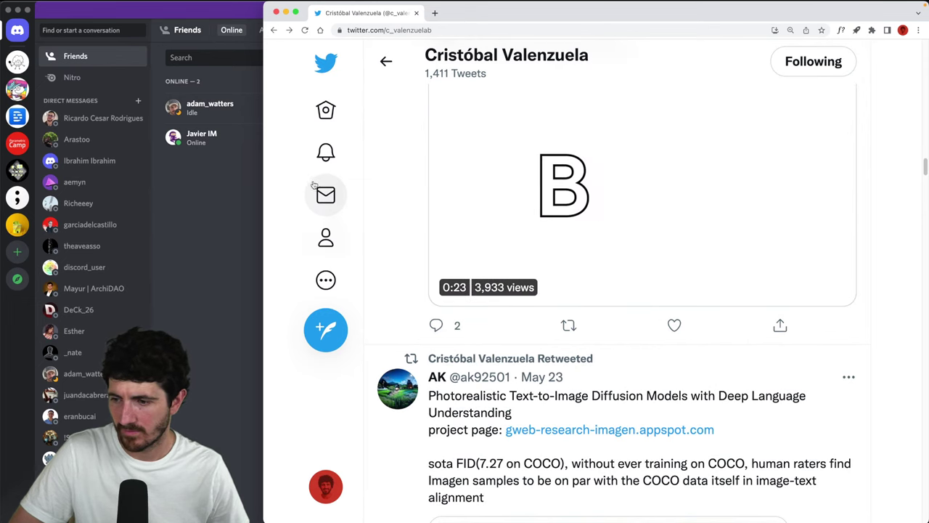
scroll(512, 392, "up", 15)
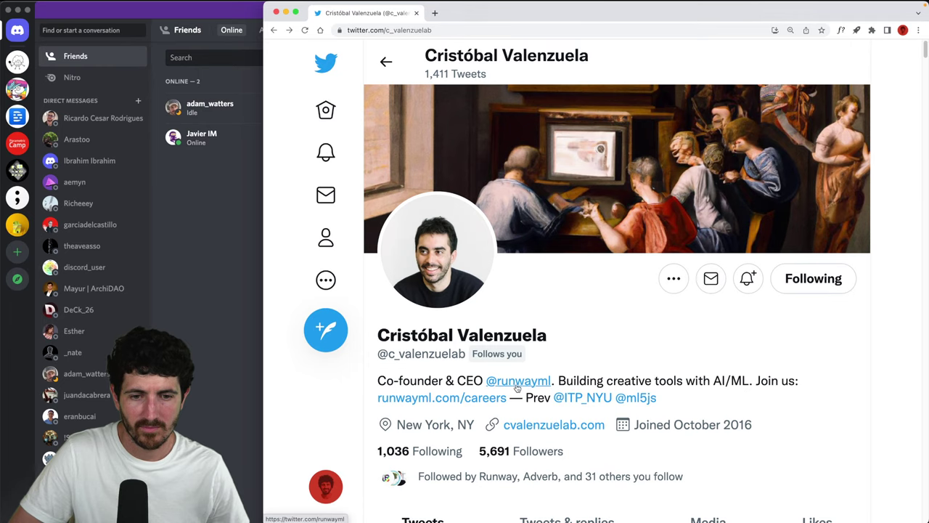
left_click(517, 382)
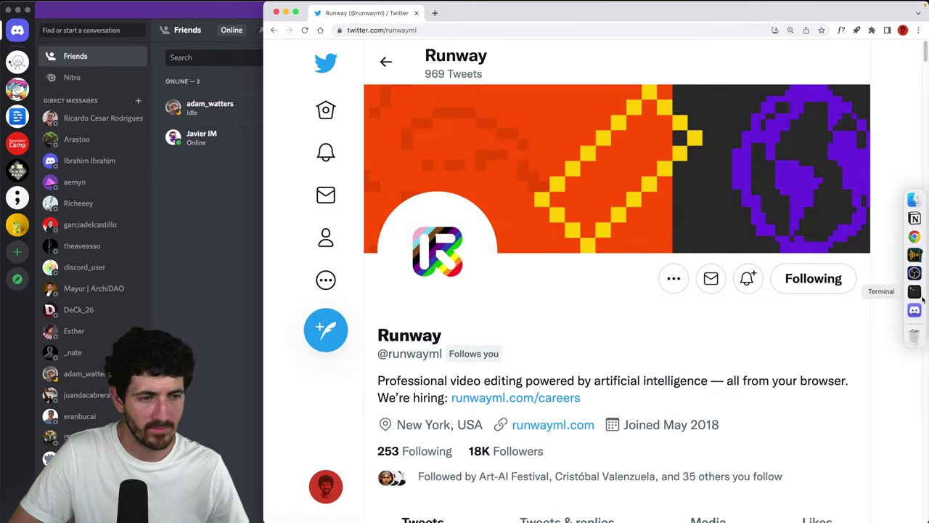
Switch to Discord and post the copied YouTube link in the Getting Simple server's machine-learning channel
left_click(915, 309)
left_click(17, 61)
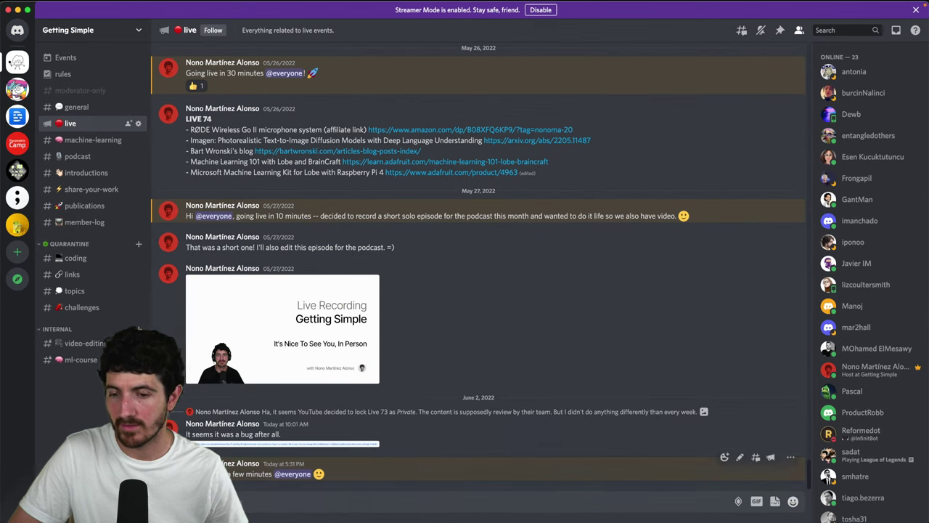
left_click(86, 140)
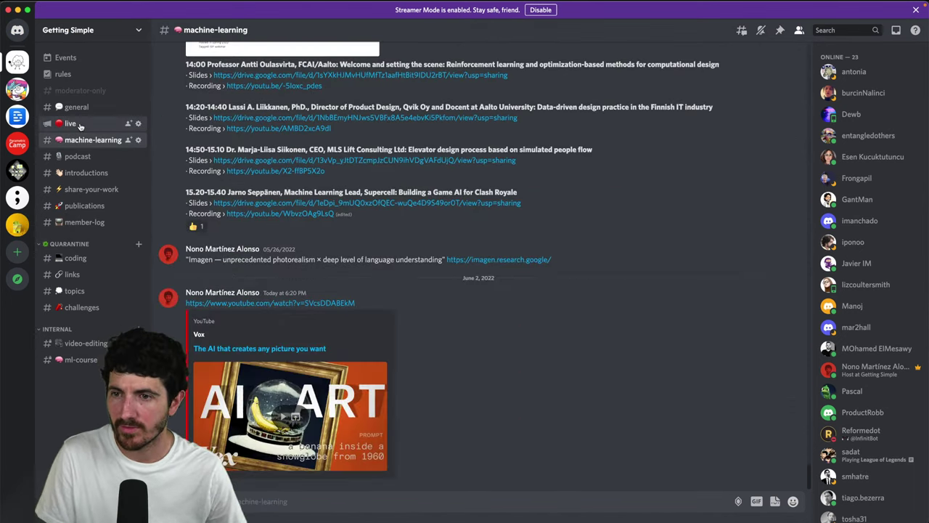
Open the live channel in Discord, return to the browser and read the tweet thread about Reduct's Videoboard editing canvas
left_click(70, 124)
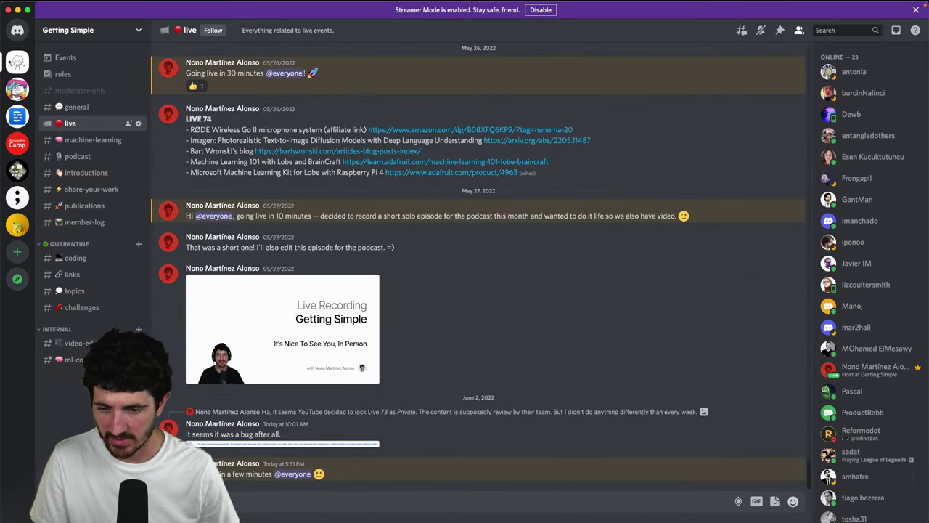
scroll(479, 291, "down", 2)
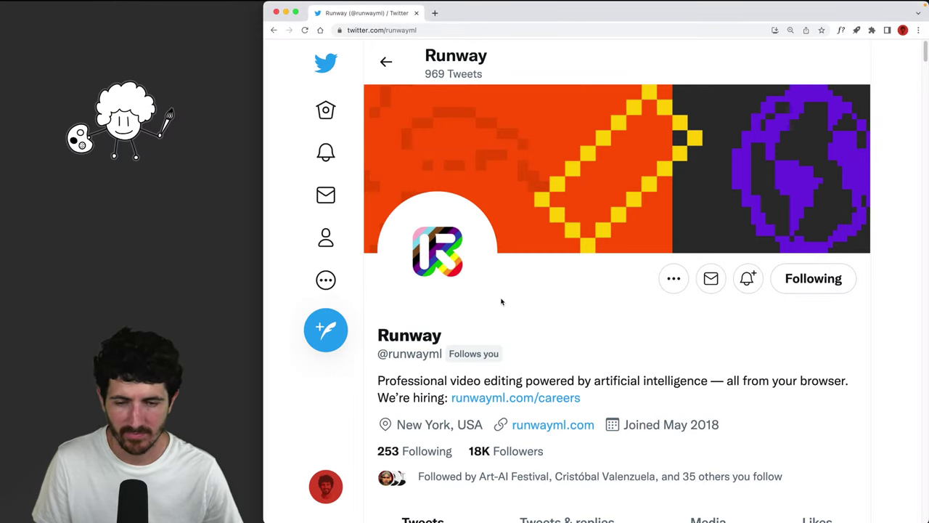
scroll(501, 301, "down", 3)
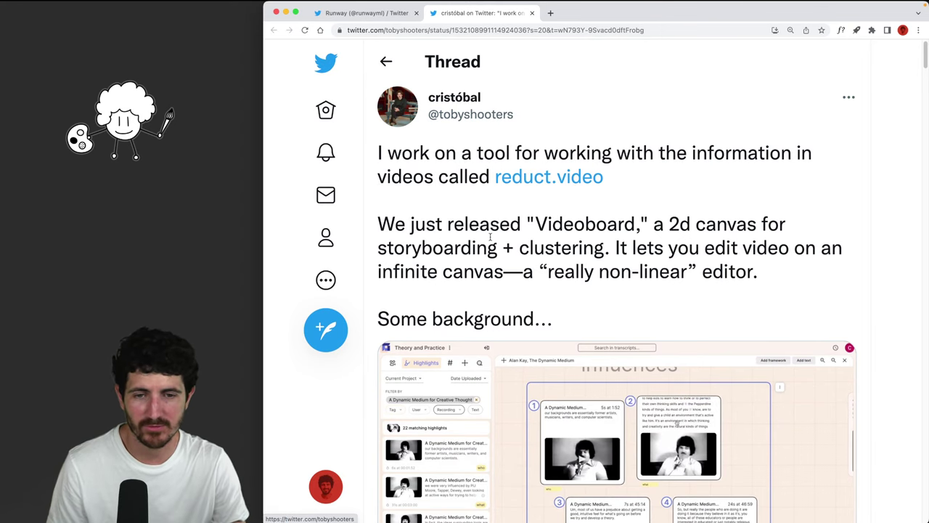
scroll(490, 236, "down", 2)
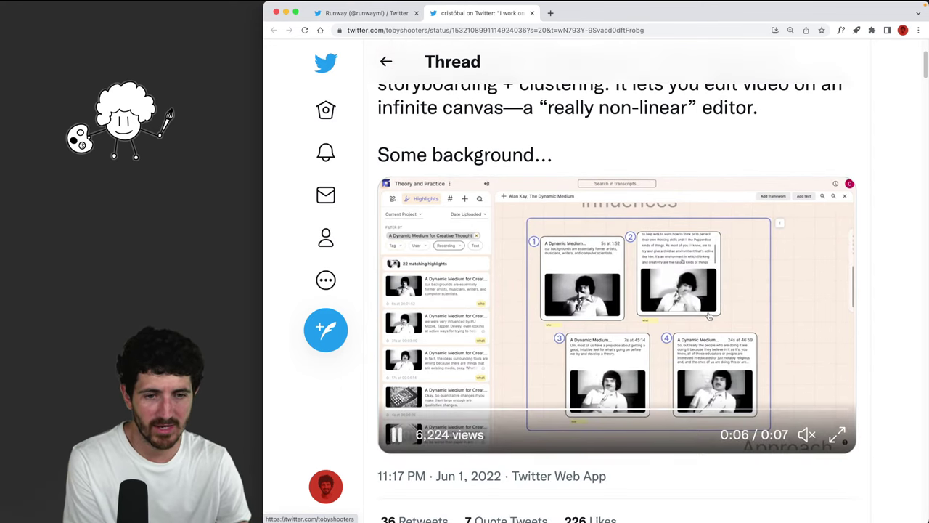
scroll(713, 321, "down", 4)
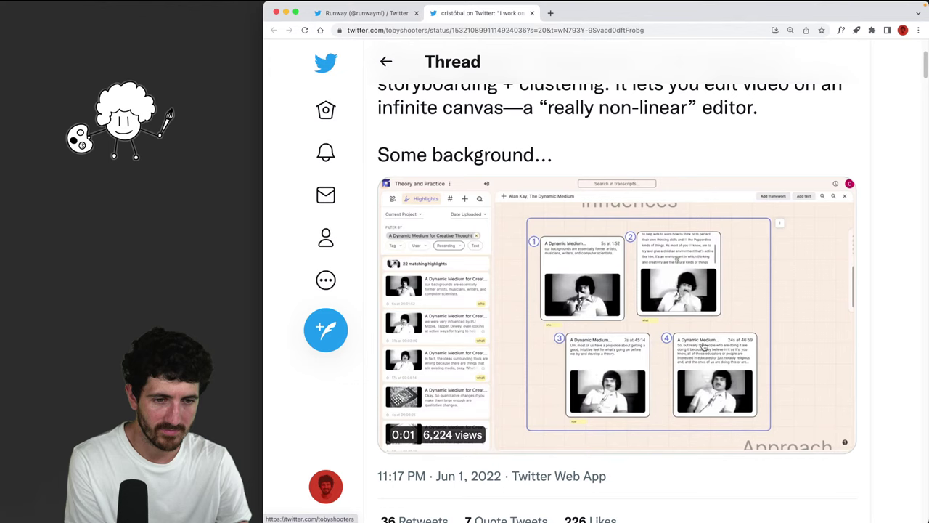
scroll(473, 353, "down", 5)
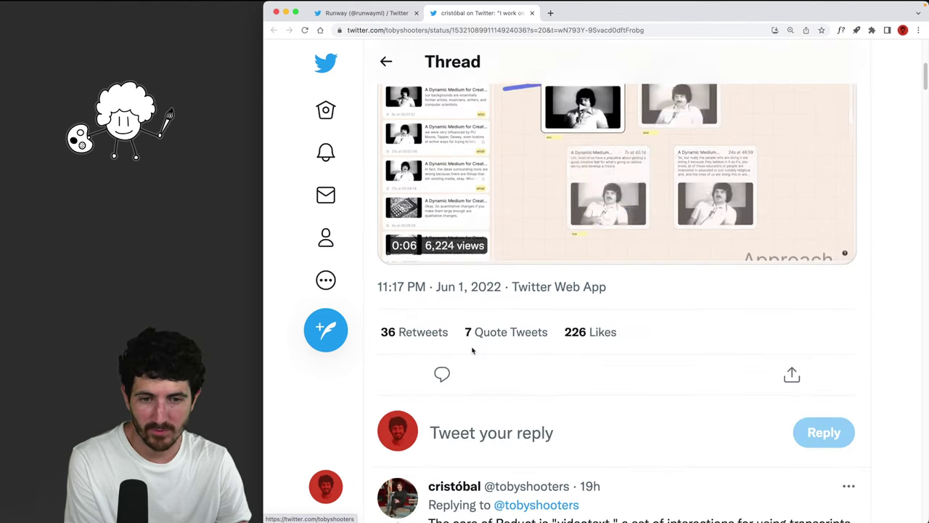
scroll(605, 325, "up", 3)
scroll(624, 334, "up", 4)
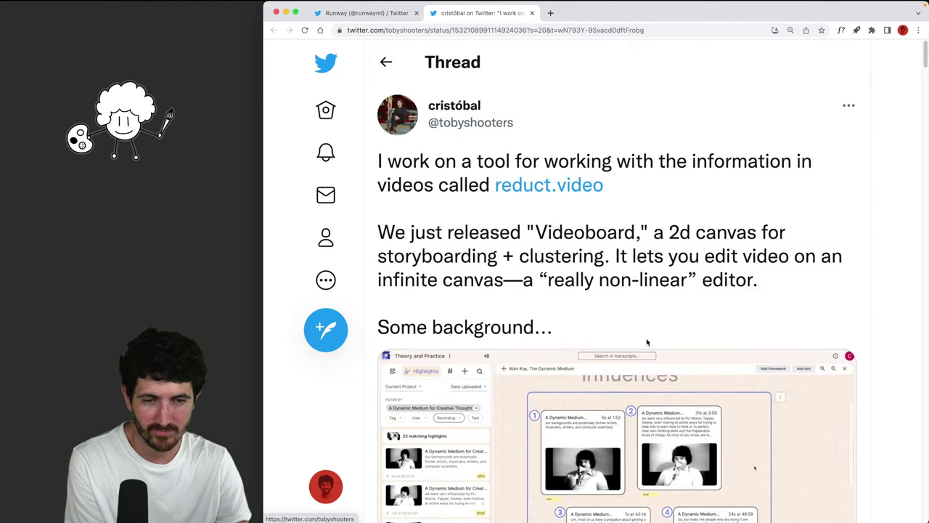
Open the reduct.video site linked in the tweet, skim its landing page and cut its web address
left_click(529, 186)
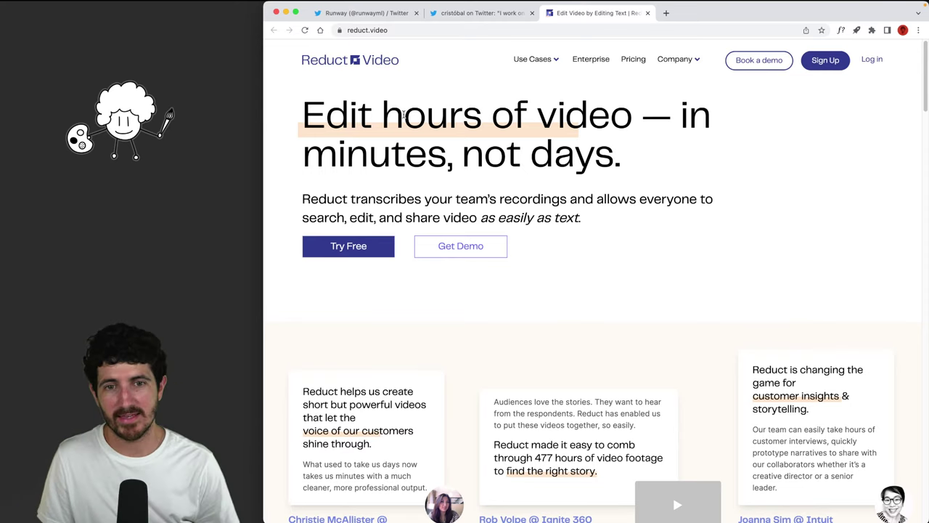
scroll(519, 254, "down", 5)
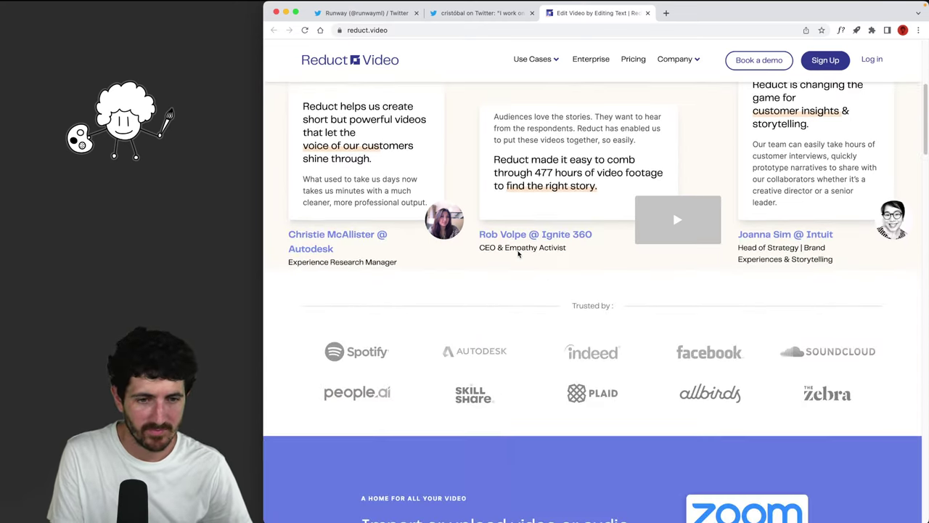
scroll(518, 253, "down", 10)
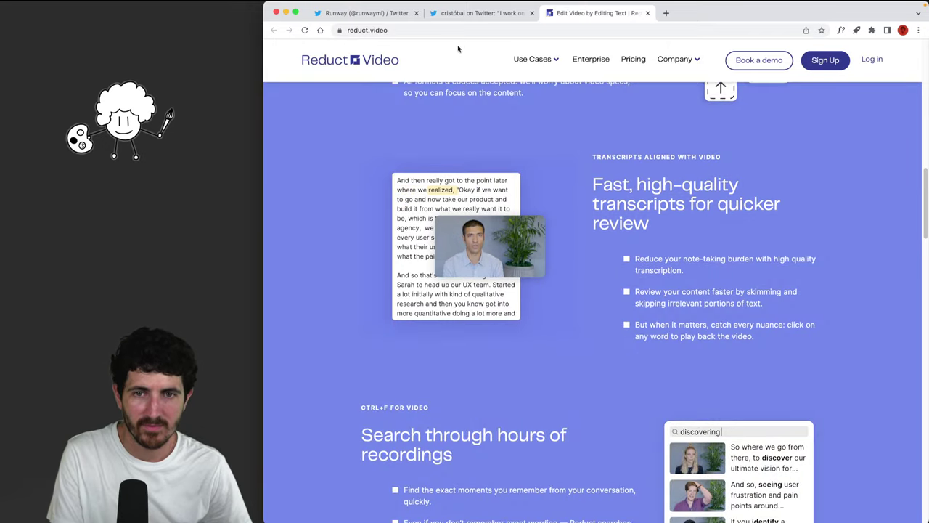
left_click(463, 31)
key("BackSpace")
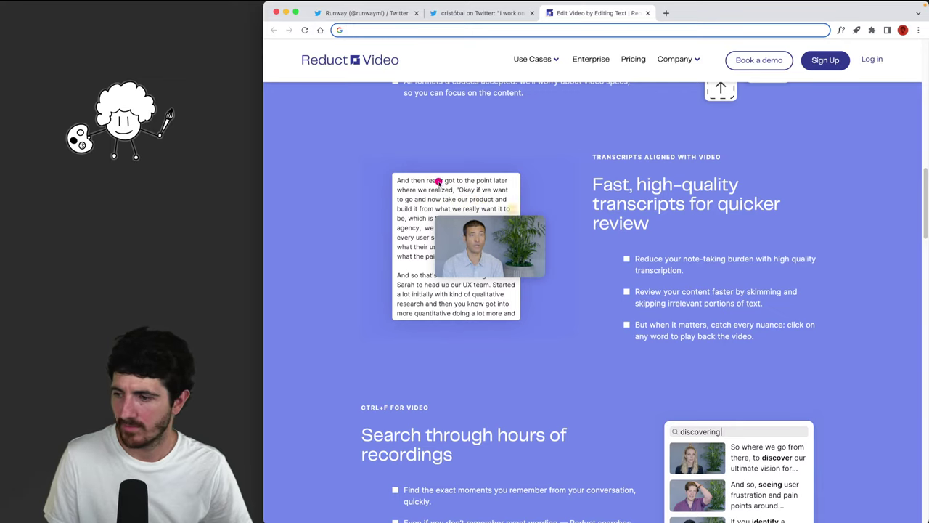
Examine Reduct's sections on transcripts, searching recordings and tagging highlights, and close the site to return to the tweet thread
key("super+Tab")
key("super+Tab")
scroll(560, 245, "down", 2)
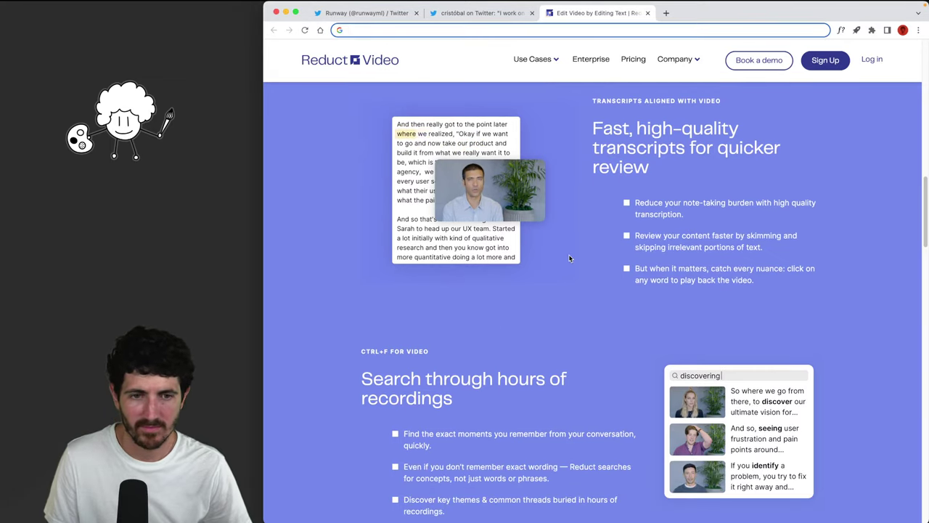
scroll(569, 257, "down", 5)
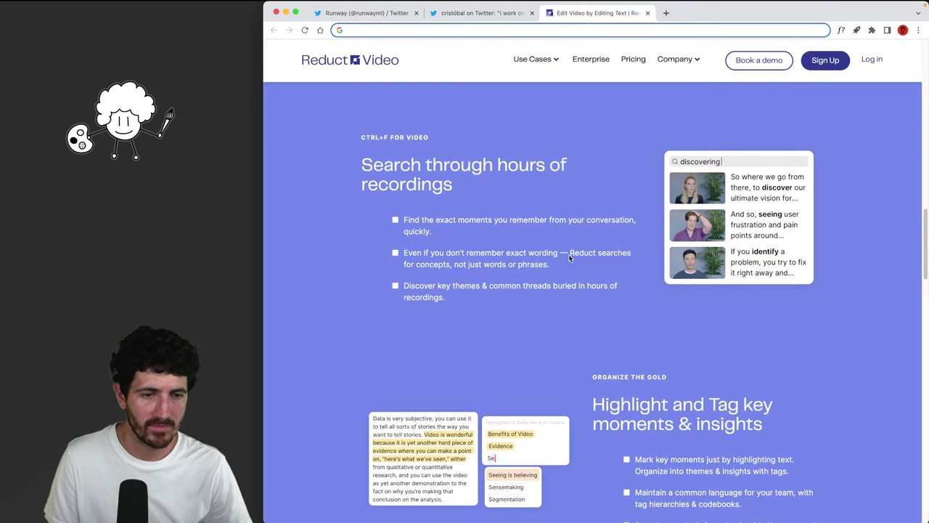
scroll(569, 254, "down", 1)
key("ctrl+shift+Tab")
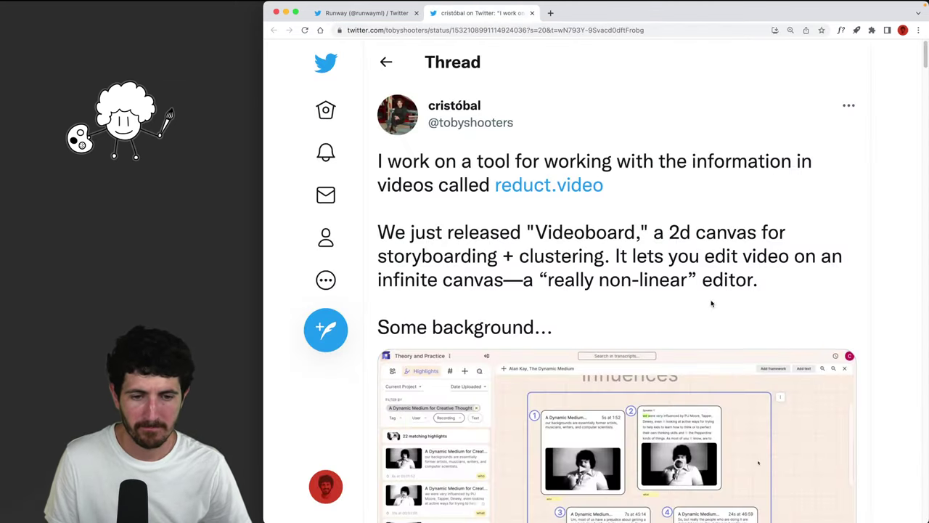
mouse_move(908, 292)
left_click(914, 310)
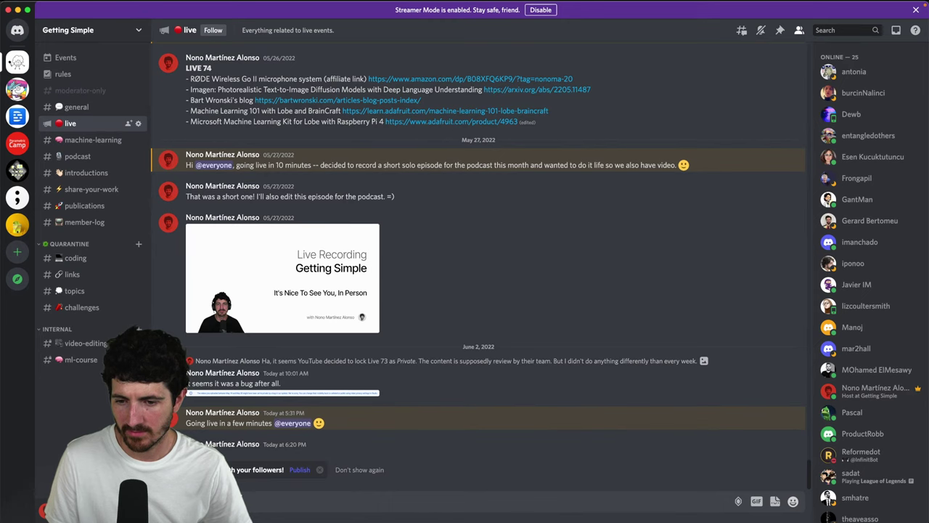
key("Up")
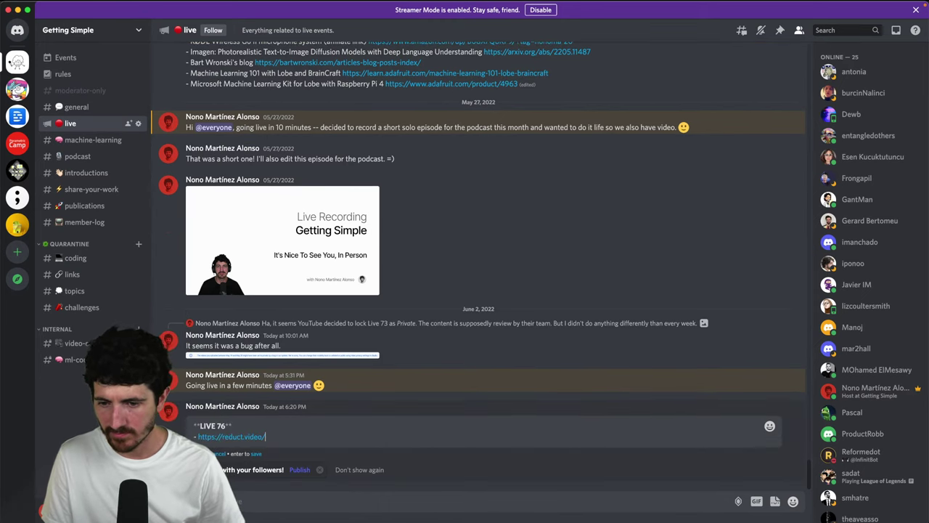
key("Return")
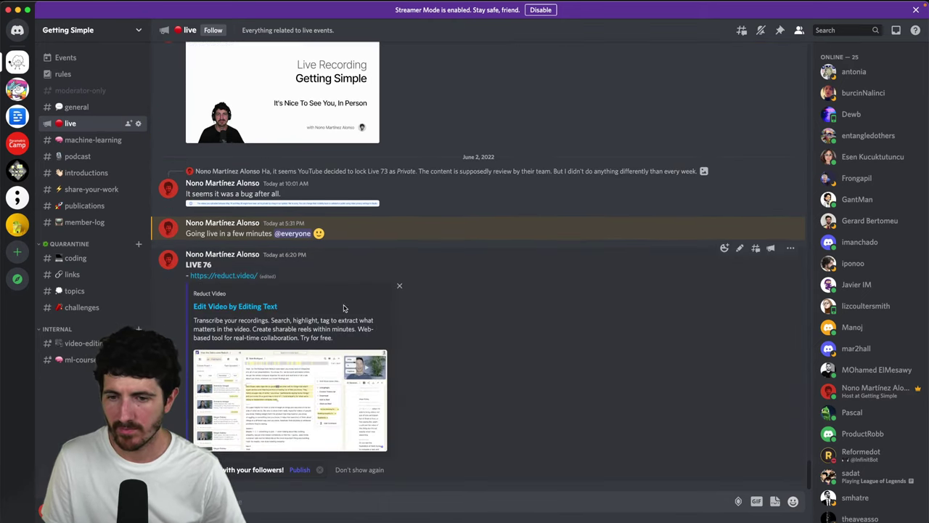
left_click(401, 287)
left_click(527, 295)
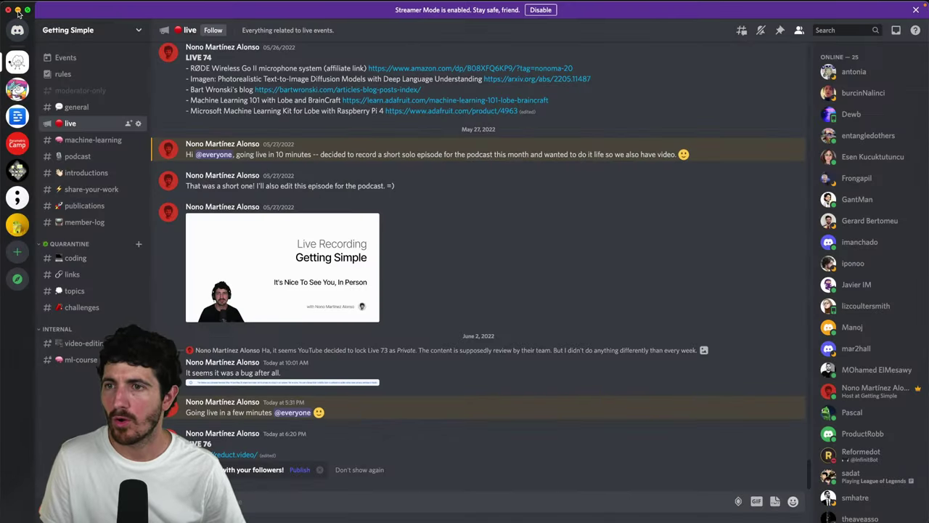
Switch back to Chrome and close the Videoboard tweet thread and Runway's Twitter profile
key("super+Tab")
key("super+w")
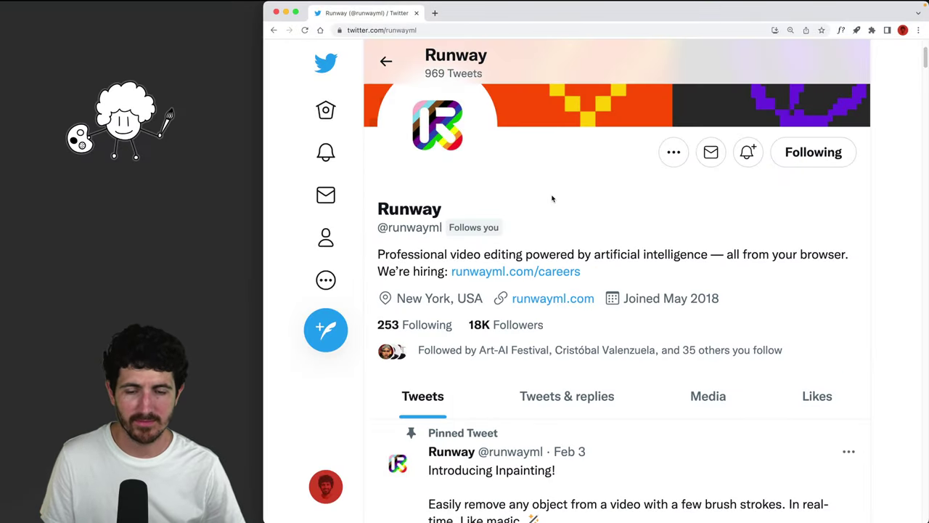
scroll(551, 198, "down", 5)
key("super+w")
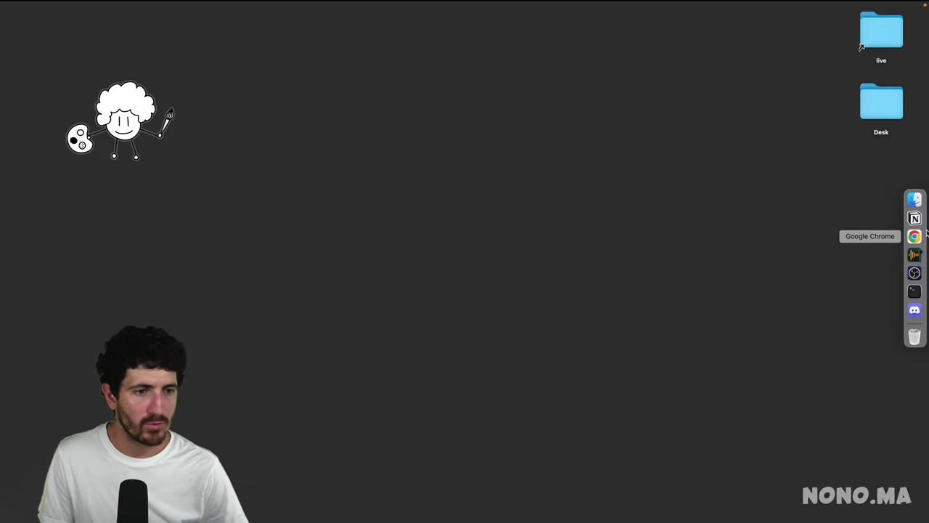
Launch Keynote and open the 220602_live-76.key presentation
mouse_move(827, 6)
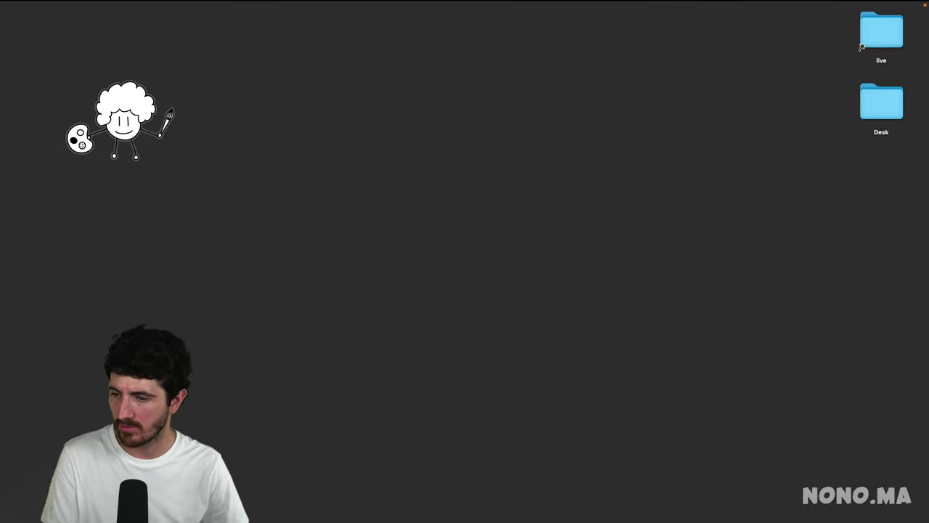
mouse_move(916, 255)
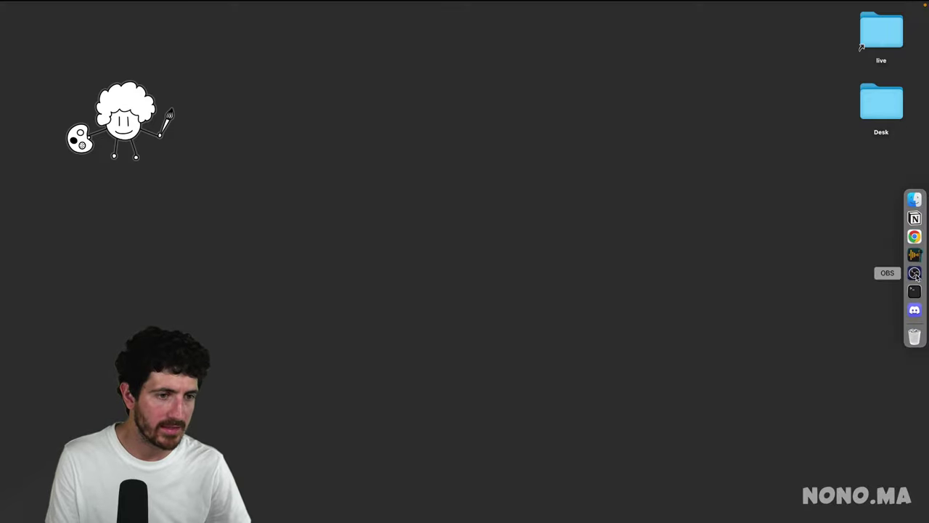
key("super+space")
type("keynote")
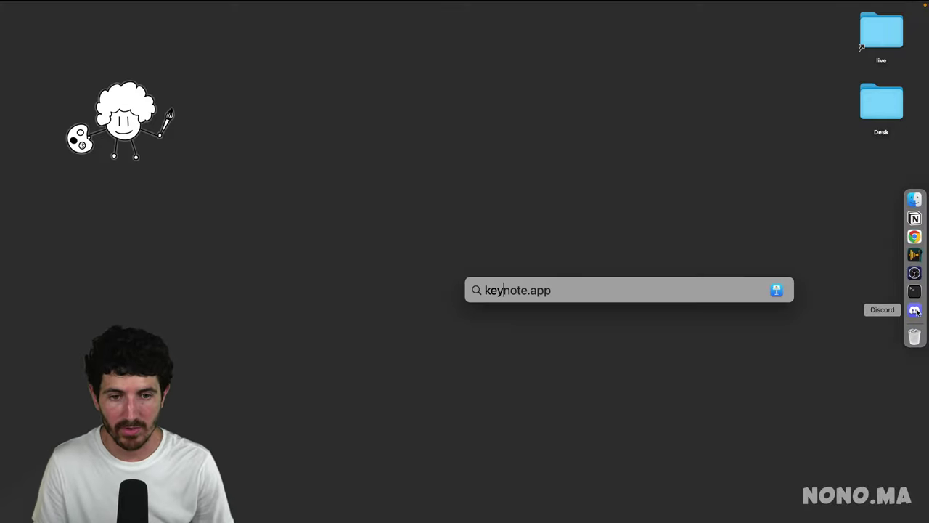
key("Return")
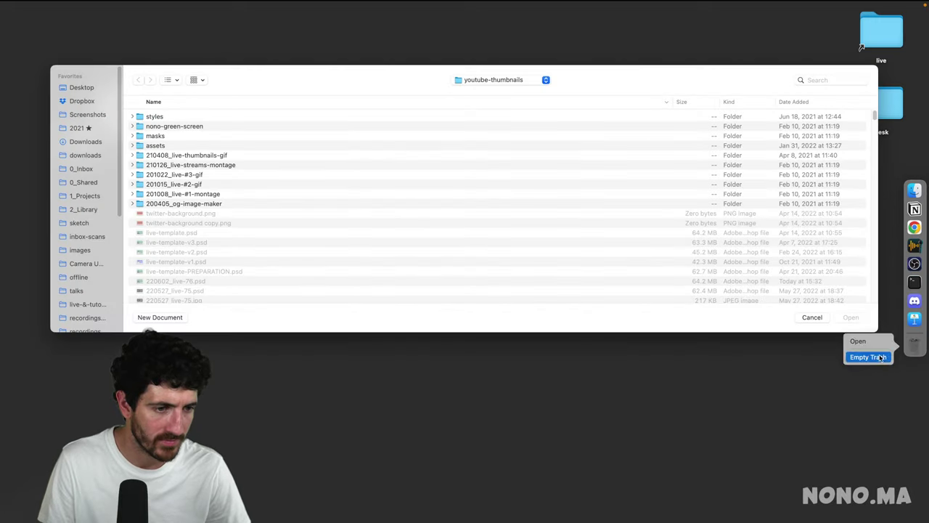
right_click(914, 317)
key("Return")
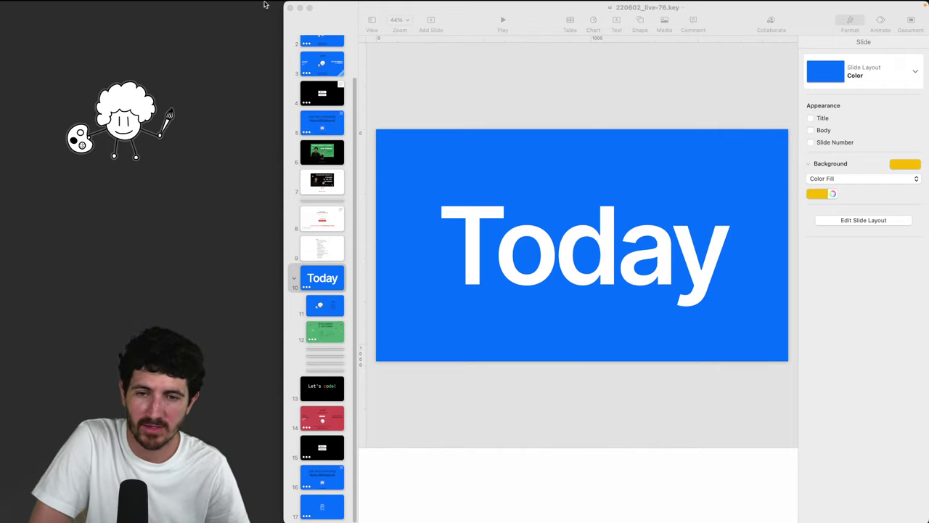
Widen the presentation window and select the first slide
left_click(411, 65)
left_click_drag(282, 81, 233, 82)
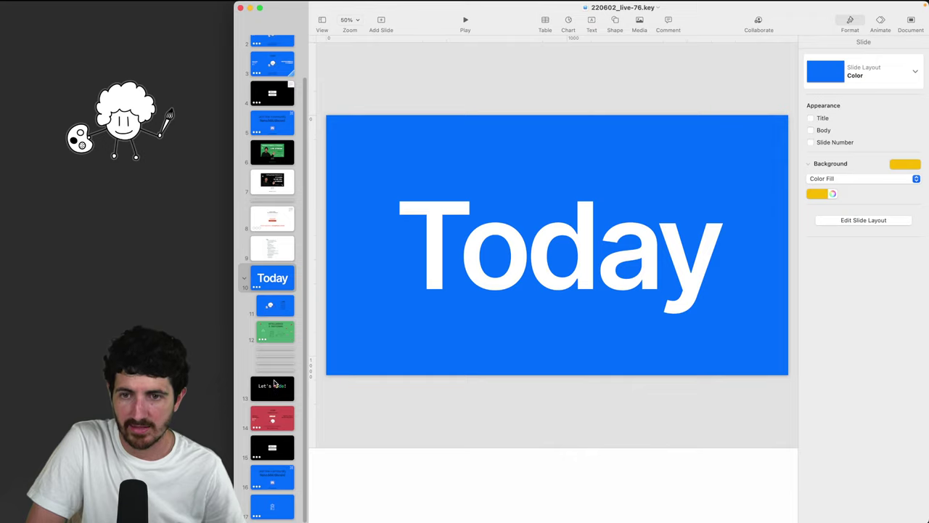
scroll(284, 55, "up", 2)
left_click(272, 78)
key("Up")
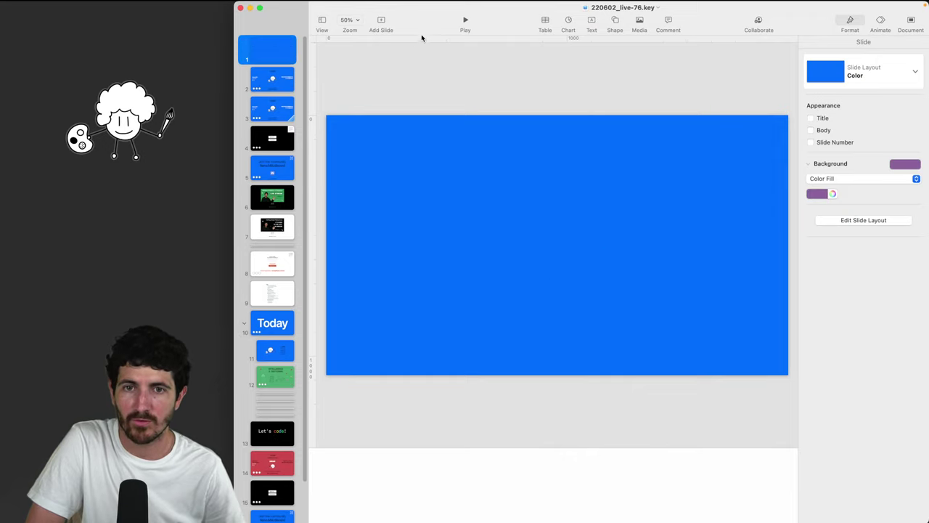
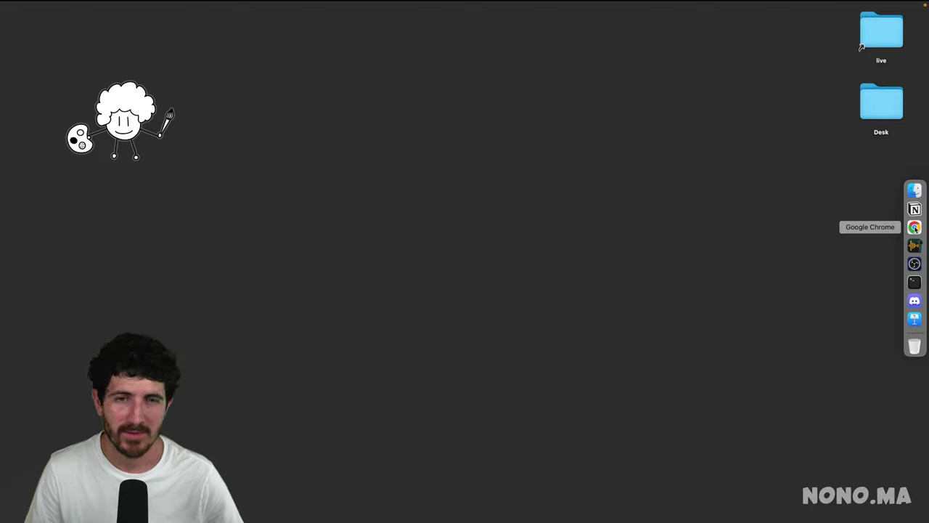
Switch to Chrome, load live.suggestivedrawing.com and enlarge the browser window beside the webcam area
left_click(915, 227)
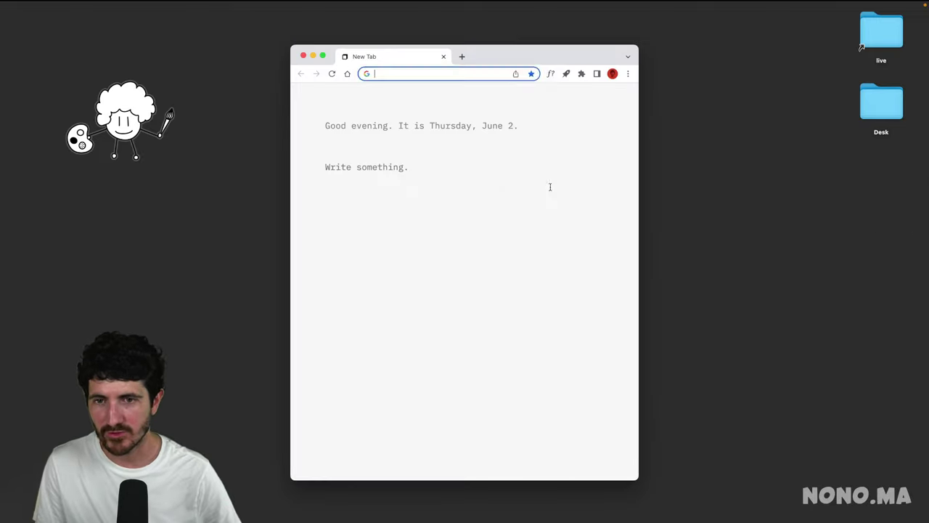
type("live.suggestve")
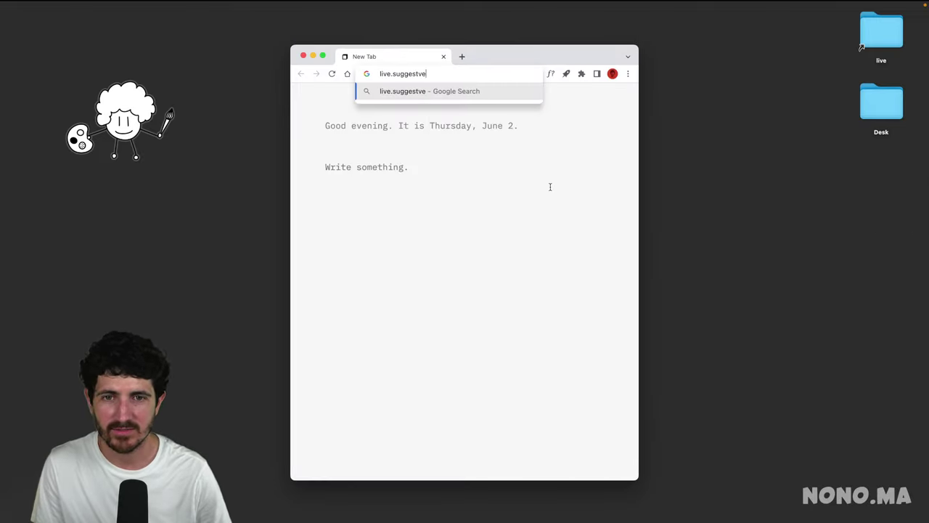
key("BackSpace")
key("BackSpace")
type("ivedraw")
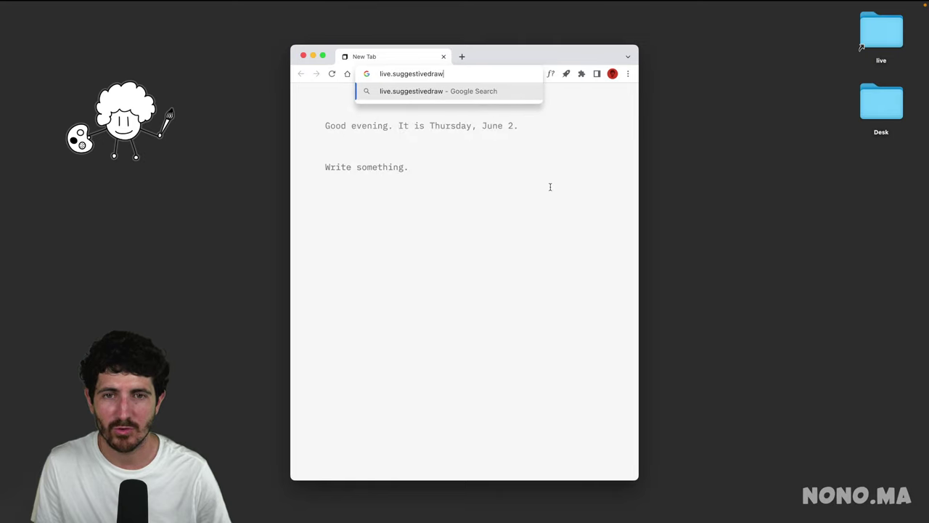
type("ing.com")
key("Return")
key("ctrl+alt+t")
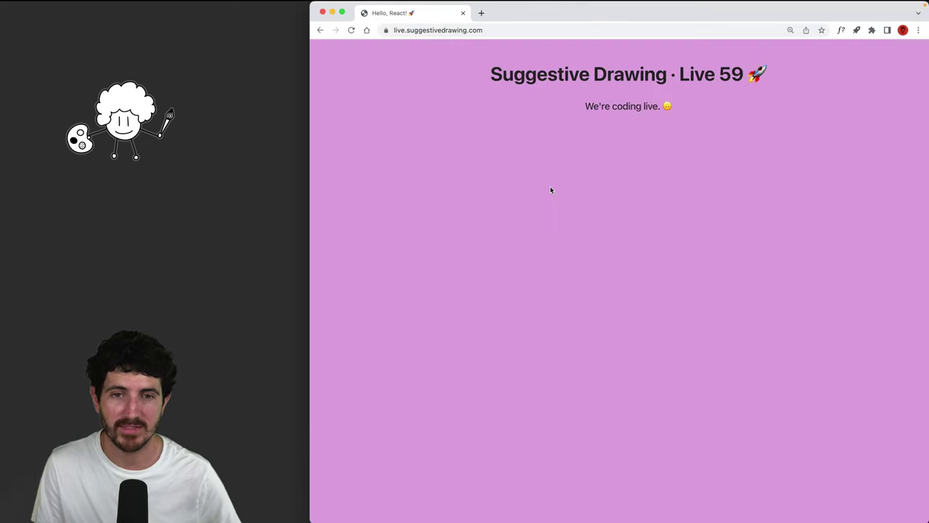
key("ctrl+alt+t")
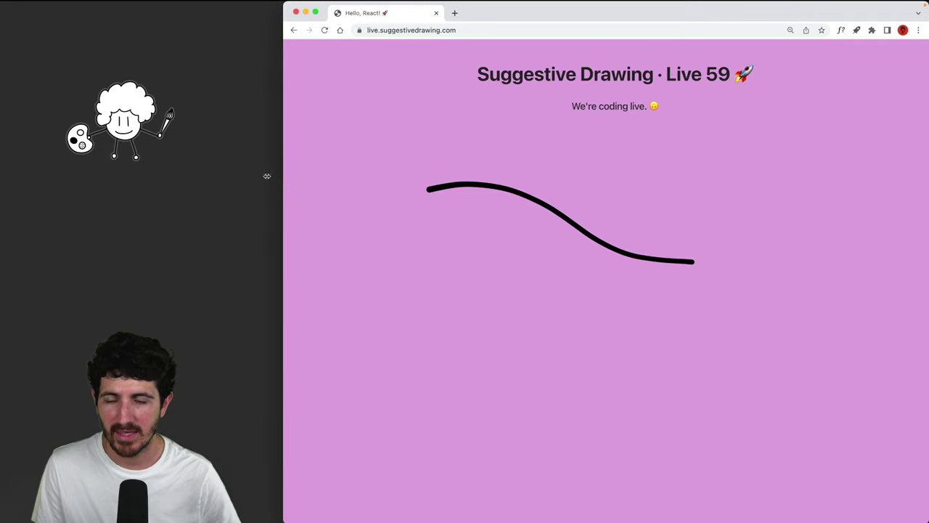
Draw freehand test strokes on the Suggestive Drawing page, ending with a straight horizontal line, and hide the browser
mouse_move(443, 144)
left_mouse_down()
mouse_move(442, 208)
mouse_move(669, 254)
mouse_move(624, 158)
mouse_move(529, 412)
mouse_move(783, 432)
mouse_move(388, 272)
mouse_move(371, 114)
mouse_move(641, 171)
mouse_move(490, 142)
mouse_move(590, 149)
left_mouse_up()
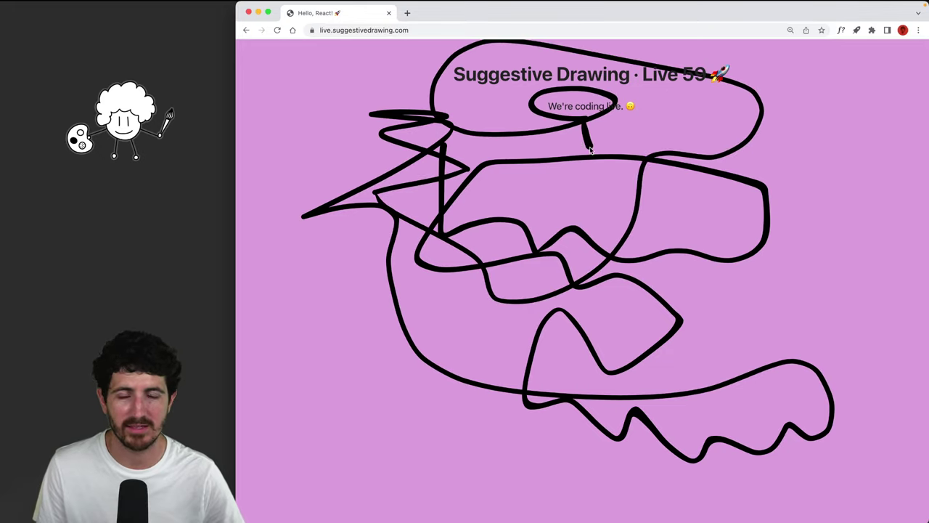
mouse_move(390, 121)
left_mouse_down()
mouse_move(498, 185)
mouse_move(547, 230)
left_mouse_up()
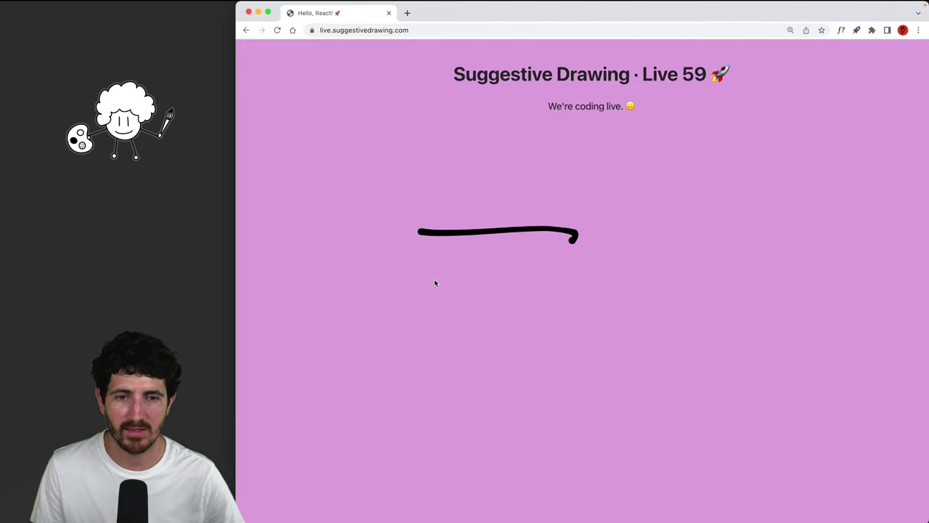
left_click_drag(422, 279, 591, 279)
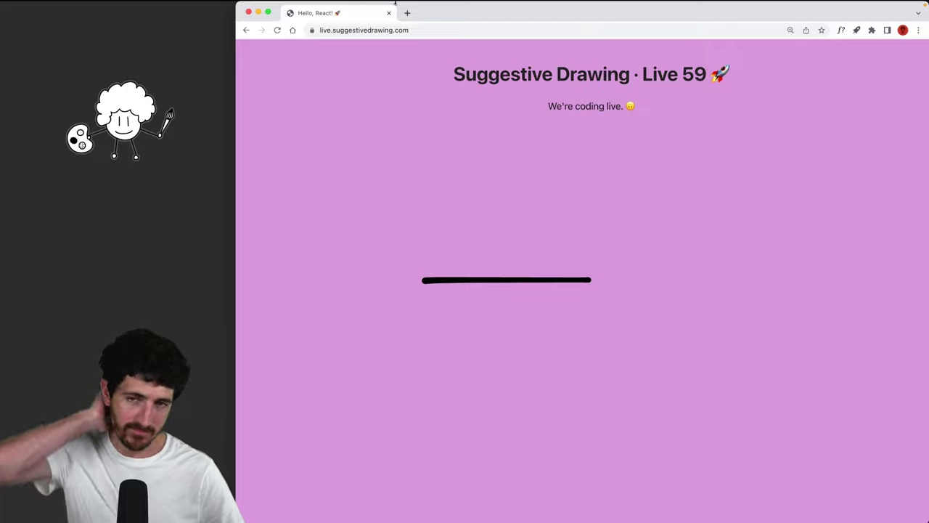
key("super+h")
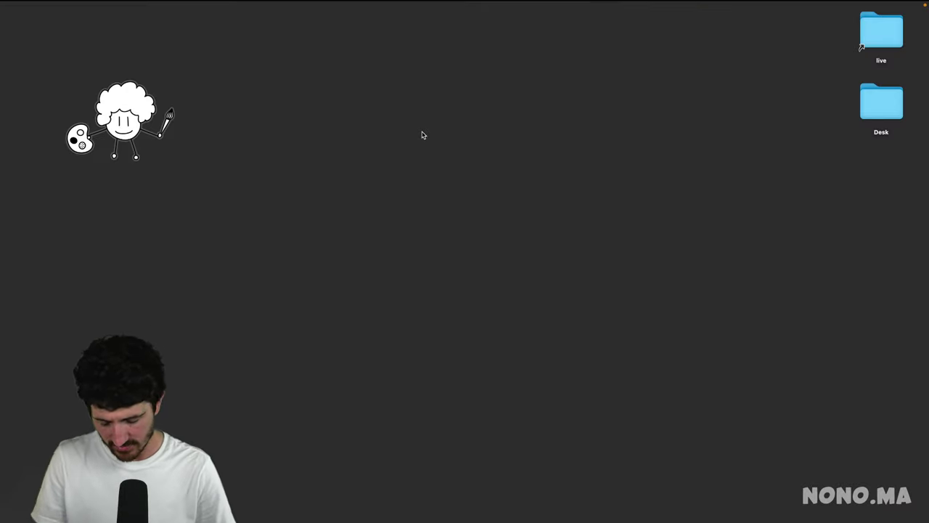
key("super+space")
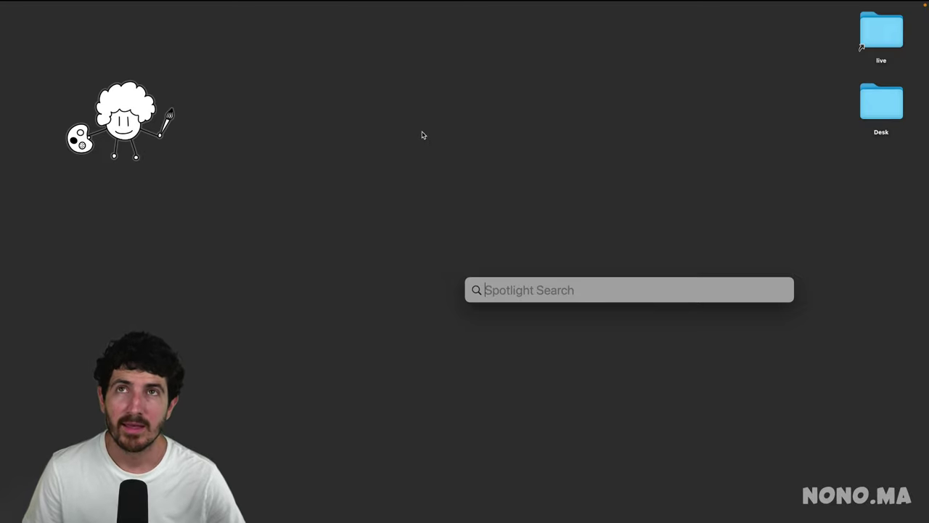
key("Escape")
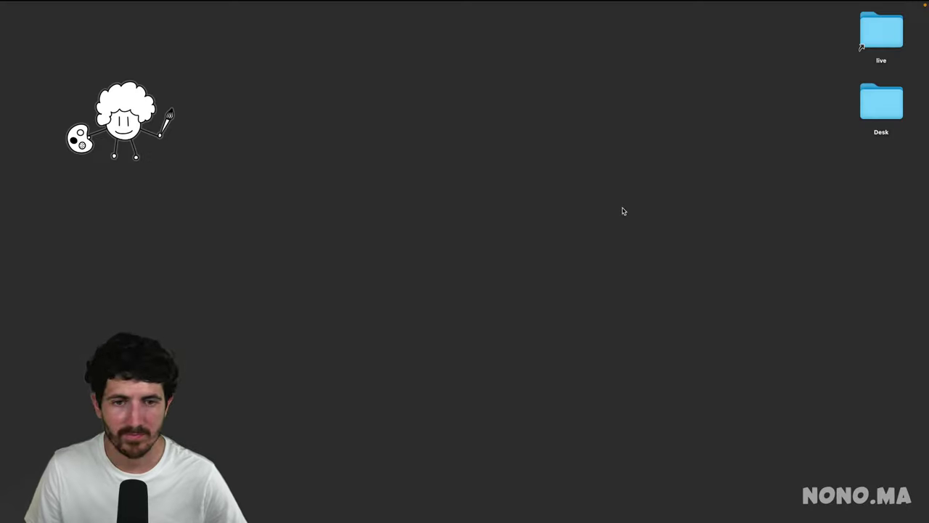
Switch to Notion, search for "live stream", open the Live Stream page and widen its window
left_click(918, 209)
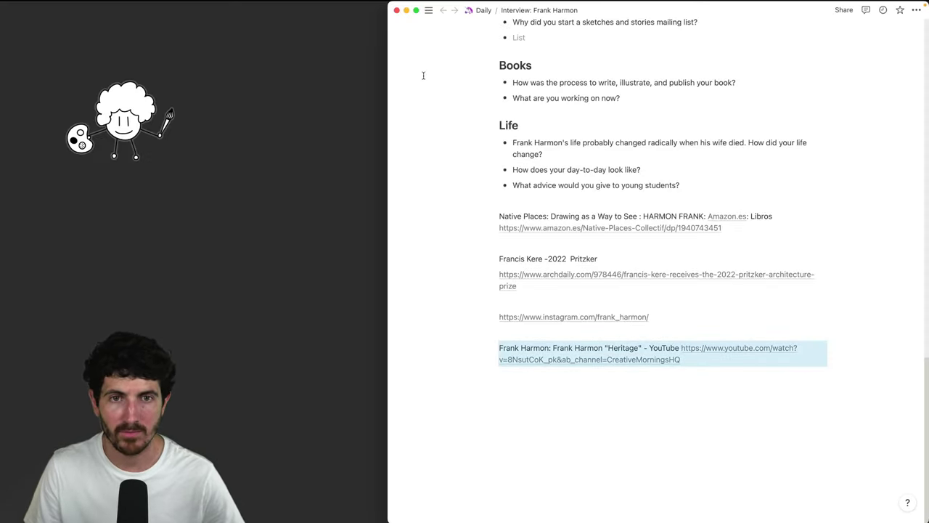
key("super+p")
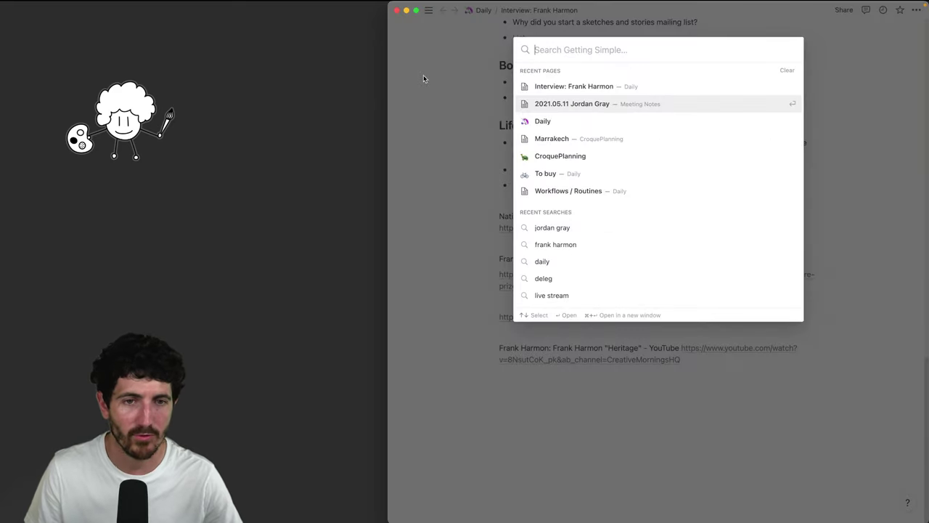
type("live stream")
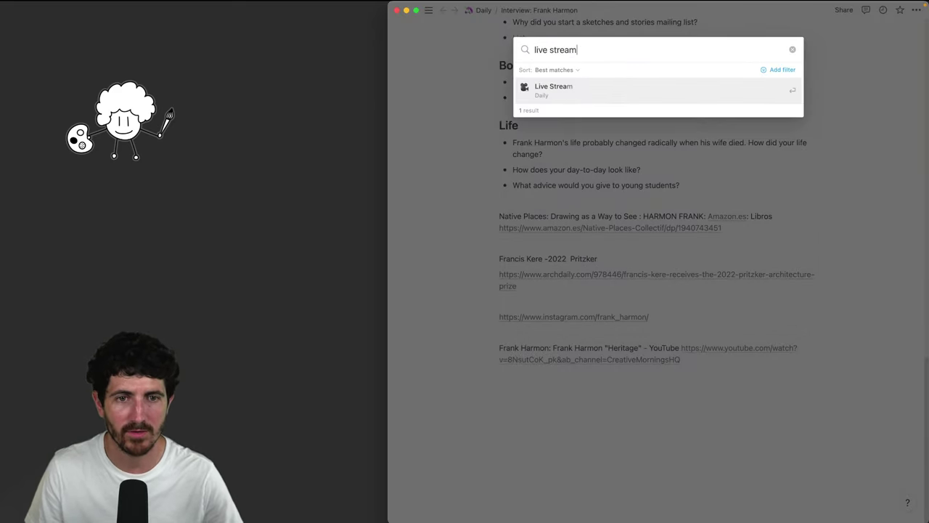
key("Return")
left_click_drag(396, 124, 220, 124)
Enlarge the page display and collapse the Live 70 and Live 71 toggles under Season 2
scroll(460, 238, "down", 10)
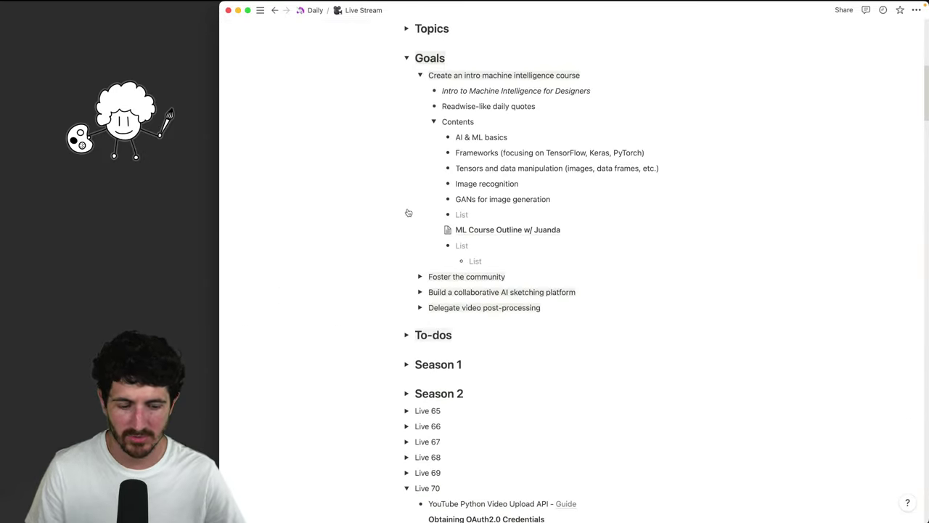
key("super+equal")
key("super+equal")
key("super+equal")
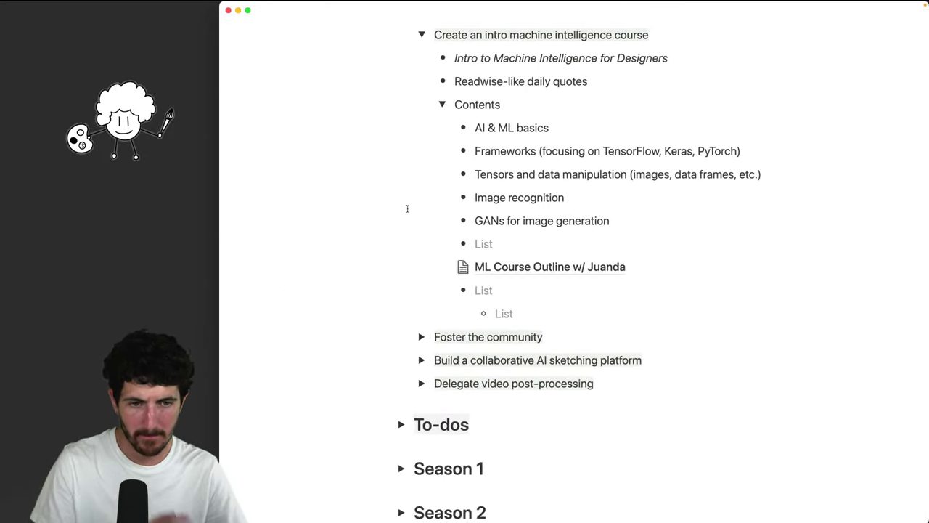
scroll(450, 234, "down", 8)
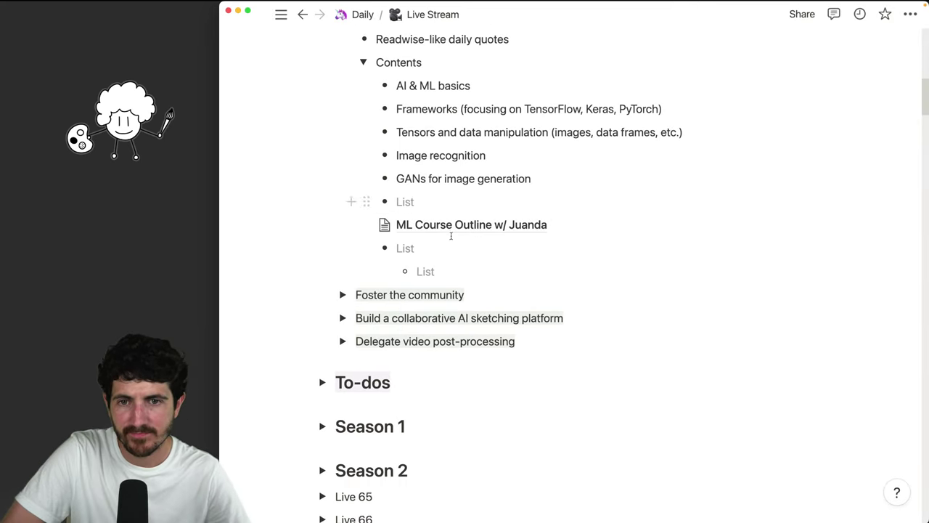
scroll(356, 234, "down", 3)
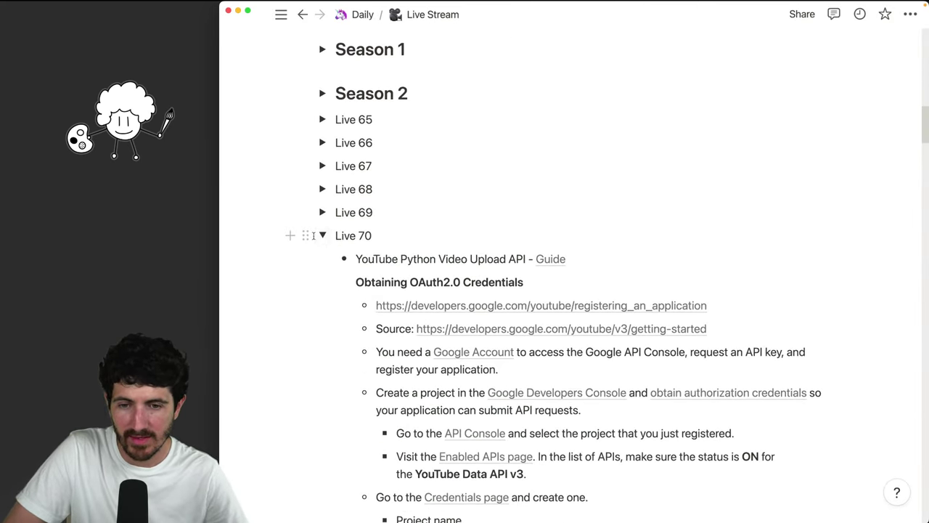
left_click(321, 236)
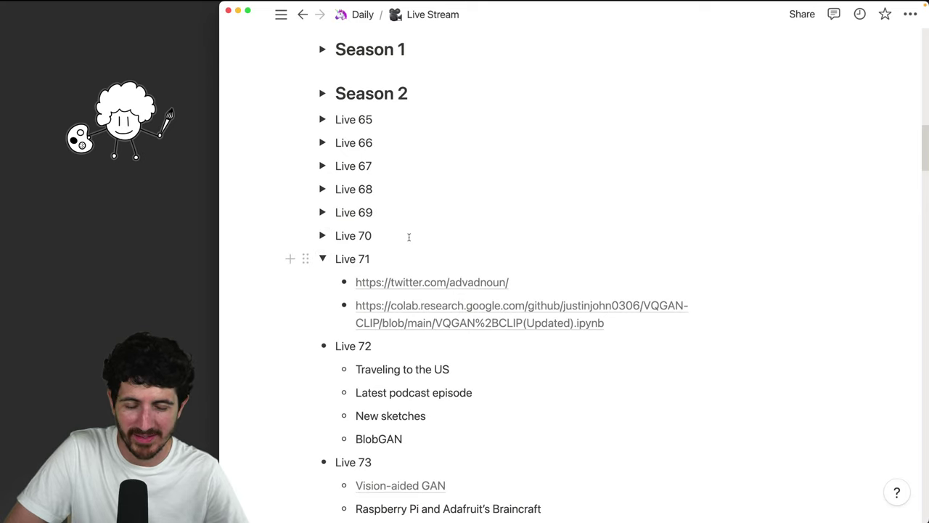
scroll(394, 241, "down", 2)
left_click(323, 192)
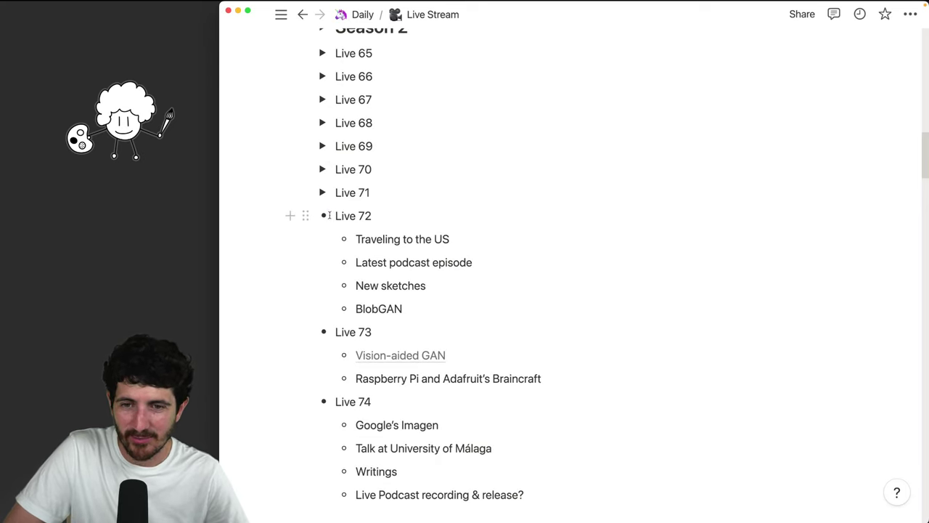
Convert the Live 72, Live 73 and Live 74 bullets into toggles and collapse each one
left_click_drag(328, 216, 331, 215)
left_click(334, 216)
type(">")
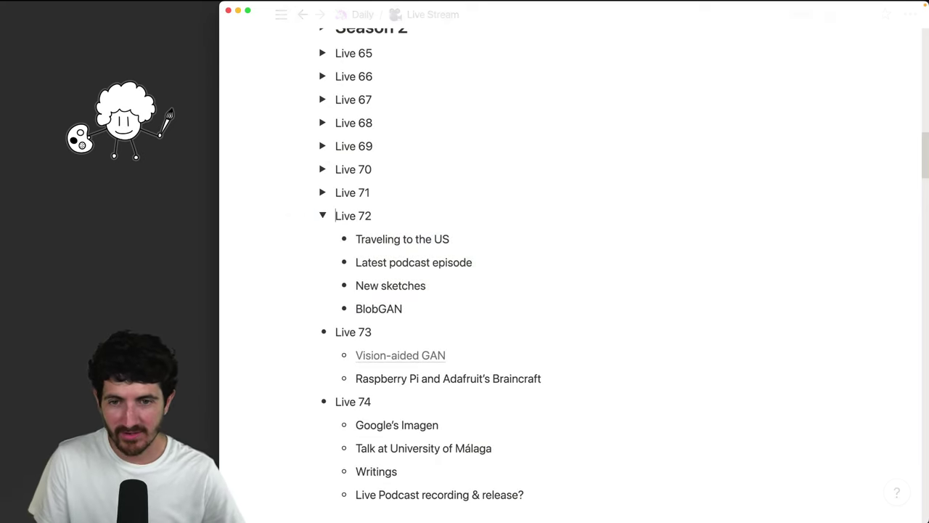
left_click(323, 215)
left_click(336, 244)
type(">")
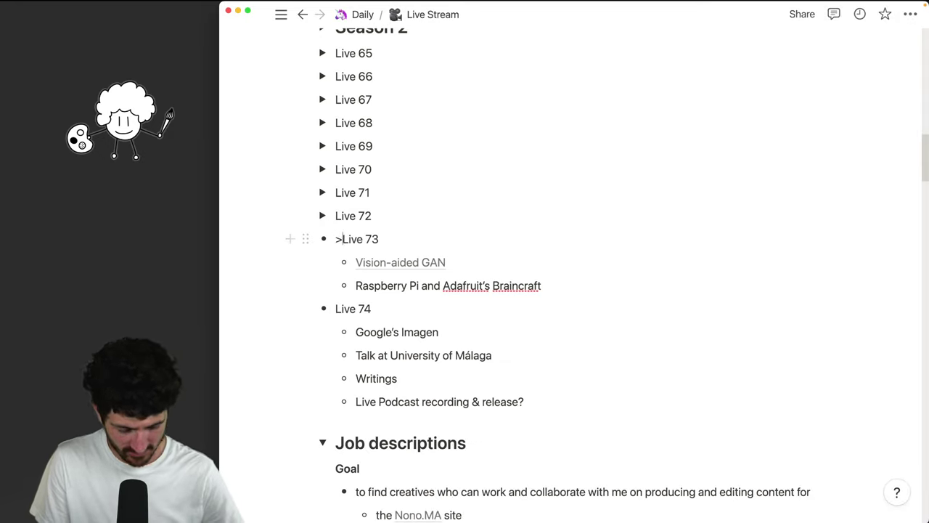
left_click(323, 238)
left_click(334, 260)
type(">")
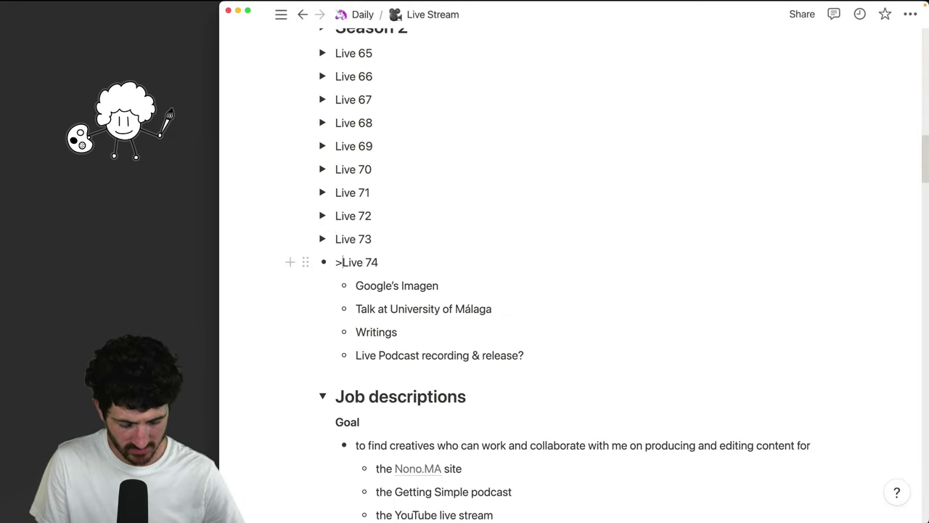
left_click(323, 262)
Add a new toggle named "Live 75" below Live 74 and expand it
scroll(325, 262, "down", 2)
left_click(404, 199)
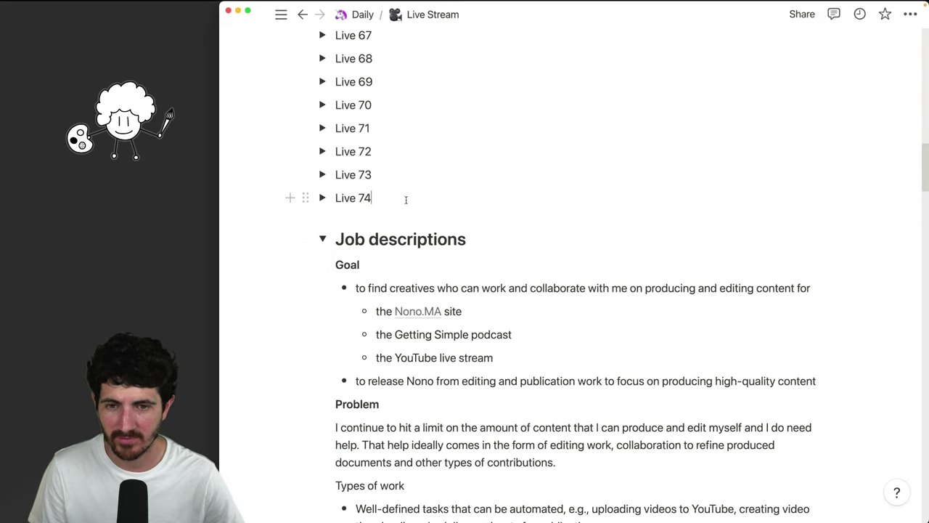
key("Return")
type(">")
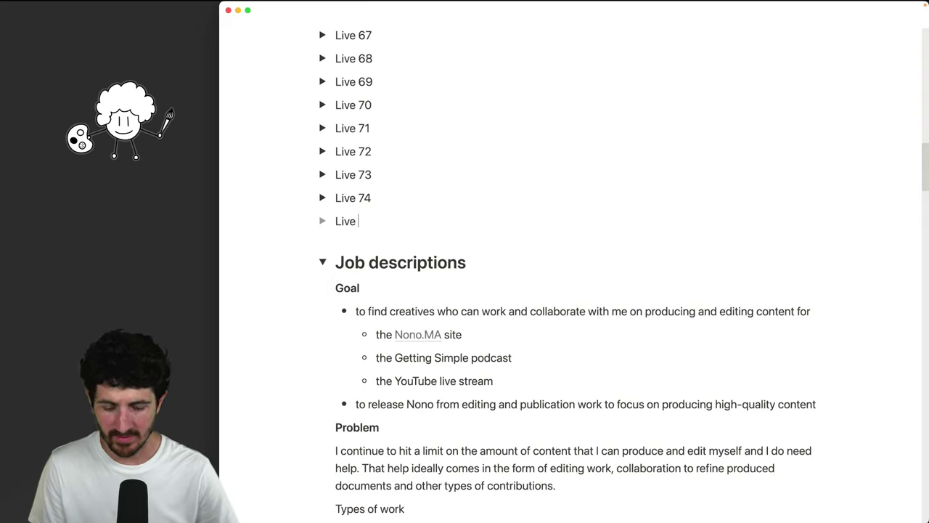
type("Live 75")
key("Return")
left_click(323, 221)
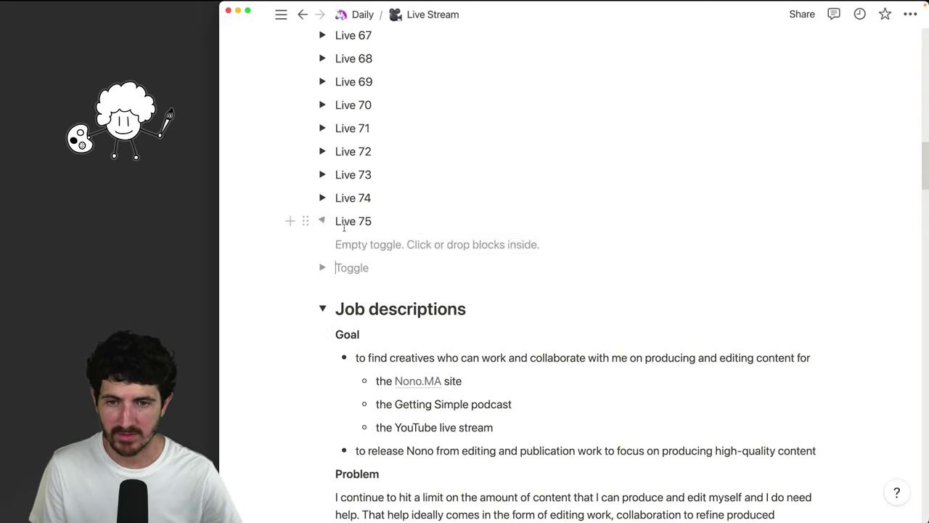
Add the bullet "Getting Simple live - It's Nice to See You, In Person" inside Live 75
left_click(358, 236)
type("- Getting si")
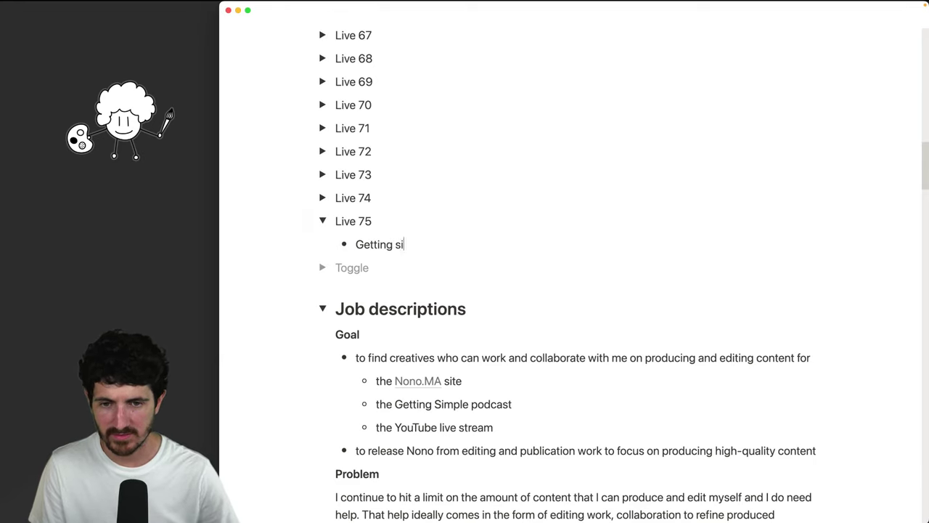
type("Simple live -")
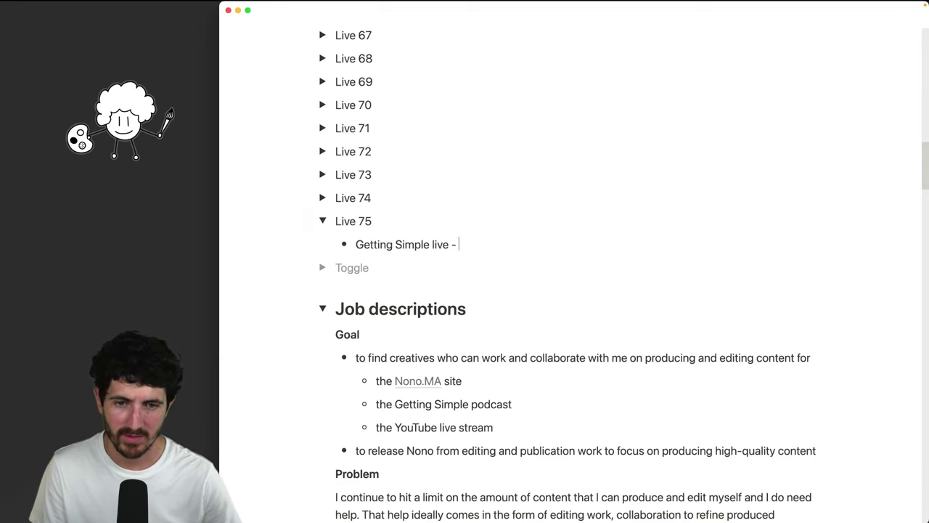
type(" It's Nice to See ")
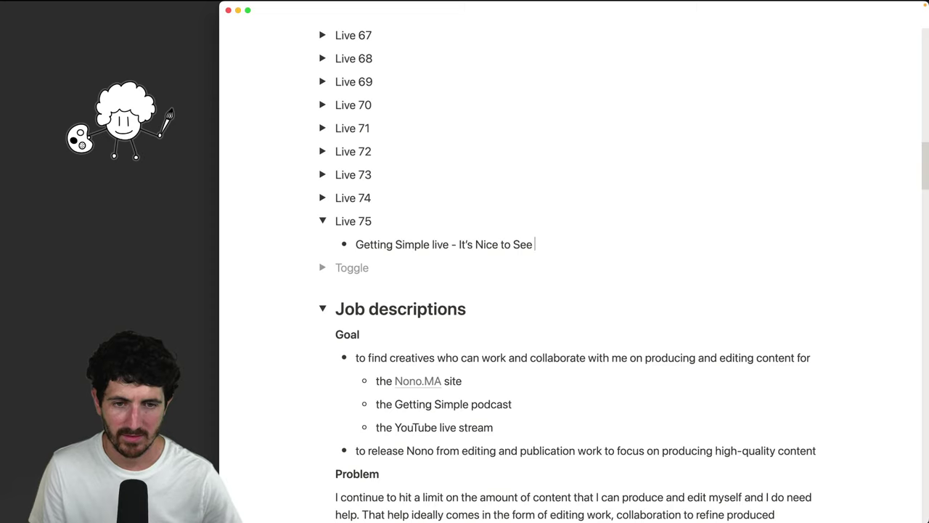
type("You, In Person")
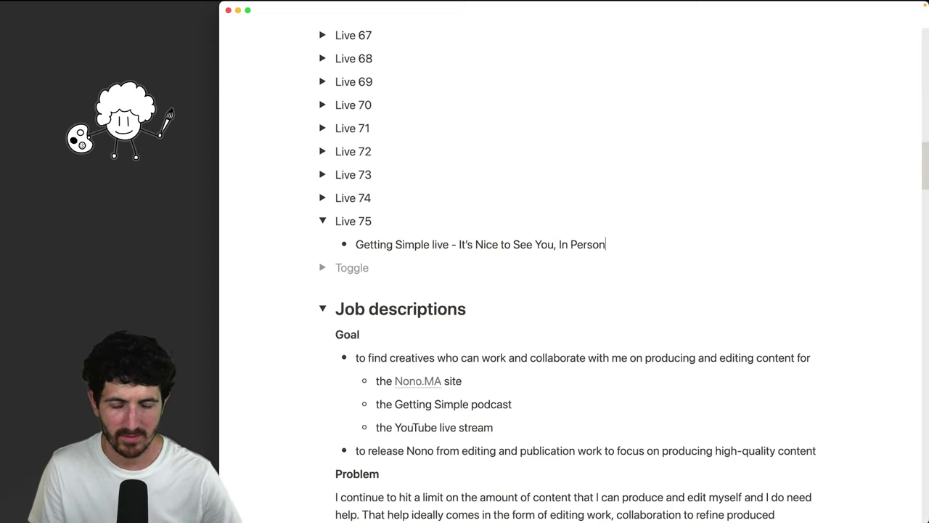
Name the empty toggle below Live 75 "Live 76" and add the bullet "Stream Deck XL" inside it
type("Live 76")
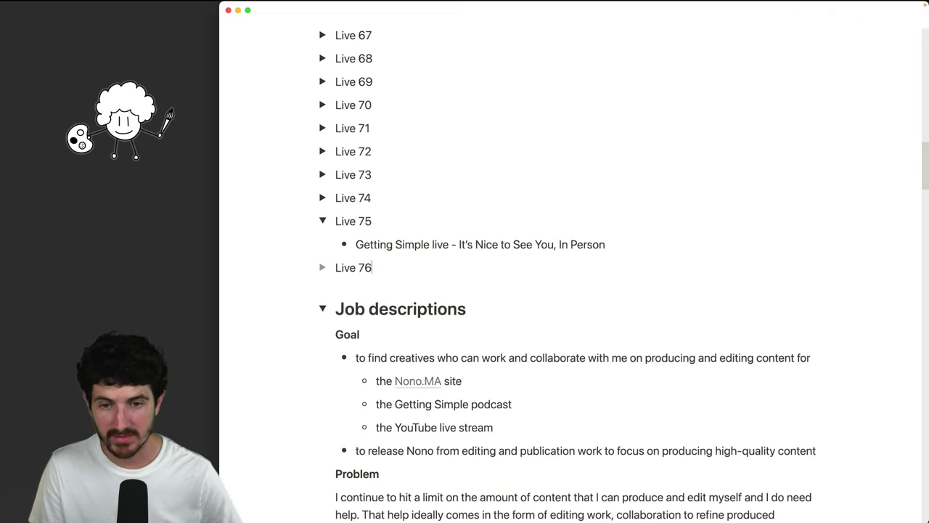
key("super+Return")
left_click(374, 285)
type("- Stream")
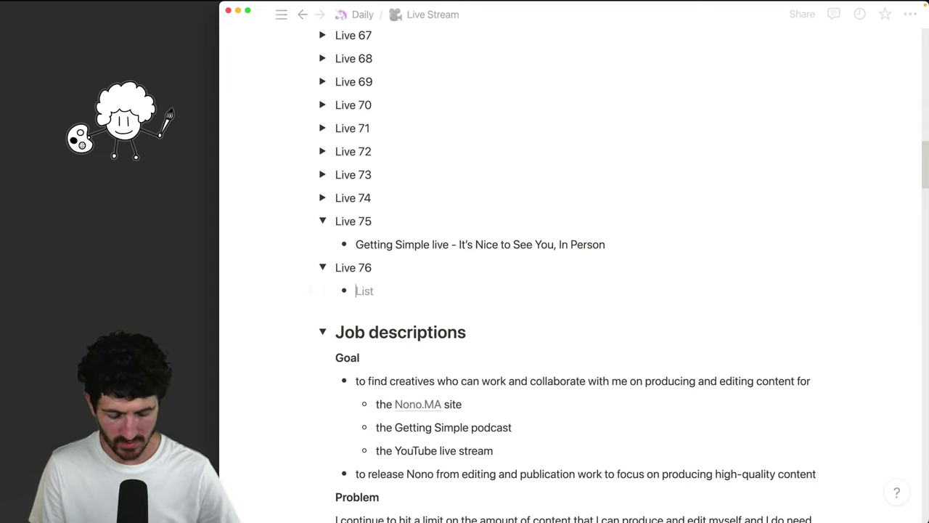
type(" Deck XL")
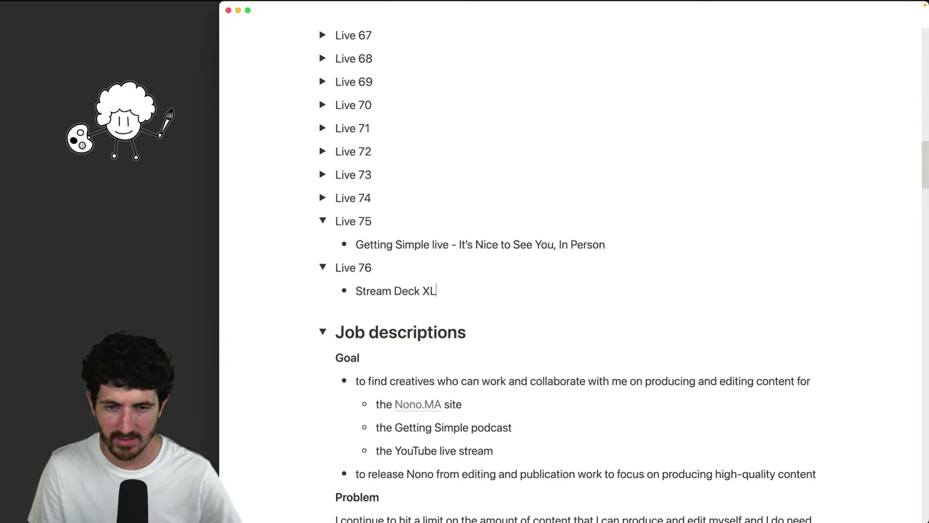
Add the bullets "Stream Deck for macOS" and "Live stream goals" below Stream Deck XL in Live 76
key("Return")
type("Stream Deck")
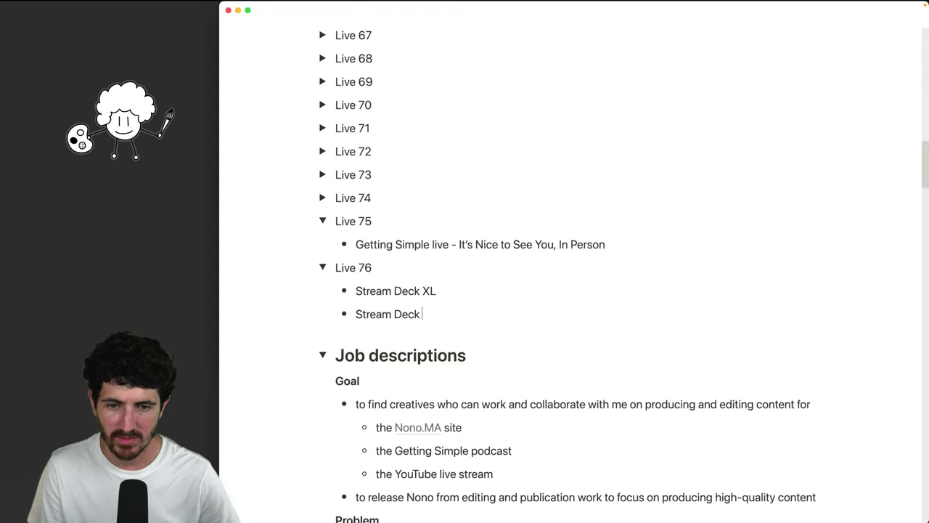
type(" for macO")
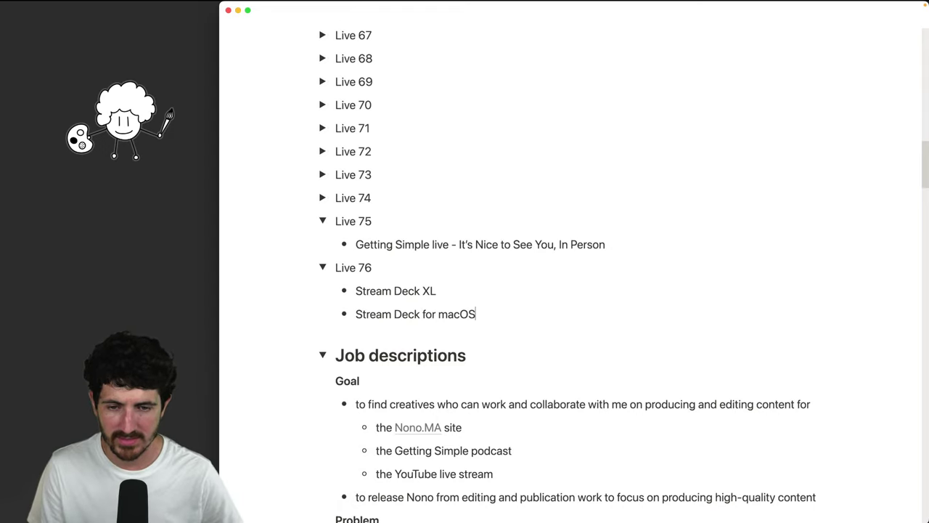
type("S")
key("Return")
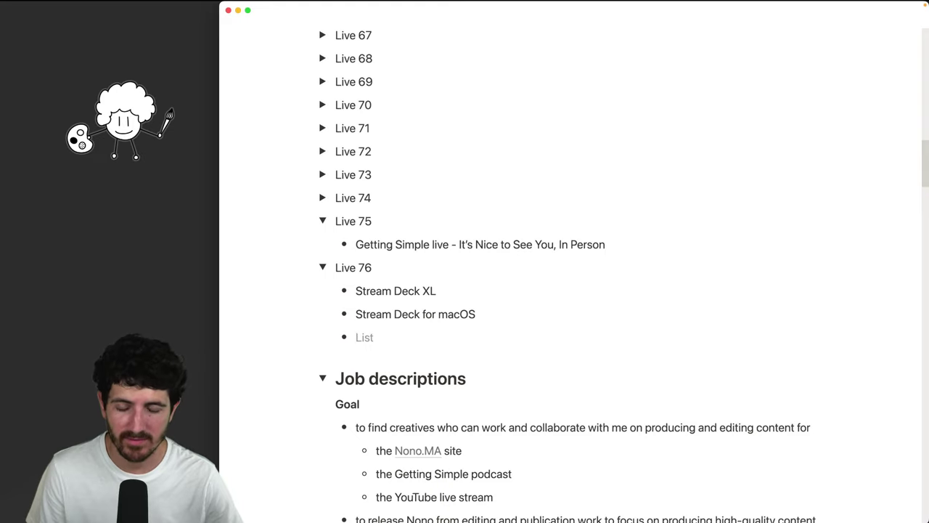
type("Liv")
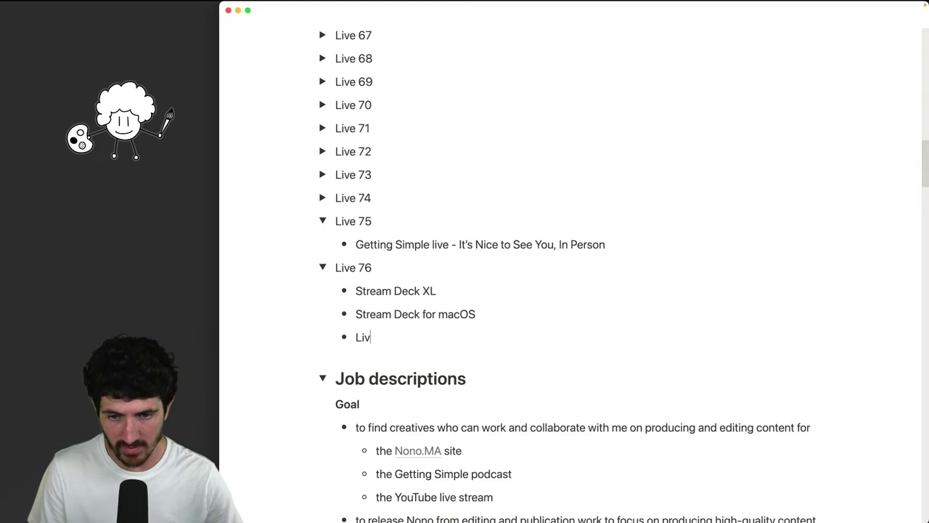
type("e stream g")
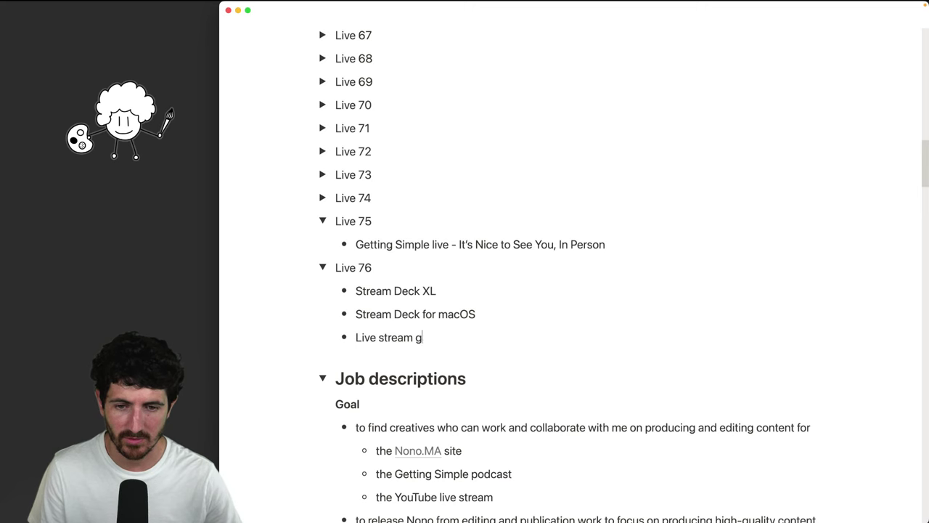
type("oals")
Collapse the Job descriptions section below the Live 76 notes
scroll(377, 278, "down", 5)
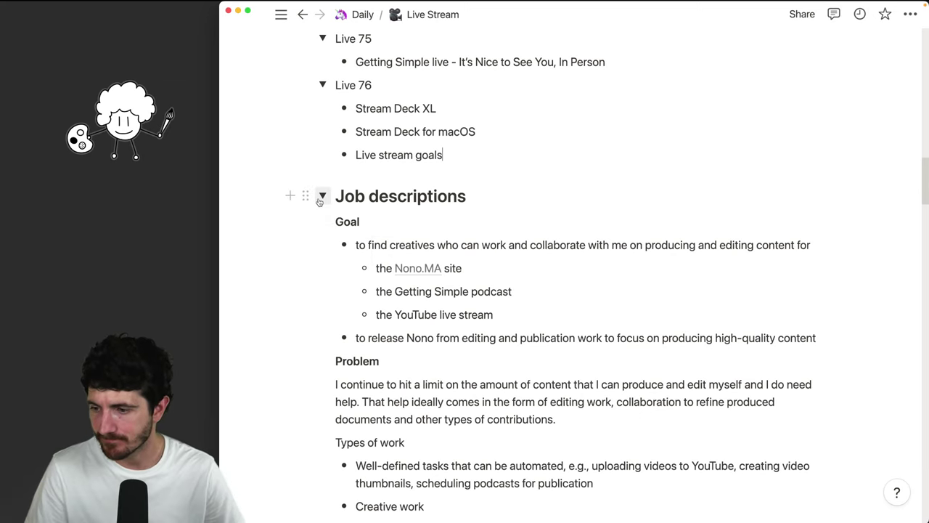
left_click(320, 199)
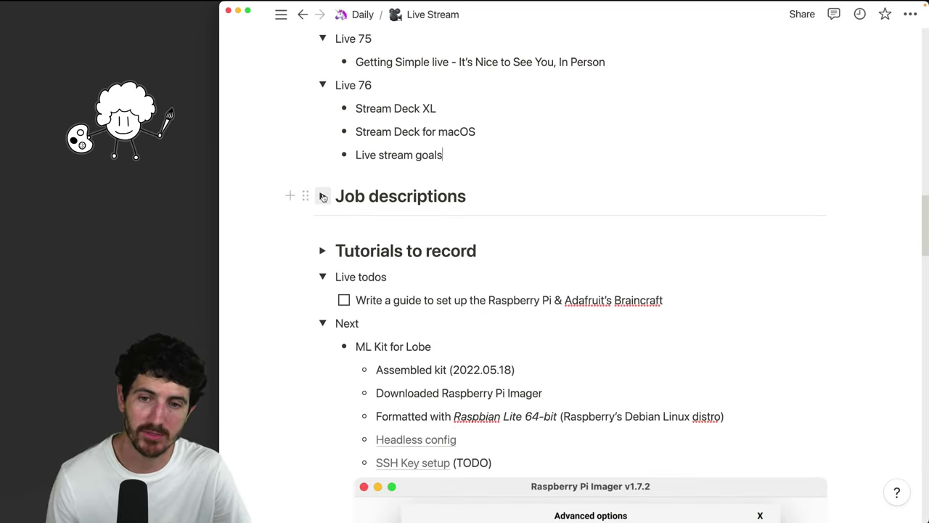
left_click(322, 195)
left_click(323, 196)
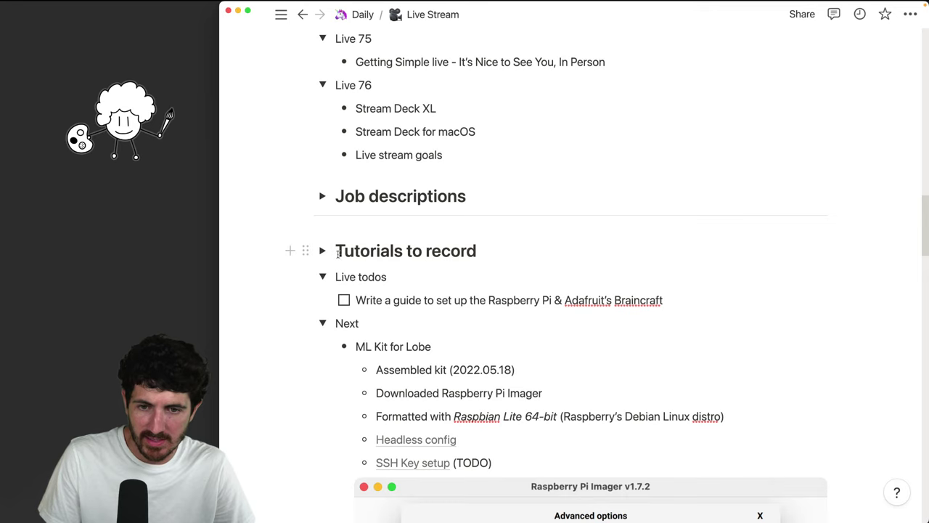
Expand the Tutorials to record section to check its list, and collapse it again
left_click(324, 251)
left_click_drag(356, 277, 483, 281)
left_click(483, 284)
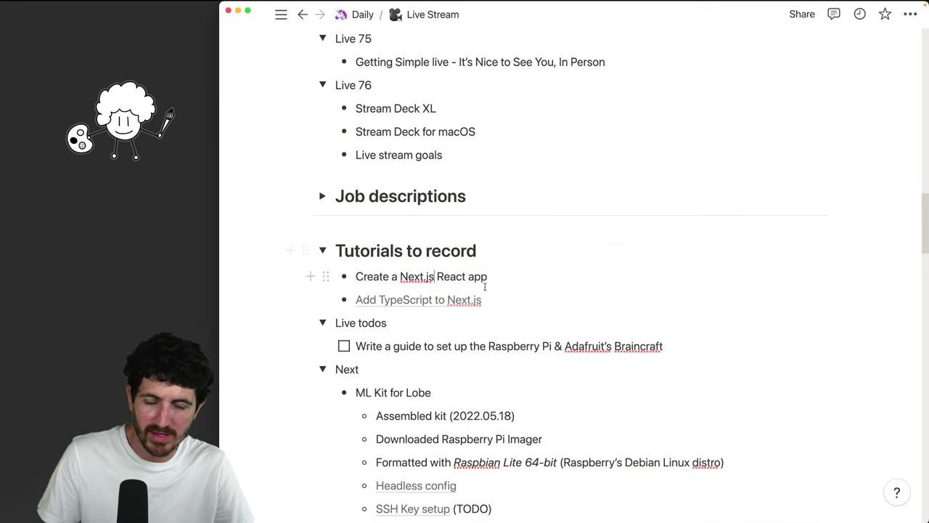
left_click(322, 250)
Review the Live todos item and the ML Kit for Lobe notes in the Next section
scroll(469, 264, "down", 2)
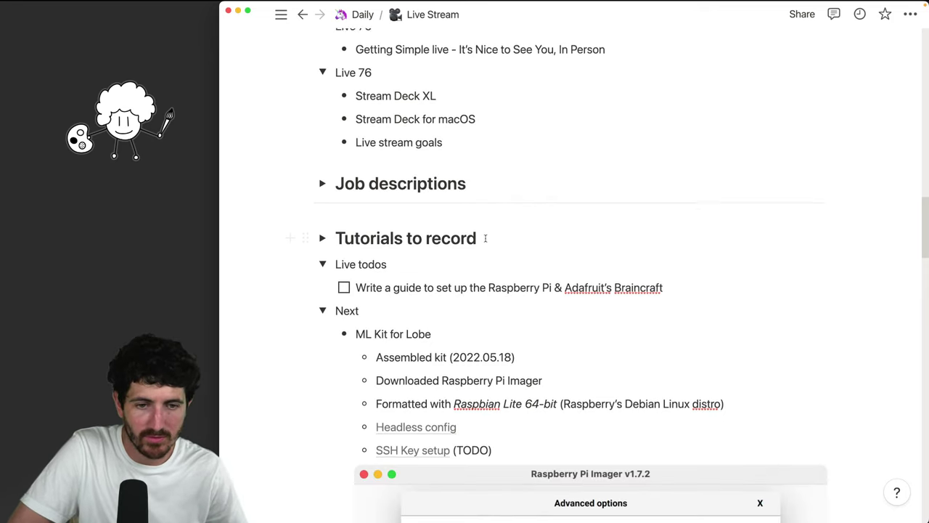
left_click_drag(384, 267, 607, 267)
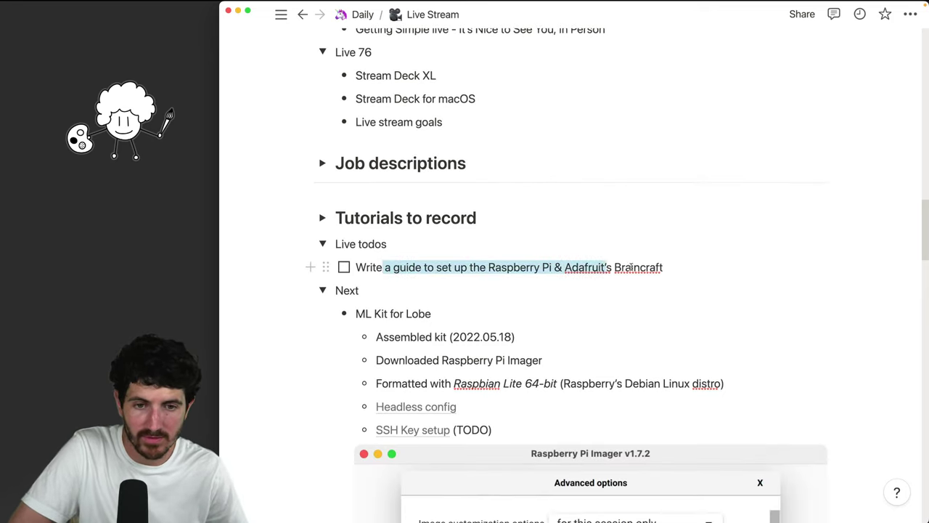
left_click(608, 269)
scroll(608, 268, "down", 3)
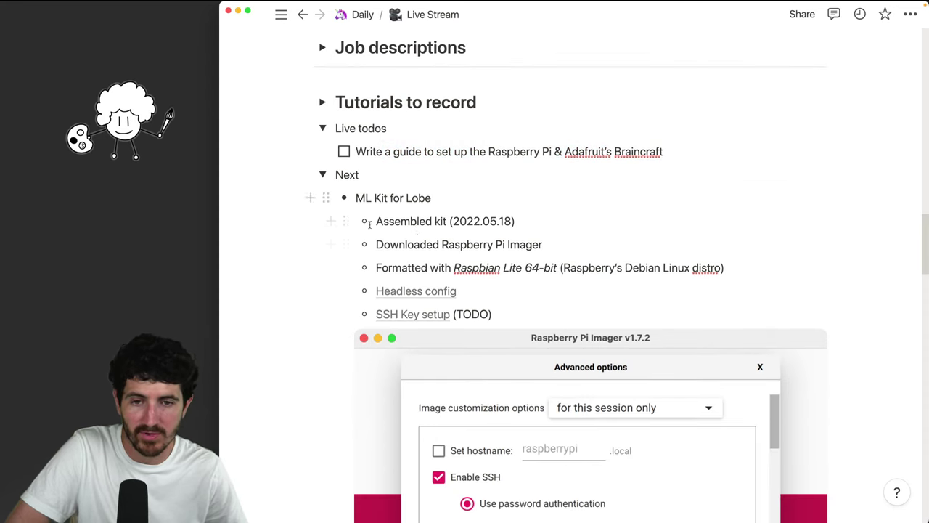
scroll(356, 206, "down", 3)
scroll(405, 176, "down", 12)
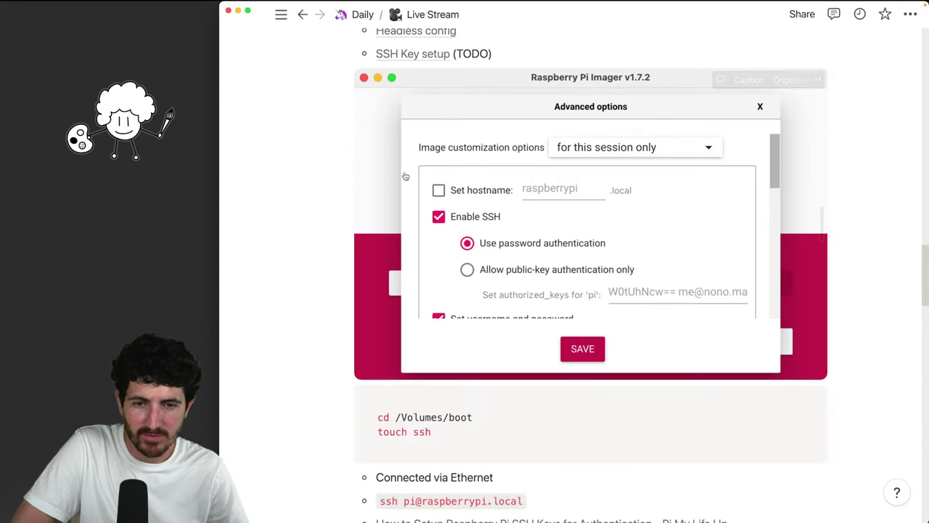
Convert the ML Kit for Lobe bullet in the Next section into a toggle and collapse it
scroll(405, 173, "down", 5)
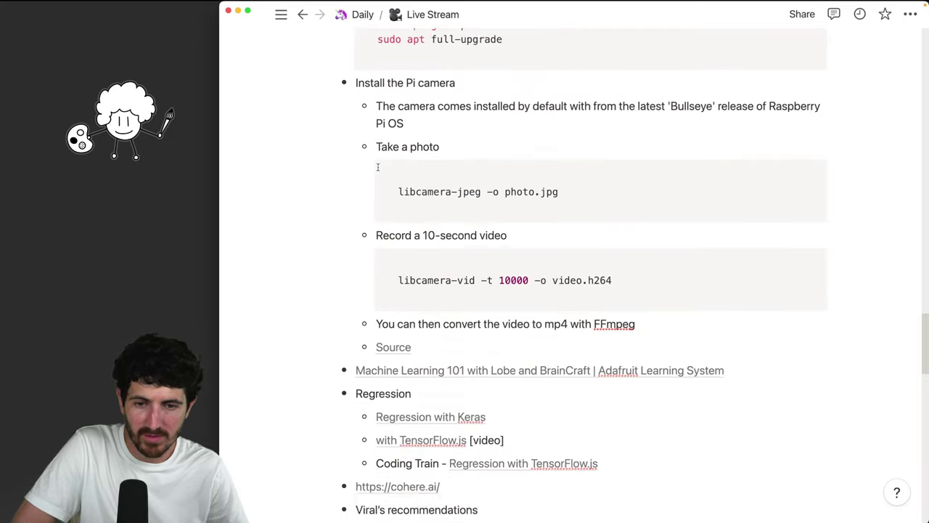
scroll(390, 163, "up", 15)
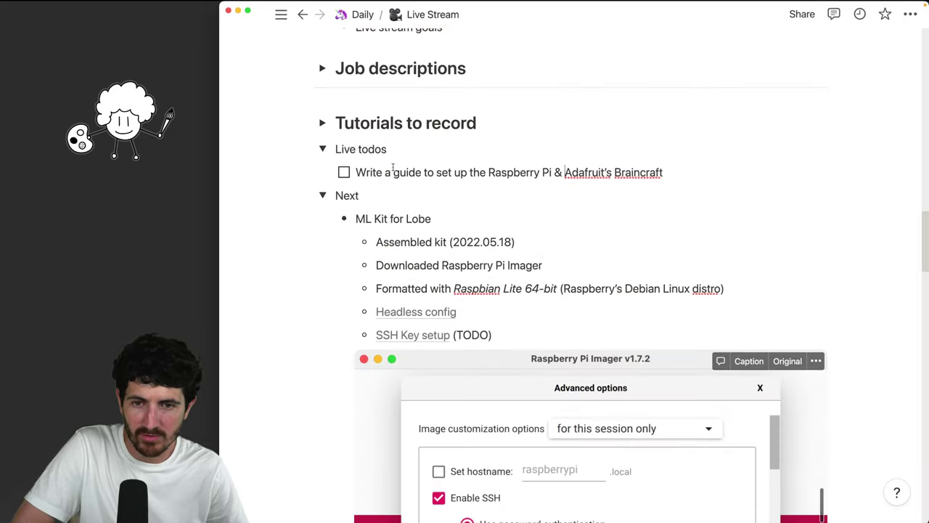
type(">")
left_click(344, 215)
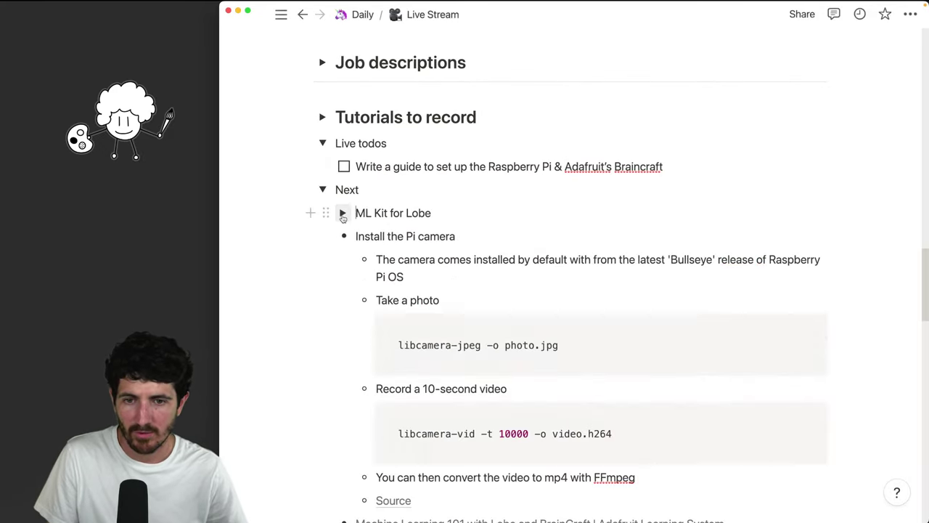
left_click(344, 218)
left_click(347, 220)
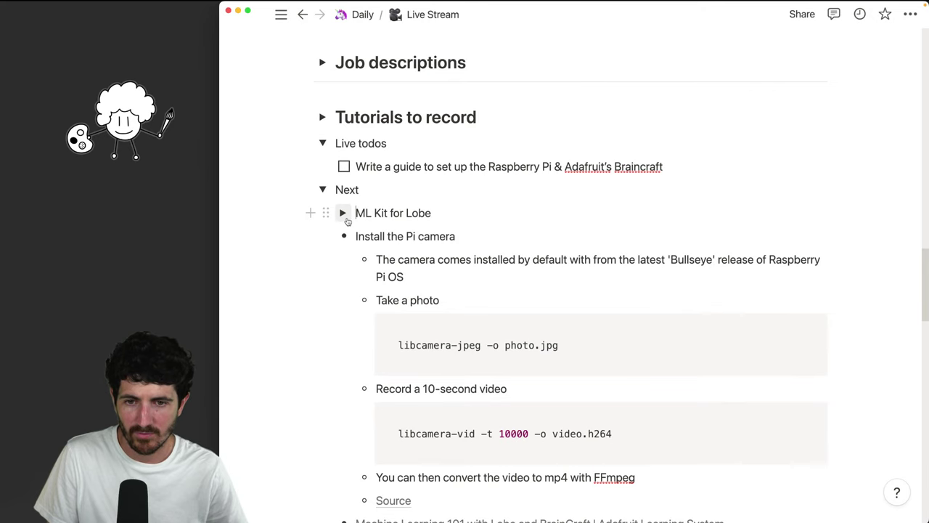
Convert the Install the Pi camera bullet into a toggle and collapse it
left_click(356, 236)
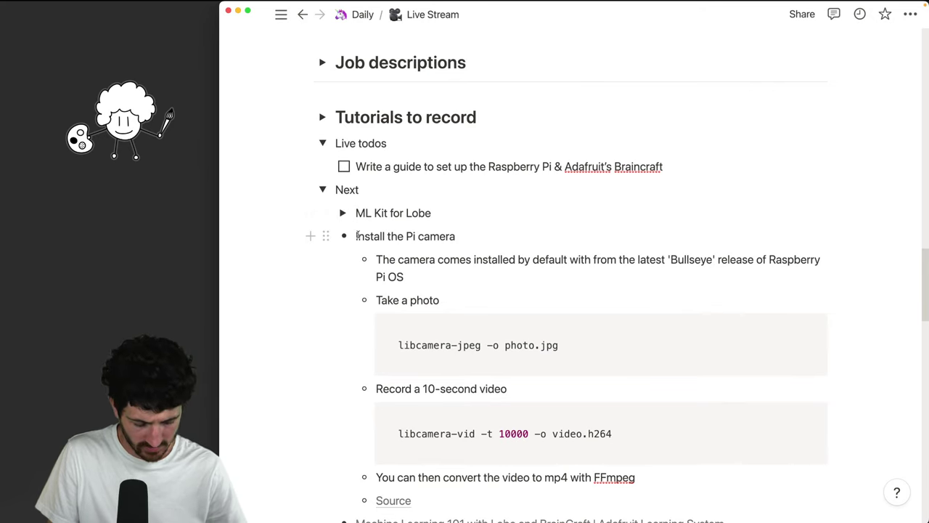
type(">")
left_click(344, 236)
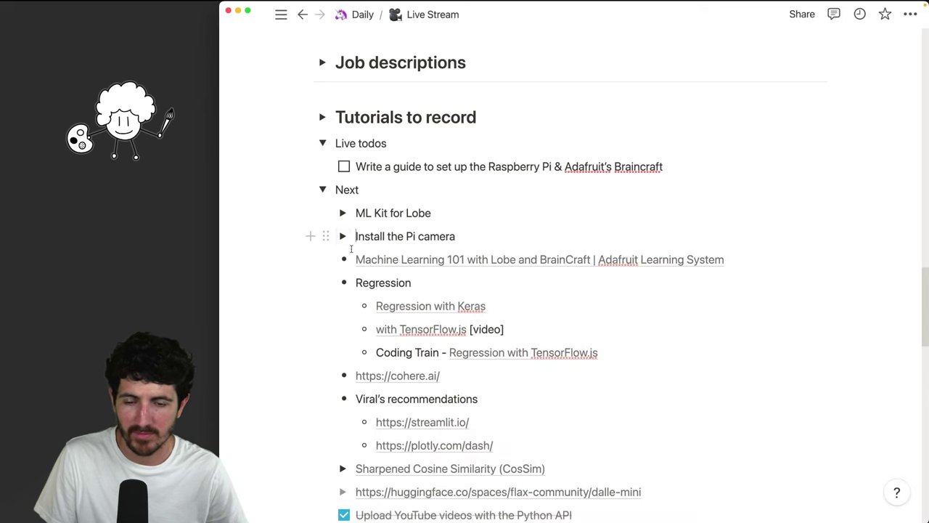
Look through TensorFlow's Basic regression tutorial in the browser from introduction to end, and close its window
scroll(348, 240, "down", 2)
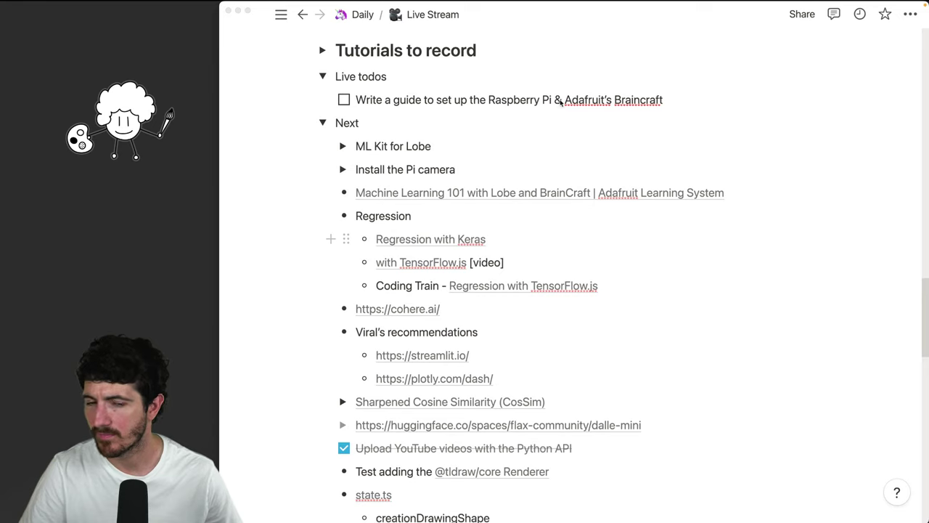
double_click(504, 56)
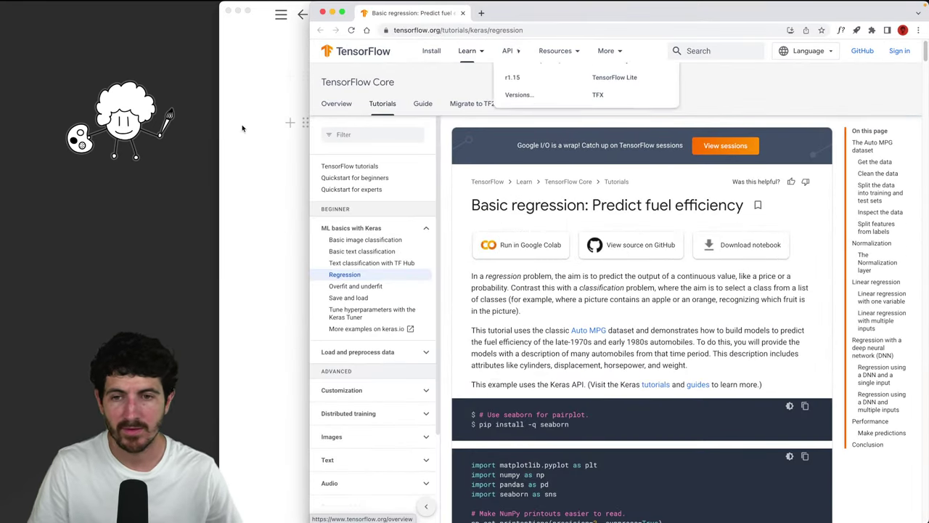
left_click_drag(313, 142, 216, 139)
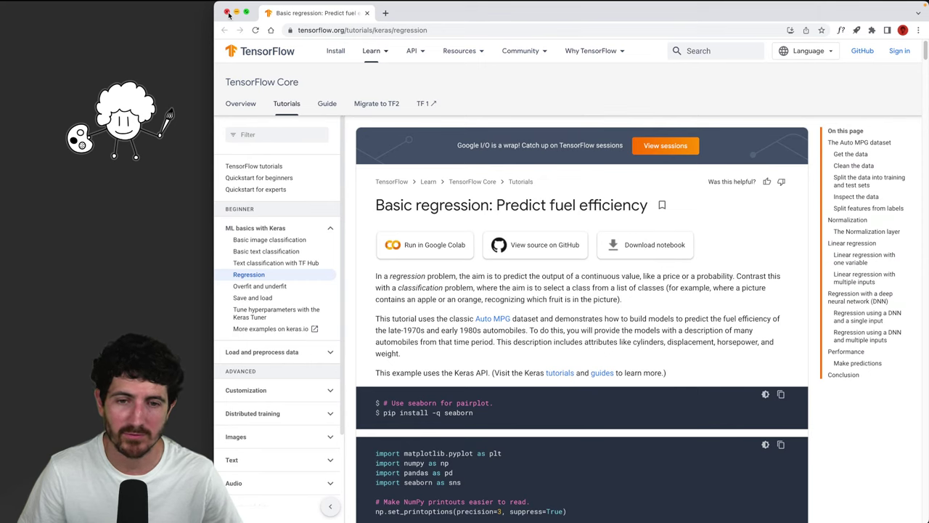
scroll(582, 290, "down", 5)
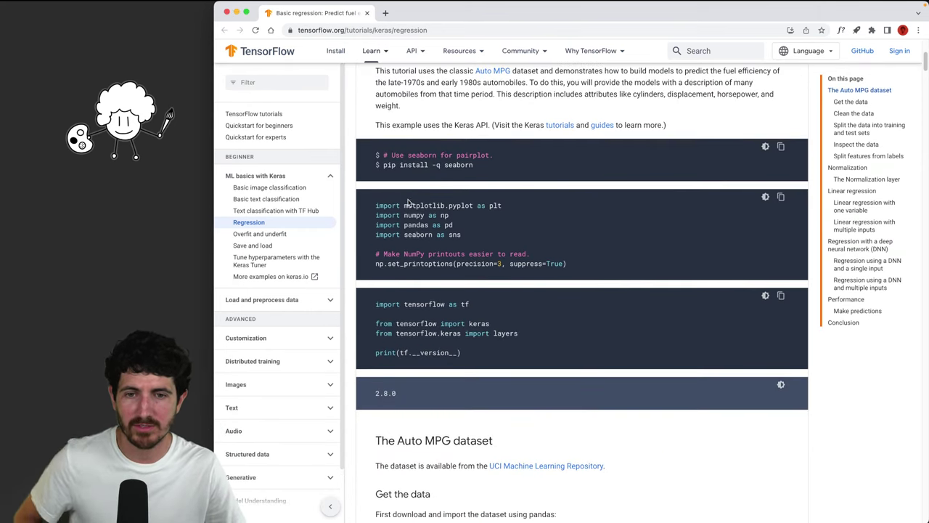
scroll(428, 213, "down", 1)
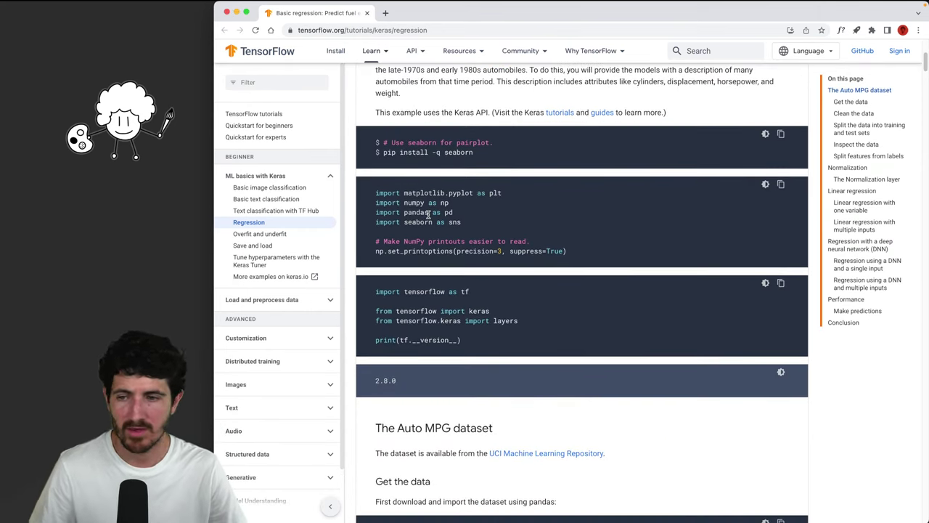
scroll(429, 212, "down", 20)
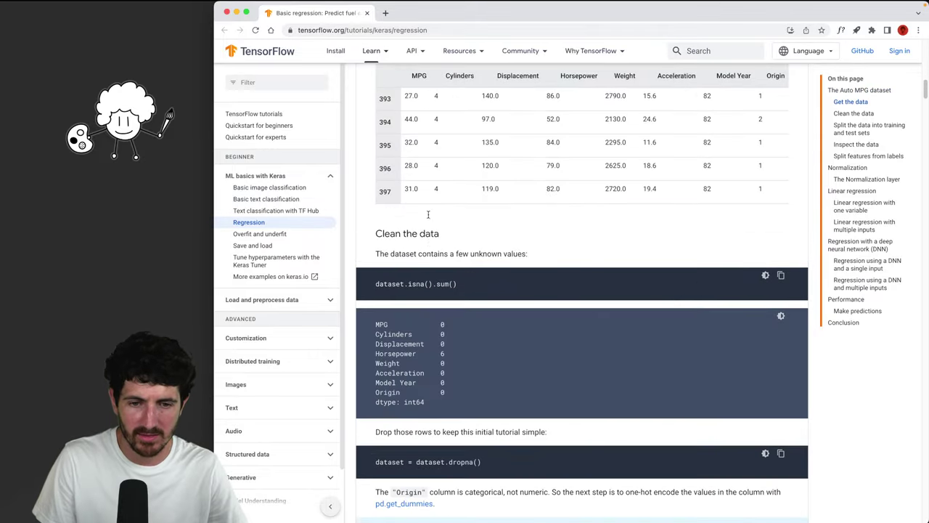
scroll(429, 217, "down", 20)
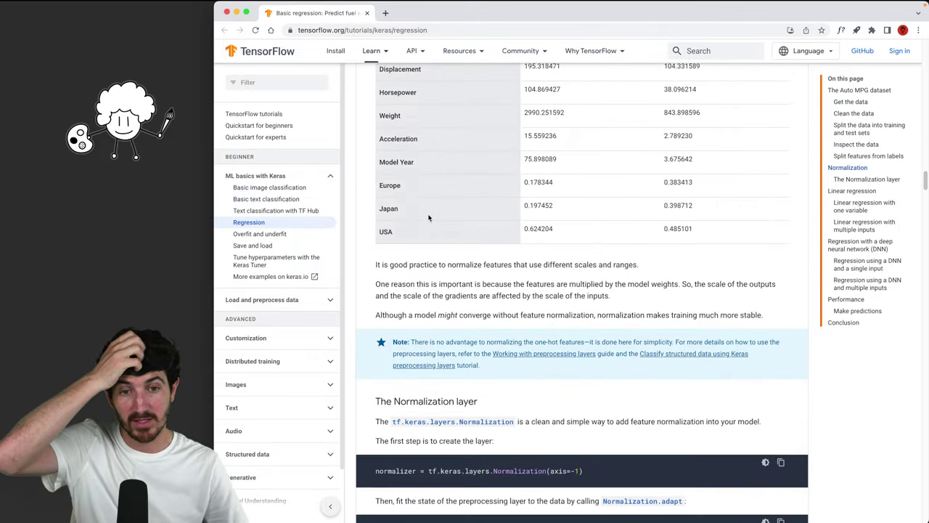
scroll(428, 217, "down", 20)
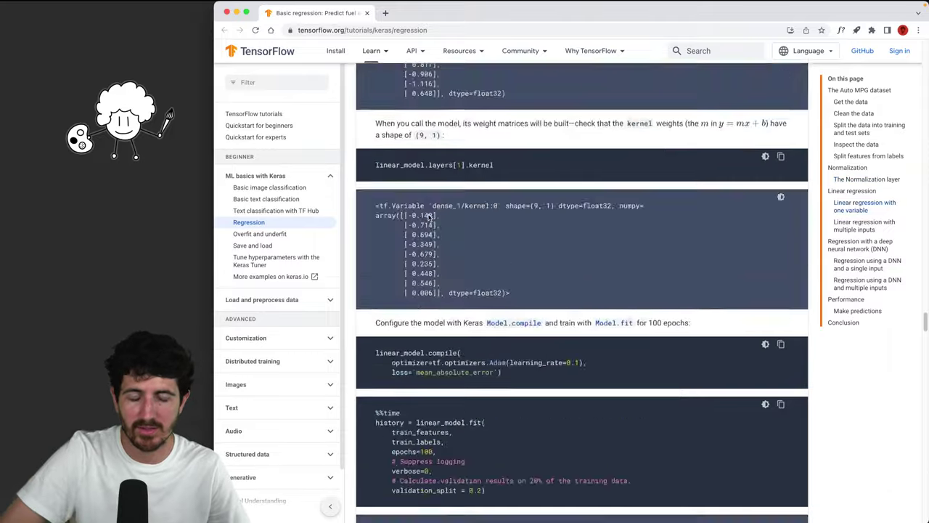
scroll(428, 215, "down", 20)
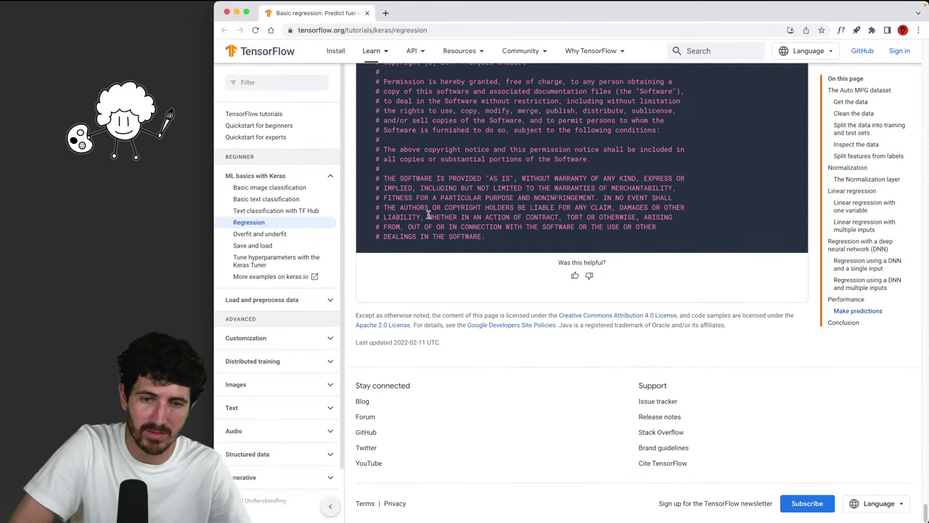
left_click(227, 13)
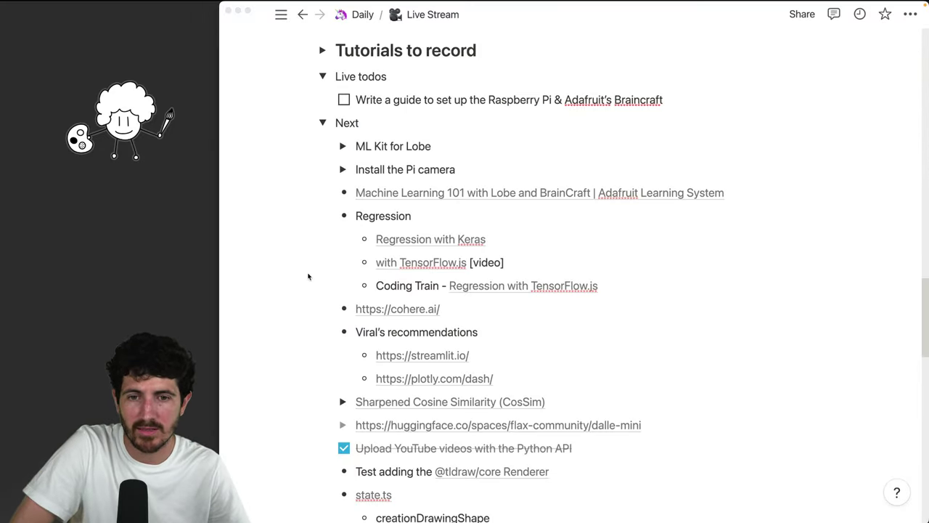
mouse_move(222, 266)
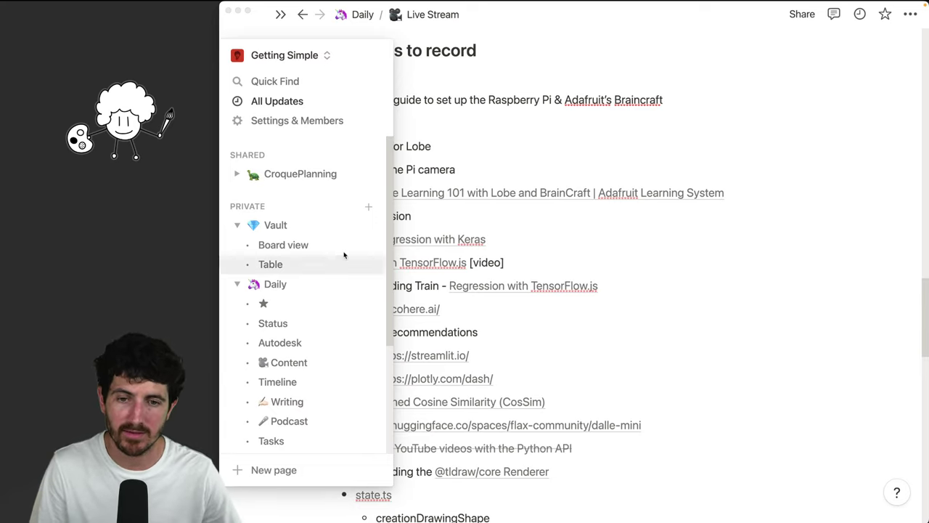
right_click(579, 221)
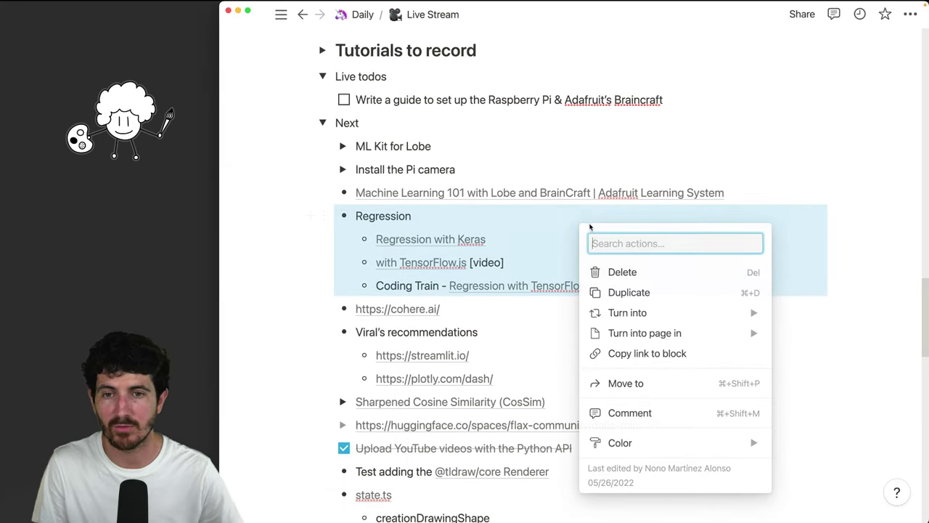
key("Escape")
Add three bullets, 9, 16 and 23, below Live stream goals in Live 76
scroll(465, 192, "up", 5)
scroll(465, 192, "up", 5)
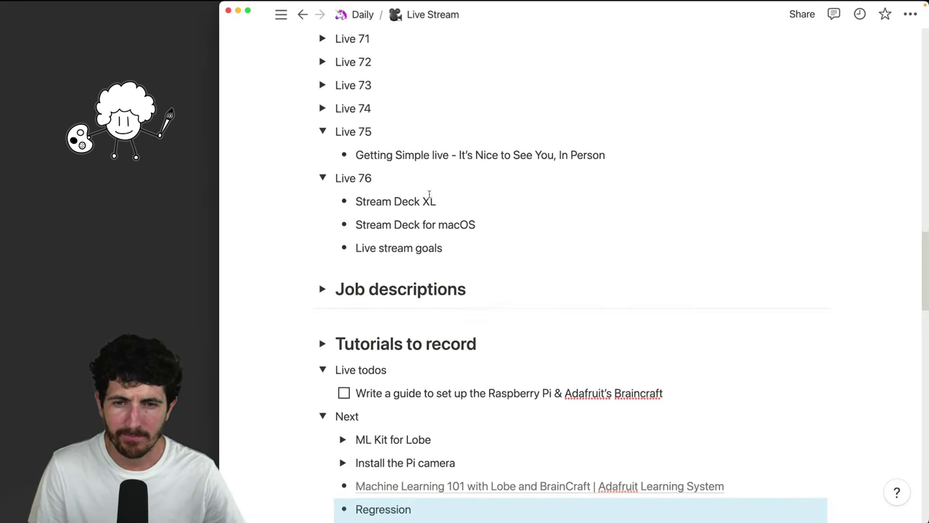
mouse_move(916, 282)
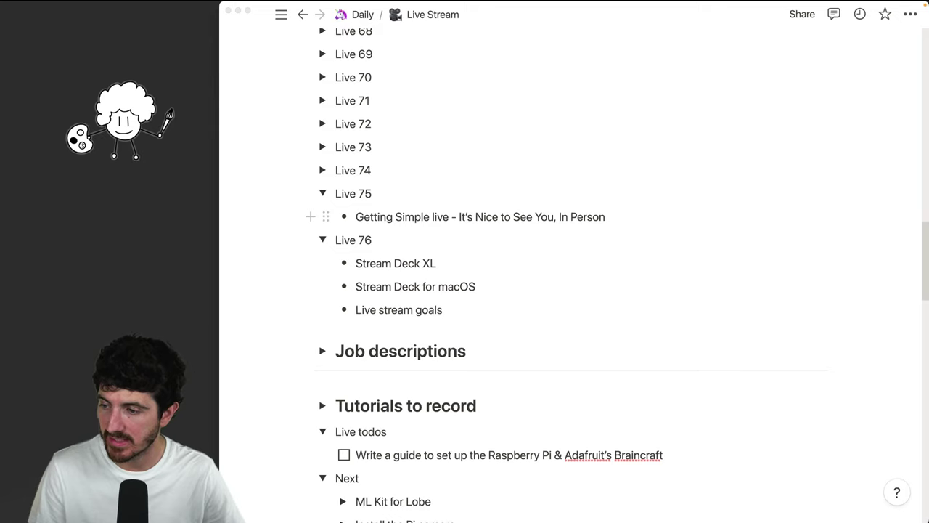
left_click(486, 313)
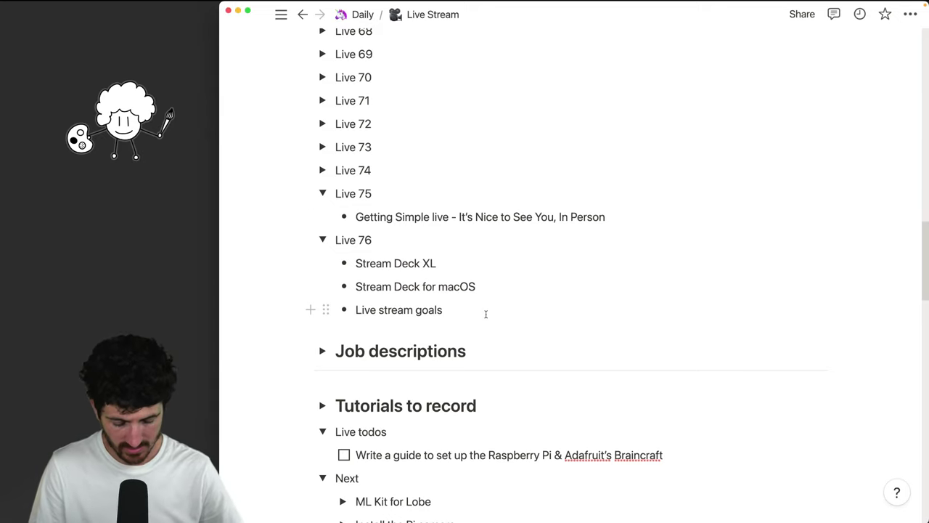
key("Return")
type("9")
key("Return")
type("16")
key("Return")
type("23")
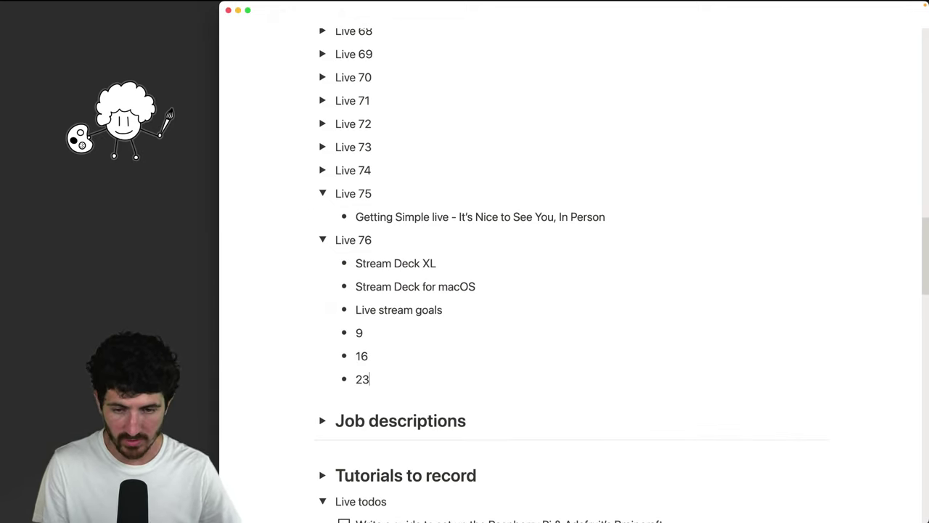
Turn the 9 bullet into a toggle reading "Live 77 9" at the same level as Live 76
type("Live ")
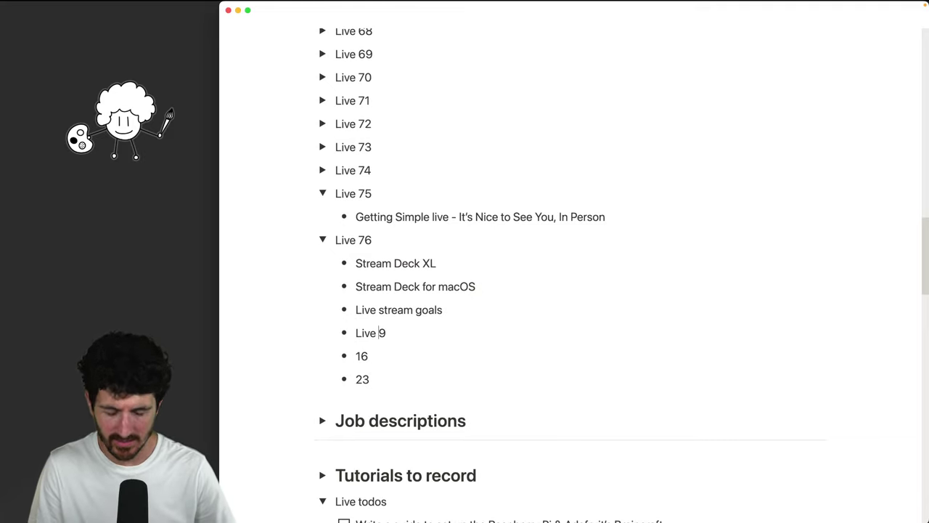
type("77")
key("BackSpace")
type(">")
key("shift+Tab")
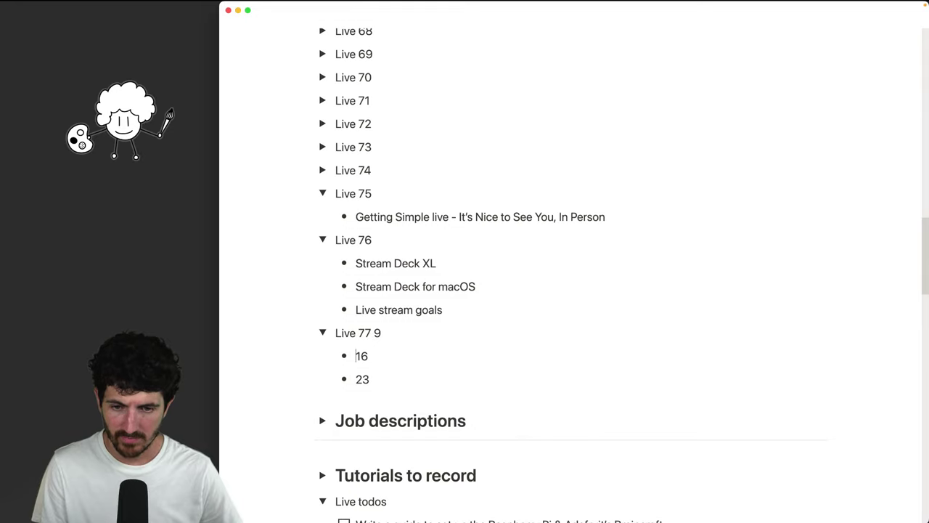
Outdent the 16 bullet to the level of Live 77 and complete its text as "Live 78 - June 16, 2022"
key("shift+Tab")
type("Live 7")
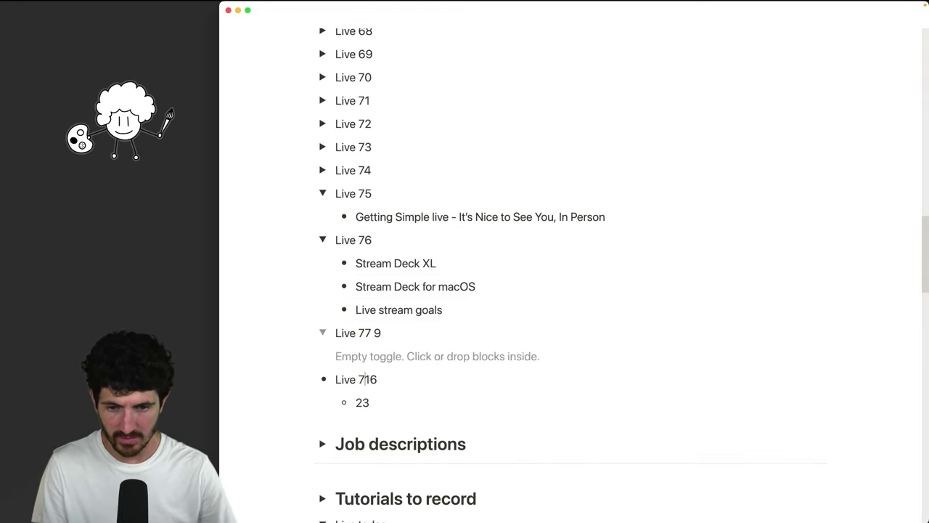
type("8 - May 16")
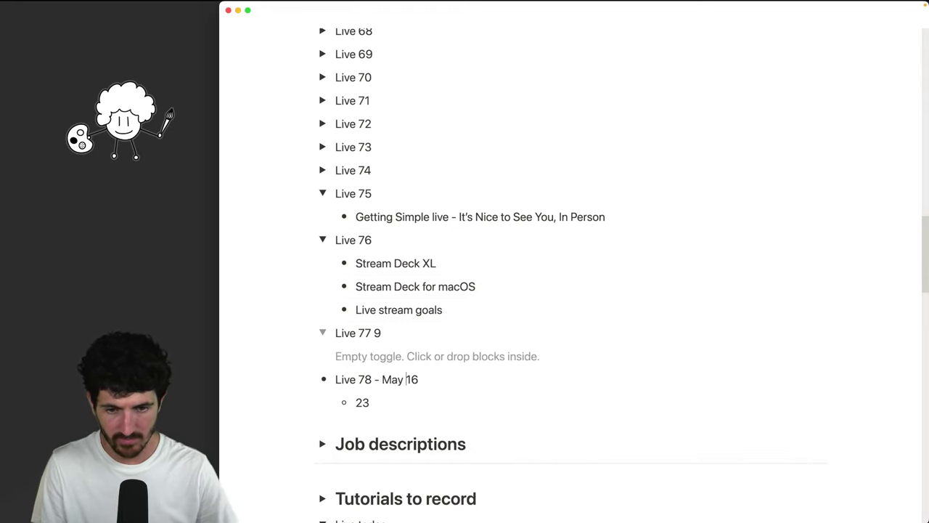
type(", 2022")
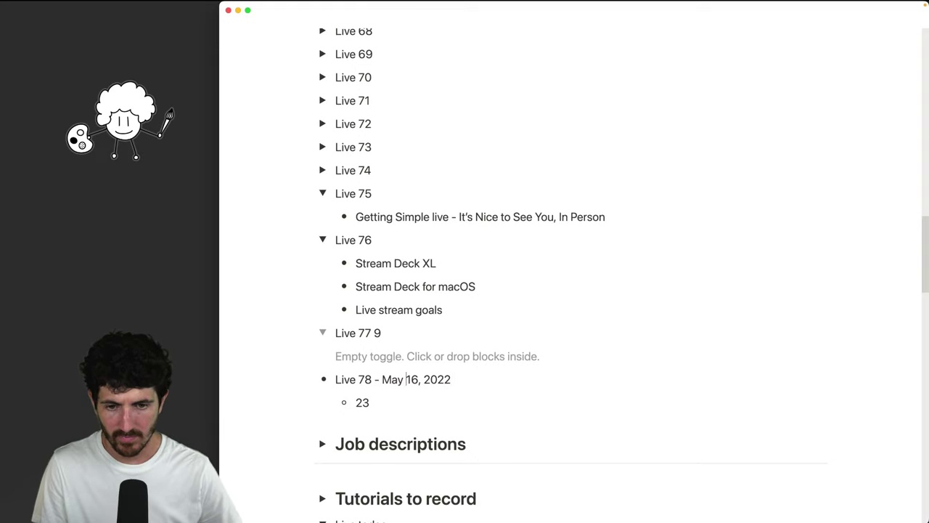
key("BackSpace")
key("BackSpace")
key("BackSpace")
key("BackSpace")
type("June")
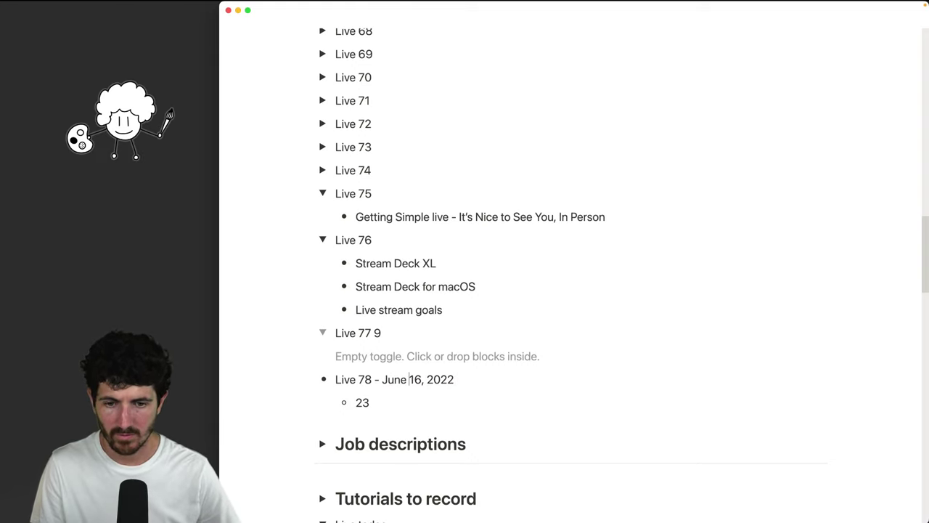
Outdent the 23 bullet and turn it into a toggle titled "Live 79 - June 23, 2022"
key("shift+Tab")
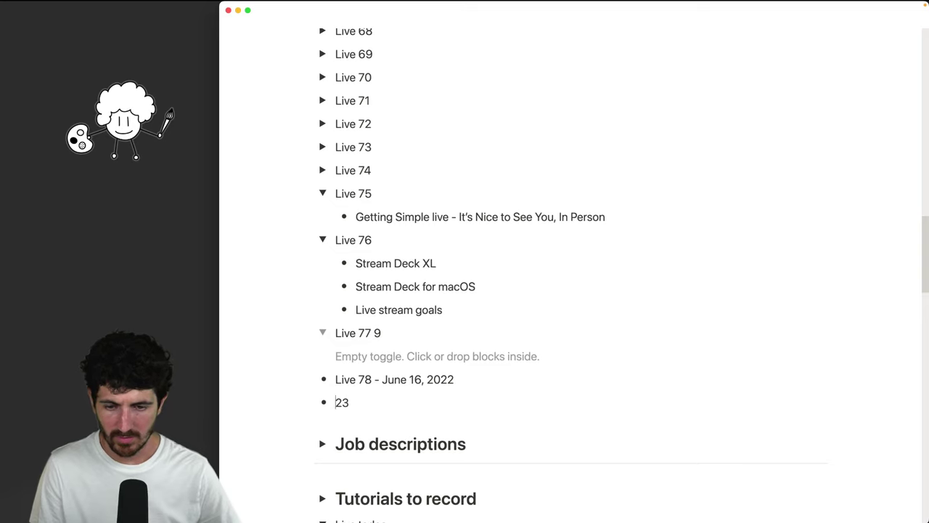
type("> Live 79 ")
type("- June ")
type(", 2022")
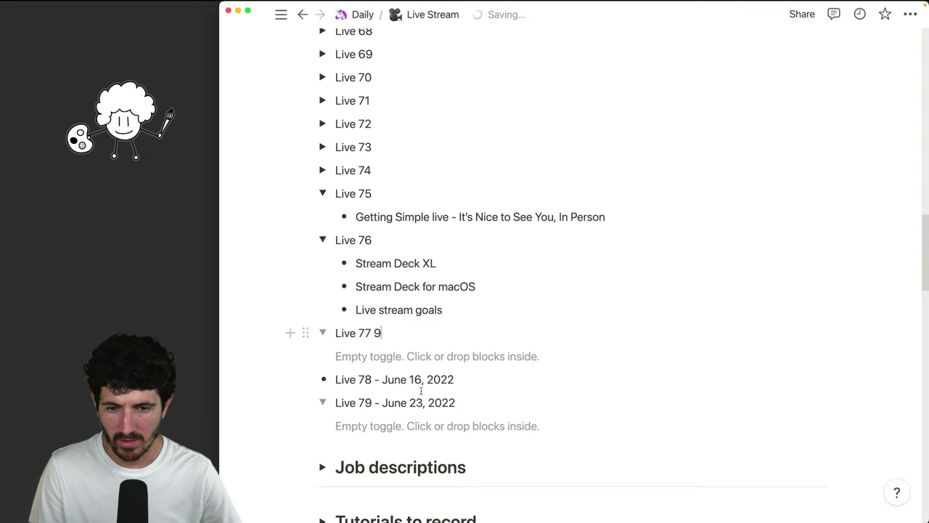
Complete the Live 77 toggle's title as "Live 77 - June 9, 2022", reusing the year from the Live 78 entry
left_click_drag(454, 379, 421, 380)
key("super+c")
left_click(392, 333)
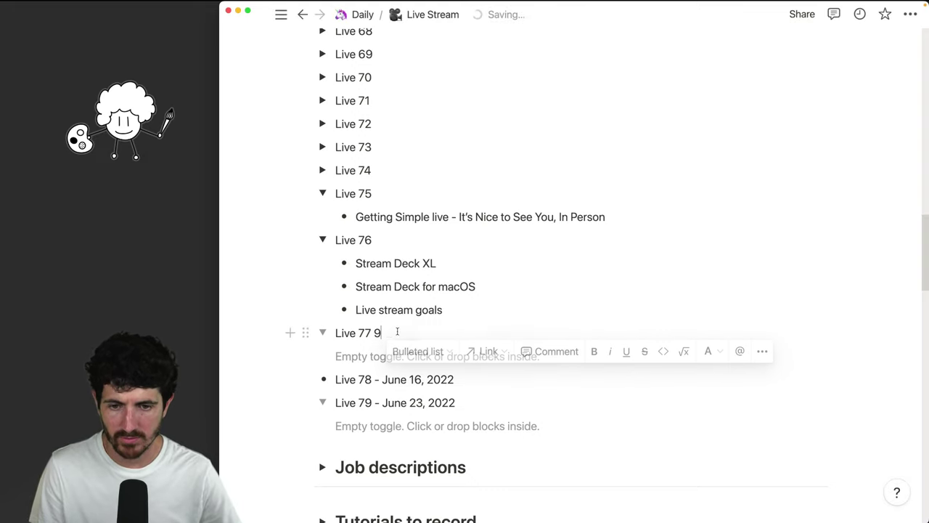
key("super+v")
left_click(373, 332)
type("June ")
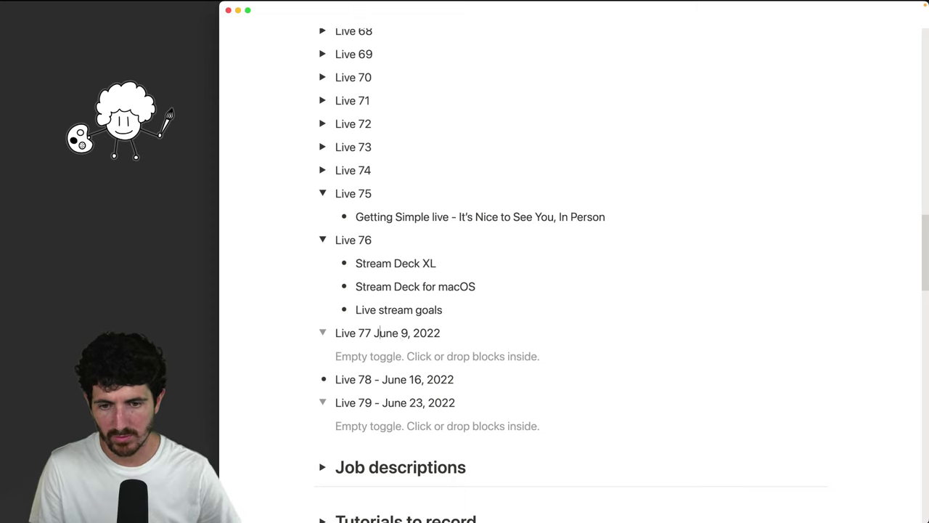
type(" -")
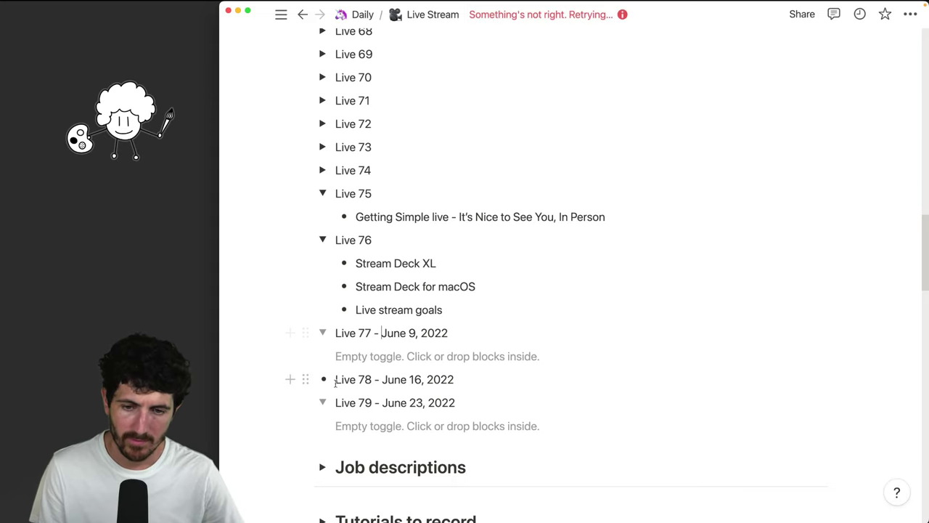
Convert the Live 78 bullet into a toggle like the Live 77 and Live 79 entries
left_click(330, 380)
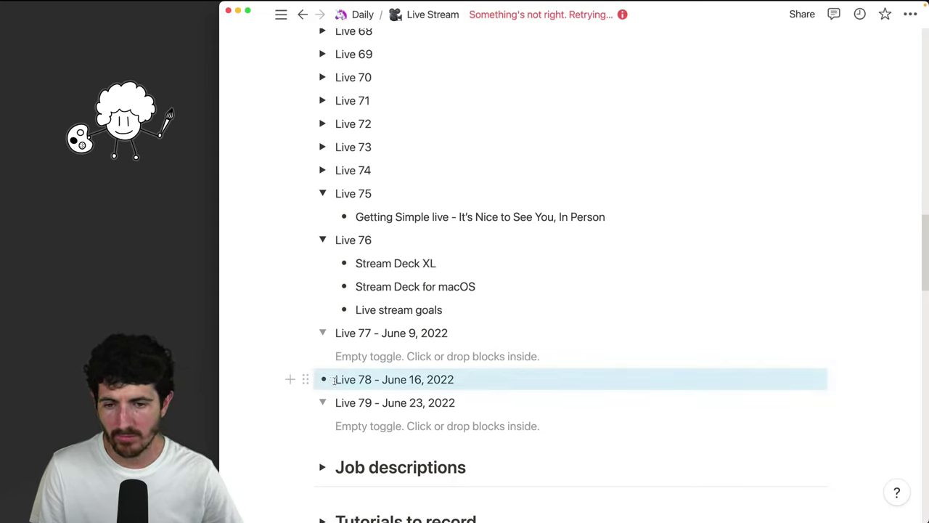
left_click(334, 379)
type(">")
scroll(365, 353, "down", 4)
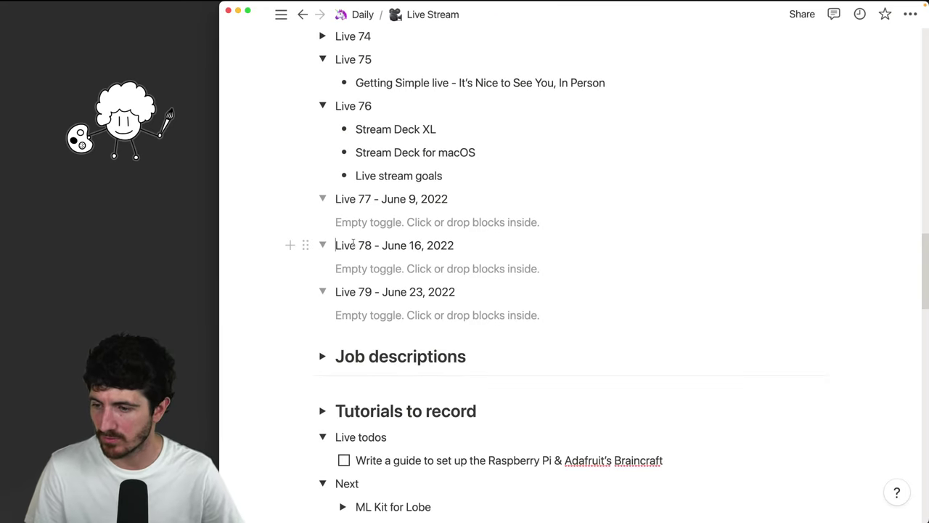
Add an empty bullet inside each of the Live 77, Live 78 and Live 79 toggles
scroll(445, 236, "up", 1)
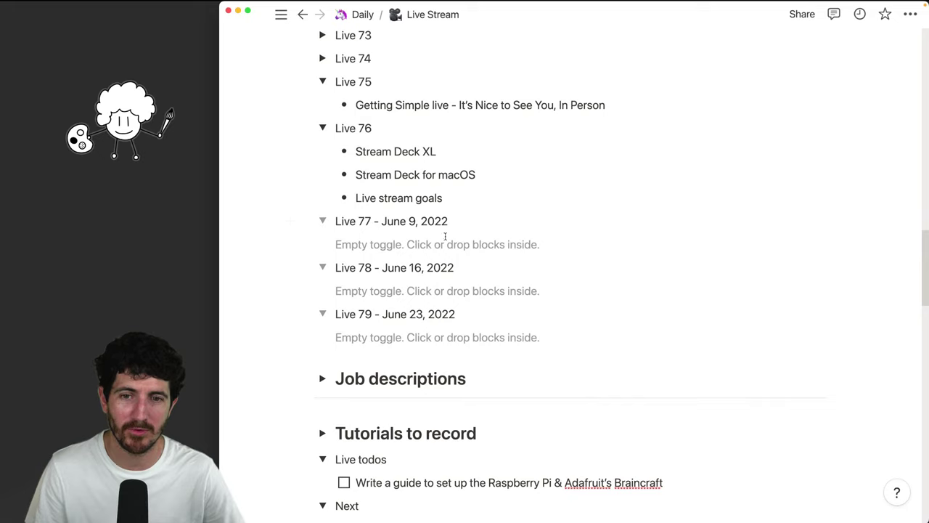
left_click(428, 338)
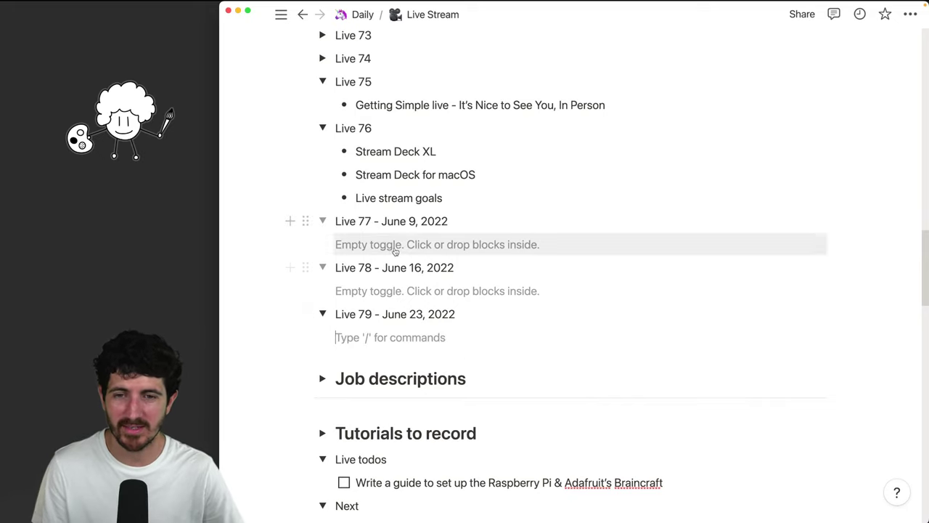
left_click(390, 244)
type("-")
left_click(374, 291)
type("-")
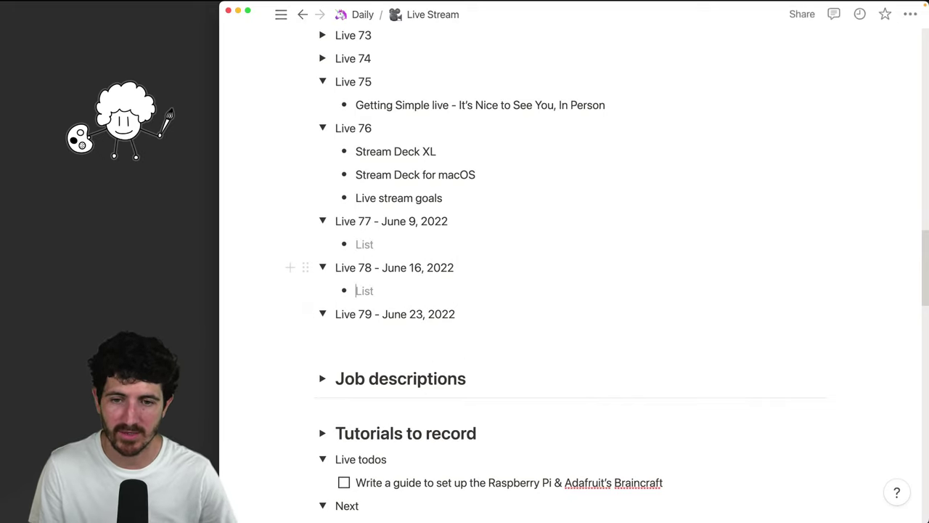
left_click(367, 336)
type("- ")
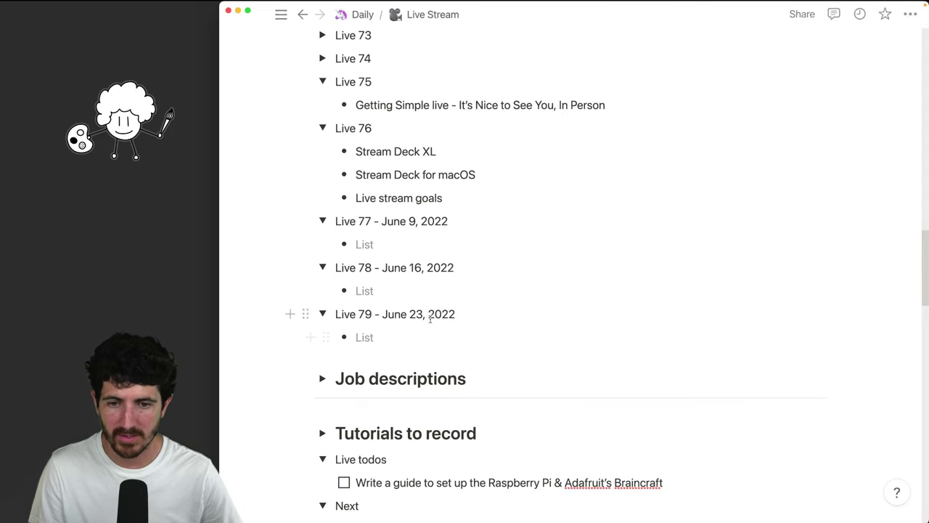
Fill the Live 79 bullet with the placeholder "s" and add a toggle below it titled "Live 80 - July 7, 2022"
type("s")
key("Return")
key("shift+Tab")
type("L")
key("BackSpace")
type("> Live 80")
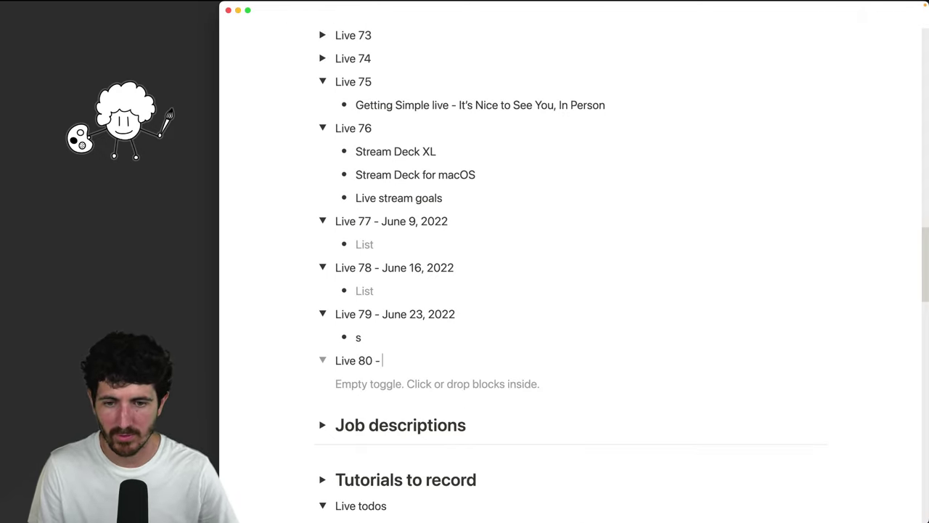
type(" - July")
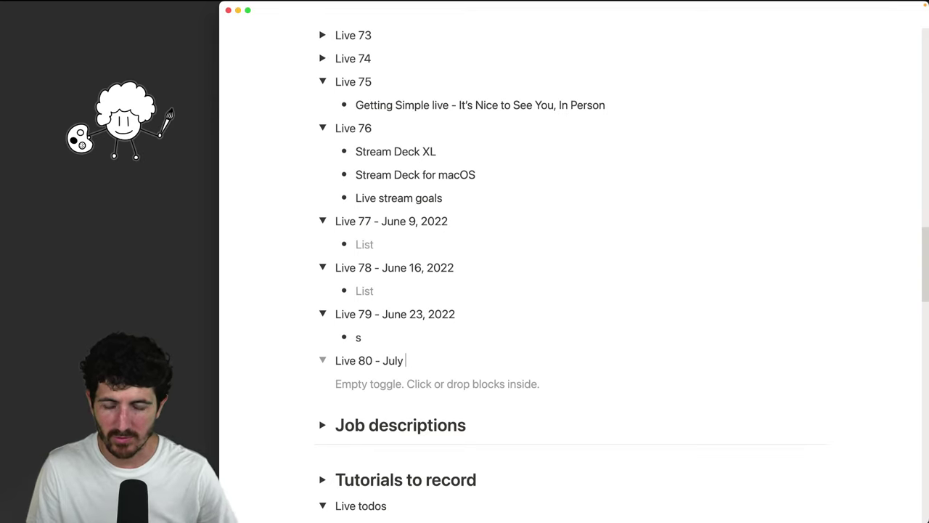
key("super+Tab")
key("super+Tab")
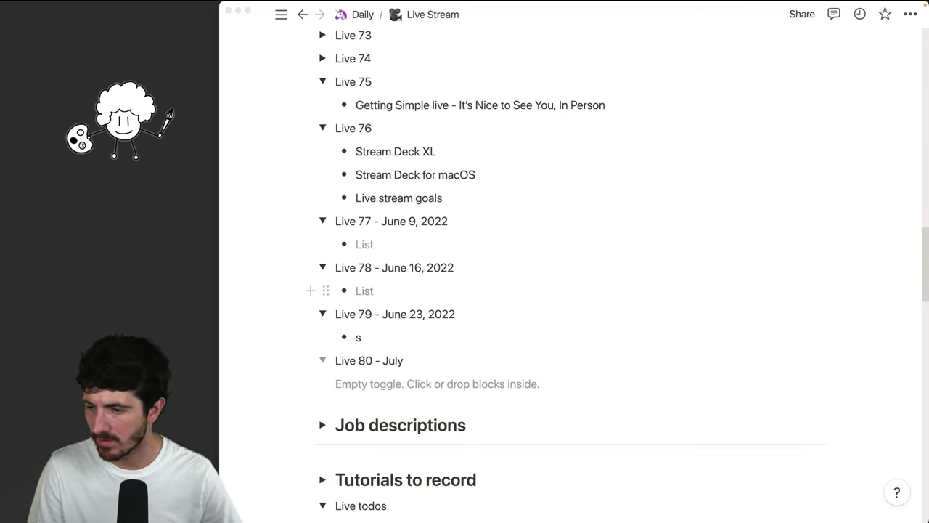
mouse_move(917, 328)
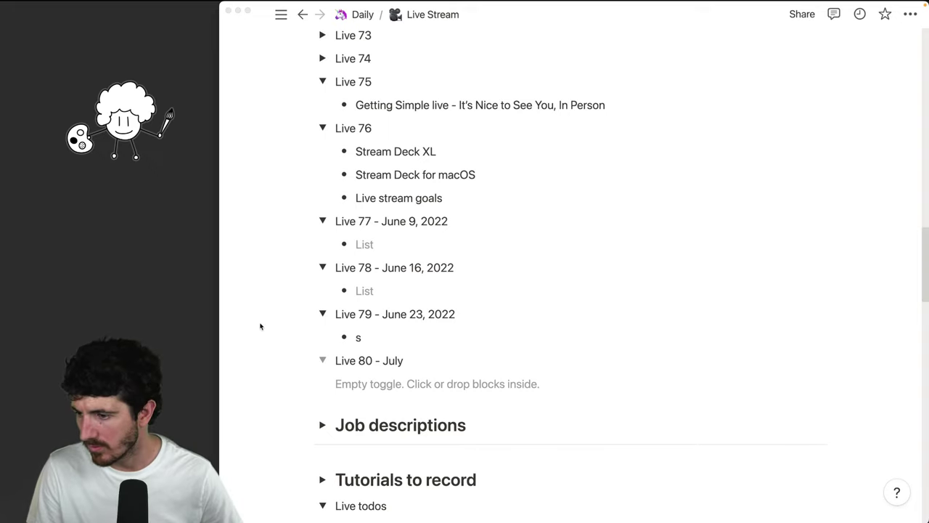
left_click(504, 358)
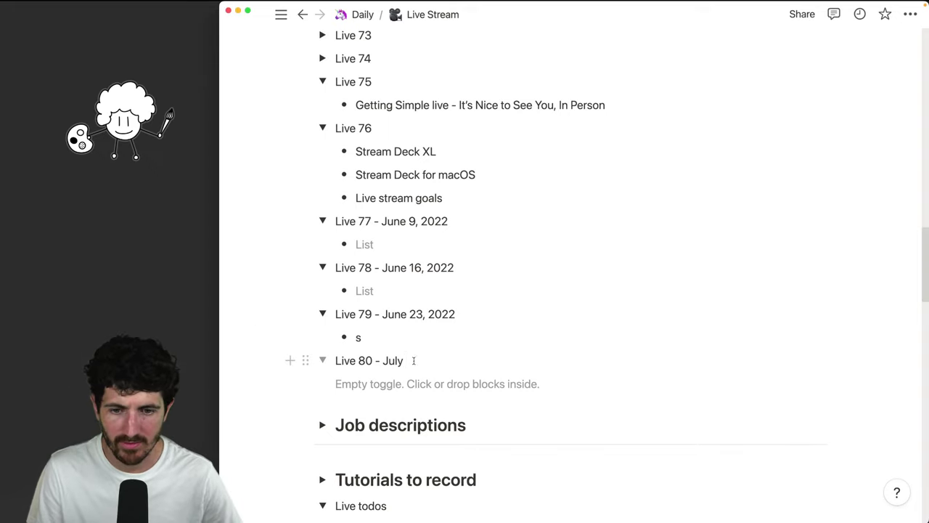
type("7, 2022")
scroll(409, 338, "down", 2)
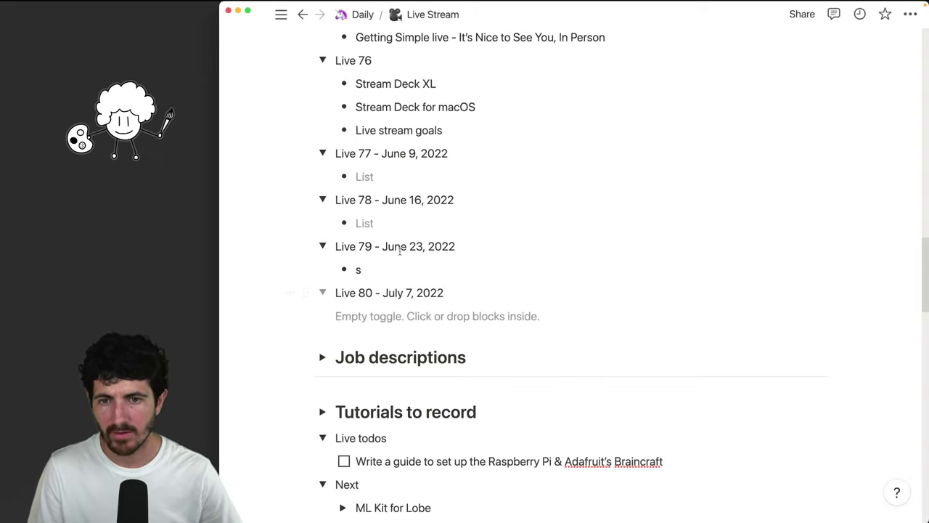
Copy the Live 80 title and add a placeholder bullet "s" inside that toggle, followed by an empty bullet
mouse_move(312, 225)
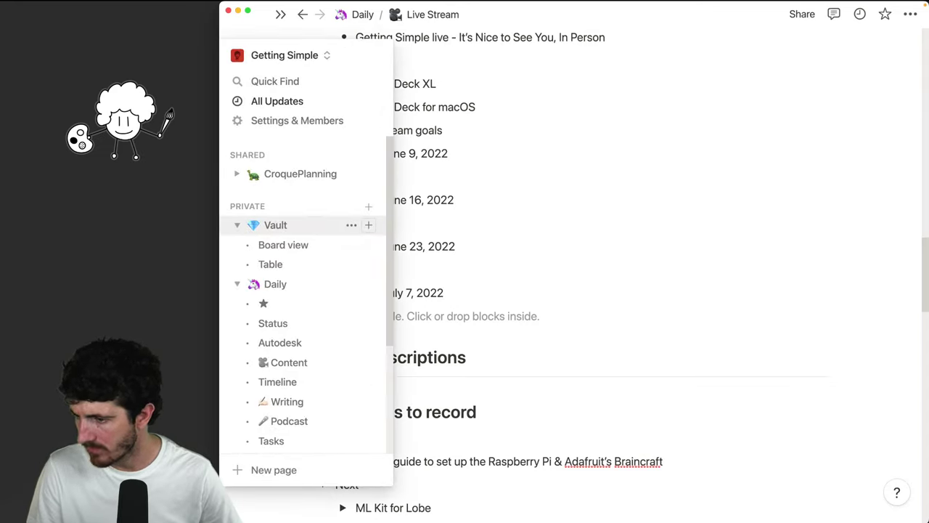
triple_click(465, 292)
key("super+c")
left_click(466, 292)
key("Return")
type("-")
key("BackSpace")
type("- s")
key("Return")
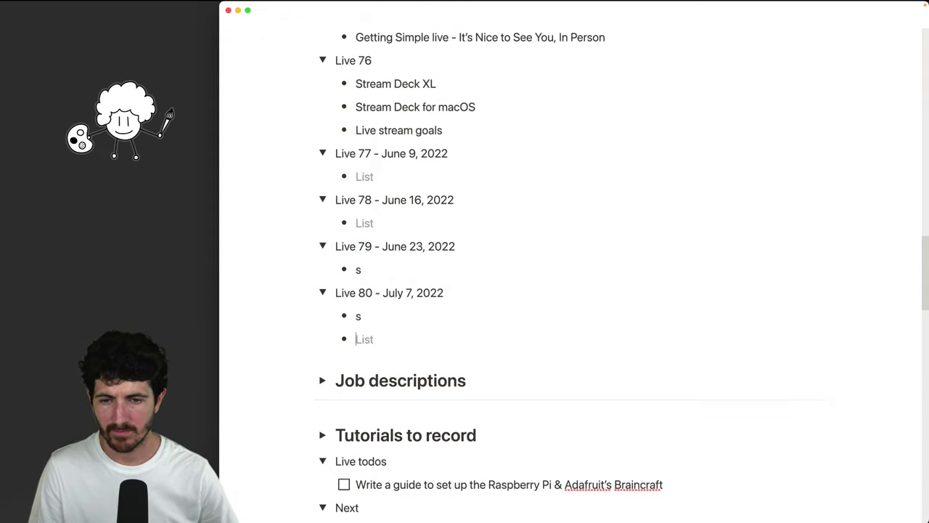
Turn the empty bullet into a toggle with the copied Live 80 title, and add a second identical toggle below it
type("> asdf")
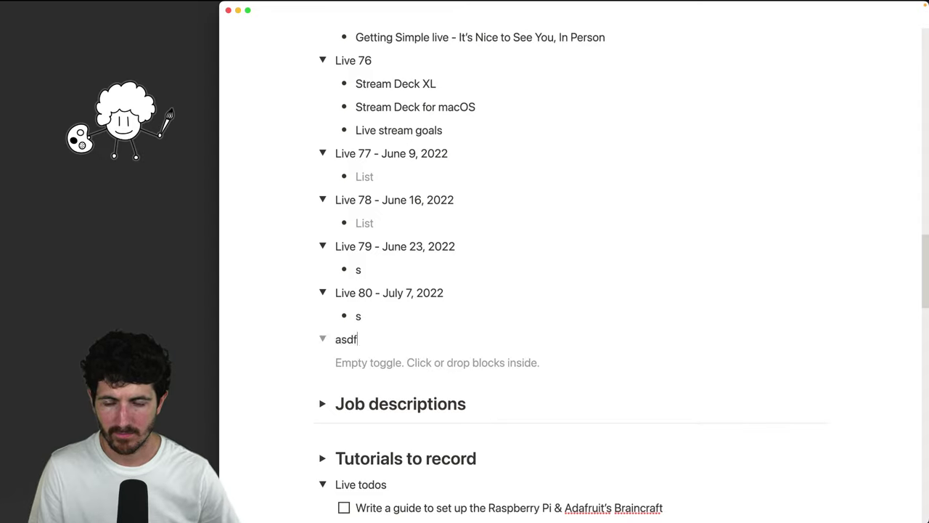
key("super+a")
type("Live 81")
key("super+v")
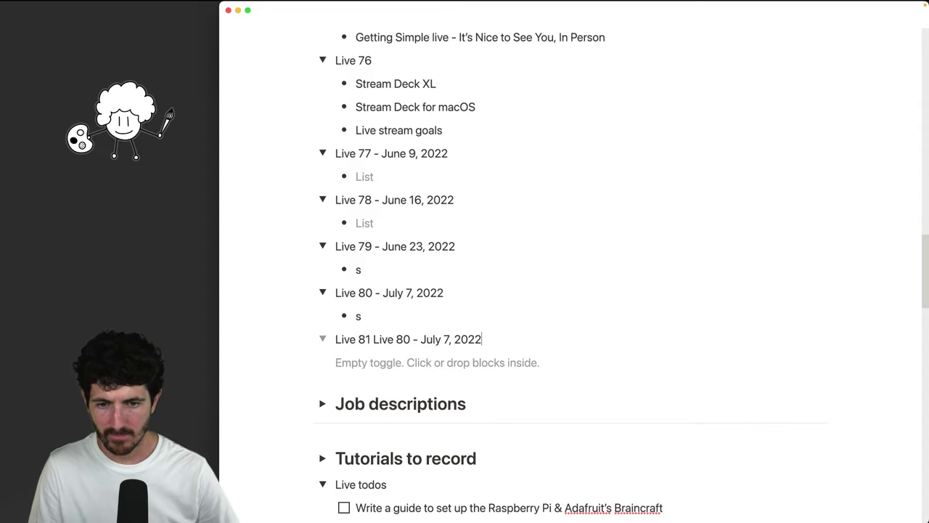
key("super+a")
key("super+v")
key("Return")
key("super+v")
key("shift+Tab")
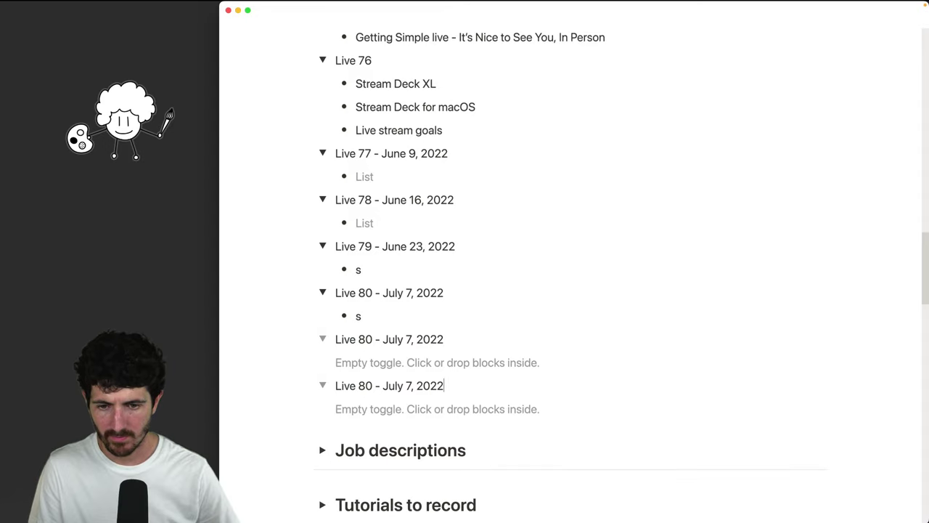
Renumber the two duplicated Live 80 toggles as Live 81 and Live 82
left_click(370, 339)
key("BackSpace")
type("1")
left_click(370, 385)
key("BackSpace")
type("2")
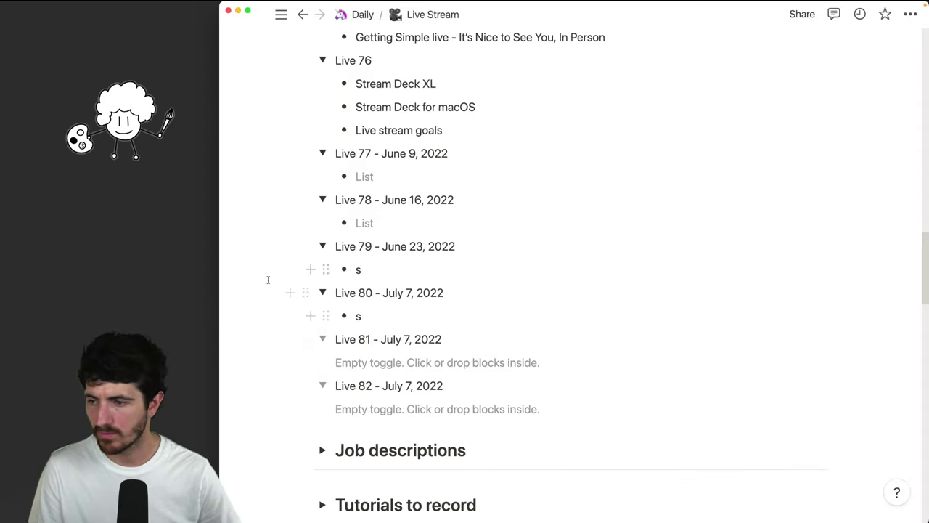
Check the calendar and set the Live 81 date to July 14 and the Live 82 date to July 21
mouse_move(60, 271)
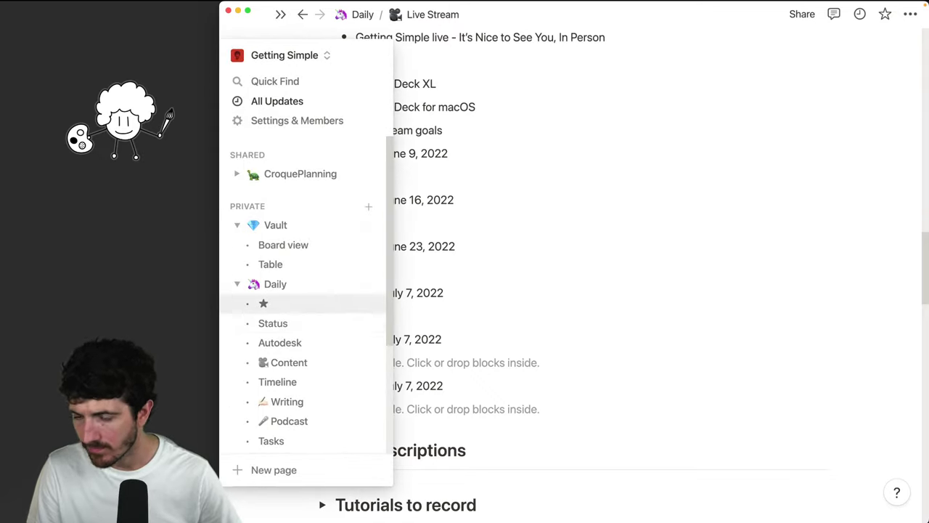
mouse_move(916, 330)
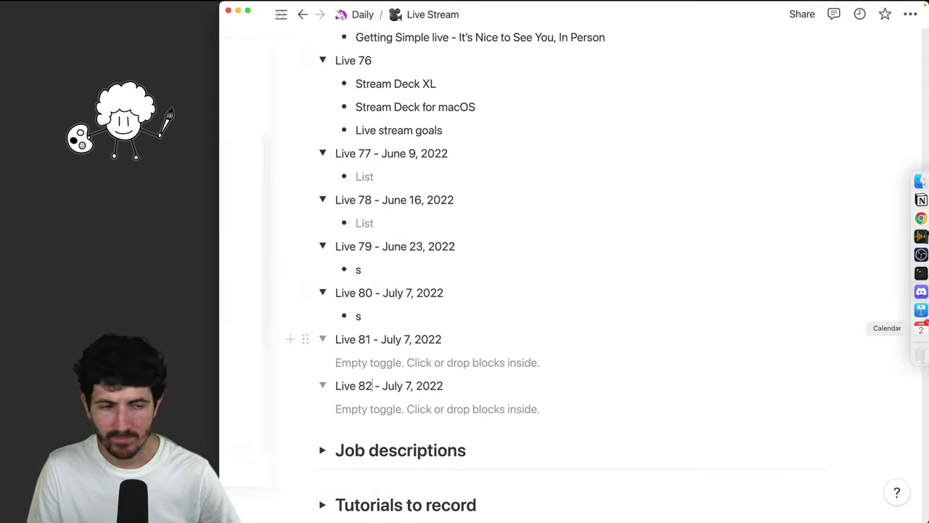
left_click(914, 217)
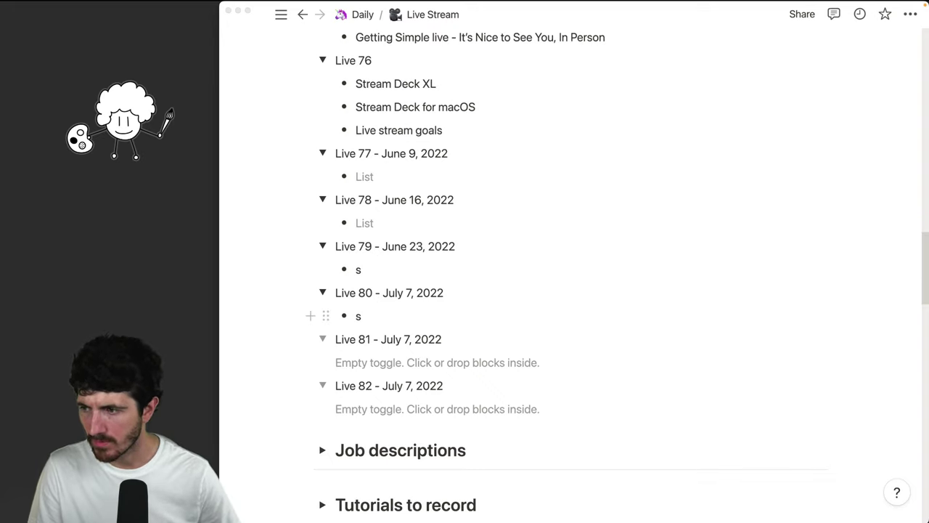
left_click(407, 339)
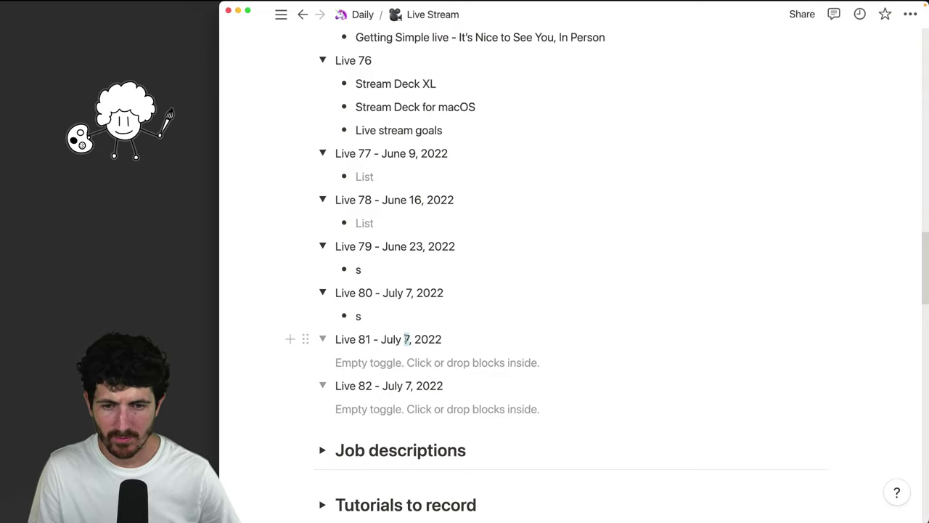
type("14")
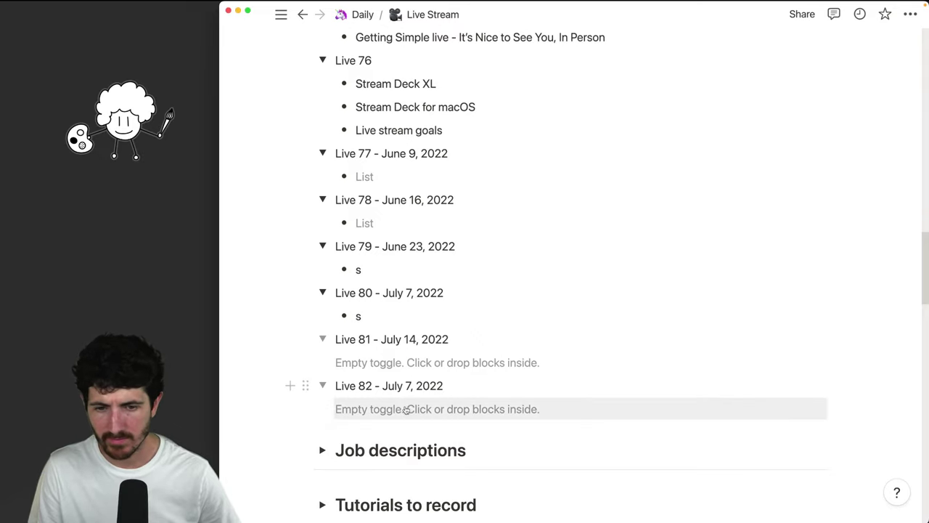
key("BackSpace")
type("21")
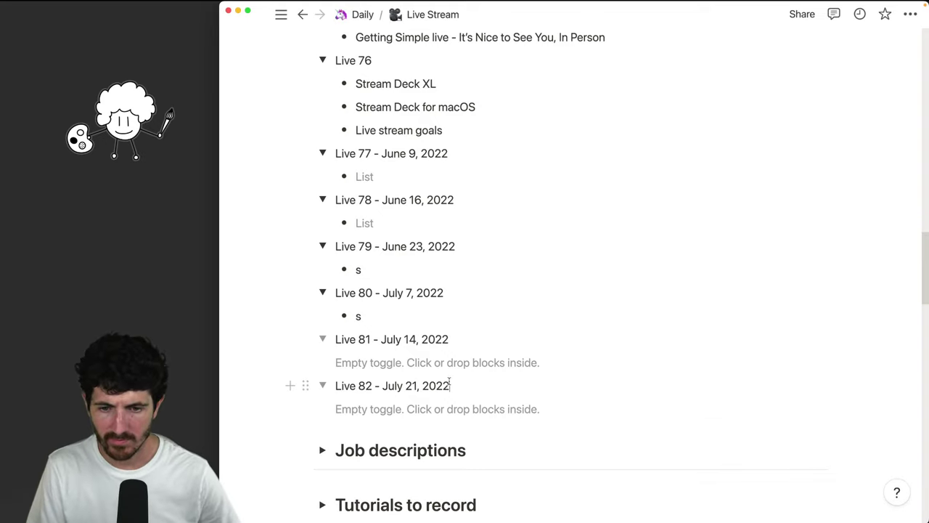
Add a toggle under Live 82 starting with "Live 83 -" and paste the copied Live 80 title after it
key("Return")
key("Return")
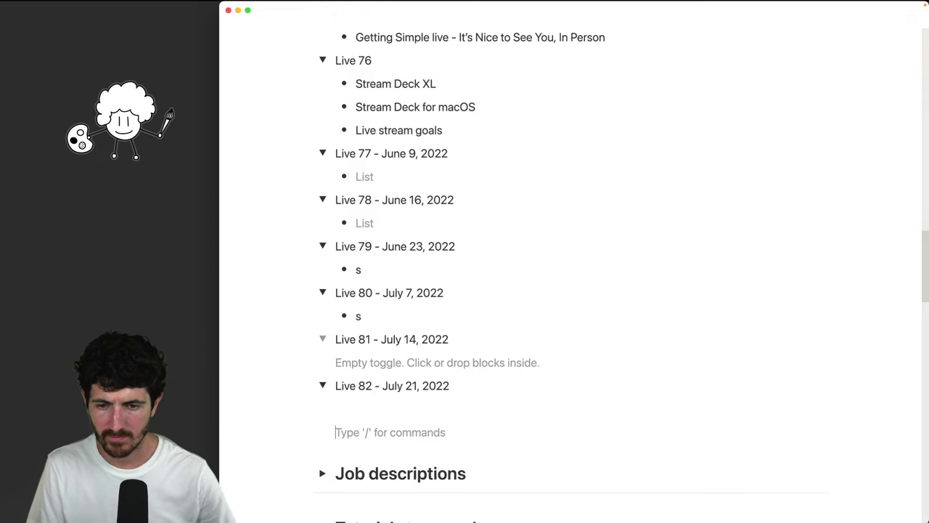
type(". Liv")
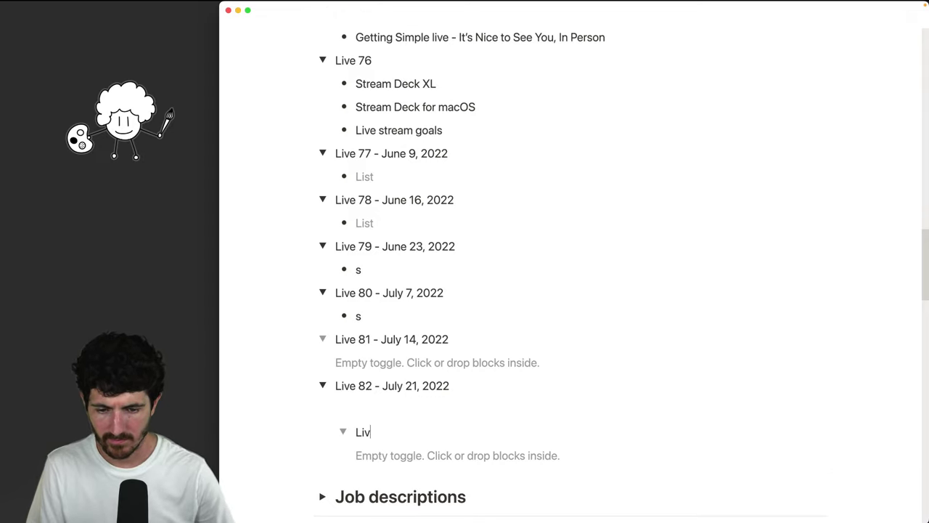
type("e 83 -")
key("super+v")
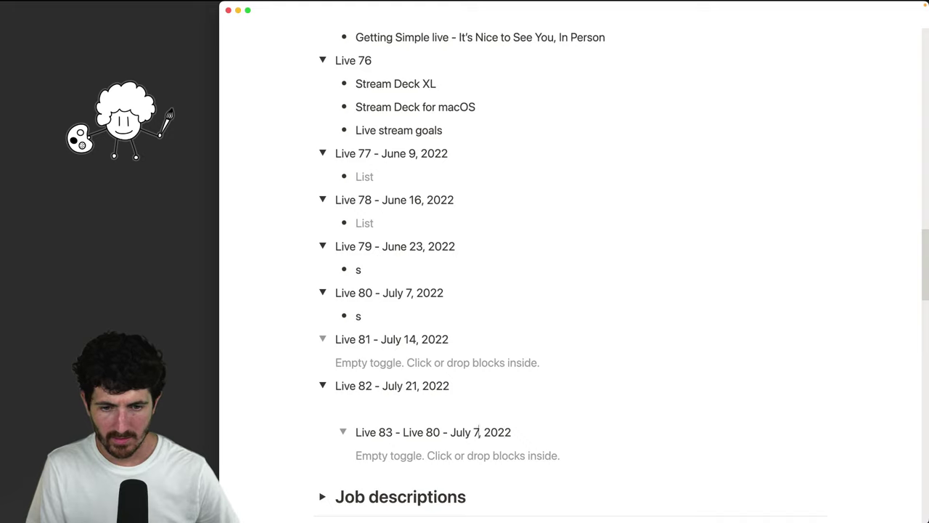
Correct the new toggle's title to "Live 83 - July 28, 2022" and outdent it to the level of Live 82
key("BackSpace")
key("BackSpace")
key("BackSpace")
key("BackSpace")
key("BackSpace")
key("BackSpace")
key("BackSpace")
key("BackSpace")
key("BackSpace")
key("BackSpace")
key("BackSpace")
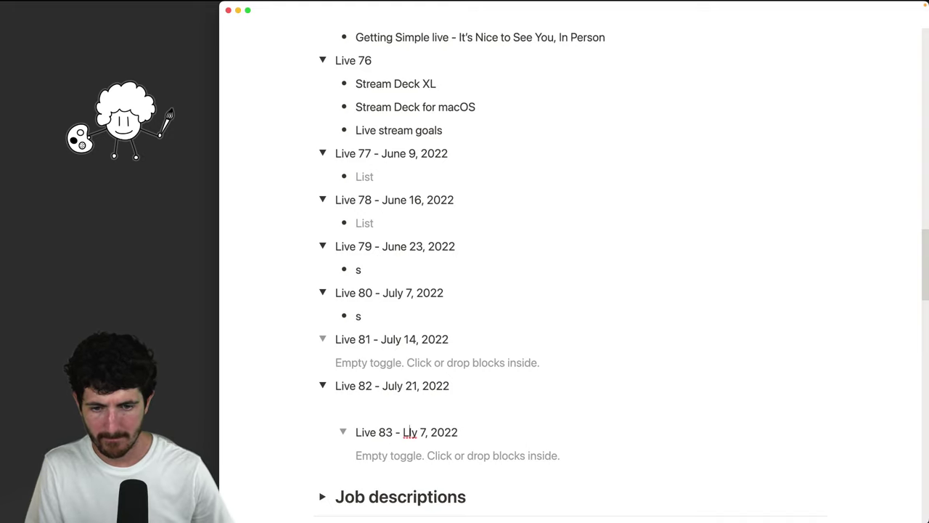
key("BackSpace")
type("Ju")
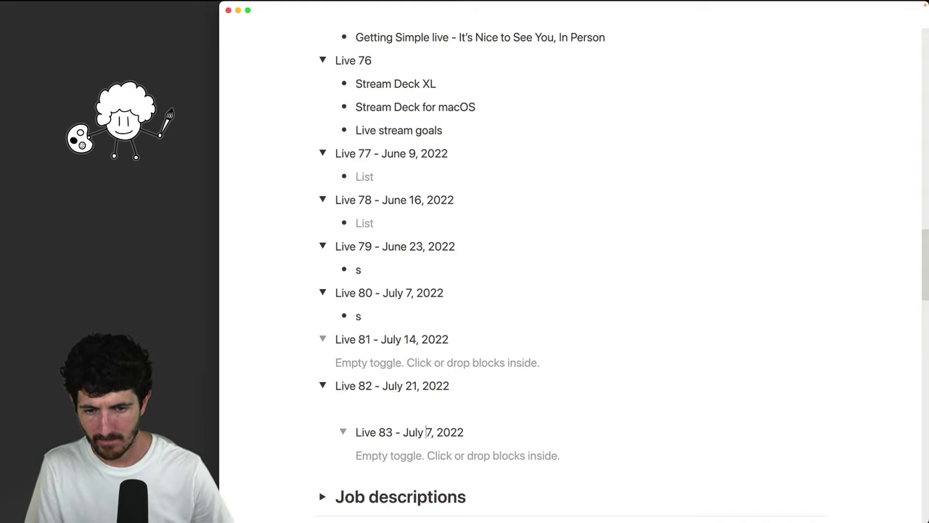
key("Delete")
type("28")
key("super+Left")
key("shift+Tab")
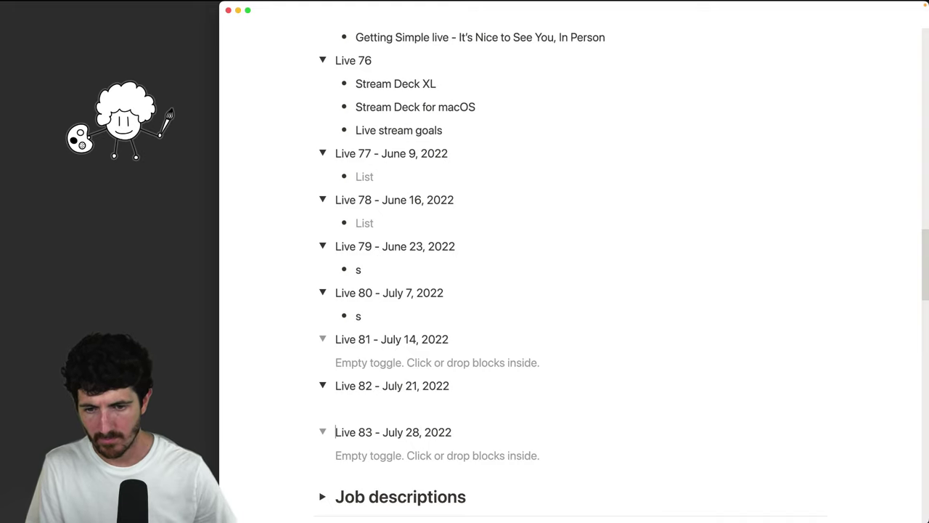
Add an empty bullet inside each of the Live 81, Live 82 and Live 83 toggles
left_click(335, 409)
type("-")
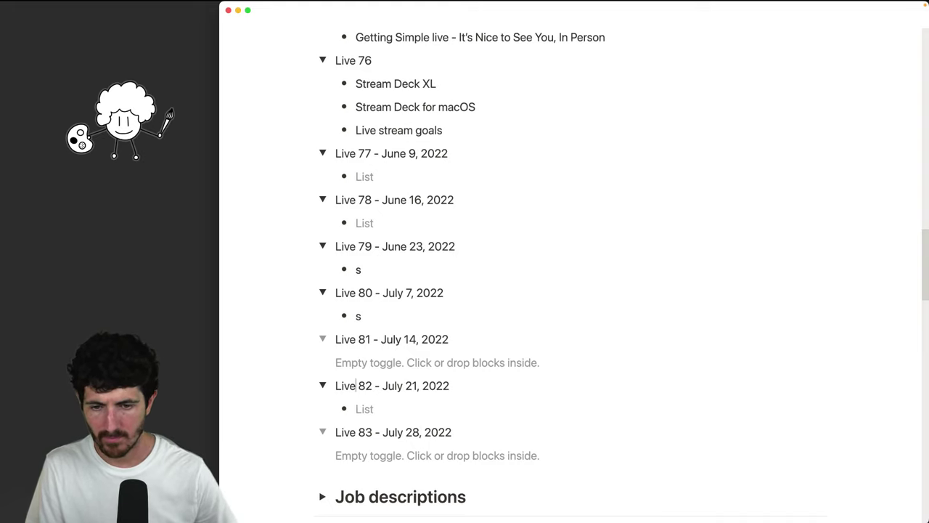
left_click(356, 339)
type("-")
key("BackSpace")
left_click(336, 362)
type("-")
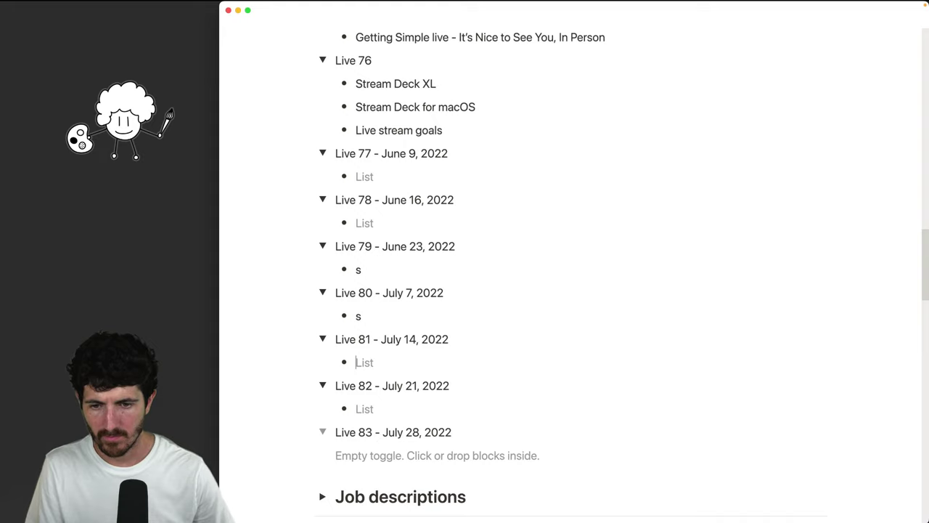
left_click(335, 455)
type("-")
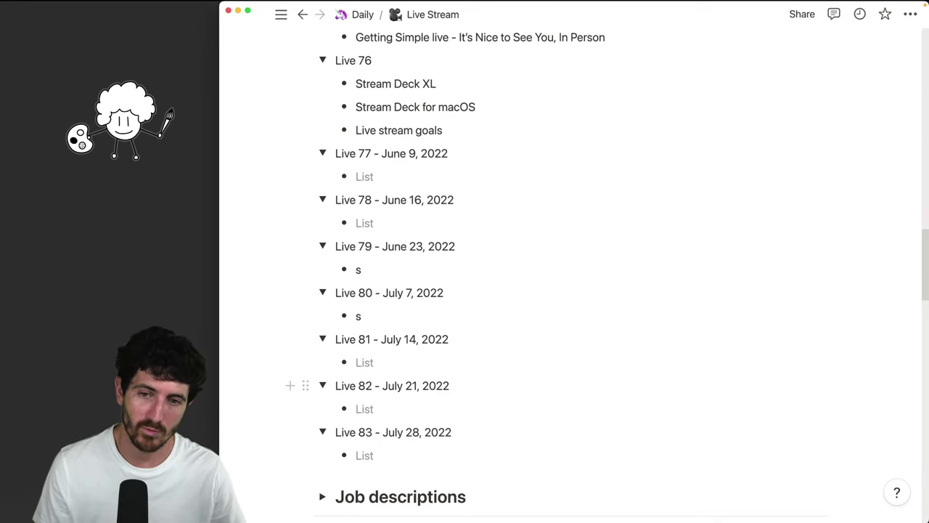
Clear the placeholder "s" from the bullets under Live 79 and Live 80, leaving both bullets empty
scroll(407, 279, "down", 1)
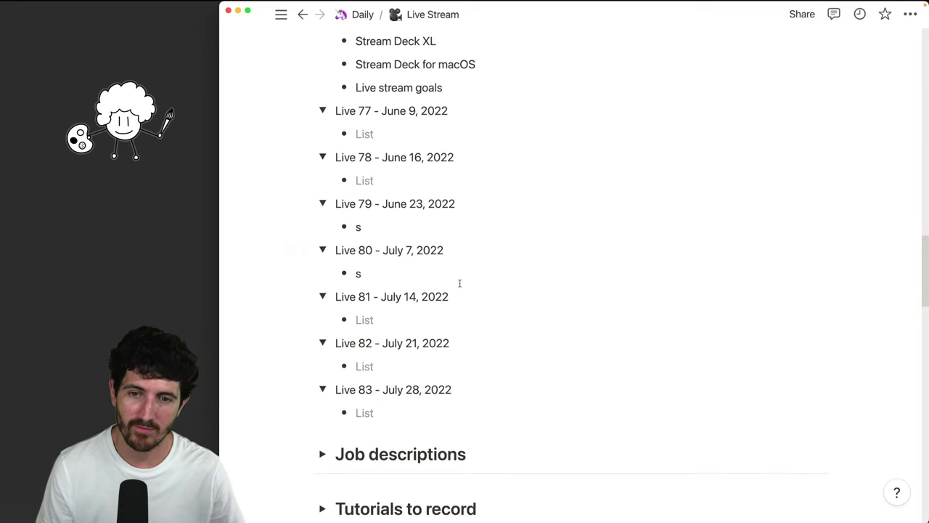
left_click(366, 227)
key("BackSpace")
key("Down")
key("Down")
key("Down")
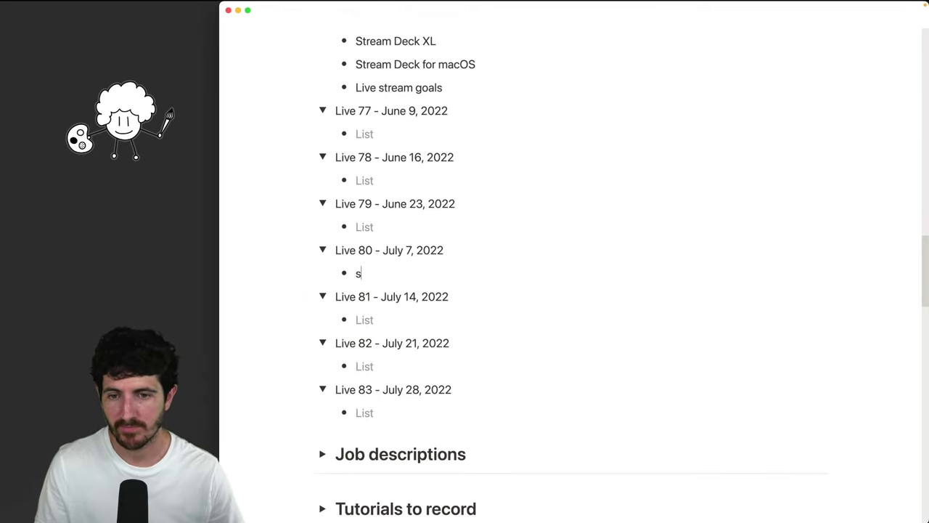
key("BackSpace")
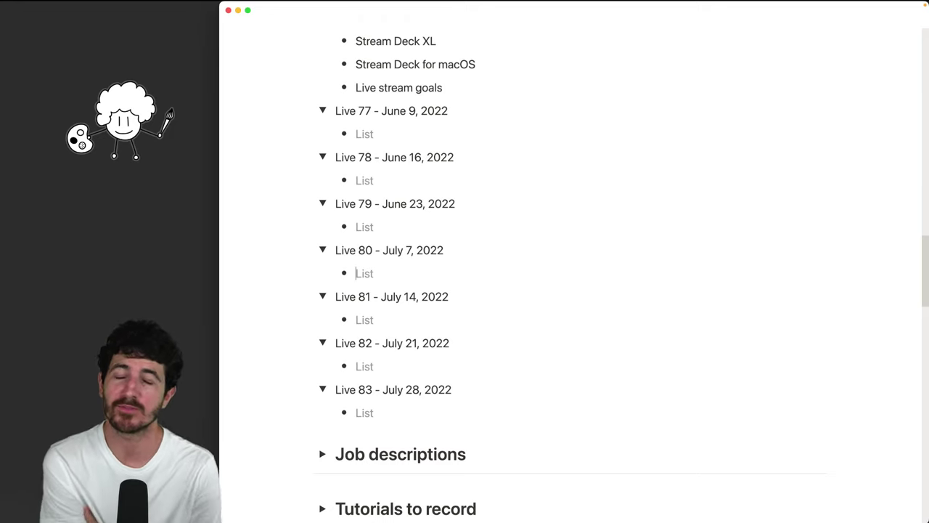
mouse_move(927, 252)
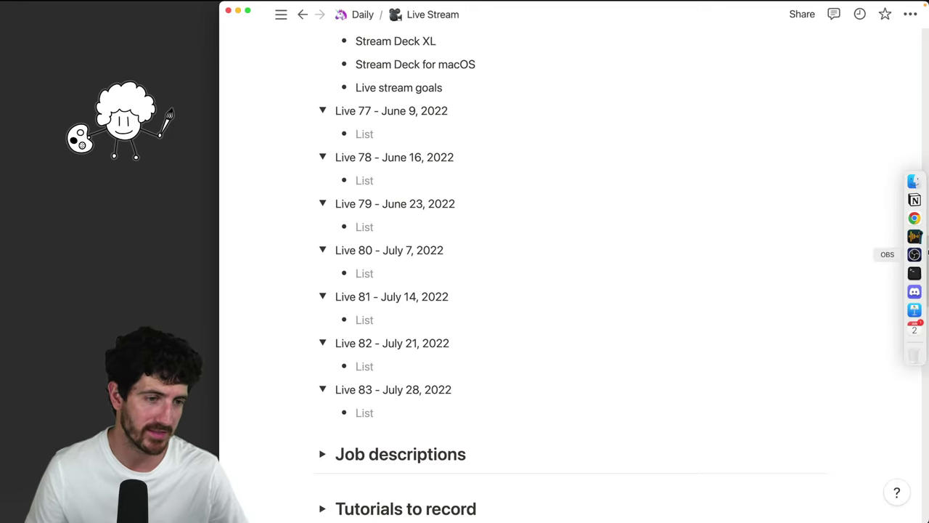
Open Google Calendar in a new Chrome window and enlarge the window to cover the area beside the webcam
left_click(914, 328)
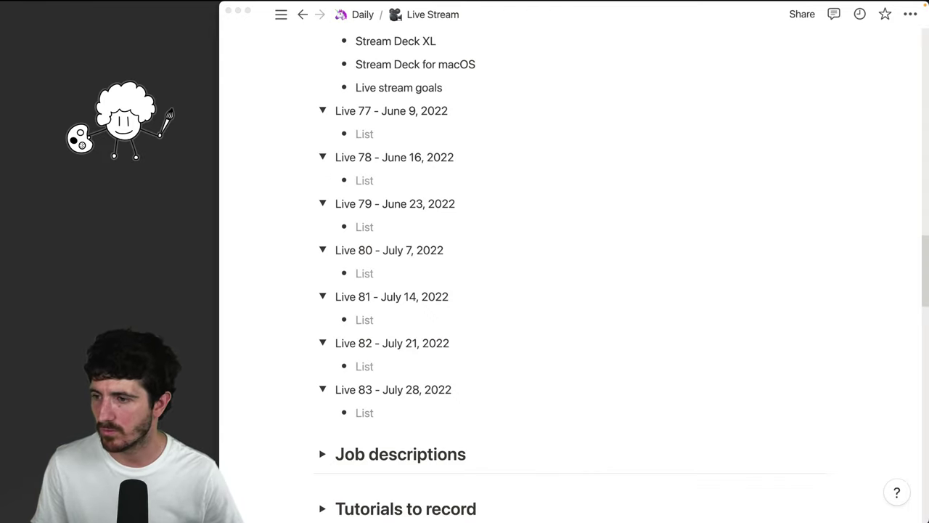
key("super+n")
left_click_drag(529, 123, 576, 70)
type("cn")
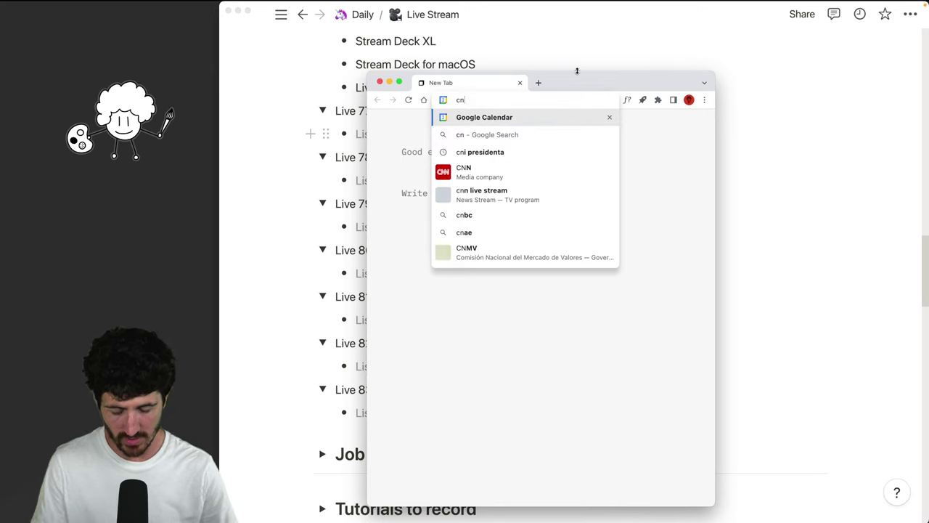
key("Return")
key("ctrl+alt+t")
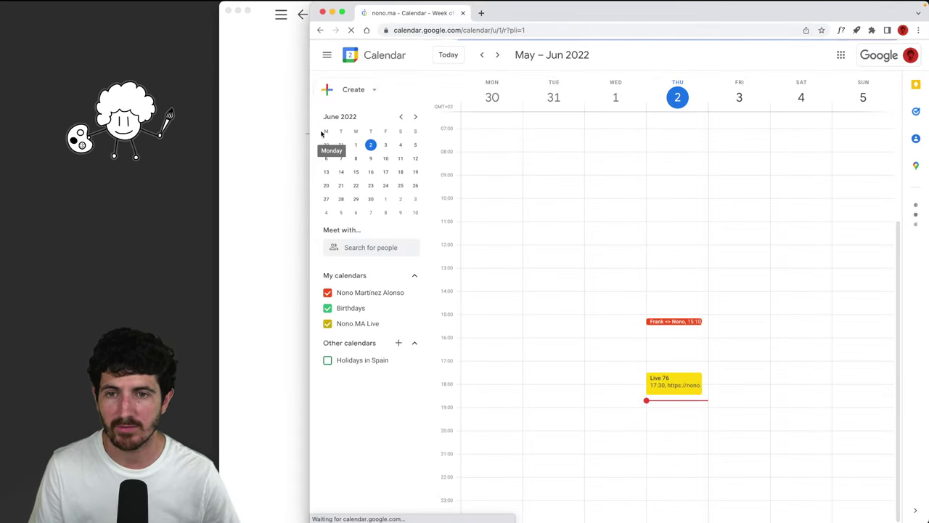
left_click_drag(309, 135, 217, 133)
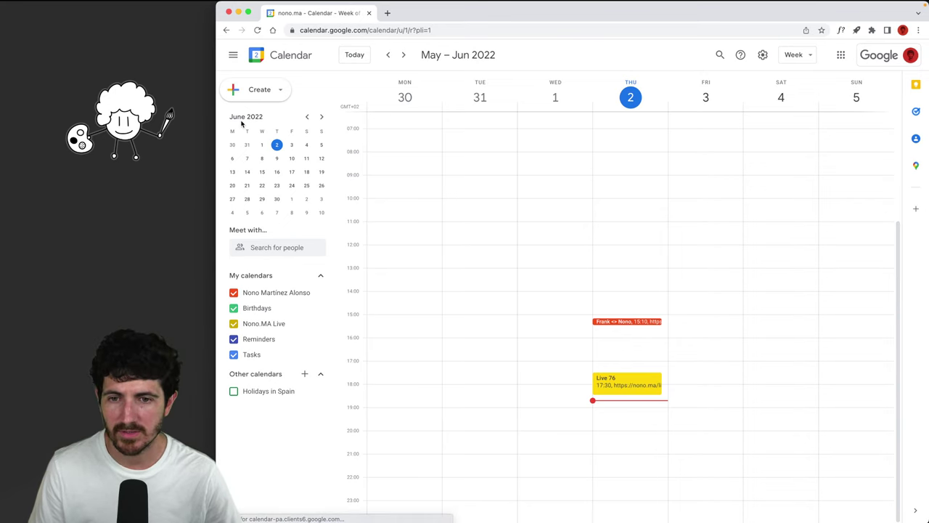
Arrange the Notion notes on one side and the Google Calendar window beside them, narrowing the calendar so the Live dates stay readable
key("super+Tab")
key("super+Tab")
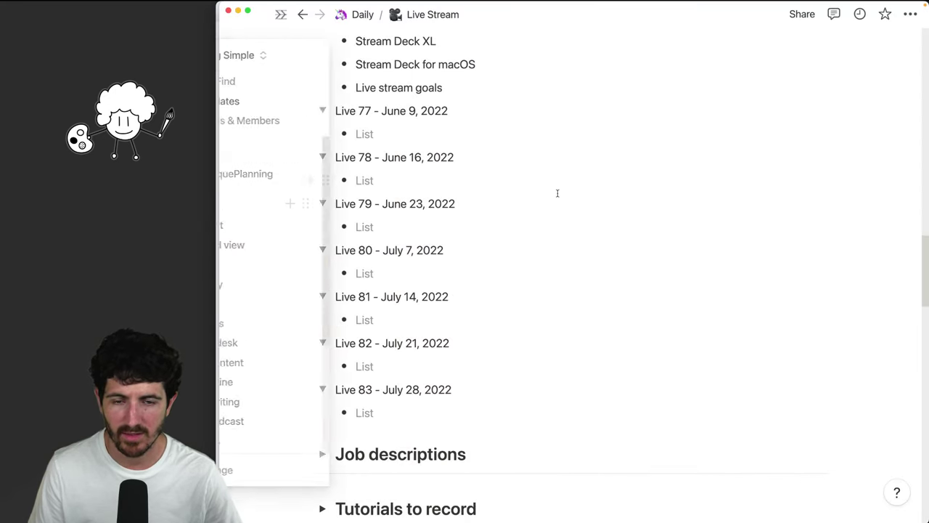
key("ctrl+alt+Left")
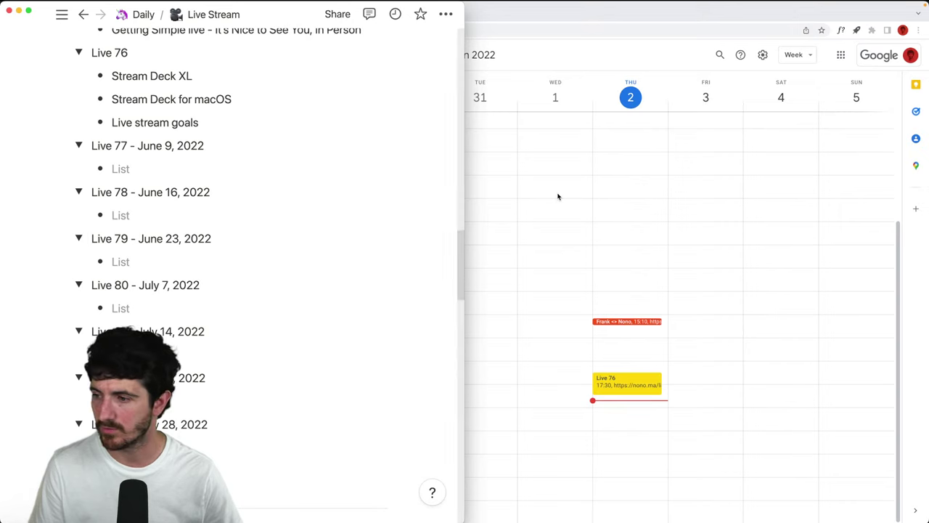
scroll(273, 270, "down", 3)
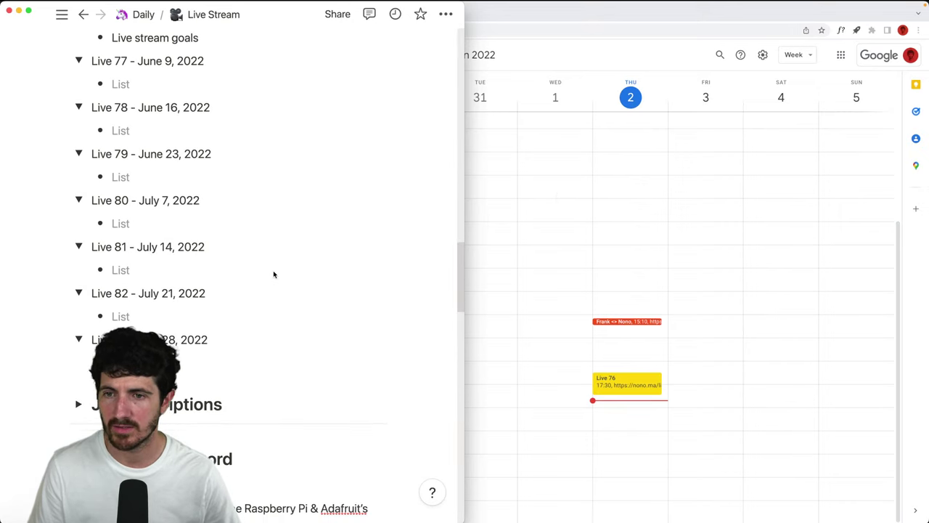
left_click(675, 339)
left_click(627, 382)
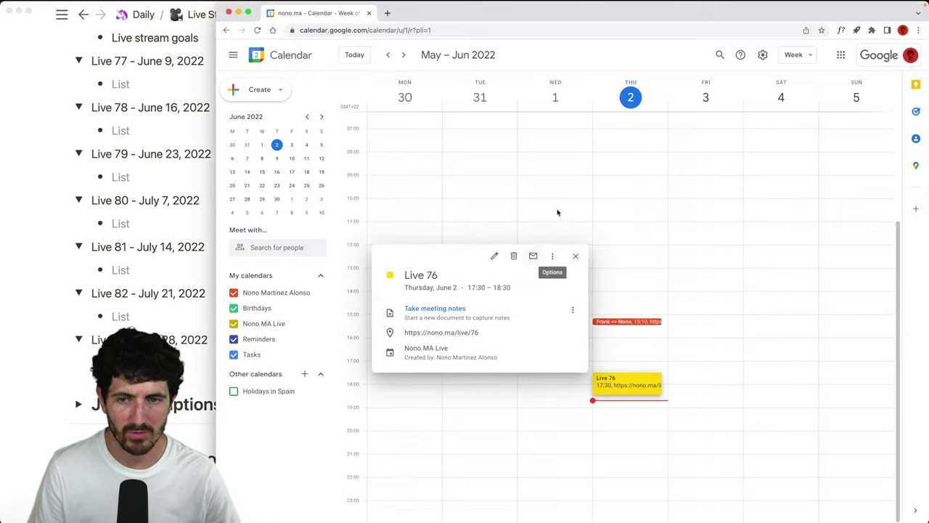
left_click(225, 180)
left_click_drag(223, 179, 346, 191)
Duplicate the Live 76 calendar event and title the copy "Live 77"
left_click(698, 383)
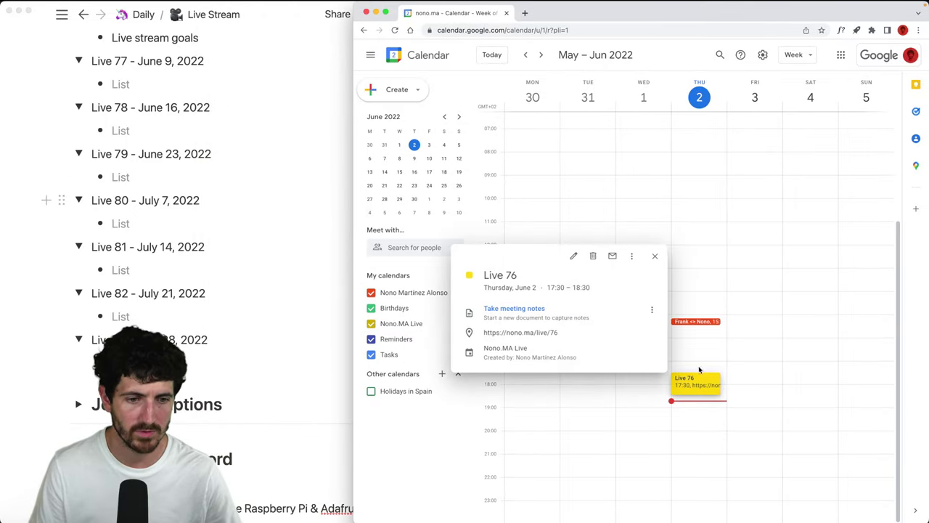
left_click(631, 257)
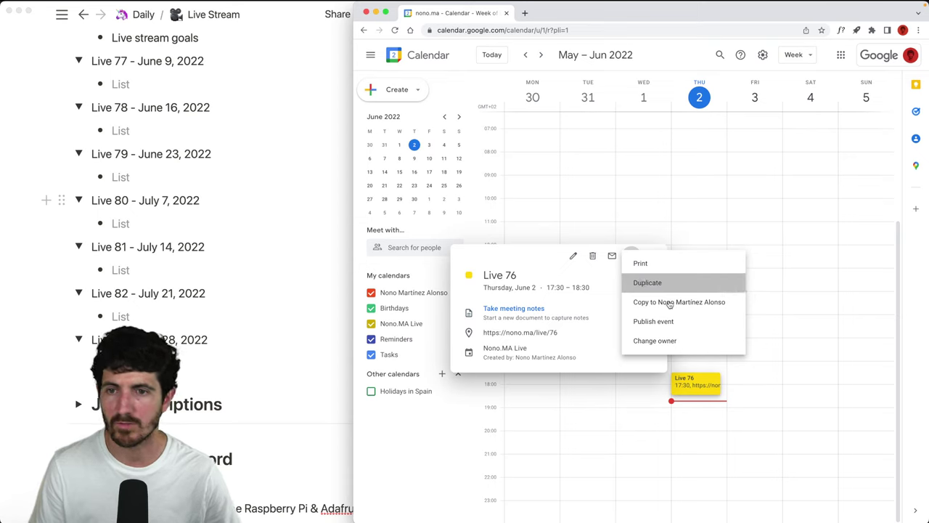
left_click(642, 282)
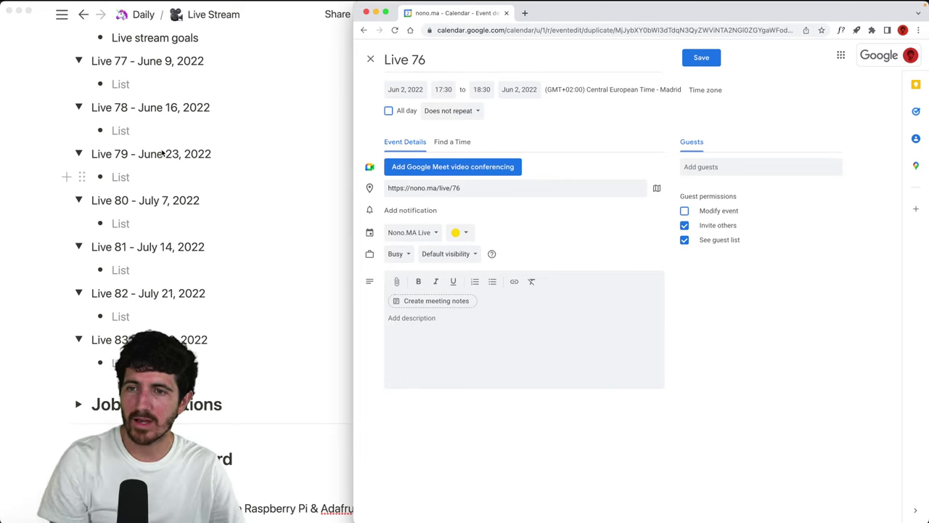
left_click(436, 59)
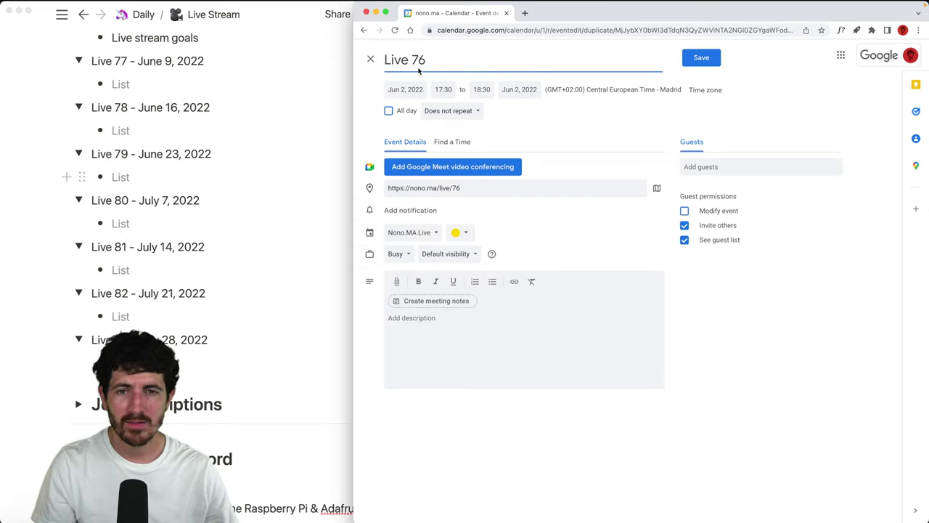
key("BackSpace")
type("7")
left_click(410, 89)
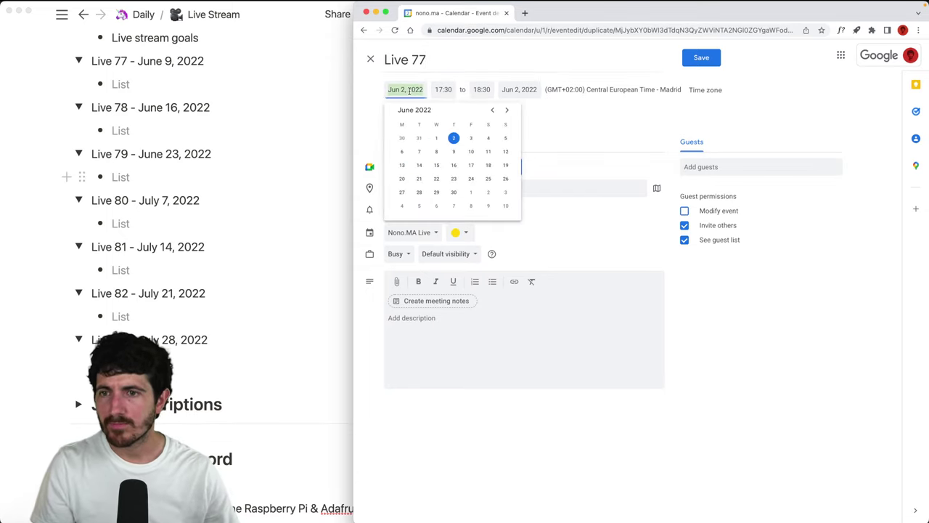
left_click(452, 153)
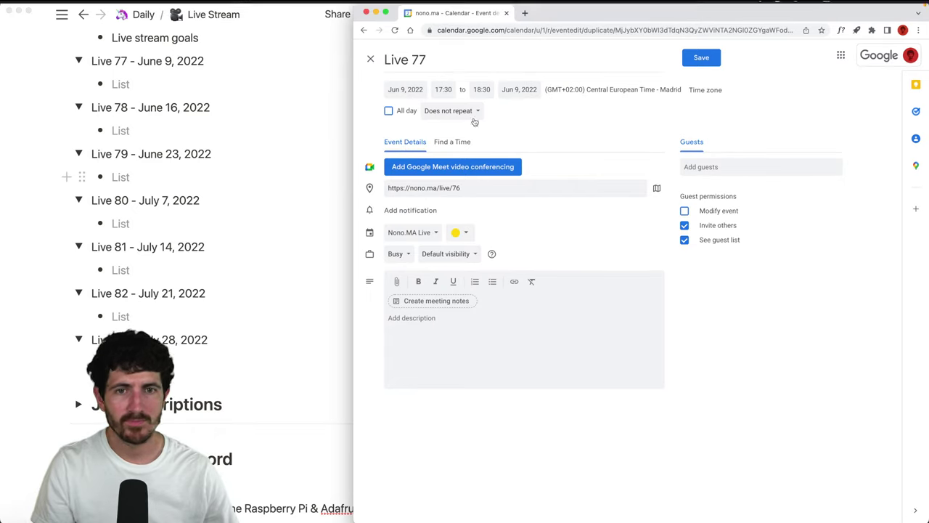
key("BackSpace")
type("7")
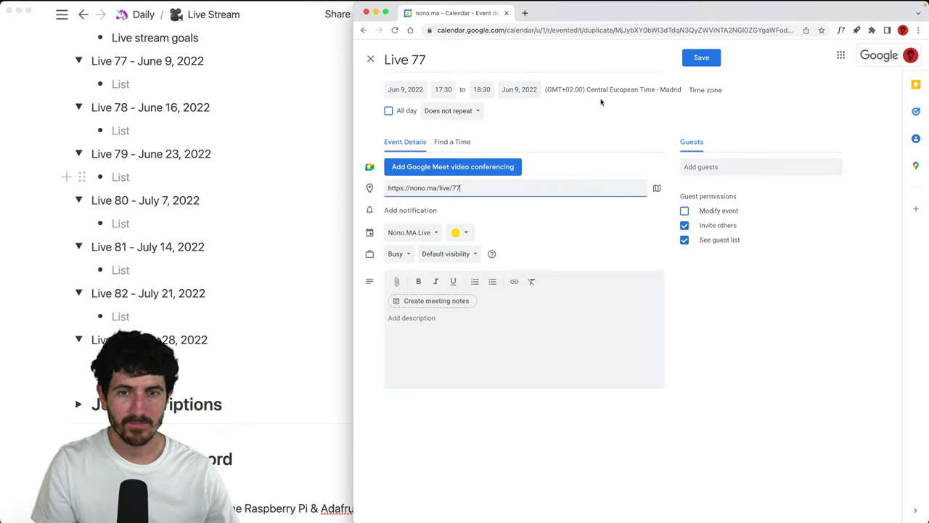
left_click(699, 58)
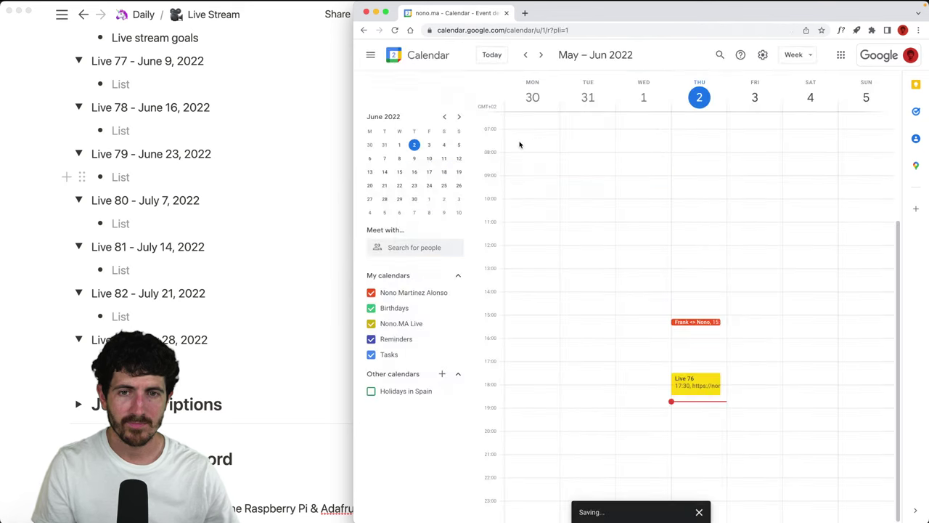
Duplicate the Live 77 event in the week of June 6 and set the copy's date to Jun 16, 2022
left_click(541, 56)
left_click(702, 378)
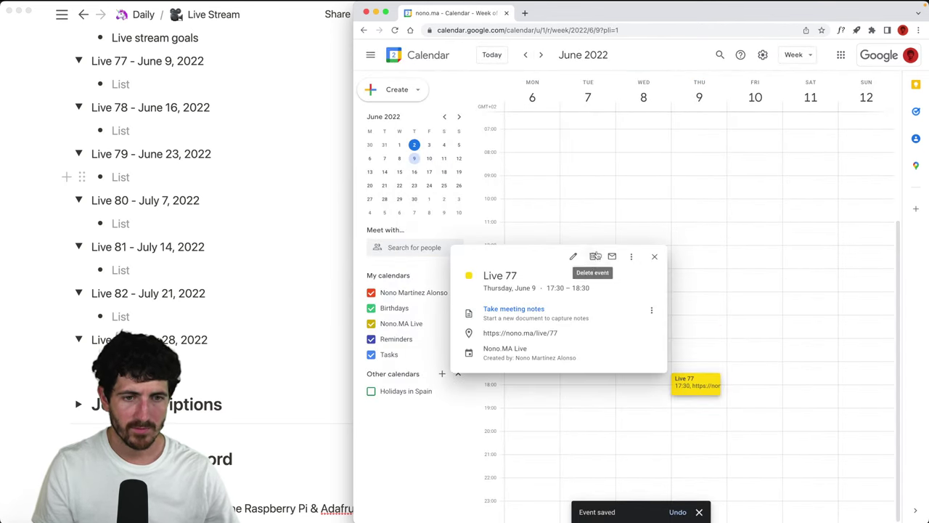
left_click(630, 257)
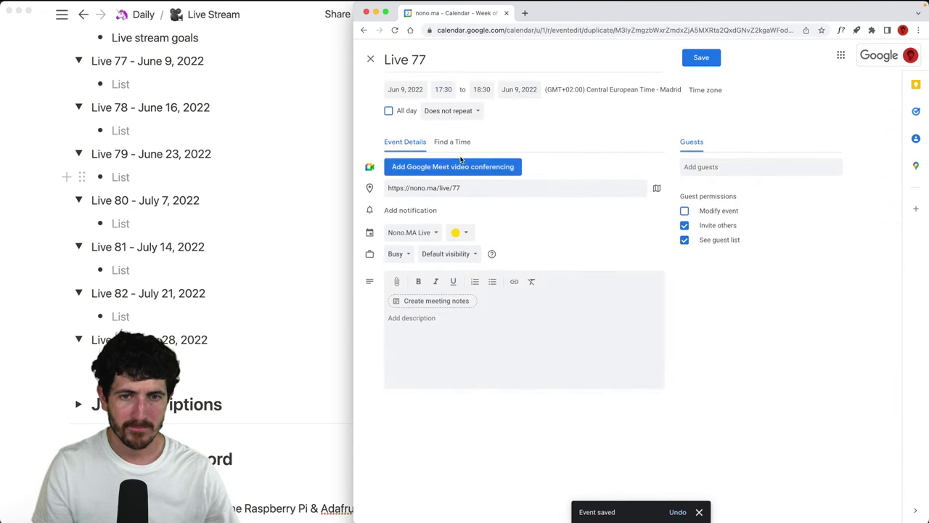
left_click(398, 89)
left_click(453, 165)
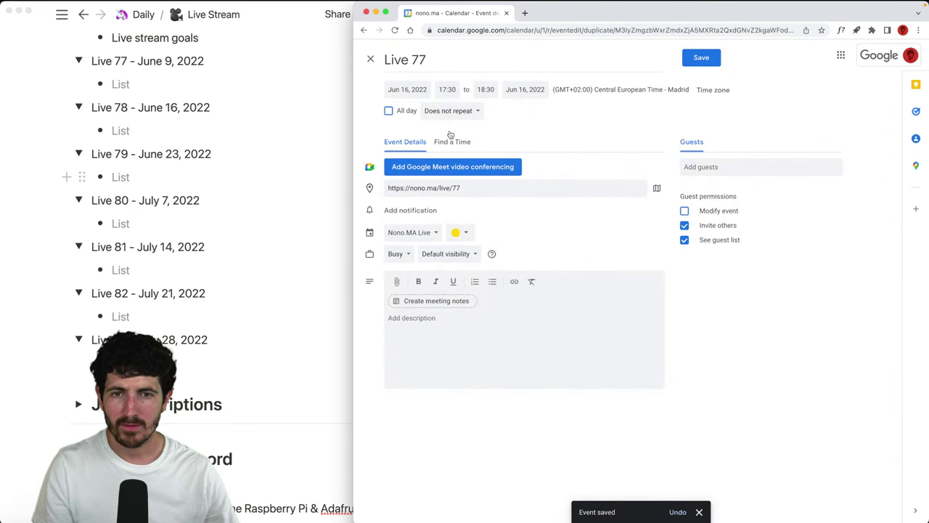
left_click(434, 61)
key("BackSpace")
type("8")
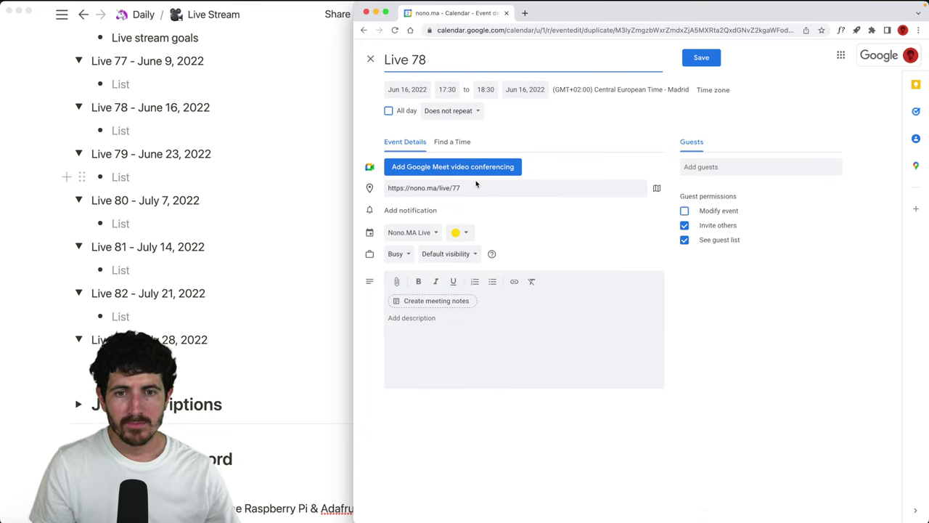
left_click(476, 183)
key("BackSpace")
type("8")
key("super+s")
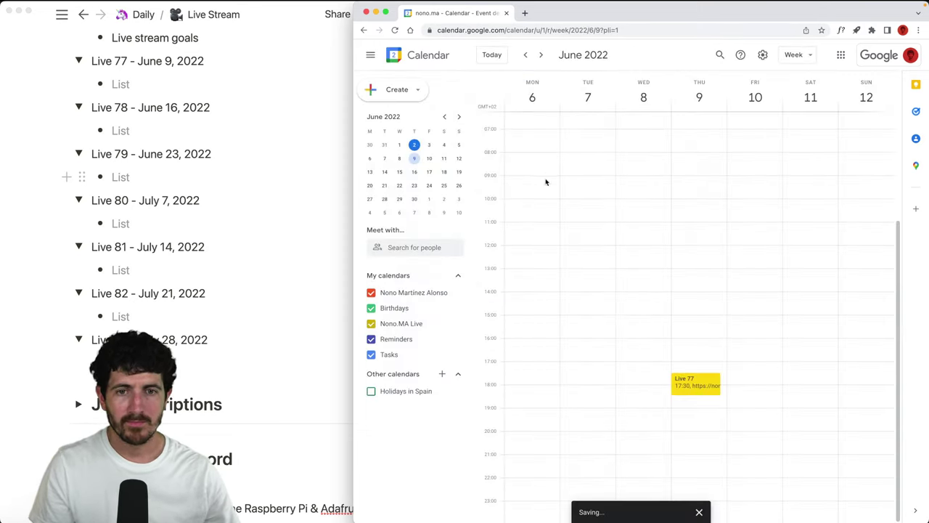
left_click(694, 380)
left_click(631, 257)
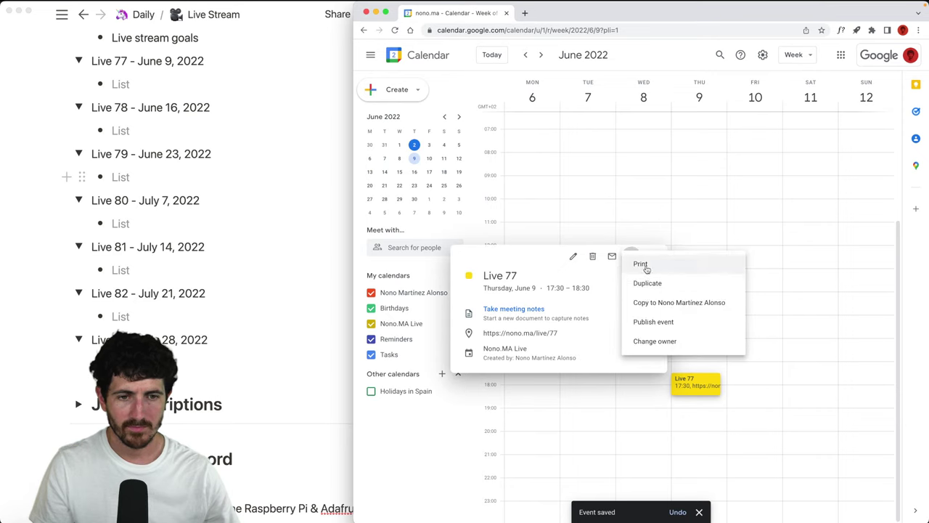
left_click(648, 283)
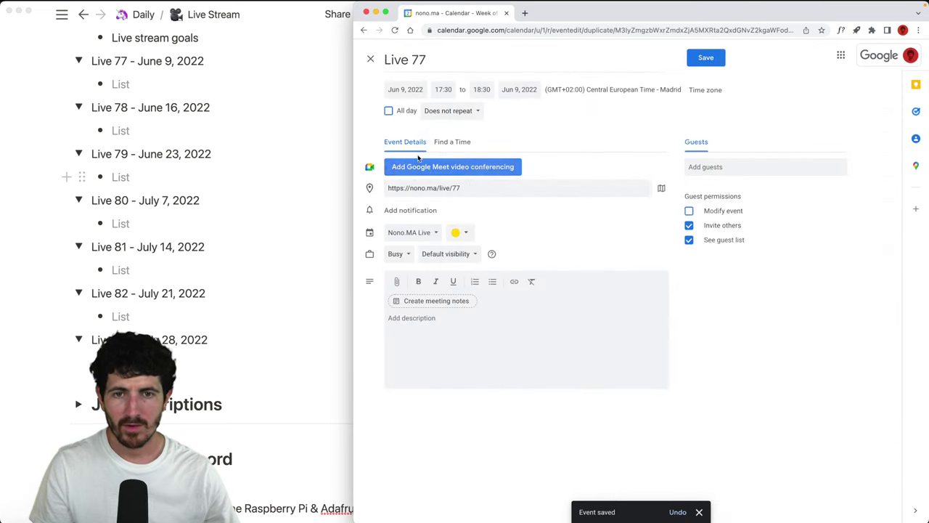
left_click(413, 89)
left_click(453, 179)
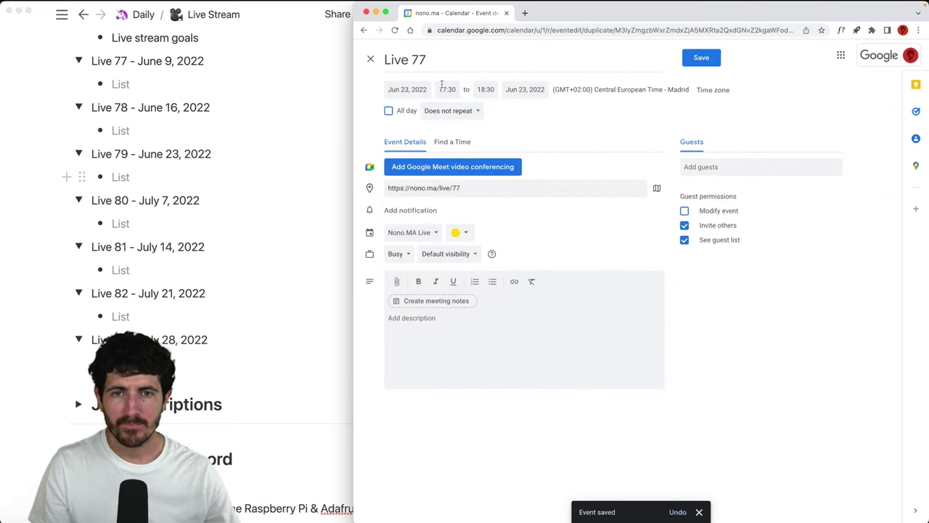
key("BackSpace")
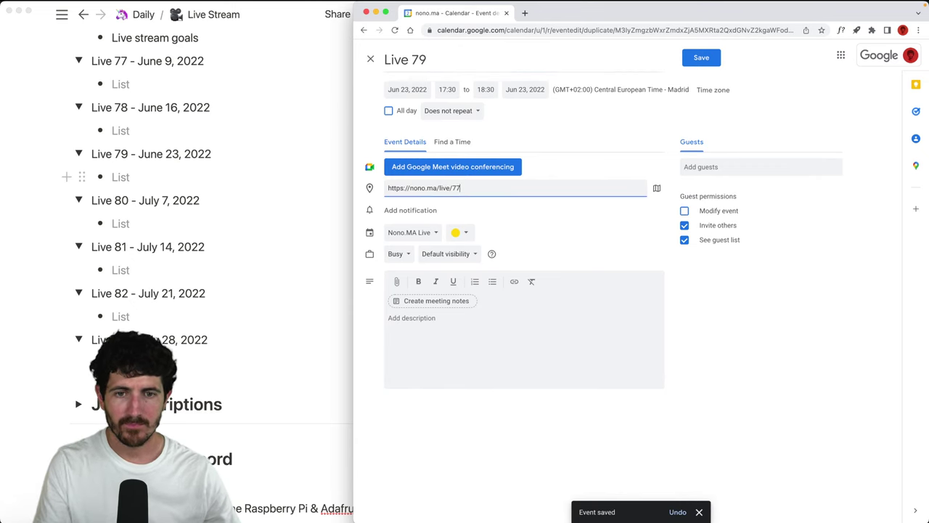
left_click(701, 58)
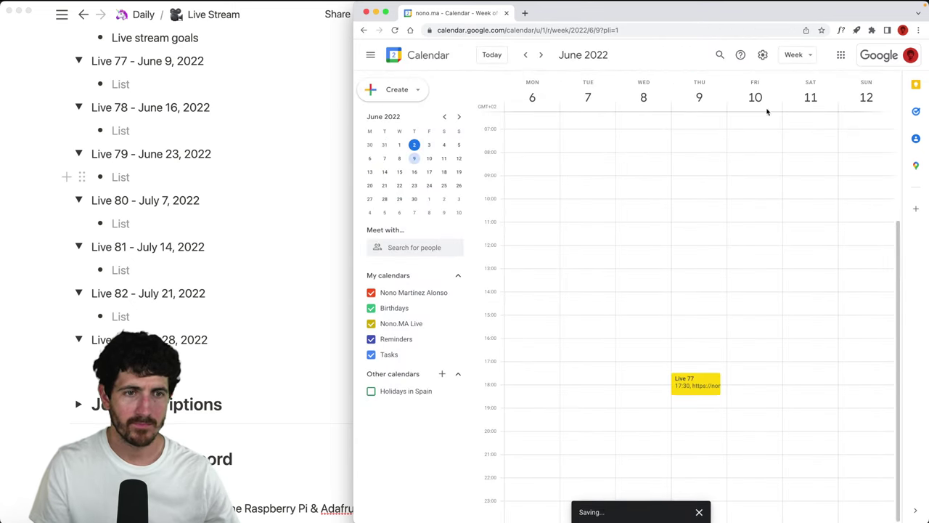
Duplicate the Live 79 event in the week of June 20 and set the copy's date to Jun 28, 2022
left_click(539, 56)
left_click(539, 56)
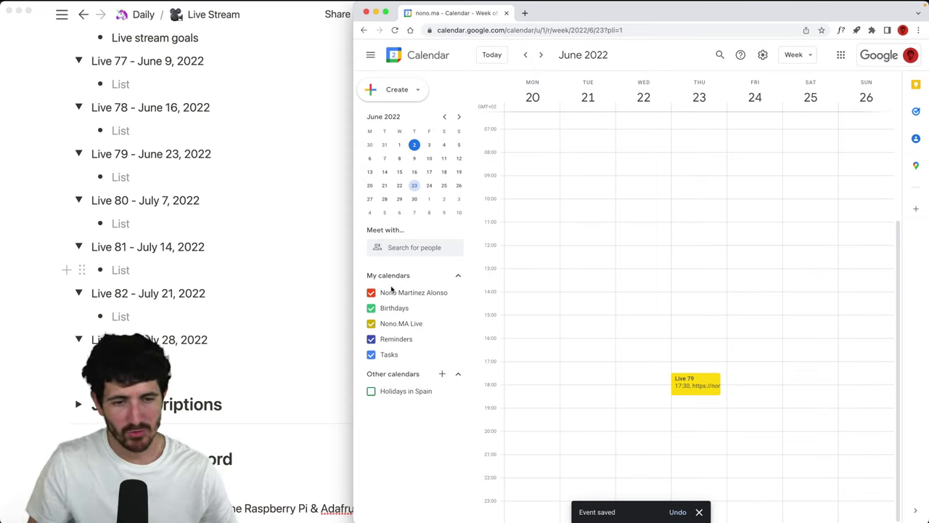
left_click(690, 380)
left_click(632, 256)
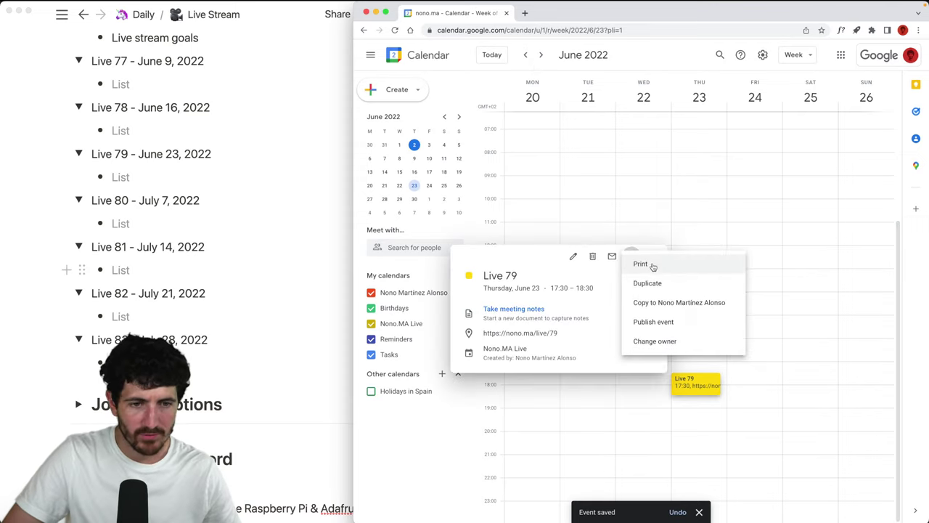
left_click(646, 283)
left_click(422, 88)
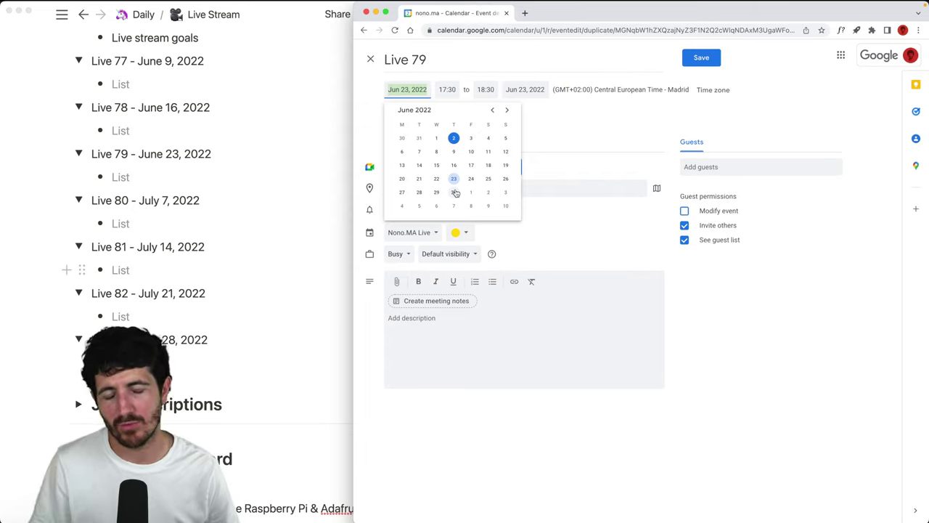
left_click(417, 192)
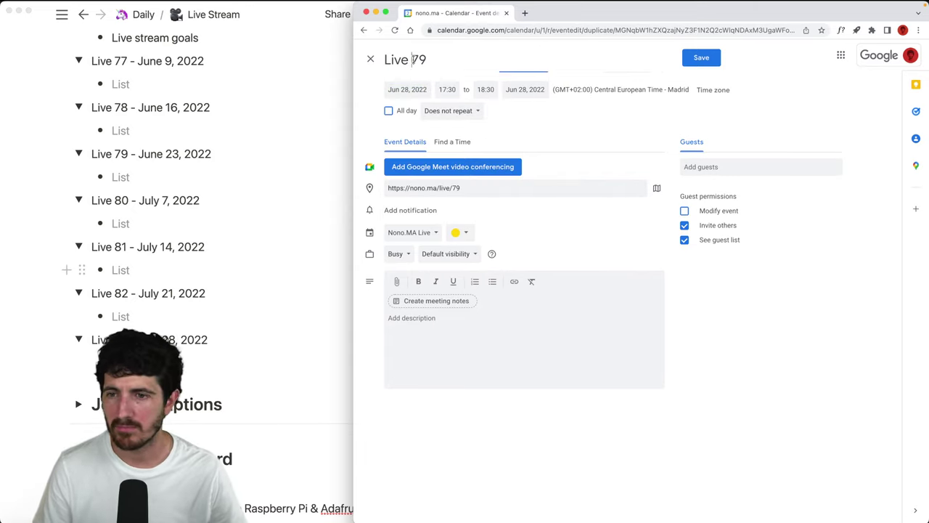
Title the copied event "Live 80 (Tentative)" and save it
left_click_drag(412, 60, 446, 58)
type("80 (Tenta")
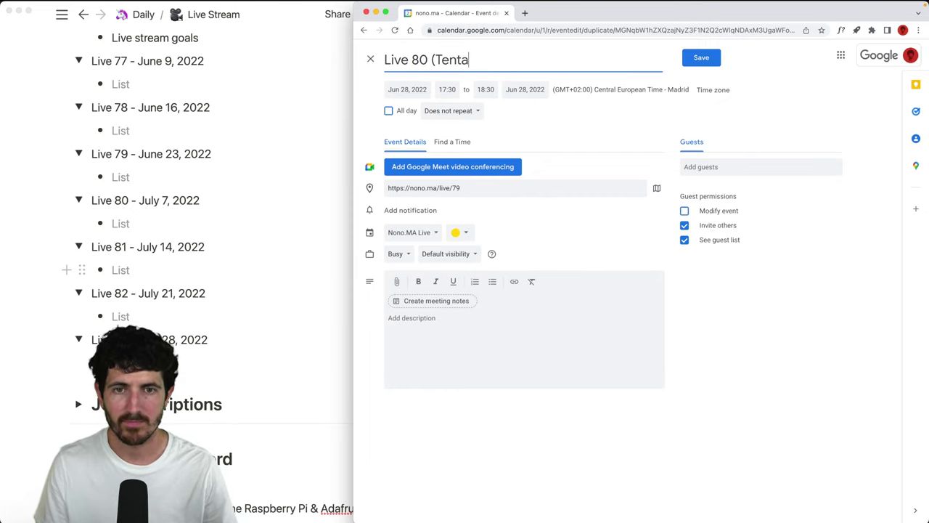
type("tive)")
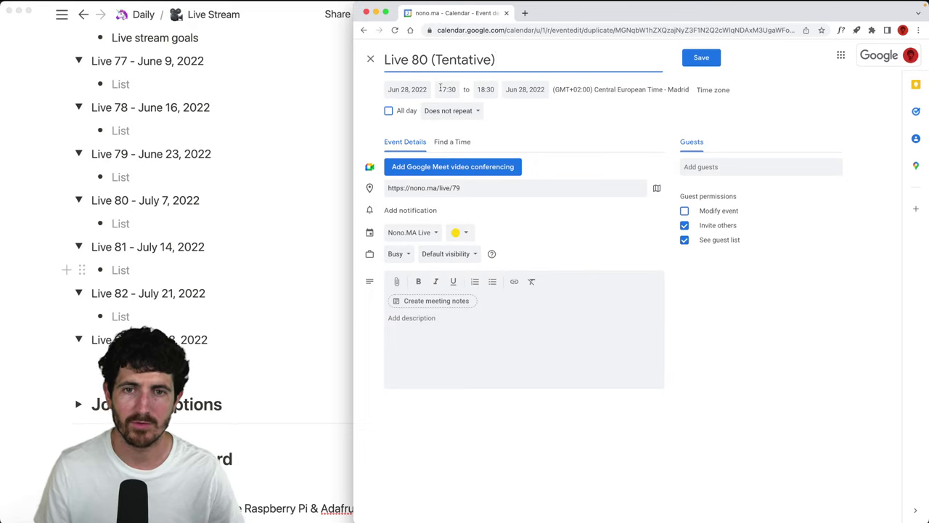
left_click_drag(551, 63, 438, 61)
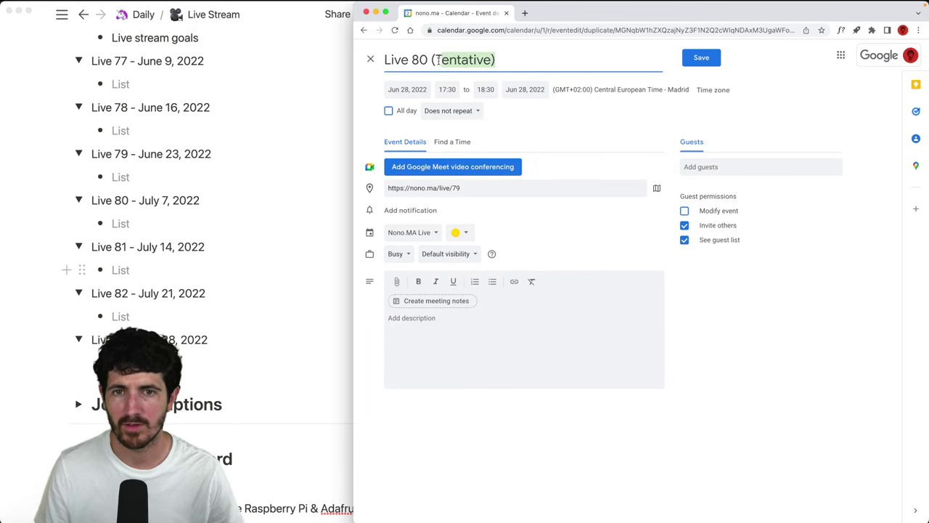
left_click(701, 57)
Append "(Tentative)" to the Live 80 toggle title in the Notion notes
left_click(218, 200)
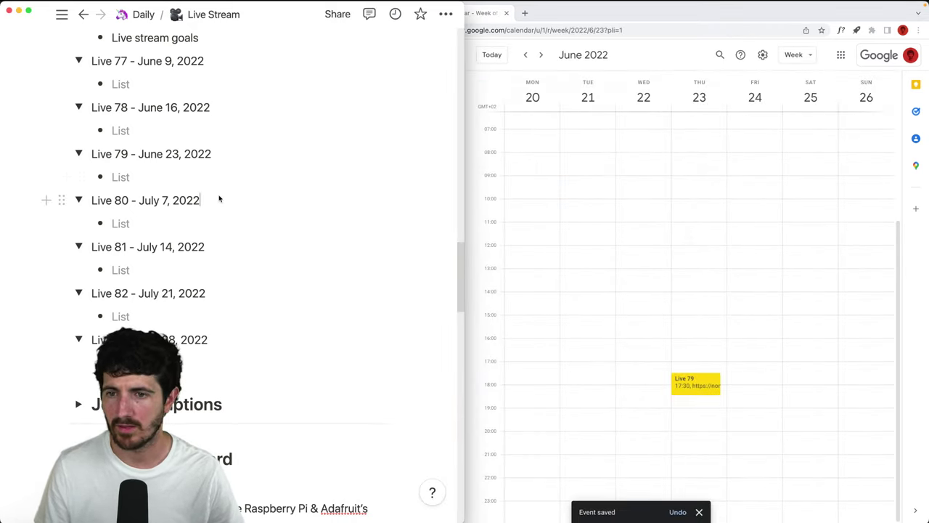
type("(Tentative)")
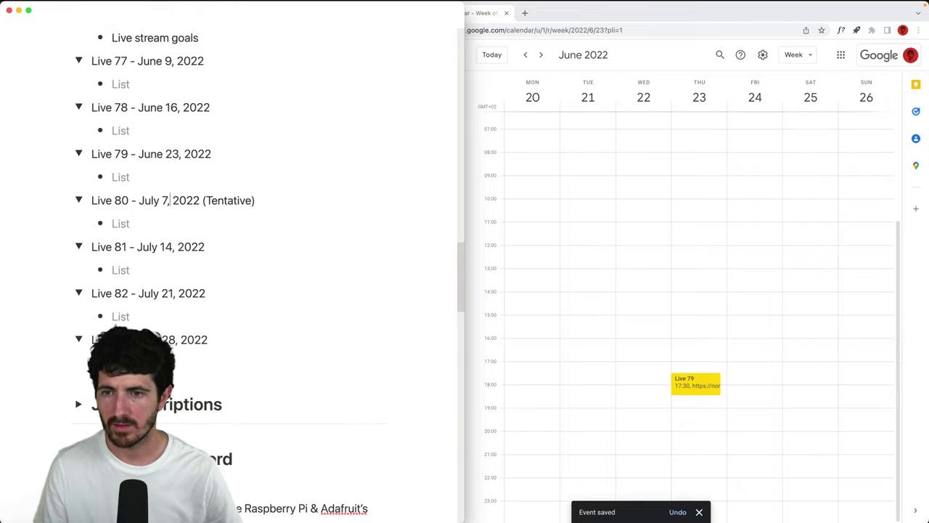
Change the Live 80 toggle's date to July 5, 2022 and extend its parenthetical note to "(Tentative, Tuesday)"
key("shift+Left")
type("5")
key("super+Right")
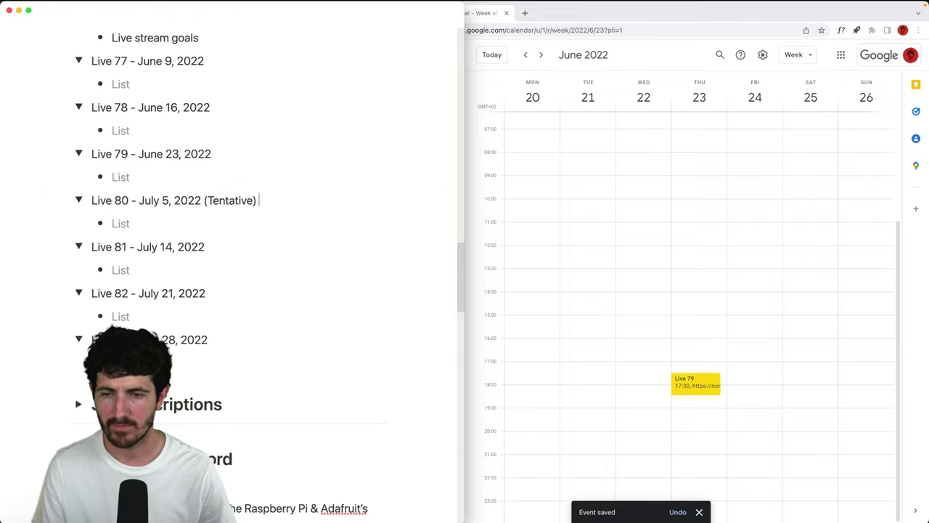
key("Left")
type(", T")
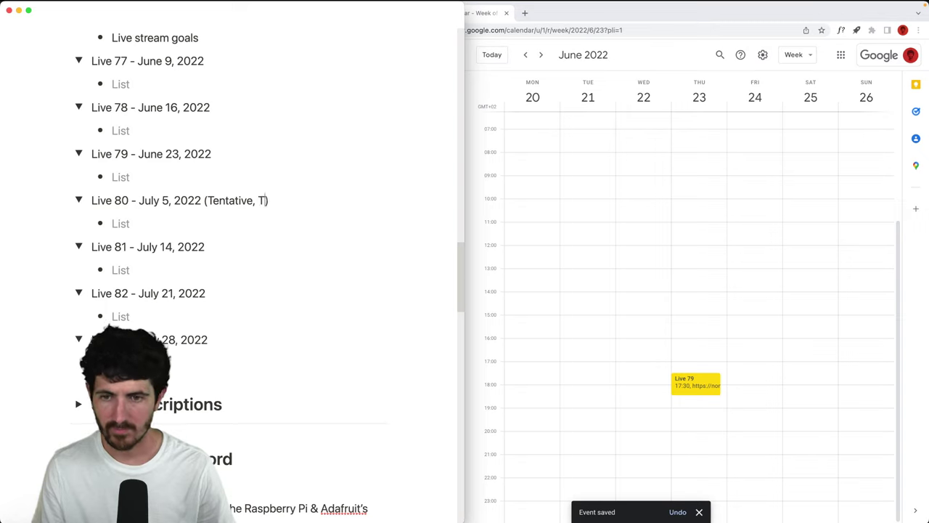
type("uesday")
Apply a light orange background colour to the entire Live 80 toggle title
left_click_drag(304, 200, 234, 200)
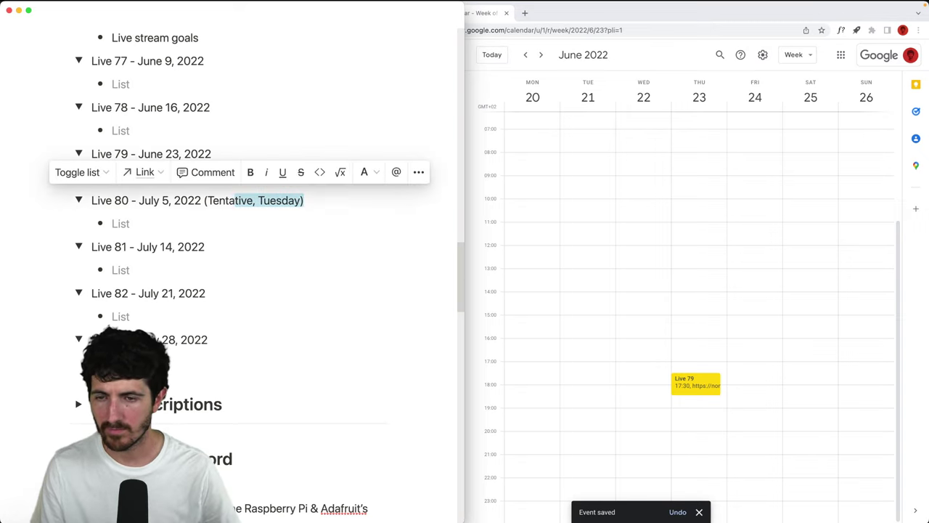
key("shift+Left")
key("shift+Left")
key("shift+Left")
key("shift+Left")
key("shift+Left")
key("shift+Left")
key("shift+Left")
key("shift+super+Left")
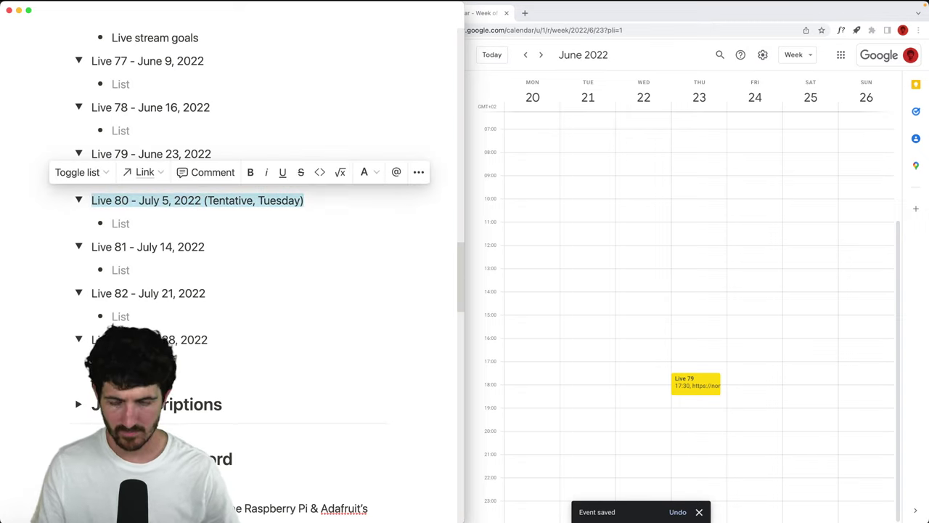
left_click(371, 175)
left_click(342, 92)
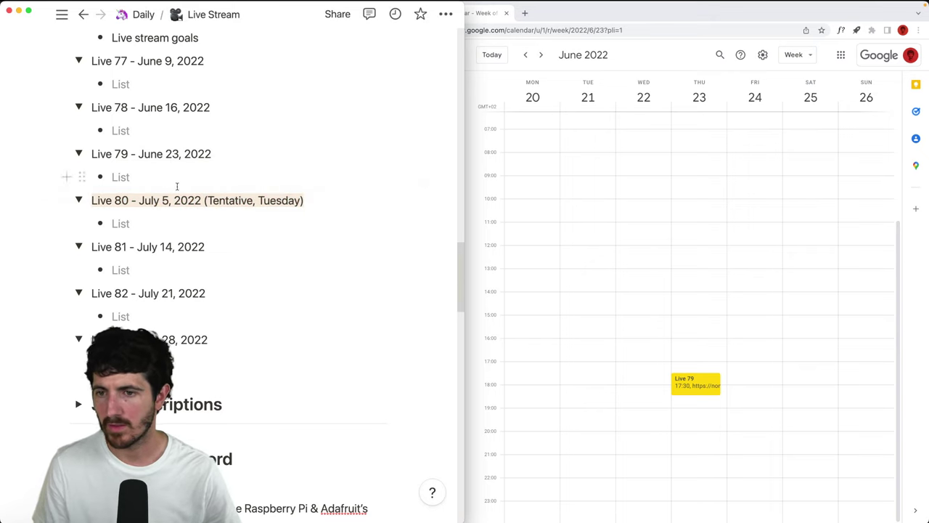
Check the calendar week of June 27 and change the Live 80 date in the Notion notes to June 28, 2022
key("super+Tab")
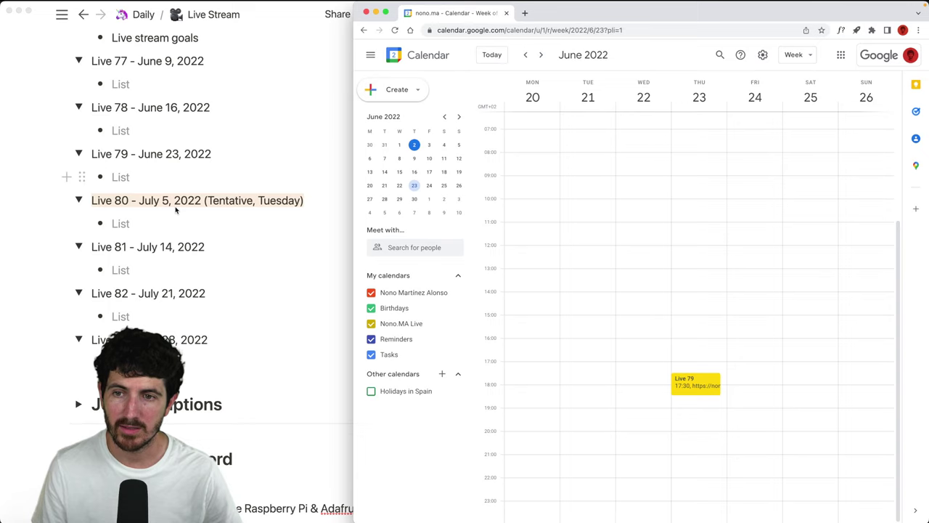
left_click(572, 170)
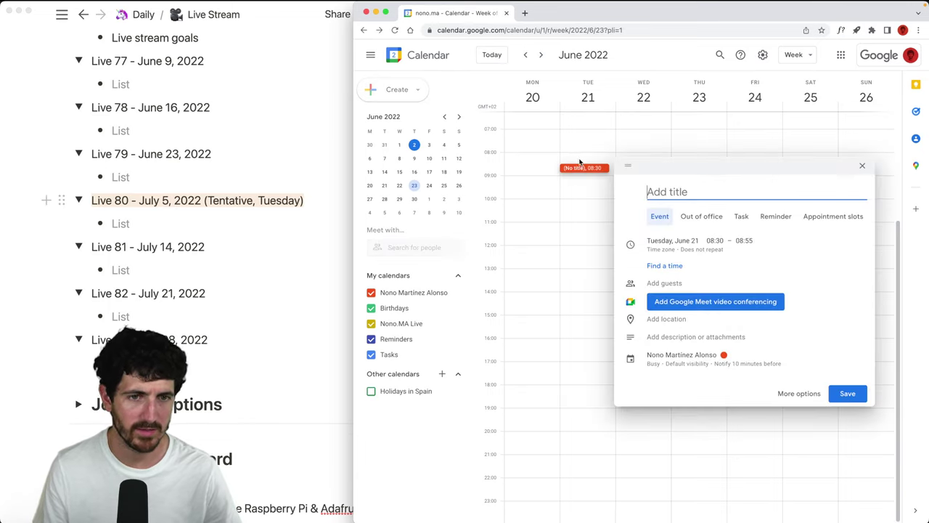
key("Escape")
left_click(541, 56)
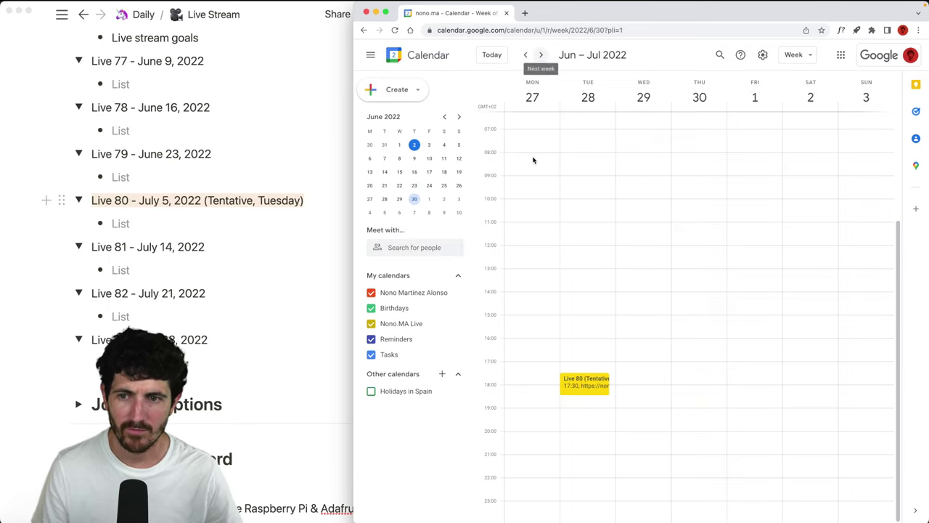
left_click(155, 208)
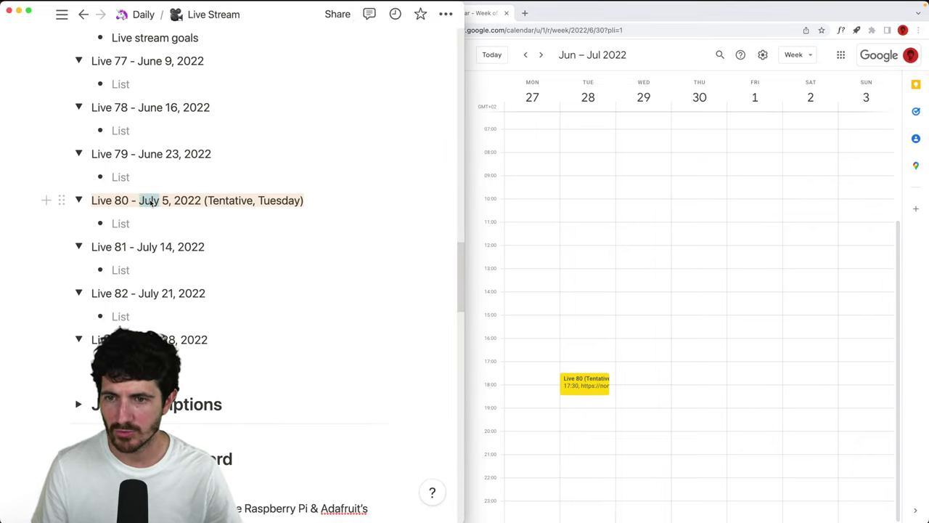
type("June")
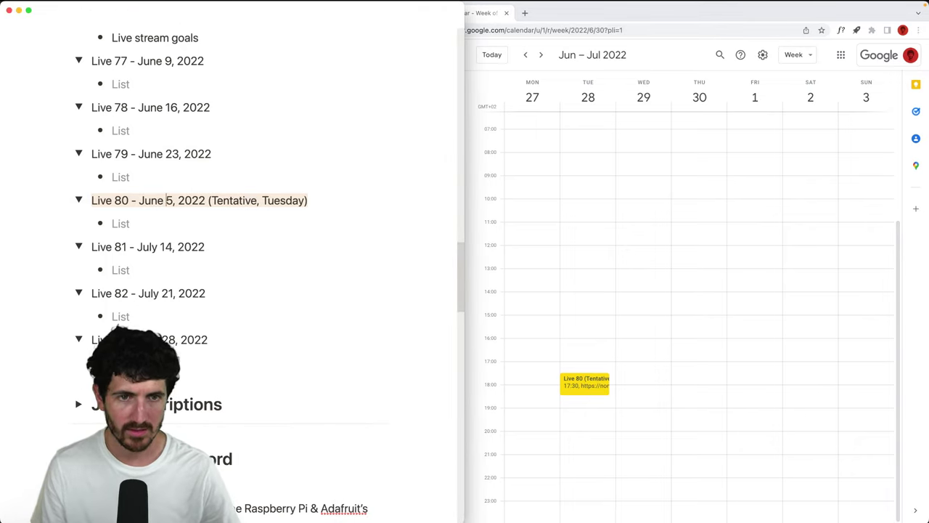
key("BackSpace")
type("28")
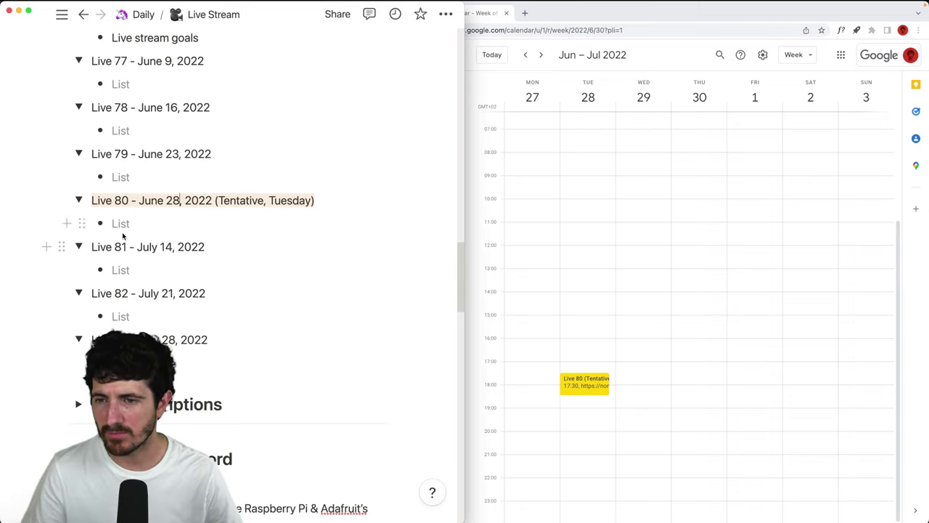
Enter "s" in the bullet under Live 80 and add a new toggle titled "Live 81 - July" below it
left_click(178, 223)
key("BackSpace")
type("- ")
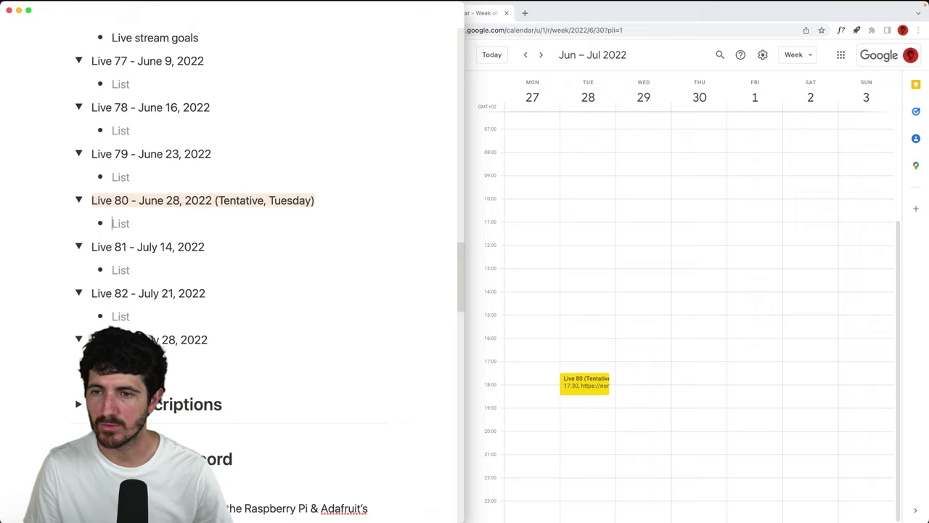
type("s")
key("Return")
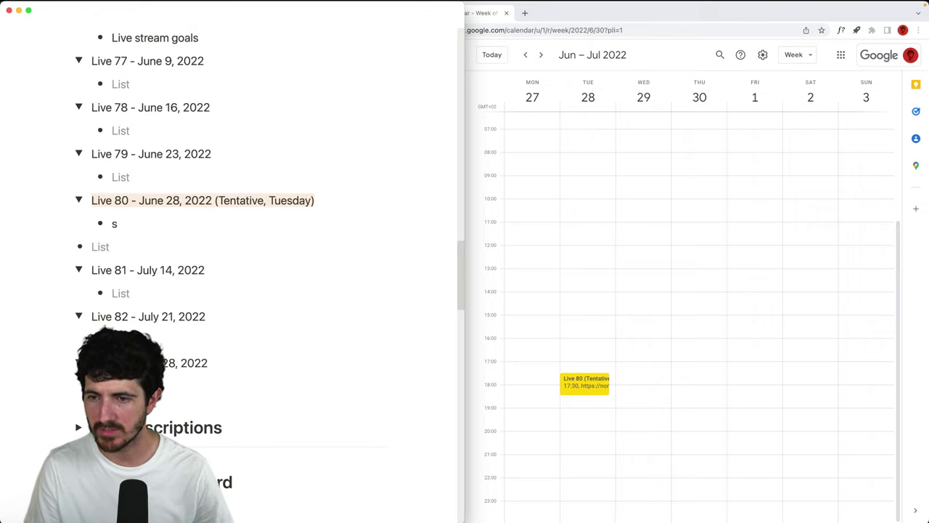
type("> Live 81 - ")
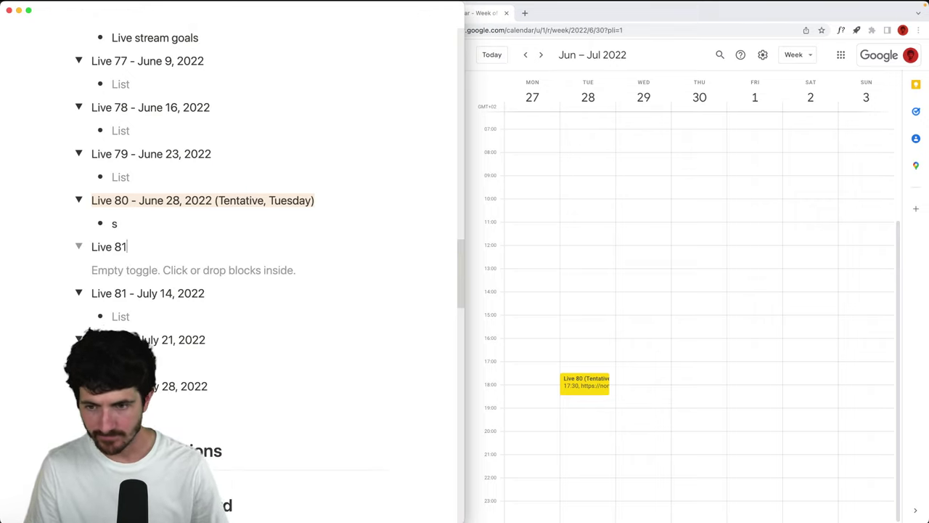
type("July")
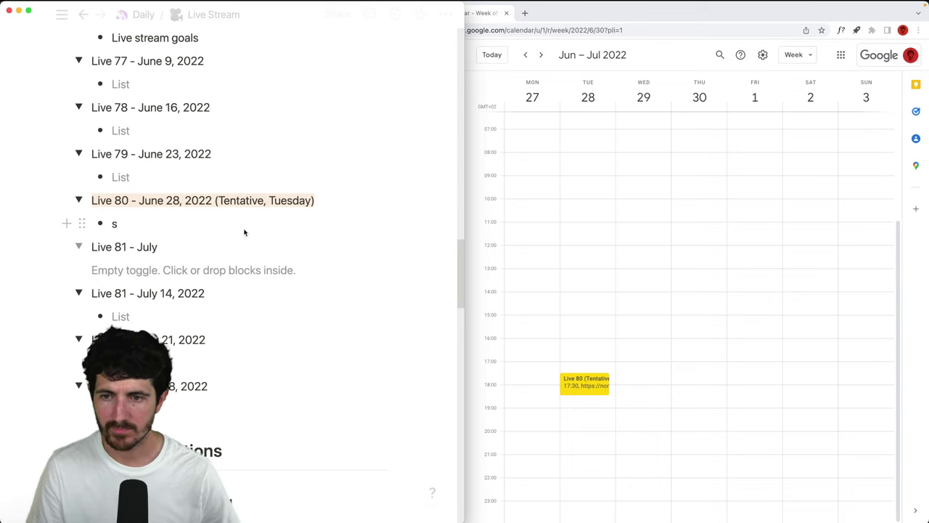
Duplicate the Live 80 (Tentative) event in Google Calendar and set the copy's date to Jul 7, 2022
left_click(606, 116)
left_click(541, 56)
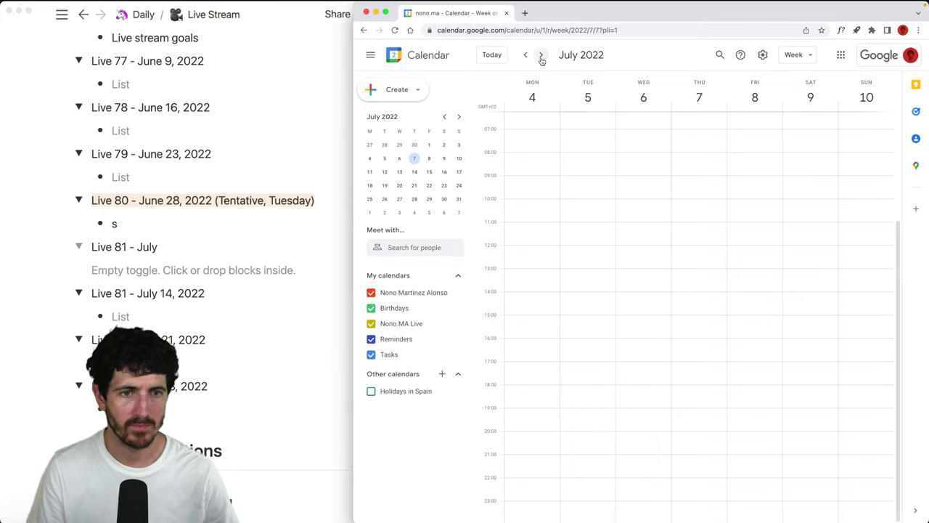
left_click(526, 54)
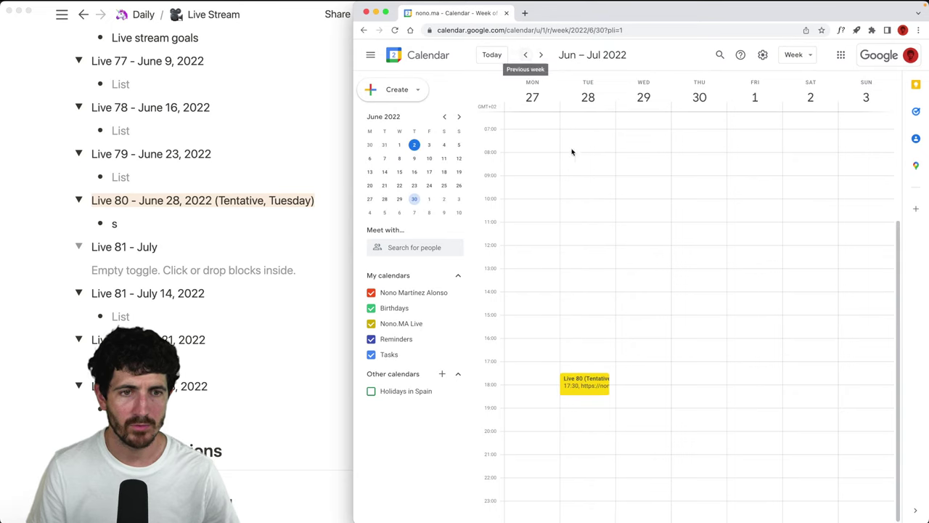
left_click(585, 381)
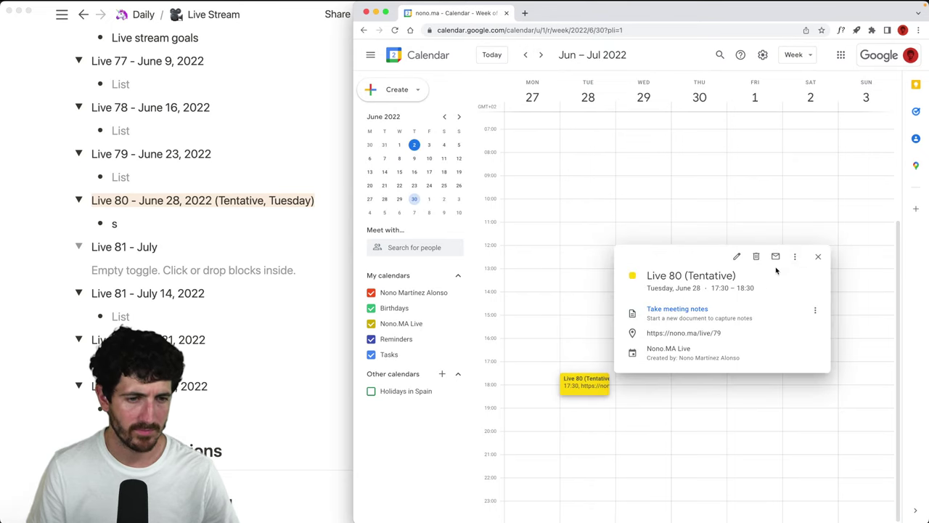
left_click(794, 256)
left_click(810, 283)
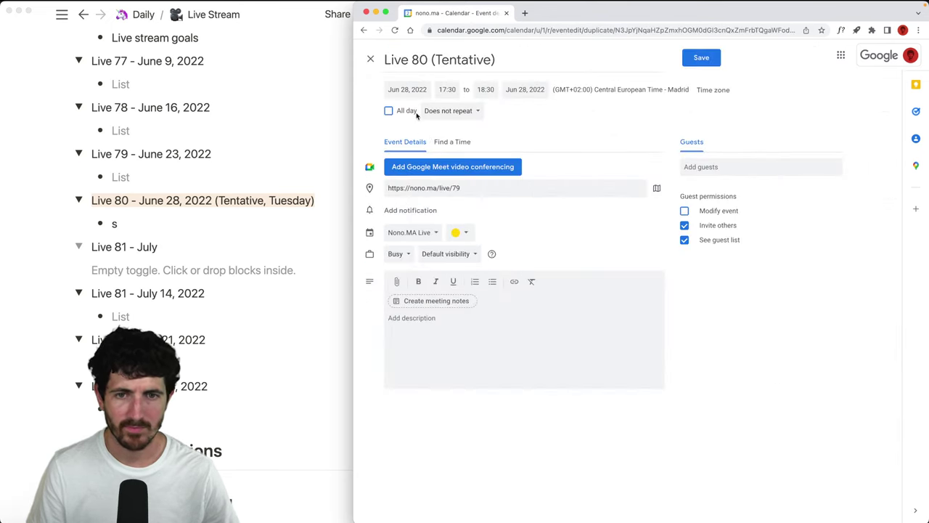
left_click(399, 89)
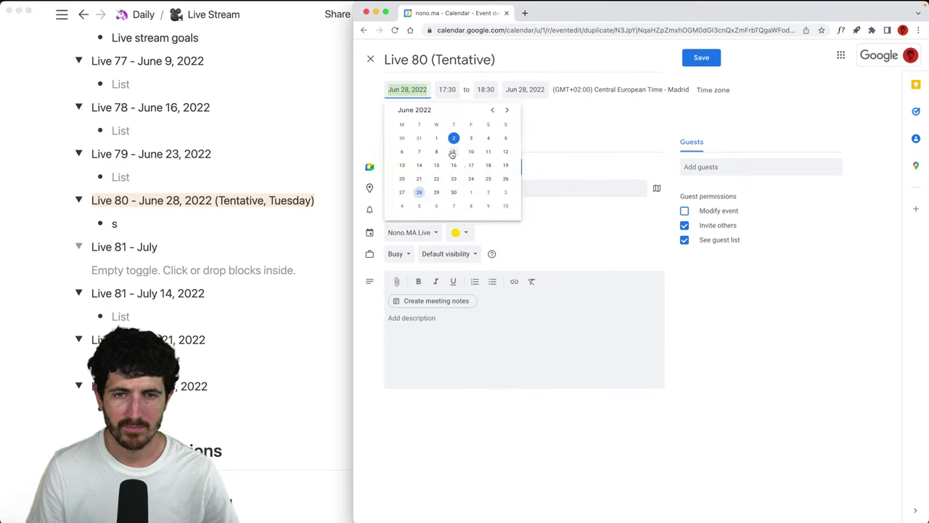
left_click(452, 205)
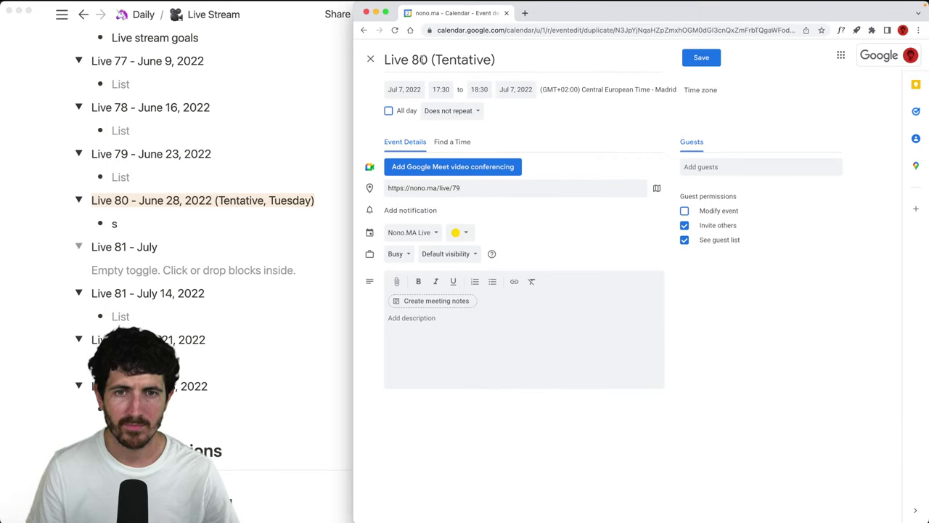
left_click_drag(422, 60, 540, 71)
type("1")
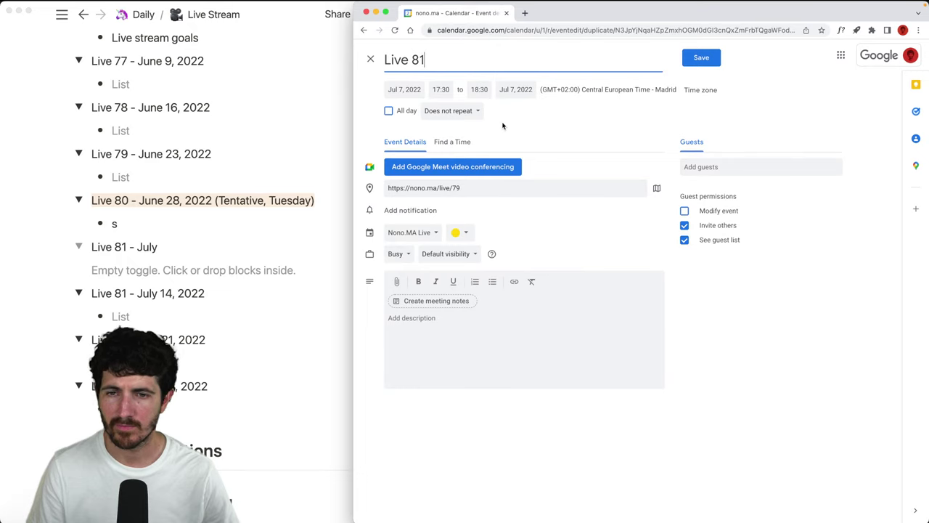
left_click(470, 188)
key("BackSpace")
key("BackSpace")
type("81")
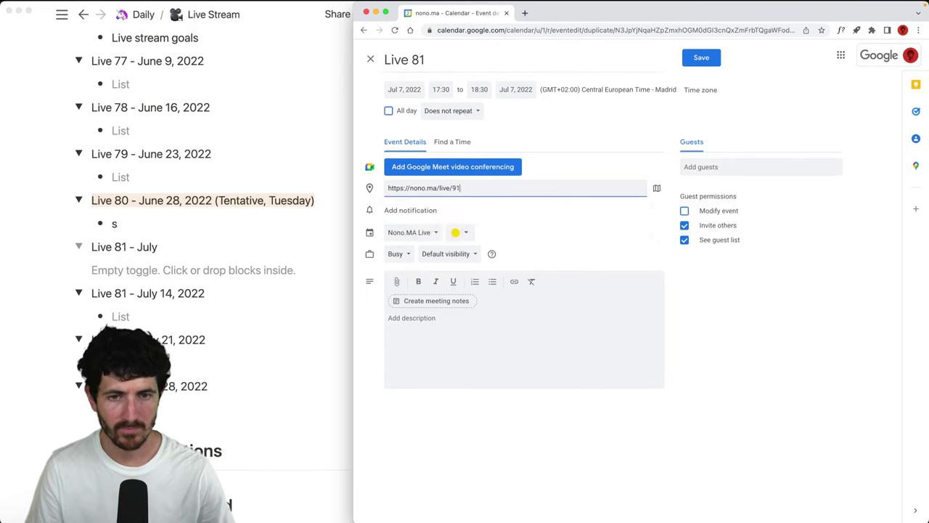
left_click(697, 58)
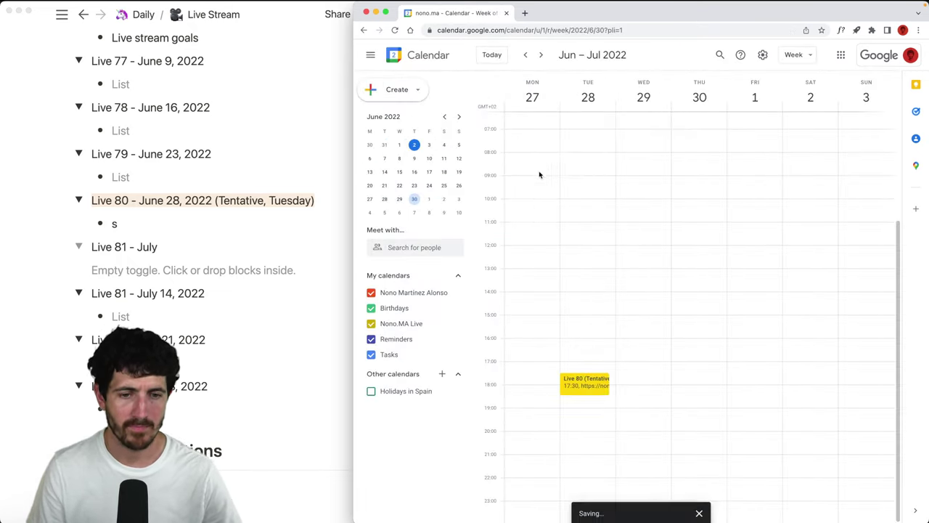
left_click(585, 385)
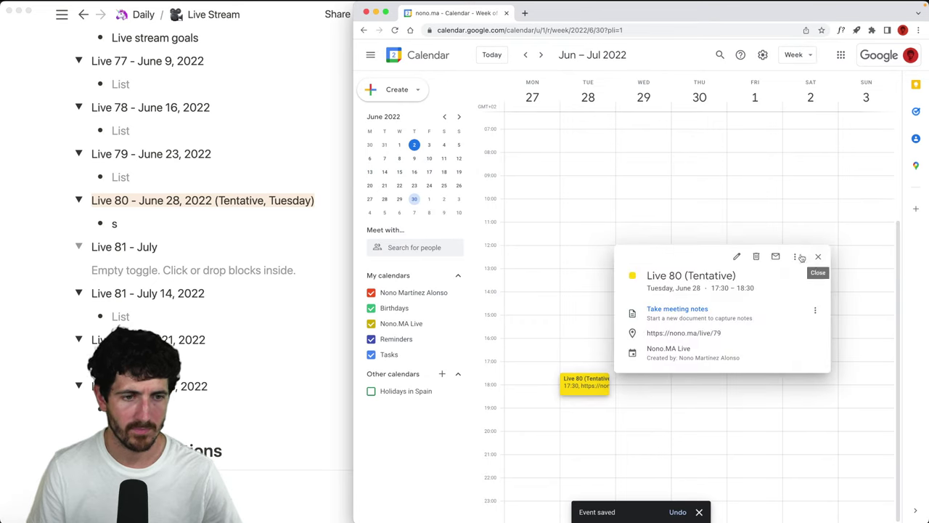
left_click(737, 258)
left_click(484, 188)
key("BackSpace")
key("BackSpace")
type("80")
left_click(646, 58)
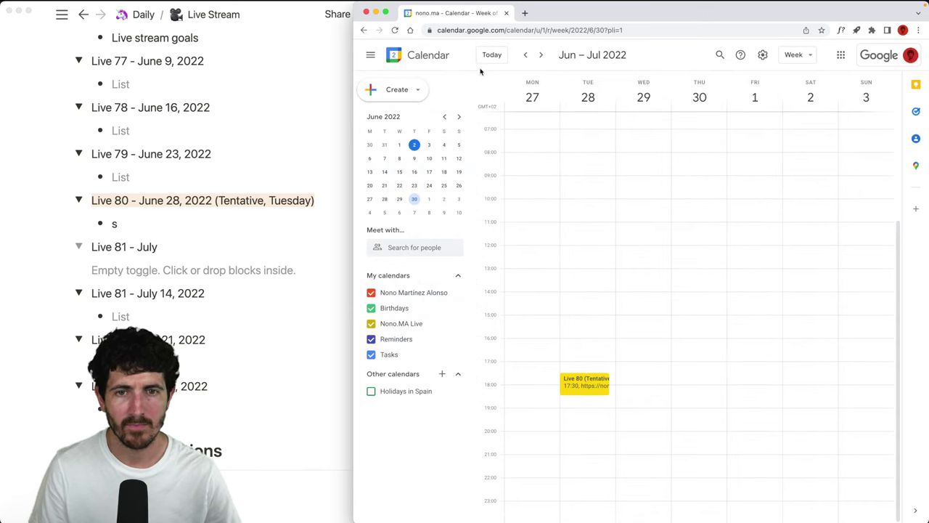
Open the settings of the Nono.MA Live calendar and copy its shareable link
left_click(538, 56)
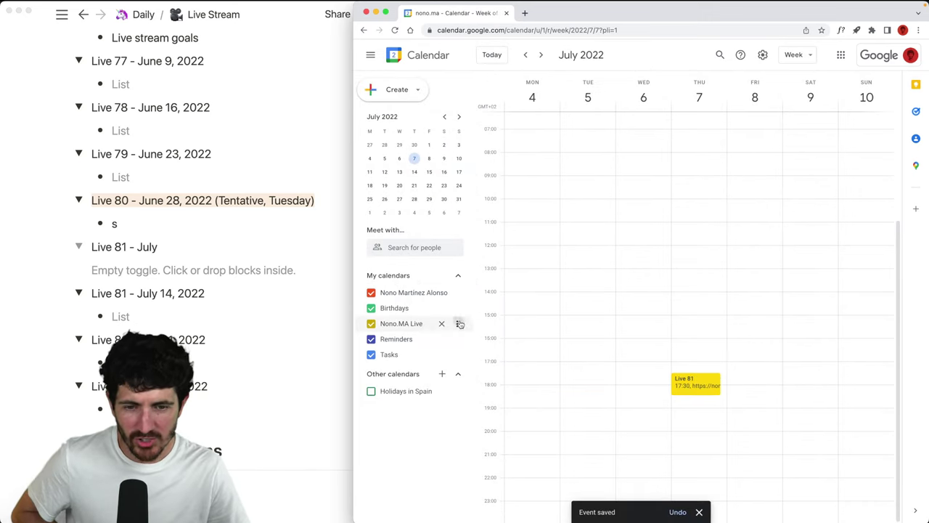
left_click(460, 323)
left_click(480, 369)
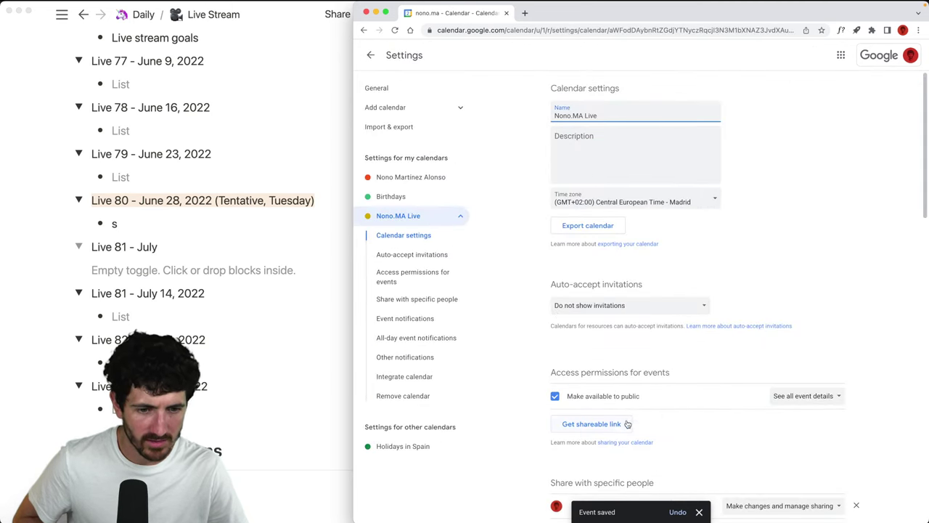
left_click(626, 424)
left_click(738, 316)
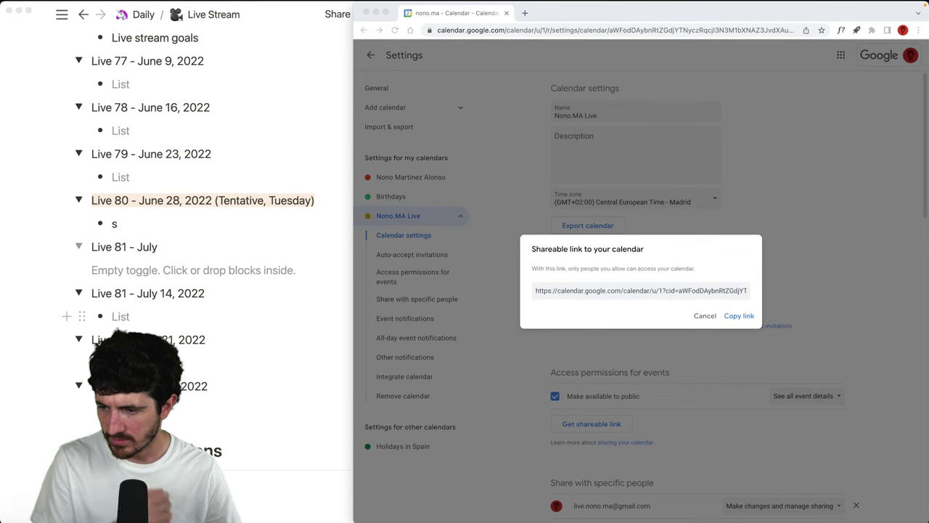
In Discord, edit the LIVE 76 message to add the line "- Live stream Calendar - End of Season 2 -" followed by the copied calendar link
left_click(914, 291)
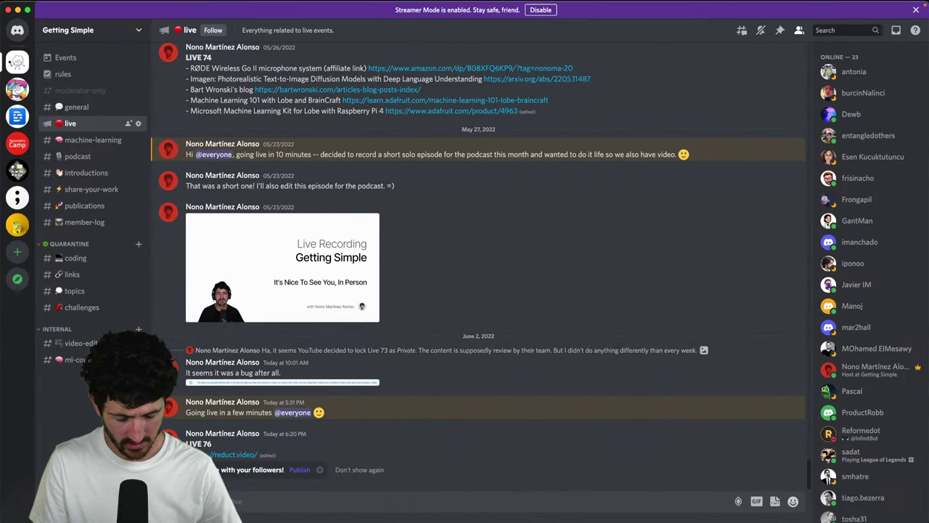
key("Up")
key("shift+Return")
type("-")
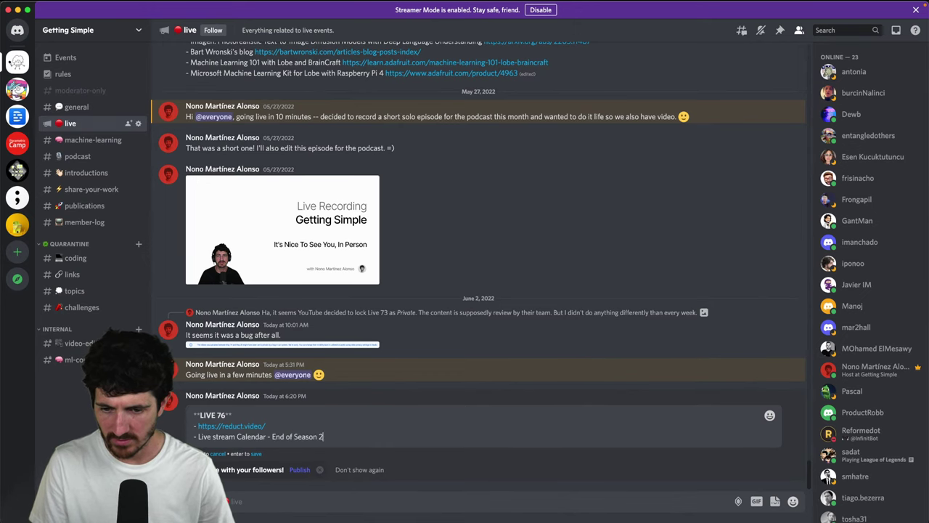
key("super+v")
key("Return")
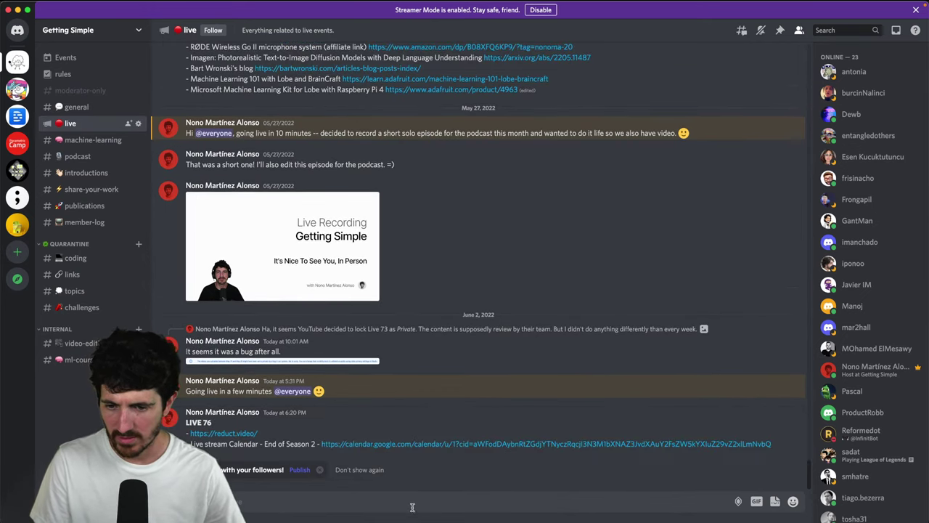
Switch back to Google Calendar, dismiss the shareable link dialog and return from the settings to the week view
key("super+Tab")
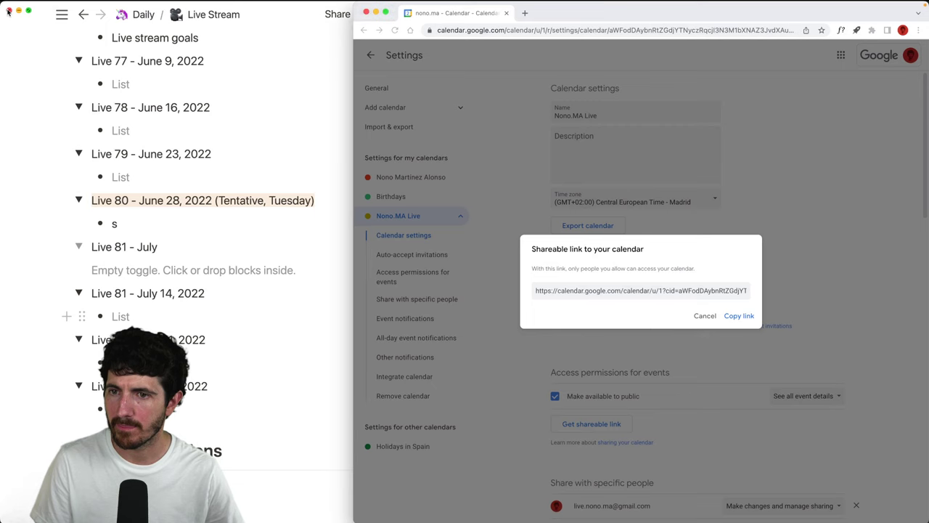
left_click(715, 317)
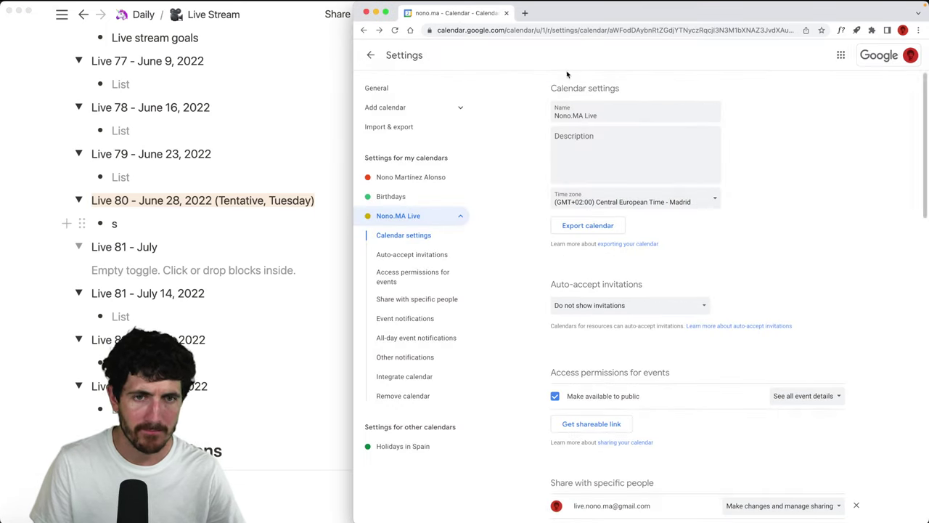
left_click(371, 55)
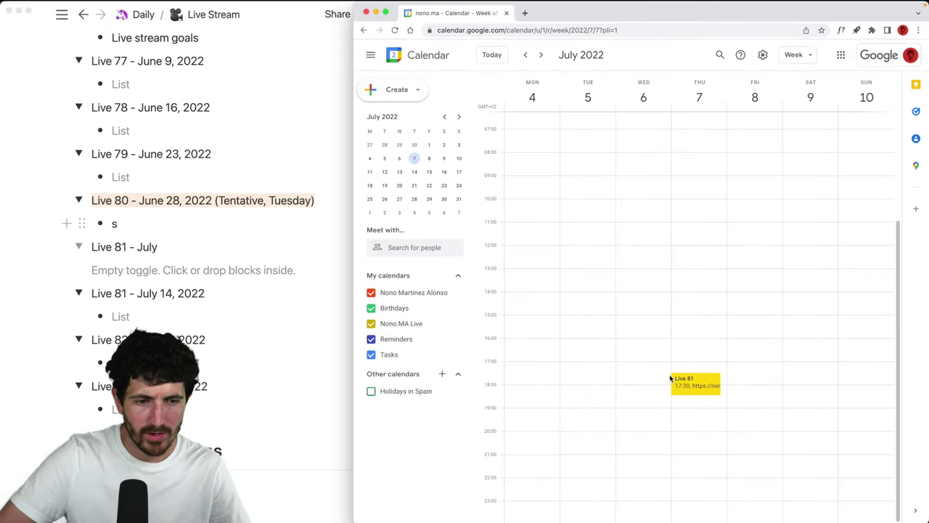
left_click(540, 55)
left_click(527, 56)
left_click(691, 380)
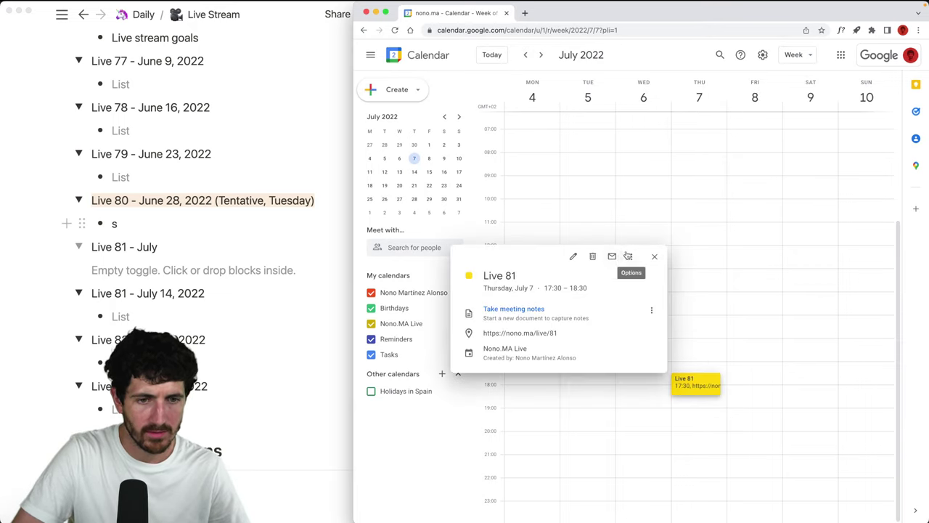
left_click(631, 256)
left_click(647, 283)
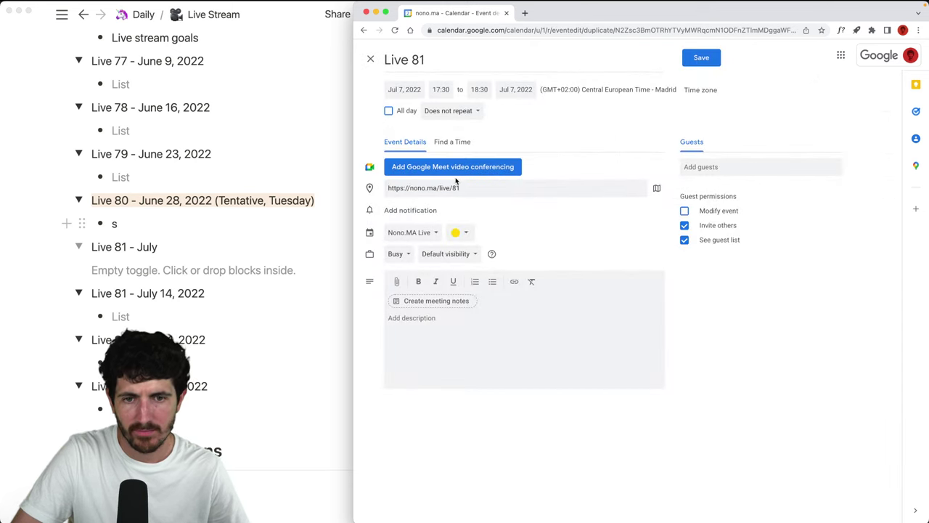
left_click(460, 187)
key("BackSpace")
type("2")
left_click(426, 60)
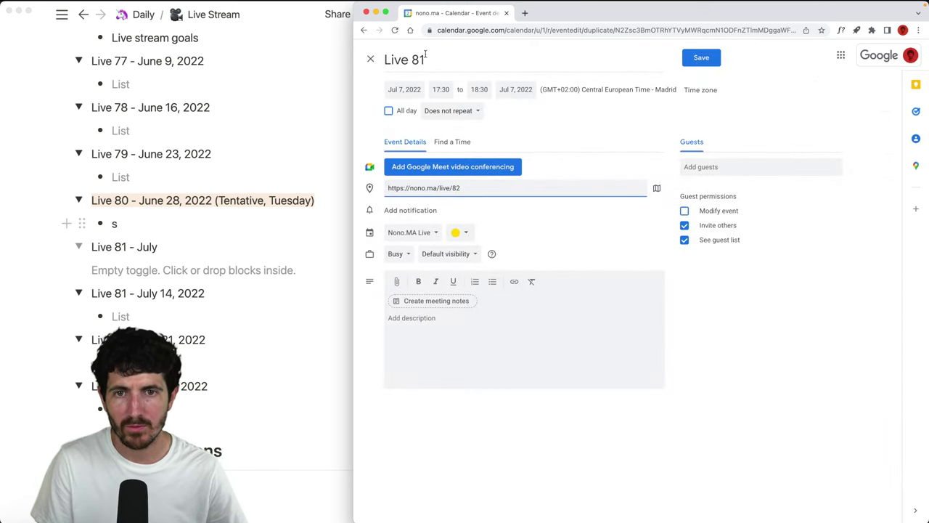
Set the date of the Live 82 event to July 14, 2022 and save it
left_click(404, 89)
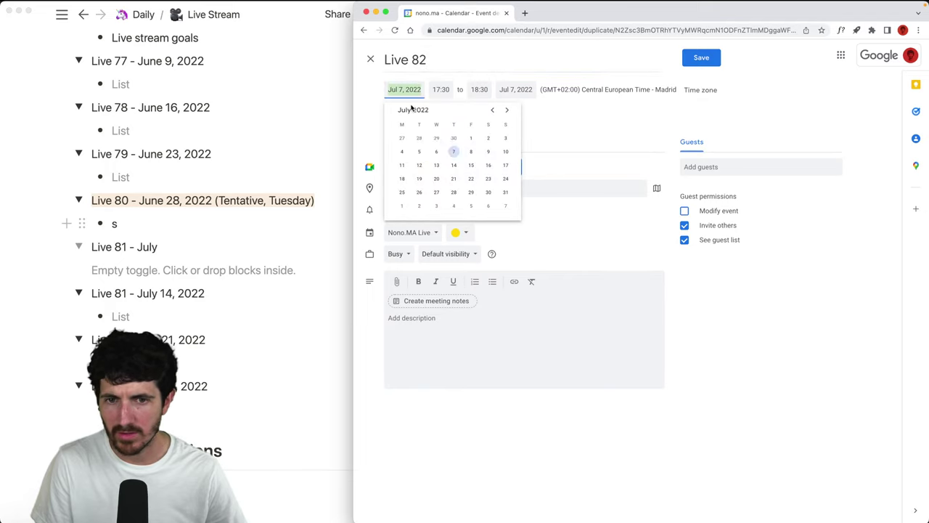
left_click(455, 166)
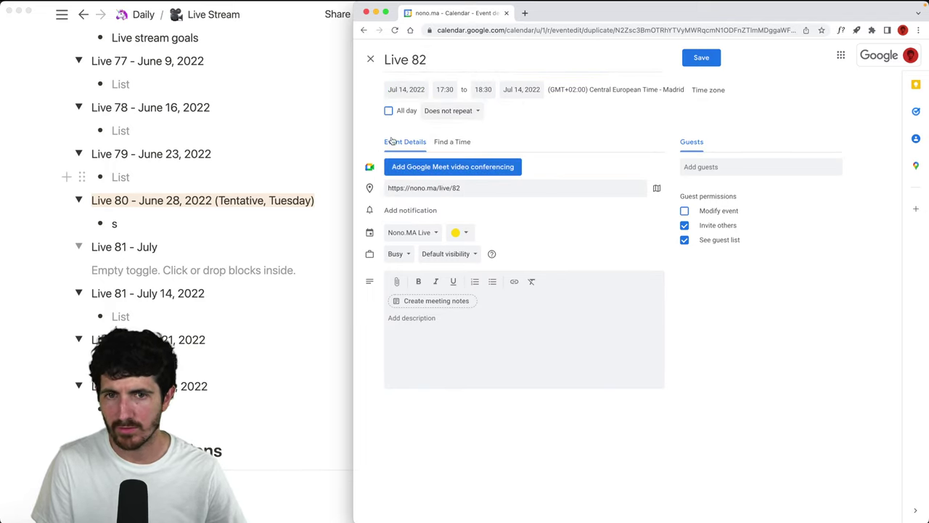
left_click(707, 57)
In Notion, renumber the July 14 entry as Live 82 and complete the Live 81 entry's date as July 7, 2022
left_click(122, 293)
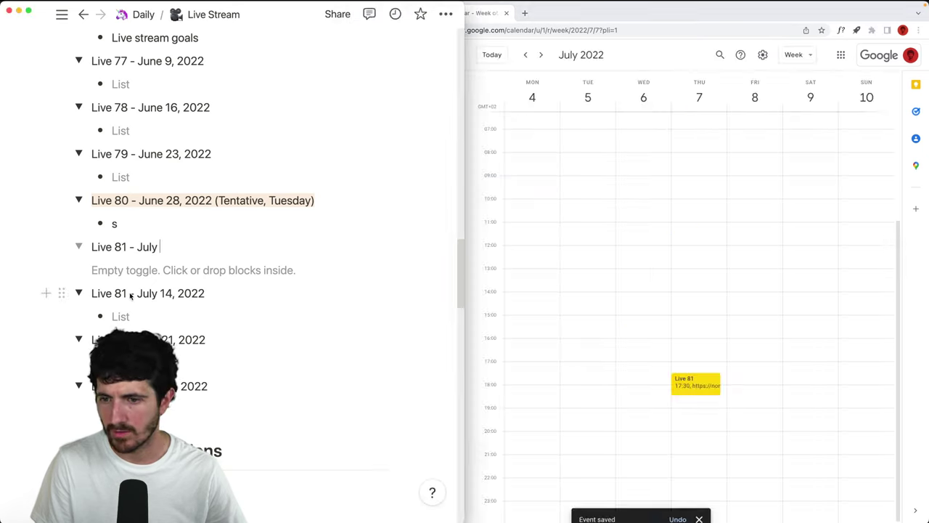
type("2")
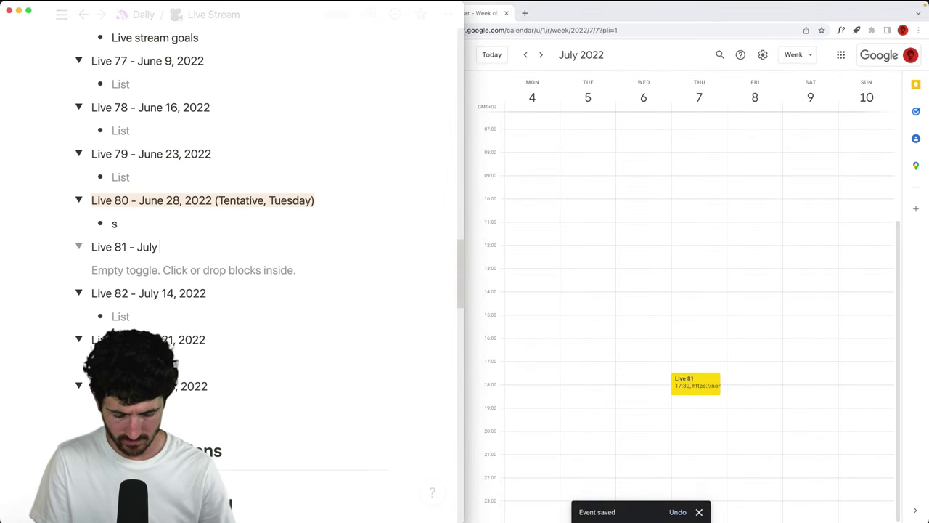
type("7, 2022")
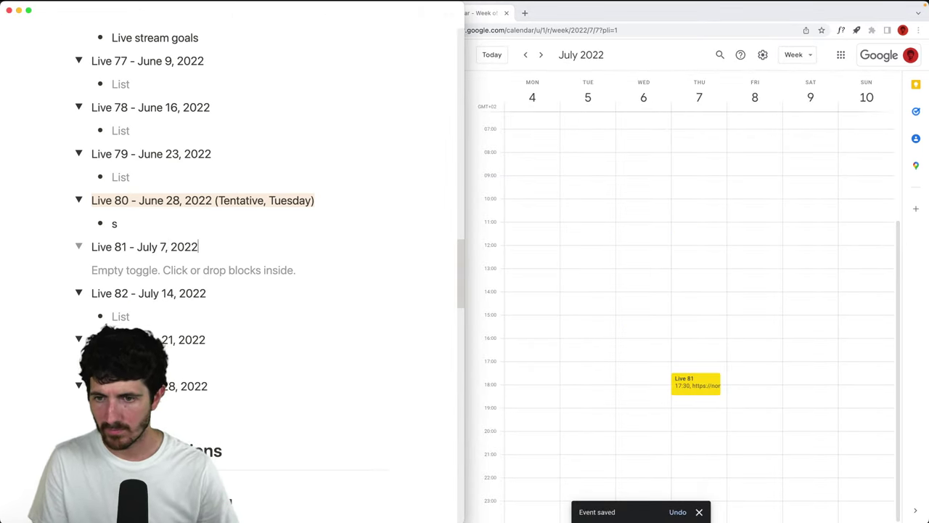
Delete the stray "s" from the bullet under Live 80 and add an empty bullet inside the Live 81 toggle
left_click(175, 225)
key("BackSpace")
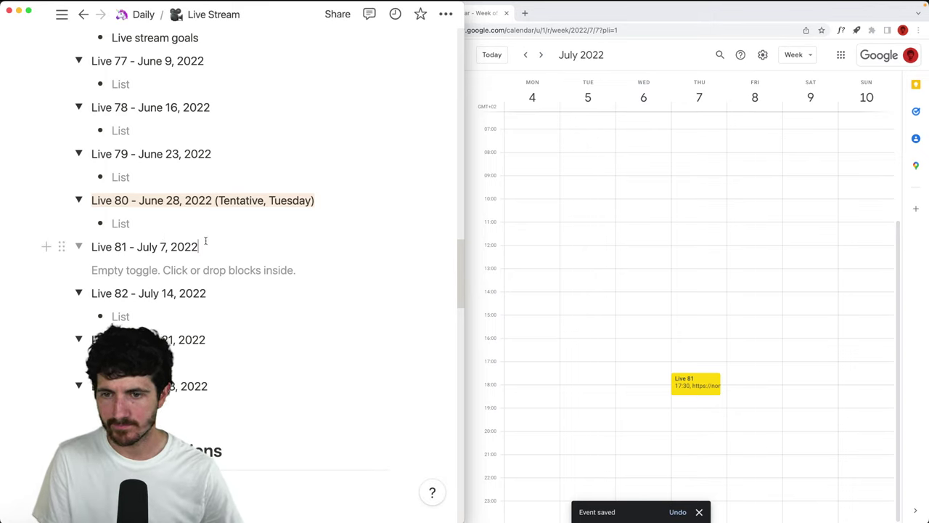
left_click(203, 270)
type("-")
left_click(476, 200)
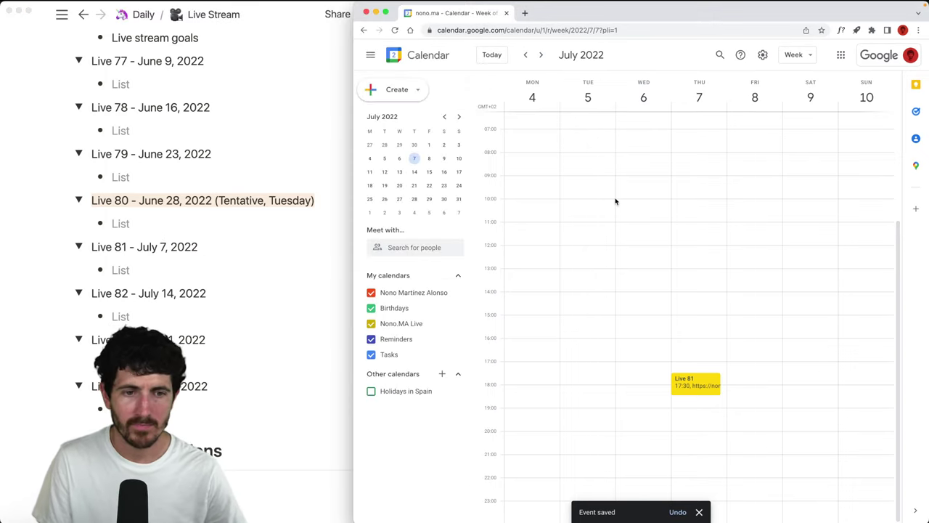
left_click(540, 55)
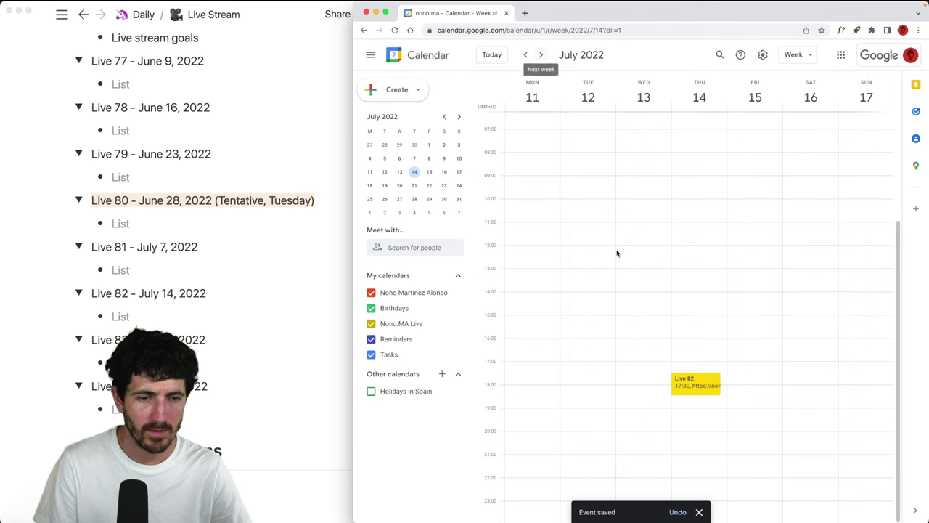
double_click(695, 365)
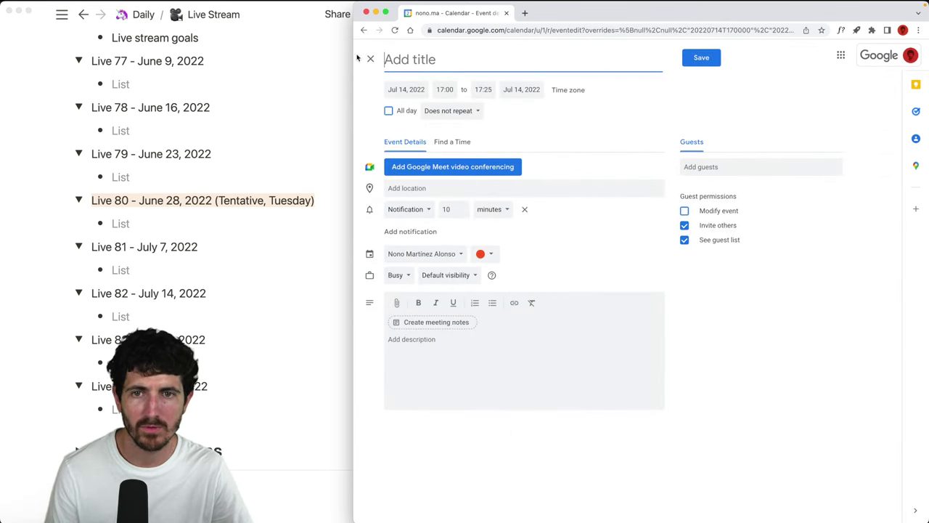
left_click(370, 58)
left_click(690, 387)
left_click(632, 257)
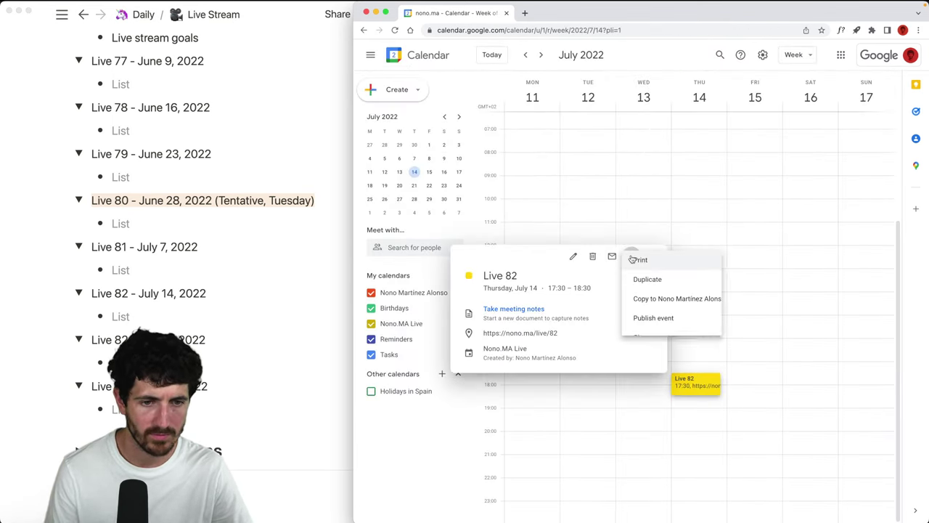
left_click(646, 279)
left_click(436, 61)
key("BackSpace")
type("3")
left_click(462, 189)
key("BackSpace")
type("3")
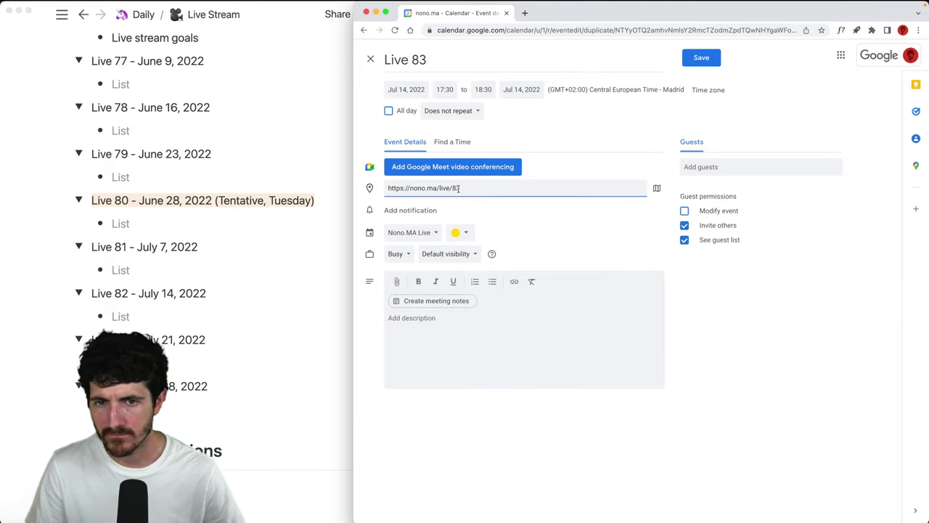
Save the Live 83 event for July 21, 2022, and renumber Notion's July 21 and July 28 entries as Live 83 and Live 84
left_click(404, 89)
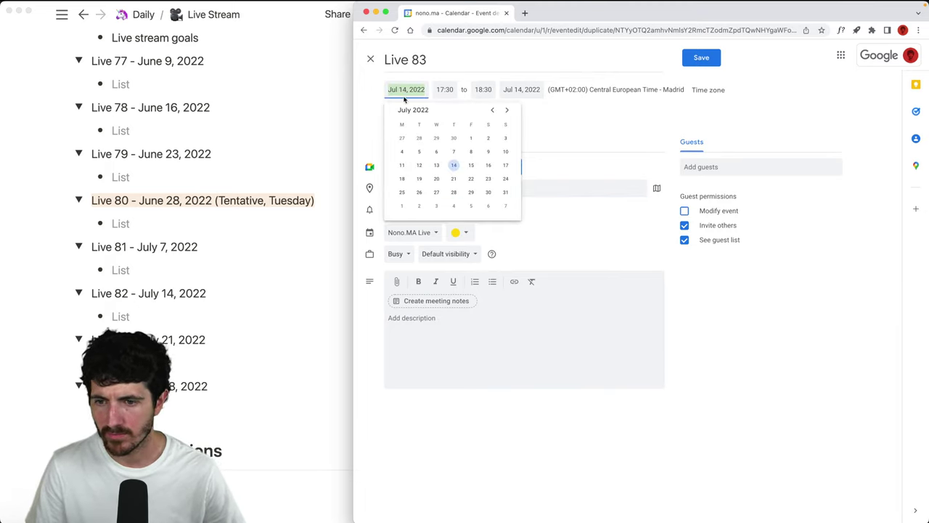
left_click(453, 179)
left_click(690, 58)
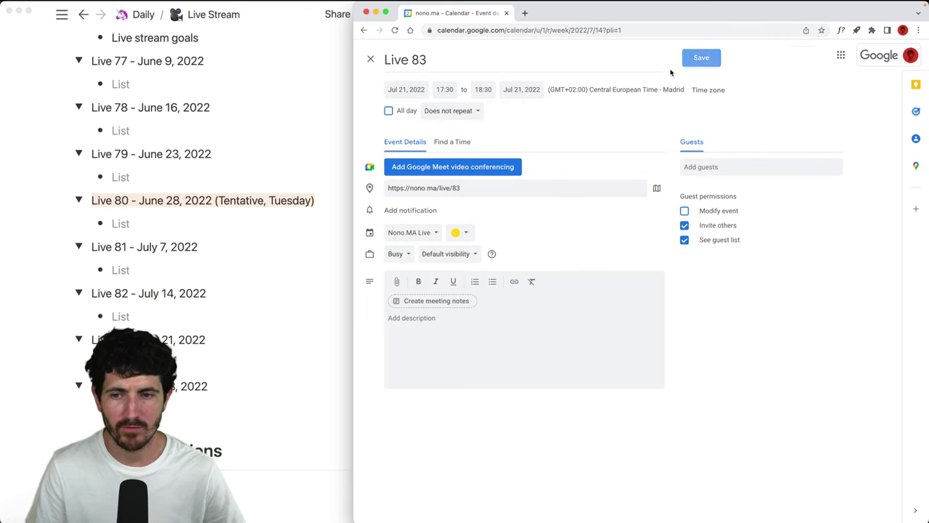
left_click(146, 339)
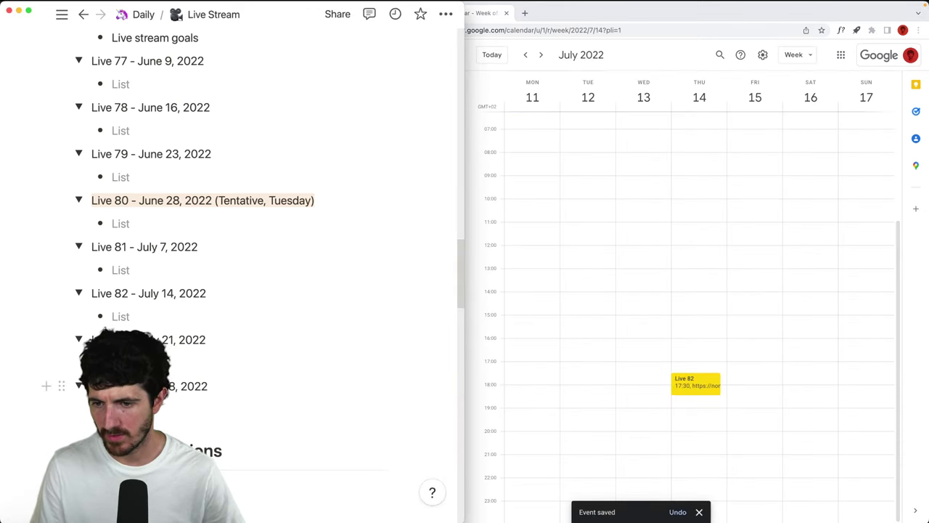
left_click(545, 259)
left_click(704, 375)
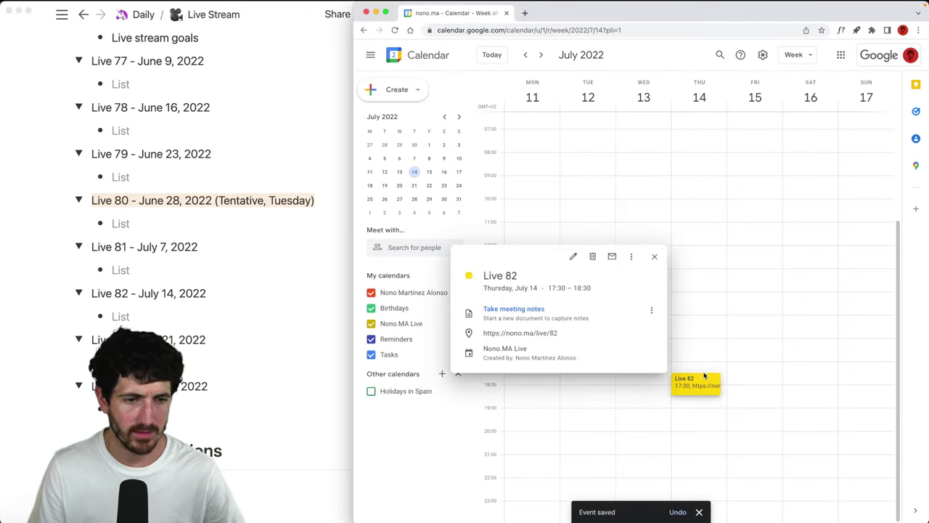
left_click(631, 257)
left_click(642, 282)
left_click(440, 61)
key("BackSpace")
type("4")
left_click(453, 188)
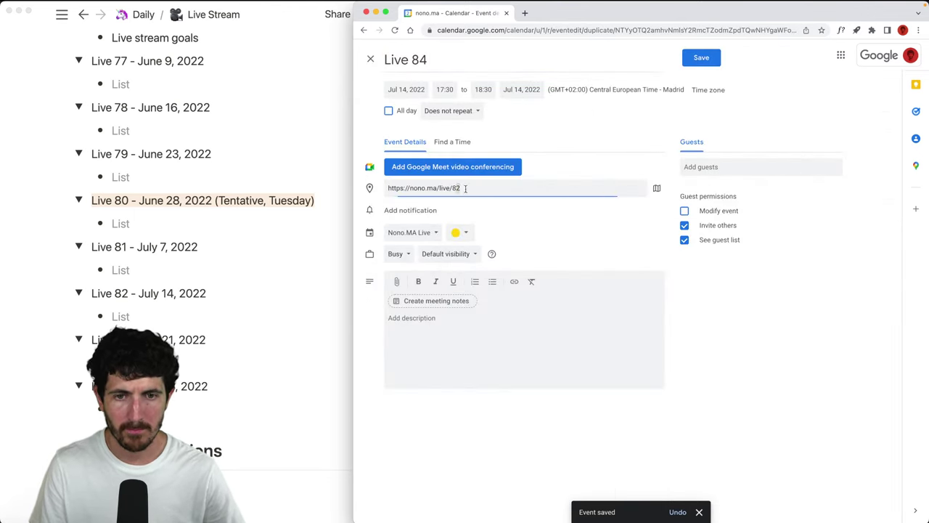
left_click(408, 89)
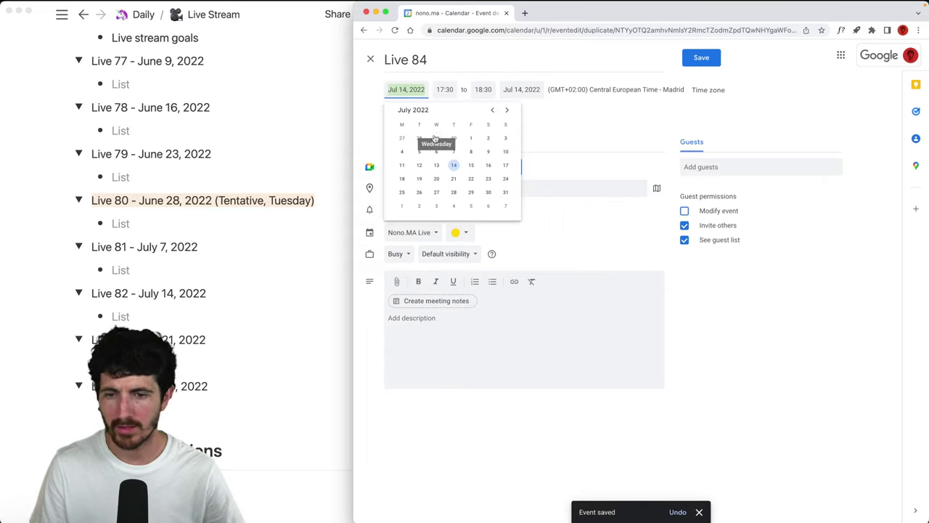
left_click(453, 192)
In Notion, append "- End of Season 2" to the Live 84 entry and highlight the words "End of Season 2"
left_click(237, 385)
type("- End of Season 2")
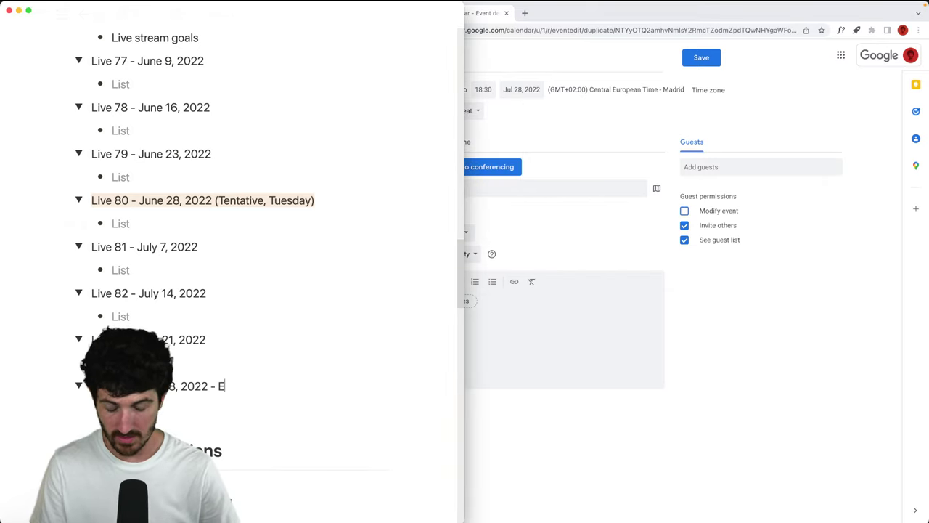
key("alt+shift+Left")
key("alt+shift+Left")
key("alt+shift+Left")
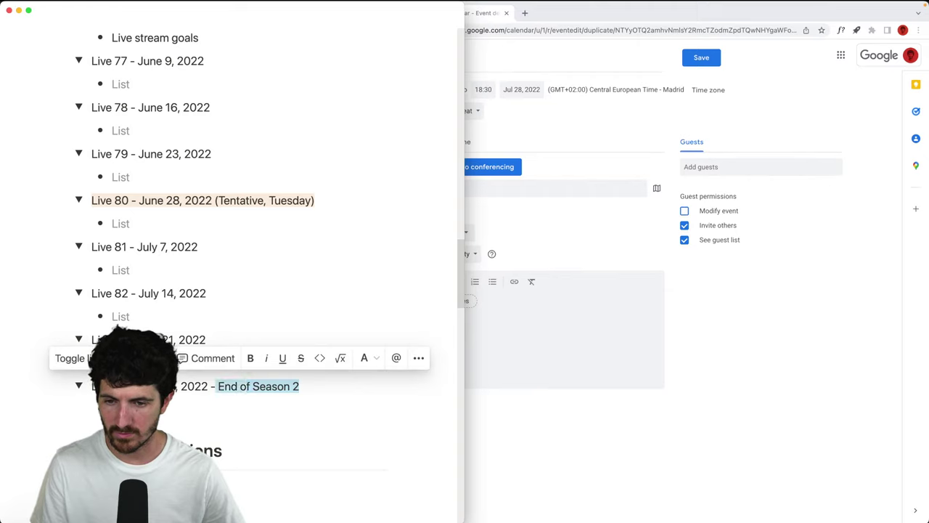
key("super+shift+h")
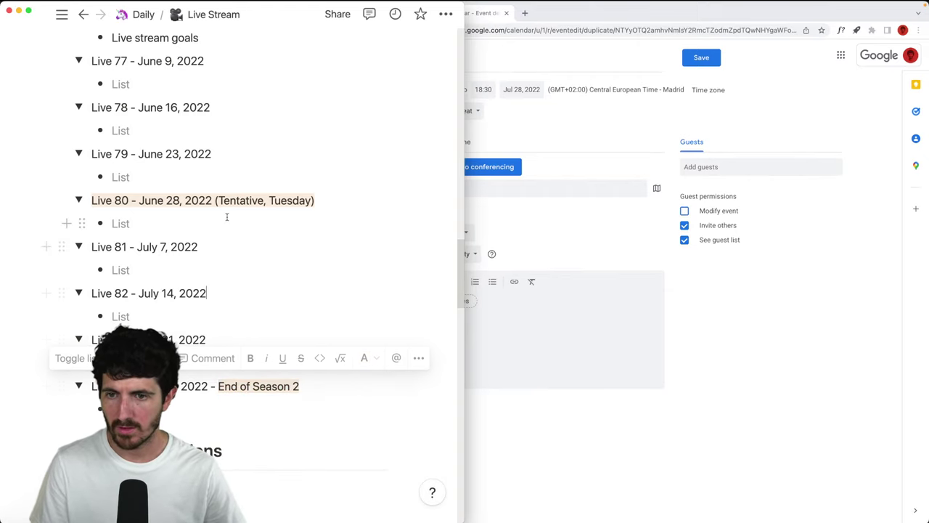
Limit the Live 80 entry's highlight to "Tentative, Tuesday" and replace the parentheses around it with a preceding dash
left_click_drag(215, 201, 91, 194)
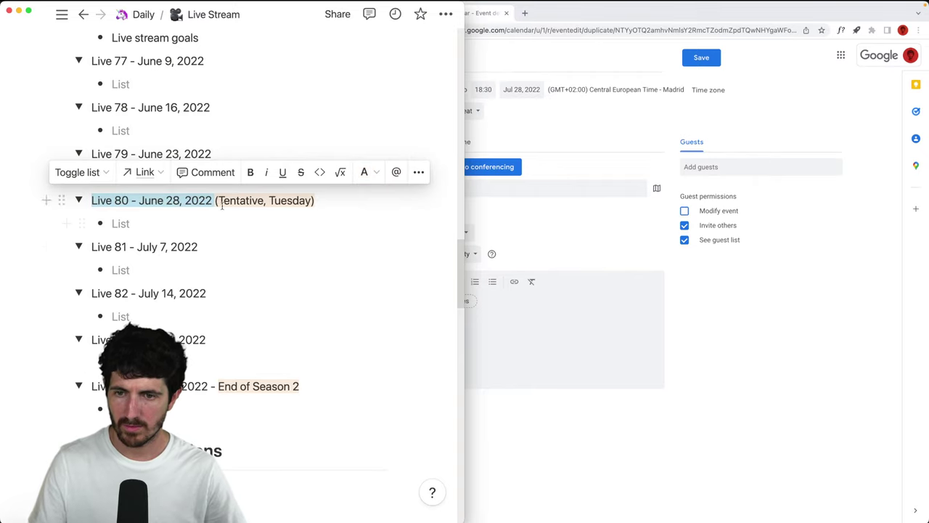
key("Right")
key("Right")
key("Right")
key("BackSpace")
type("-")
key("super+Right")
key("BackSpace")
Return to Google Calendar and save the Live 84 event
left_click(535, 305)
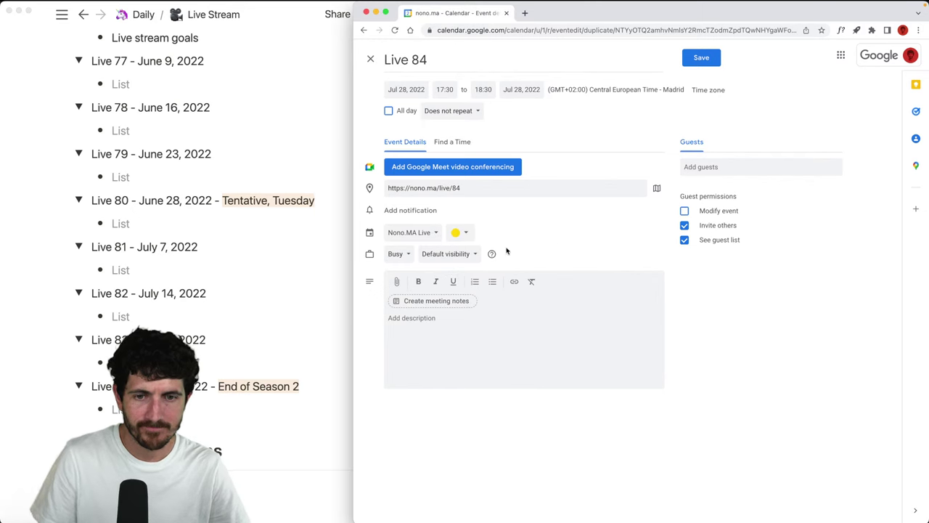
left_click(698, 60)
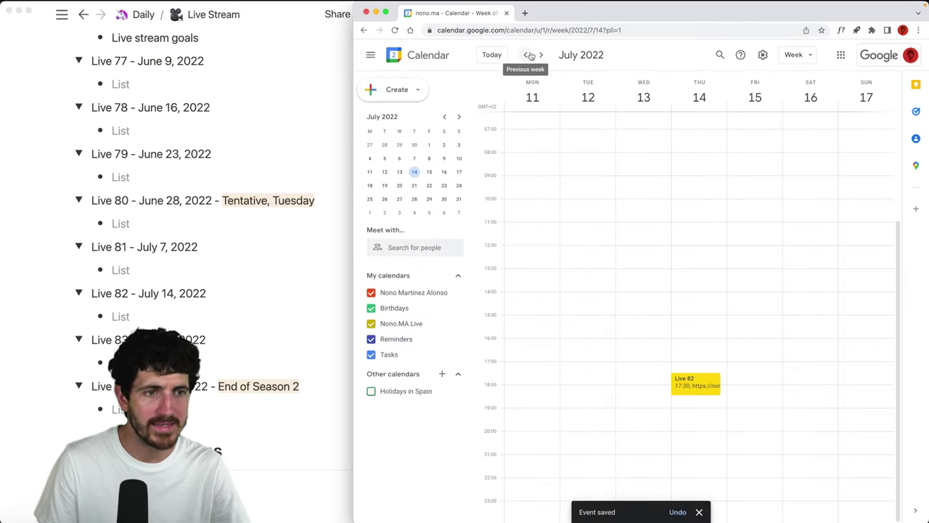
Review the scheduled live stream events week by week through June and early July 2022
left_click(528, 55)
left_click(528, 55)
left_click(528, 55)
left_click(528, 55)
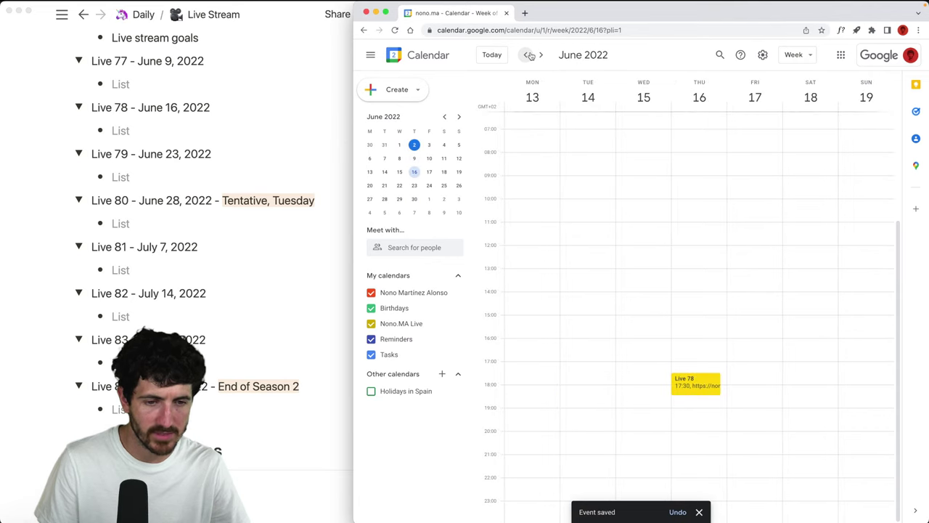
left_click(529, 55)
left_click(529, 55)
left_click(543, 55)
left_click(543, 55)
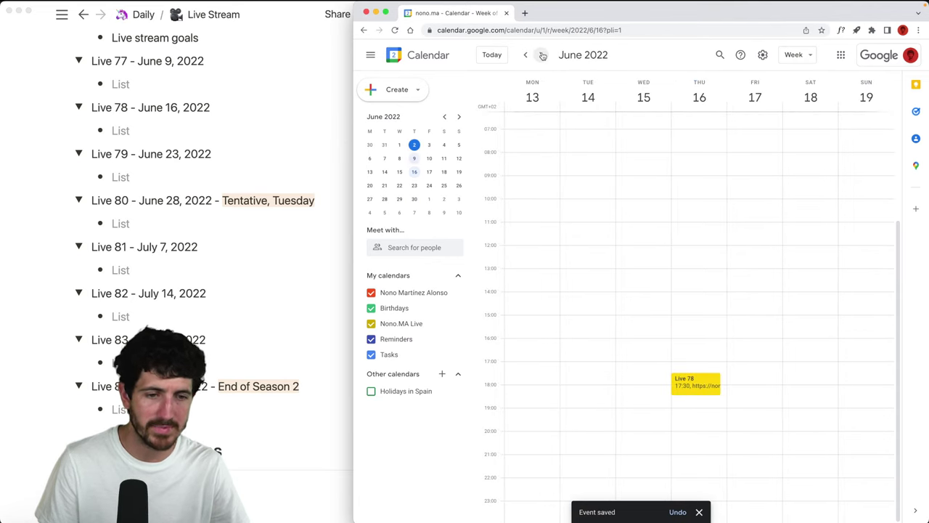
left_click(543, 55)
left_click(543, 55)
left_click(543, 56)
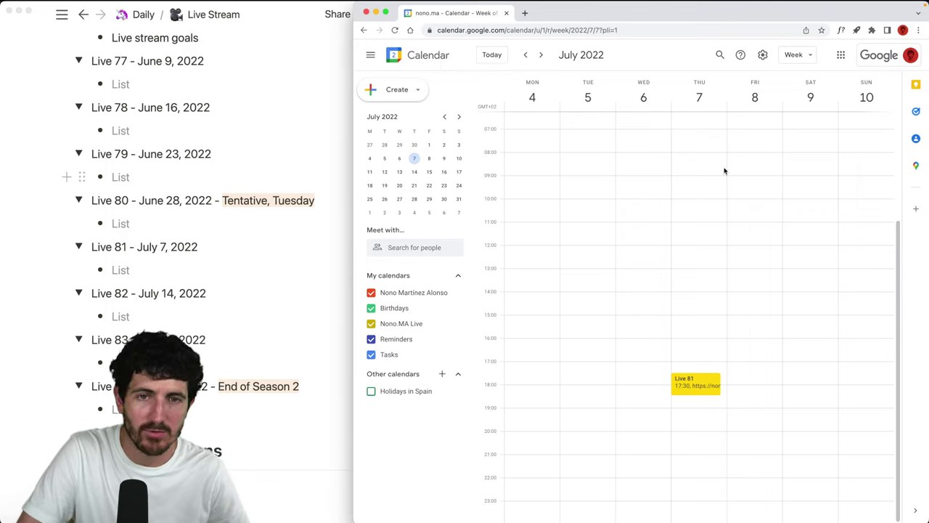
Widen the Notion window across the screen and close the Google Calendar tab
left_click(220, 221)
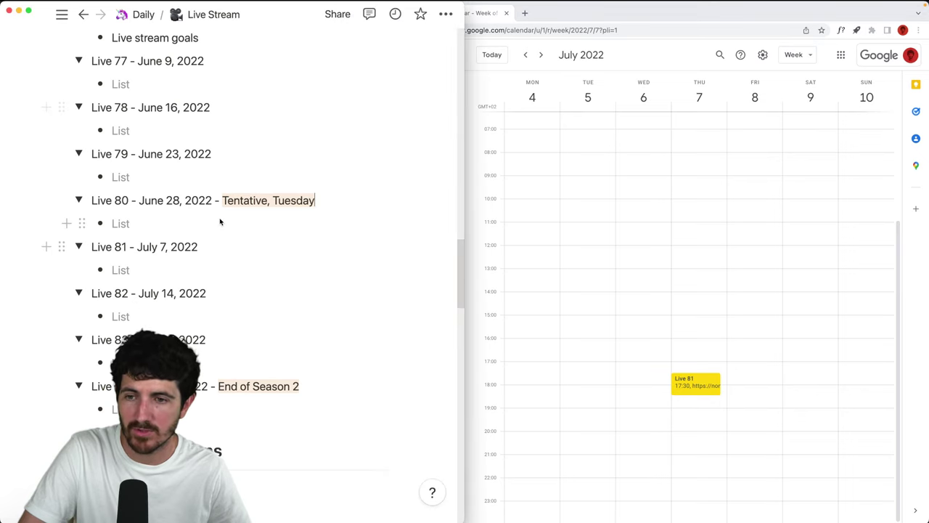
scroll(220, 221, "up", 3)
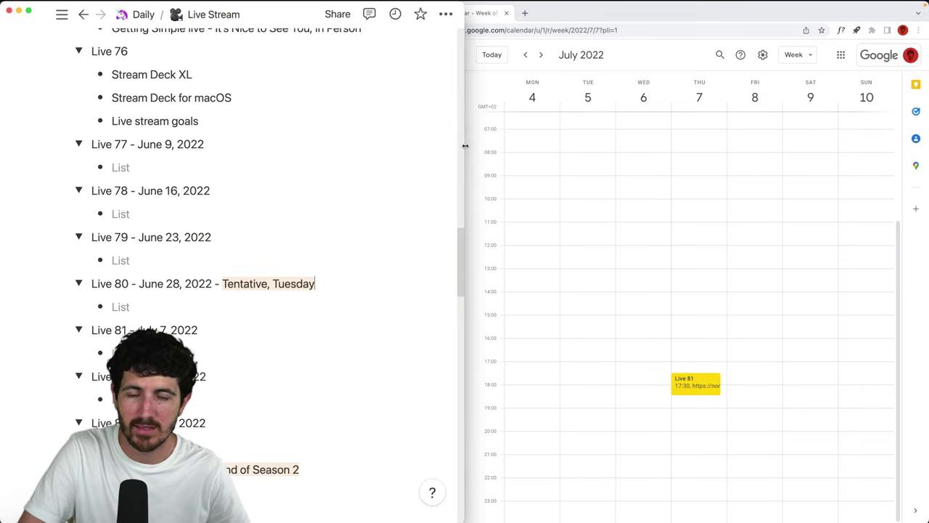
left_click_drag(465, 146, 892, 166)
key("super+Tab")
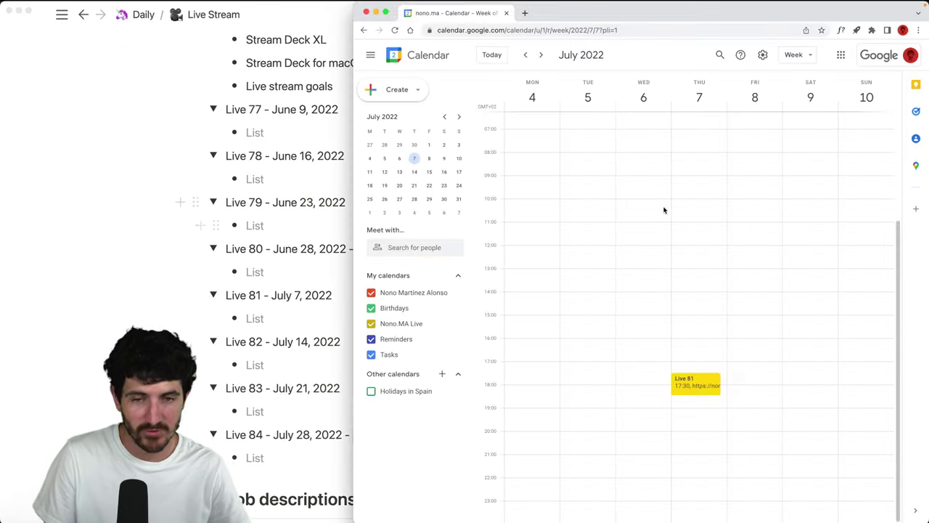
left_click(506, 13)
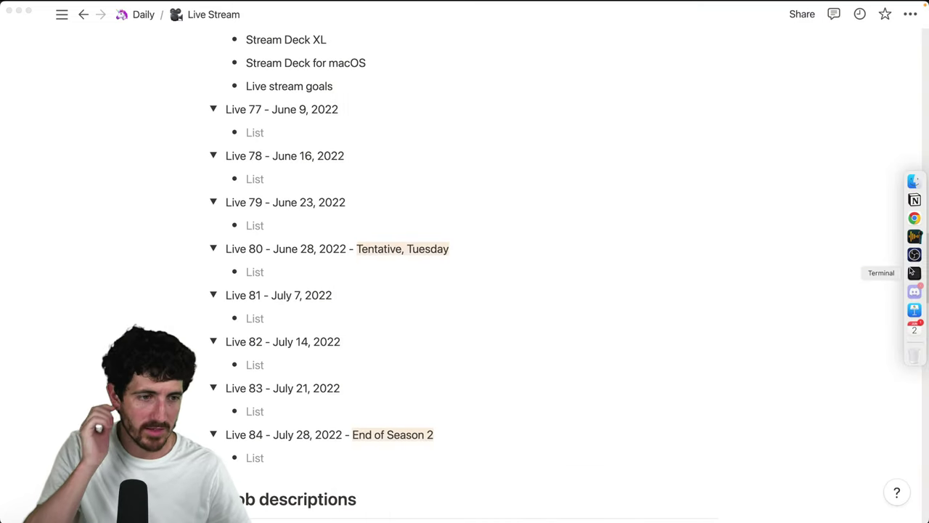
Switch to Discord and read the latest request in the live channel
left_click(915, 273)
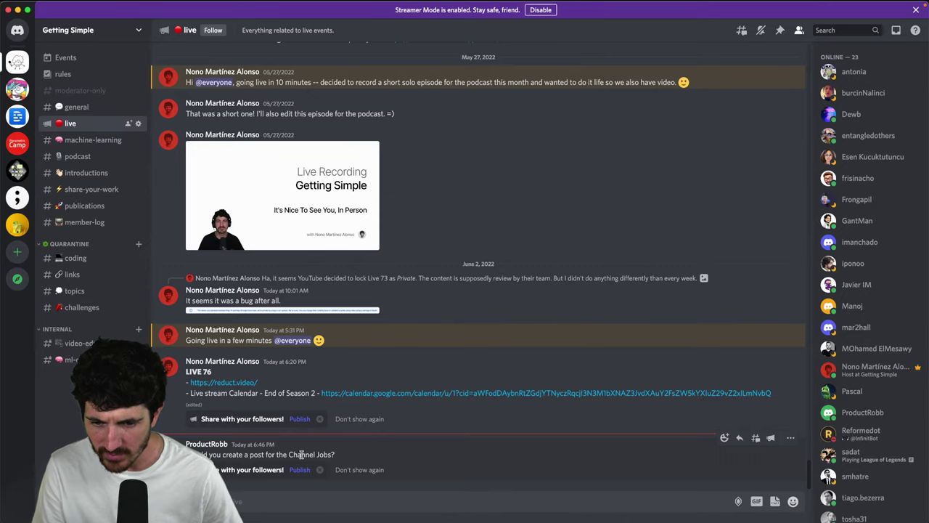
left_click_drag(331, 454, 290, 455)
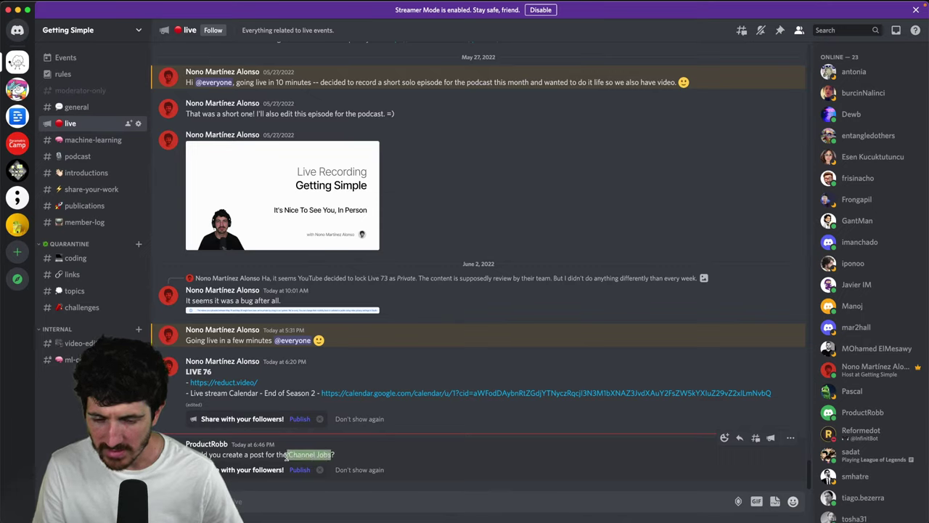
left_click(348, 454)
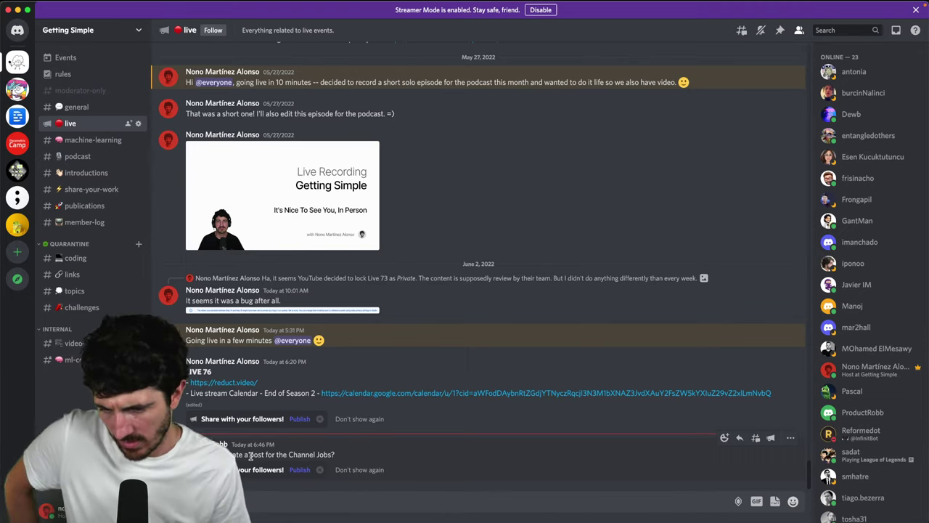
Return to Notion and expand the Job descriptions section of the Live Stream page
mouse_move(926, 290)
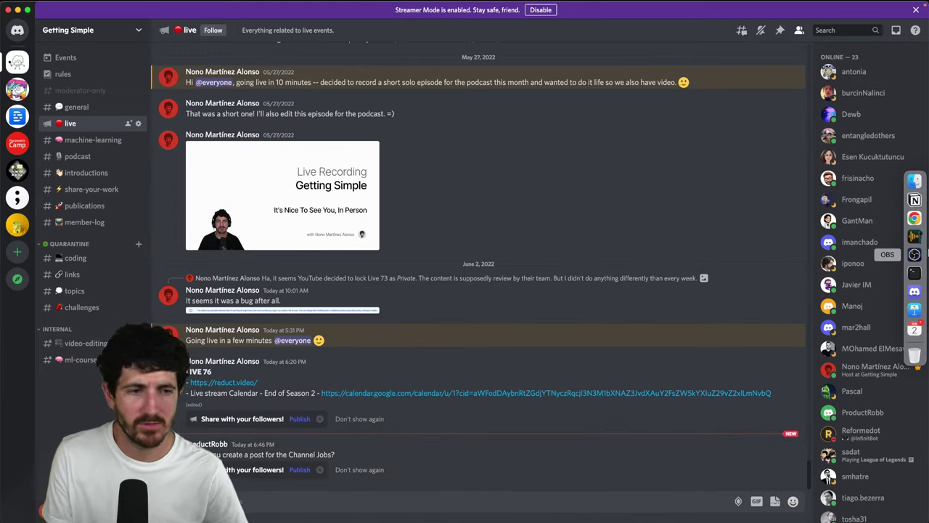
left_click(918, 207)
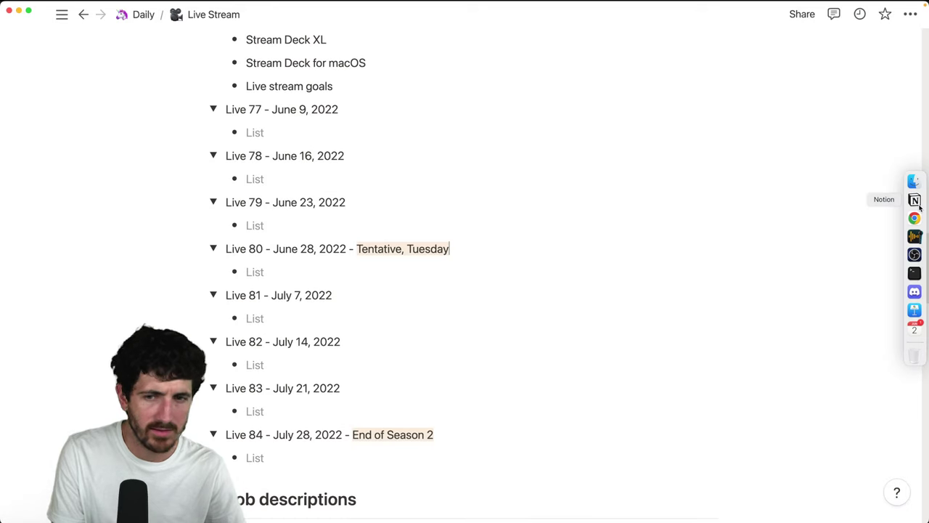
scroll(270, 220, "up", 3)
scroll(271, 221, "down", 5)
scroll(270, 220, "down", 5)
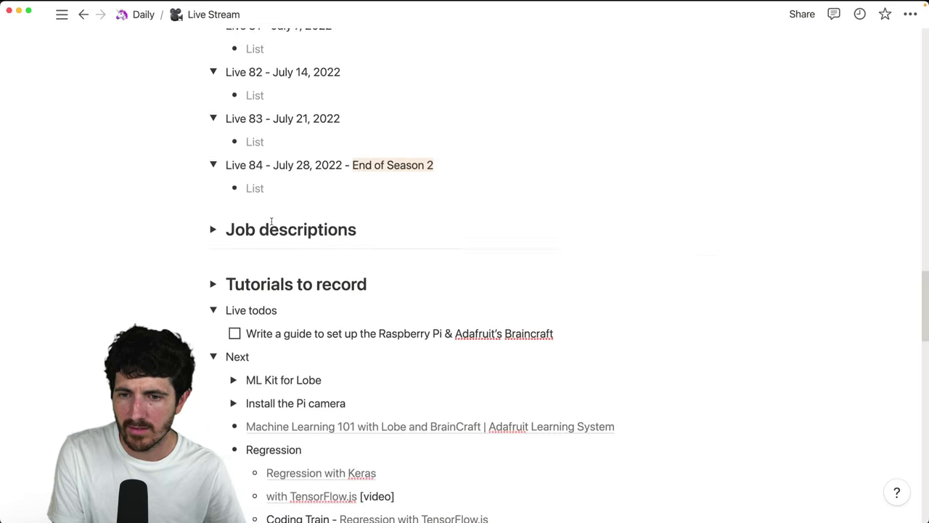
left_click(213, 164)
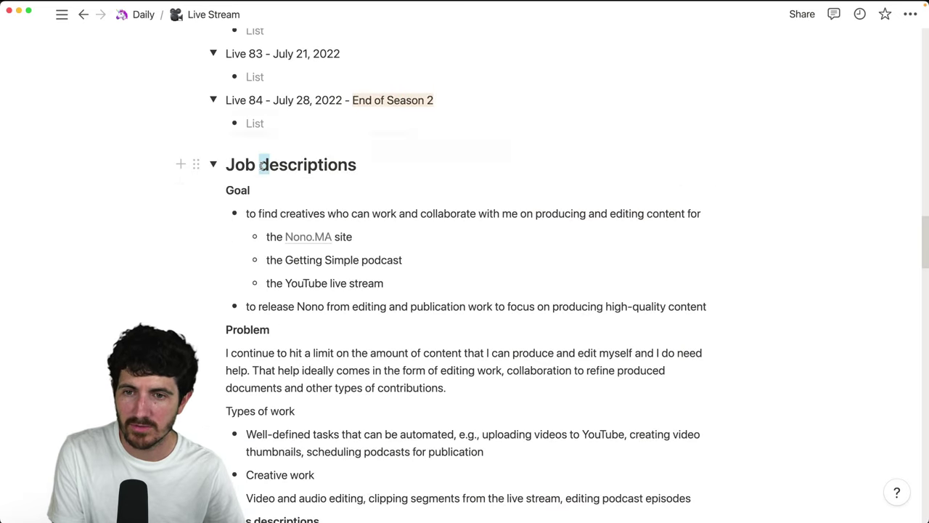
left_click_drag(263, 166, 264, 167)
scroll(284, 201, "down", 1)
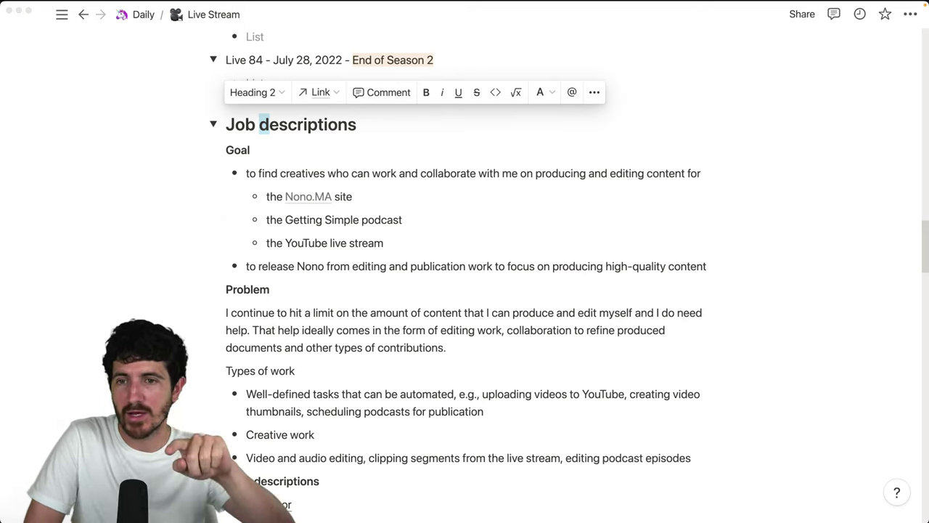
Reply to the Channel Jobs question in Discord with "Do you mean for the Job Descriptions I mentioned on the live stream last week?"
left_click(914, 292)
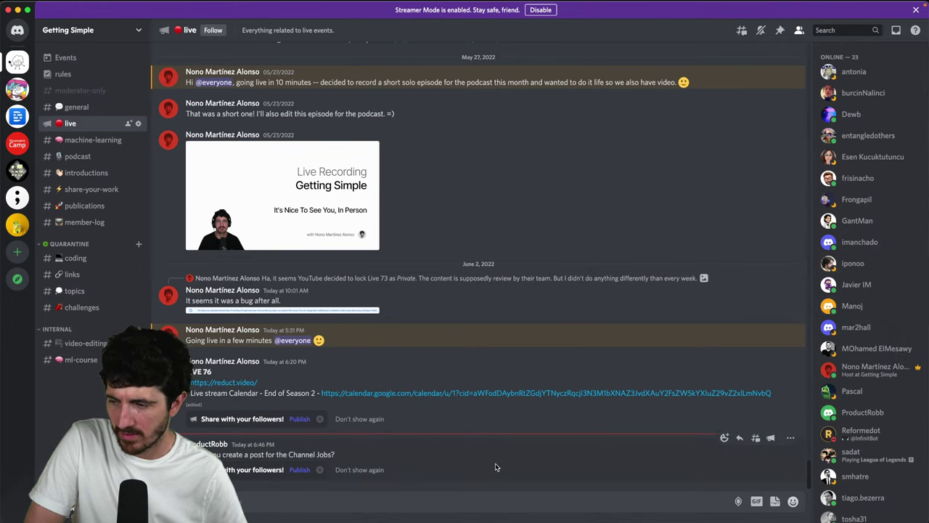
left_click(738, 439)
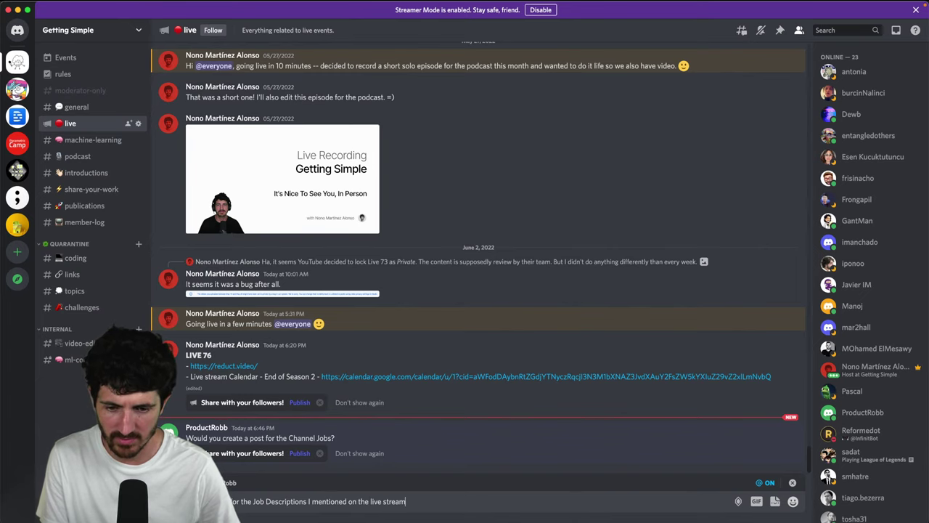
type("?")
key("Return")
key("Up")
key("Left")
type("la")
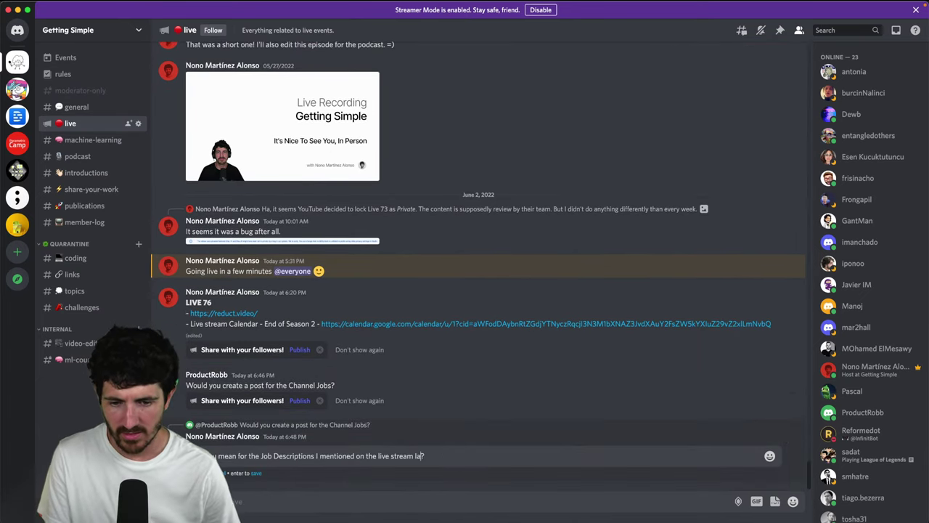
key("Escape")
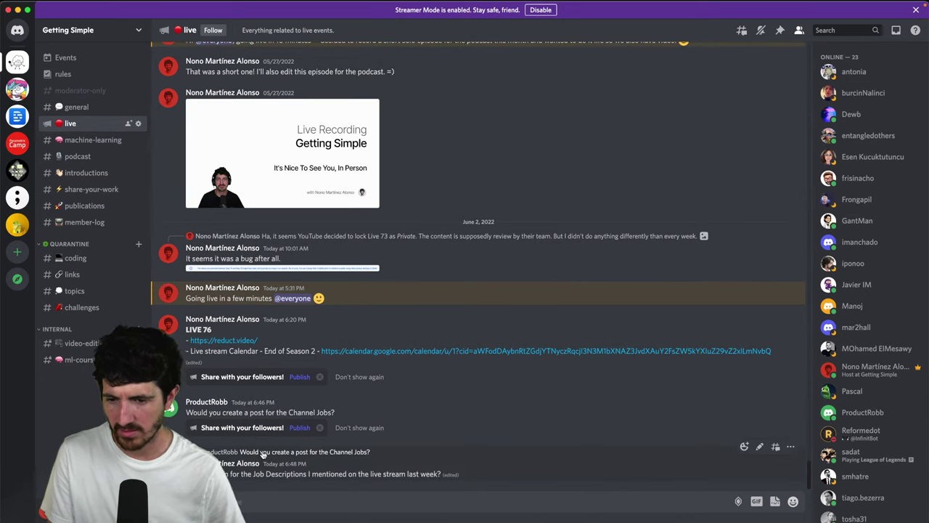
Go back to Notion and review the goal, problem, types of work and roles under Job descriptions, leaving the section expanded
left_click(18, 10)
scroll(282, 232, "down", 3)
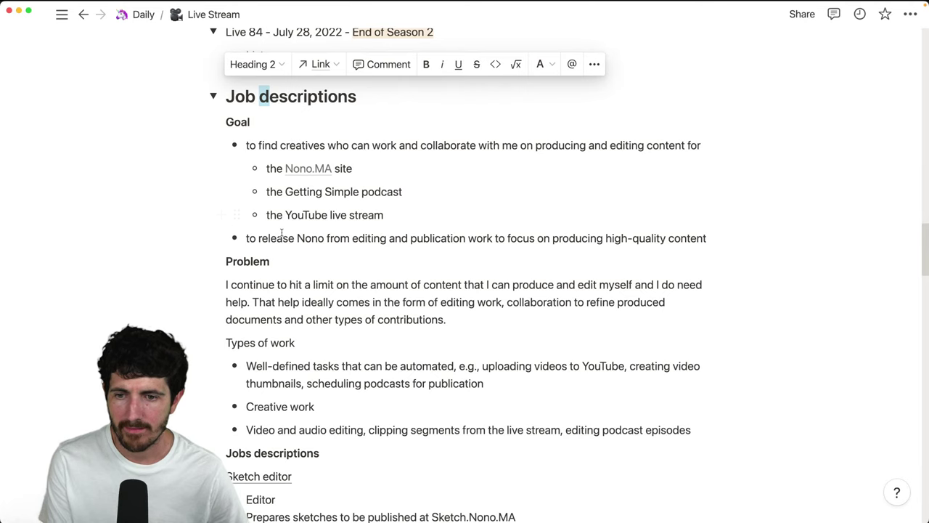
scroll(283, 233, "down", 1)
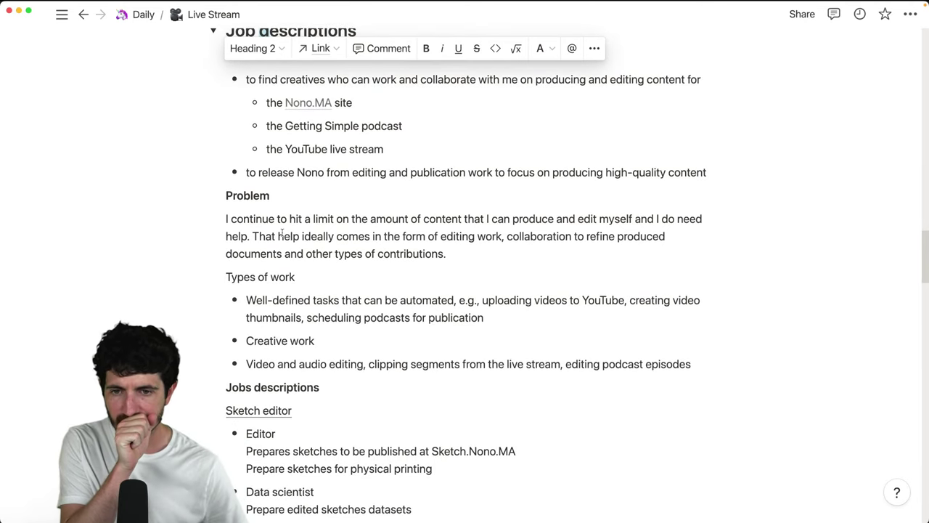
scroll(333, 298, "up", 5)
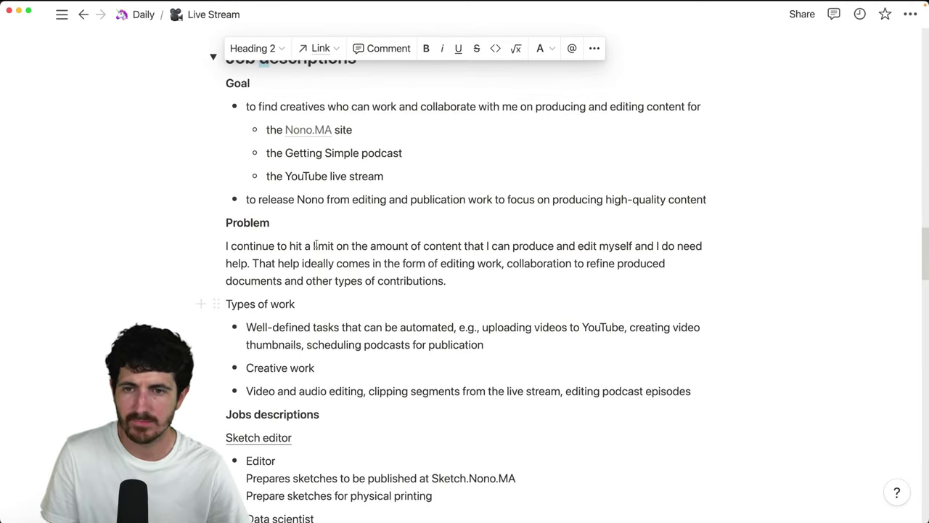
left_click(214, 147)
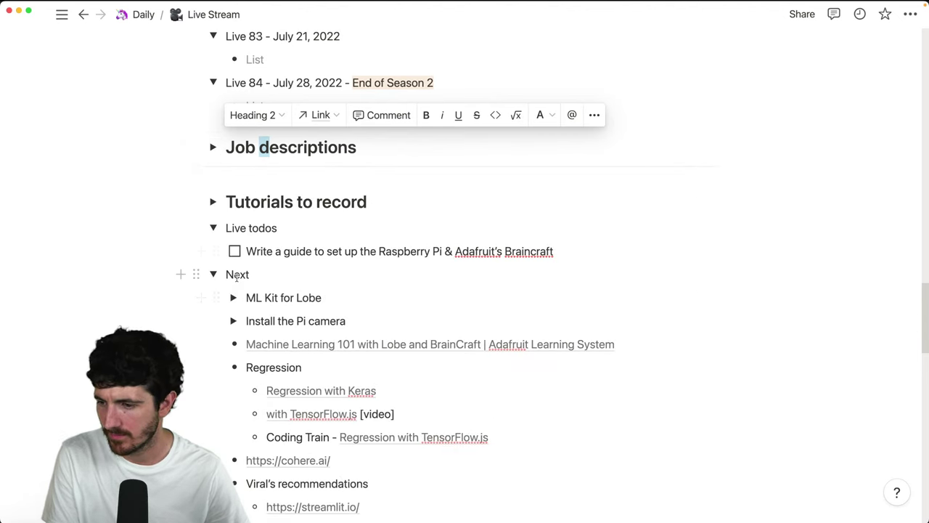
mouse_move(251, 349)
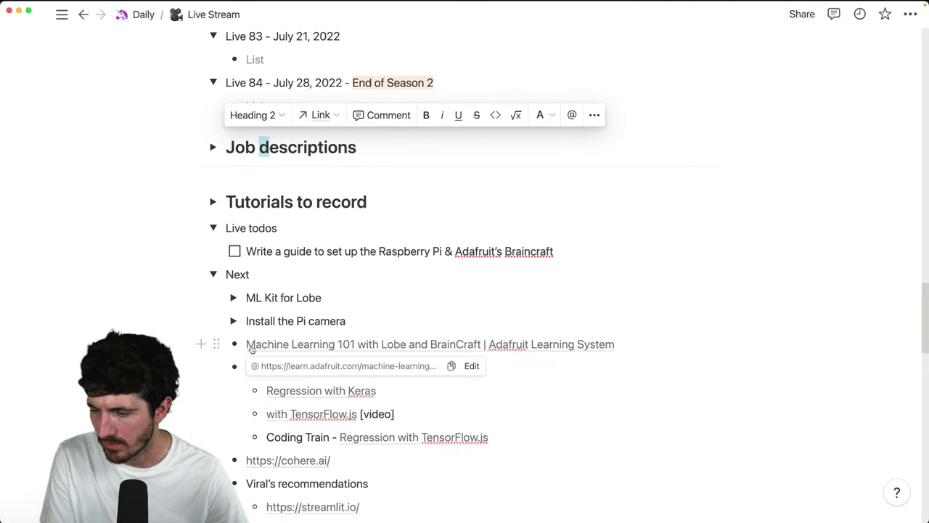
left_click(212, 147)
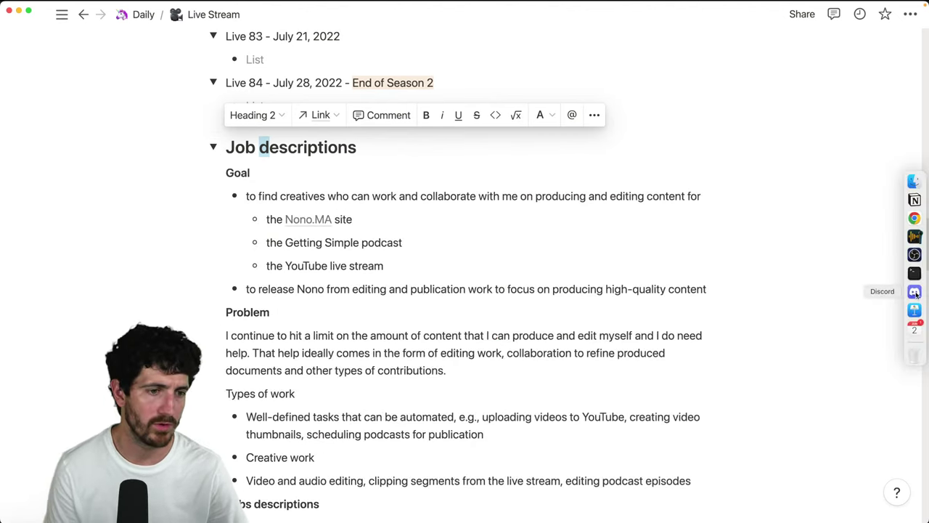
Return to Discord and read the new answer in the live channel about the job descriptions post
left_click(920, 291)
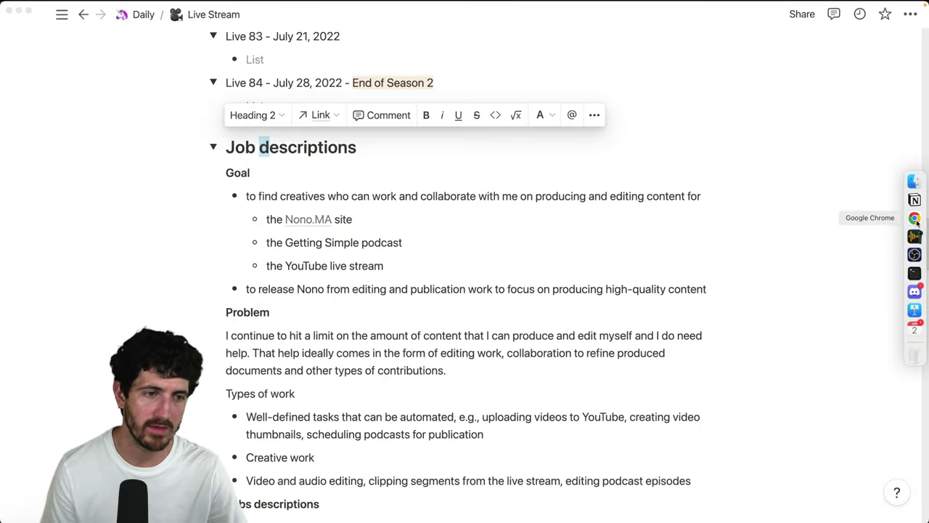
mouse_move(913, 256)
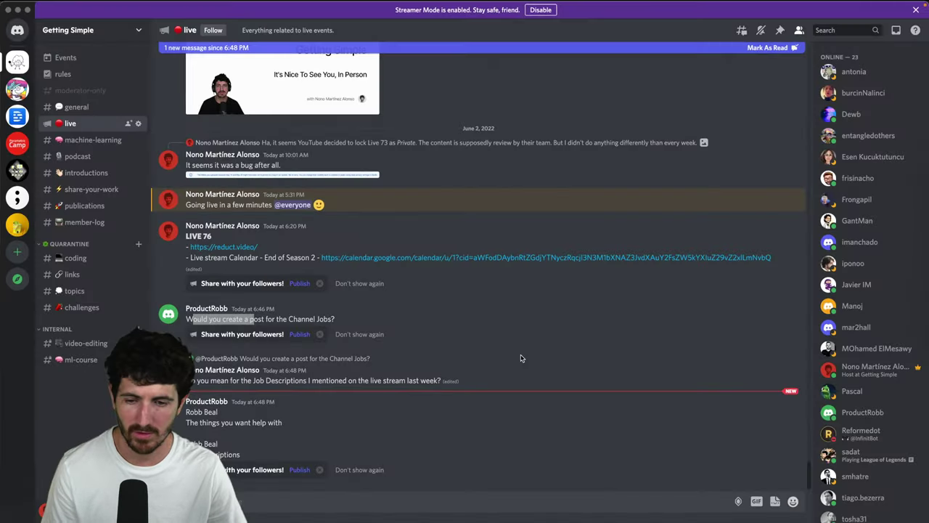
left_click(914, 291)
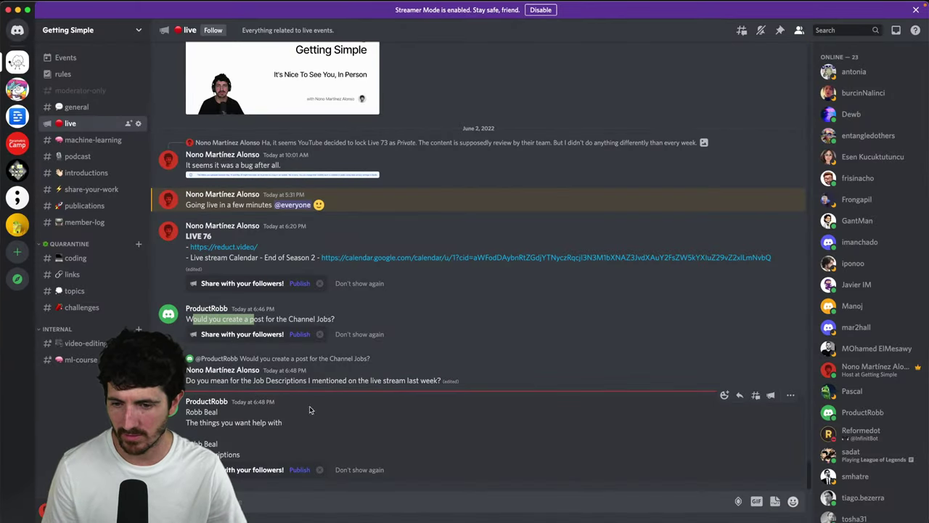
triple_click(192, 422)
left_click(192, 421)
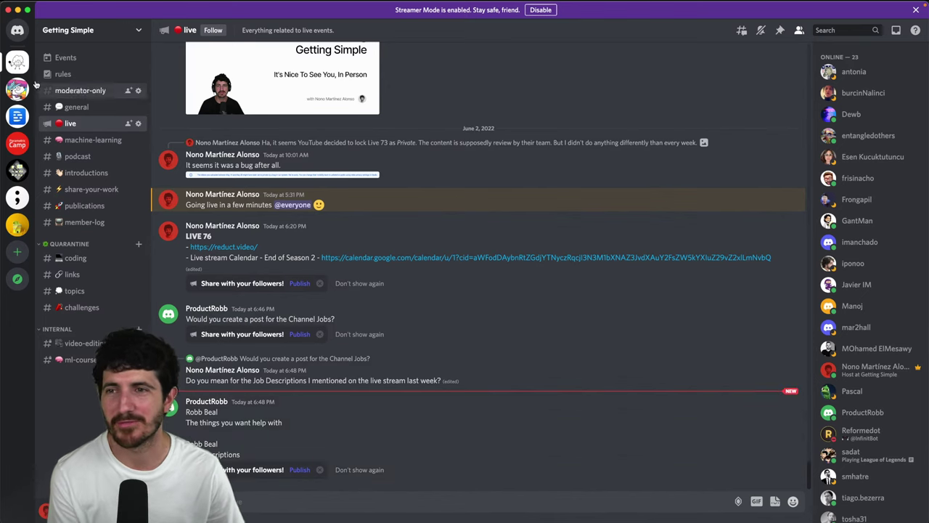
Open a new Chrome window and load nono.ma/jobs in a separate tab
key("super+Tab")
mouse_move(928, 271)
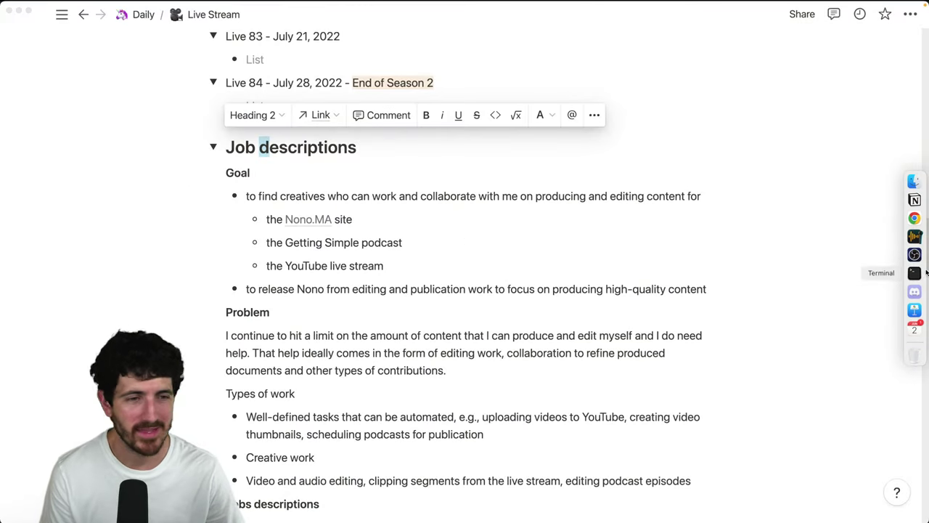
right_click(914, 218)
left_click(876, 228)
key("super+w")
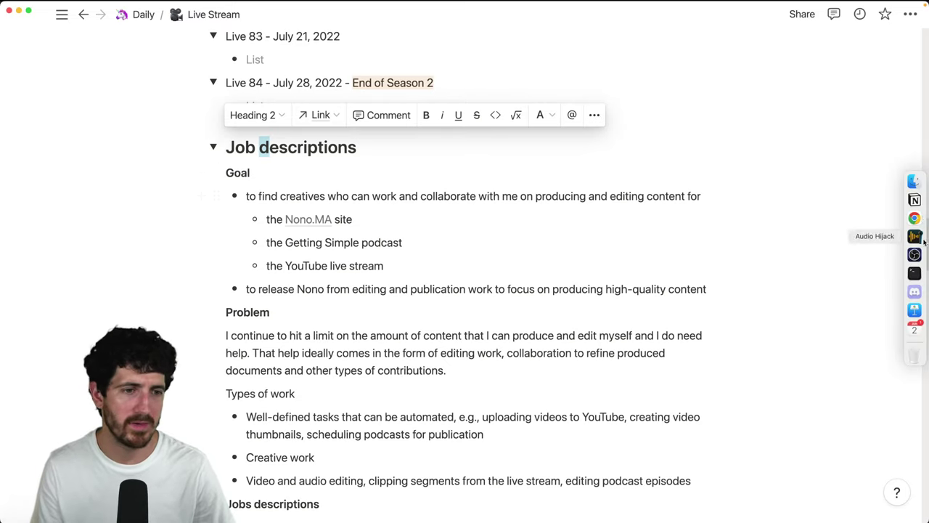
key("super+n")
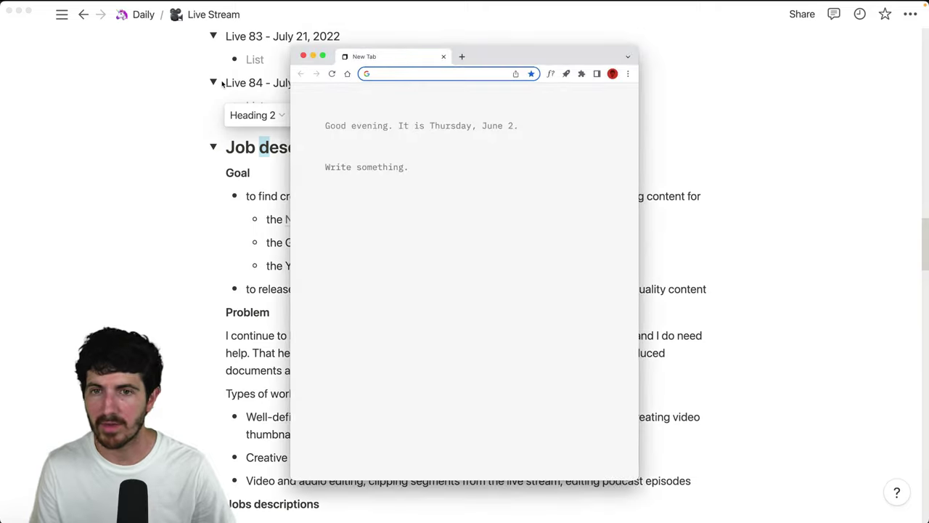
type("nono.ma/hiring")
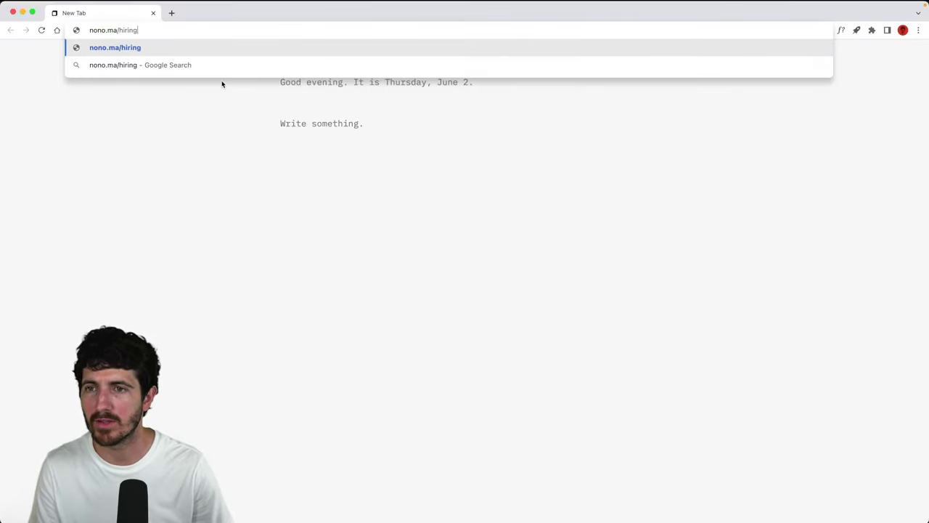
key("BackSpace")
key("BackSpace")
key("BackSpace")
key("BackSpace")
key("BackSpace")
key("BackSpace")
type("jobs")
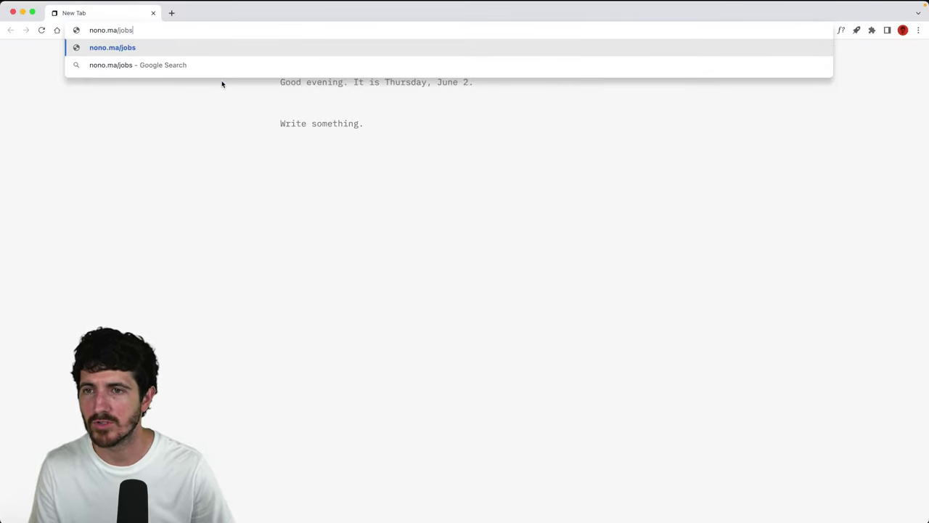
key("alt+Return")
Open the site's new item page at nono.ma/admin/item/add and create an item titled "Jobs"
left_click_drag(136, 31, 153, 32)
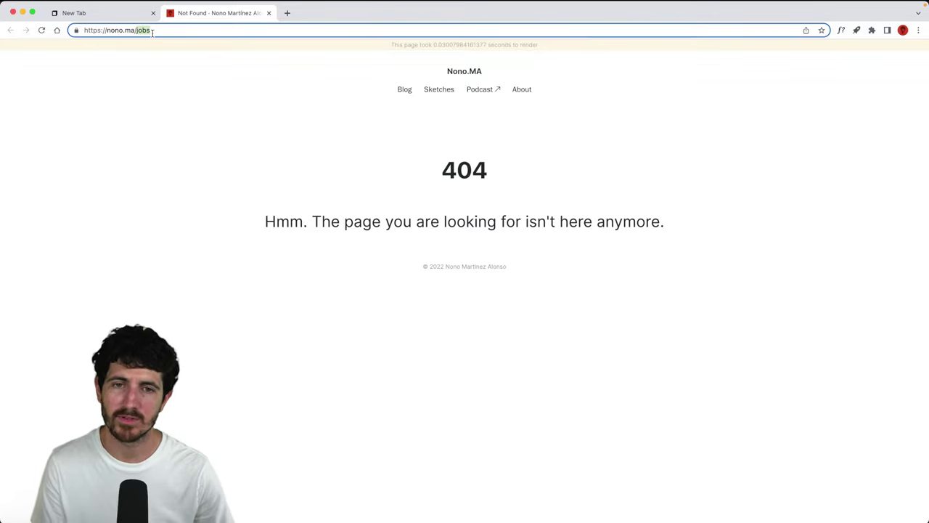
type("a")
key("Return")
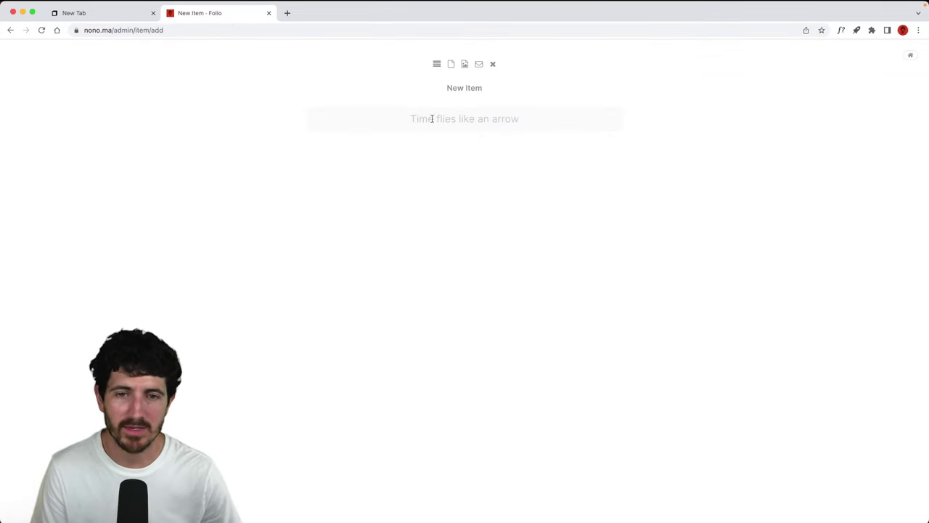
type("Jobs")
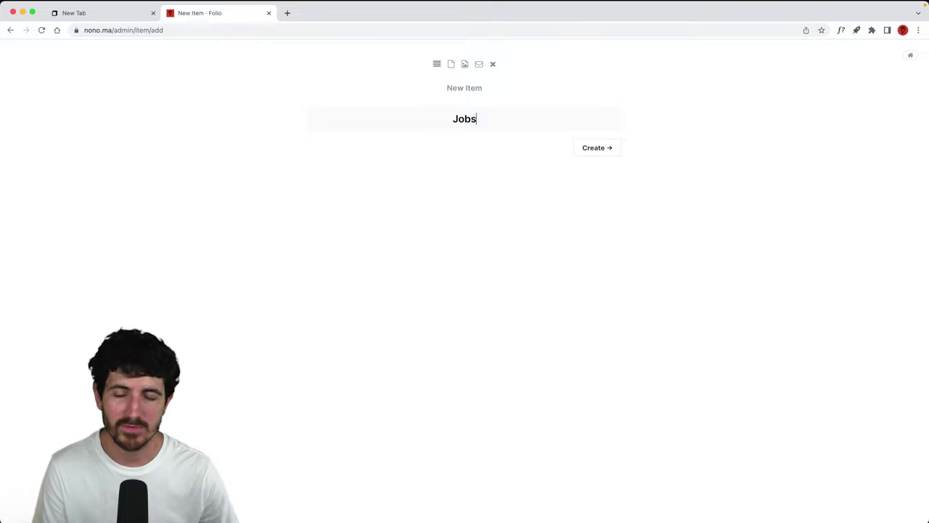
key("Return")
Set the new item's URL slug to /hiring, add a redirect property with the value jobs, and save
scroll(457, 312, "down", 5)
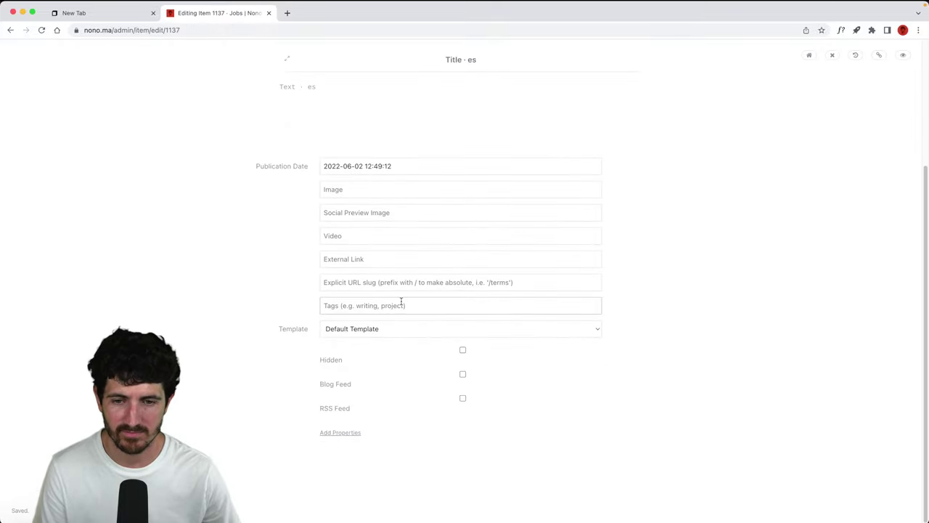
left_click(376, 314)
type("/")
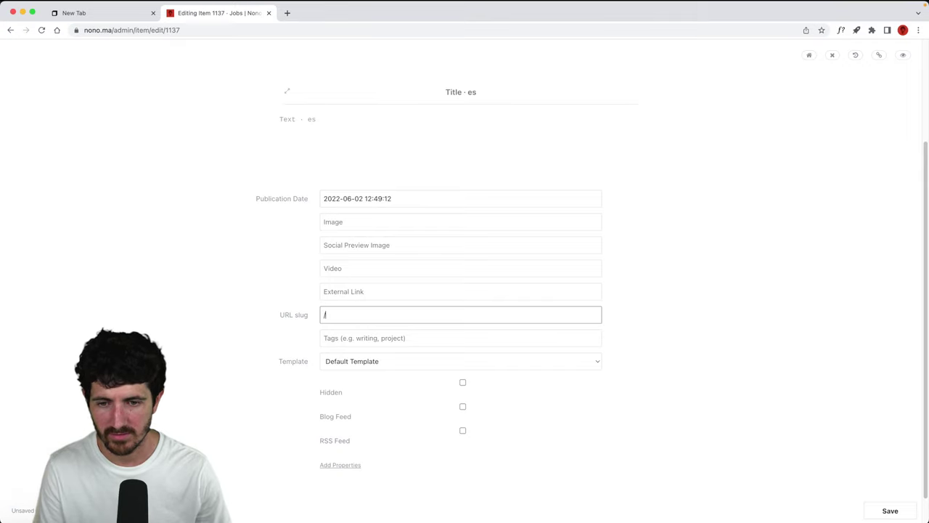
type("hiring")
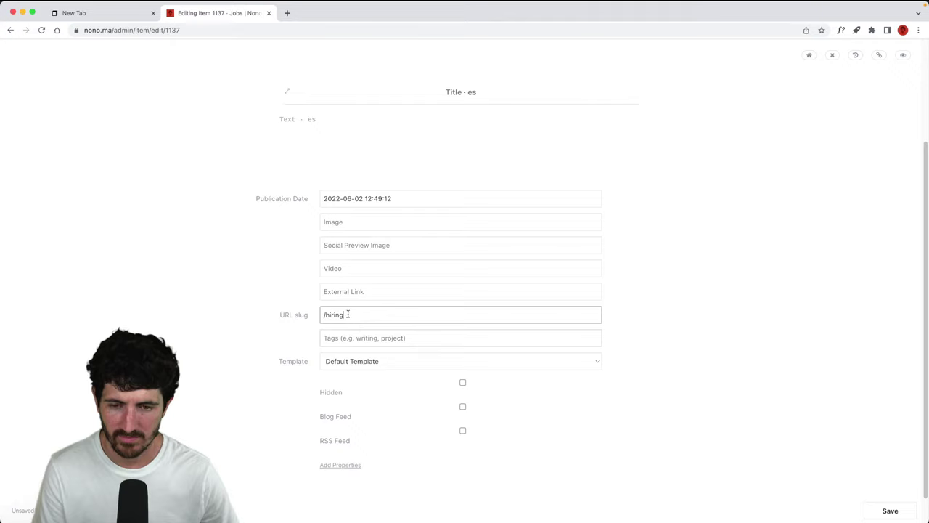
left_click(360, 467)
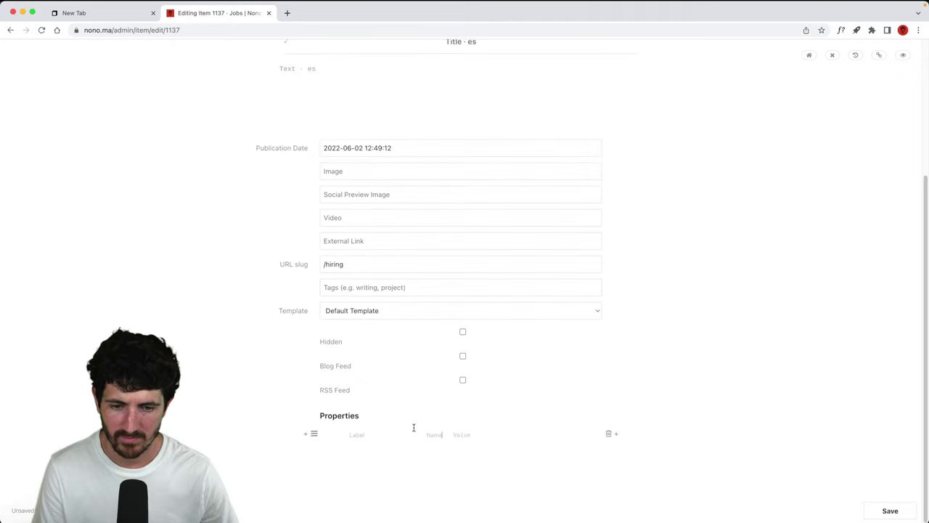
type("redirect")
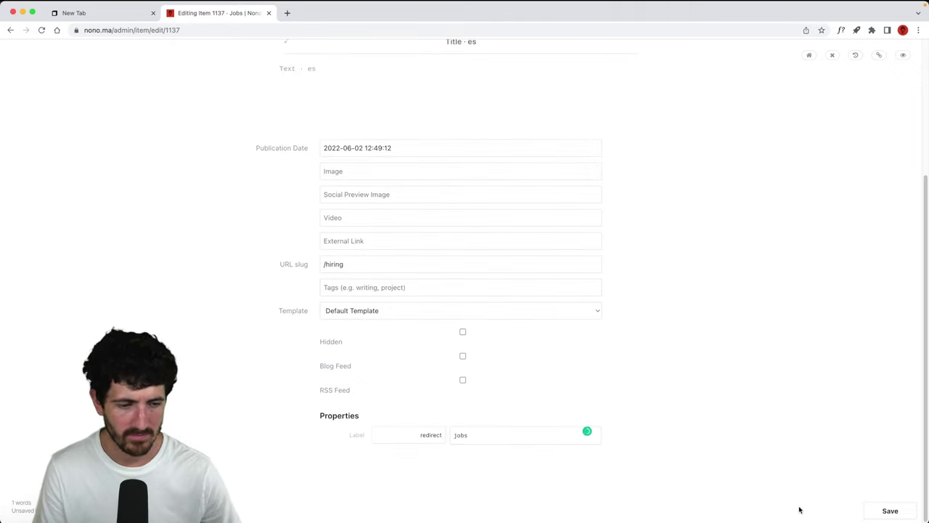
left_click(890, 511)
Start the Jobs body text with "I'm looking to hire people to work and collaborate with me in", enlarging the page to 150%
scroll(326, 203, "up", 5)
left_click(326, 203)
type("I'm looking to hi")
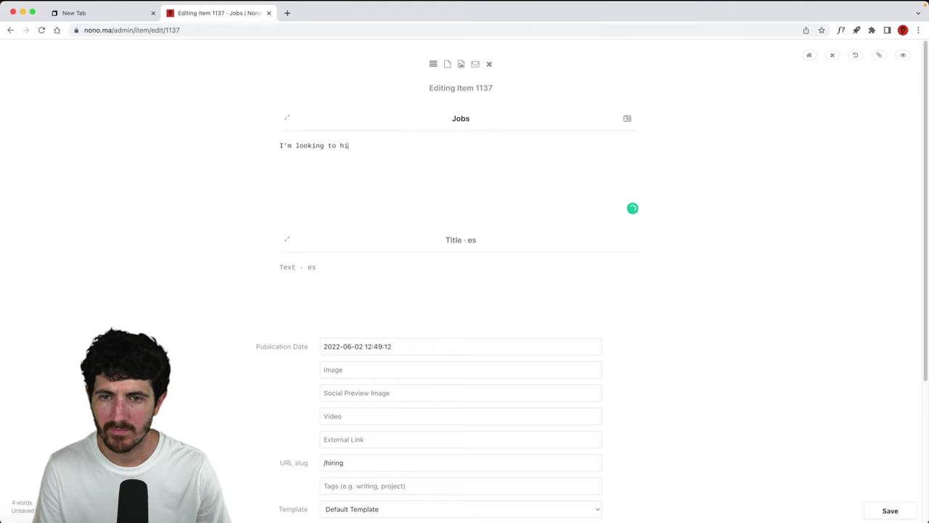
type("re")
key("super+equal")
key("super+equal")
key("super+equal")
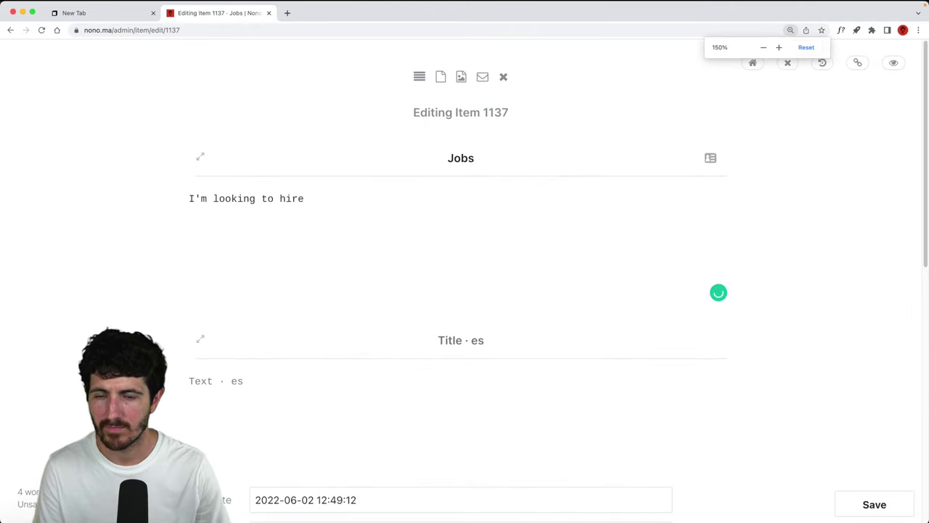
type("people to work a")
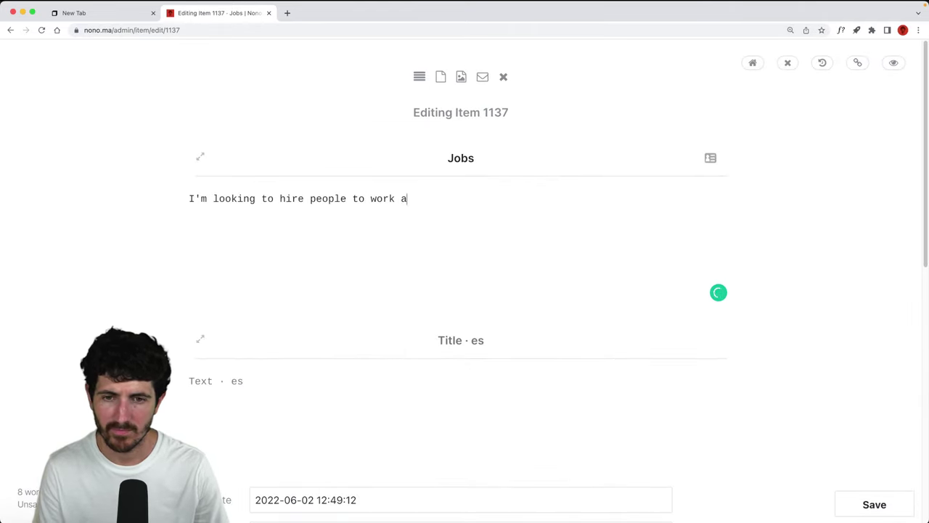
type("te with me in")
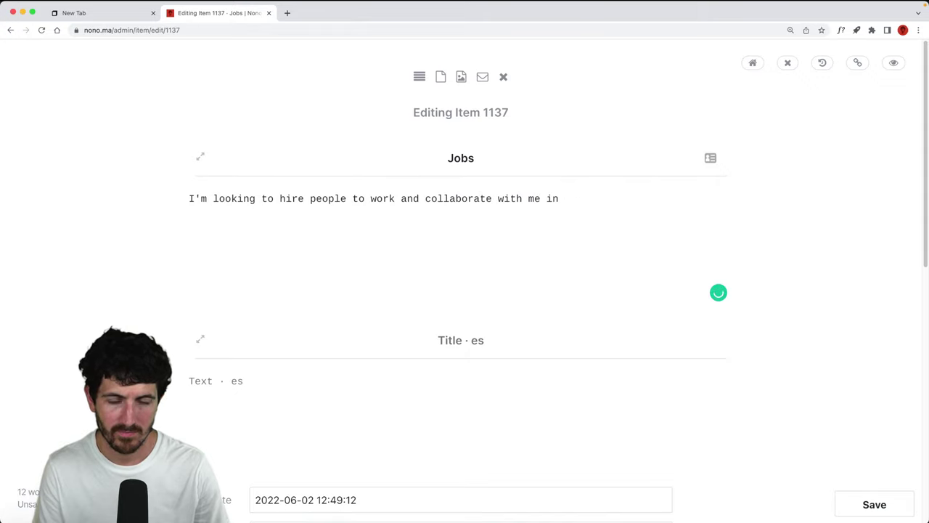
Continue the opening sentence with "different projects, namely", trying and discarding the wording "personal" before "projects"
type("proje")
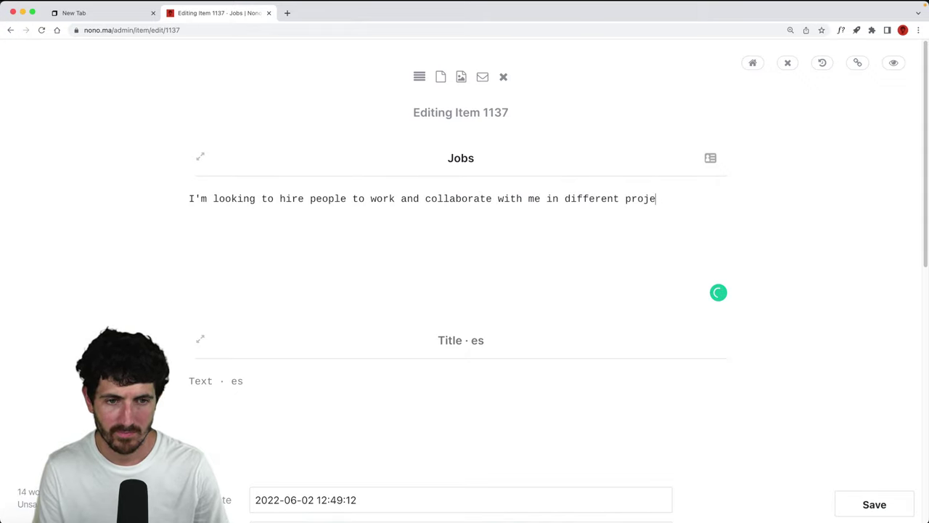
key("BackSpace")
key("BackSpace")
key("BackSpace")
key("BackSpace")
type("personal proje")
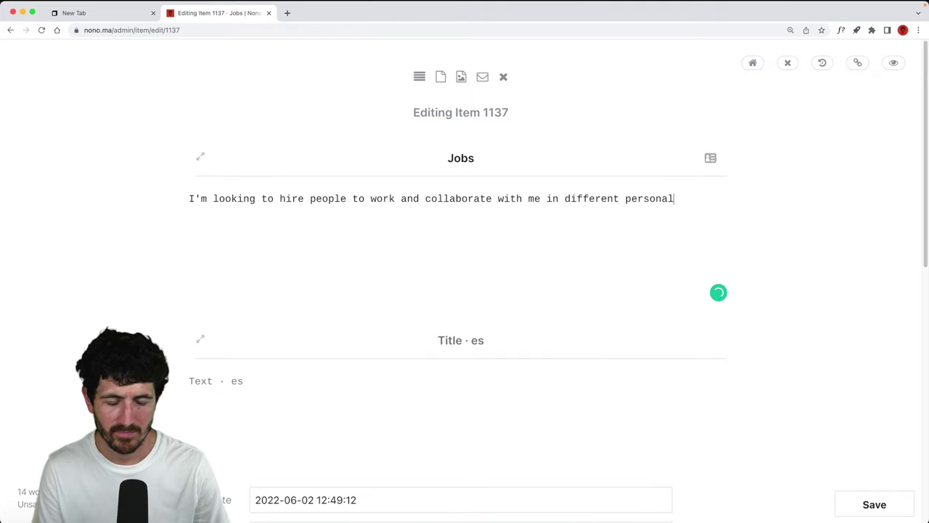
key("BackSpace")
key("BackSpace")
key("BackSpace")
key("BackSpace")
key("BackSpace")
key("BackSpace")
key("BackSpace")
key("BackSpace")
key("BackSpace")
key("BackSpace")
key("BackSpace")
key("BackSpace")
key("BackSpace")
type("rojects, namely")
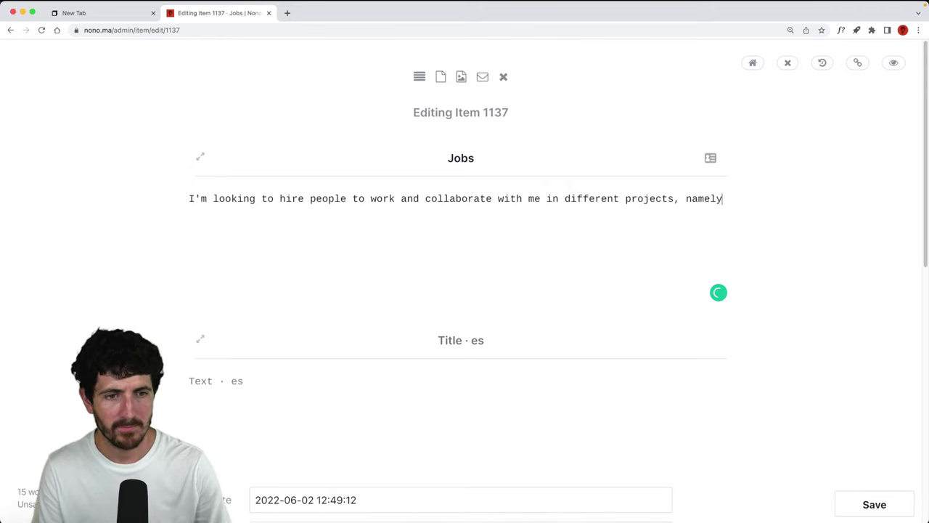
List the projects as "the Getting Simple podcast, my YouTube channel, machine intelligence content and tutorials"
type(", the Getting Si")
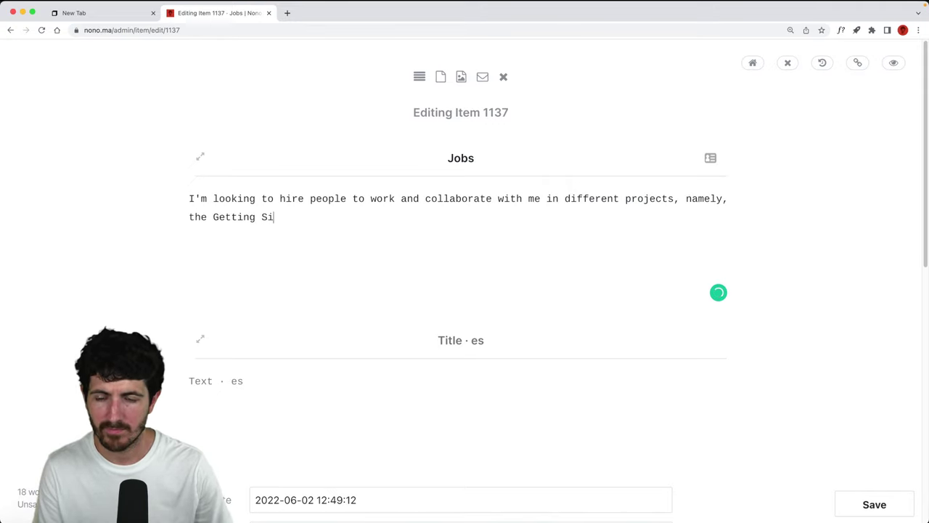
type("mple podcast, my YouT")
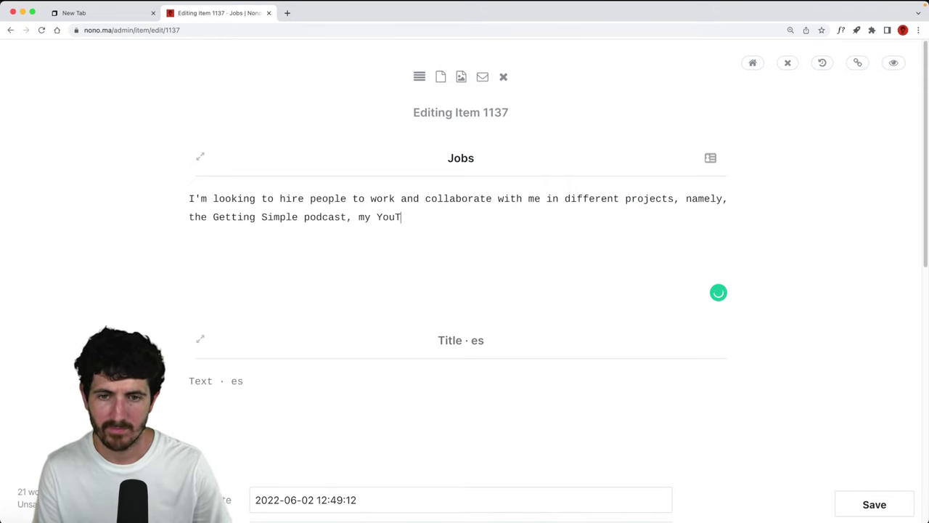
type("ube channel")
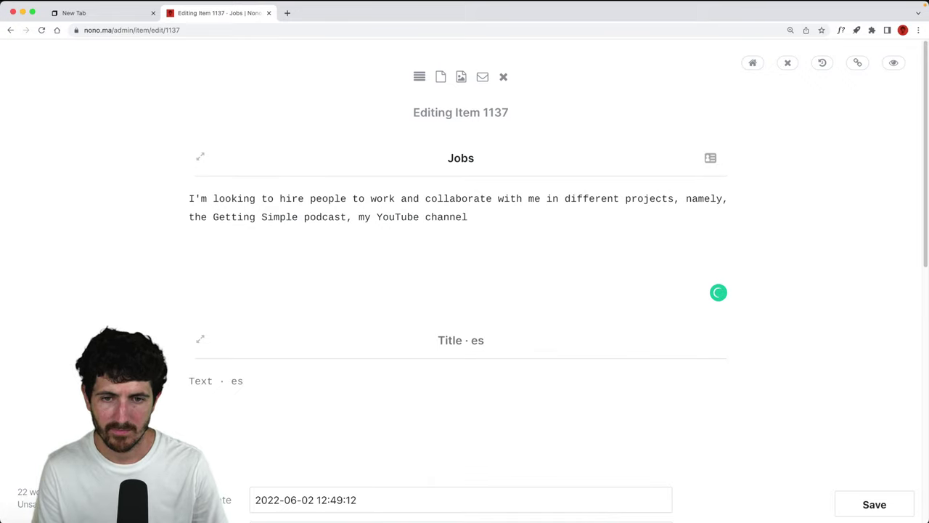
type(", machine lear")
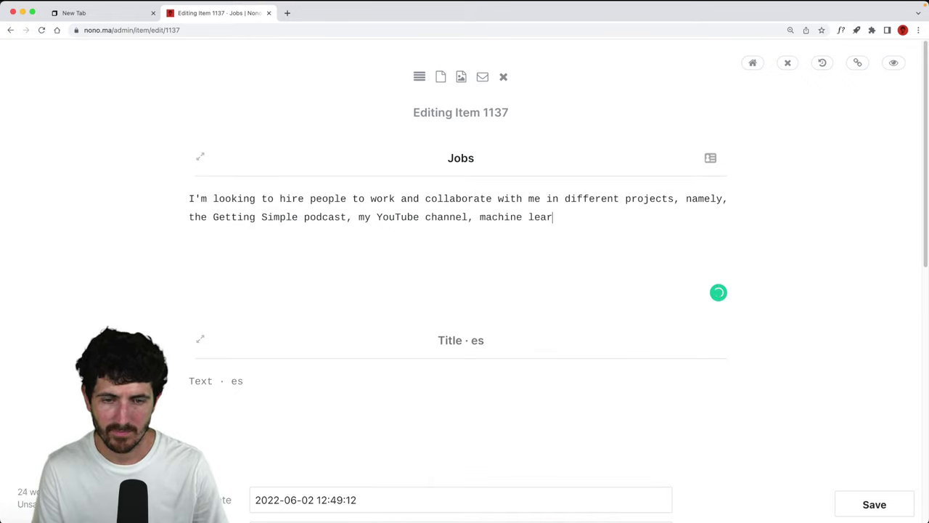
key("BackSpace")
key("BackSpace")
key("BackSpace")
key("BackSpace")
type("intelligence c")
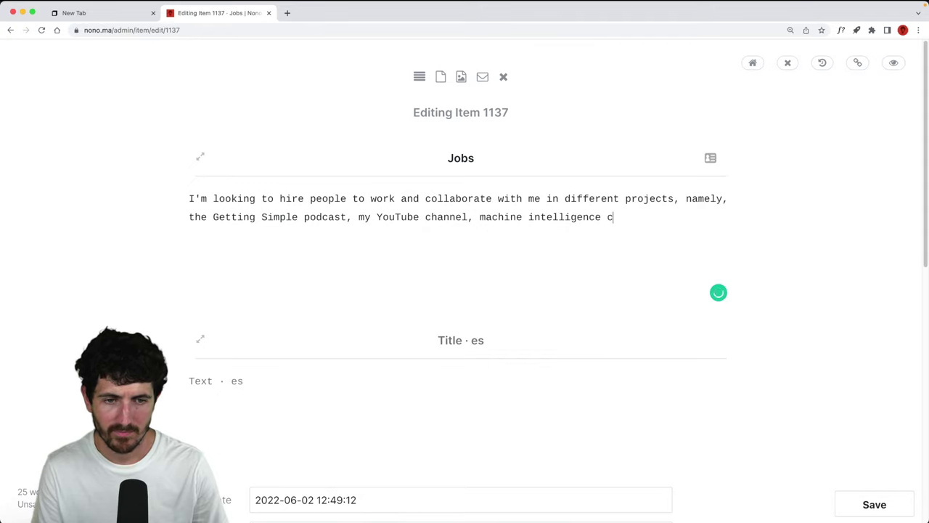
type("ontent and tuto")
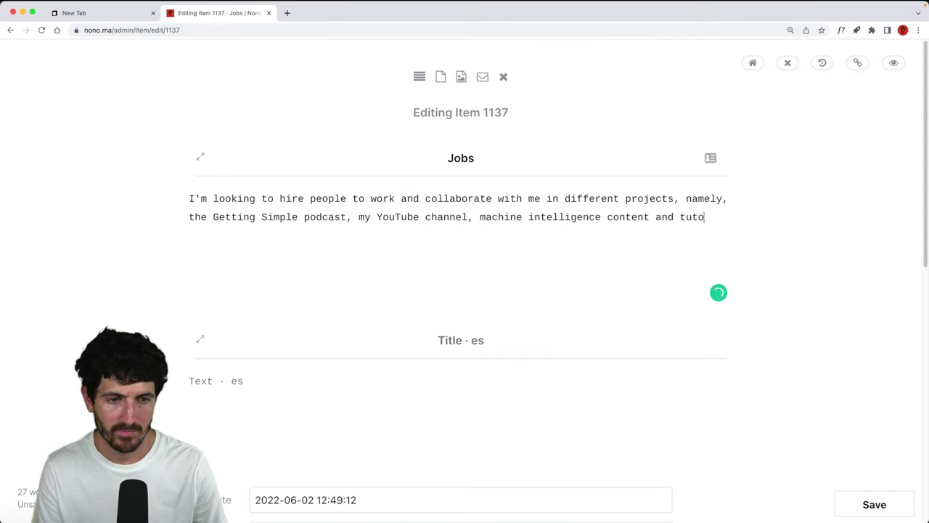
type("rials")
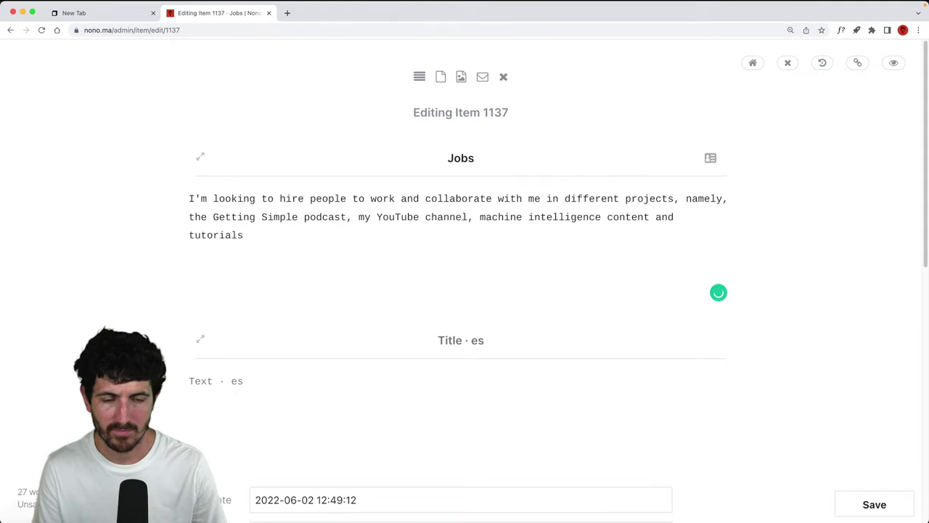
Delete the words "content and tutorials" after "machine intelligence" in the body text
key("BackSpace")
key("BackSpace")
key("BackSpace")
key("BackSpace")
key("BackSpace")
key("BackSpace")
key("BackSpace")
key("BackSpace")
key("BackSpace")
key("BackSpace")
key("BackSpace")
key("BackSpace")
key("BackSpace")
key("BackSpace")
key("BackSpace")
key("BackSpace")
key("BackSpace")
key("BackSpace")
key("BackSpace")
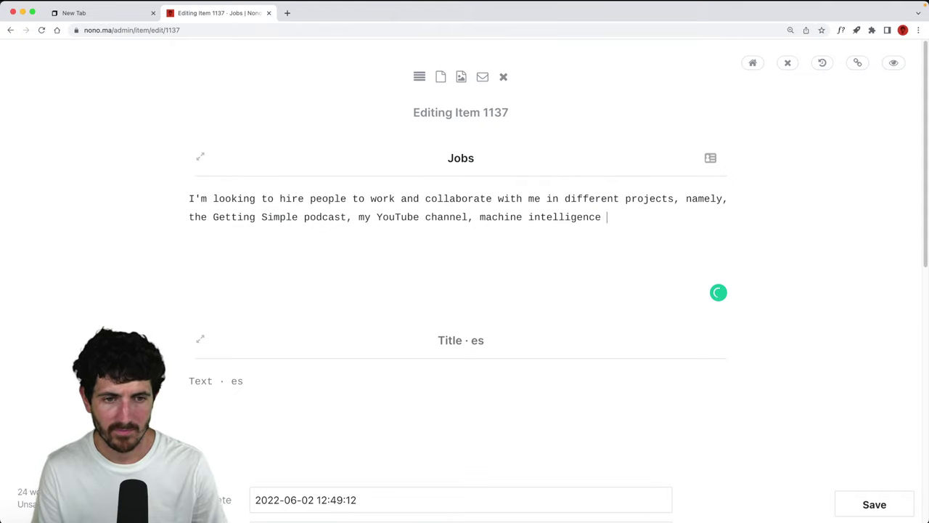
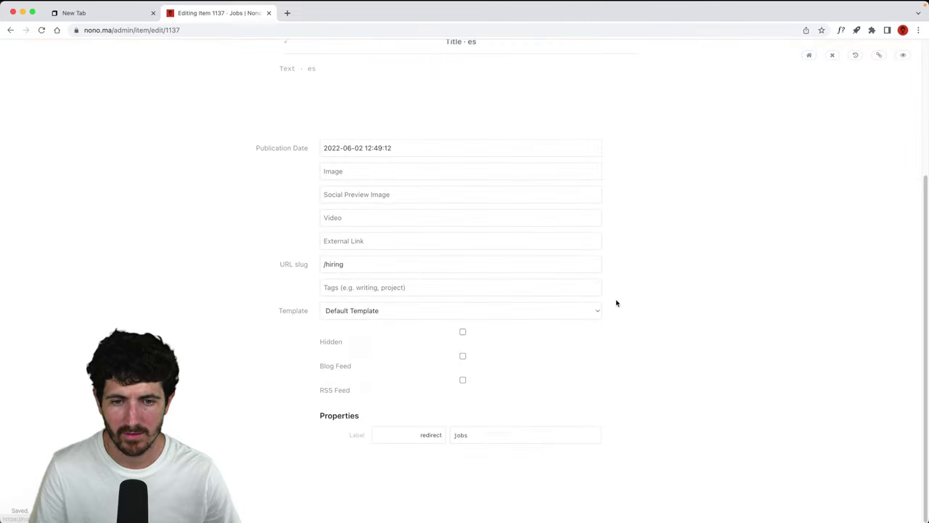
Add a second property to the Jobs item named hide-date with the value true
left_click(616, 436)
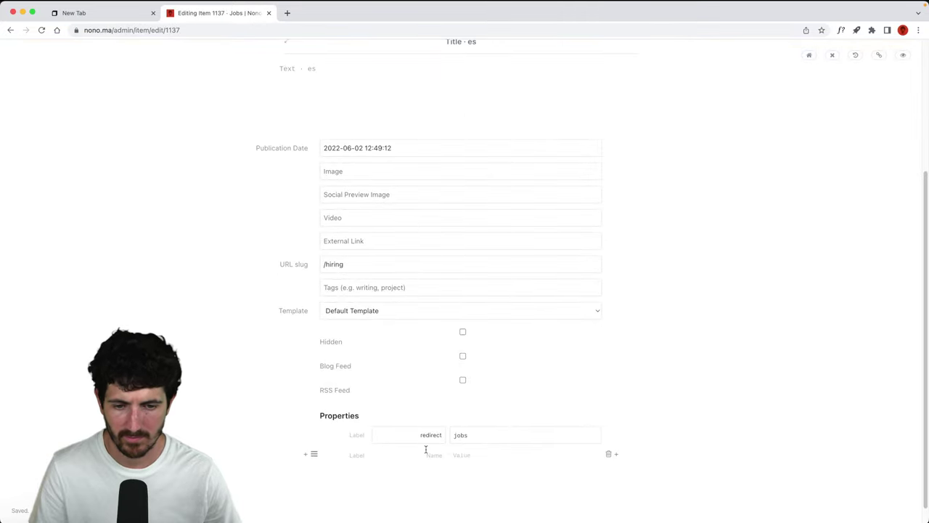
type("hide-date")
key("Tab")
type("true")
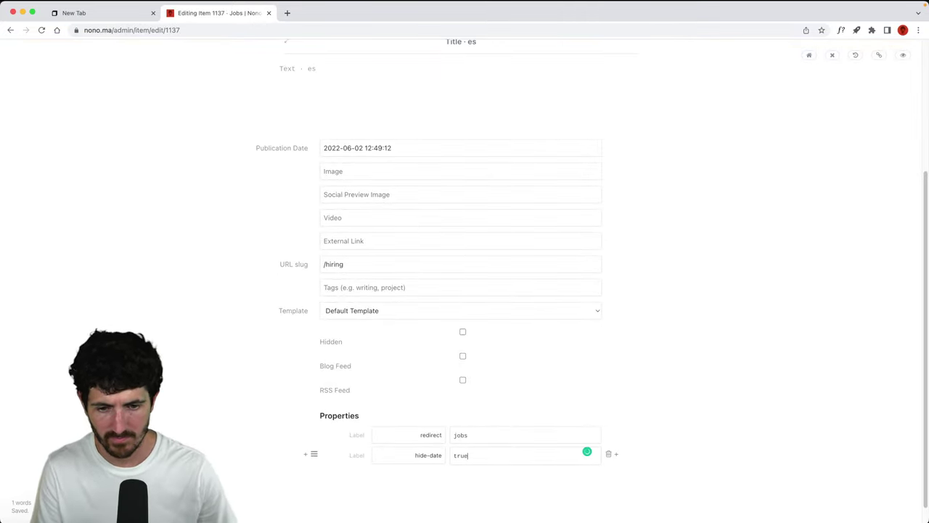
Check the public page at nono.ma/hiring against the item's properties, and return to the item's editor
left_click(905, 56)
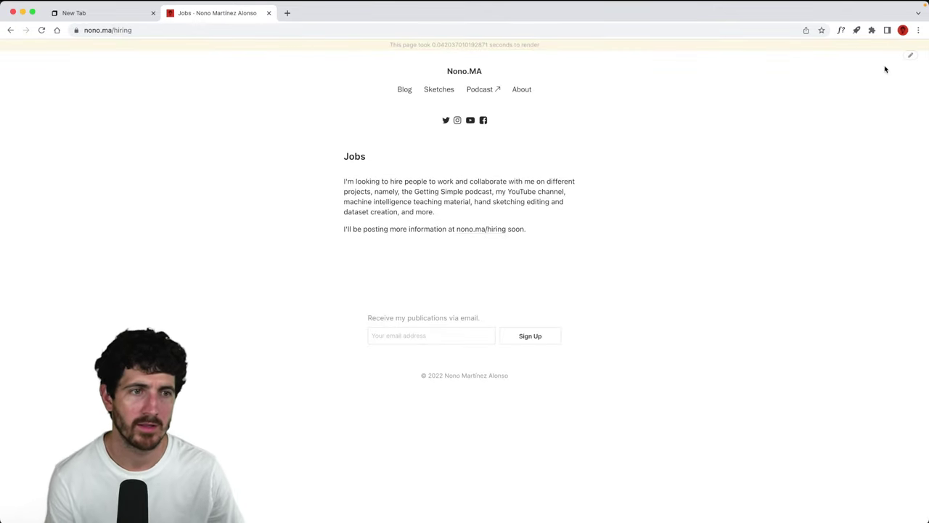
left_click(909, 56)
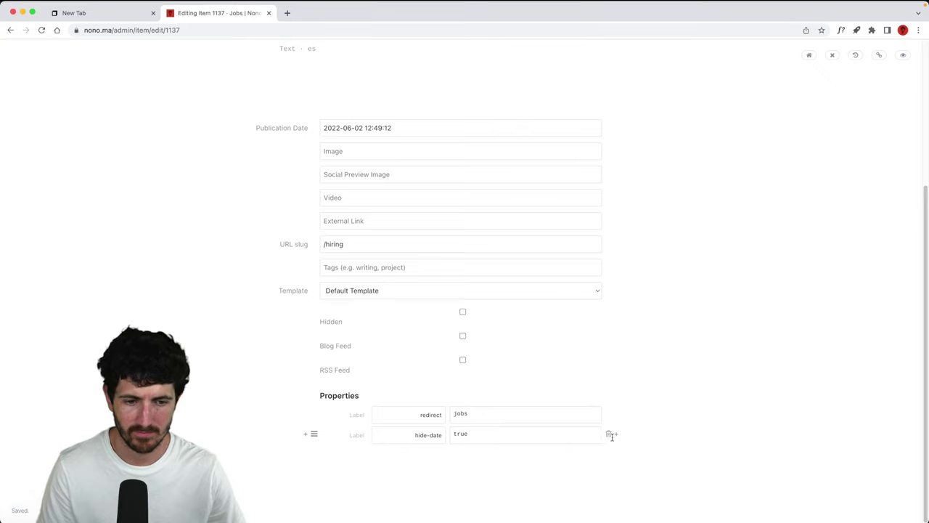
left_click(905, 56)
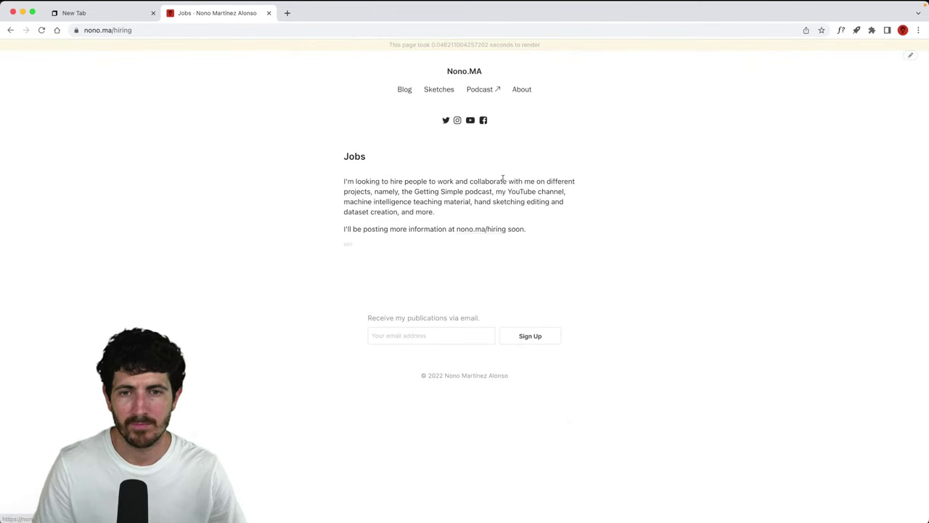
left_click(910, 56)
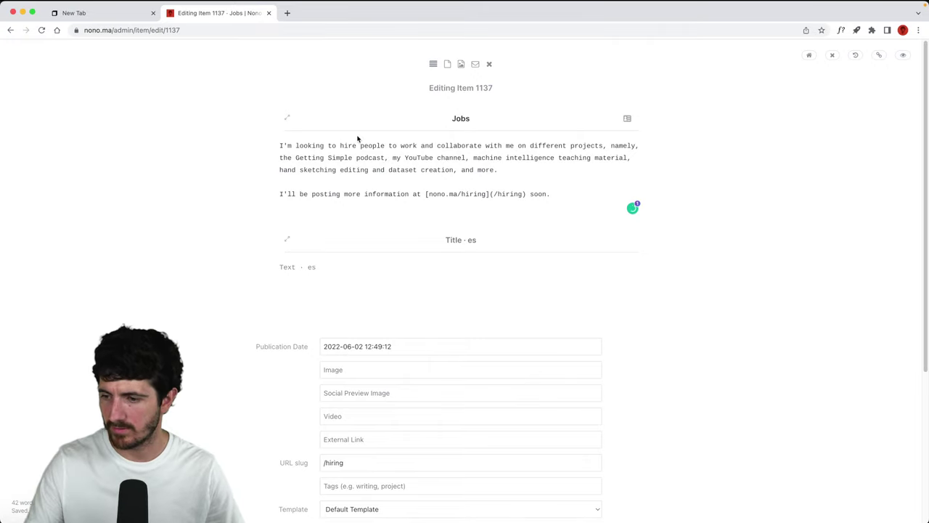
scroll(420, 173, "up", 5)
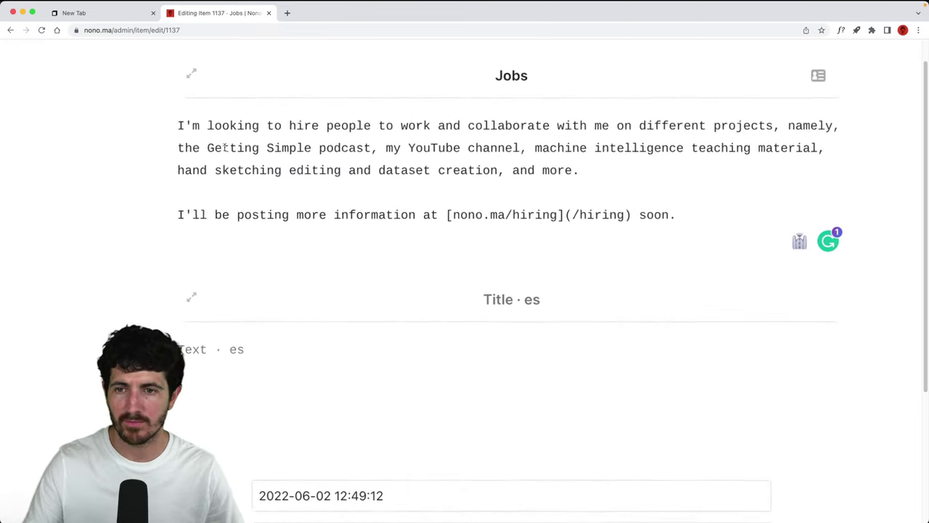
type("[Getting Simple")
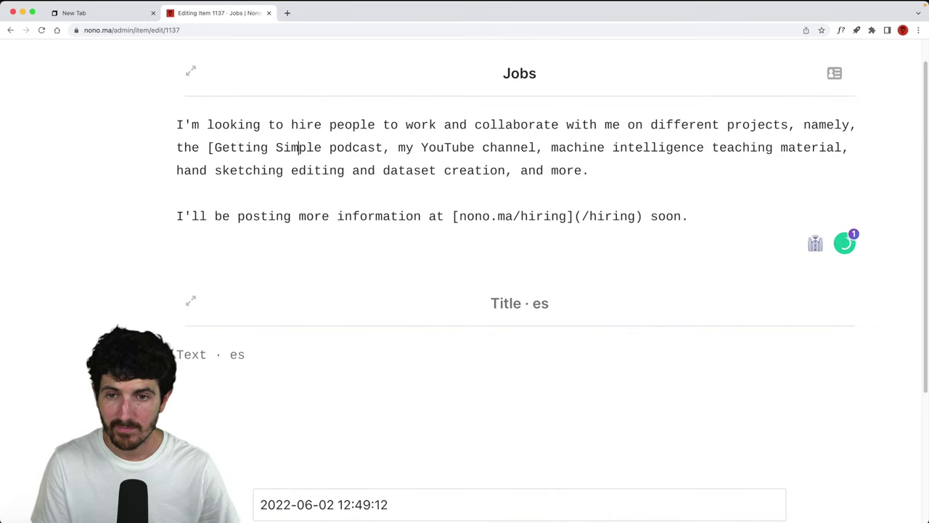
type("](https://get")
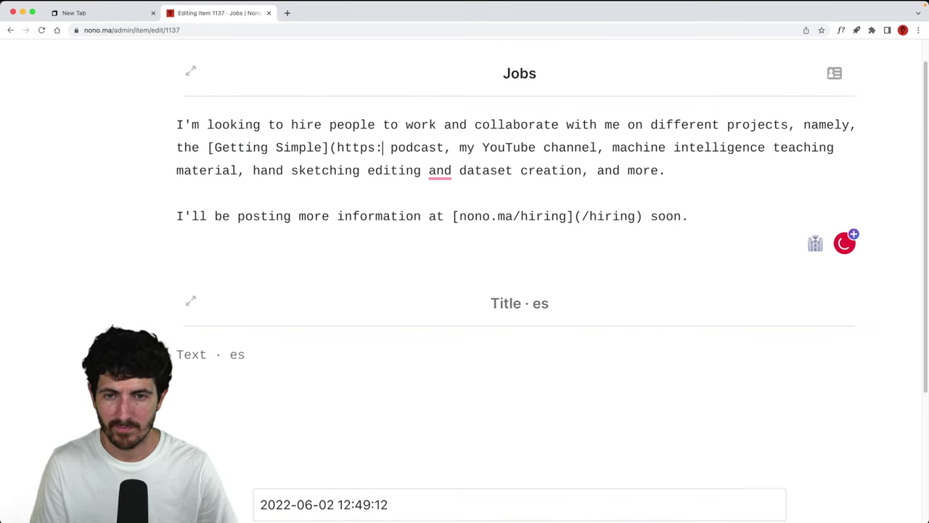
type("tingsimple.com) podcast, my ")
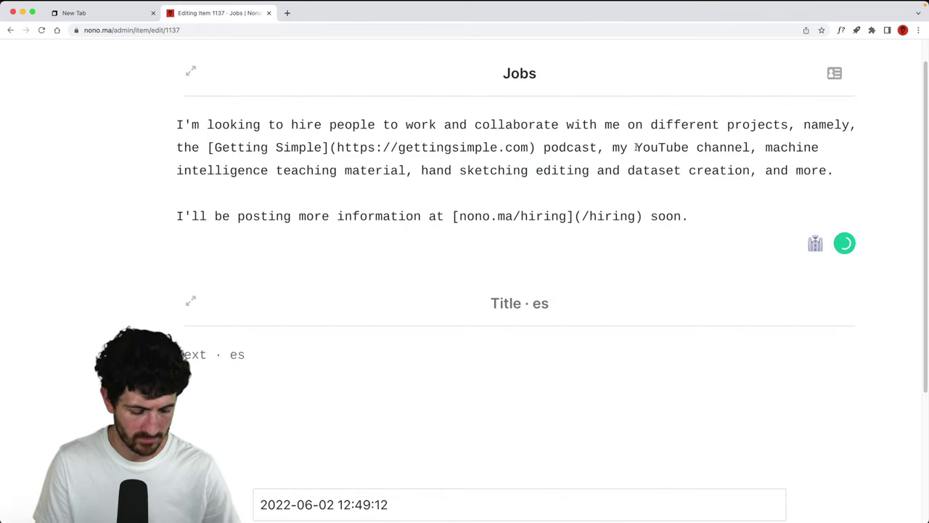
Turn "YouTube channel" in the body text into a Markdown link to the author's personal youtube.com channel address
type("[YouTube channel")
type("](https://")
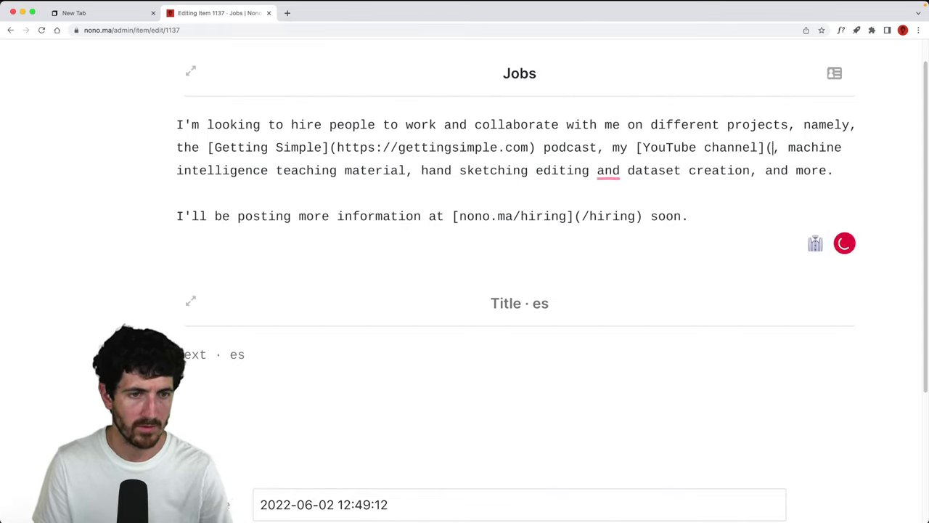
type("youtube.com/noon")
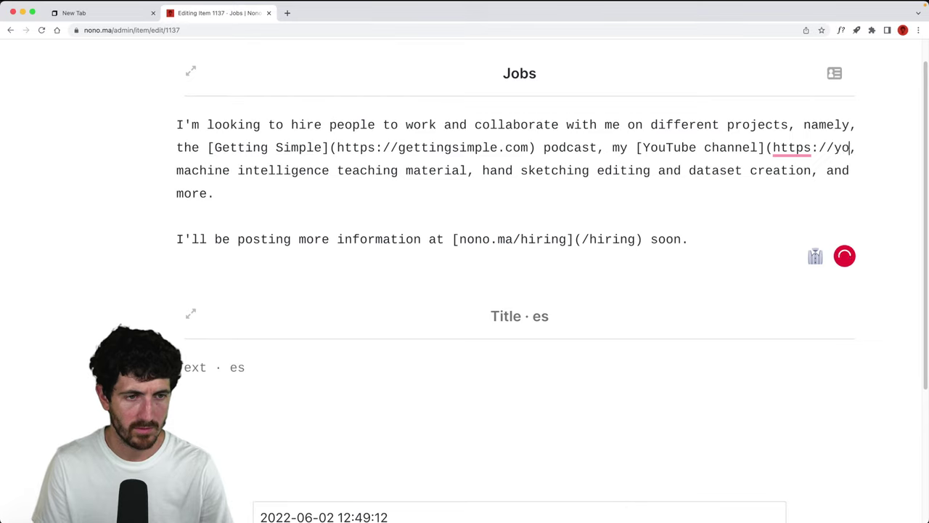
key("BackSpace")
key("BackSpace")
type("nomartinezalonso)")
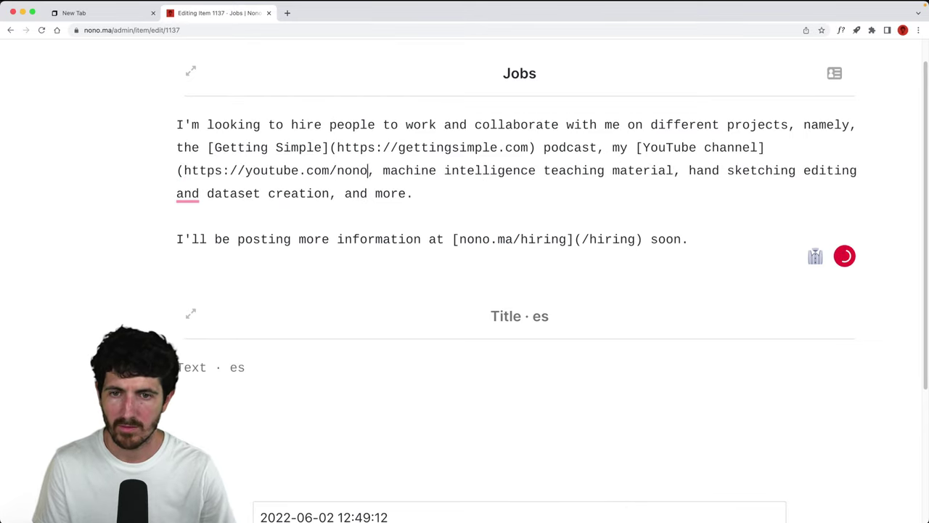
key("Right")
key("Right")
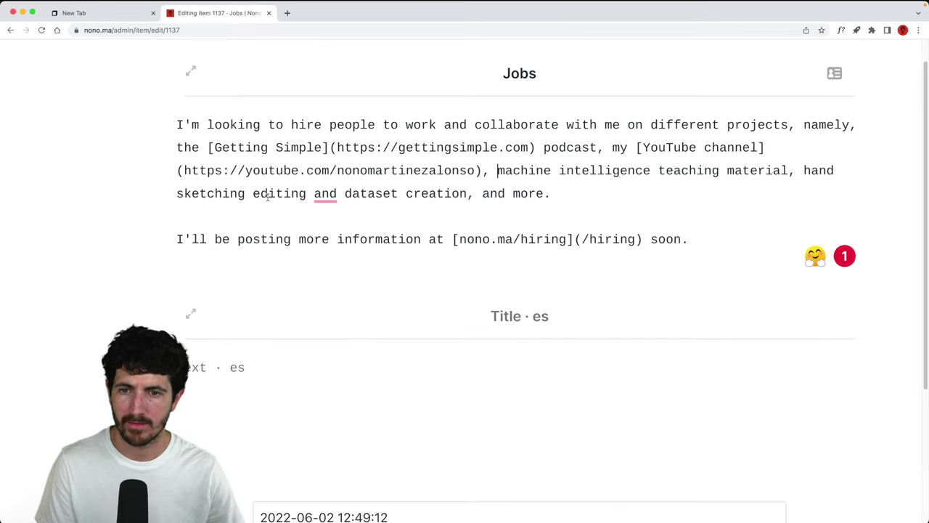
Remove "and dataset creation" from the opening paragraph so it ends with "hand sketching editing, and more.", and leave the enlarged text view
mouse_move(325, 194)
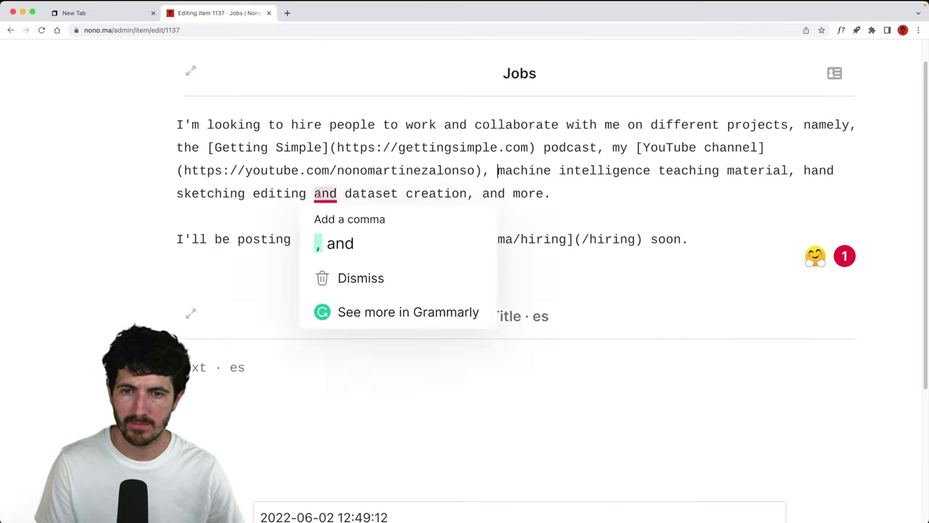
double_click(317, 195)
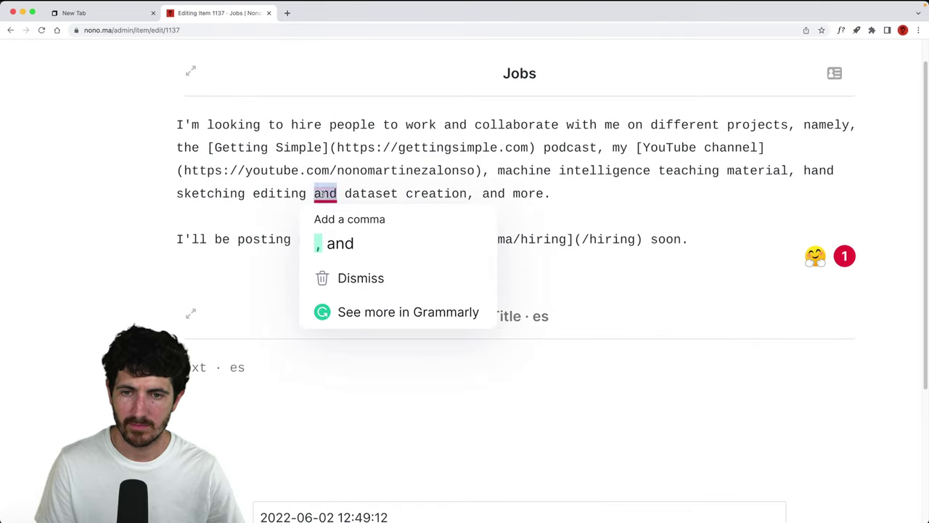
key("BackSpace")
key("BackSpace")
key("BackSpace")
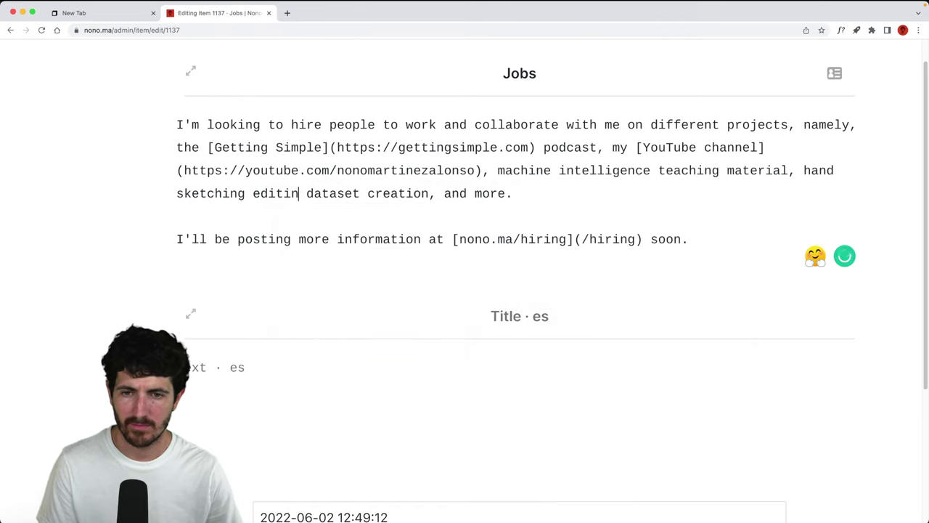
type("g")
key("Delete")
key("Delete")
key("Delete")
key("Delete")
key("Delete")
key("Delete")
key("Delete")
key("Delete")
key("Delete")
key("Delete")
key("Delete")
key("Delete")
key("Delete")
key("Delete")
key("Delete")
key("Delete")
key("Delete")
key("Delete")
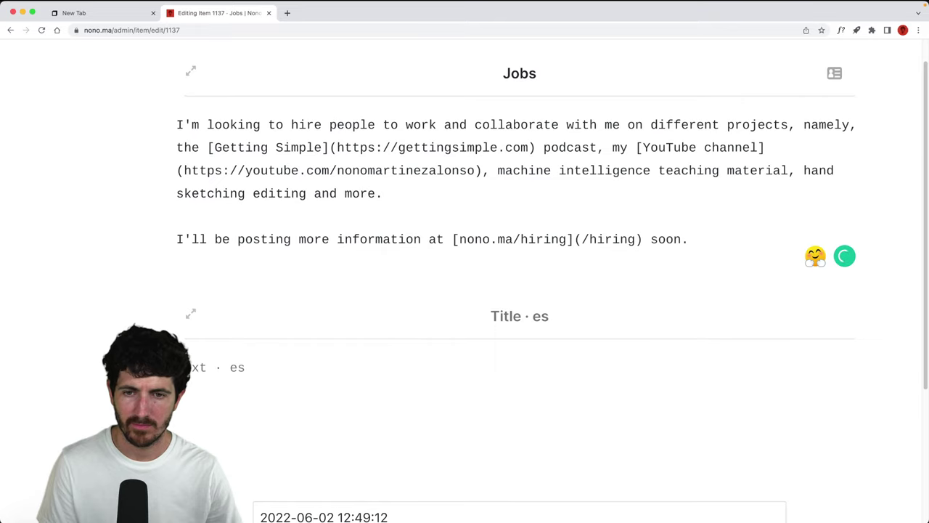
type(",")
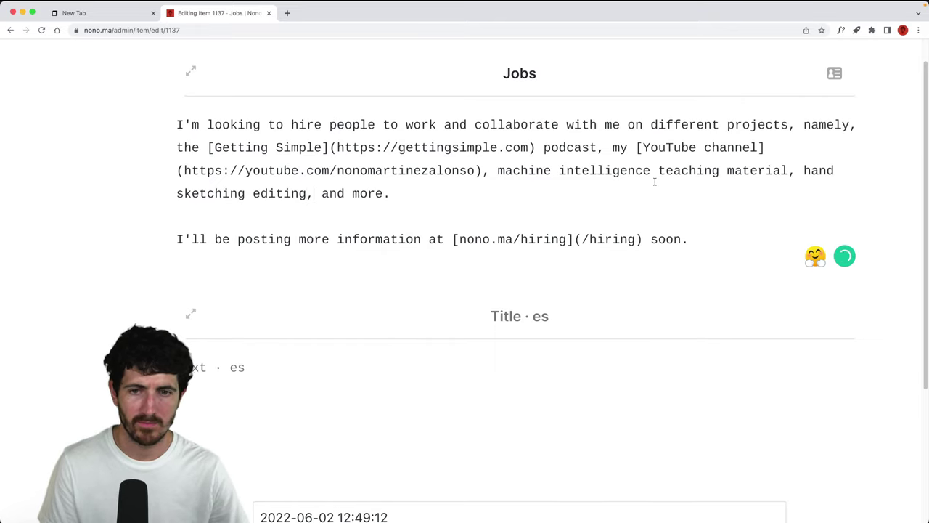
key("Escape")
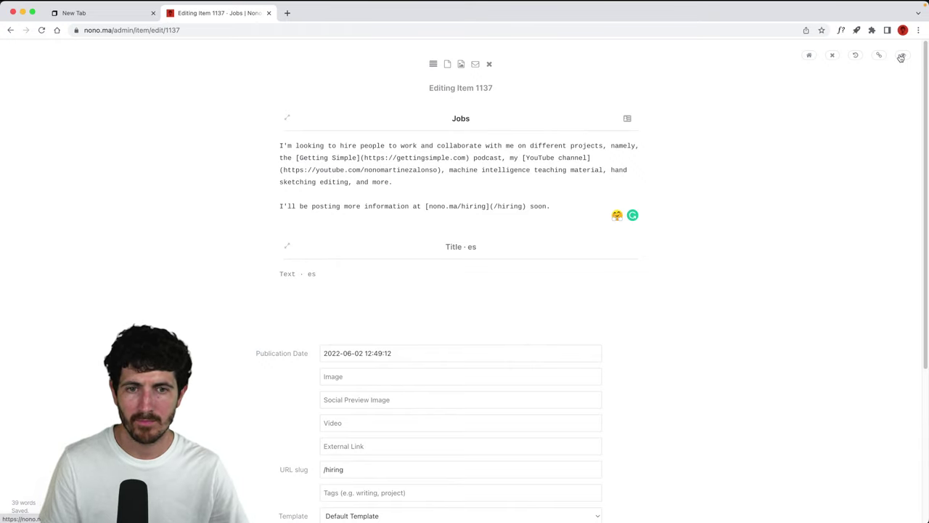
left_click(610, 169)
type("[")
left_click(313, 182)
key("BackSpace")
key("BackSpace")
key("BackSpace")
type("](https://sketch.n")
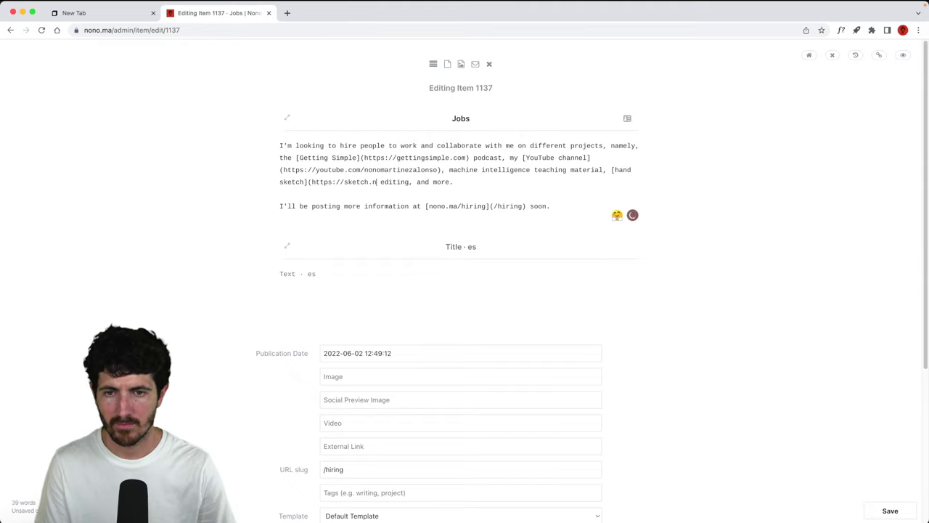
type("ono.ma)")
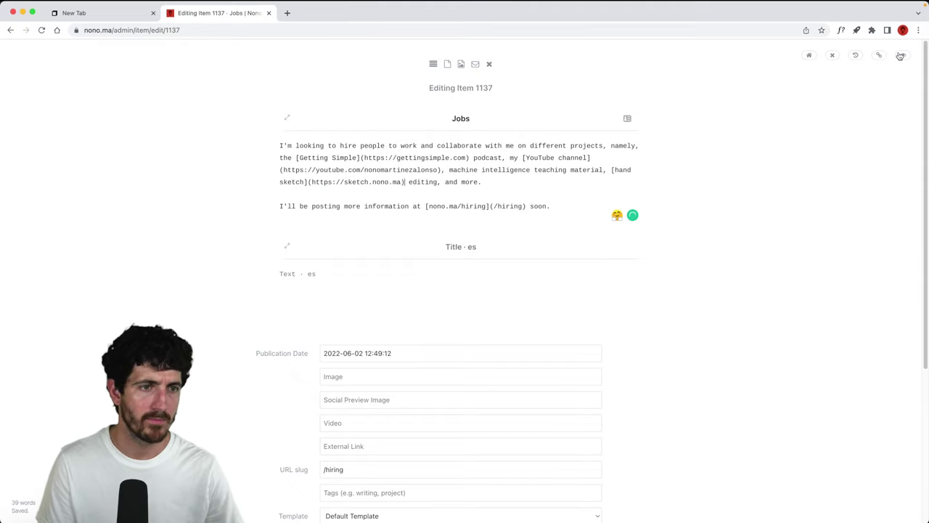
Check the public Jobs page with its new links, close the spare browser tab, and return to the item's editor
left_click(900, 56)
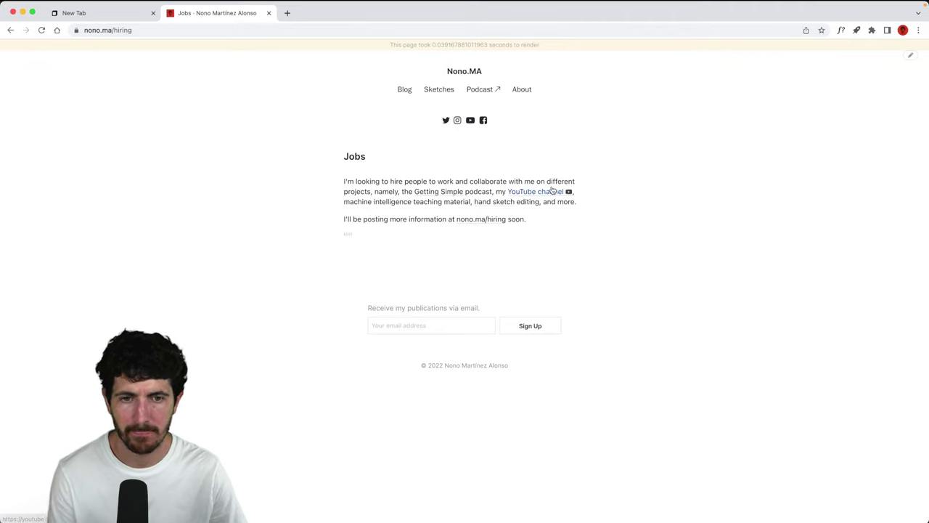
left_click(153, 14)
left_click(911, 56)
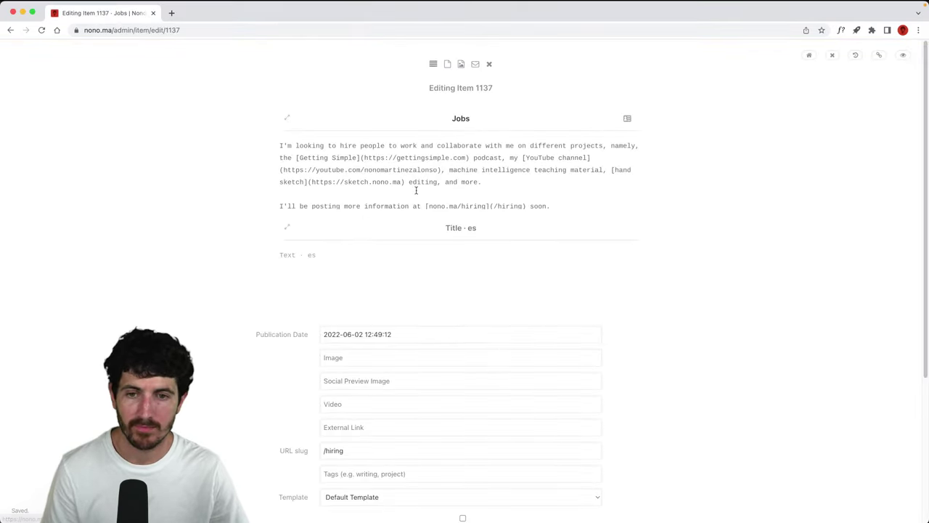
Add a closing paragraph to the body text reading "In the meanwhile, here's a listing of potential positions."
key("Return")
key("Return")
type("In the ")
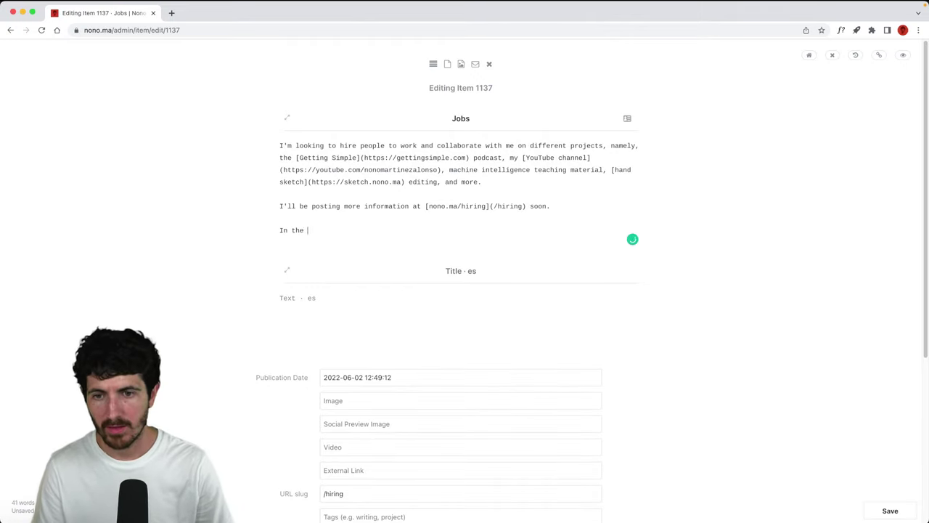
type("meanwhile, here's a listing of t")
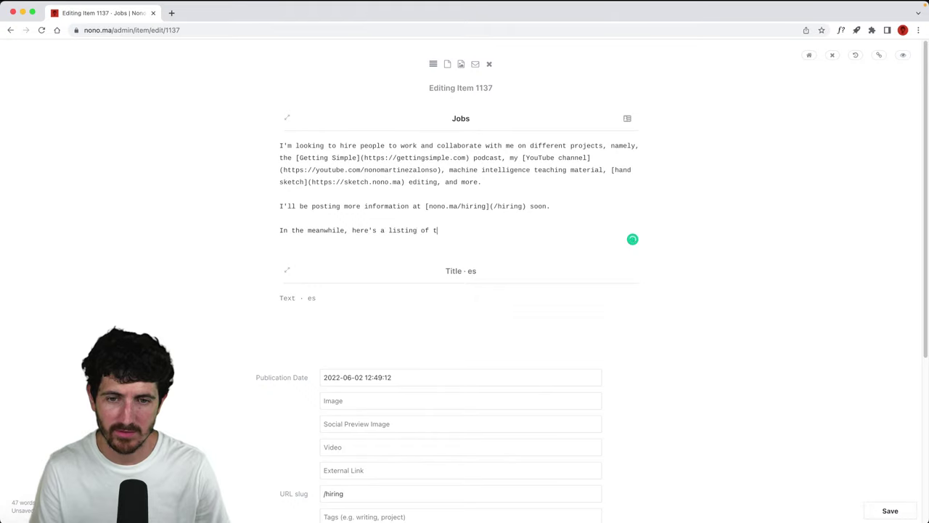
type("h")
key("BackSpace")
key("BackSpace")
type("potential possi")
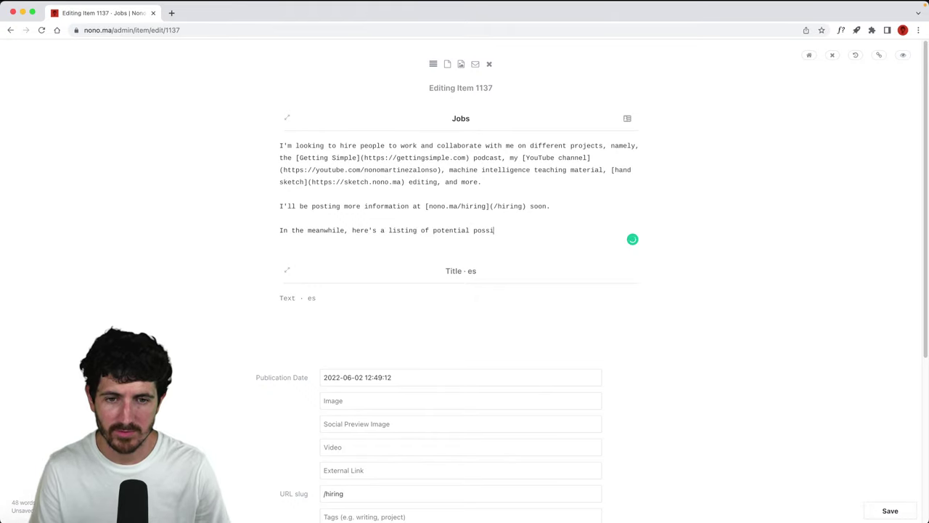
key("Left")
key("Left")
key("Left")
key("Left")
key("Left")
key("Left")
key("Left")
key("Left")
key("BackSpace")
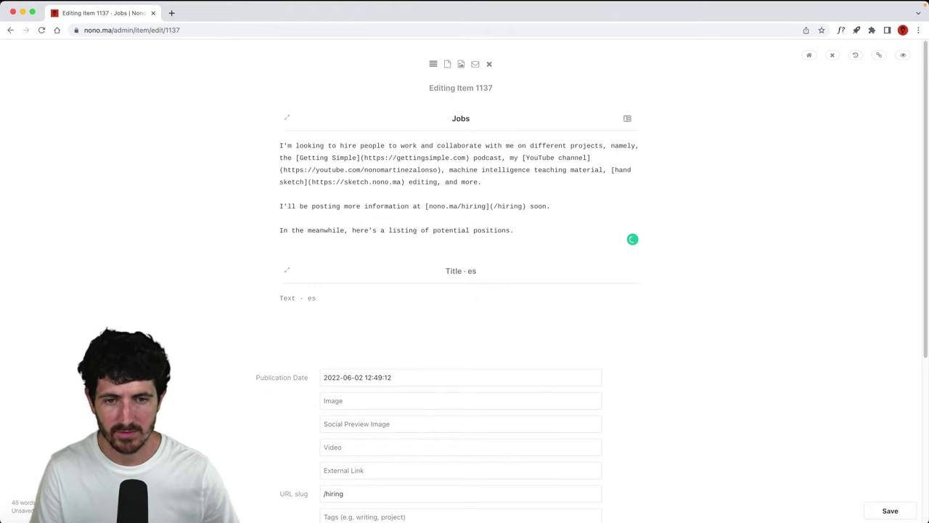
Start a bulleted list below the new paragraph and arrange Notion's "Job descriptions" notes side by side with the item's editor
key("Return")
key("Return")
type("-")
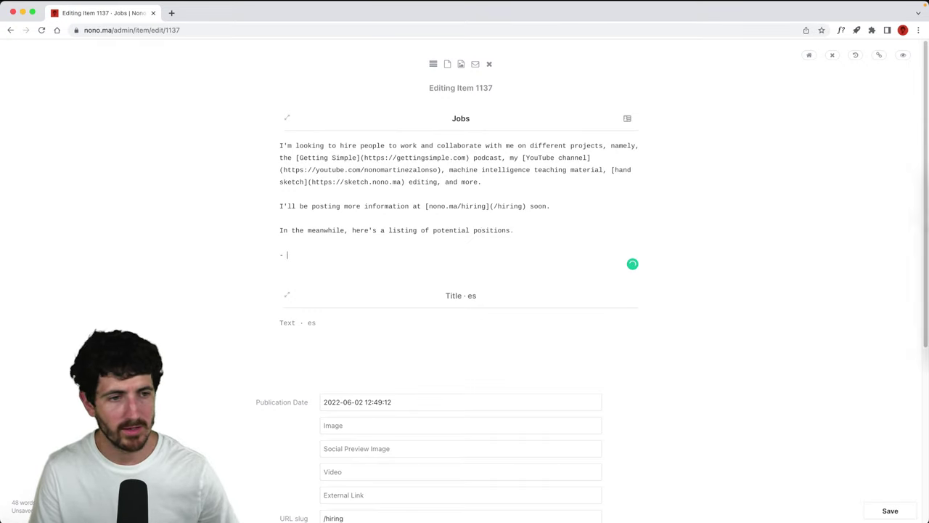
left_click(915, 200)
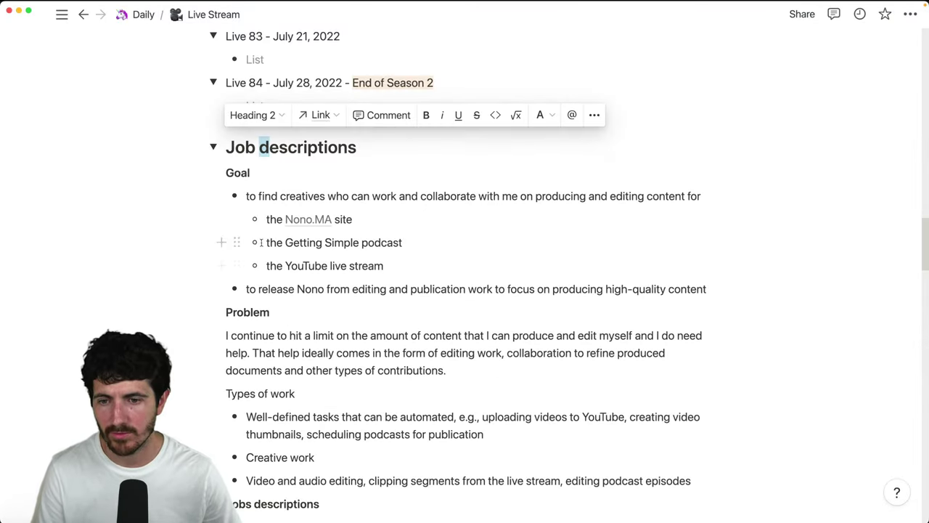
scroll(261, 242, "down", 5)
key("ctrl+alt+Right")
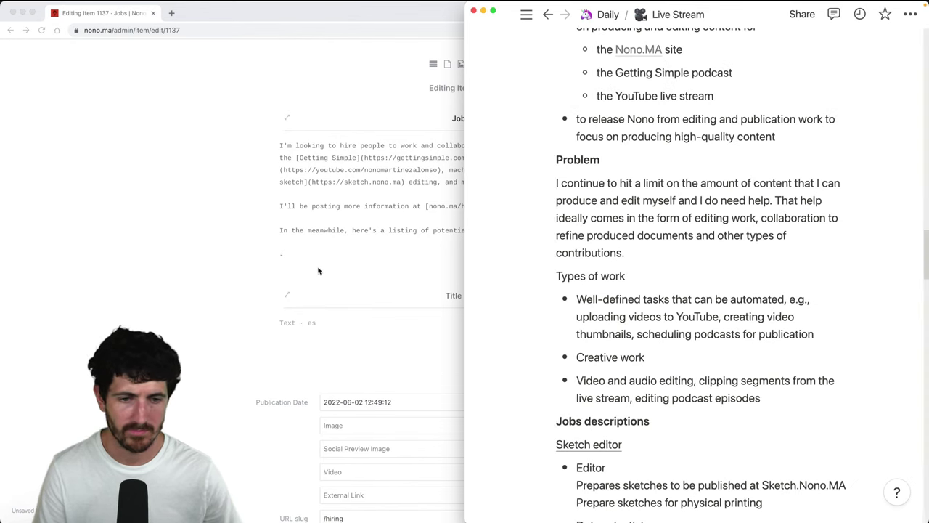
left_click(357, 139)
key("ctrl+alt+Left")
List "Sketch editor" and "Sketch dataset creator" as the first two positions, following the job descriptions in the notes
type("Sketch editor")
key("Return")
type("-")
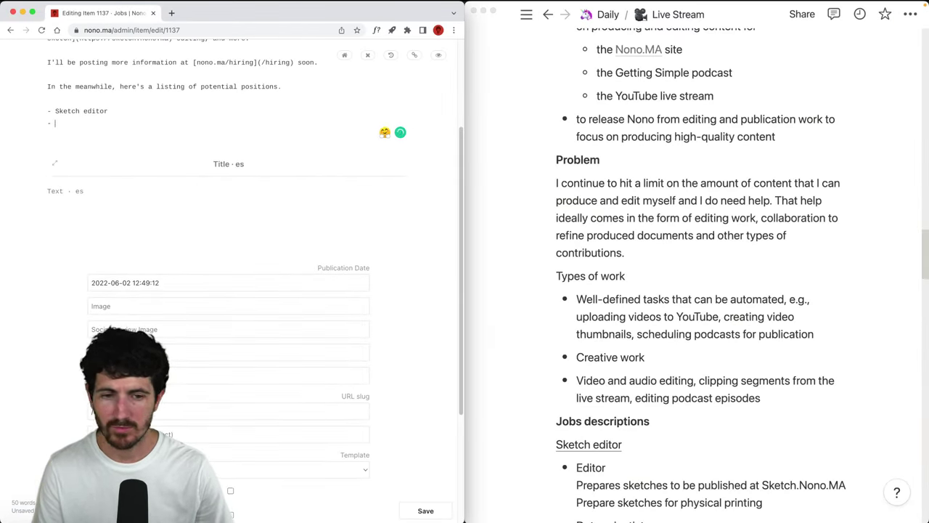
scroll(552, 217, "down", 5)
left_click(707, 221)
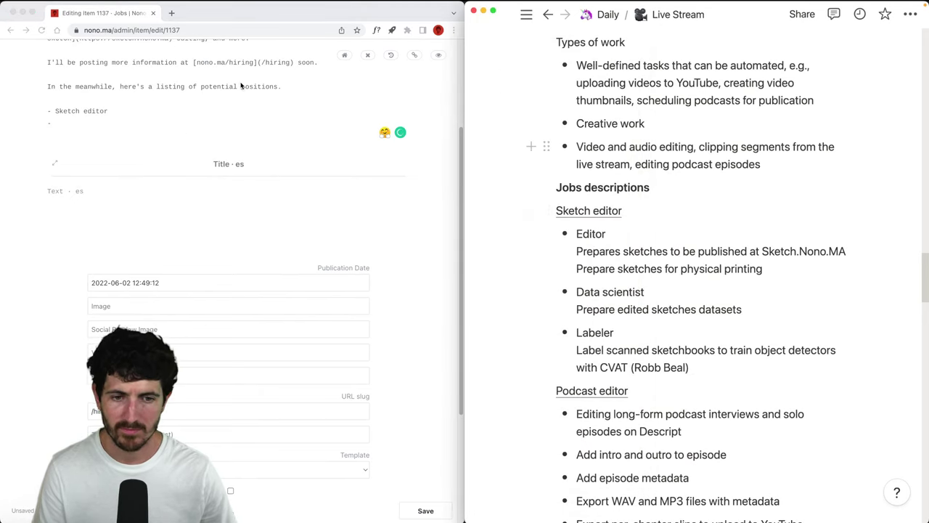
left_click(156, 129)
type("Sketch dataset creator")
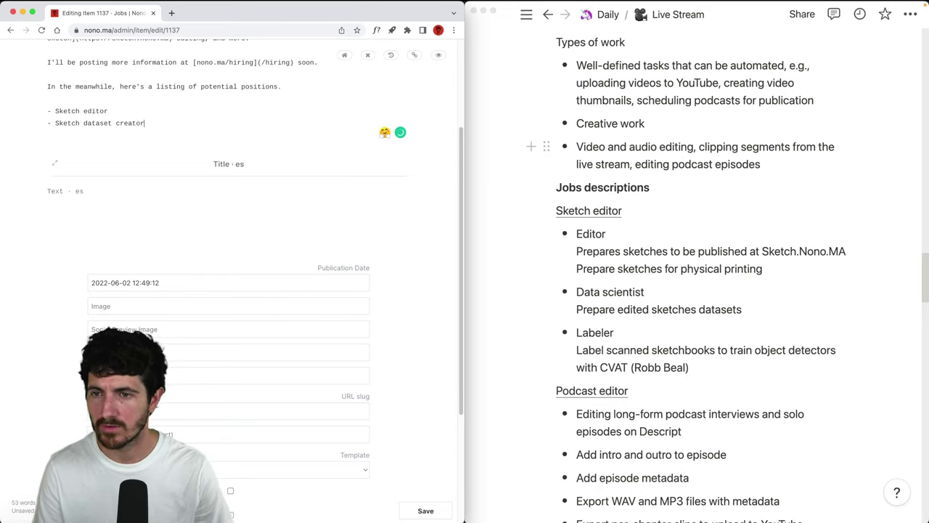
Add "Podcast editor" and "Podcast published" as bullets to the list of positions, consulting the podcast roles in the notes
key("Return")
type("Podcast editor")
key("Return")
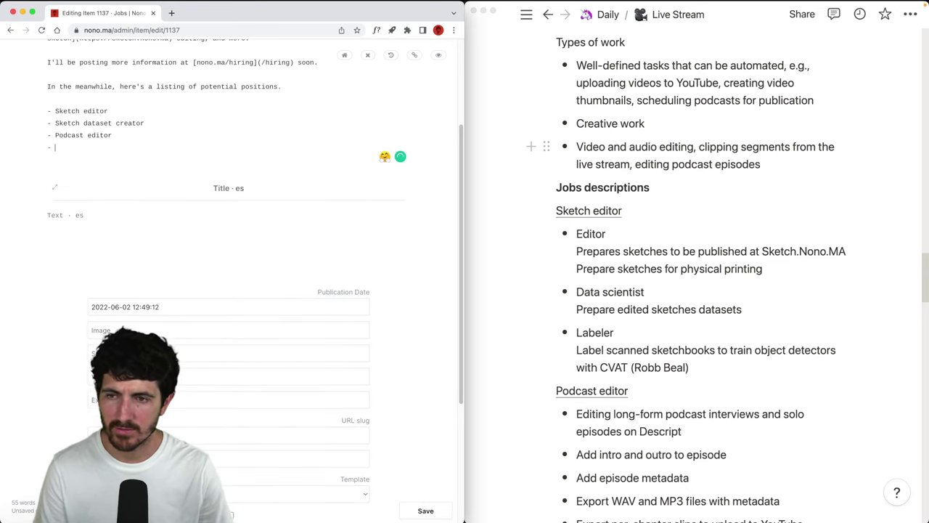
scroll(653, 291, "down", 8)
left_click(684, 234)
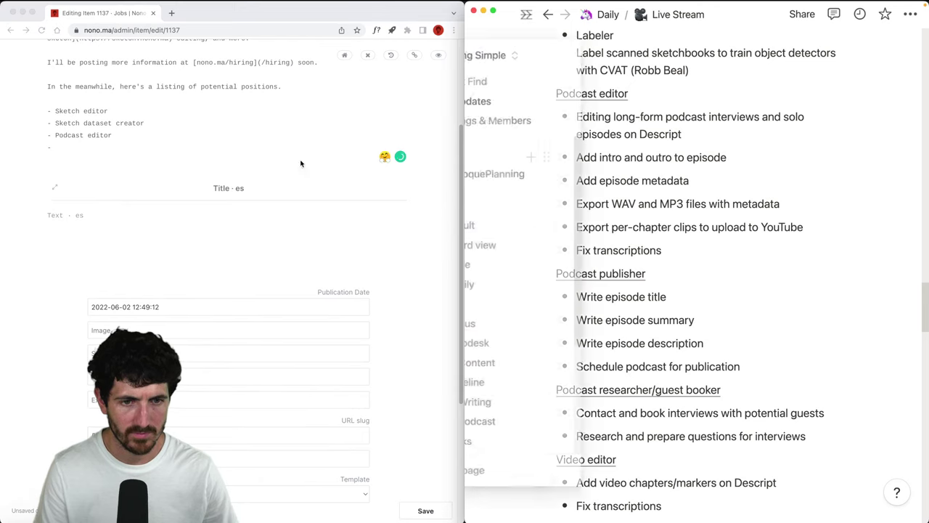
left_click(261, 176)
type("Podcast ")
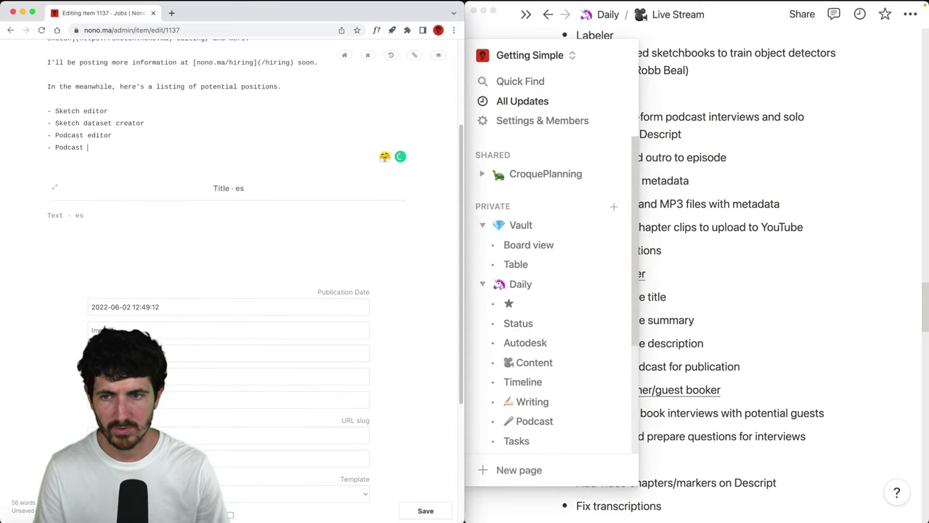
type("published")
Add a "Podcast guest researcher" bullet to the positions list, based on the researcher/guest booker role in the notes
left_click(686, 125)
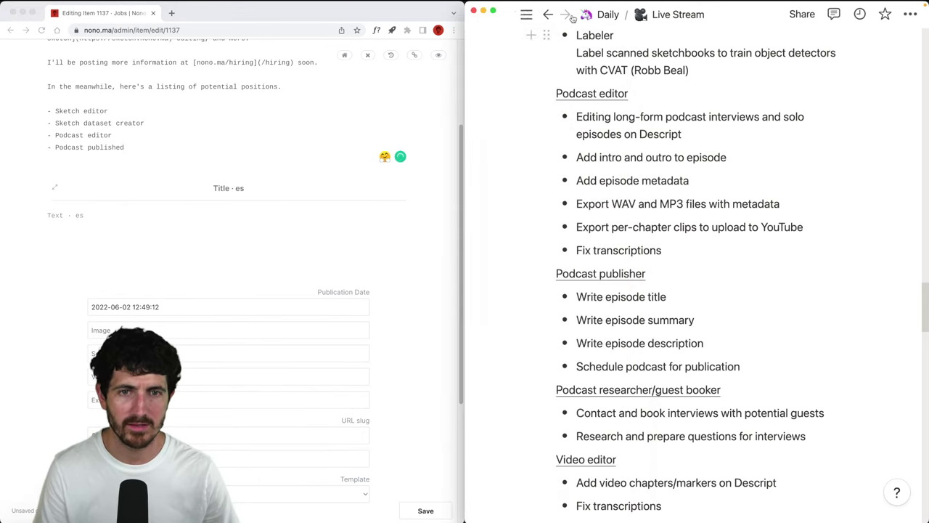
left_click(129, 167)
key("Return")
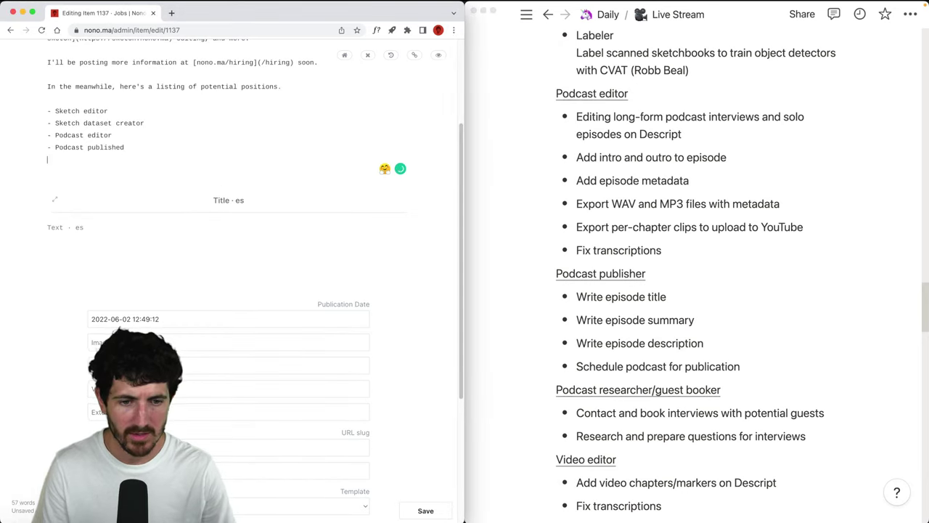
type("- Podcast")
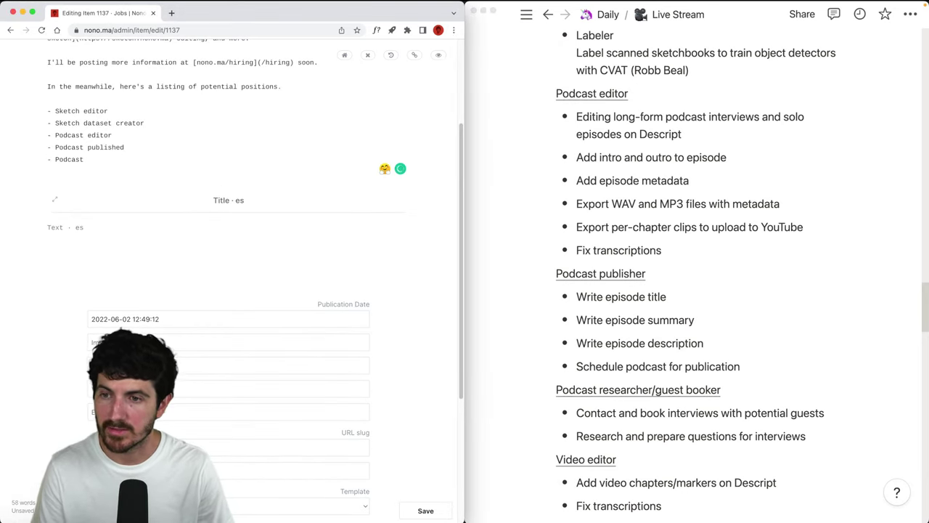
type(" guest resear")
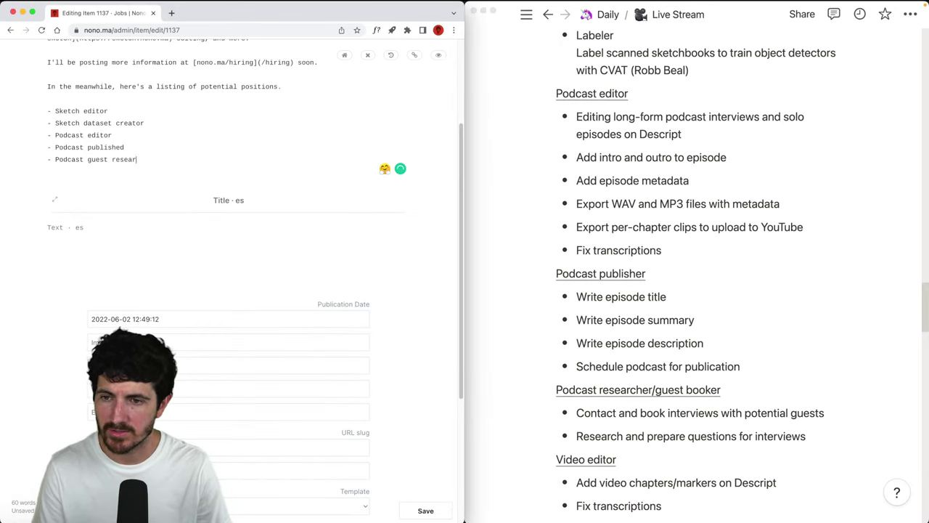
type("cher")
key("Return")
Add "Video editor" and "Machine learning content creator" as the final bullets of the positions list
type("- Podcast")
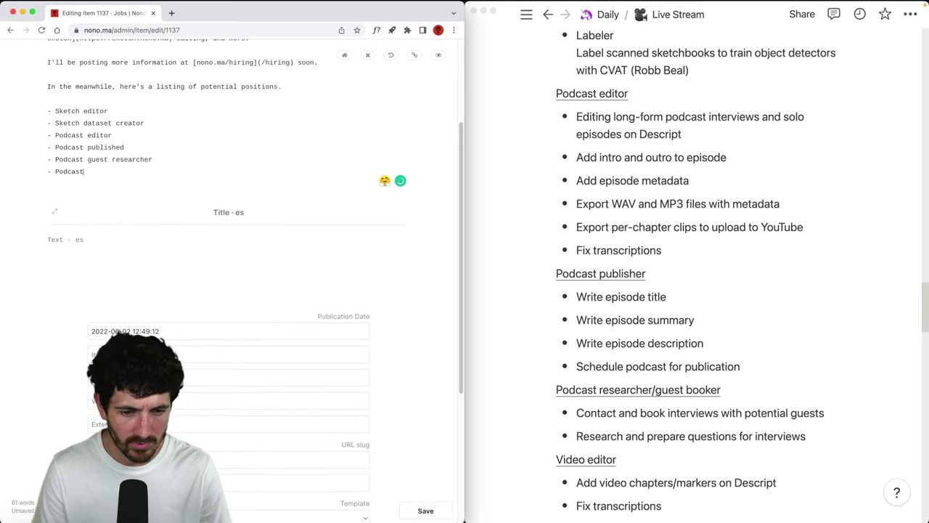
key("alt+shift+Left")
type("Video edi")
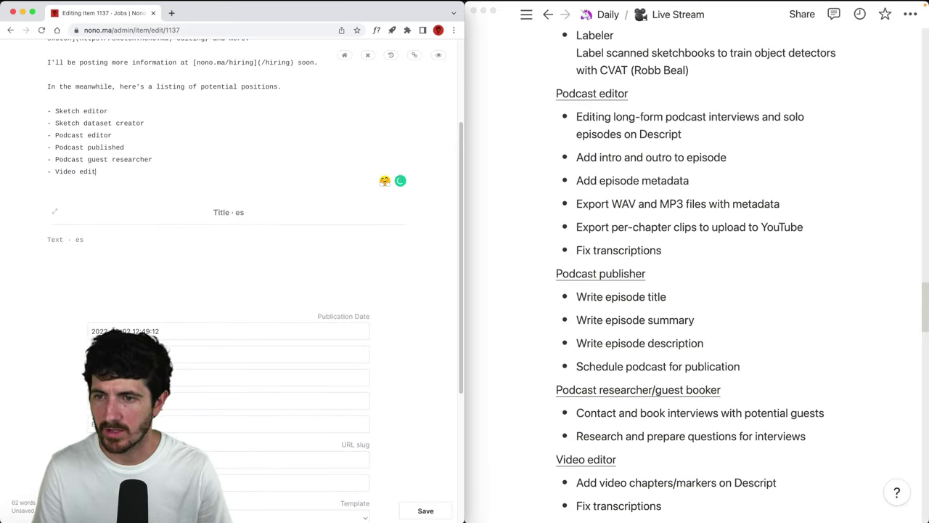
type("tor")
key("Return")
type("-")
scroll(694, 269, "down", 5)
left_click(693, 269)
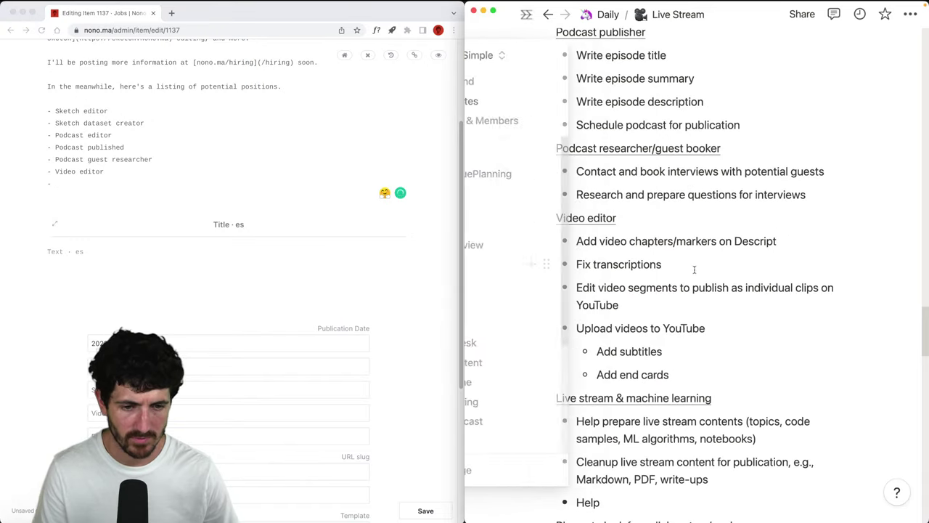
left_click(127, 210)
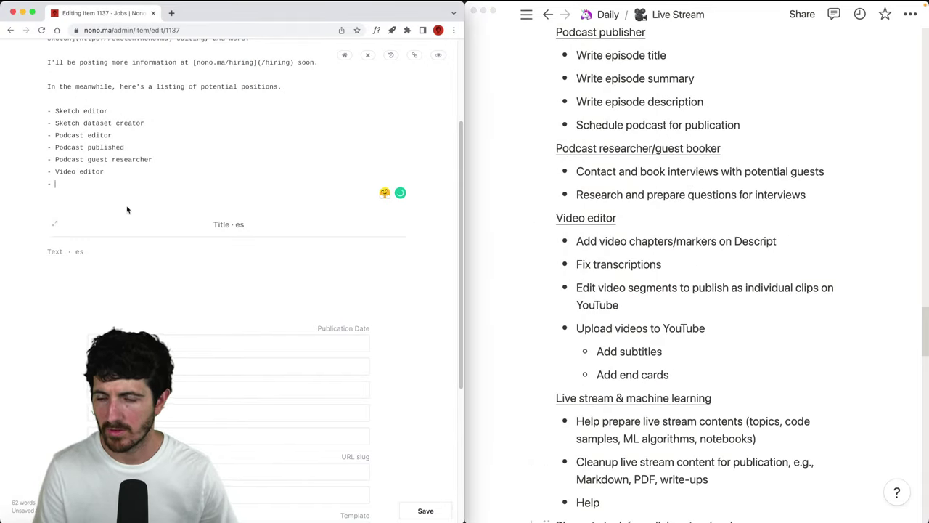
type("Machine learning content creator")
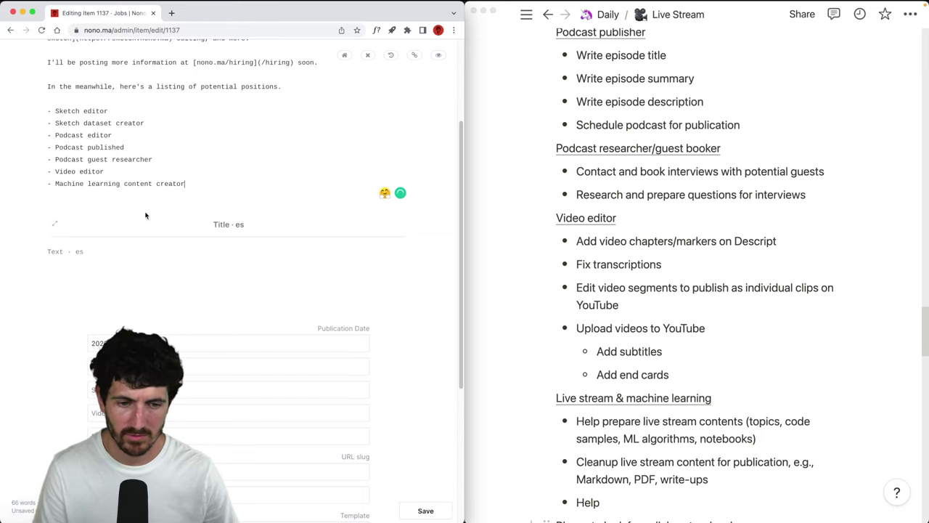
Review the remaining job descriptions in the notes and correct the "Podcast published" bullet to "Podcast publisher"
scroll(545, 504, "down", 5)
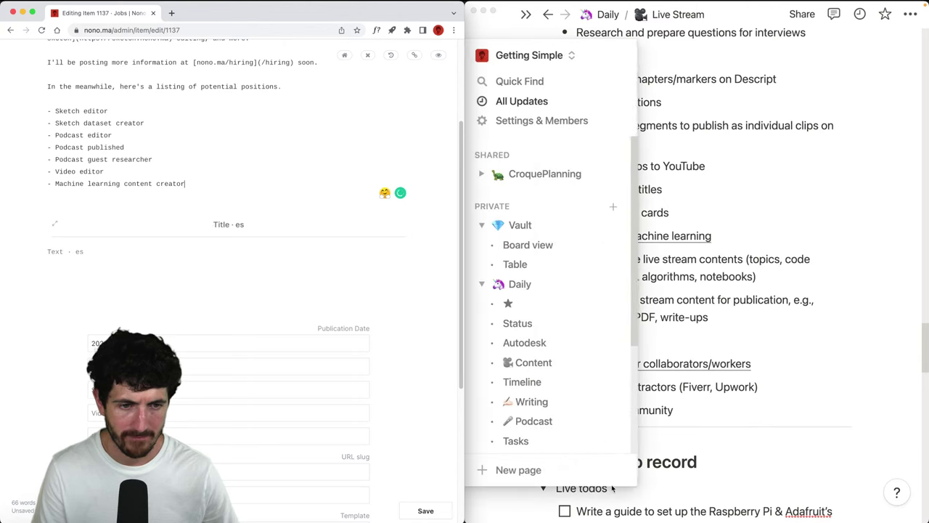
left_click(501, 341)
left_click(147, 182)
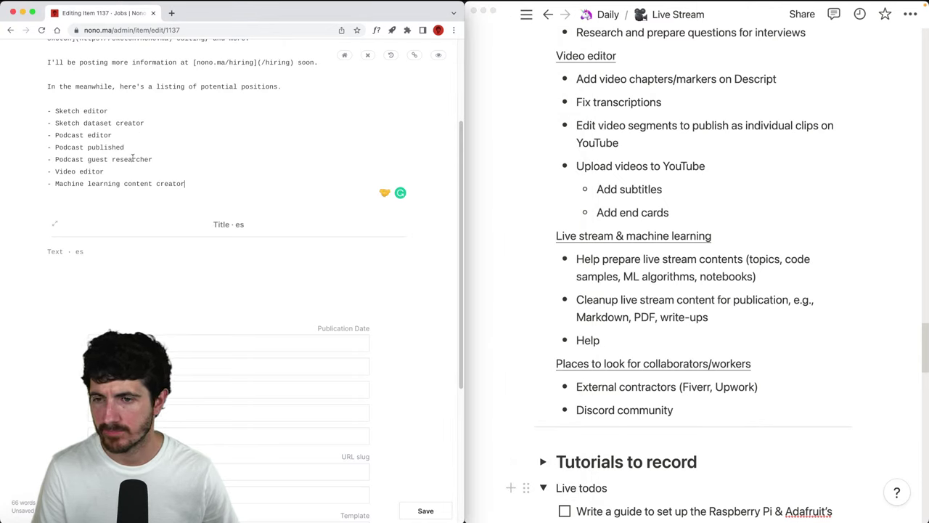
key("BackSpace")
type("r")
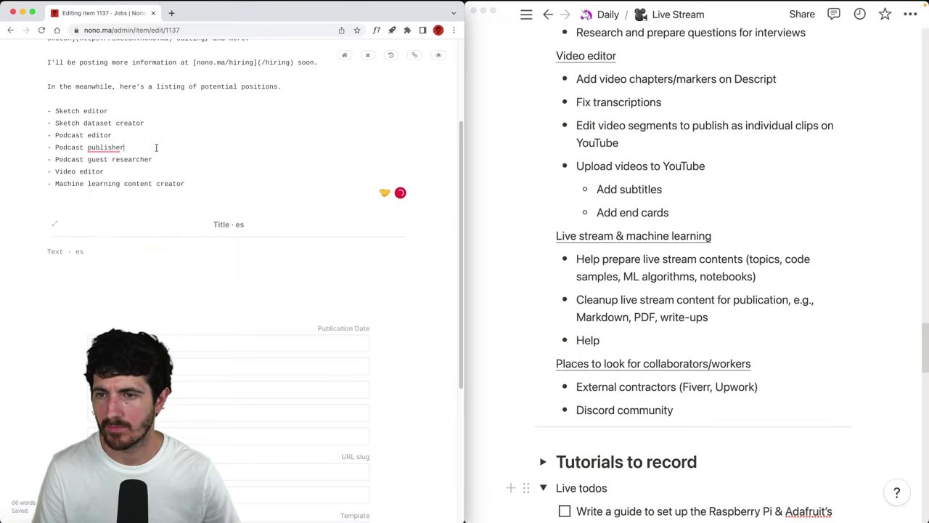
Enlarge the browser window, view the public Jobs page, check the Discord live channel's request, and copy the page address nono.ma/hiring
key("ctrl+alt+Return")
left_click(908, 56)
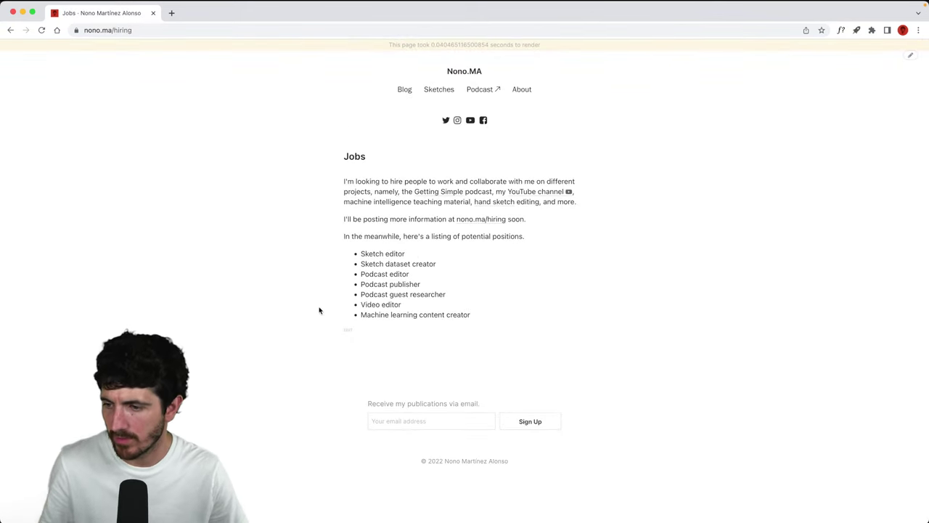
mouse_move(926, 311)
left_click(915, 291)
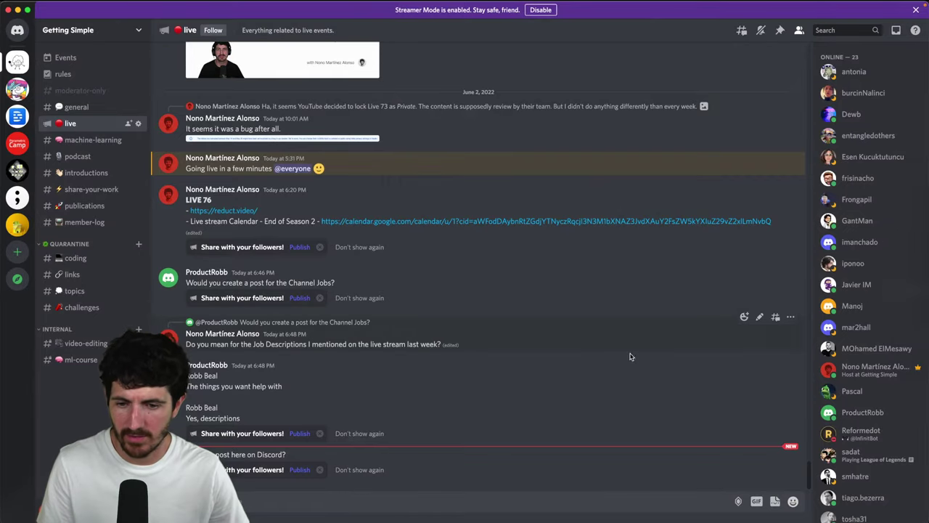
left_click(257, 458)
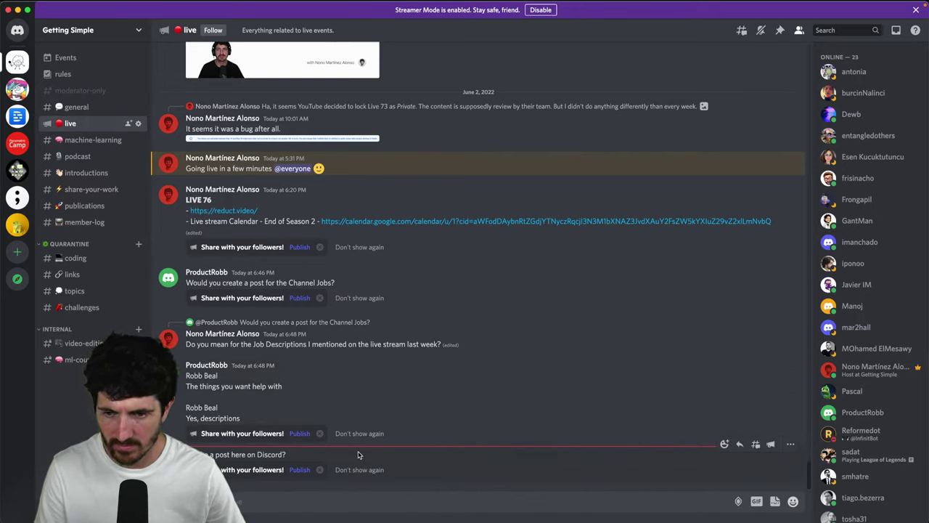
key("super+Tab")
key("super+l")
key("super+c")
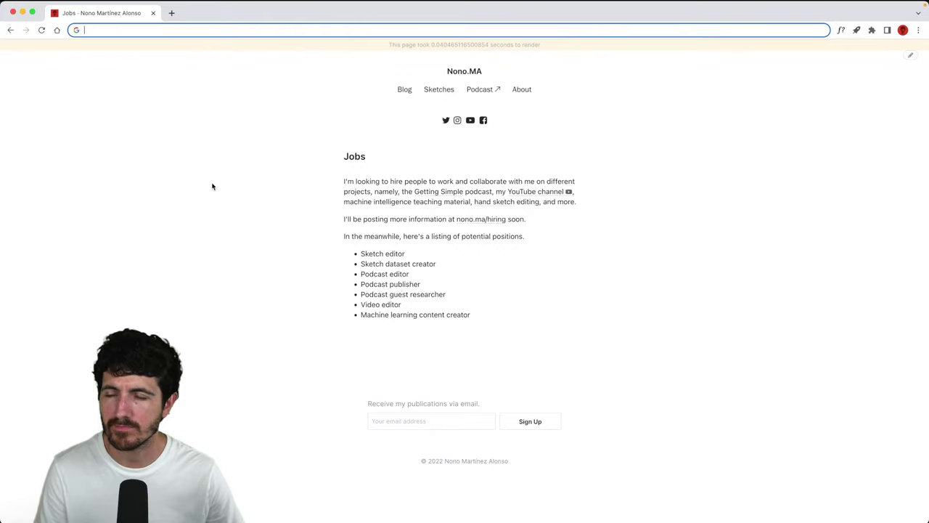
key("super+Tab")
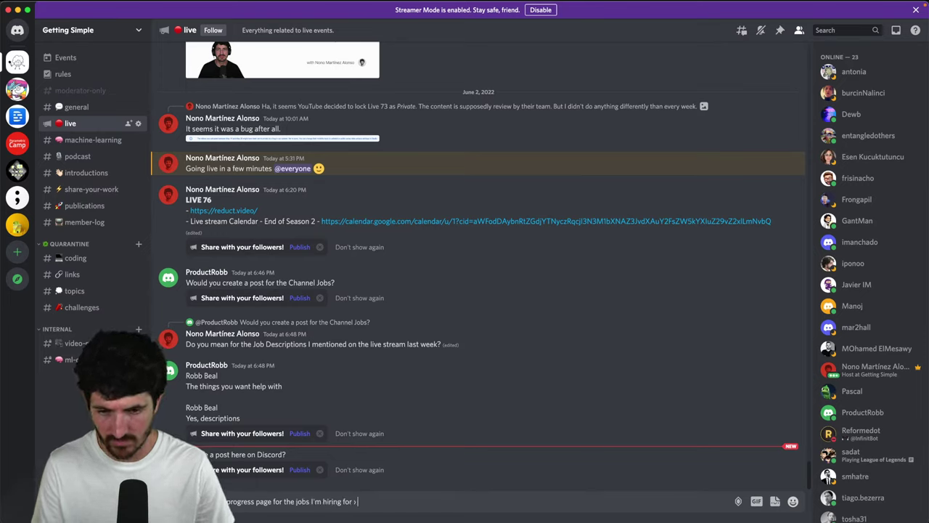
key("super+v")
key("Return")
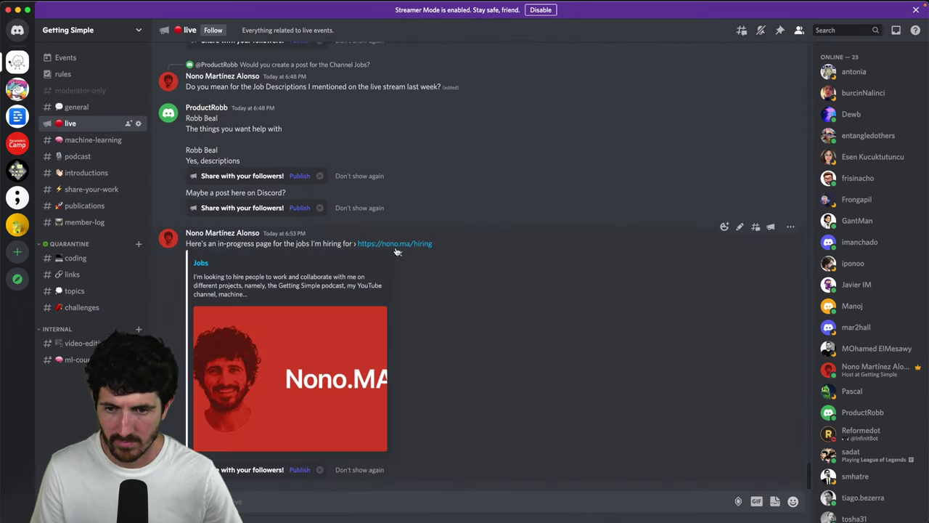
left_click(403, 254)
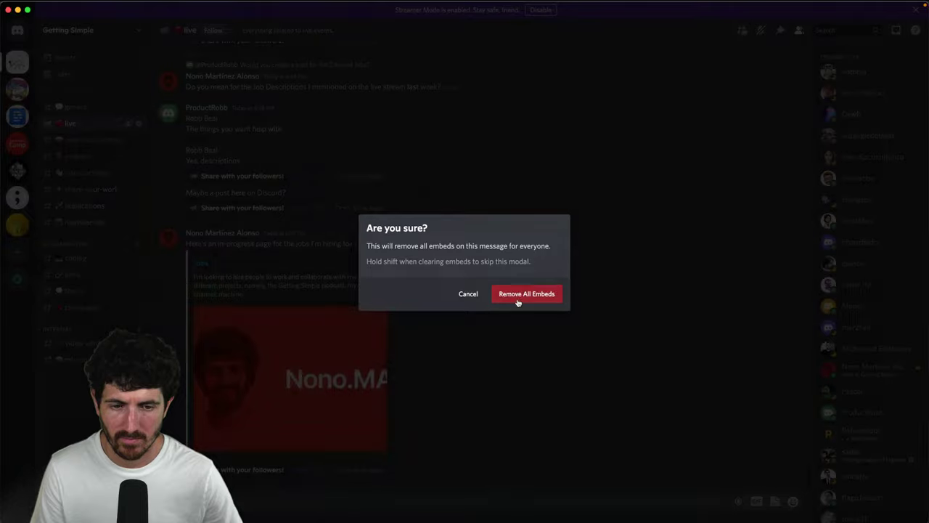
left_click(518, 297)
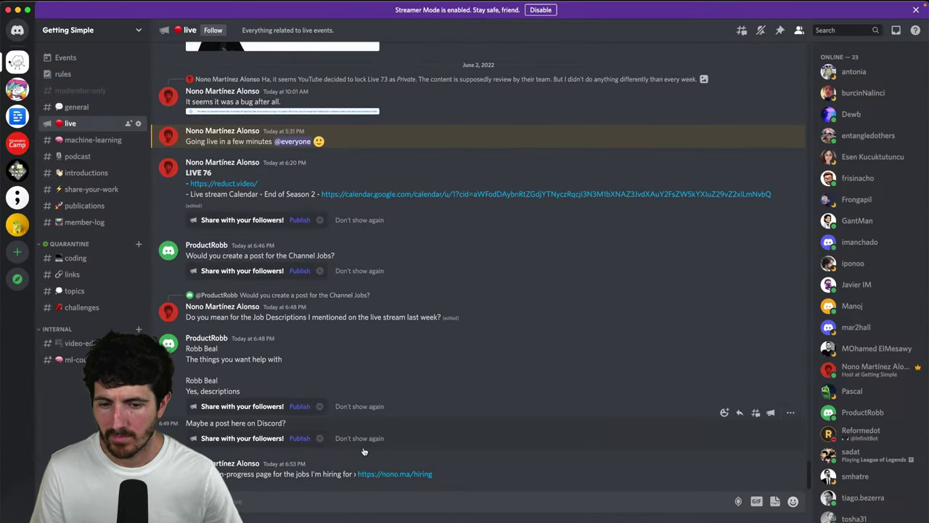
Copy the hiring page message from the live channel, post it in the general channel, and remove its link preview
left_click_drag(439, 474, 218, 474)
key("super+c")
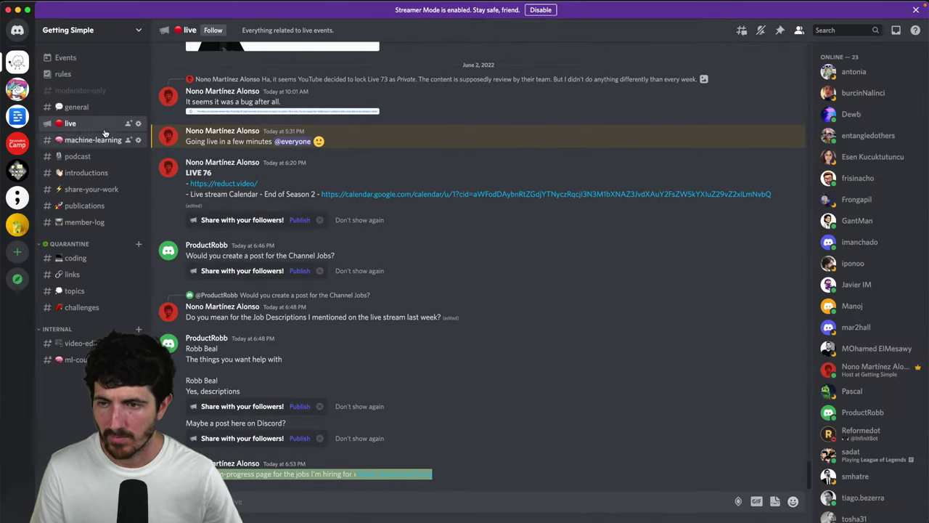
left_click(77, 107)
key("super+v")
key("Return")
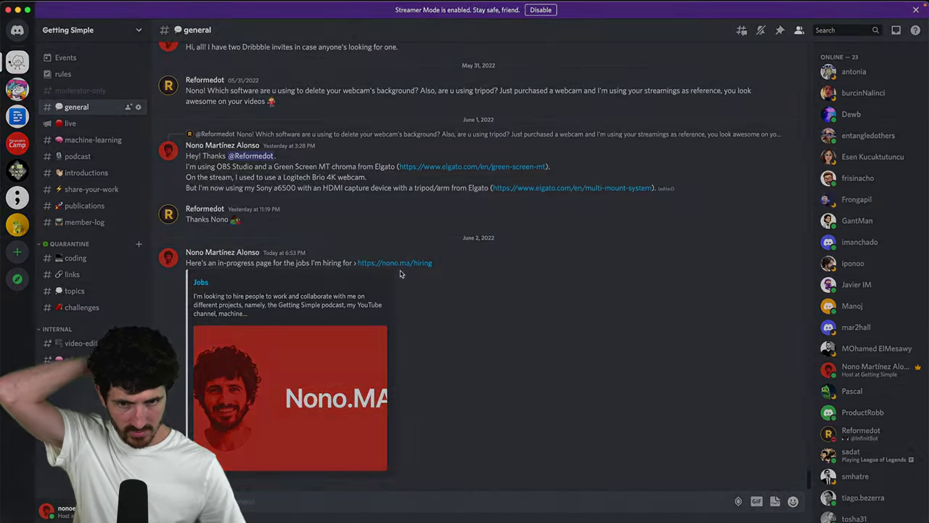
left_click(400, 274)
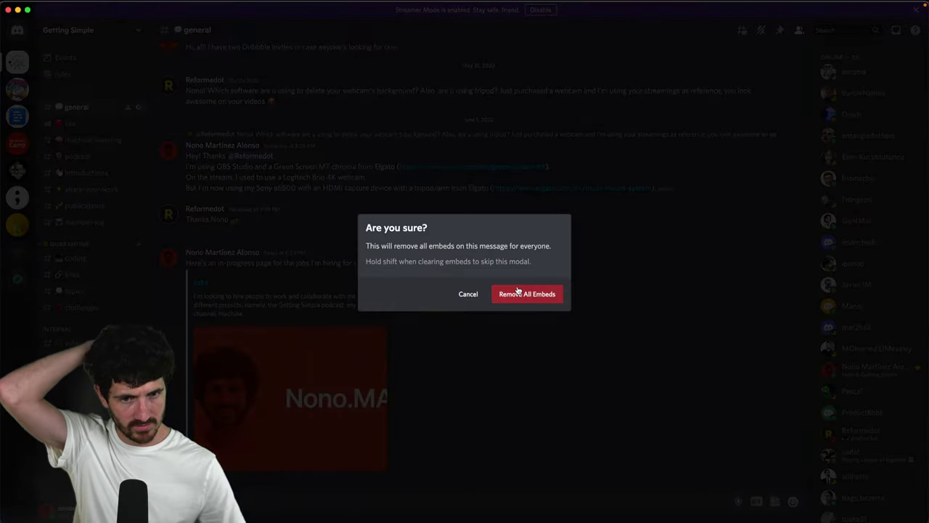
left_click(527, 295)
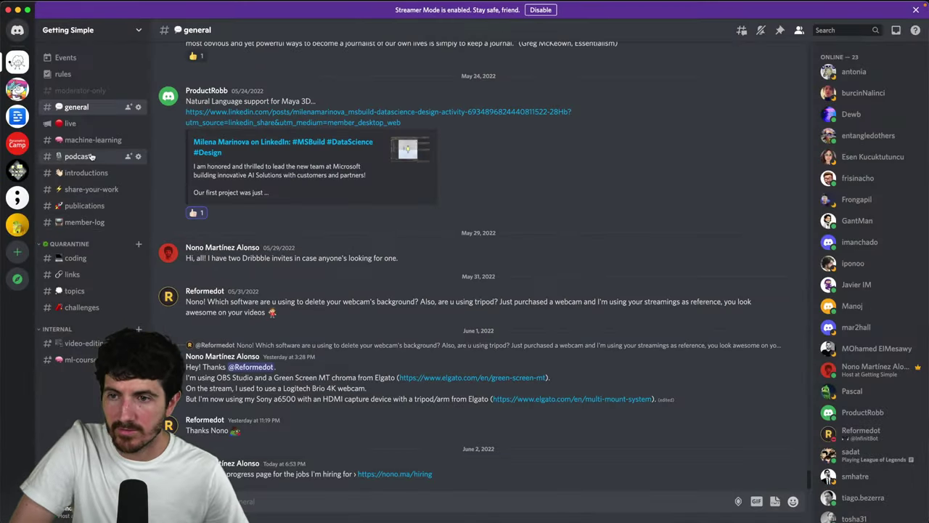
Return to the browser and review the positions listed on the public Jobs page
mouse_move(918, 236)
left_click(915, 217)
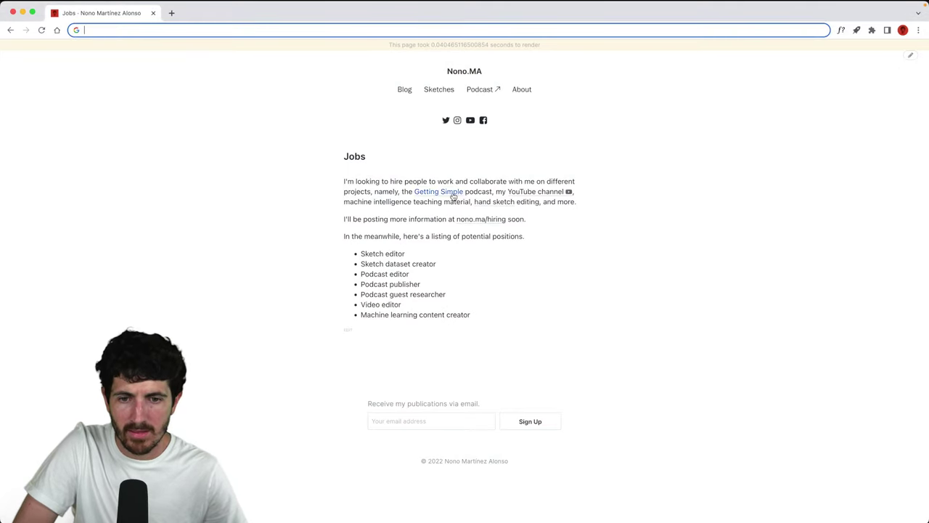
left_click_drag(485, 312, 419, 247)
left_click(328, 195)
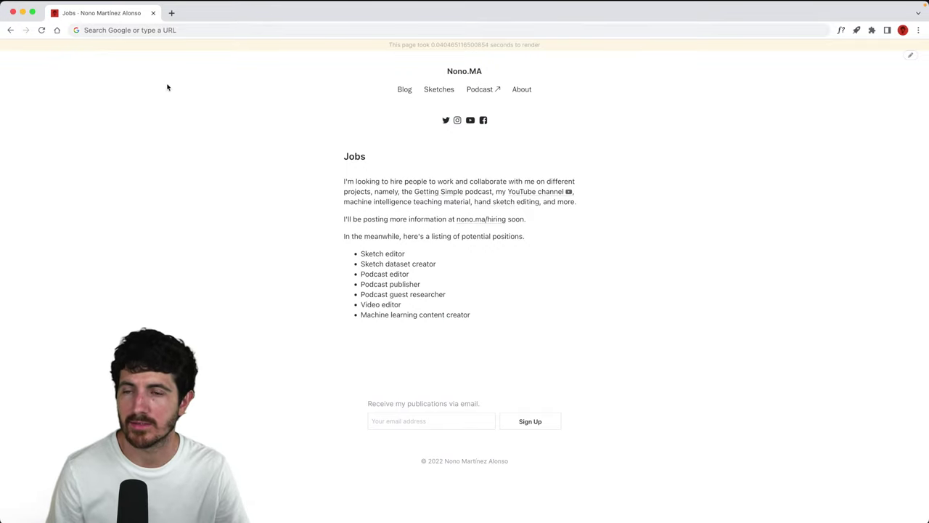
key("Escape")
left_click(312, 127)
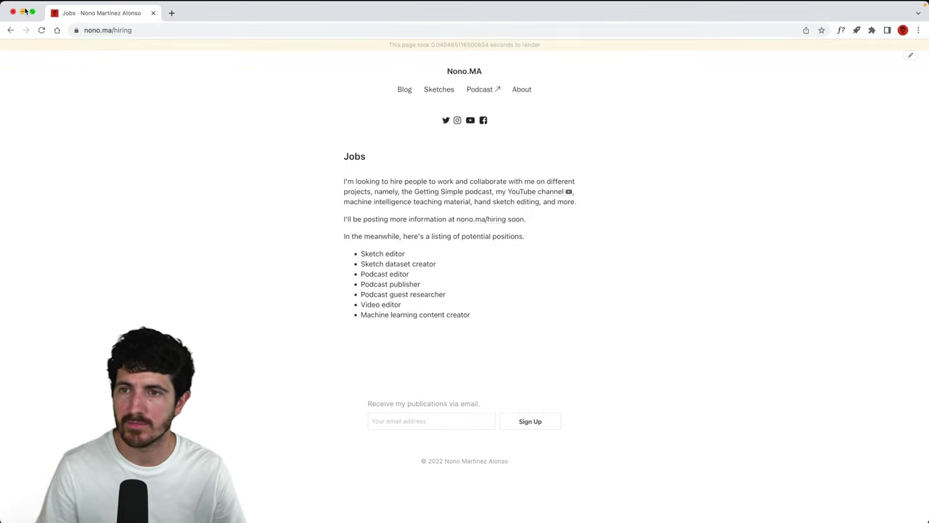
Load nono.ma/jobs to check whether it leads to the hiring page, and return to Discord
left_click(108, 30)
double_click(120, 30)
type("jobs")
key("Return")
key("super+Tab")
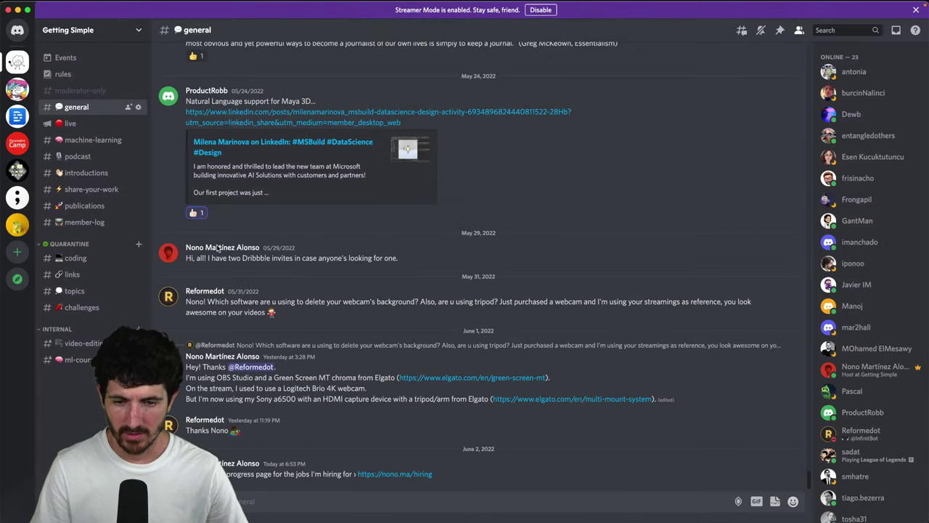
key("super+Tab")
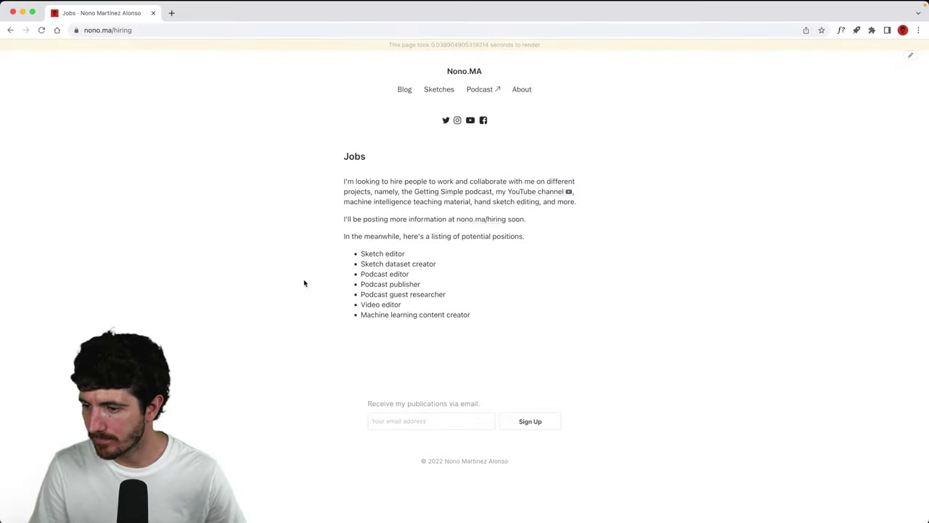
key("super+Tab")
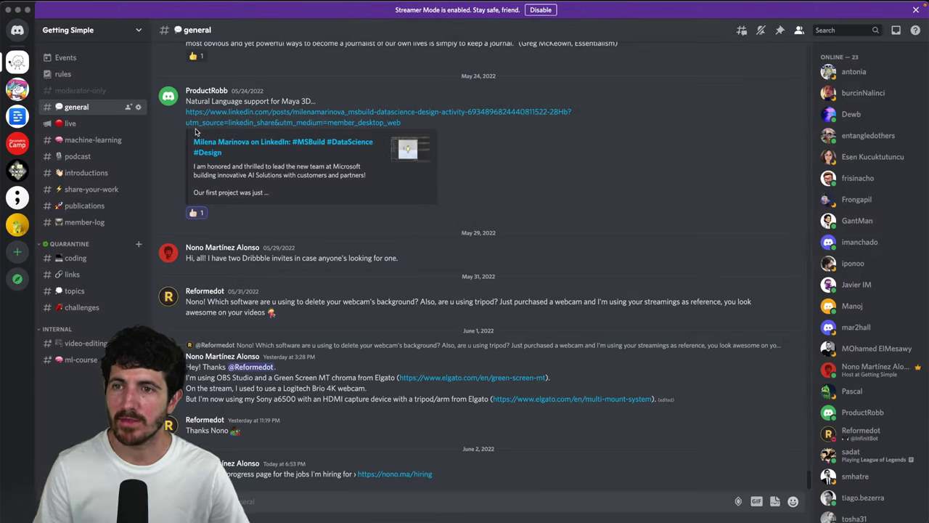
Close the Discord window and widen the Live Stream notes window while moving past the job descriptions
left_click(8, 10)
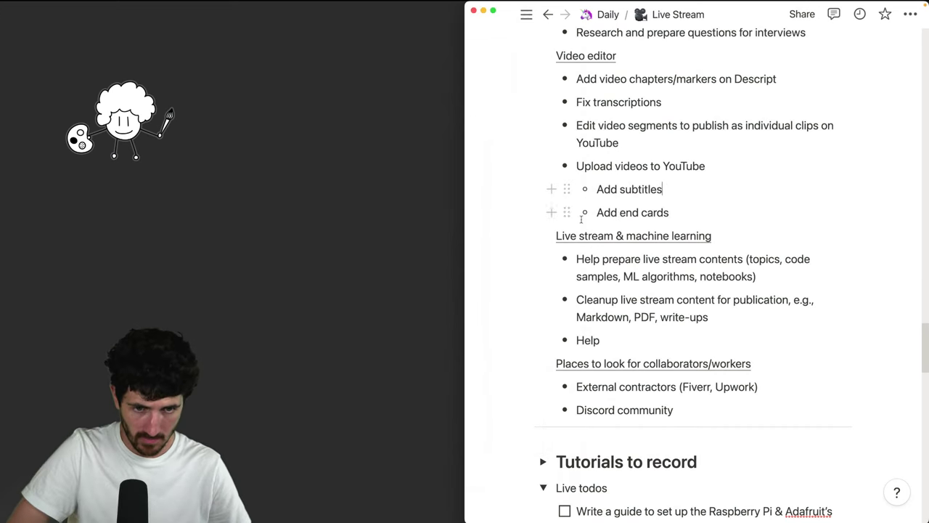
scroll(592, 288, "down", 3)
left_click_drag(460, 259, 244, 305)
scroll(477, 318, "down", 3)
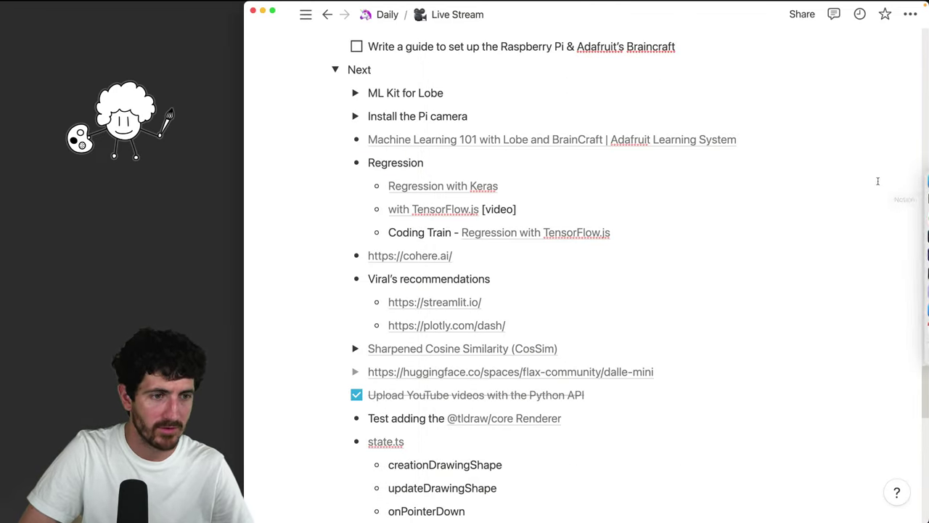
Lock the Notion sidebar open and collapse its Vault and Daily page trees
mouse_move(306, 16)
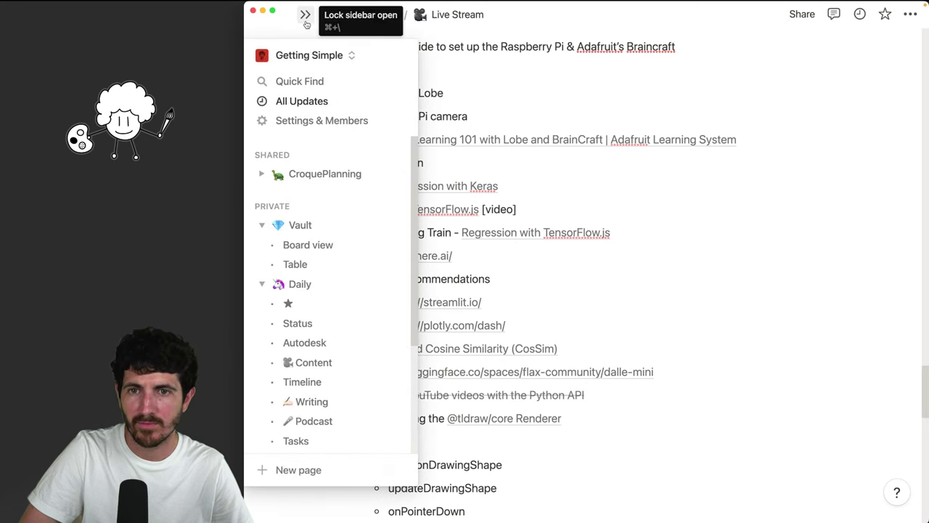
left_click(305, 20)
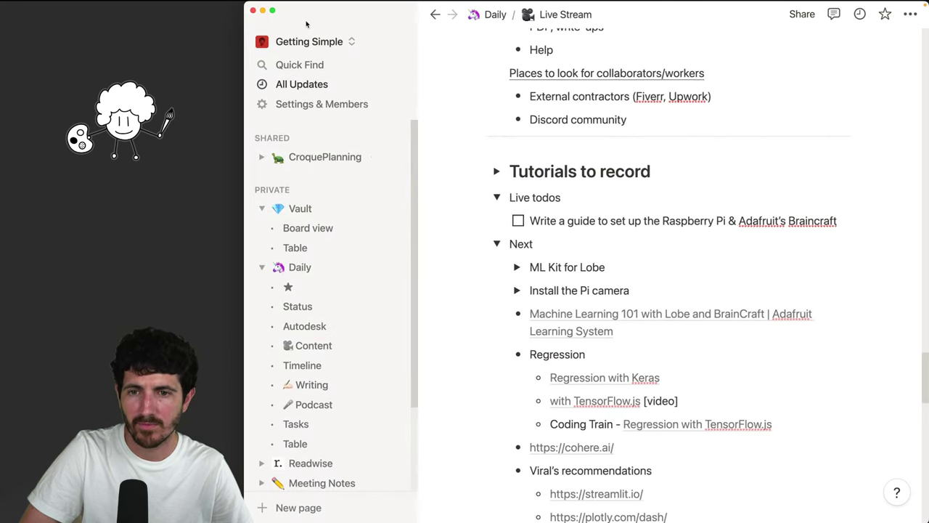
left_click(261, 208)
left_click(262, 228)
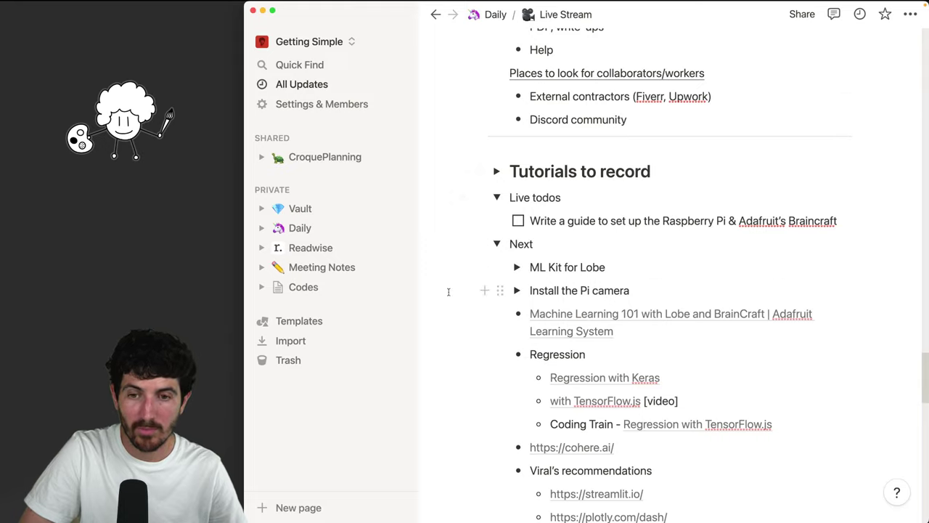
Expand the ML Course section at the end of the notes and examine its TensorFlow model formats entries
scroll(449, 291, "down", 15)
scroll(472, 279, "down", 6)
left_click(498, 247)
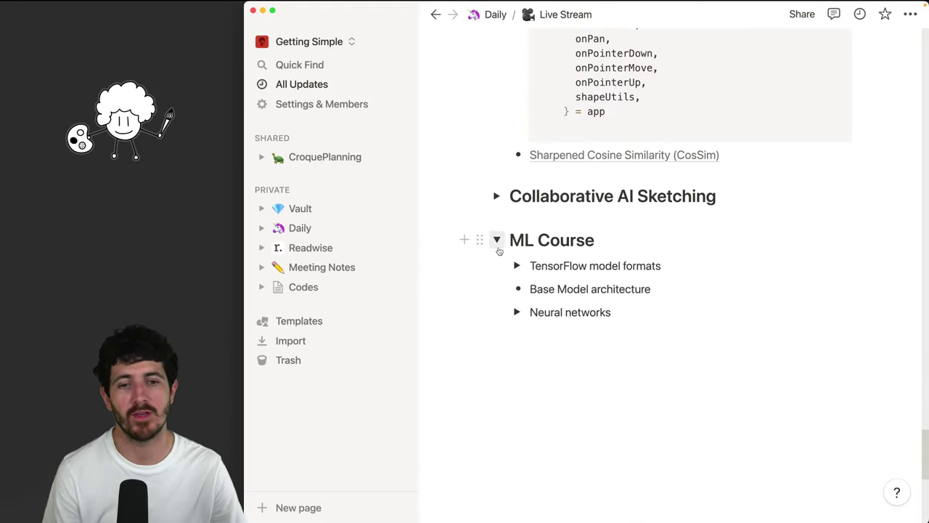
left_click(515, 267)
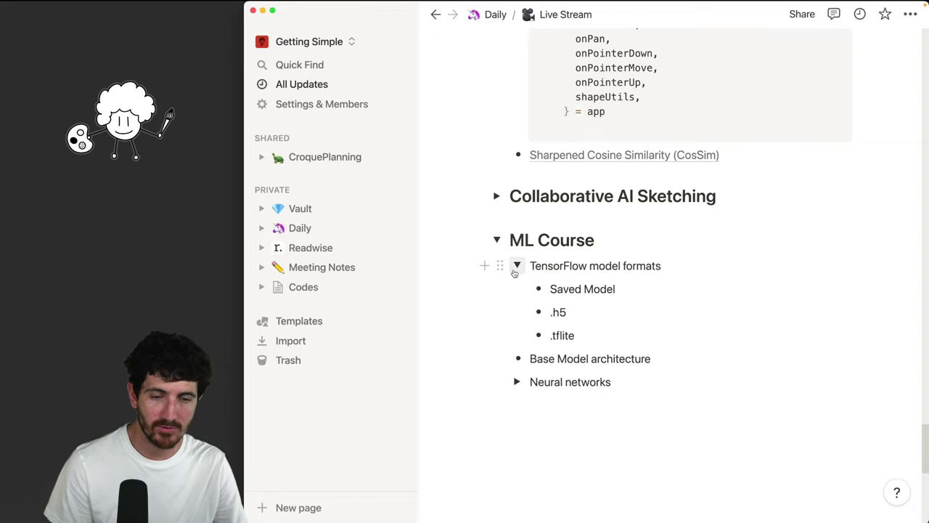
left_click(516, 267)
Convert the "Base Model architecture" bullet under ML Course into a toggle list item and leave it collapsed
key("Escape")
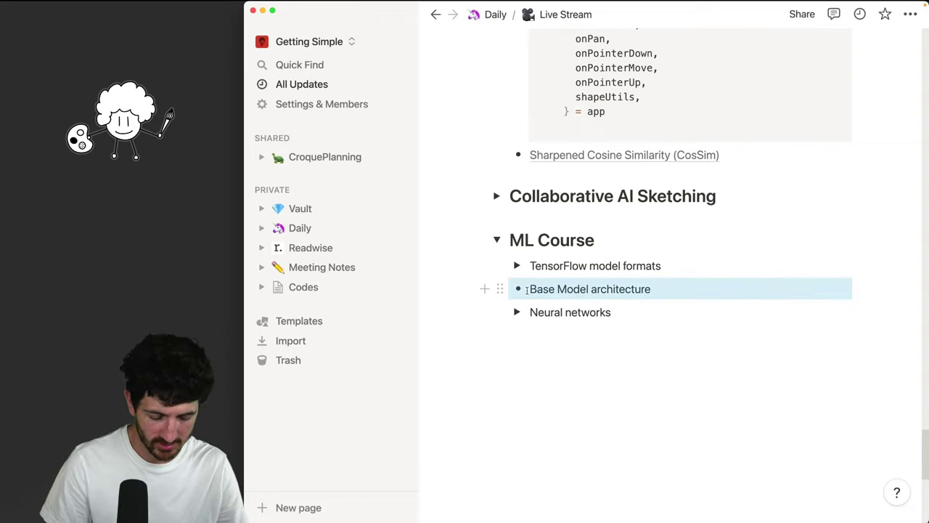
key("super+alt+7")
key("Return")
key("super+Return")
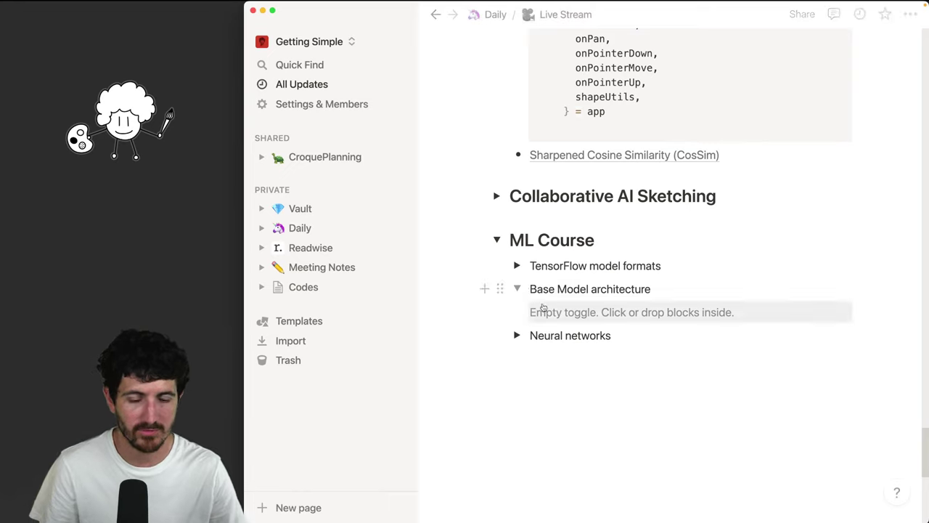
left_click(517, 289)
left_click(517, 312)
left_click(519, 314)
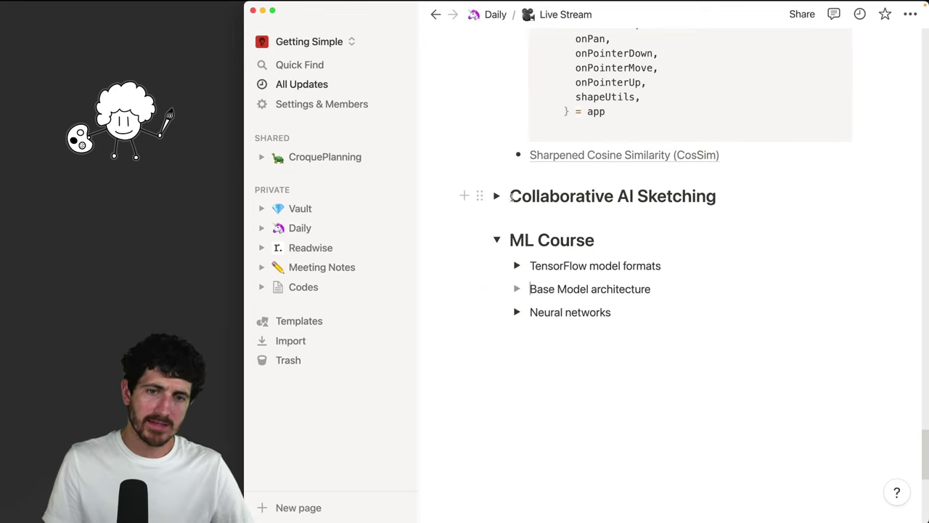
Expand the Collaborative AI Sketching section, review its project notes, and collapse it again
left_click(497, 196)
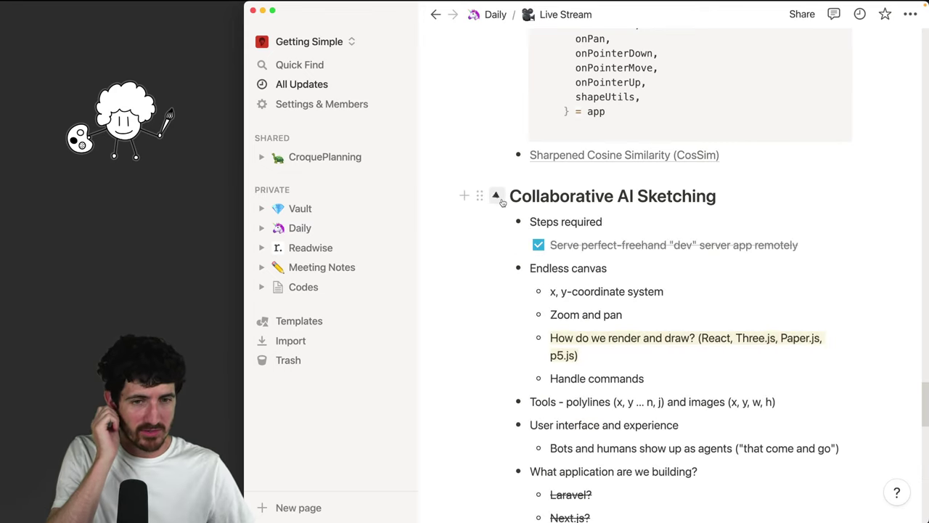
scroll(554, 287, "down", 10)
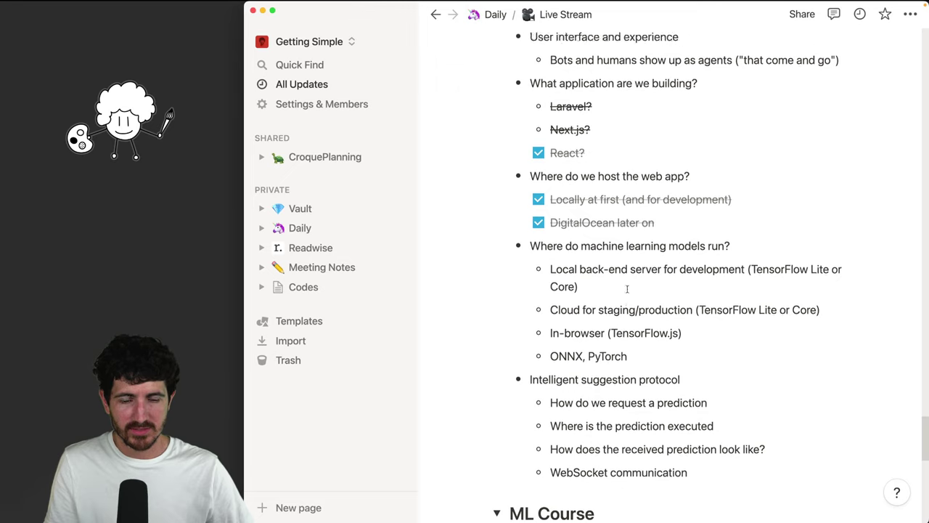
scroll(508, 188, "up", 5)
scroll(506, 135, "up", 3)
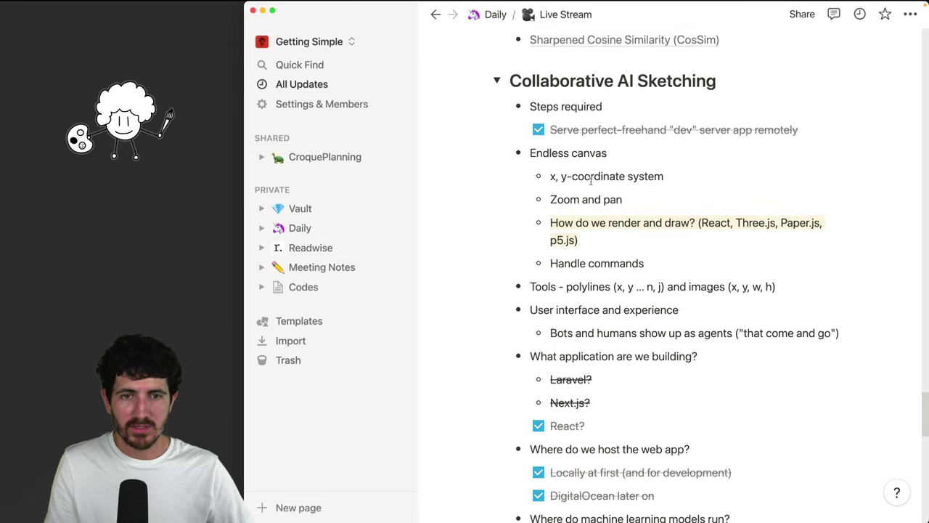
left_click(498, 74)
Review the topics in the Next list, including the "Install the Pi camera" notes, and collapse those notes again
scroll(511, 146, "up", 4)
scroll(516, 193, "up", 10)
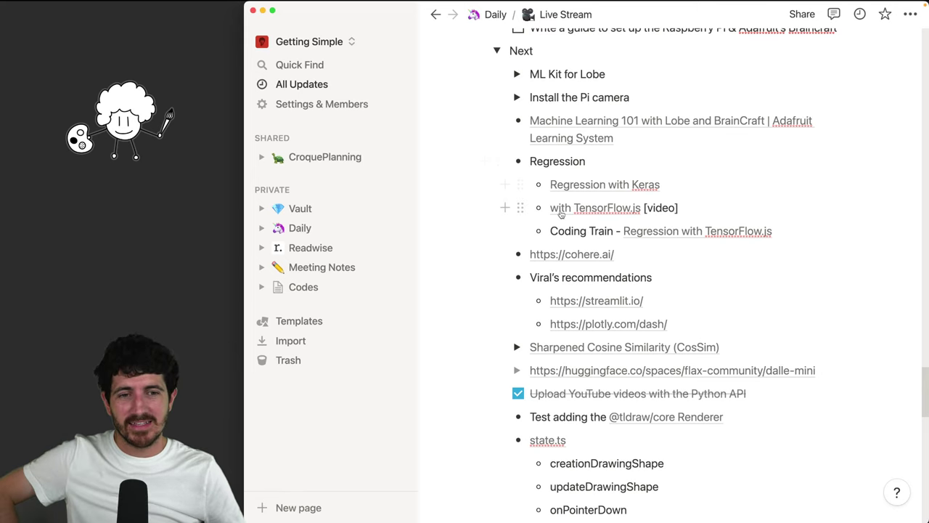
mouse_move(643, 226)
scroll(581, 181, "up", 1)
left_click(517, 110)
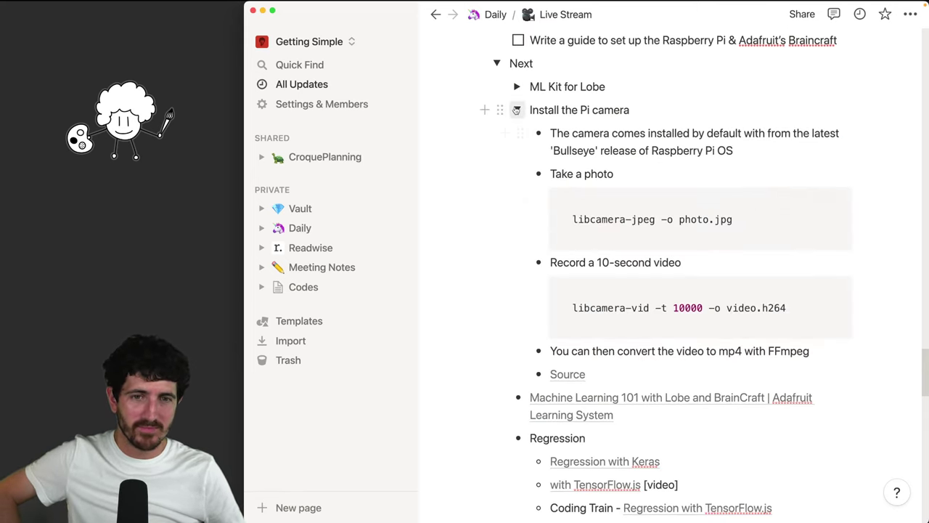
left_click(517, 110)
scroll(534, 206, "up", 3)
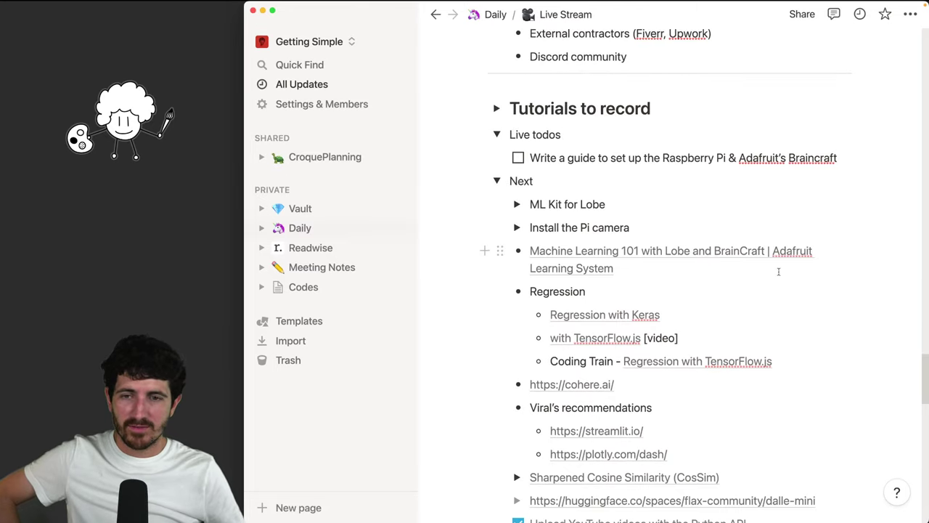
left_click(919, 216)
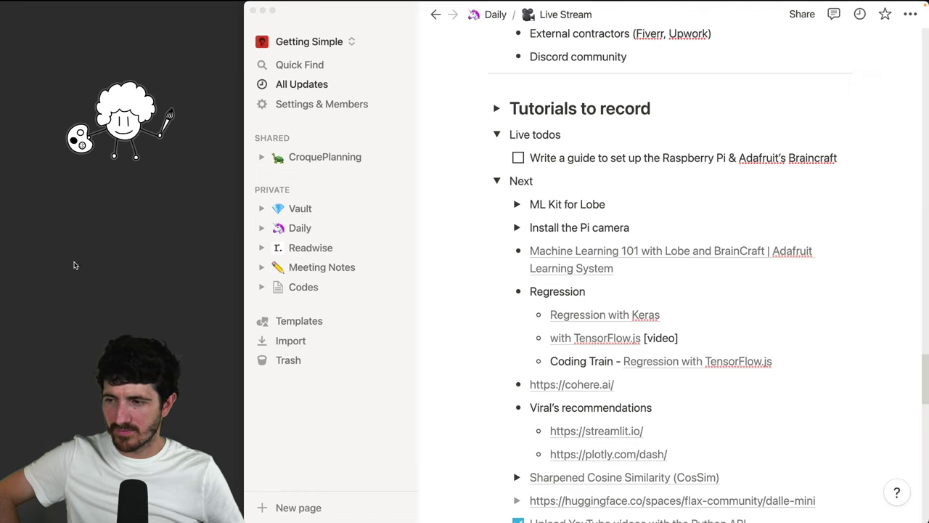
Leave the Notion notes, switch to Google Chrome, and open gettingsimple.com/podcast in full screen
left_click(914, 199)
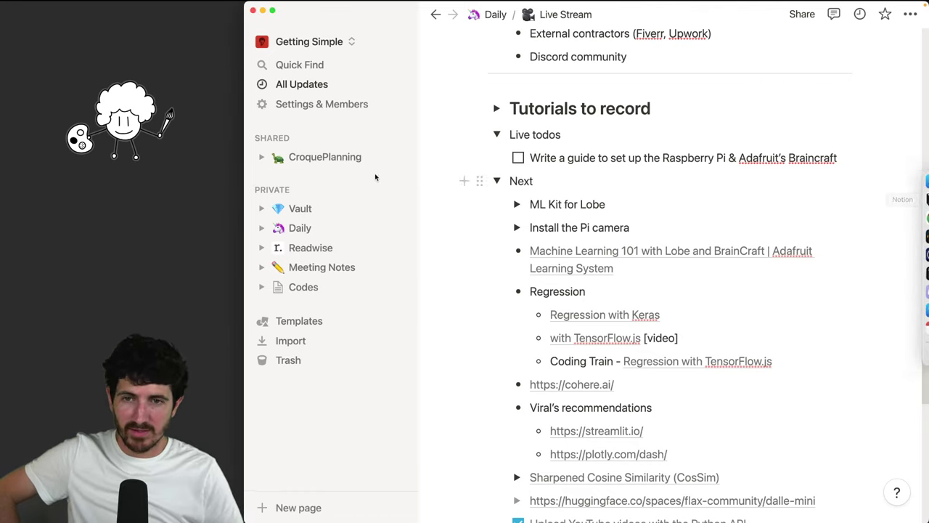
key("super+h")
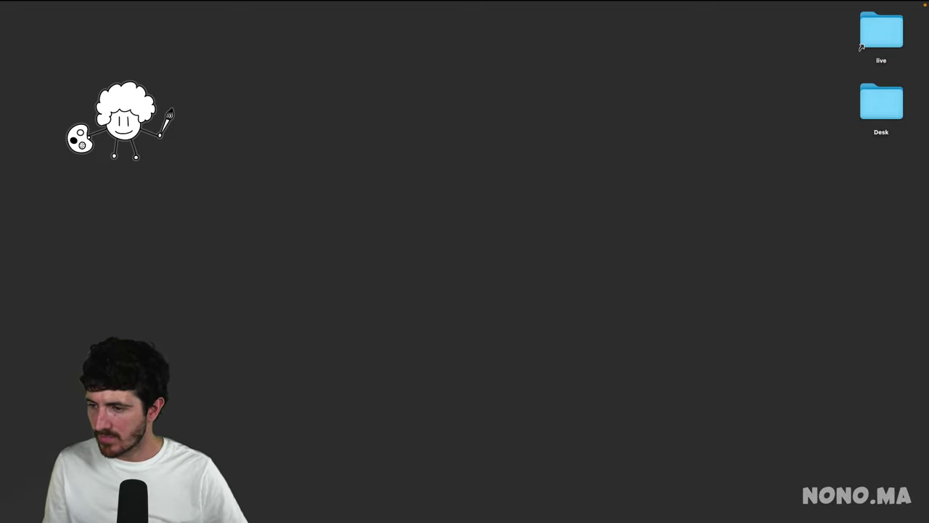
key("super+Tab")
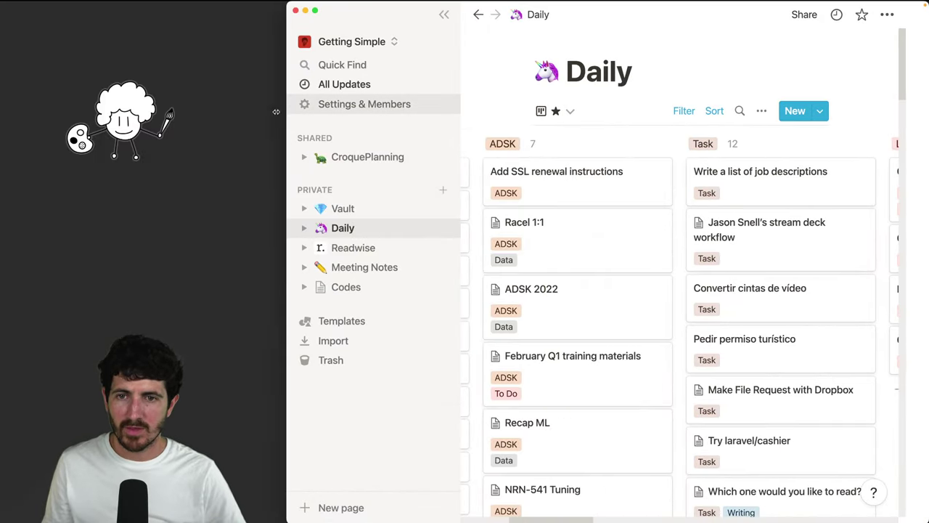
mouse_move(921, 218)
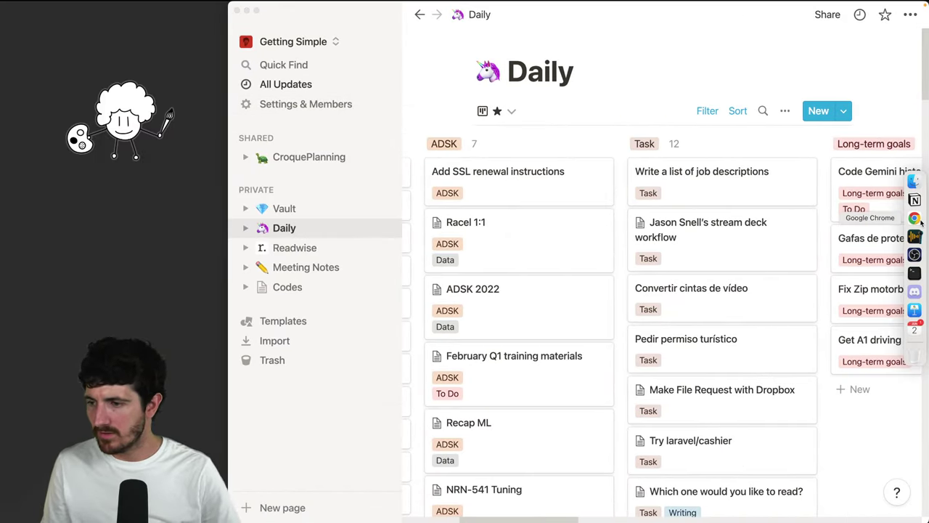
left_click(915, 219)
type("gett")
key("Return")
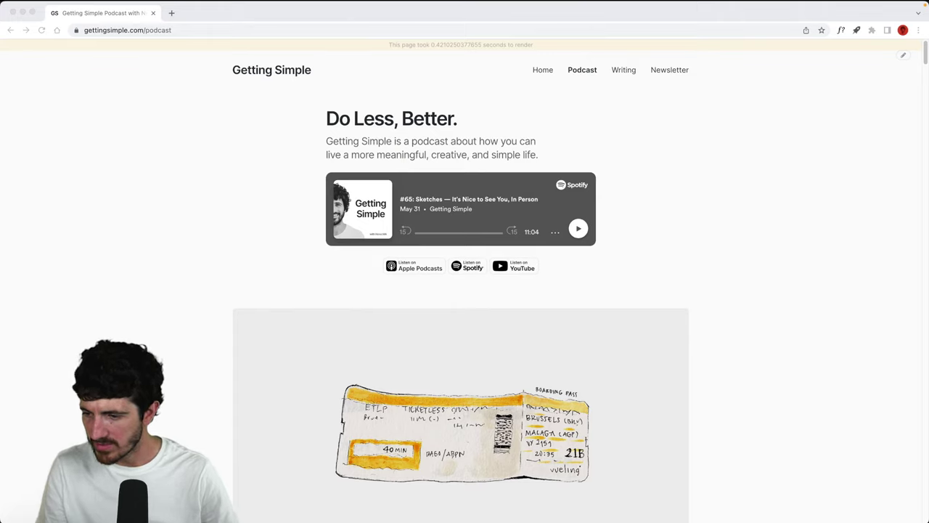
left_click(230, 231)
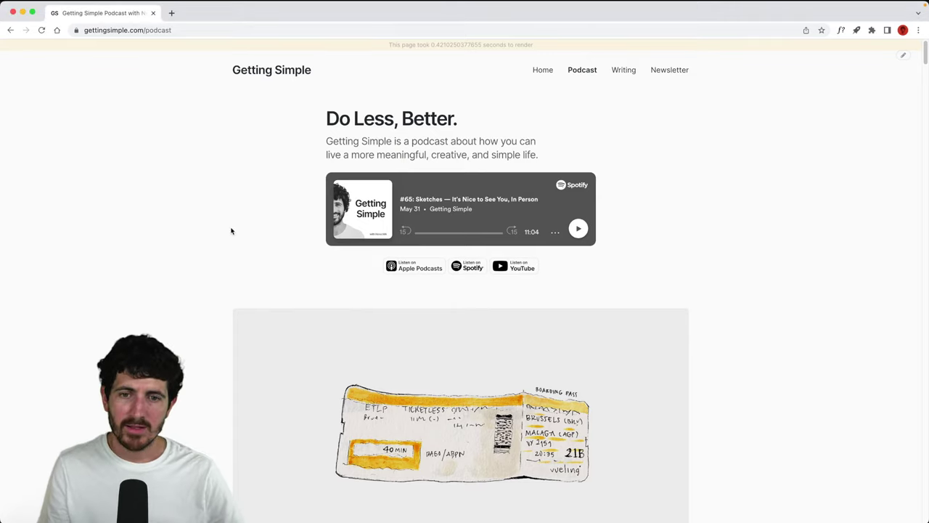
left_click(32, 12)
Open podcast episode 65, "Sketches — It's Nice to See You, In Person", and review its Episode Notes
scroll(199, 273, "down", 3)
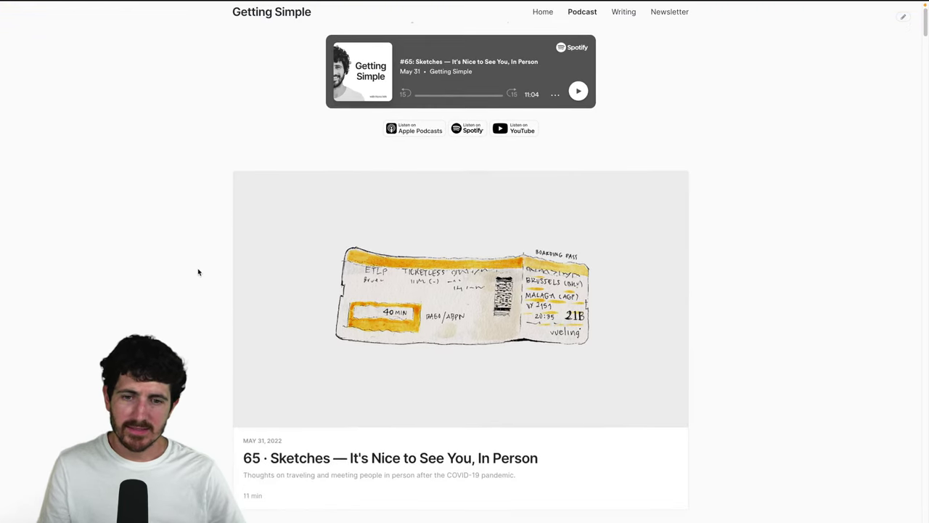
scroll(413, 263, "down", 3)
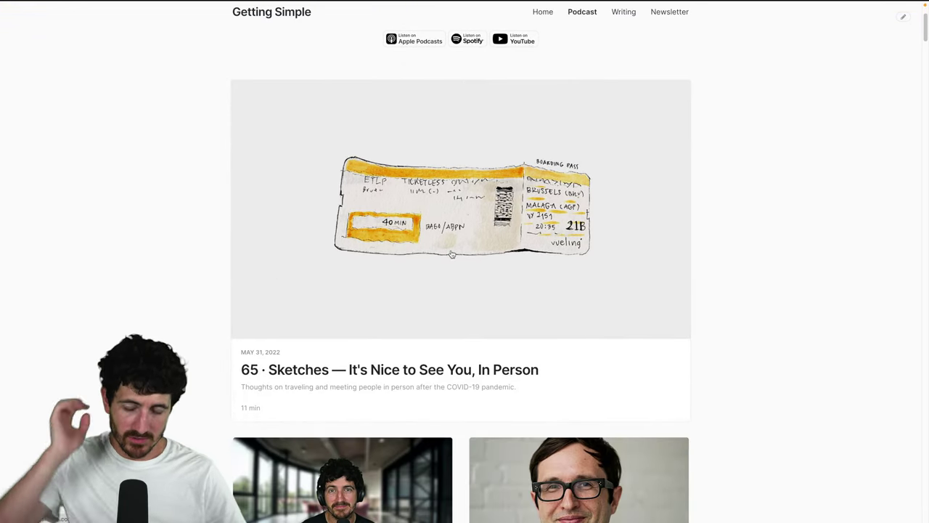
left_click(394, 230)
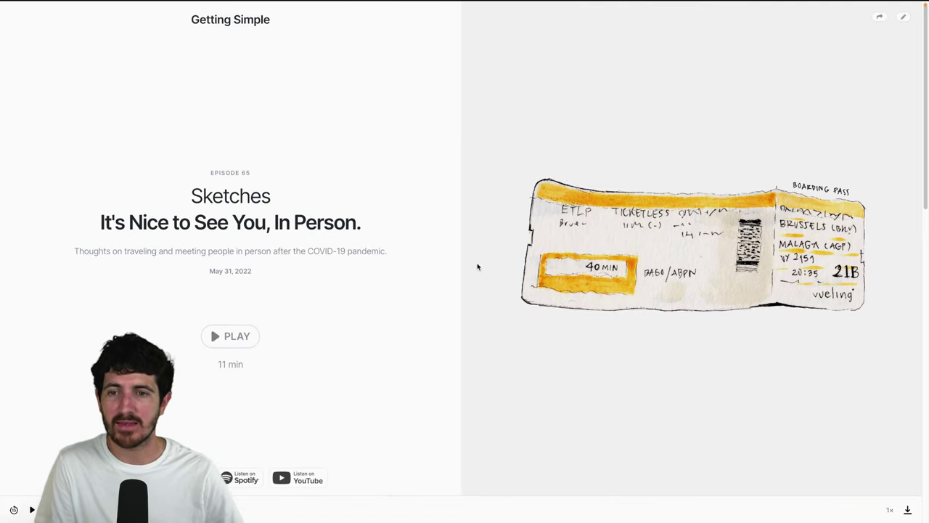
scroll(407, 311, "down", 10)
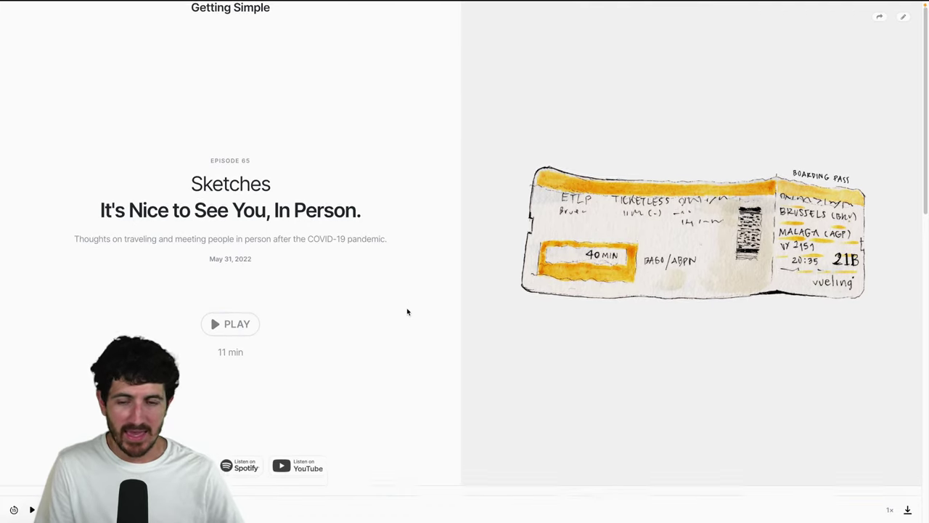
scroll(407, 310, "down", 3)
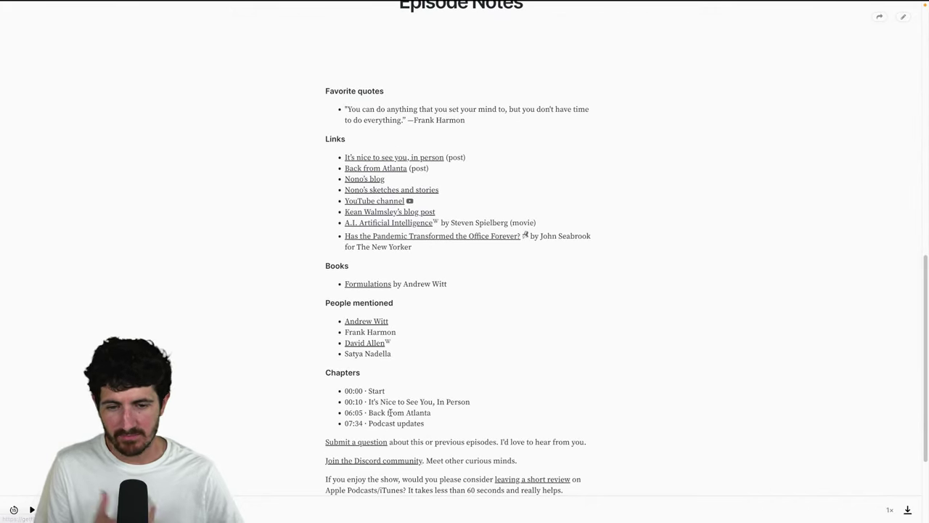
scroll(418, 402, "up", 10)
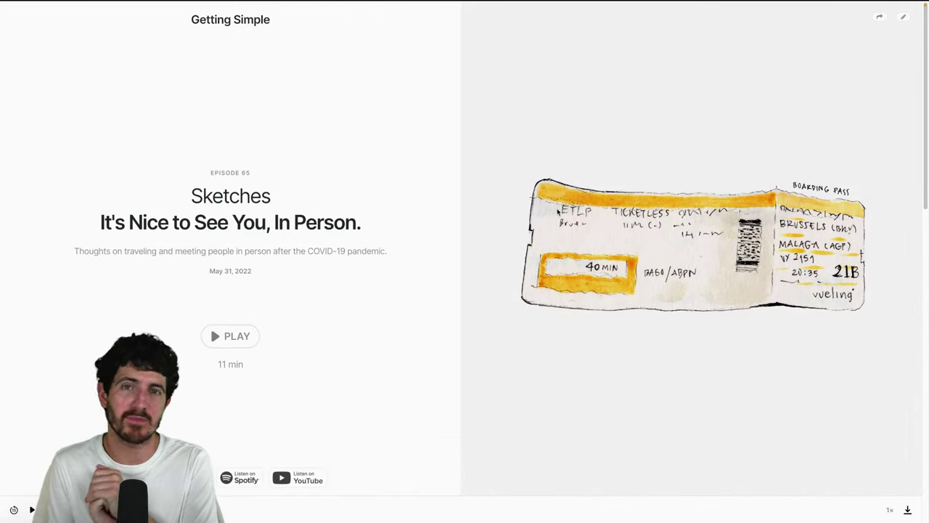
scroll(674, 336, "down", 10)
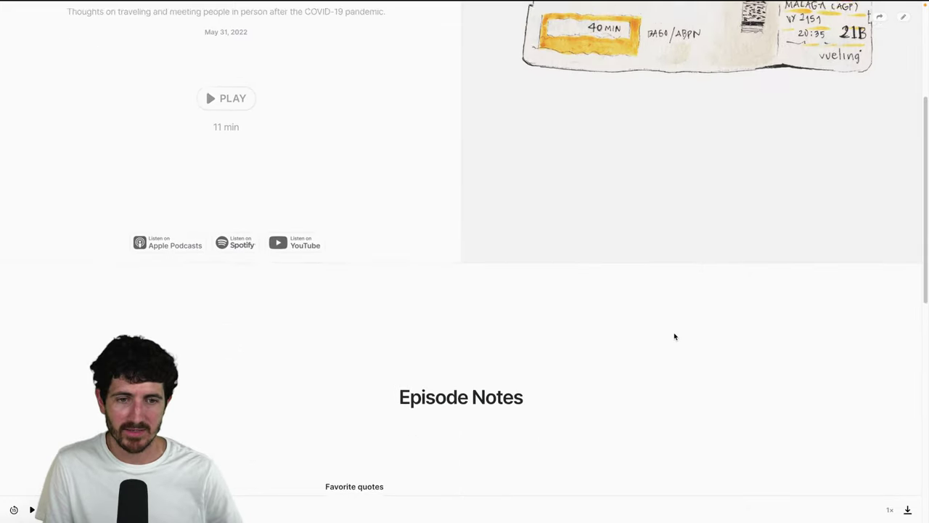
scroll(462, 314, "down", 2)
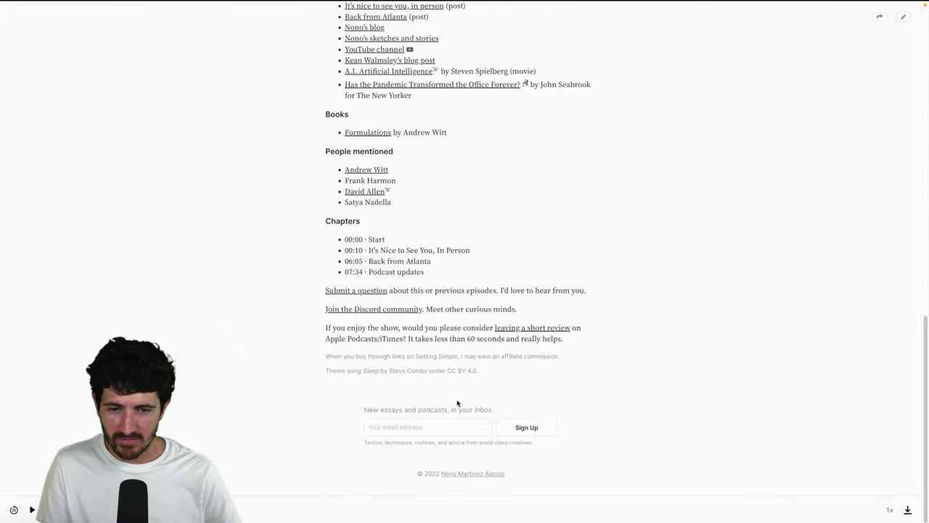
Go to the Nono.MA site through the footer credit, and read the boarding pass story in its Sketches section
left_click(465, 474)
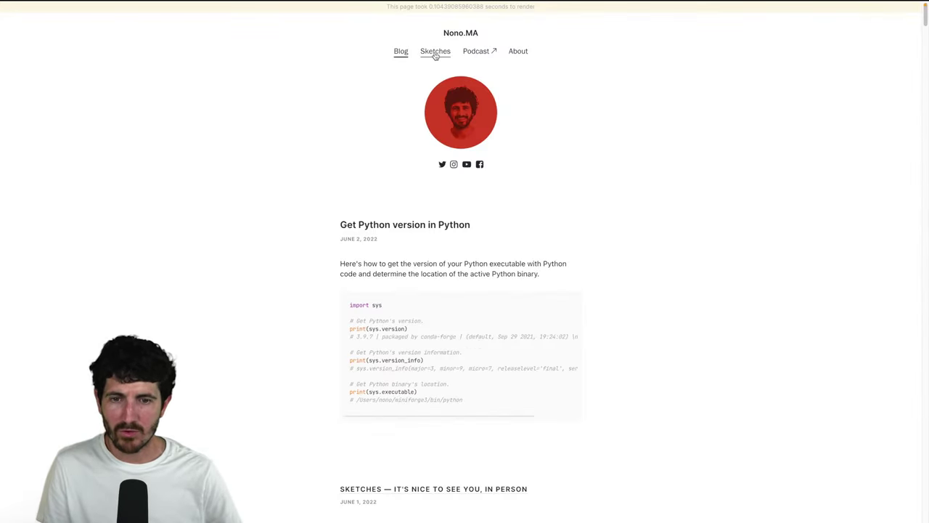
left_click(435, 52)
scroll(187, 220, "down", 3)
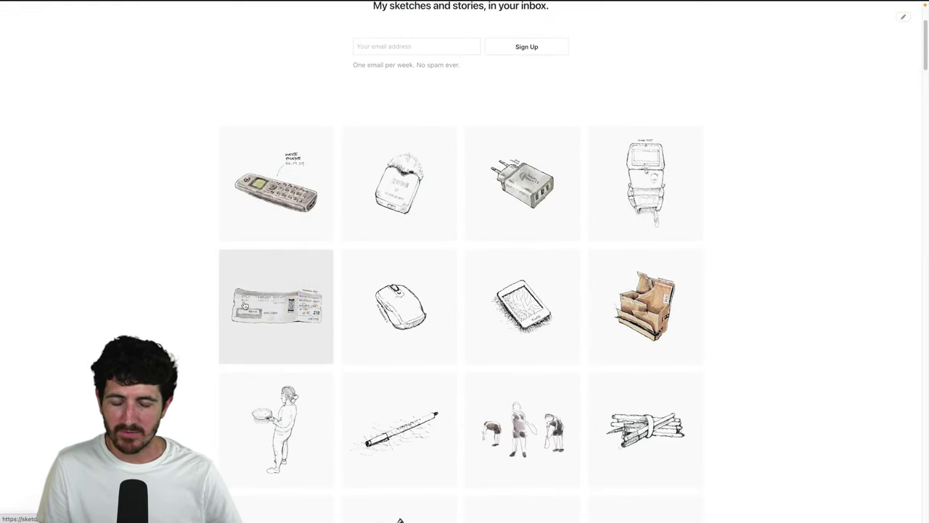
left_click(309, 295)
scroll(339, 102, "down", 20)
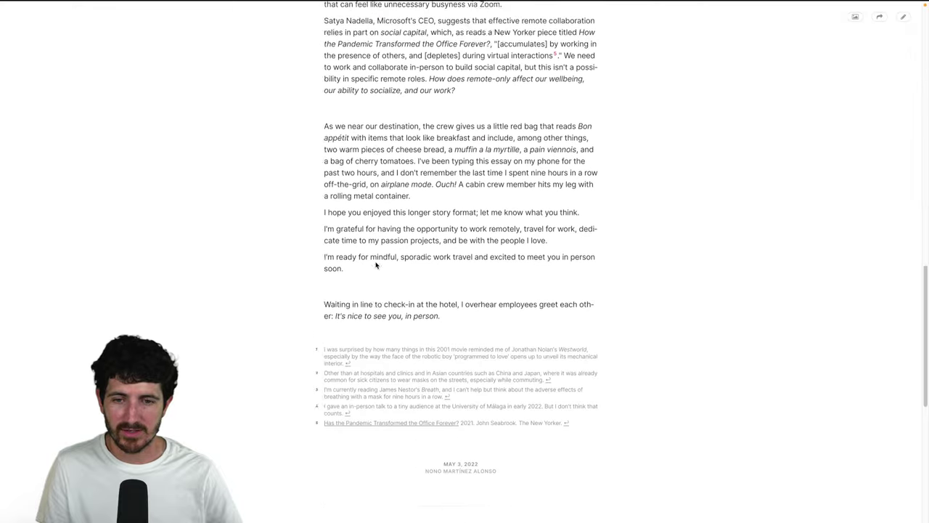
scroll(378, 240, "down", 2)
Go on to the newer sketch story "Back from Atlanta" and read it with the page enlarged
left_click(546, 181)
scroll(447, 377, "down", 3)
scroll(447, 377, "down", 2)
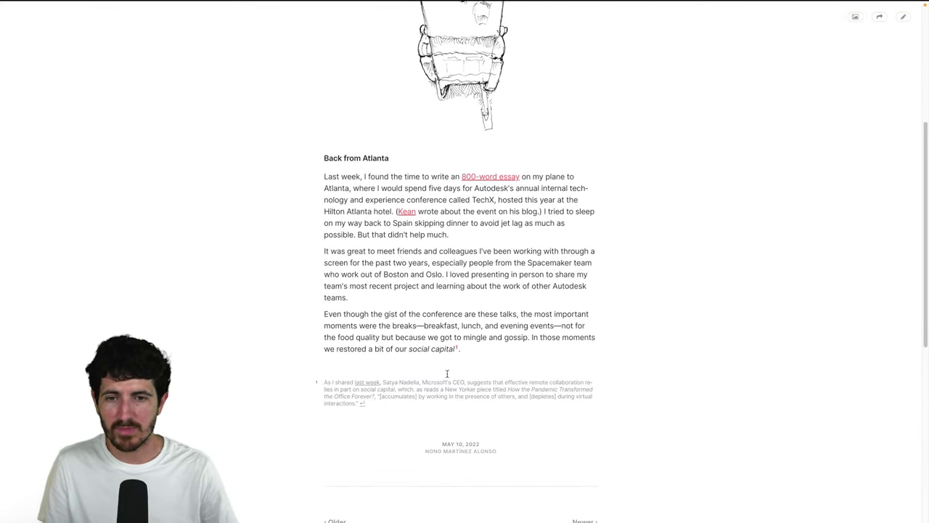
key("ctrl+plus")
key("ctrl+plus")
scroll(566, 305, "down", 2)
Advance through the newer sketch stories "Another one of those" and "What do you want to be doing?", reading each
left_click(615, 507)
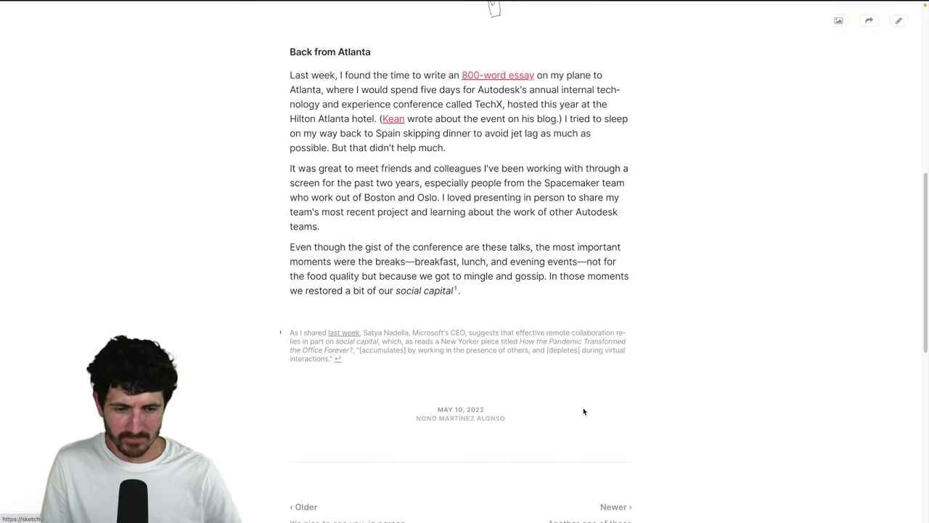
scroll(425, 279, "down", 3)
scroll(426, 279, "down", 3)
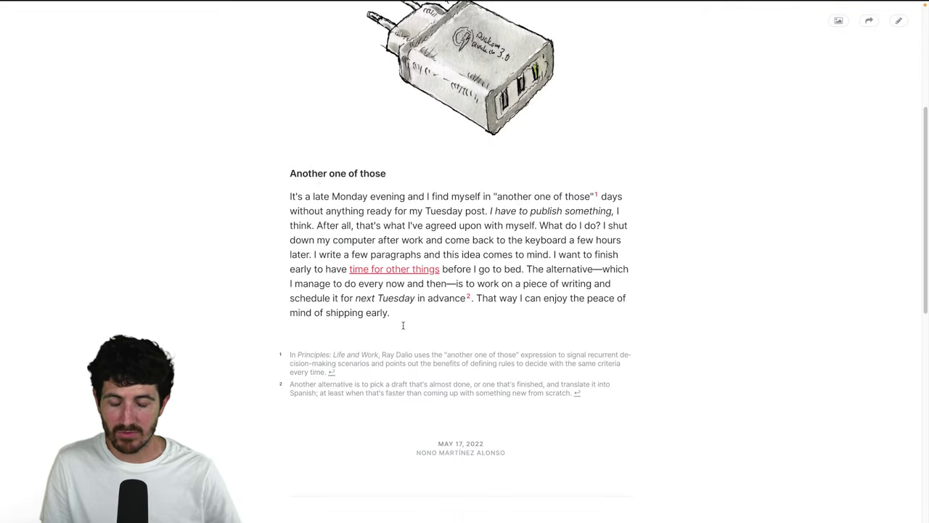
left_click(516, 355)
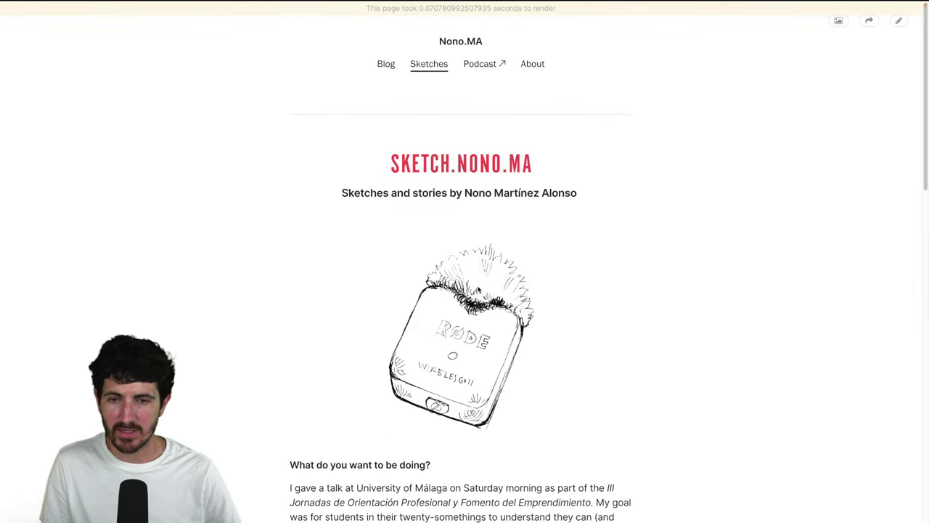
scroll(330, 168, "down", 5)
scroll(330, 169, "down", 3)
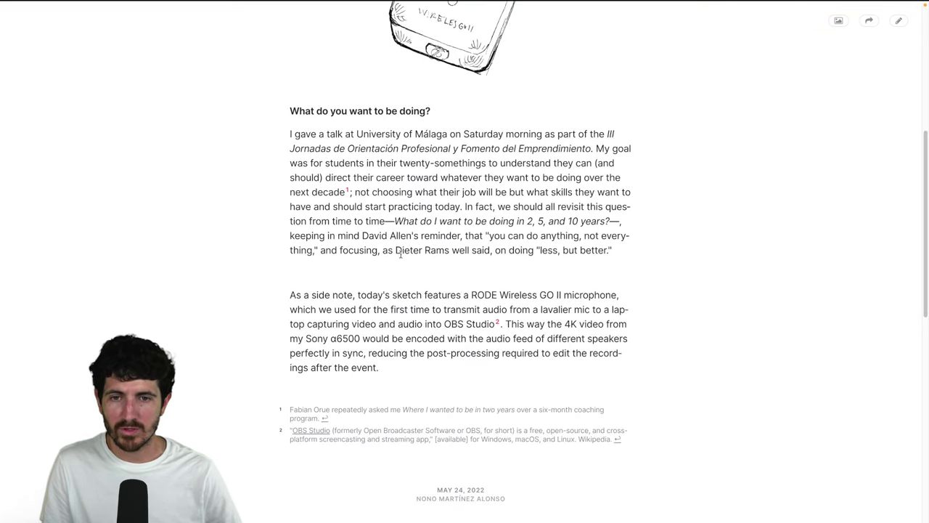
Open the newer sketch story "Yet another call" and look over its text and house phone drawing
left_click(614, 476)
scroll(416, 303, "down", 5)
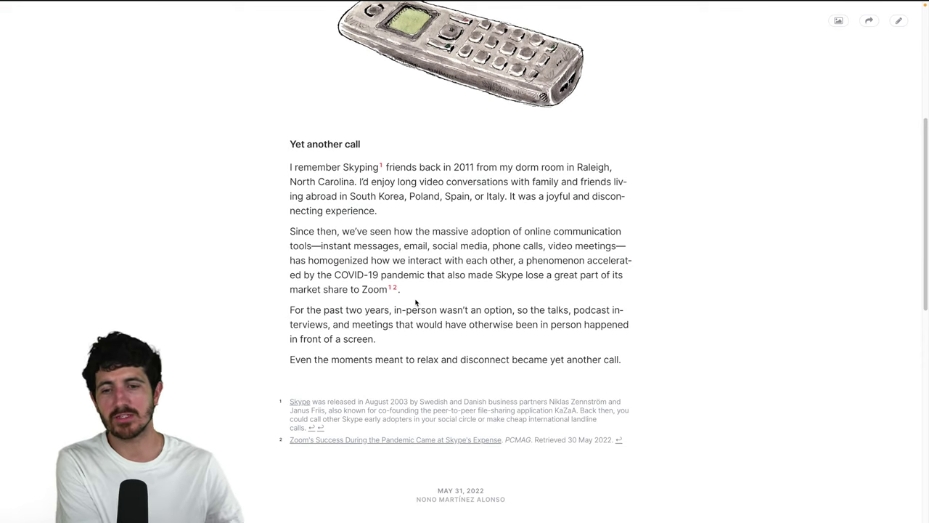
scroll(416, 303, "up", 1)
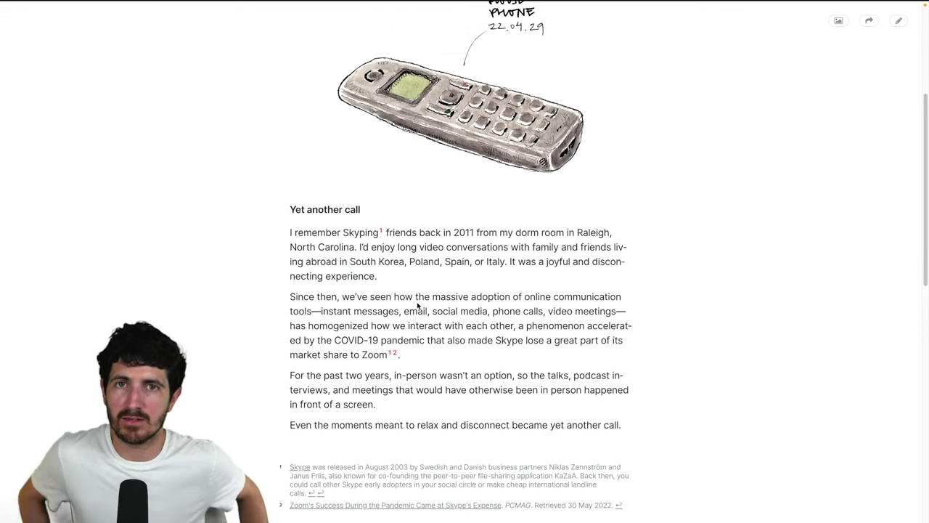
scroll(418, 305, "up", 4)
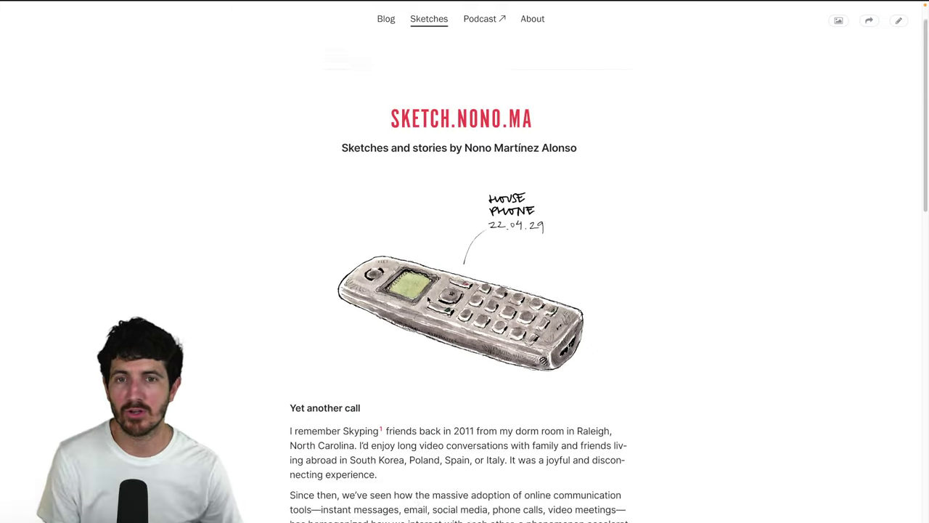
Open the Nono.MA blog and examine the "Get Python version in Python" post with the page enlarged
left_click(387, 67)
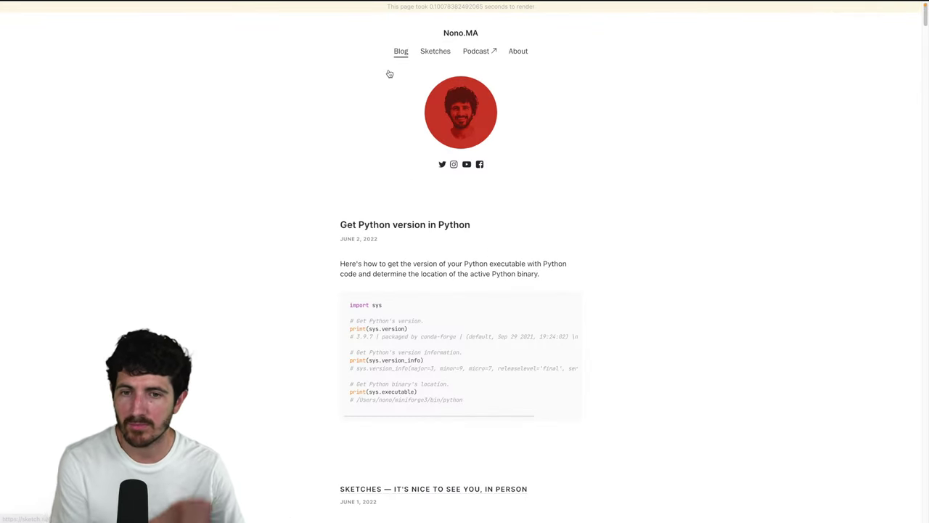
scroll(305, 221, "down", 2)
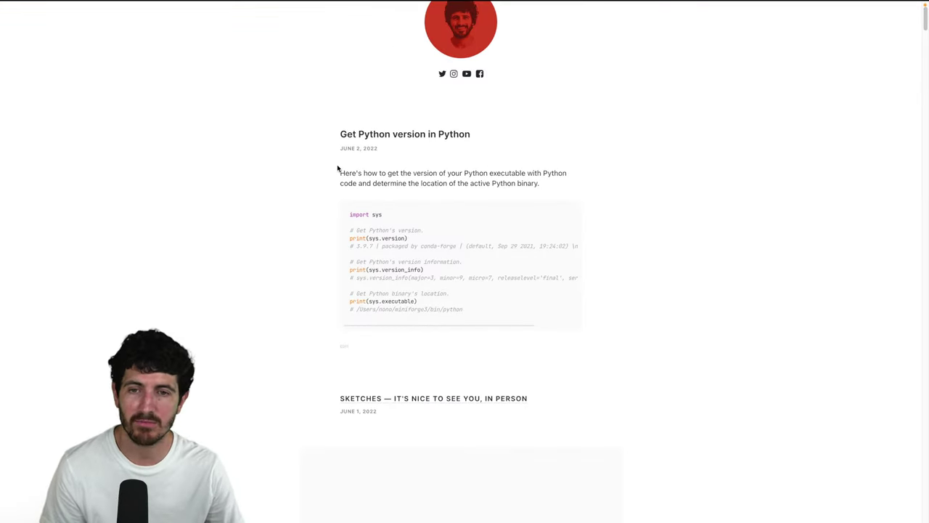
key("super+equal")
key("super+equal")
key("super+equal")
scroll(337, 164, "down", 2)
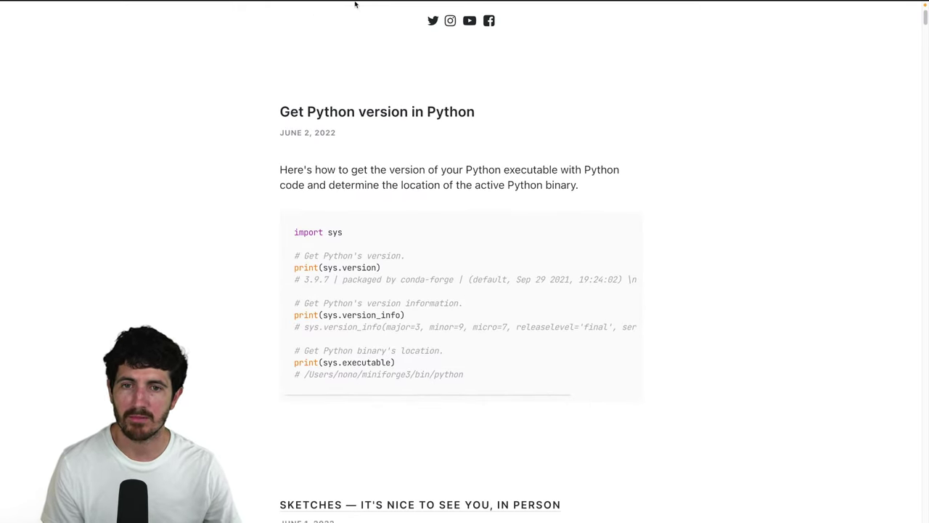
mouse_move(391, 5)
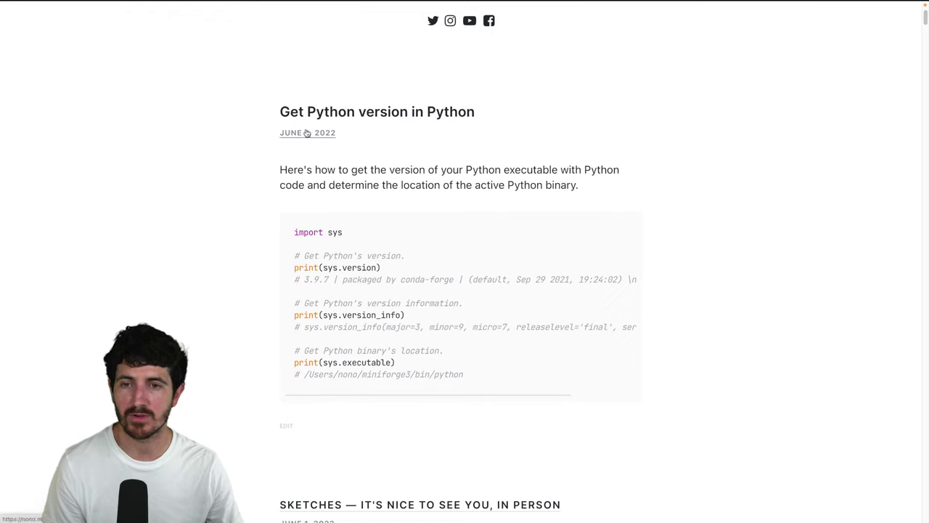
left_click_drag(468, 381, 342, 279)
left_click(255, 220)
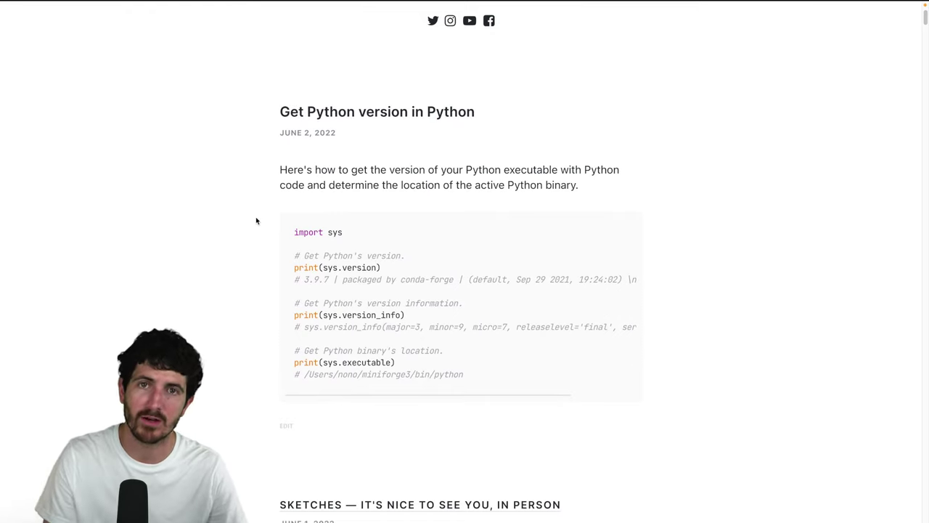
Play the YouTube video linked in the blog's "Sketches — It's Nice to See You, In Person" post, mute it, and return to the blog
scroll(237, 255, "down", 5)
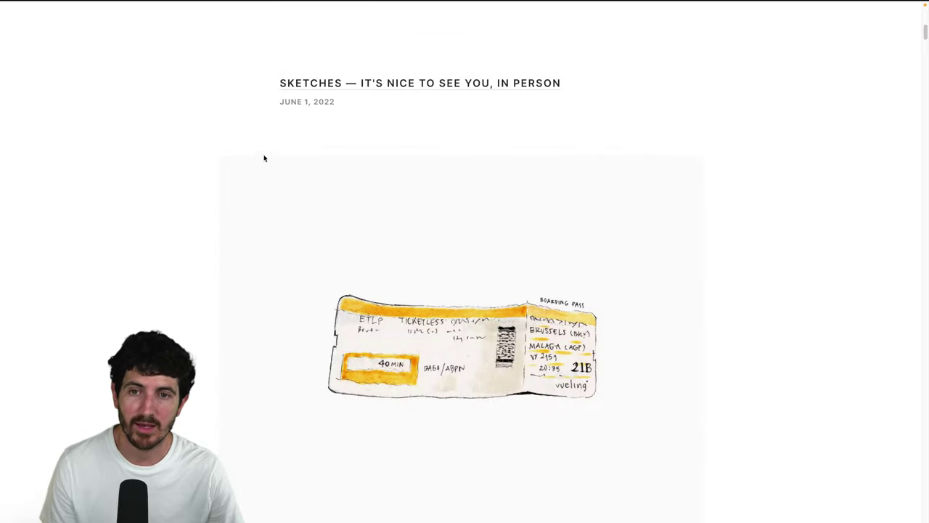
scroll(385, 249, "down", 4)
scroll(386, 249, "down", 2)
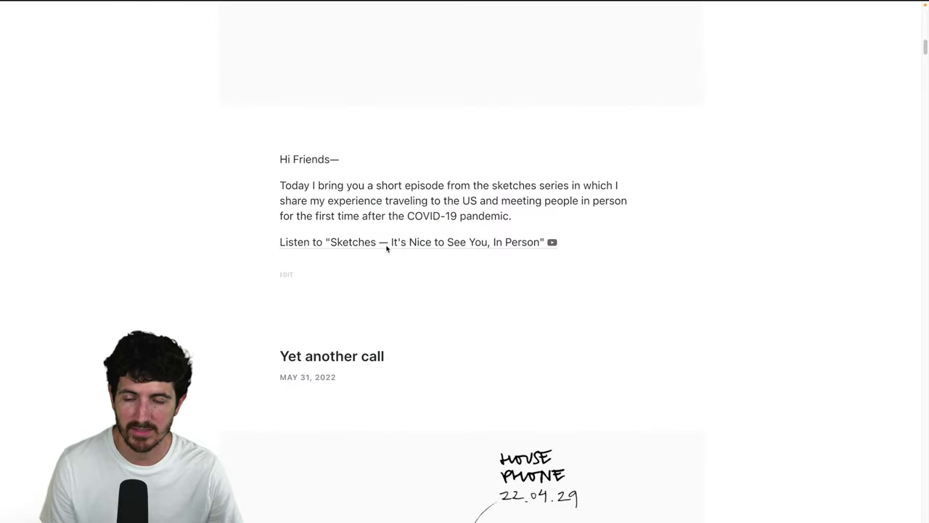
left_click(372, 243)
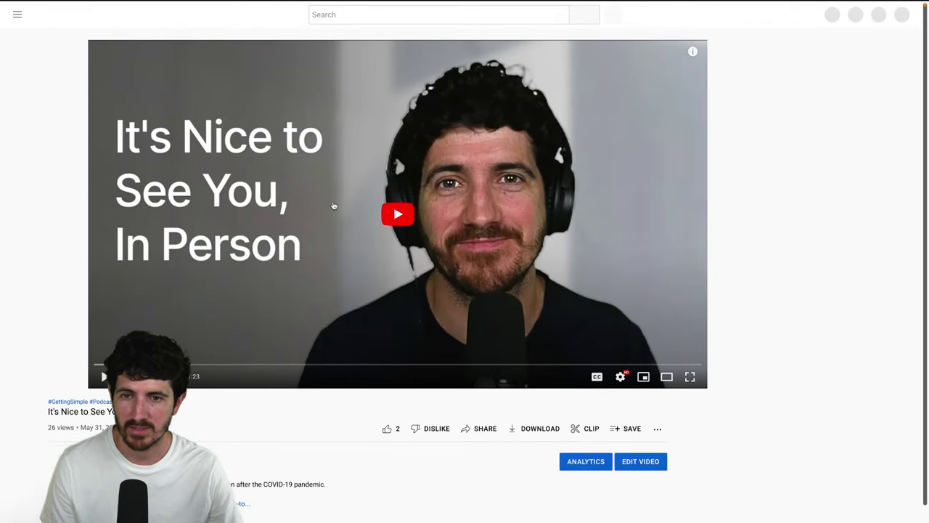
left_click(352, 215)
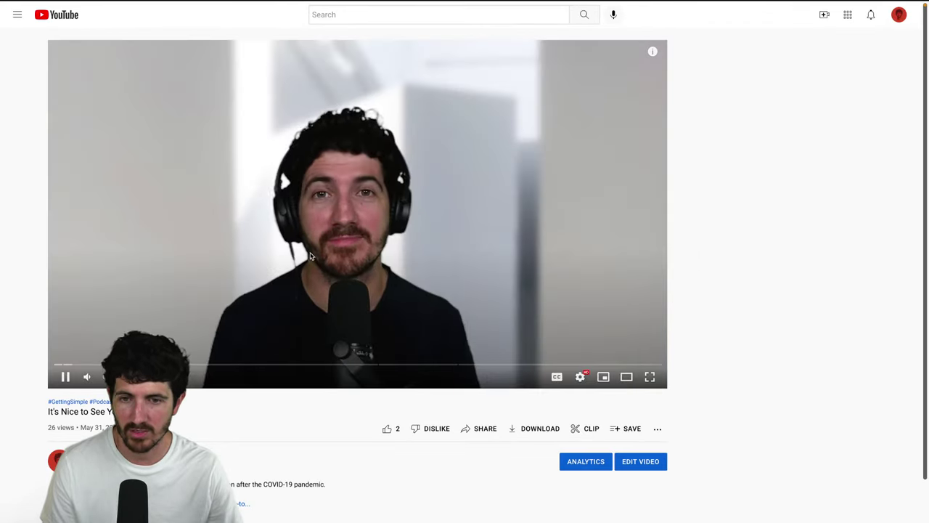
left_click(87, 377)
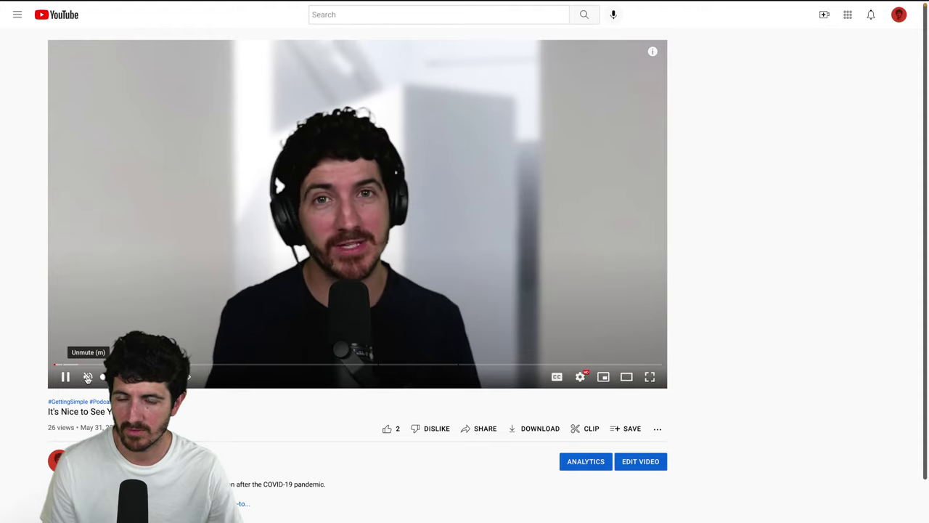
left_click(214, 234)
Continue down the blog past "Yet another call" to the "A reminder to self" post
scroll(214, 234, "down", 1)
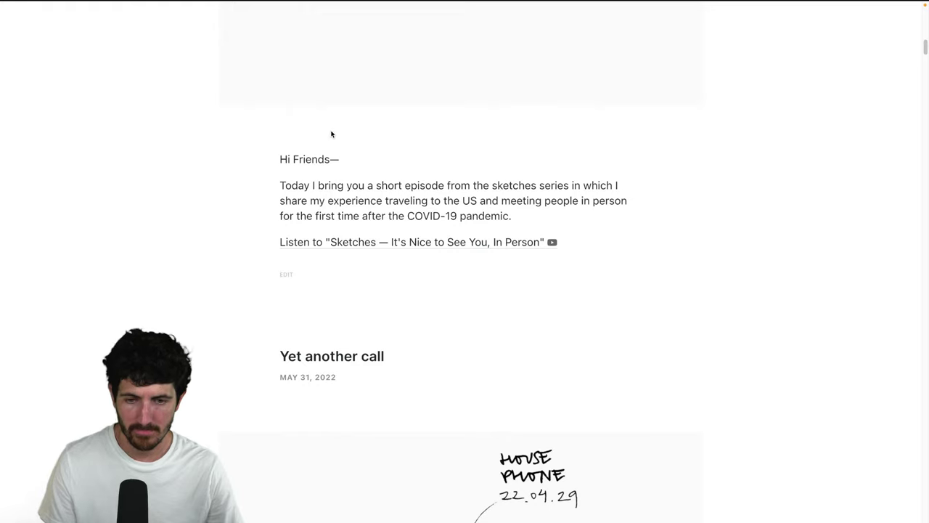
scroll(341, 159, "down", 12)
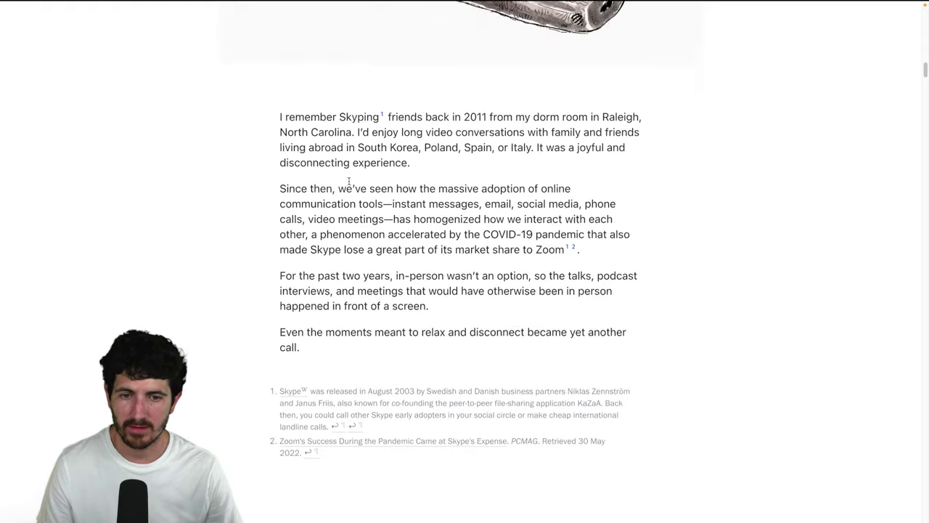
scroll(348, 181, "down", 10)
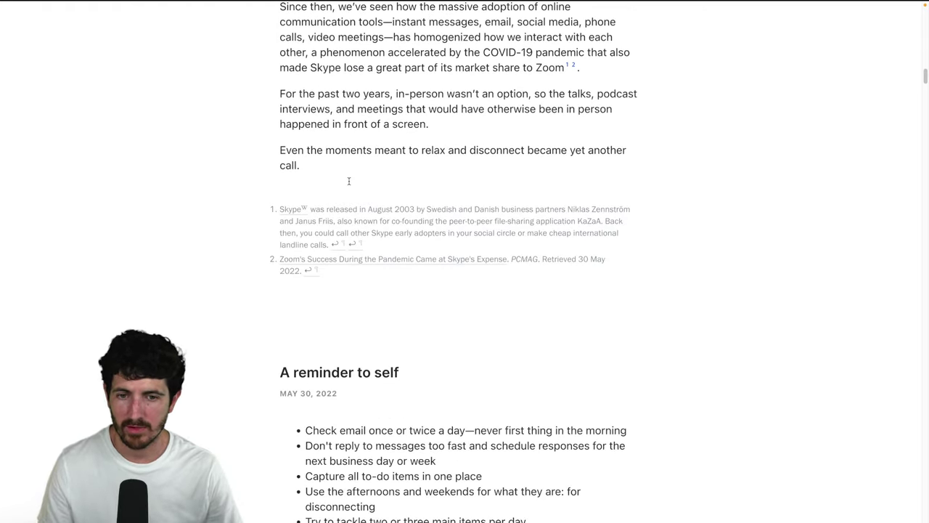